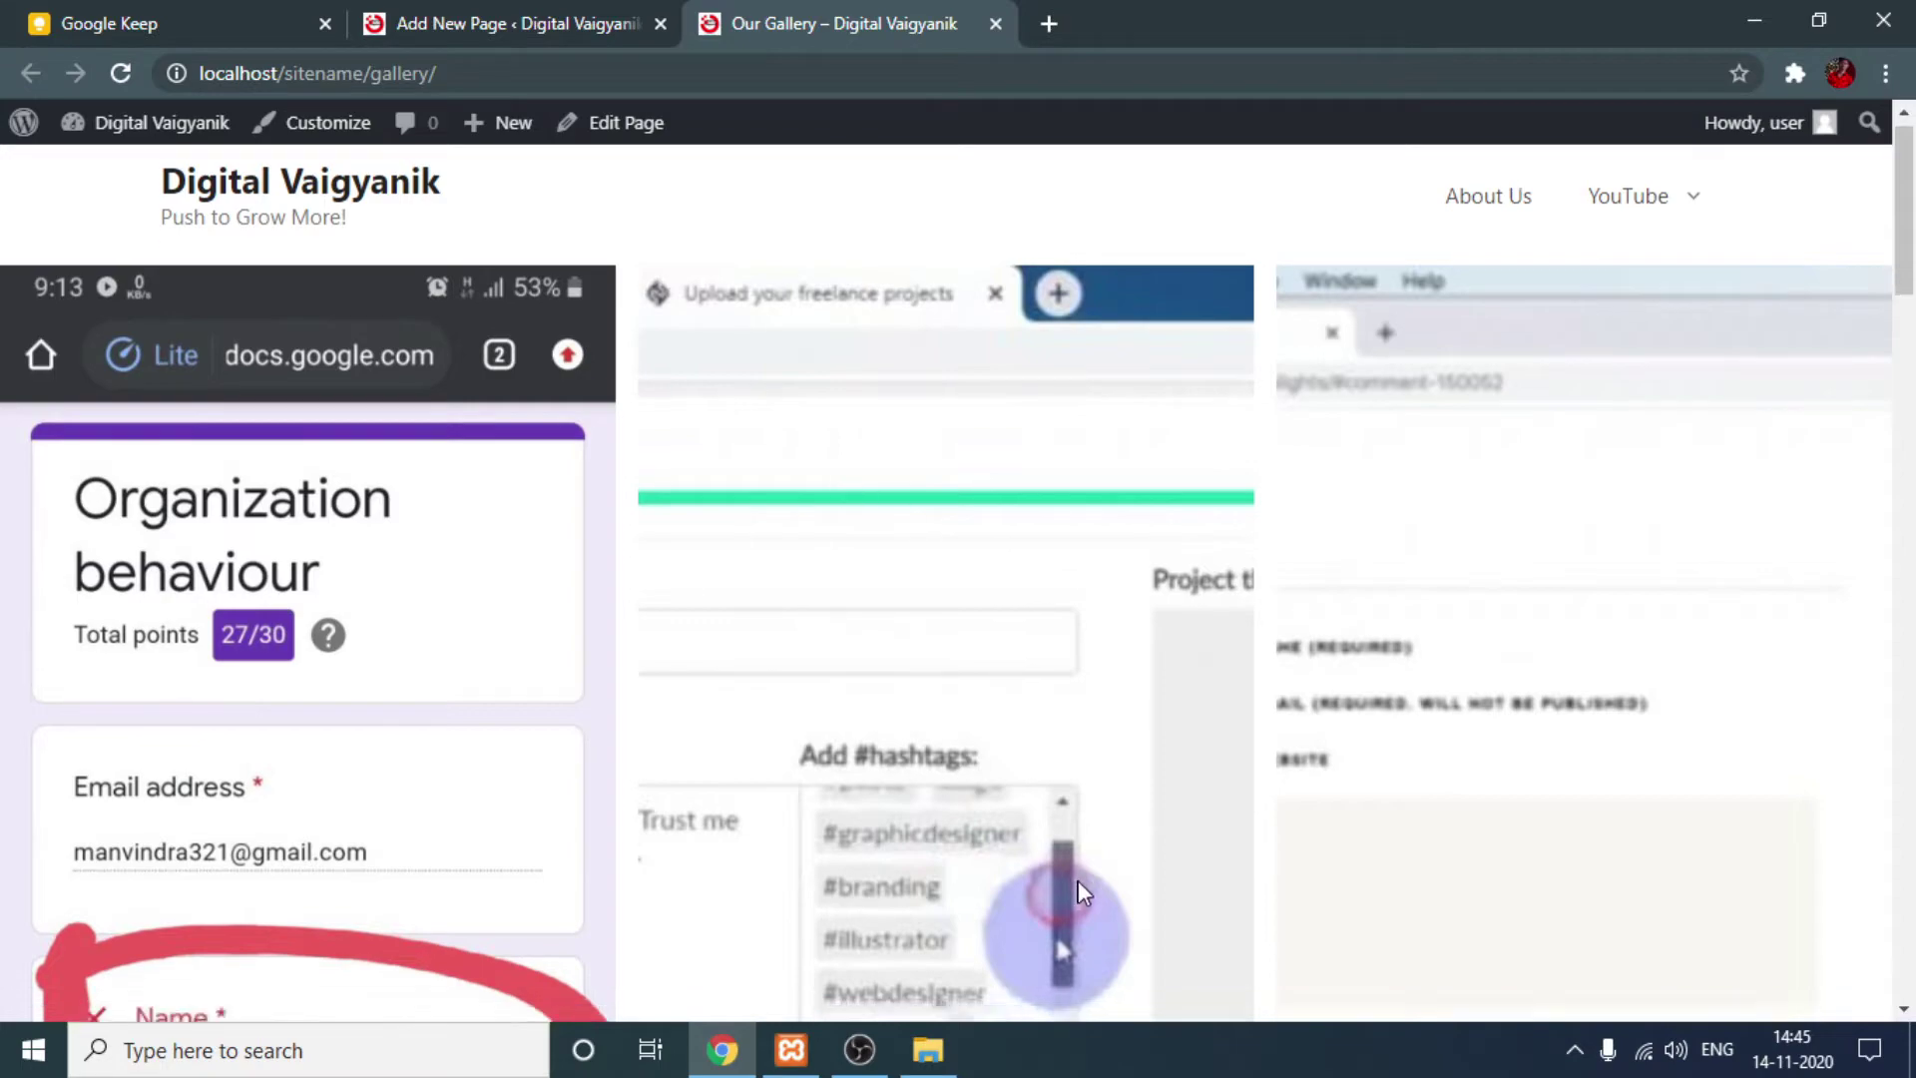
Review the published gallery page, and move the "Our Gallery" page to the trash from the site's page list.
{"action": "scroll", "coordinate": [1083, 764], "scroll_direction": "down", "scroll_amount": 10}
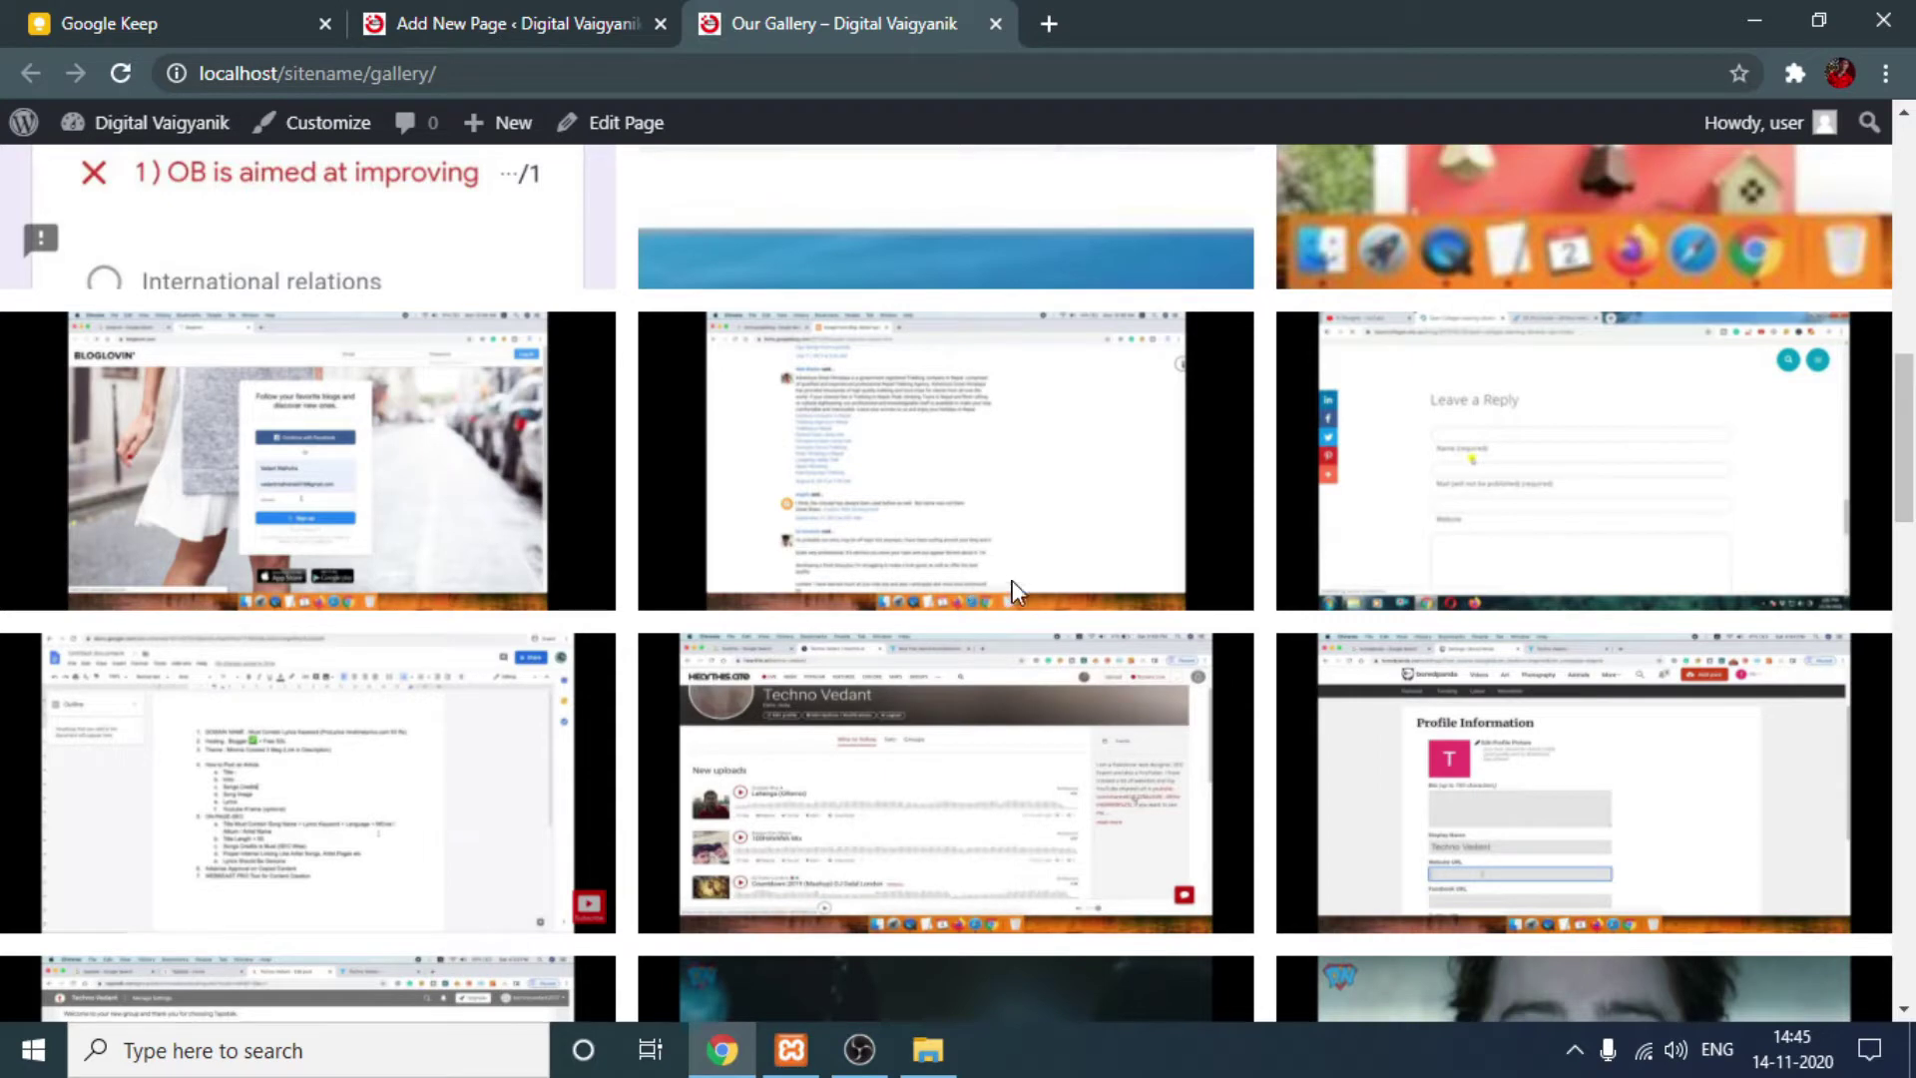
{"action": "left_click", "coordinate": [397, 22]}
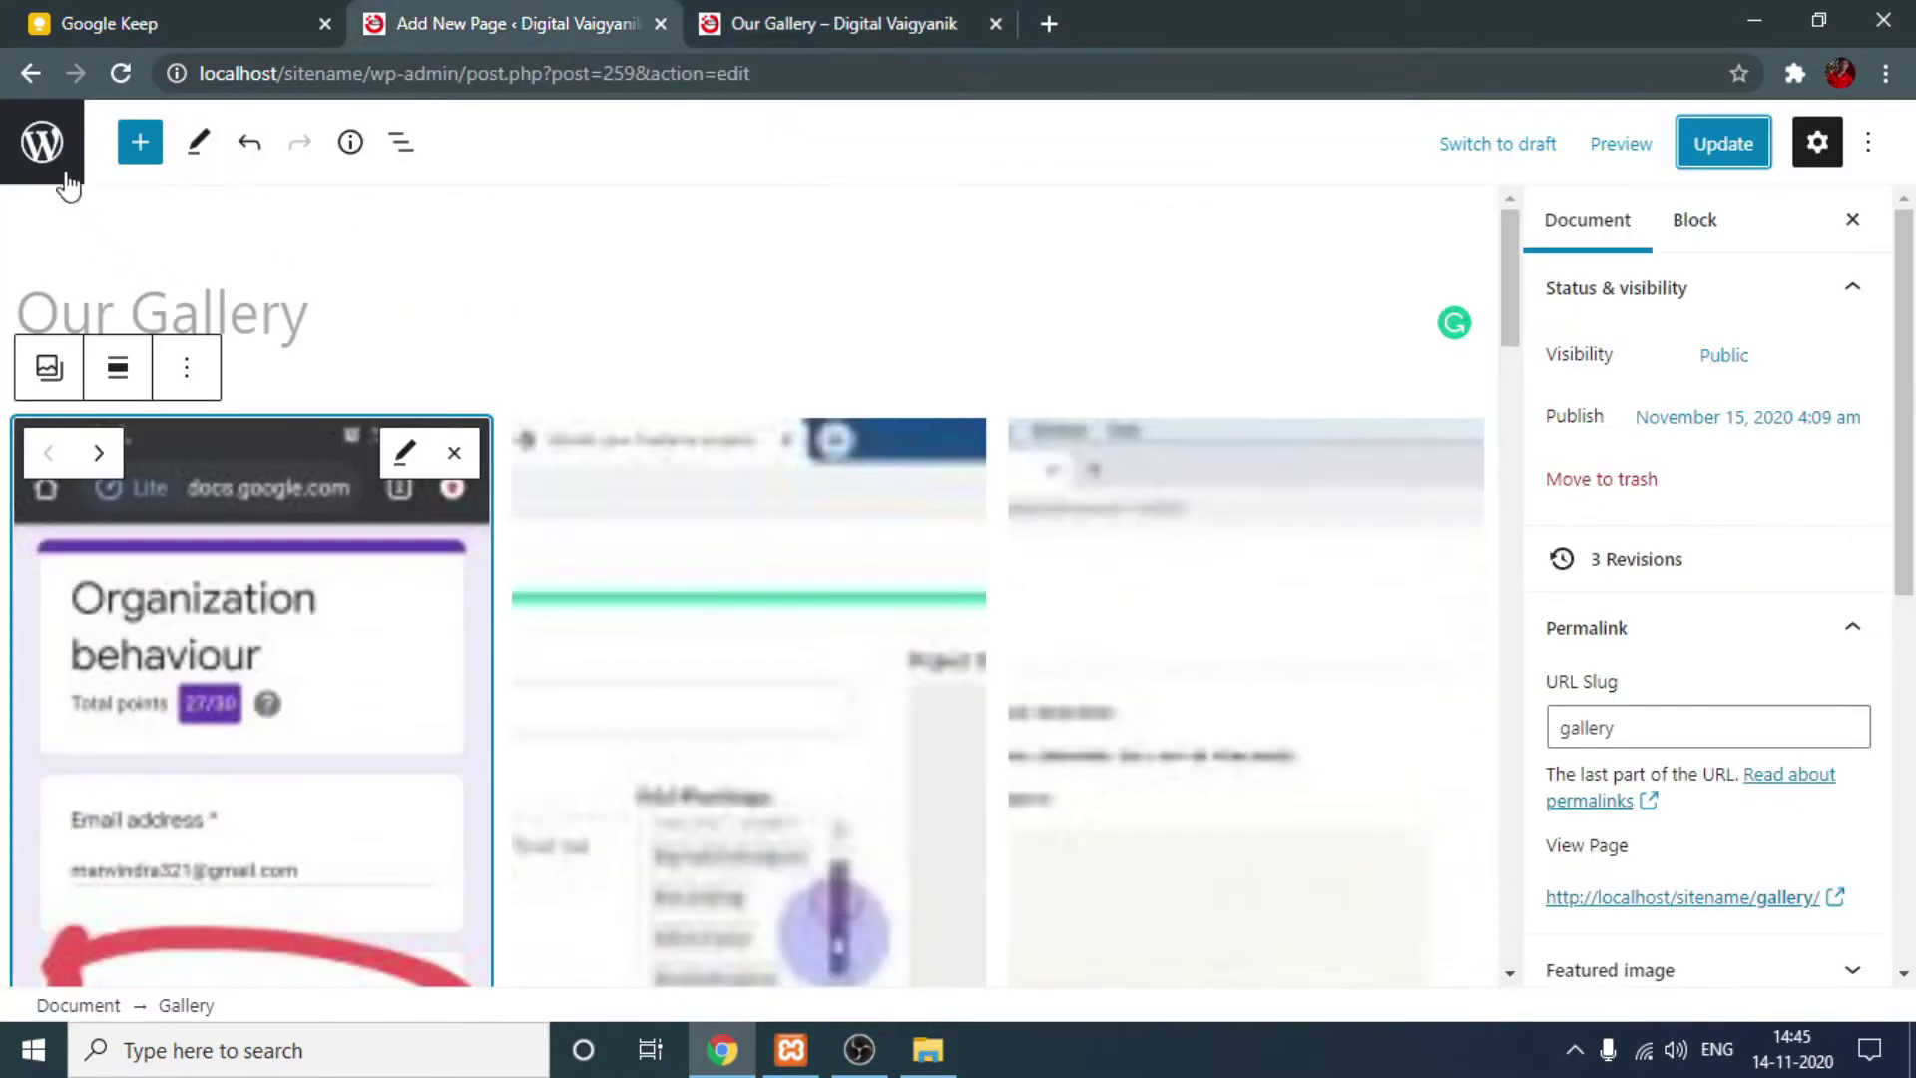
{"action": "left_click", "coordinate": [42, 142]}
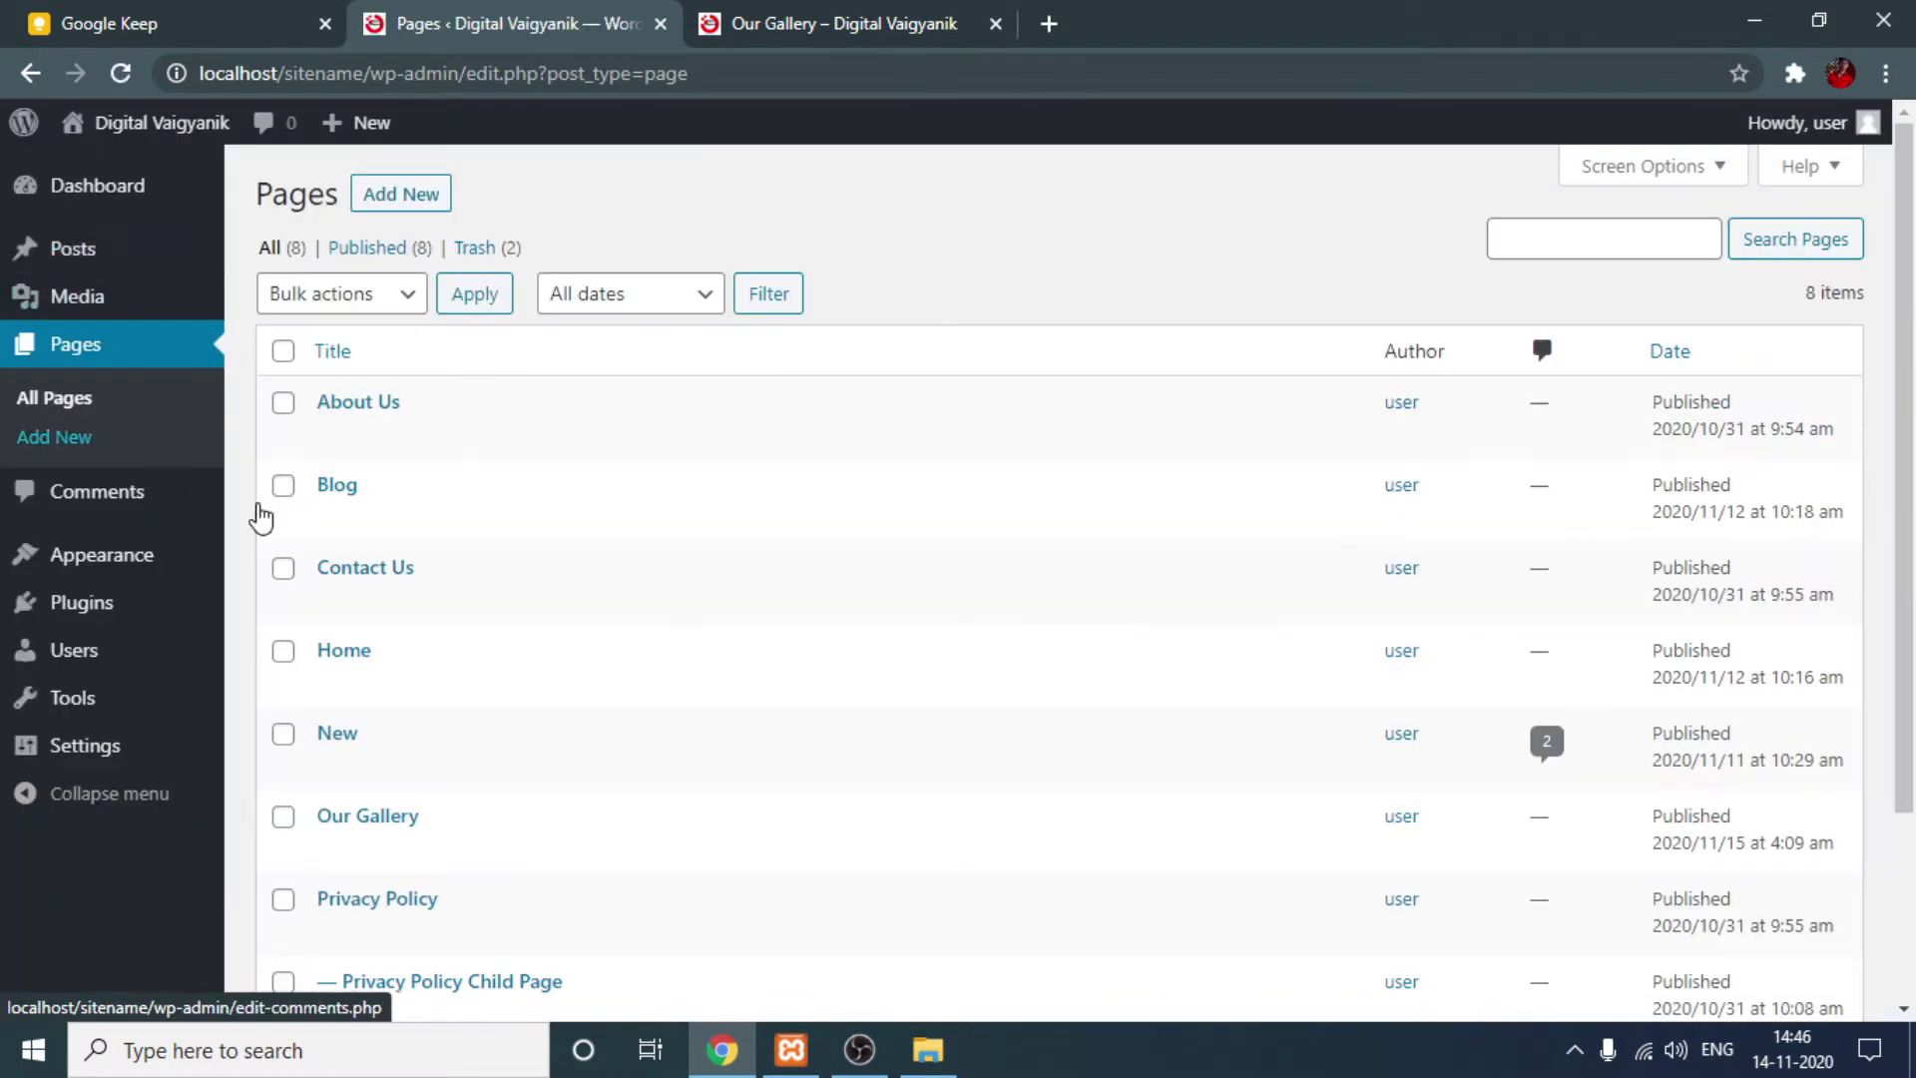
{"action": "scroll", "coordinate": [461, 569], "scroll_direction": "down", "scroll_amount": 3}
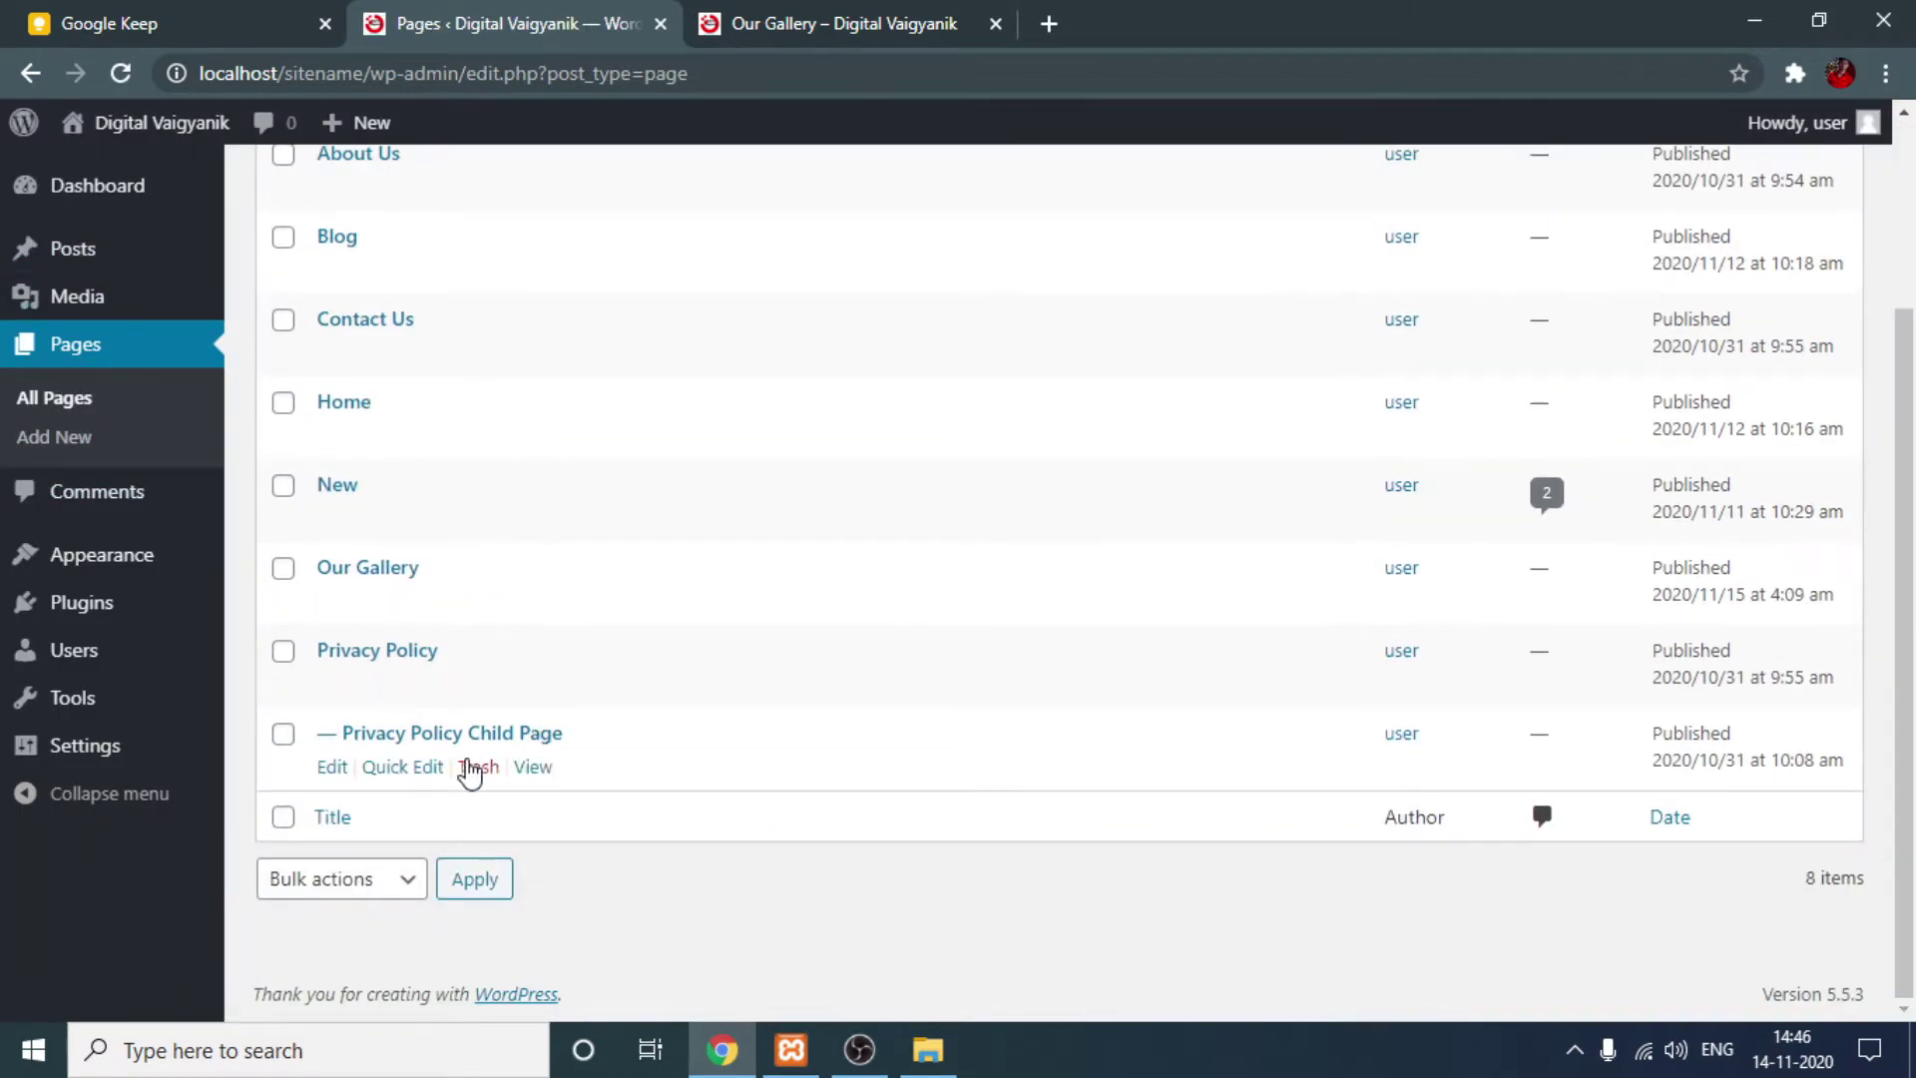
{"action": "scroll", "coordinate": [385, 595], "scroll_direction": "up", "scroll_amount": 3}
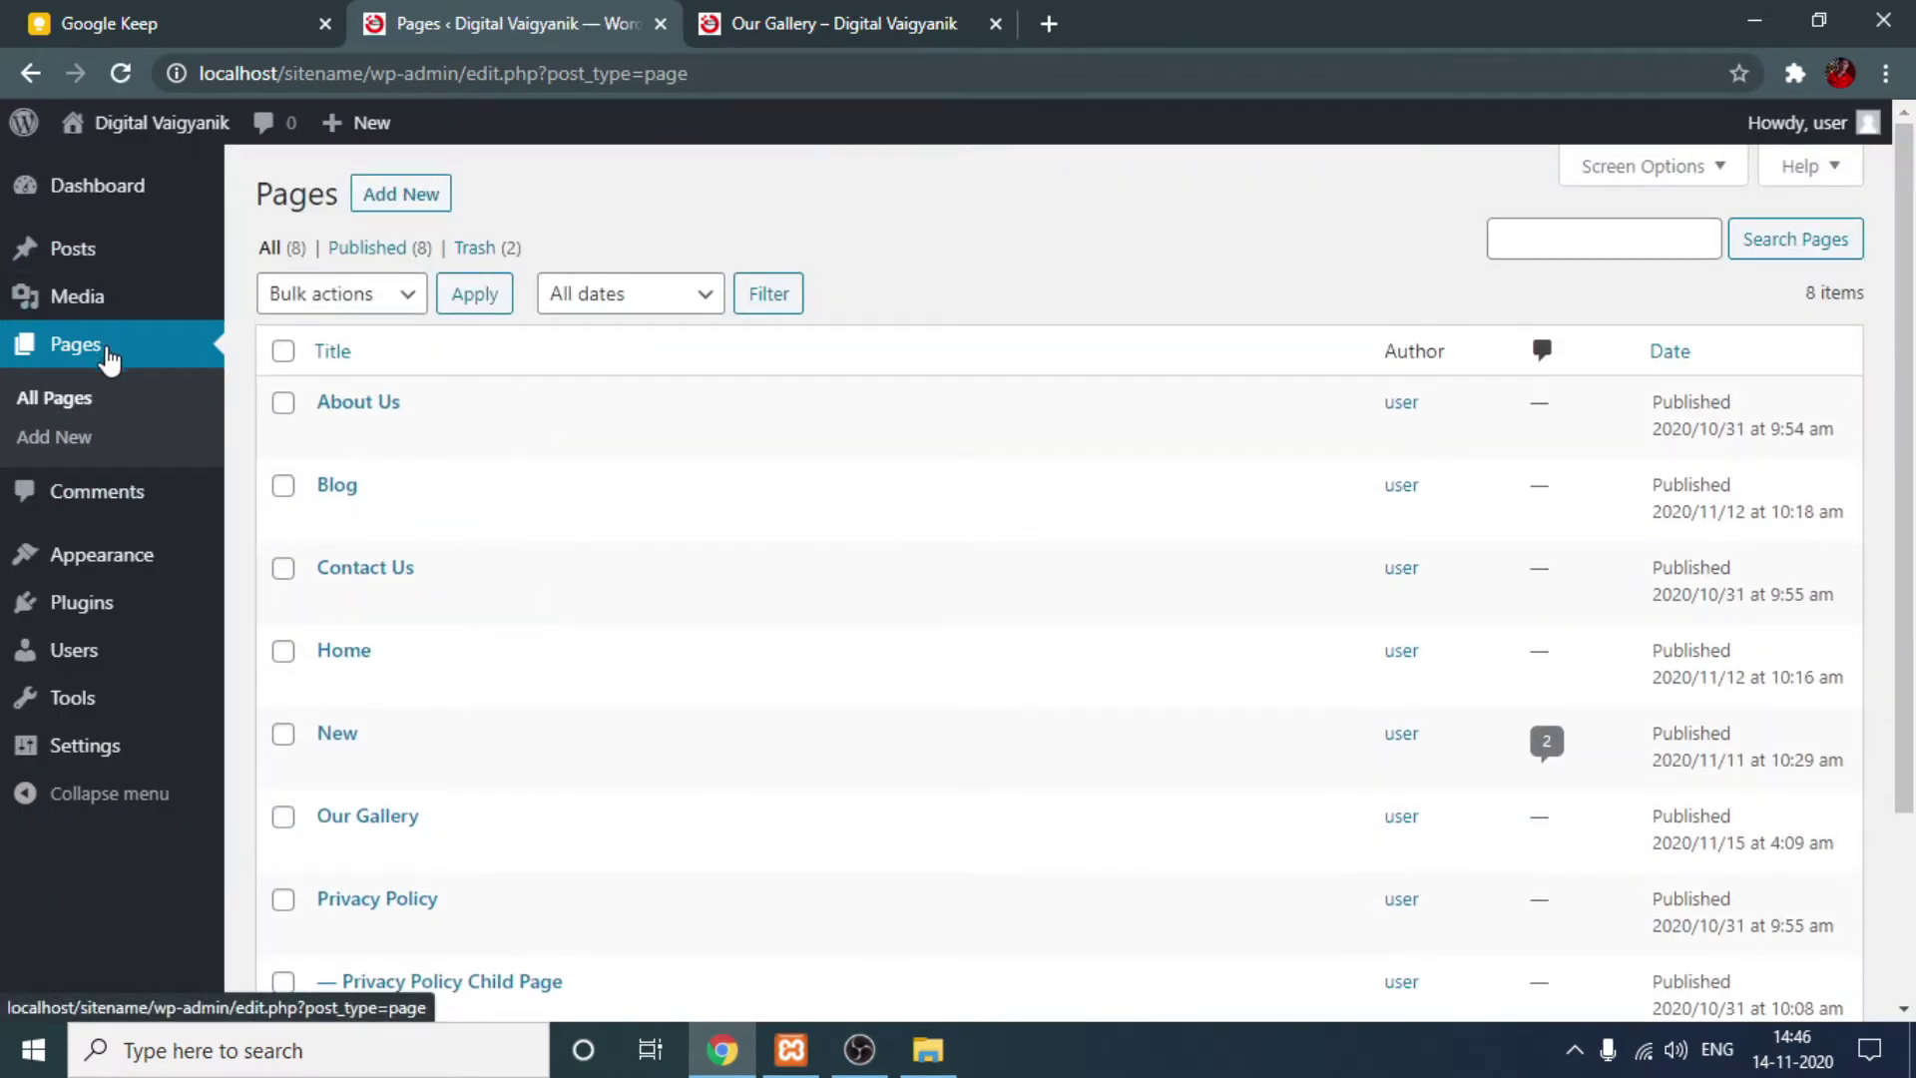
{"action": "scroll", "coordinate": [479, 611], "scroll_direction": "down", "scroll_amount": 2}
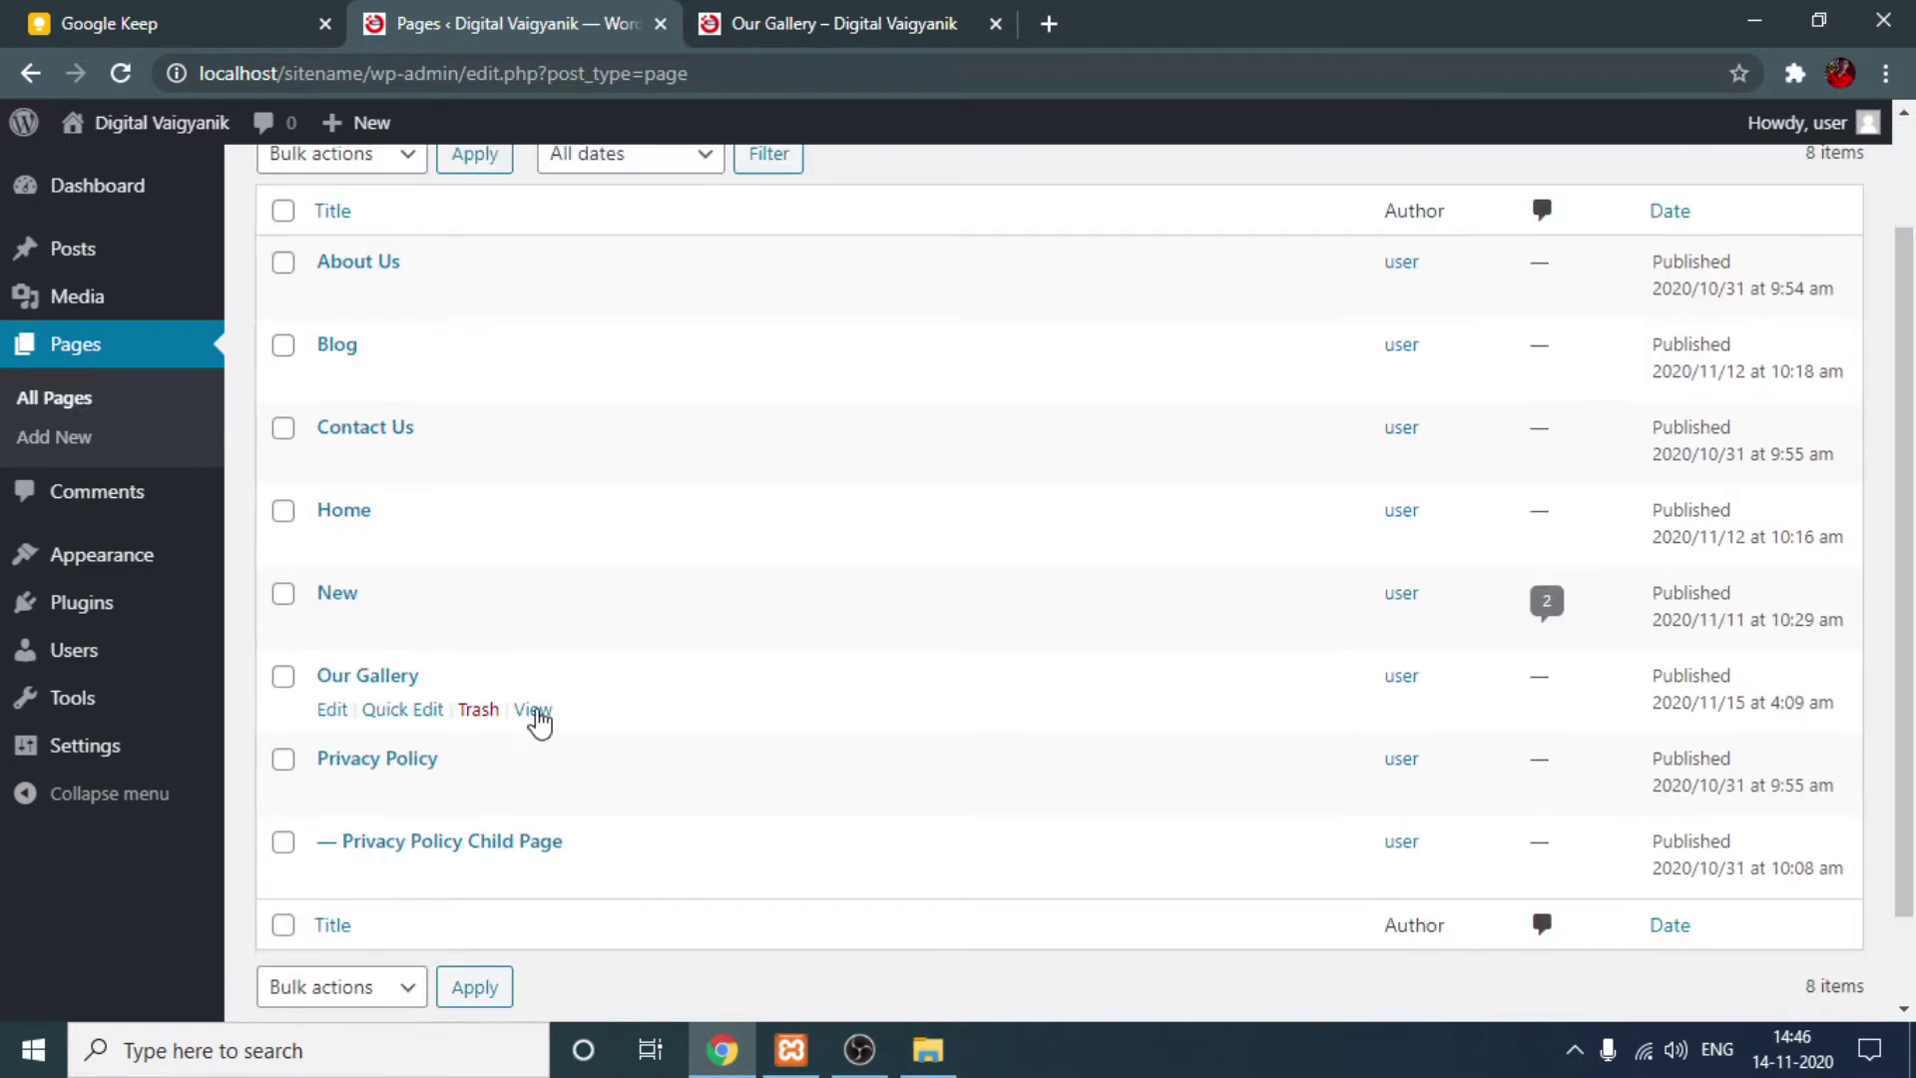
{"action": "left_click", "coordinate": [478, 710]}
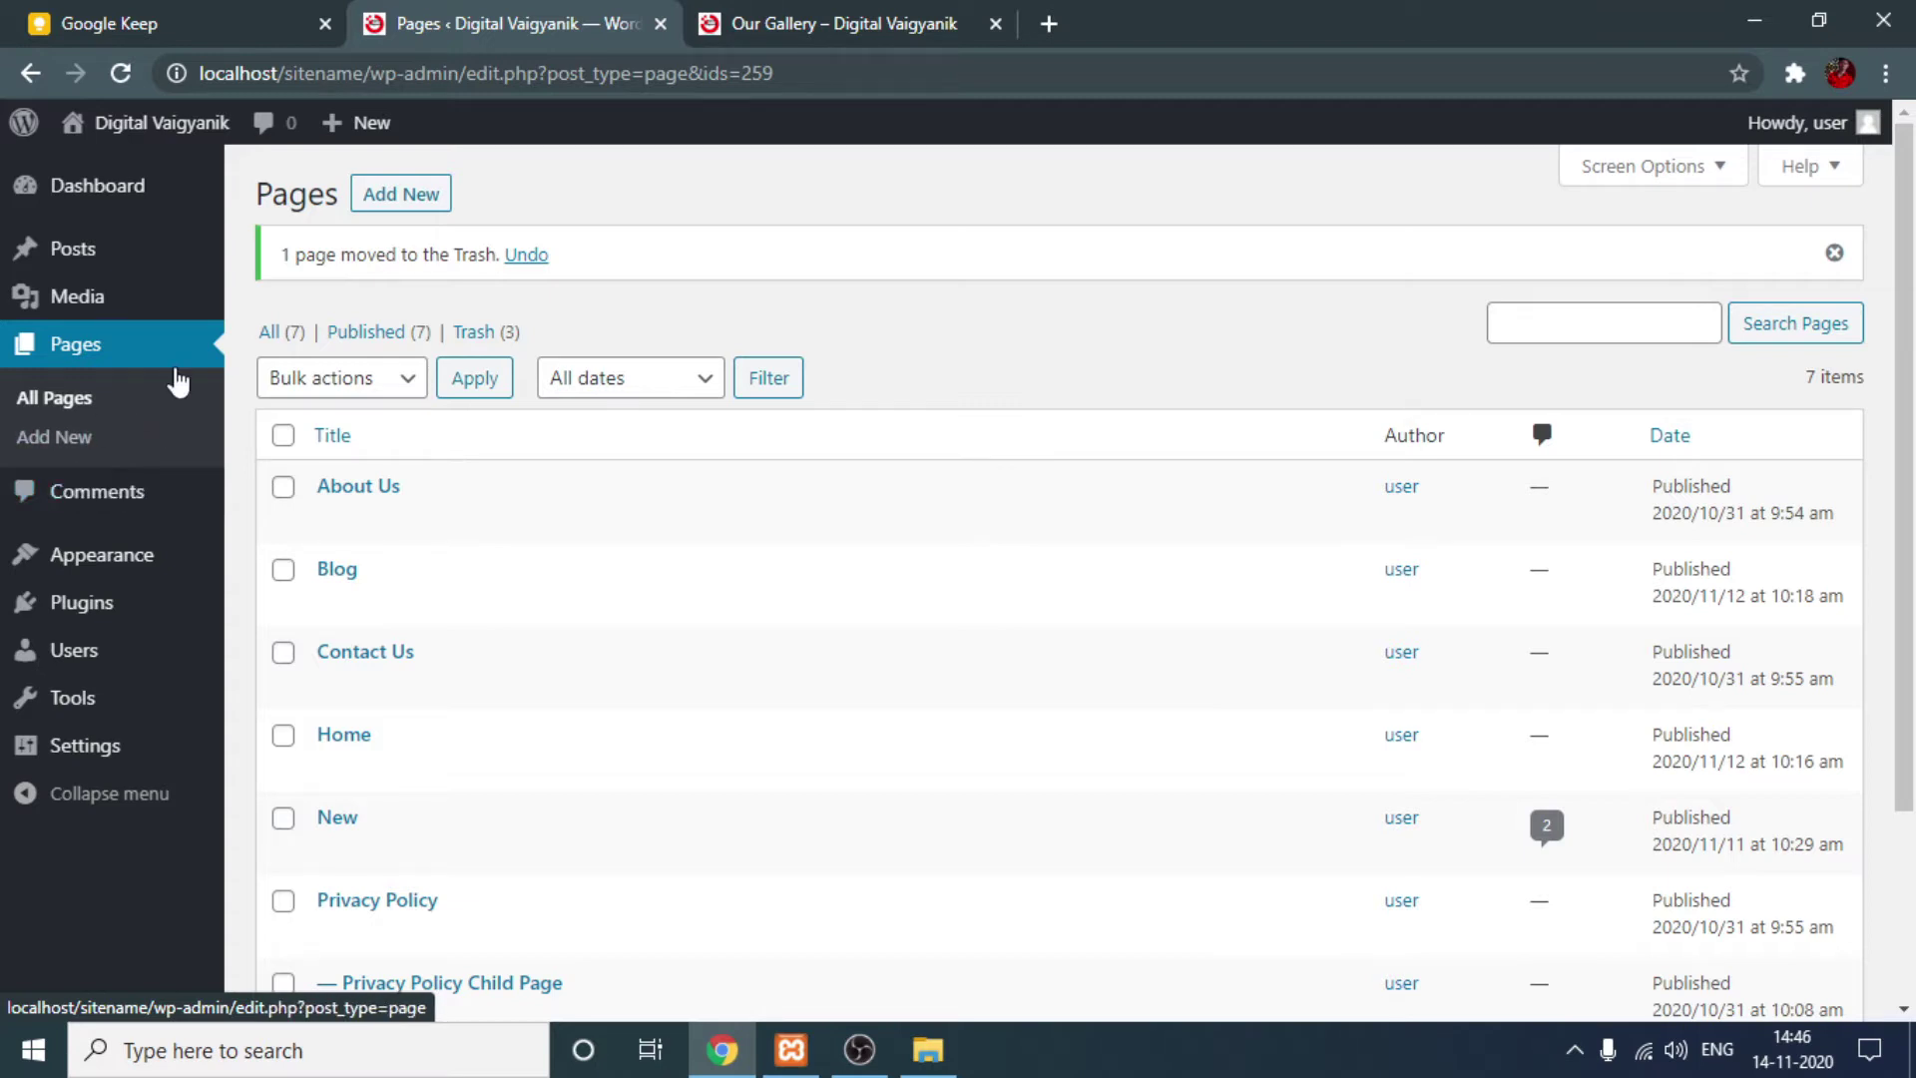
Search Google for "image library plugin for wordpress" in a new browser tab.
{"action": "left_click", "coordinate": [804, 12]}
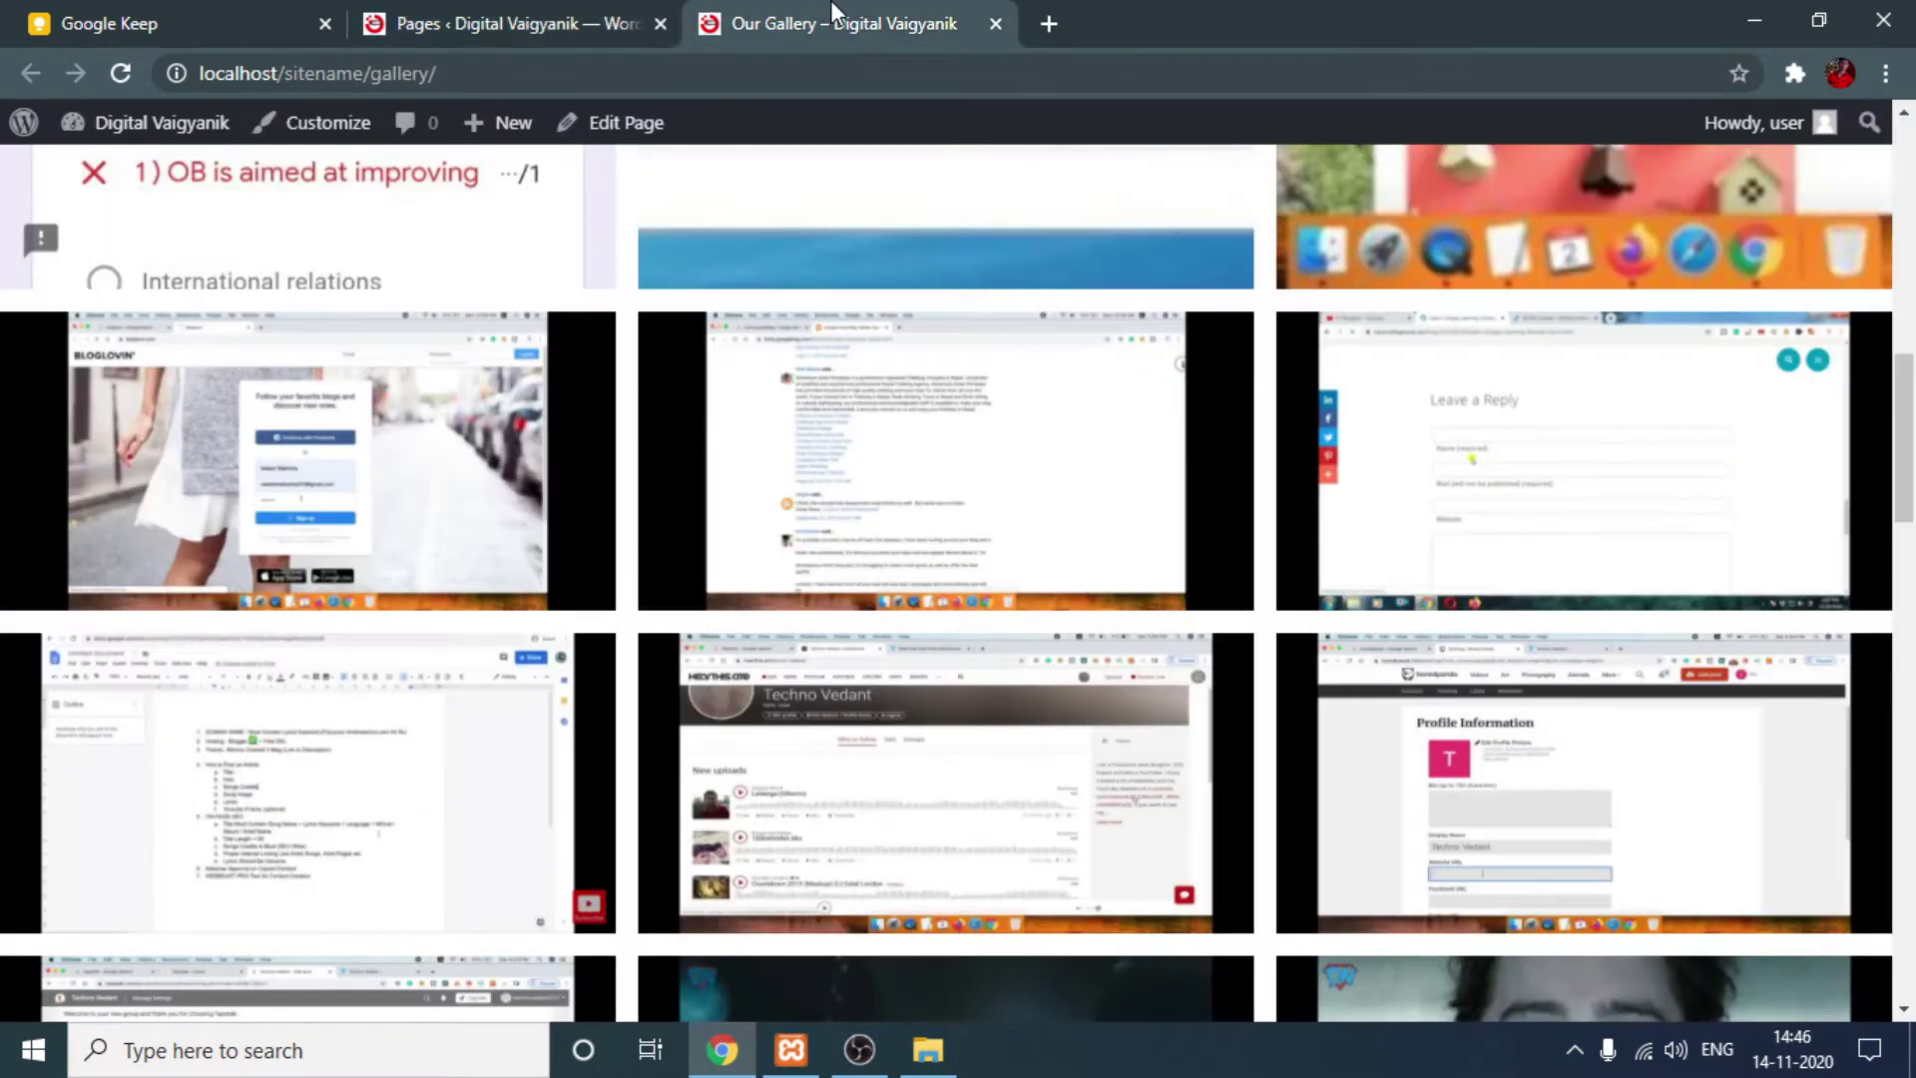
{"action": "left_click", "coordinate": [1062, 21]}
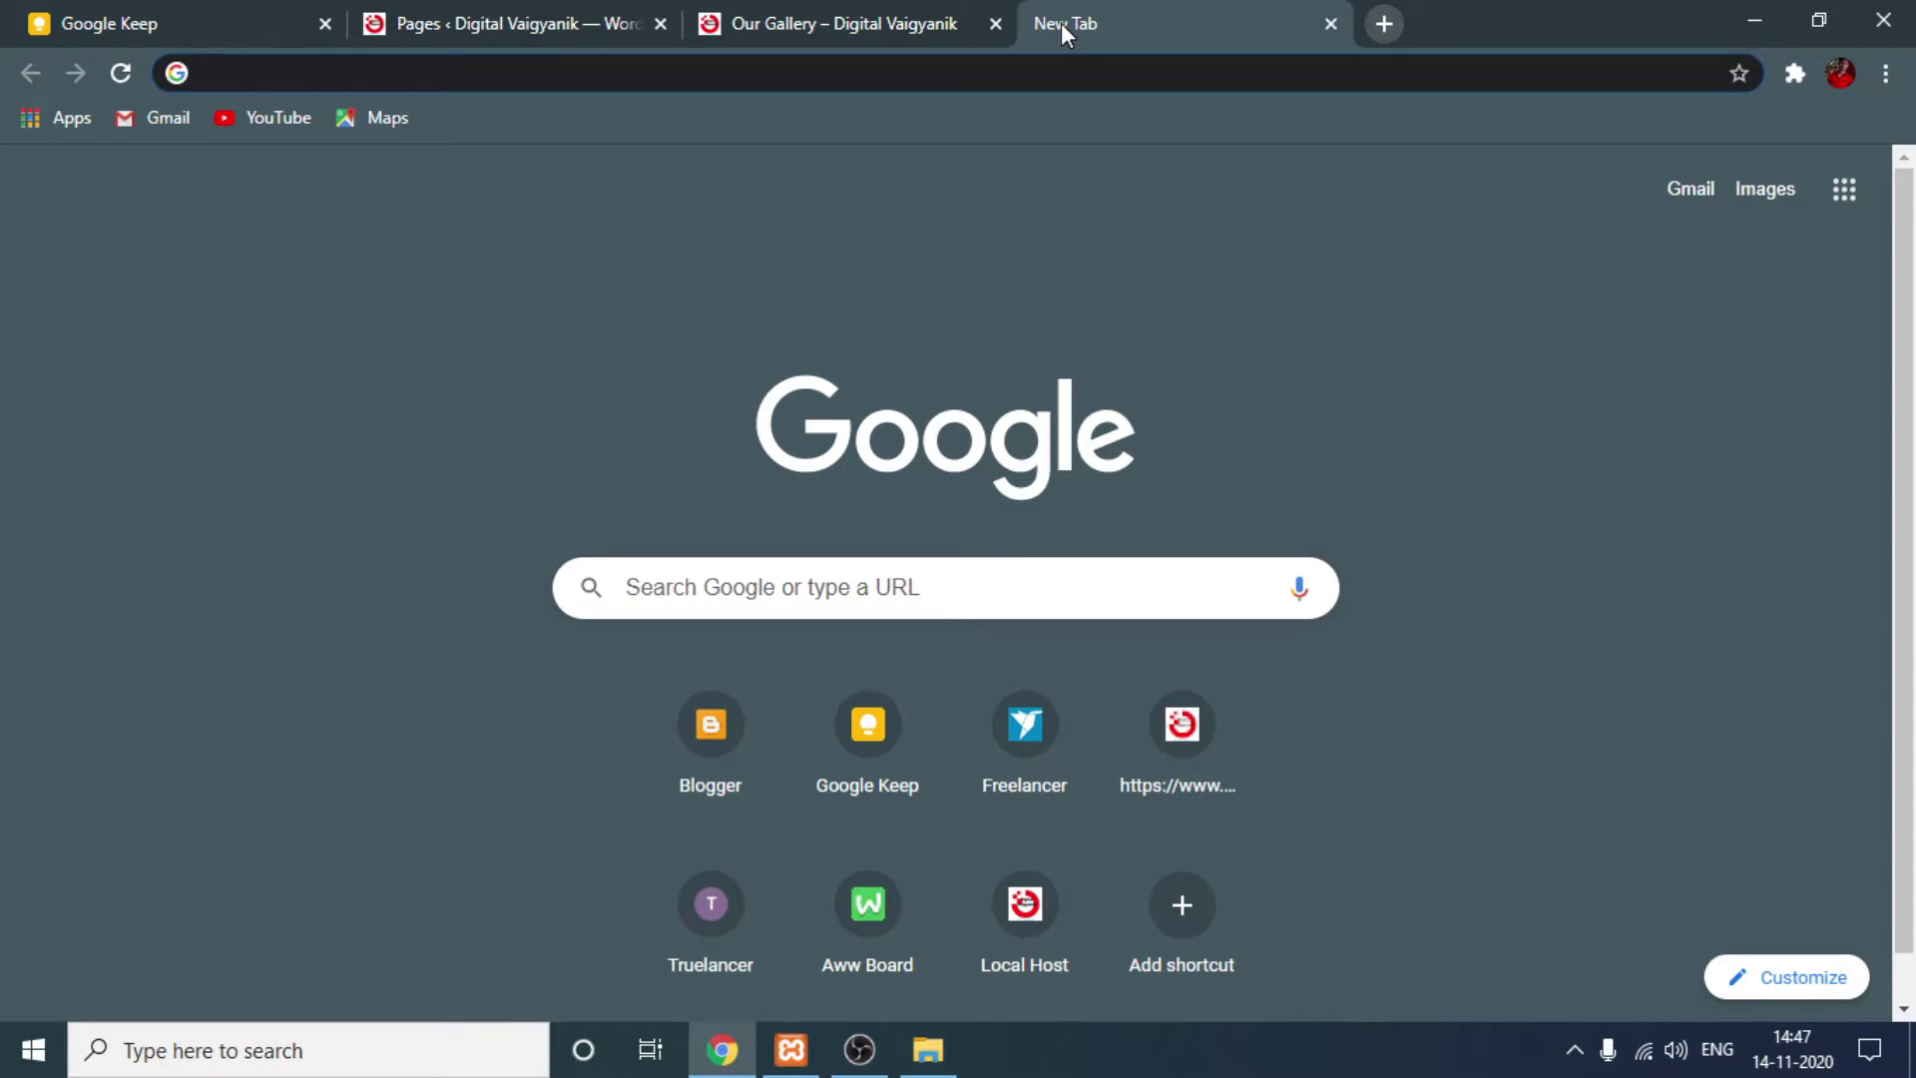
{"action": "type", "text": "image library plugin for"}
{"action": "key", "text": "Down"}
{"action": "key", "text": "Return"}
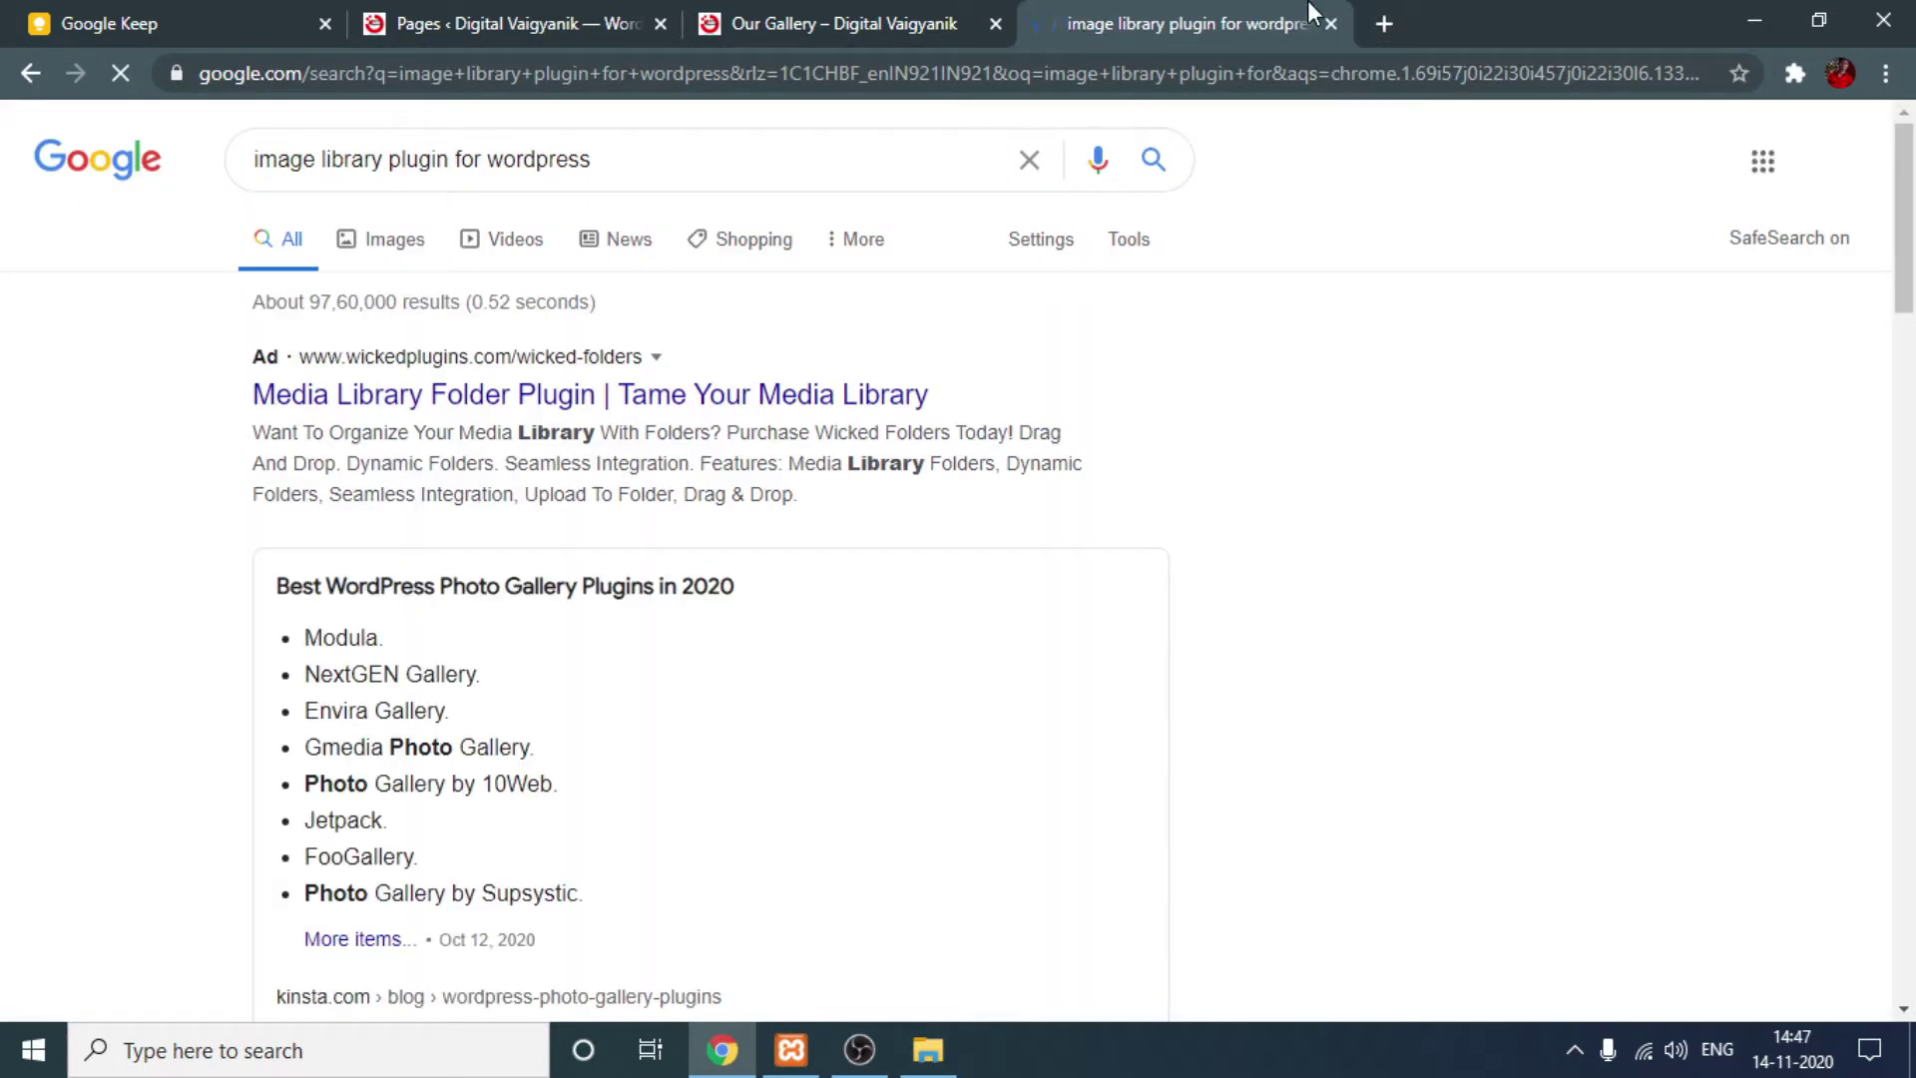
Examine the search results for WordPress image gallery plugins, dismiss the battery notice, and close the results tab.
{"action": "scroll", "coordinate": [528, 547], "scroll_direction": "down", "scroll_amount": 4}
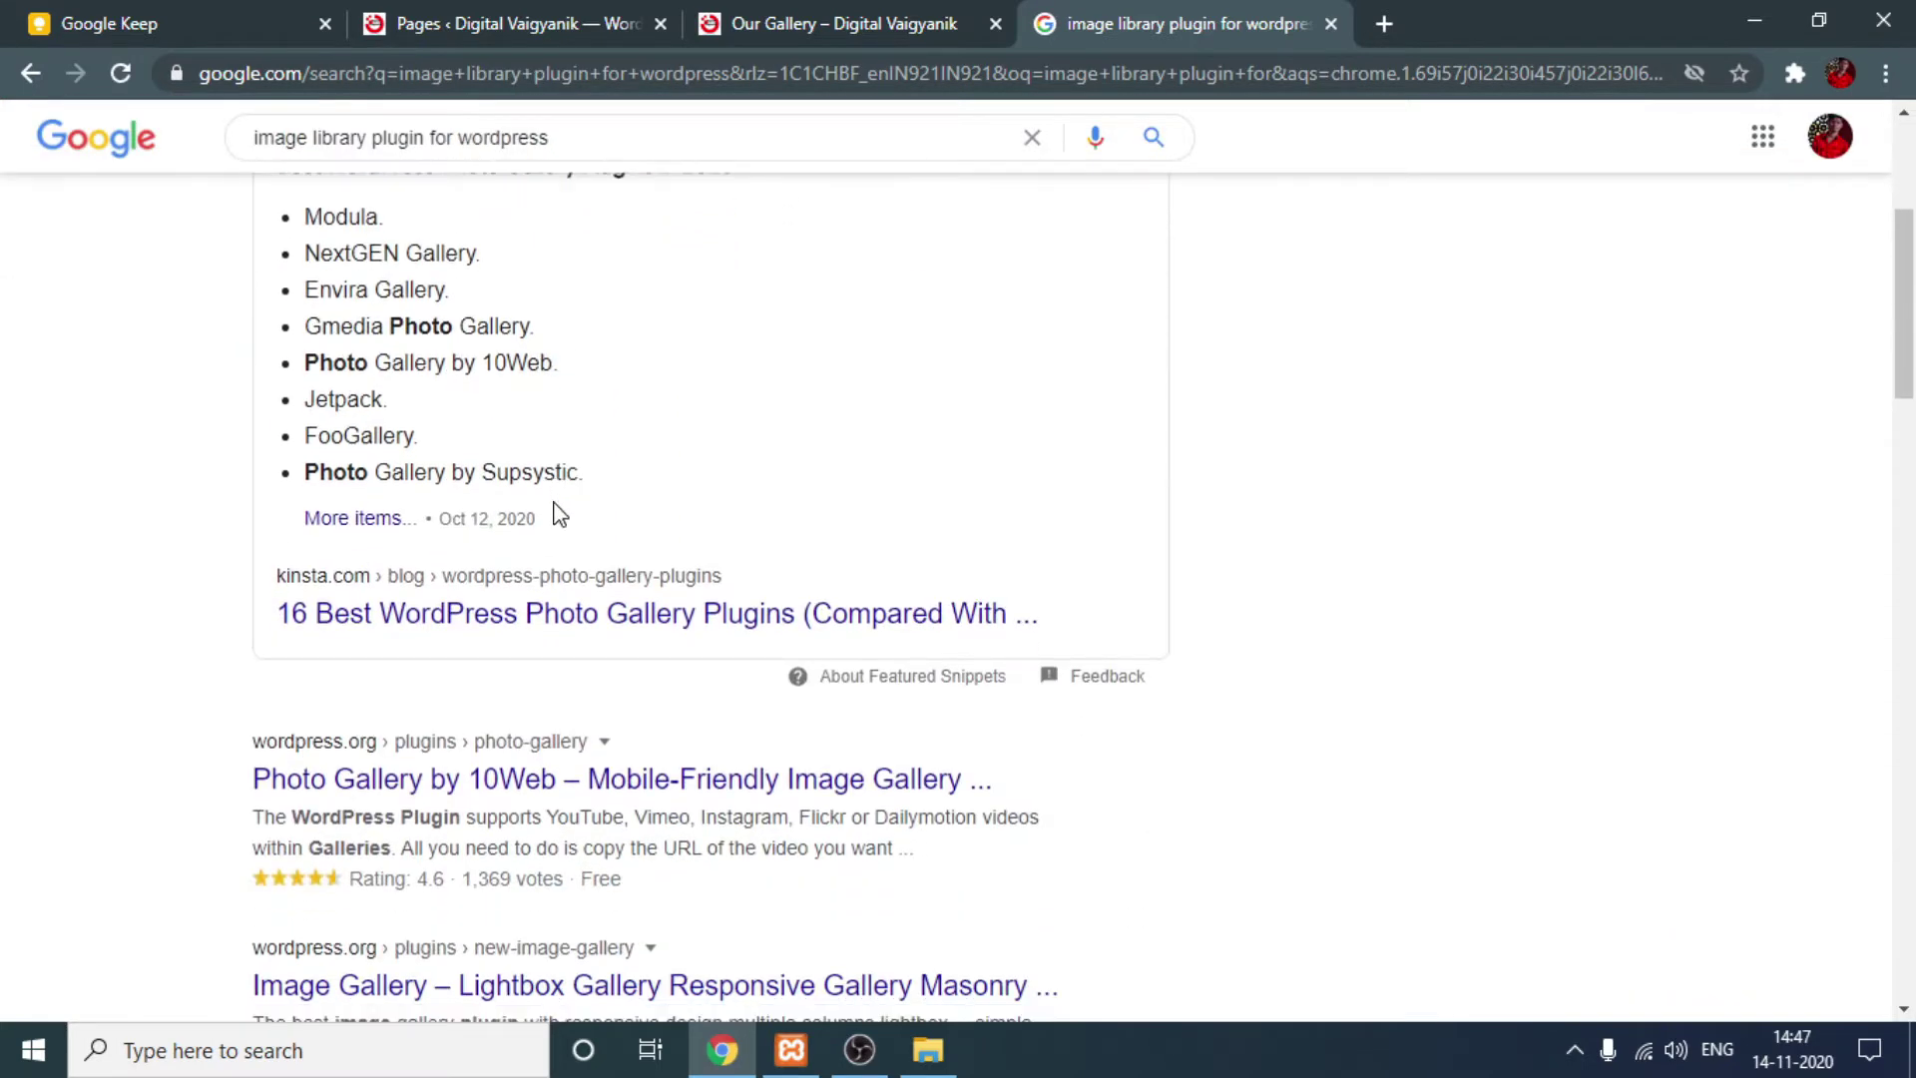
{"action": "scroll", "coordinate": [560, 515], "scroll_direction": "down", "scroll_amount": 1}
{"action": "left_click", "coordinate": [617, 646]}
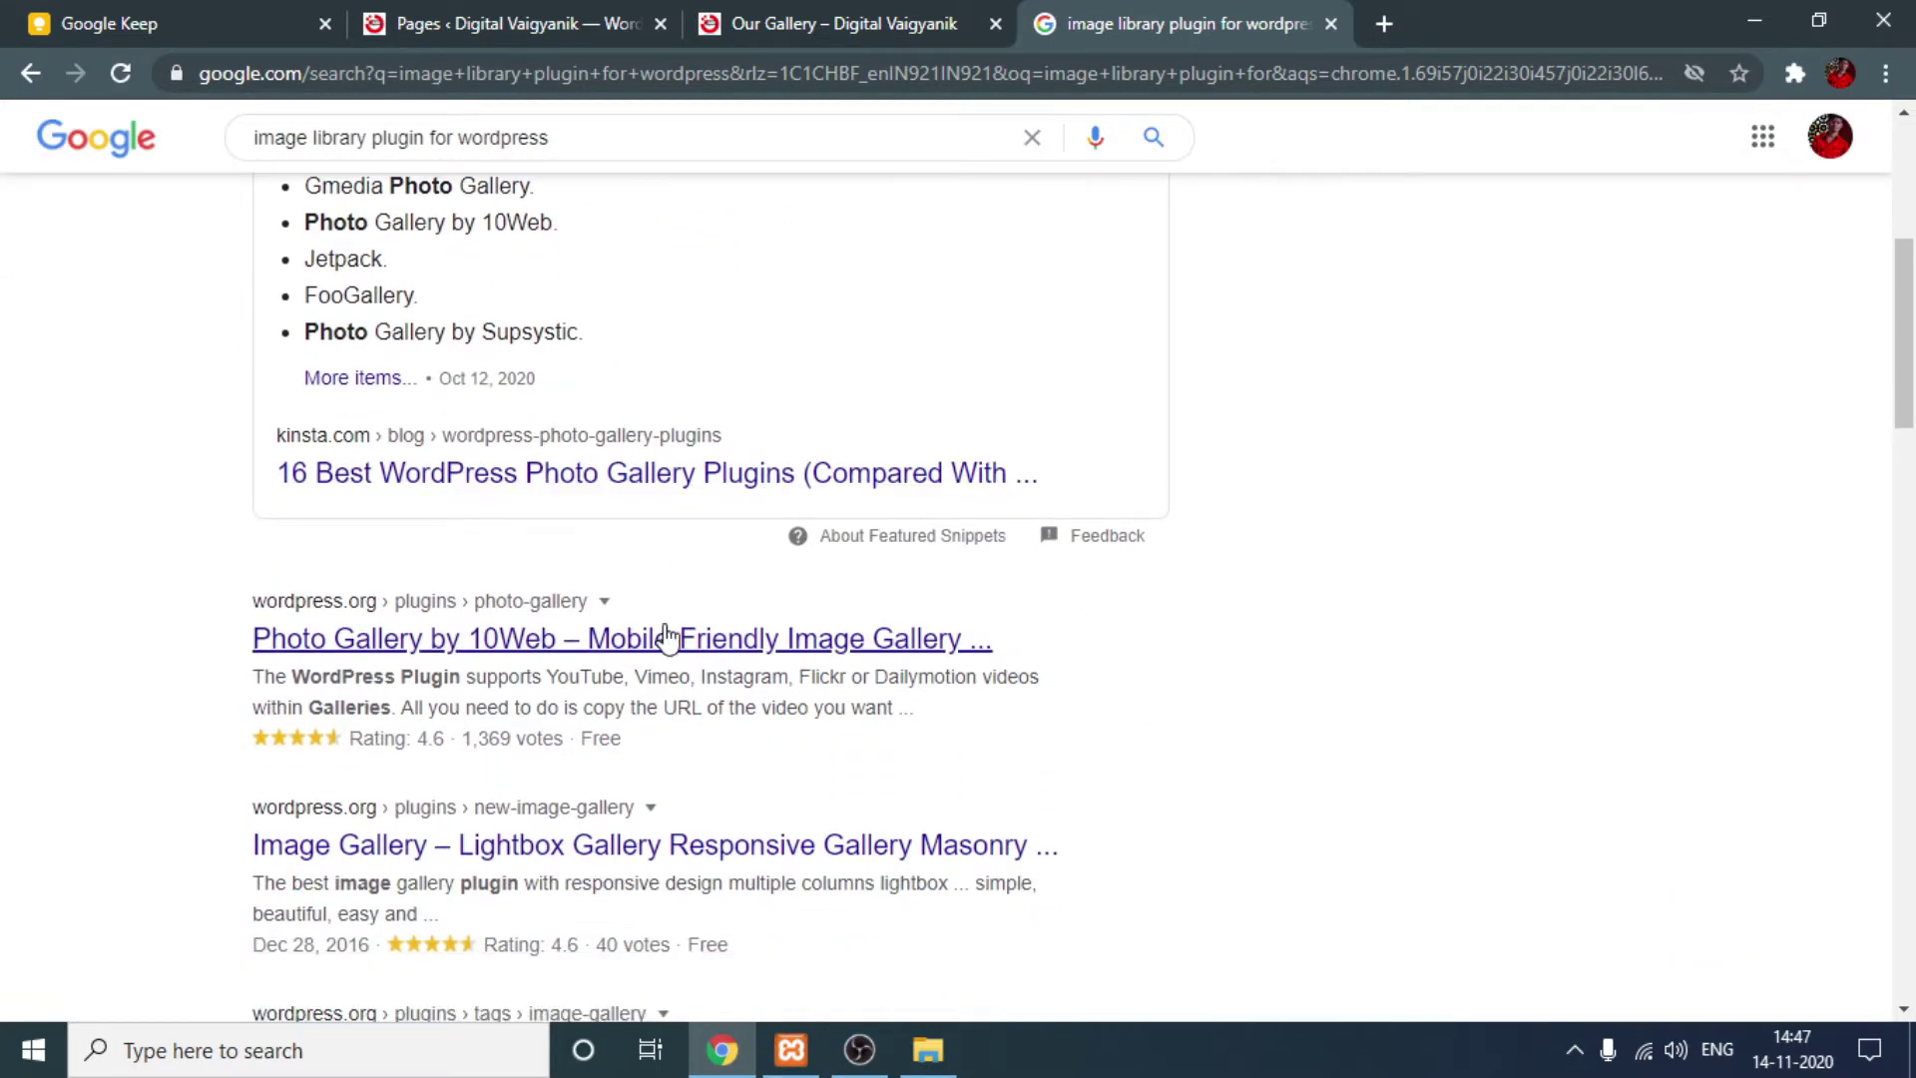
{"action": "scroll", "coordinate": [569, 535], "scroll_direction": "down", "scroll_amount": 1}
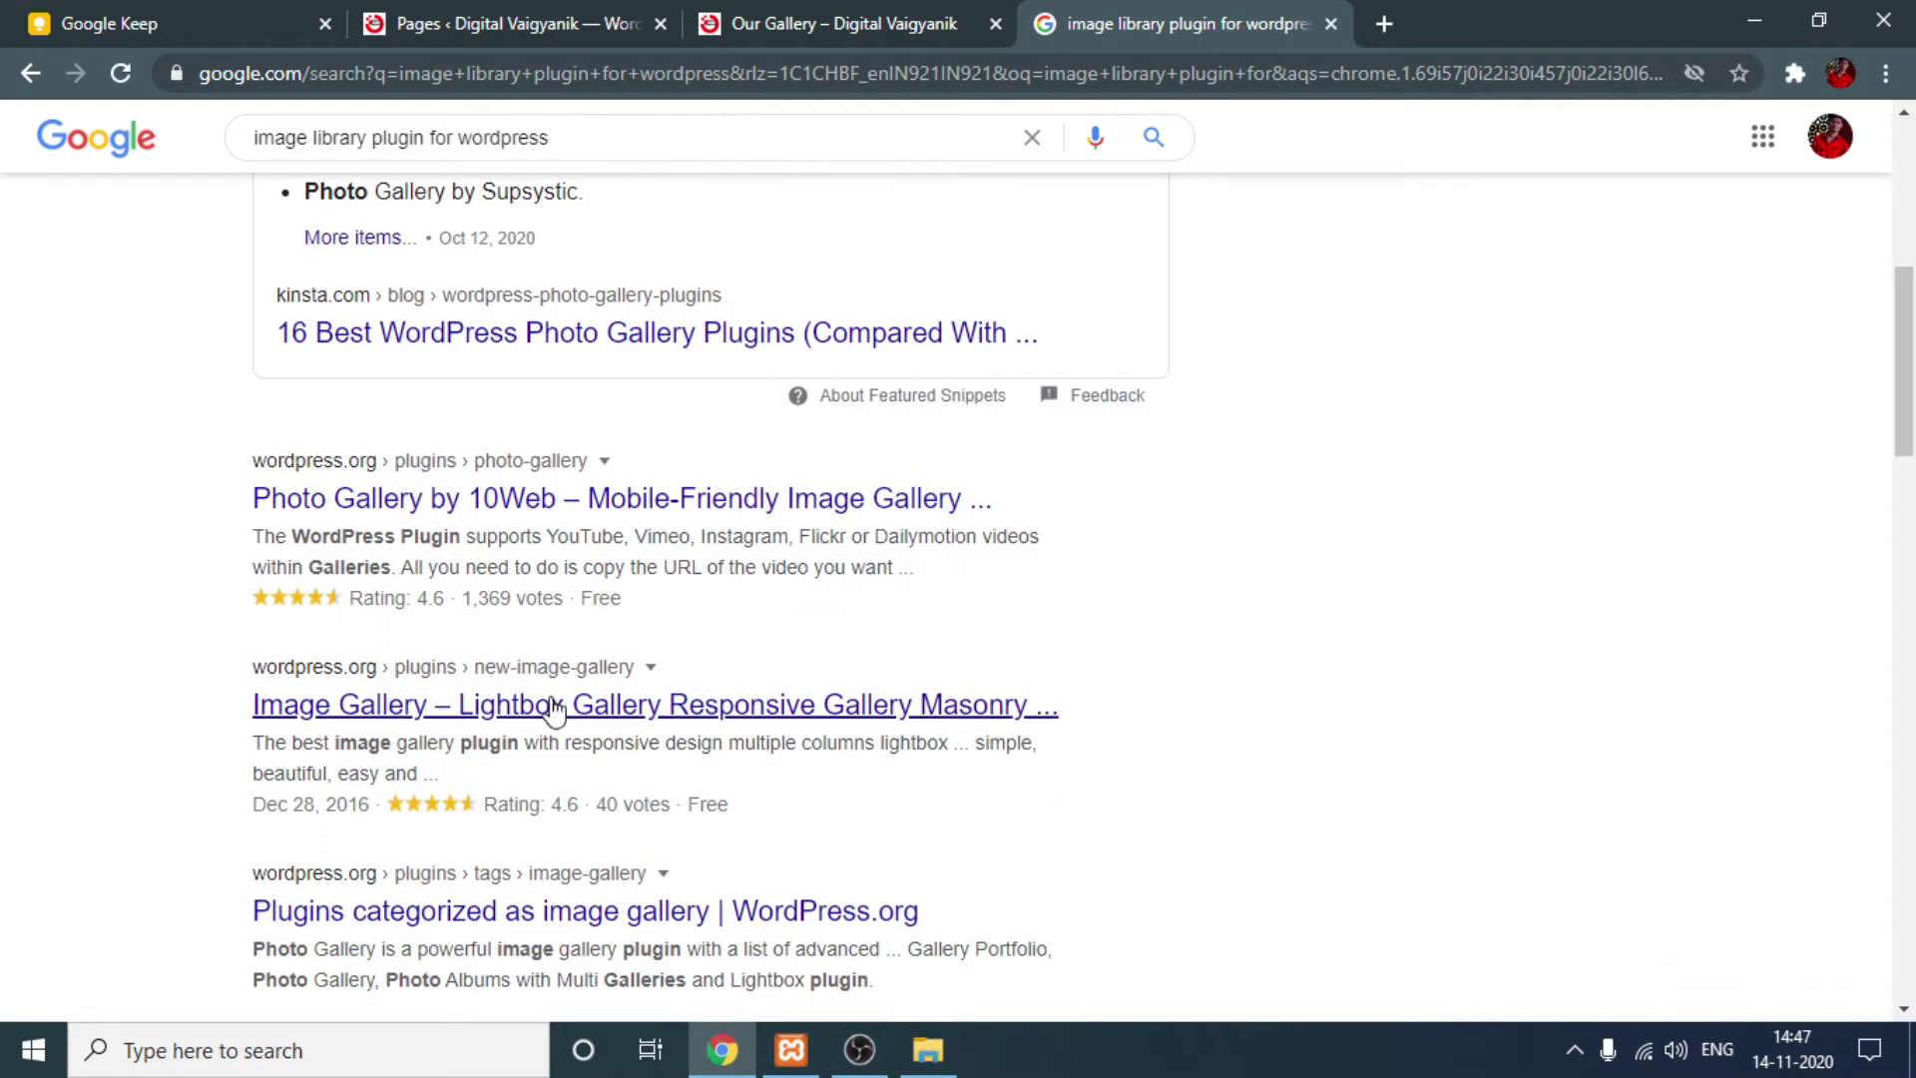
{"action": "scroll", "coordinate": [598, 728], "scroll_direction": "down", "scroll_amount": 2}
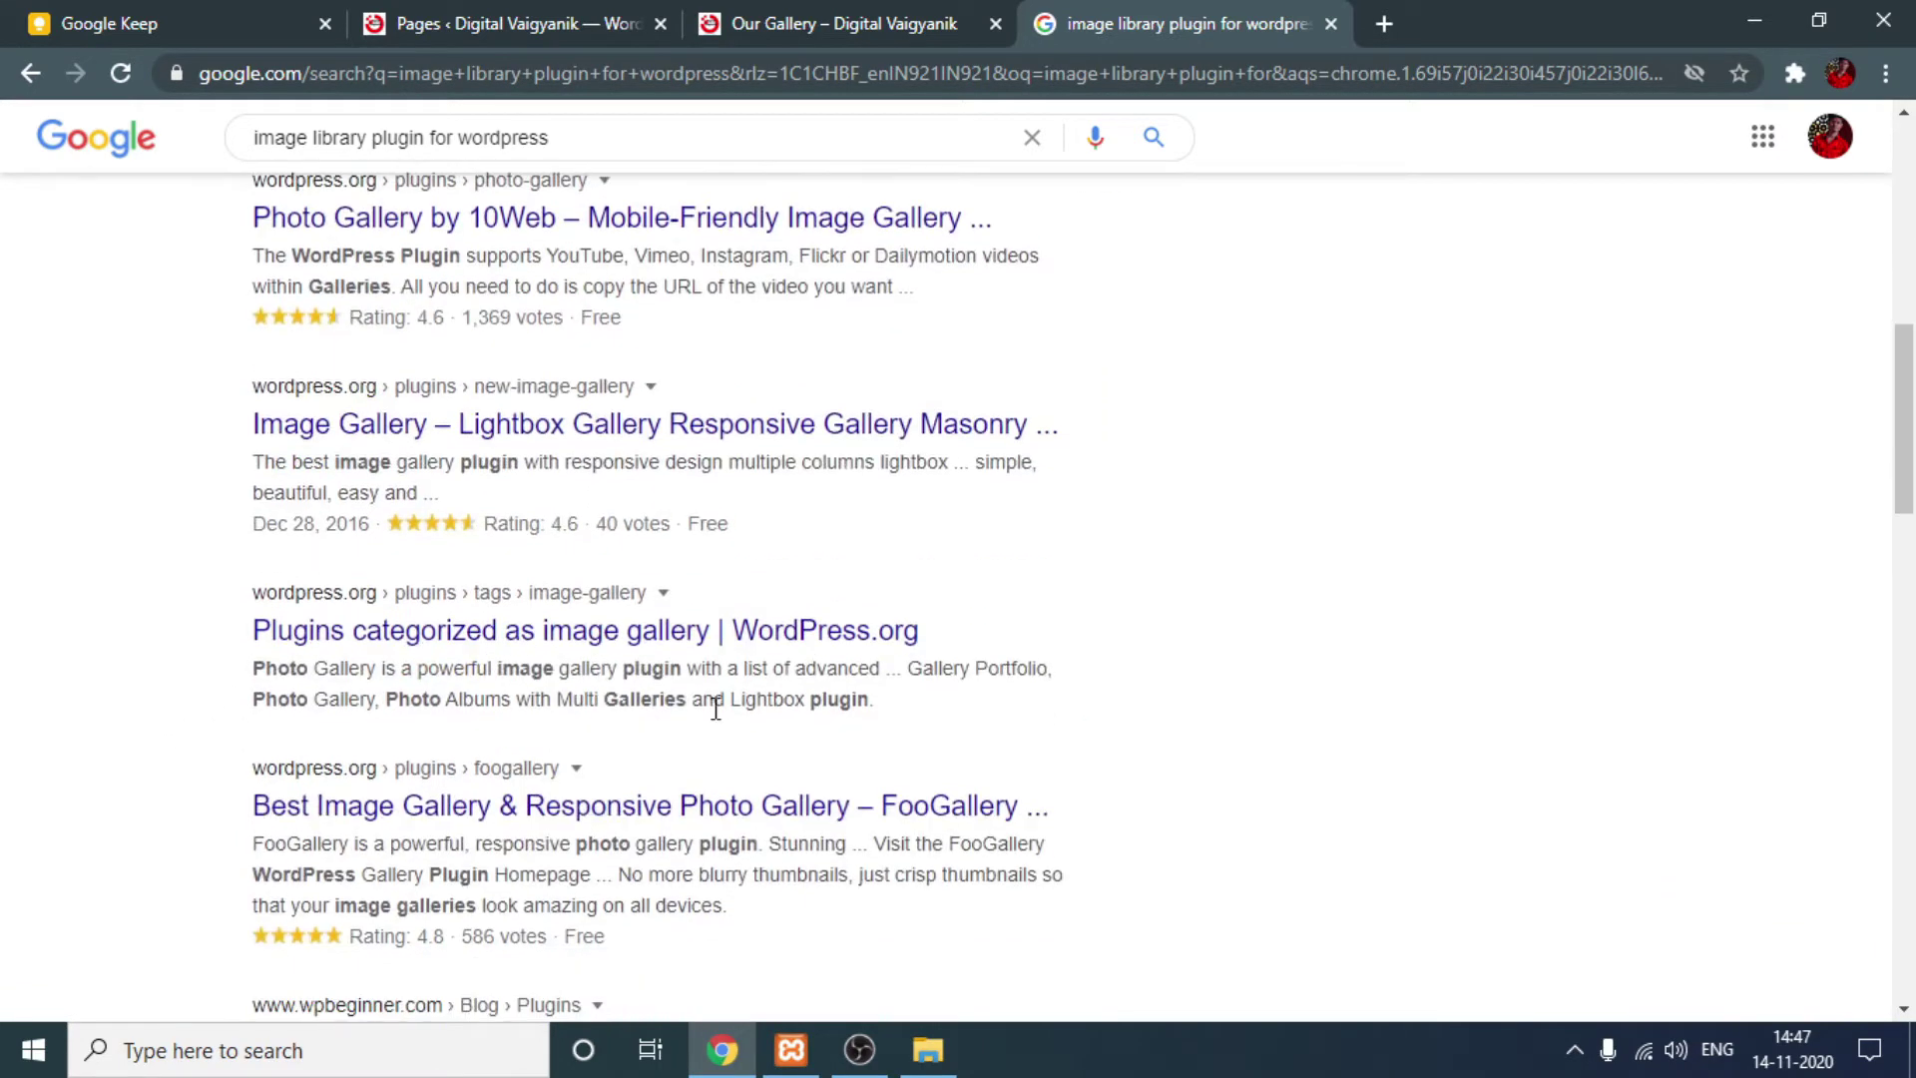
{"action": "scroll", "coordinate": [716, 708], "scroll_direction": "down", "scroll_amount": 3}
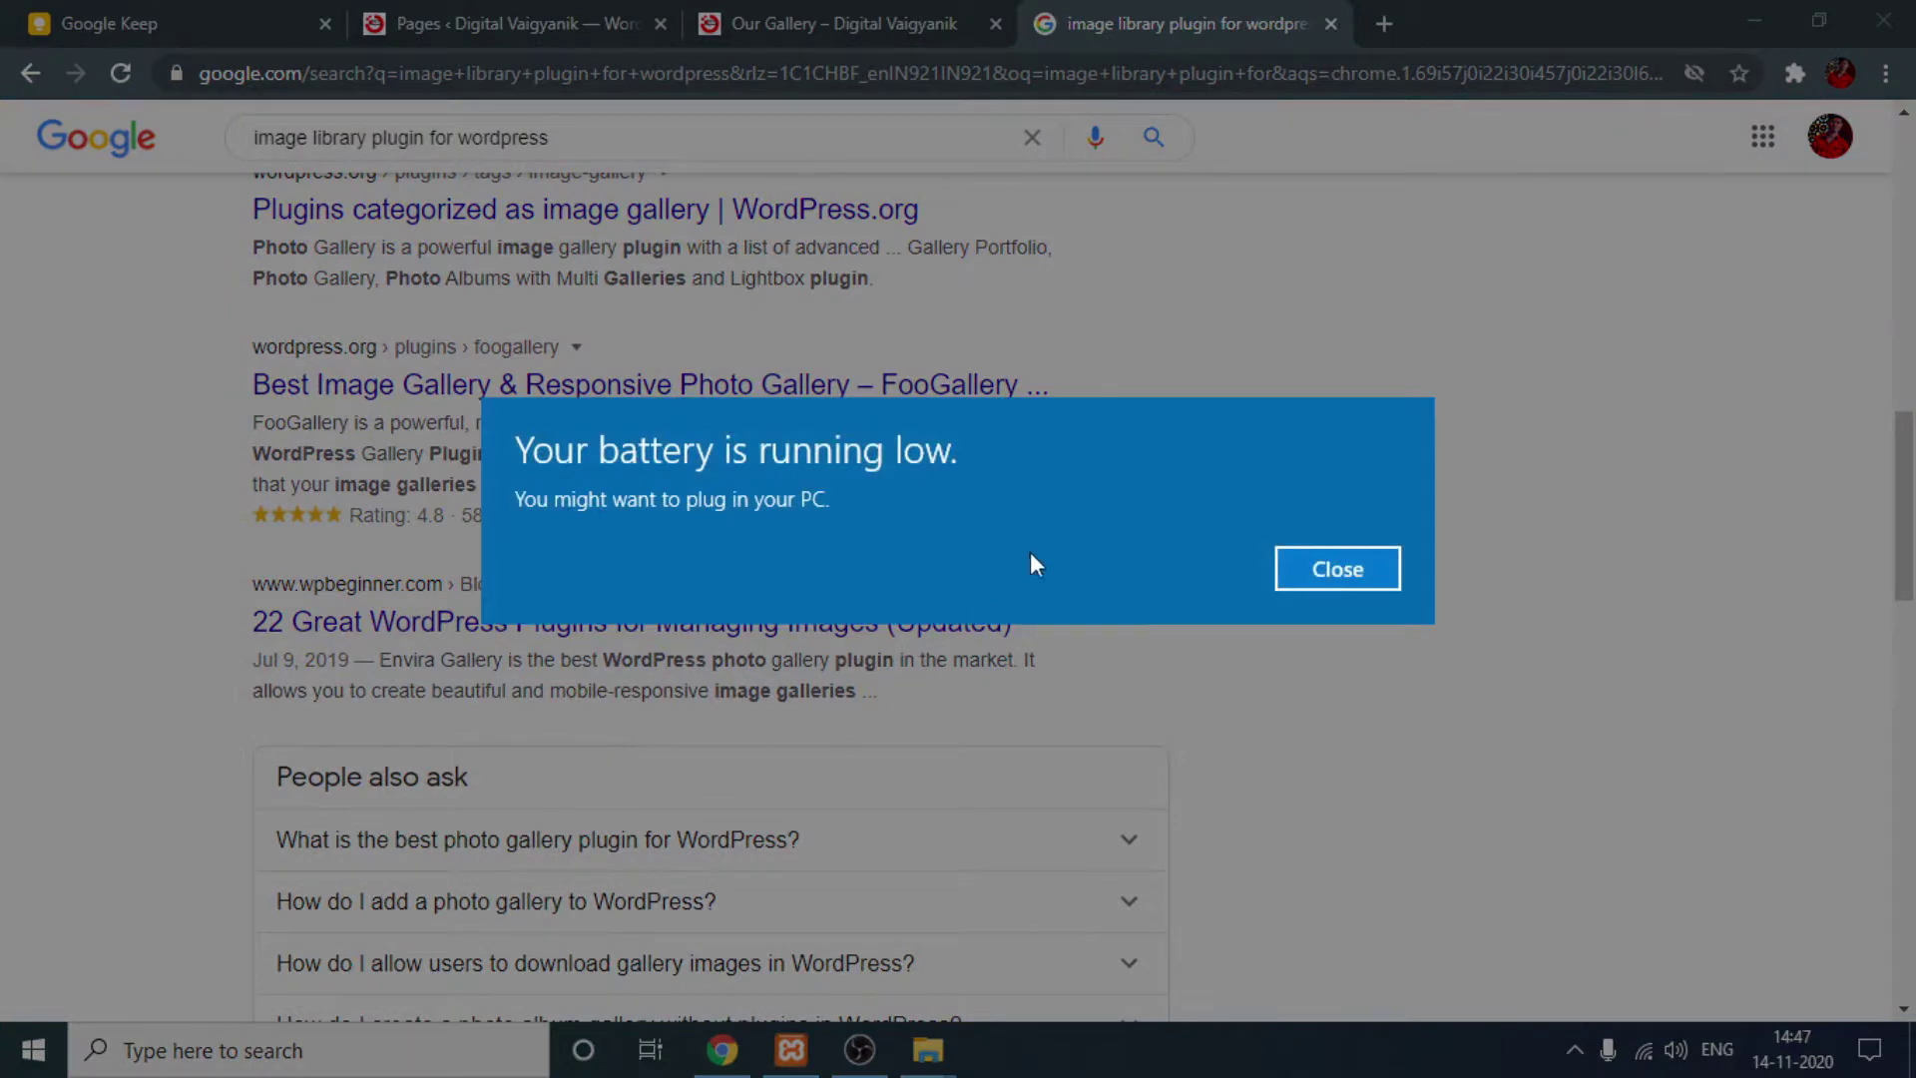
{"action": "left_click", "coordinate": [1376, 571]}
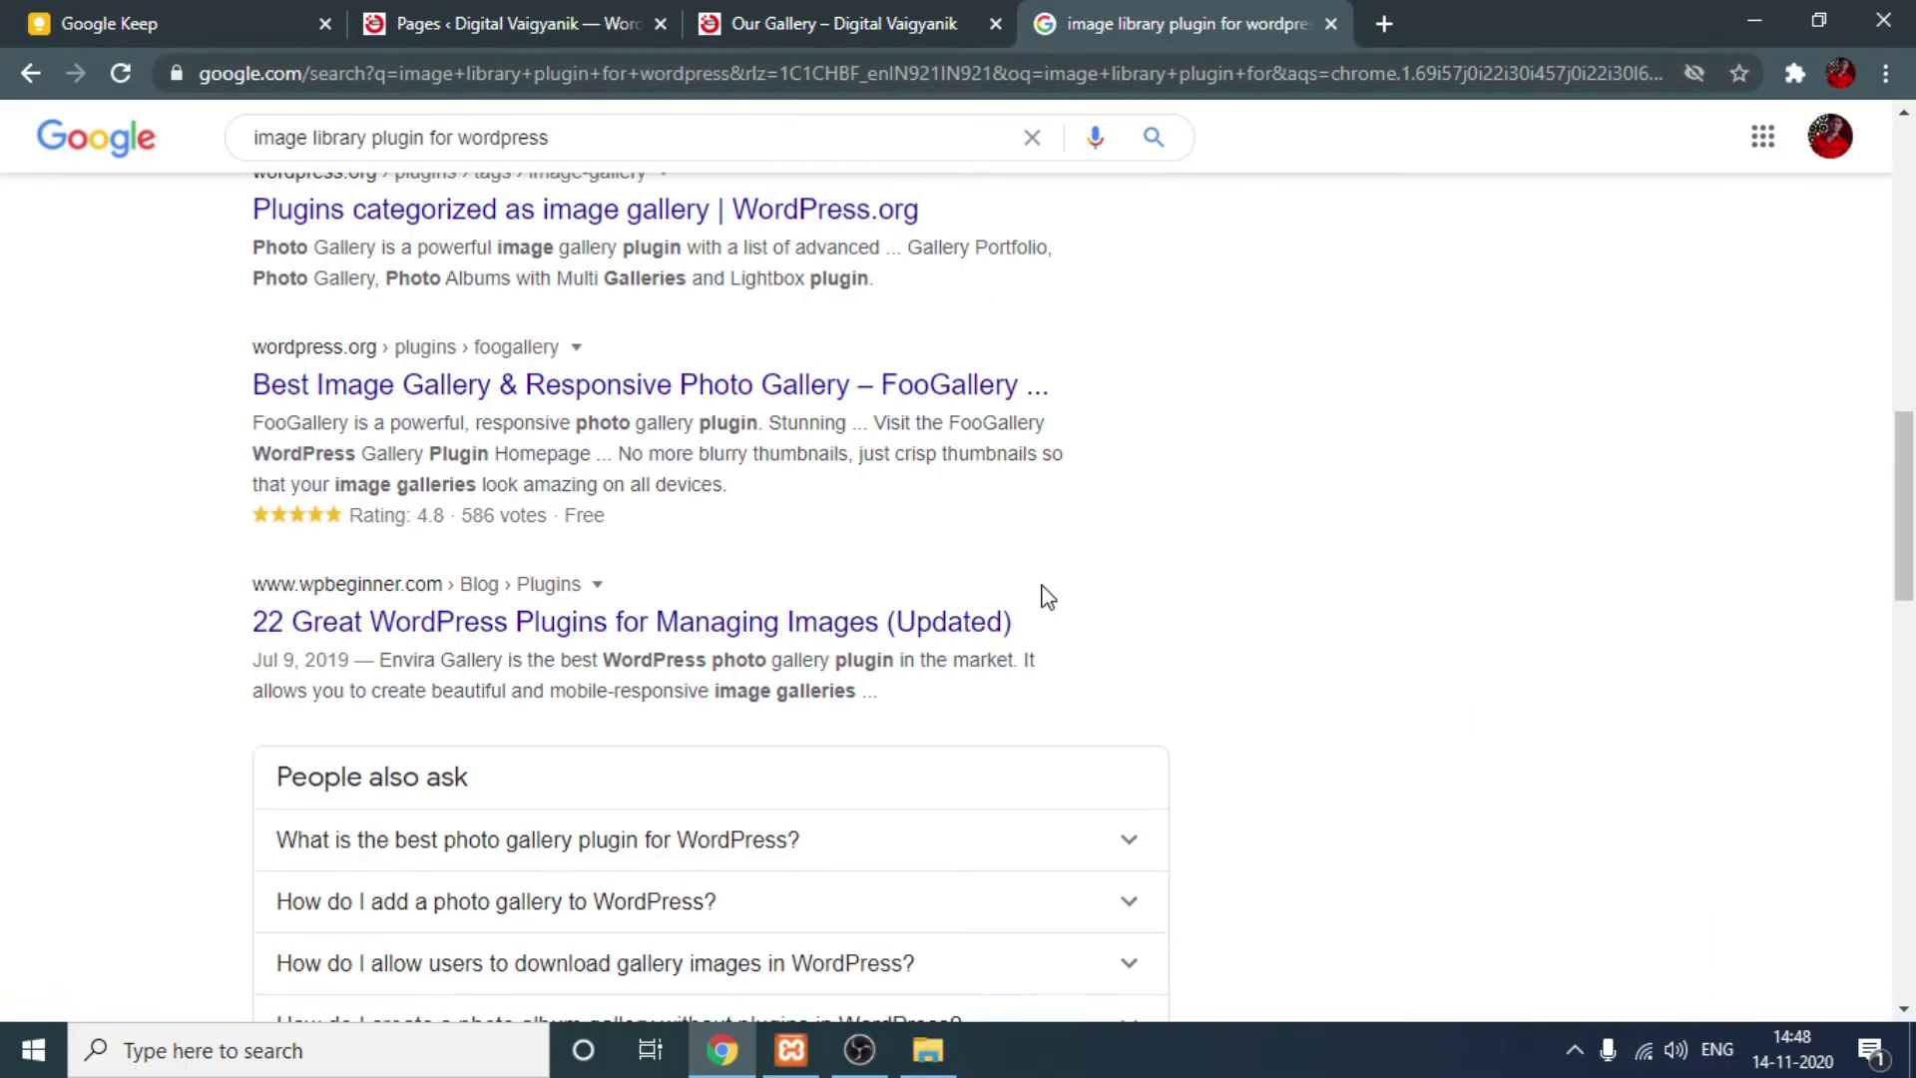
{"action": "scroll", "coordinate": [872, 500], "scroll_direction": "down", "scroll_amount": 5}
{"action": "scroll", "coordinate": [872, 500], "scroll_direction": "up", "scroll_amount": 4}
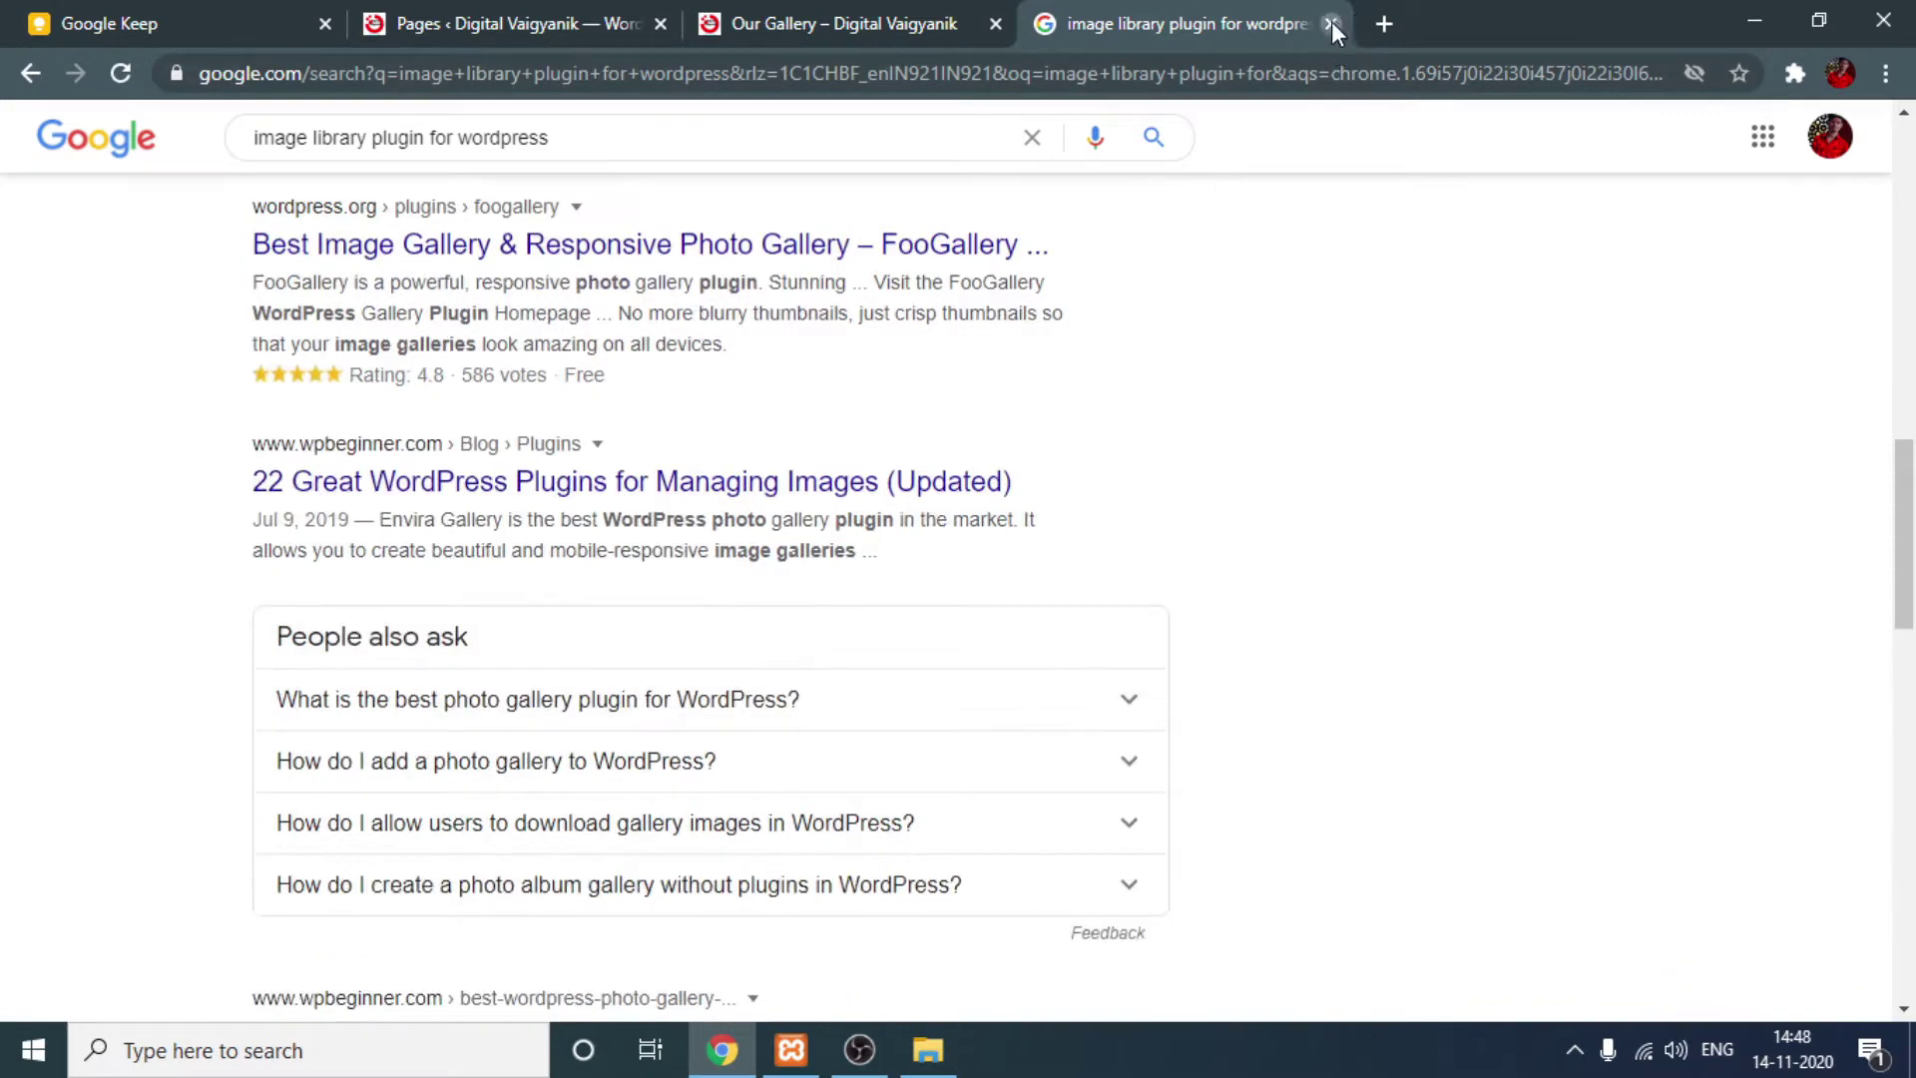
{"action": "left_click", "coordinate": [1331, 23]}
Return to the WordPress admin area and open the page for adding new plugins.
{"action": "left_click", "coordinate": [479, 21]}
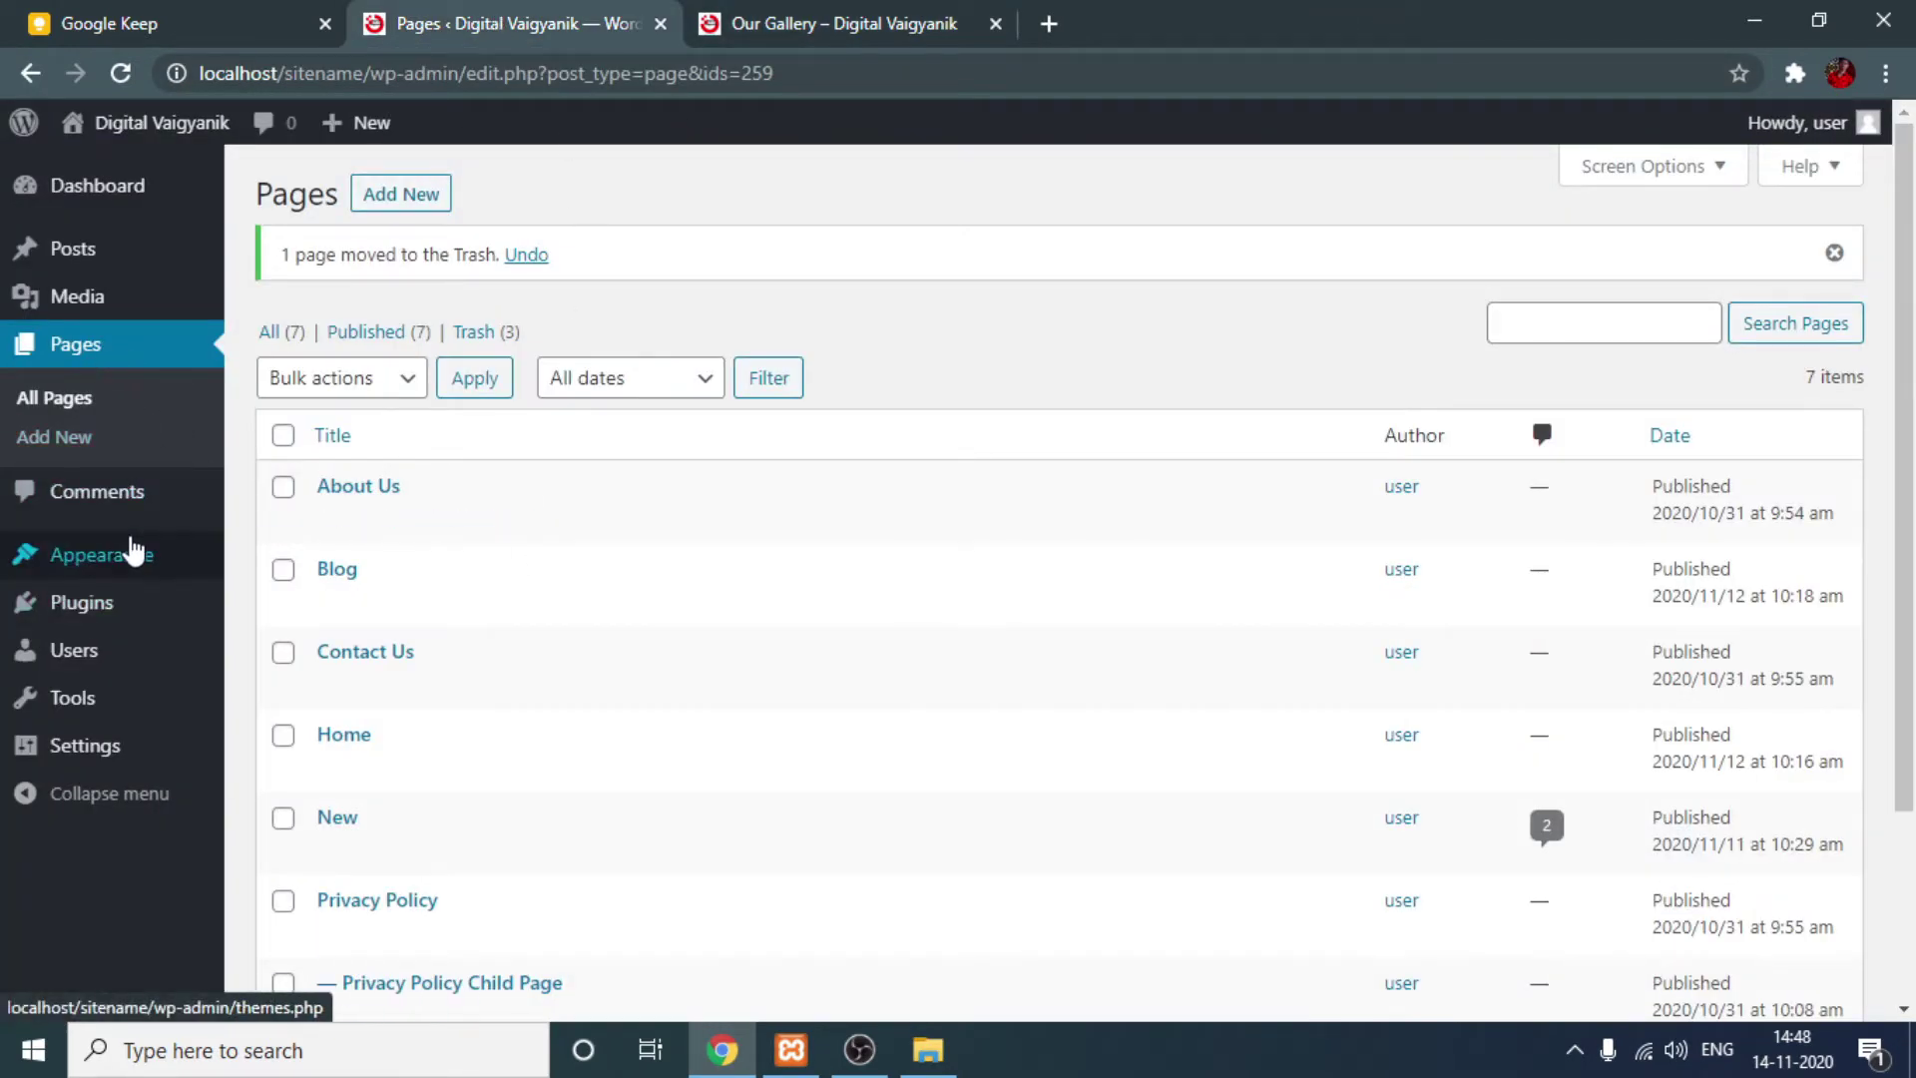
{"action": "mouse_move", "coordinate": [74, 615]}
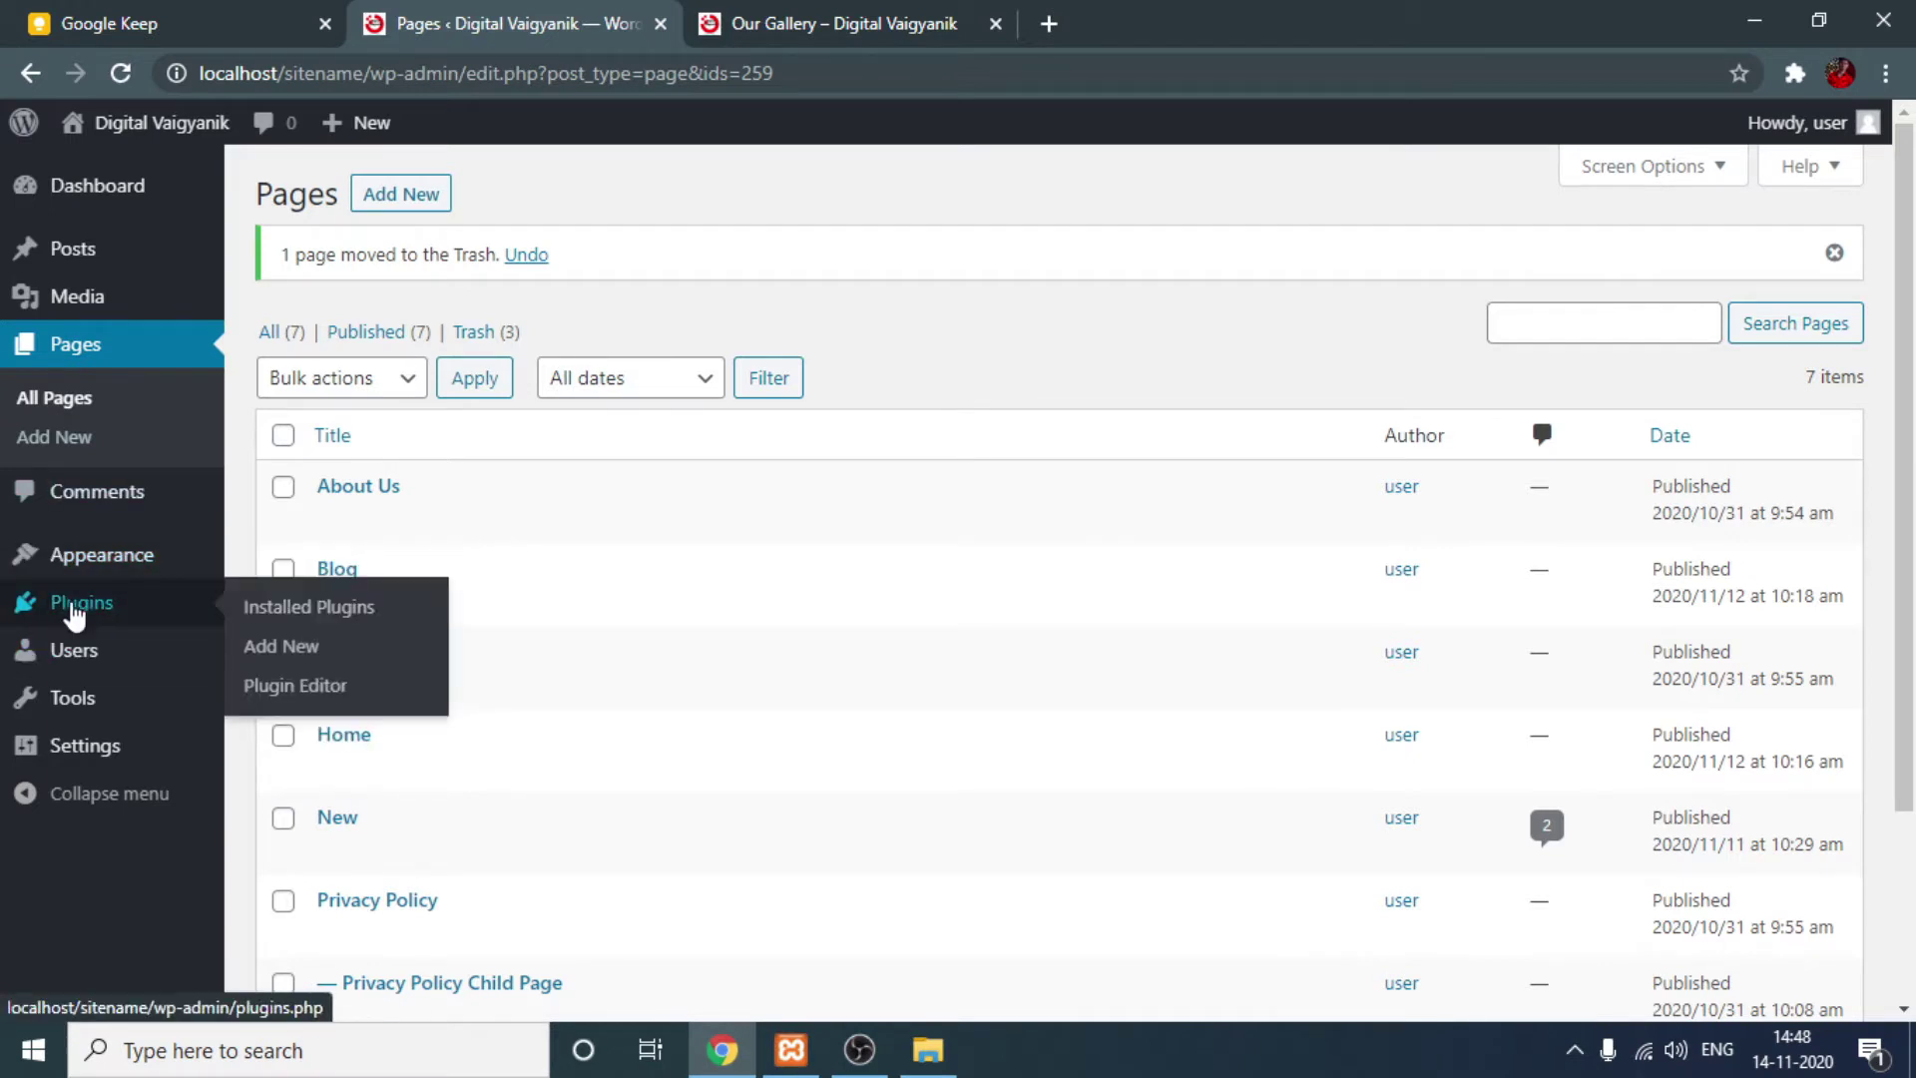
{"action": "left_click", "coordinate": [290, 651]}
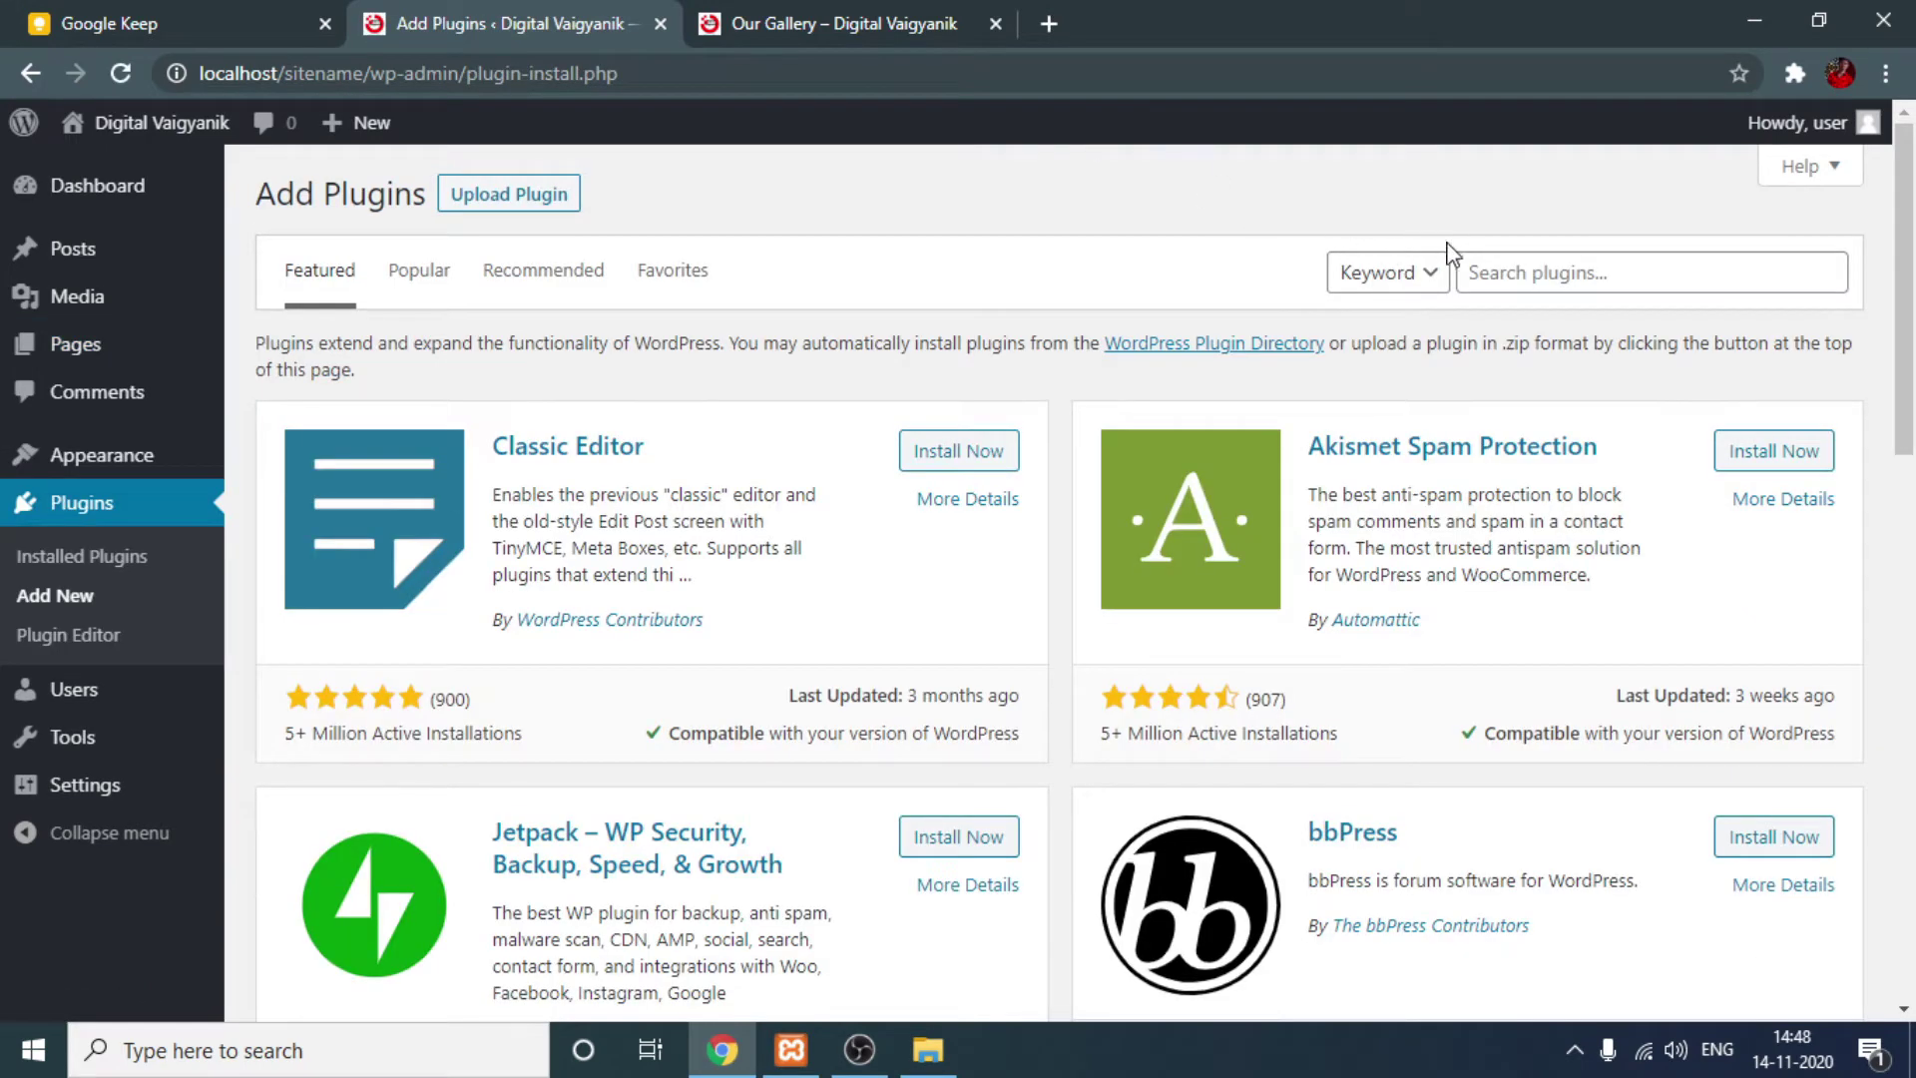
Search Google for "foo gallery" in a new browser tab and open the FooGallery plugin page on wordpress.org.
{"action": "key", "text": "ctrl+t"}
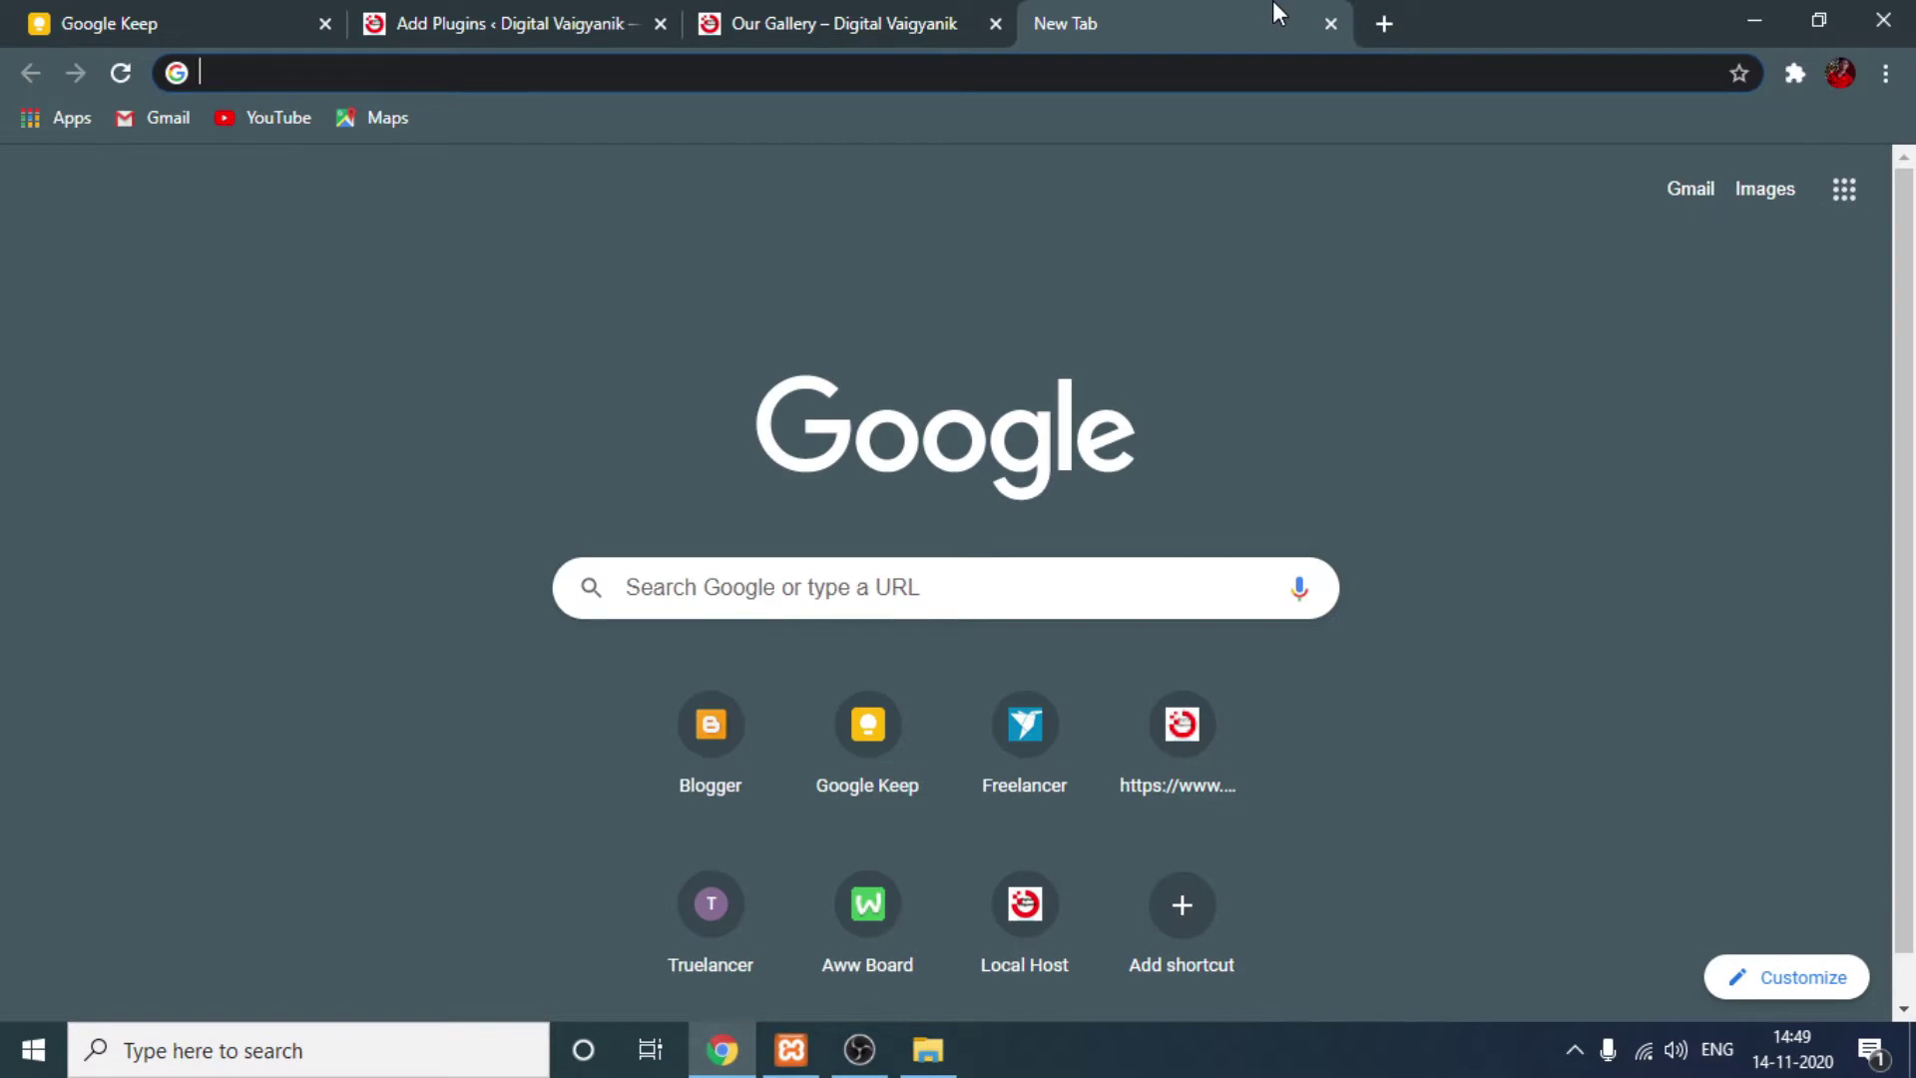
{"action": "type", "text": "foo gallery"}
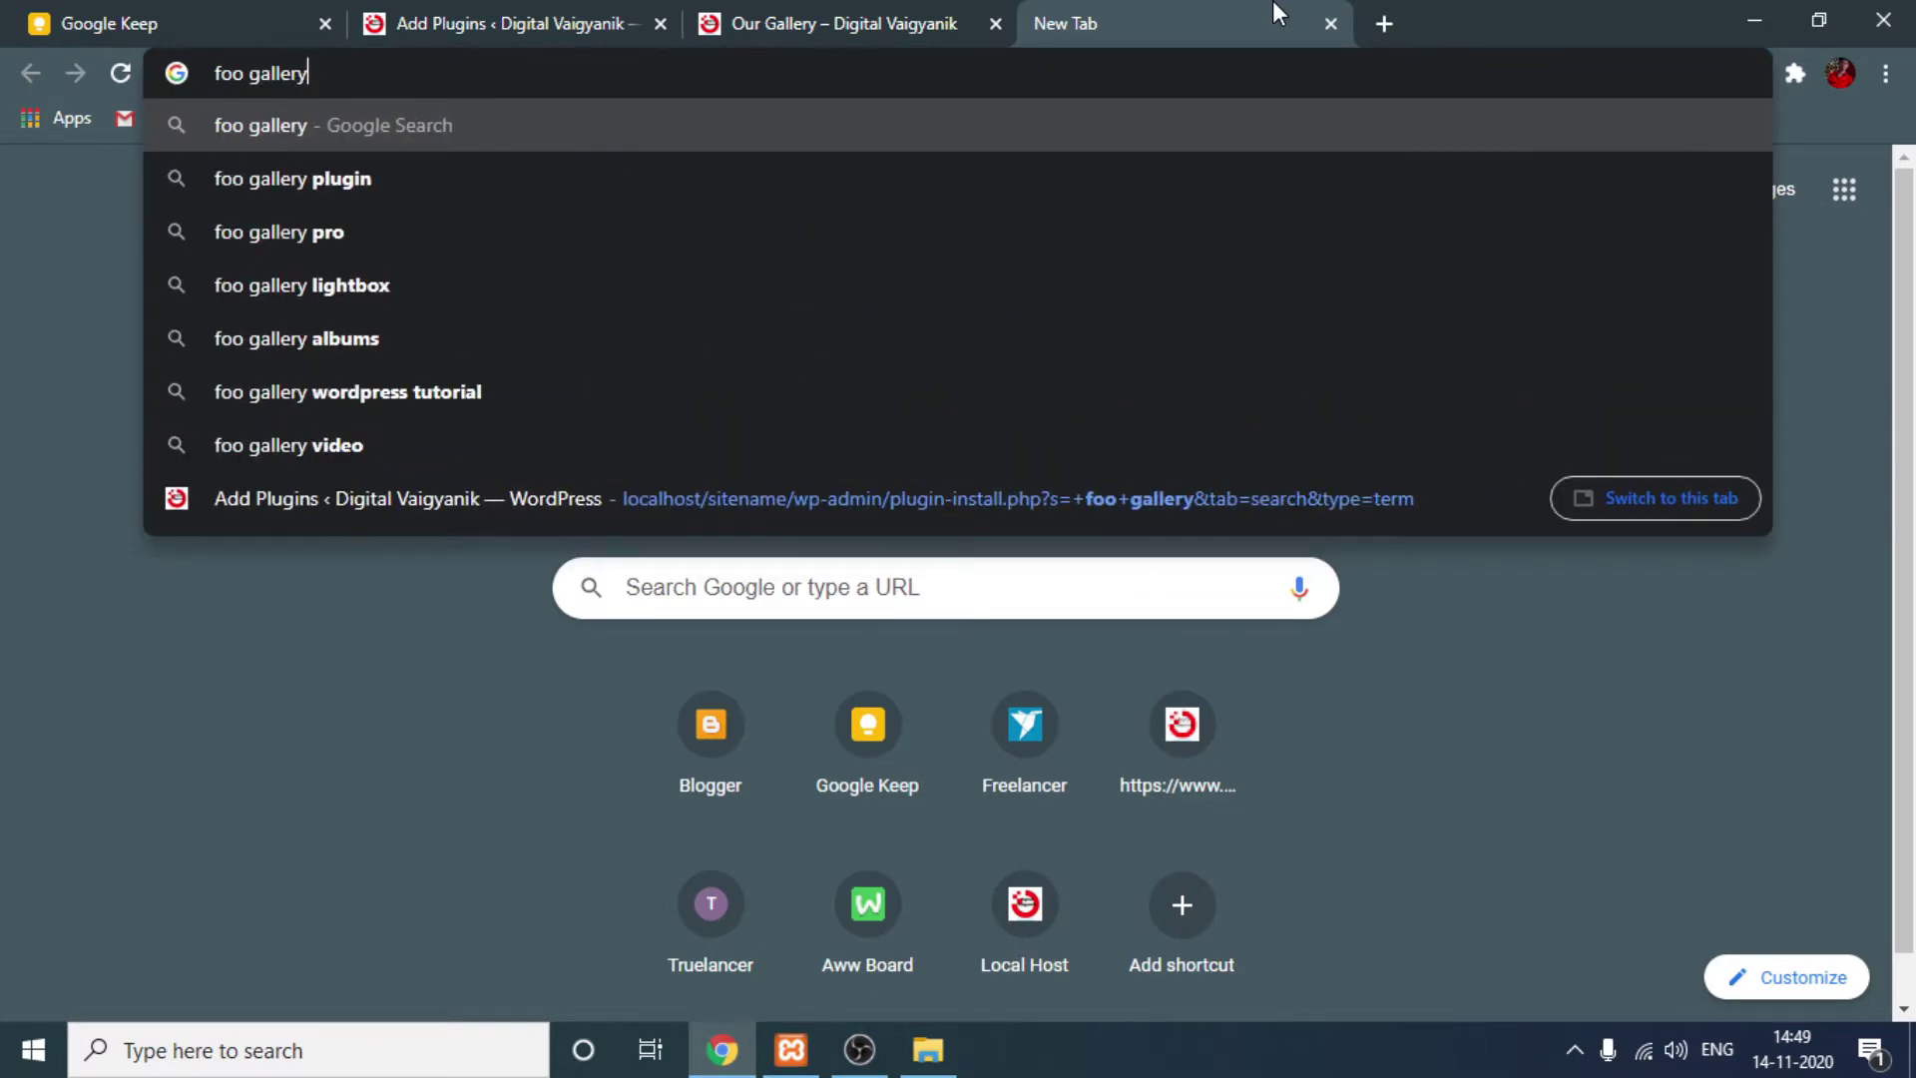
{"action": "key", "text": "Return"}
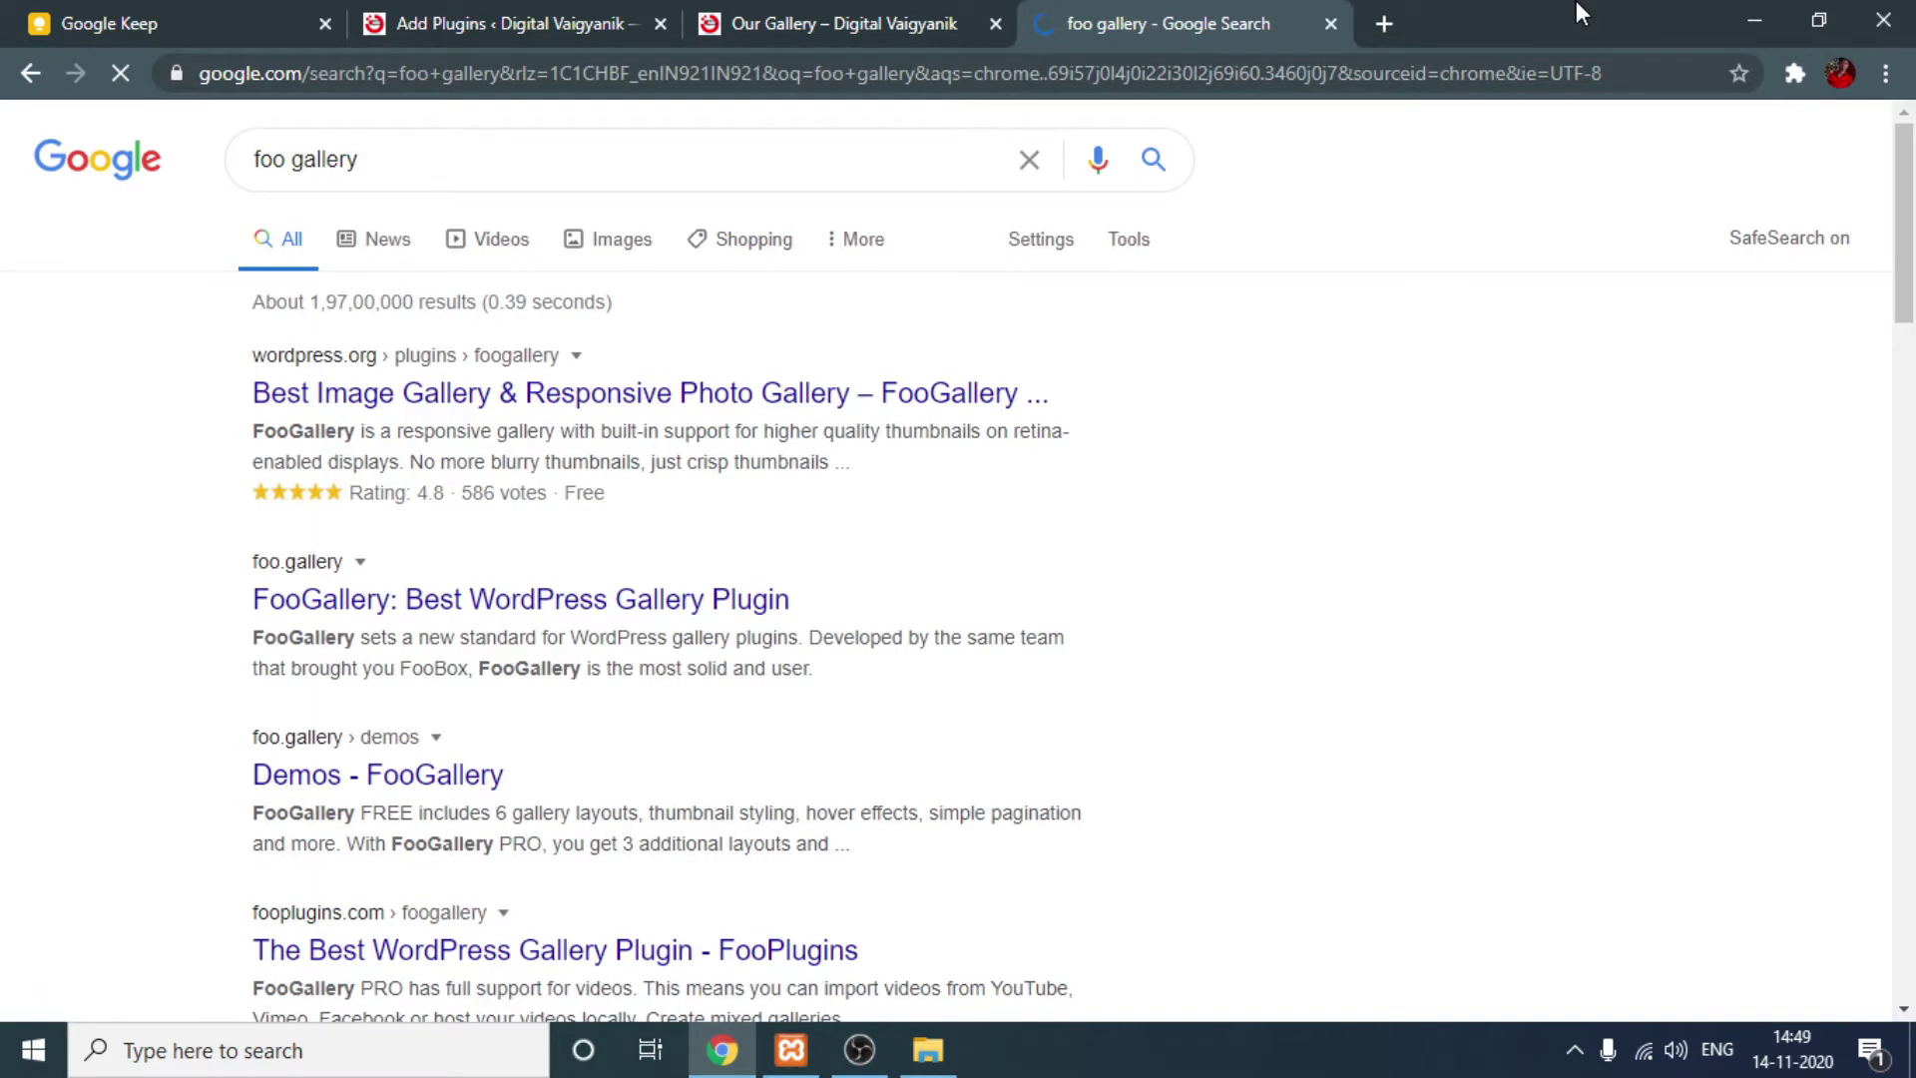
{"action": "left_click", "coordinate": [551, 399]}
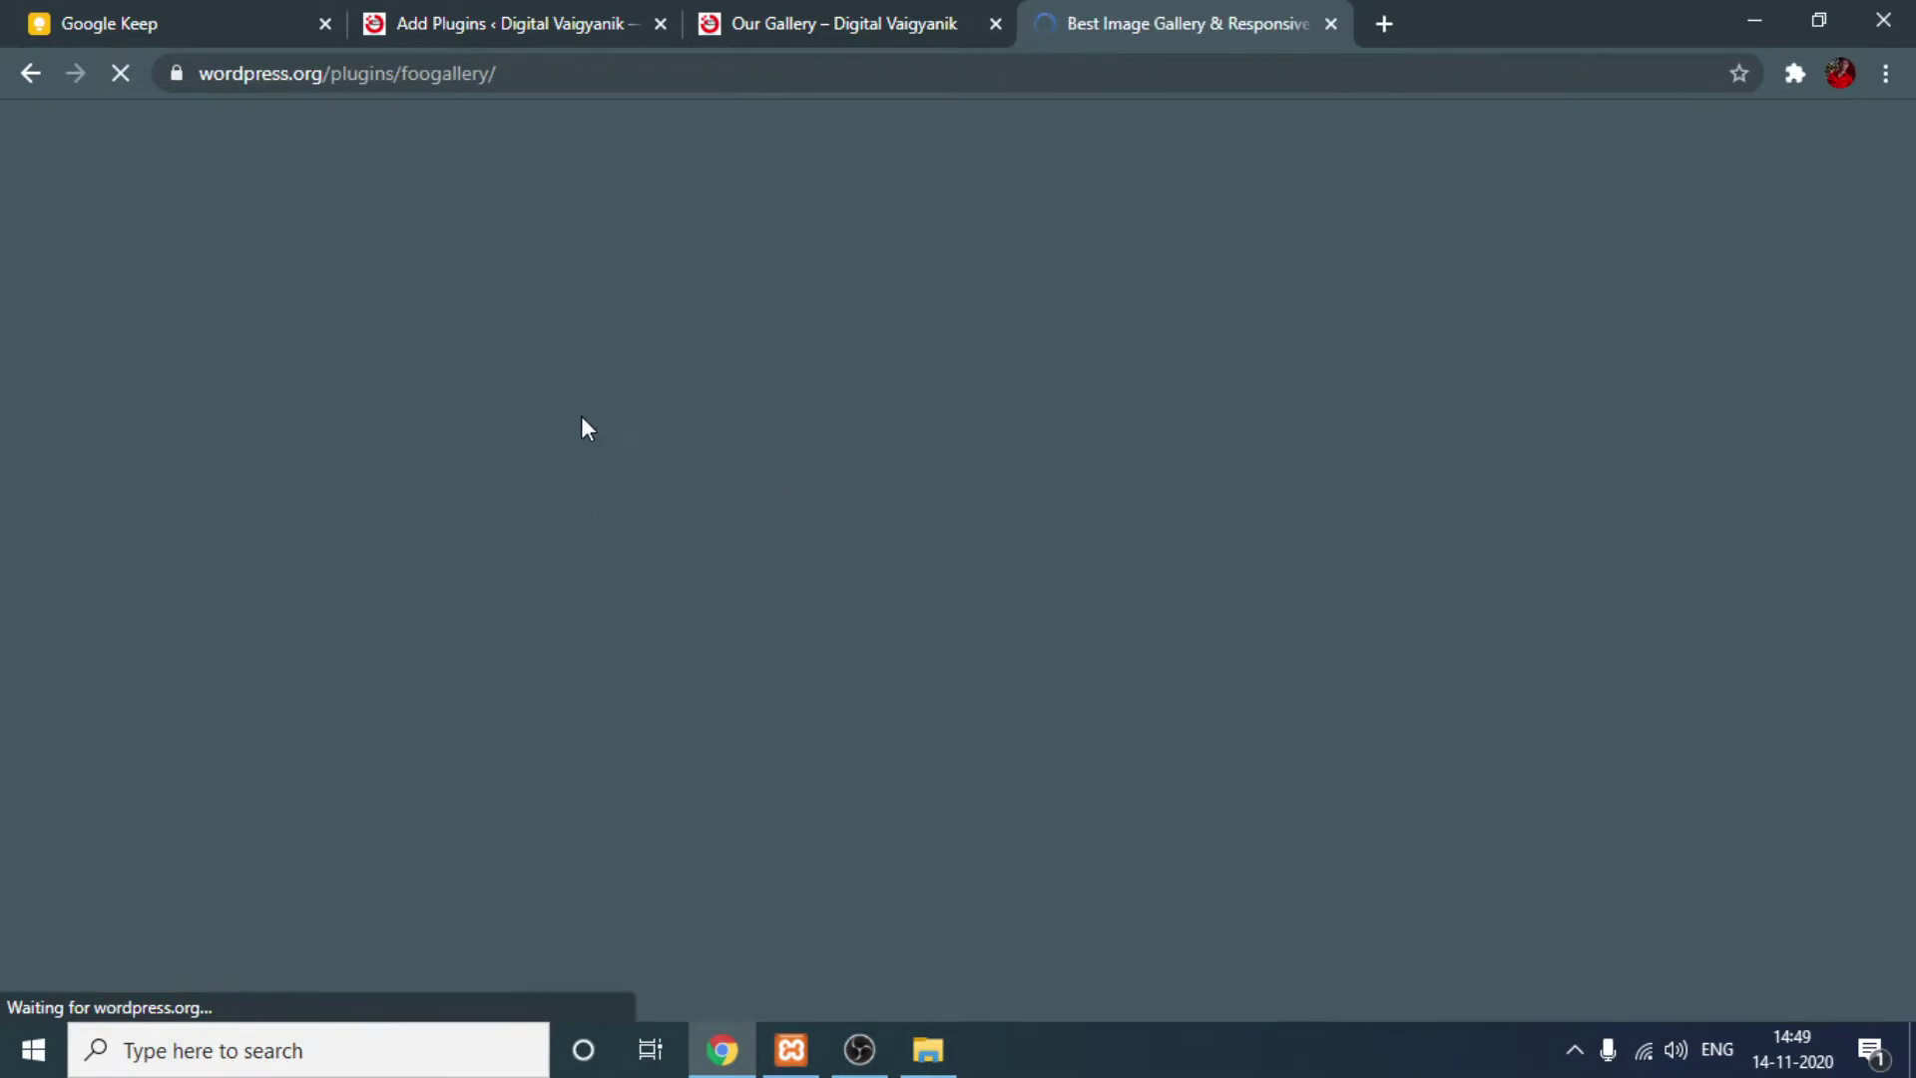
Copy the full plugin title "Best Image Gallery & Responsive Photo Gallery – FooGallery" from its wordpress.org page.
{"action": "scroll", "coordinate": [632, 598], "scroll_direction": "down", "scroll_amount": 4}
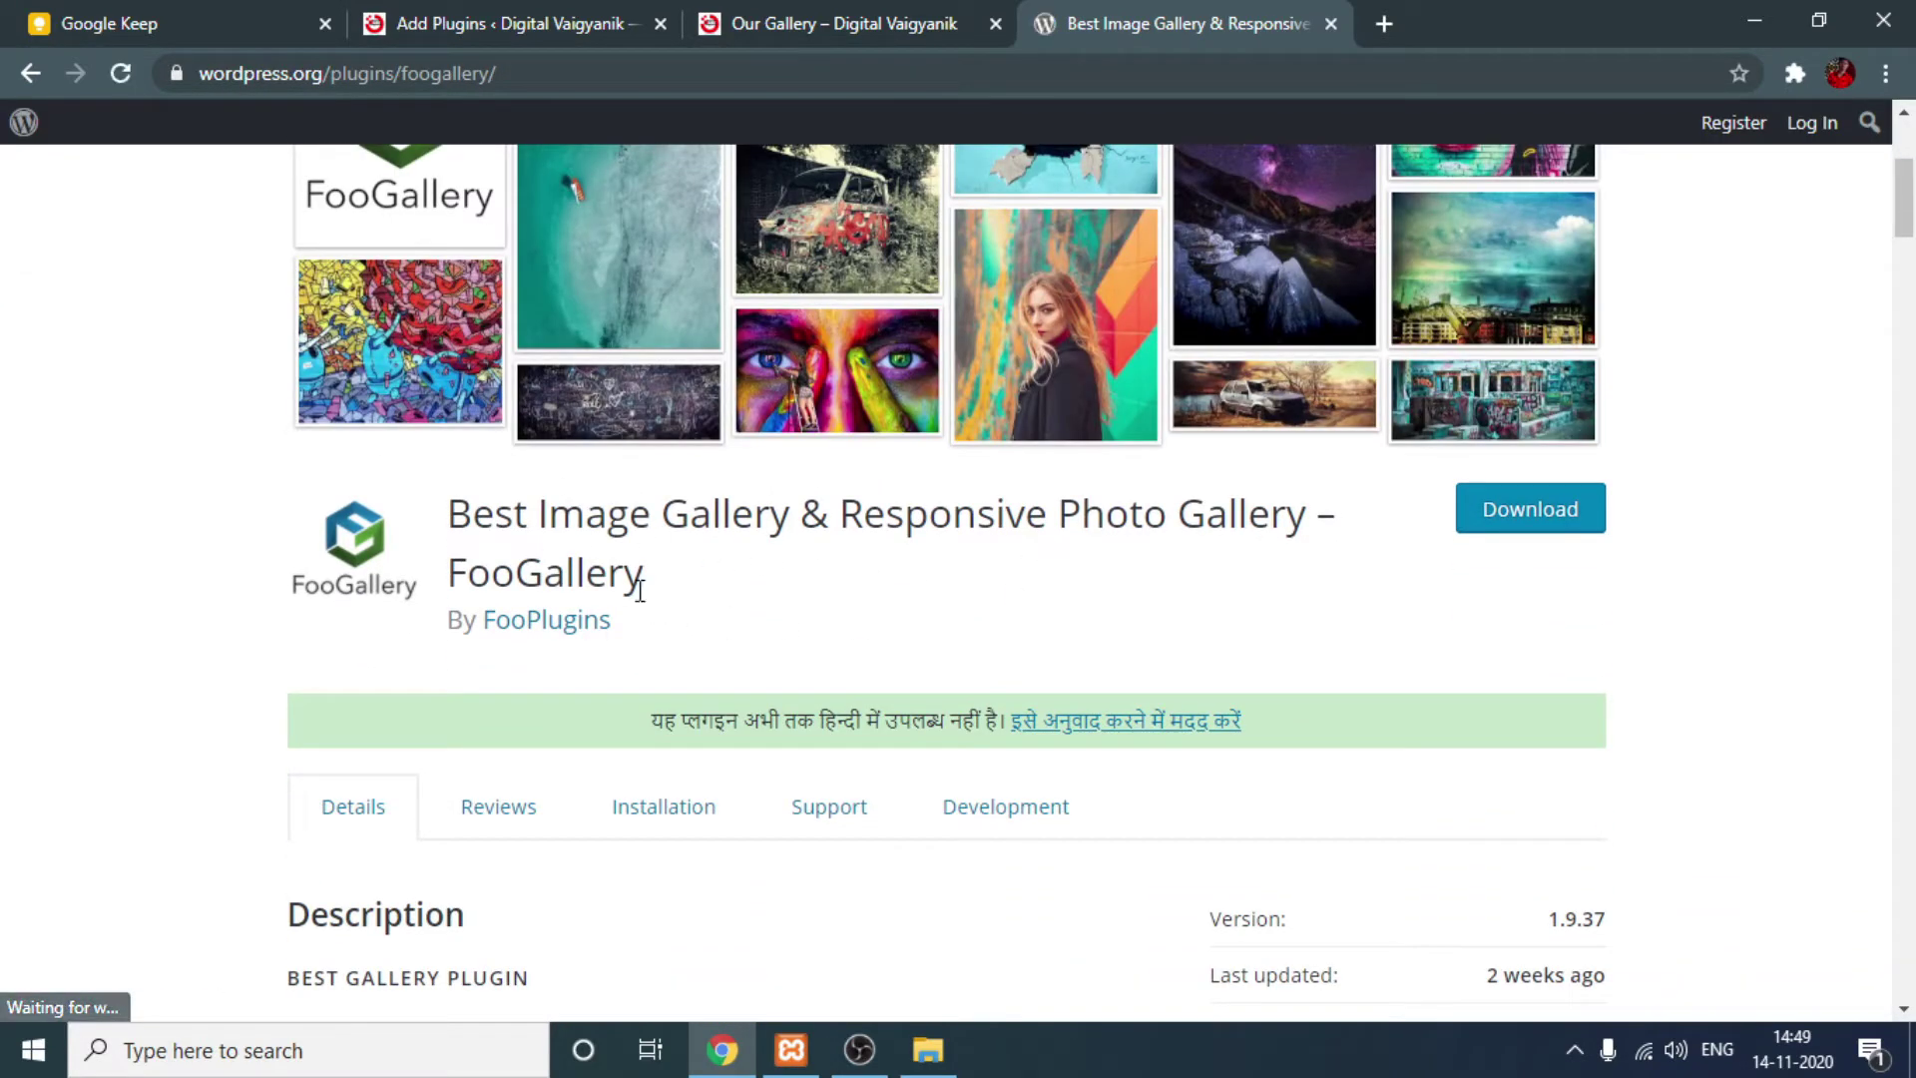
{"action": "left_click_drag", "start_coordinate": [454, 511], "coordinate": [644, 587]}
{"action": "key", "text": "ctrl+c"}
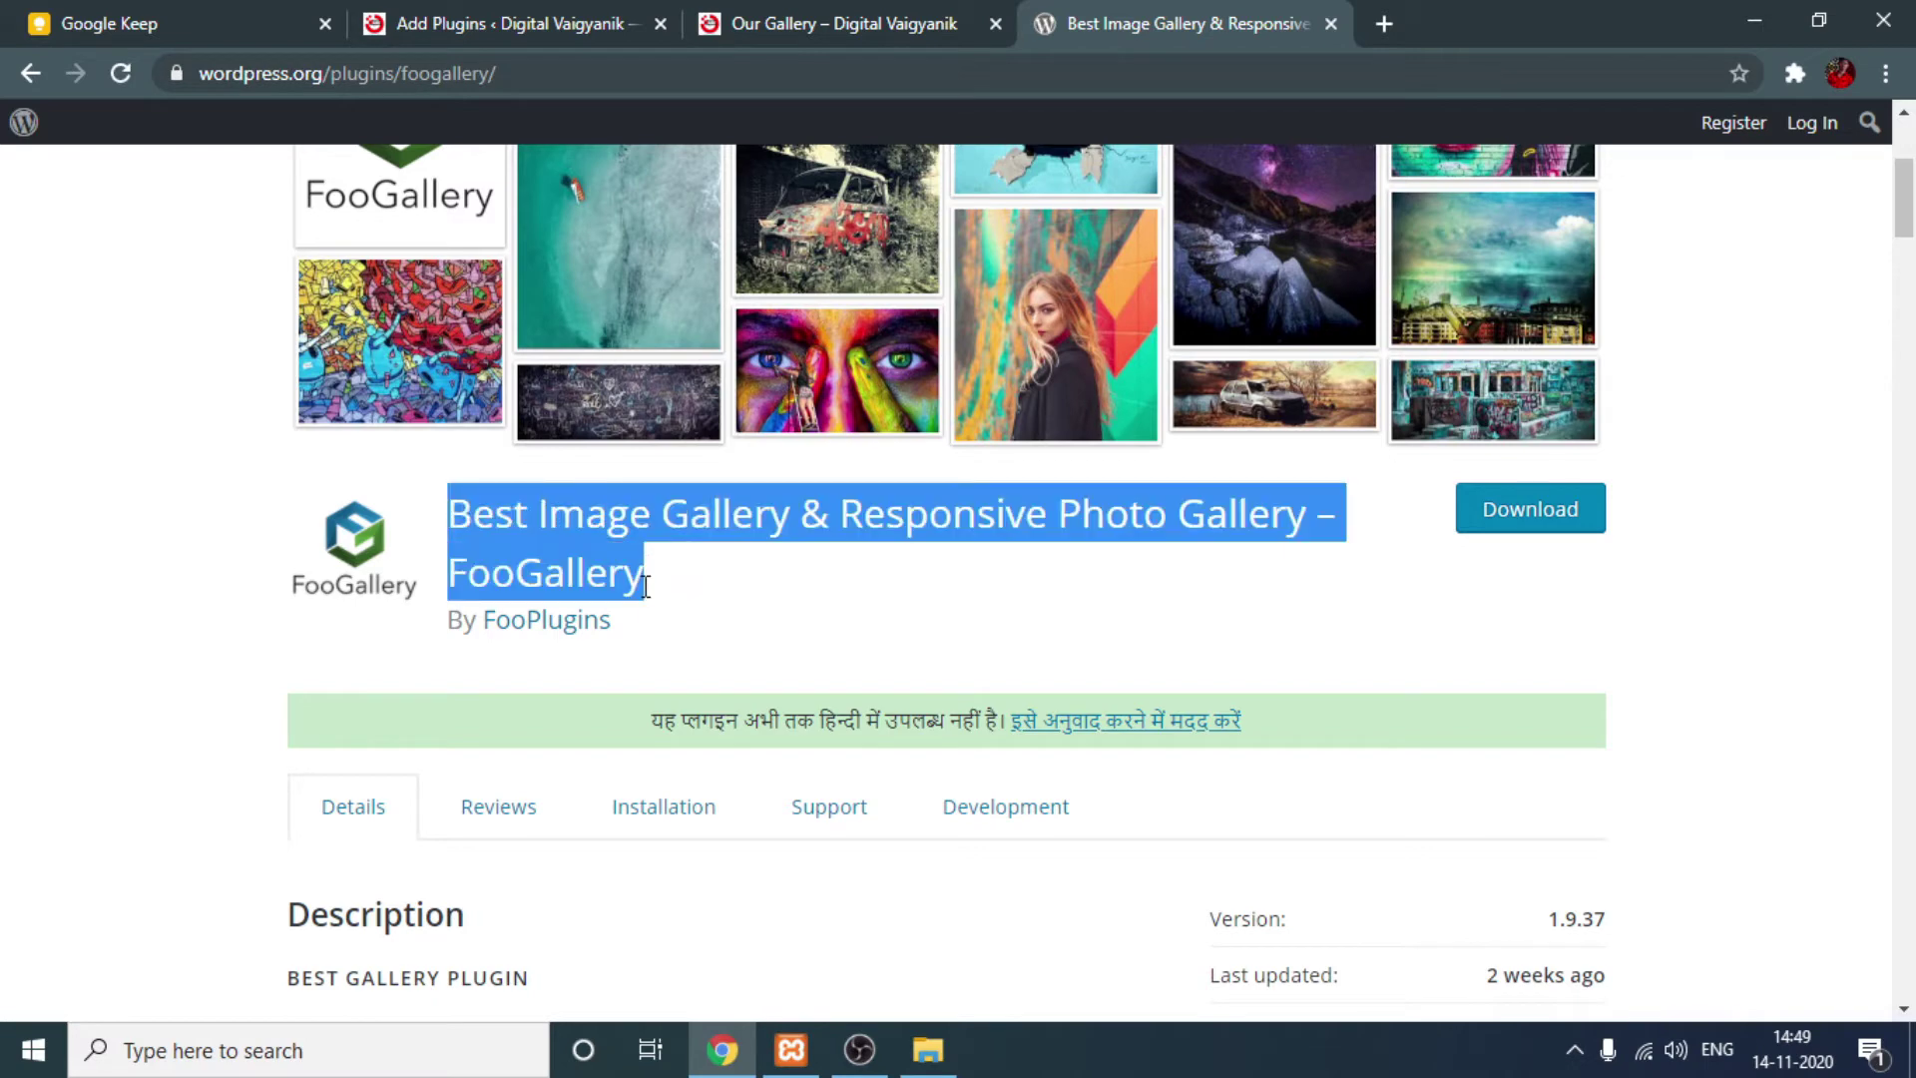
{"action": "scroll", "coordinate": [980, 638], "scroll_direction": "up", "scroll_amount": 4}
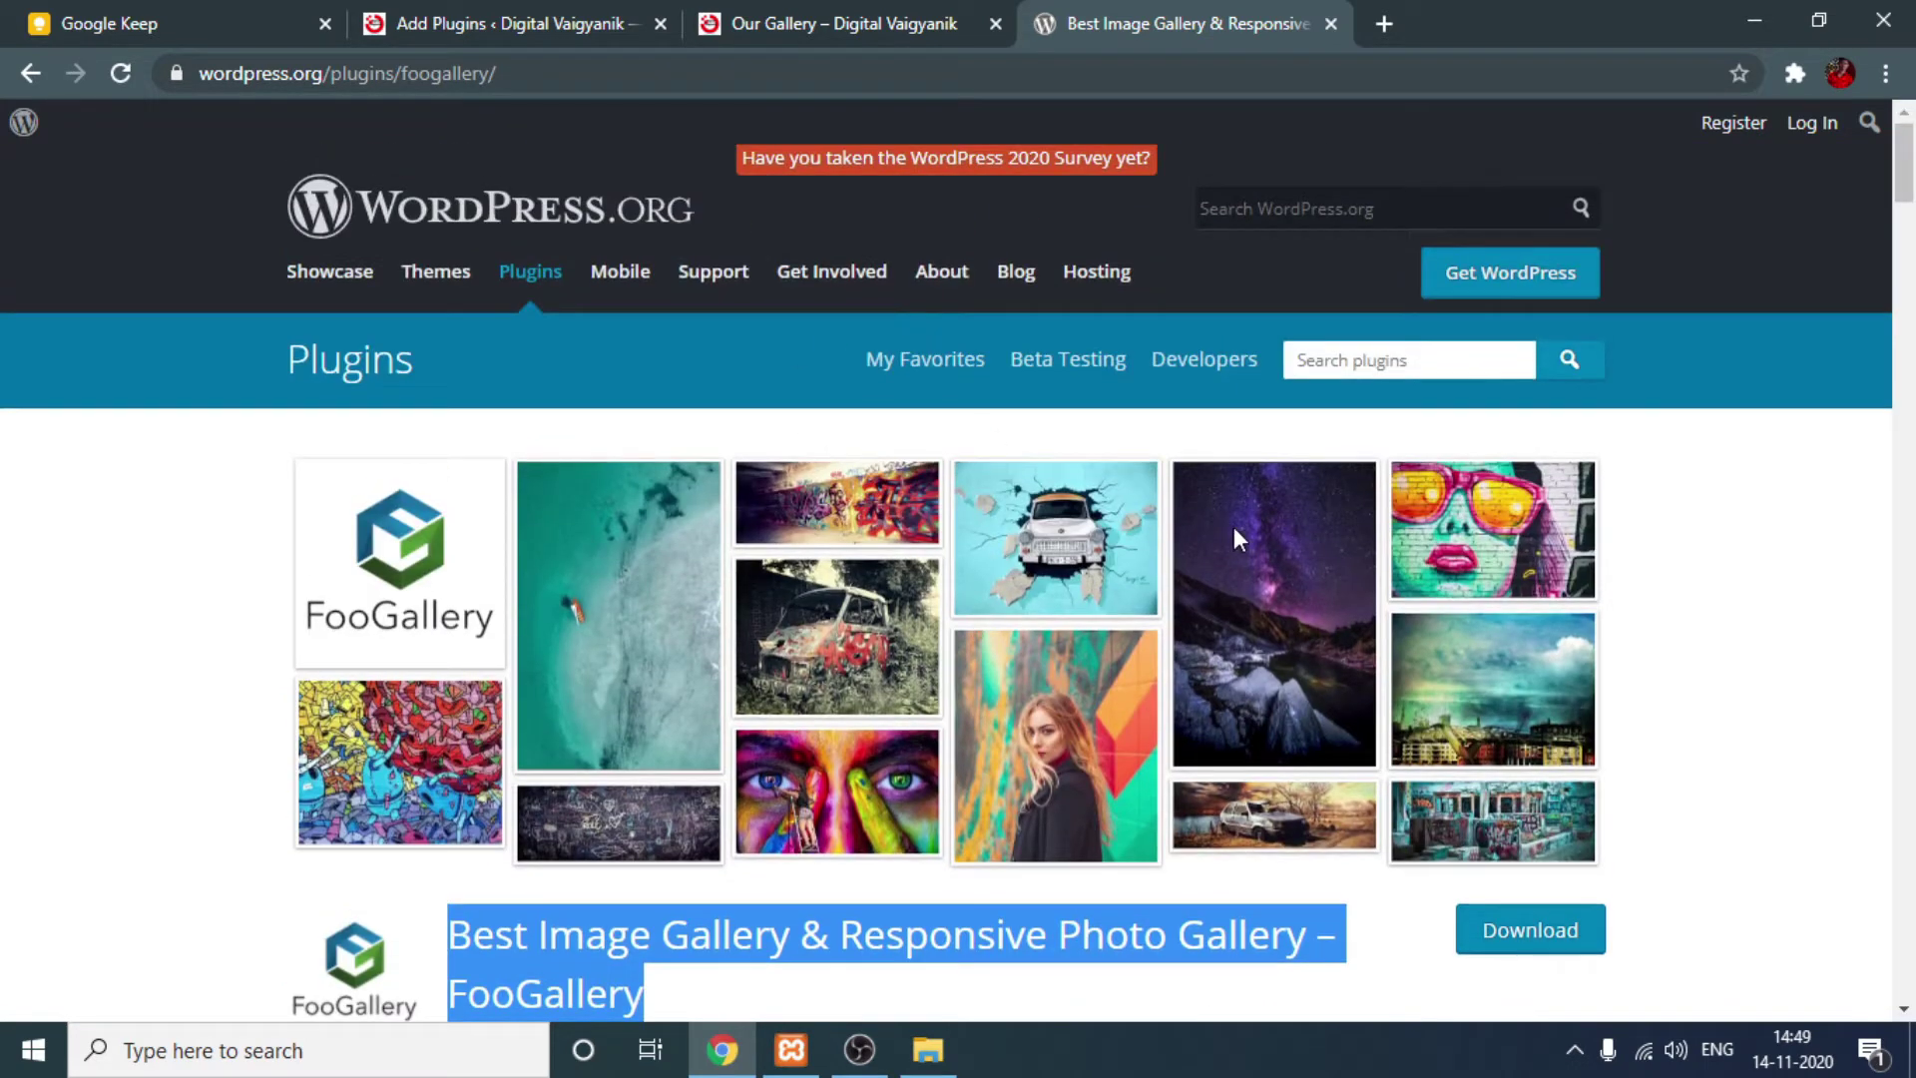
Search the site's Add Plugins page for the copied title "Best Image Gallery & Responsive Photo Gallery – FooGallery", replacing the existing search term.
{"action": "left_click", "coordinate": [760, 27]}
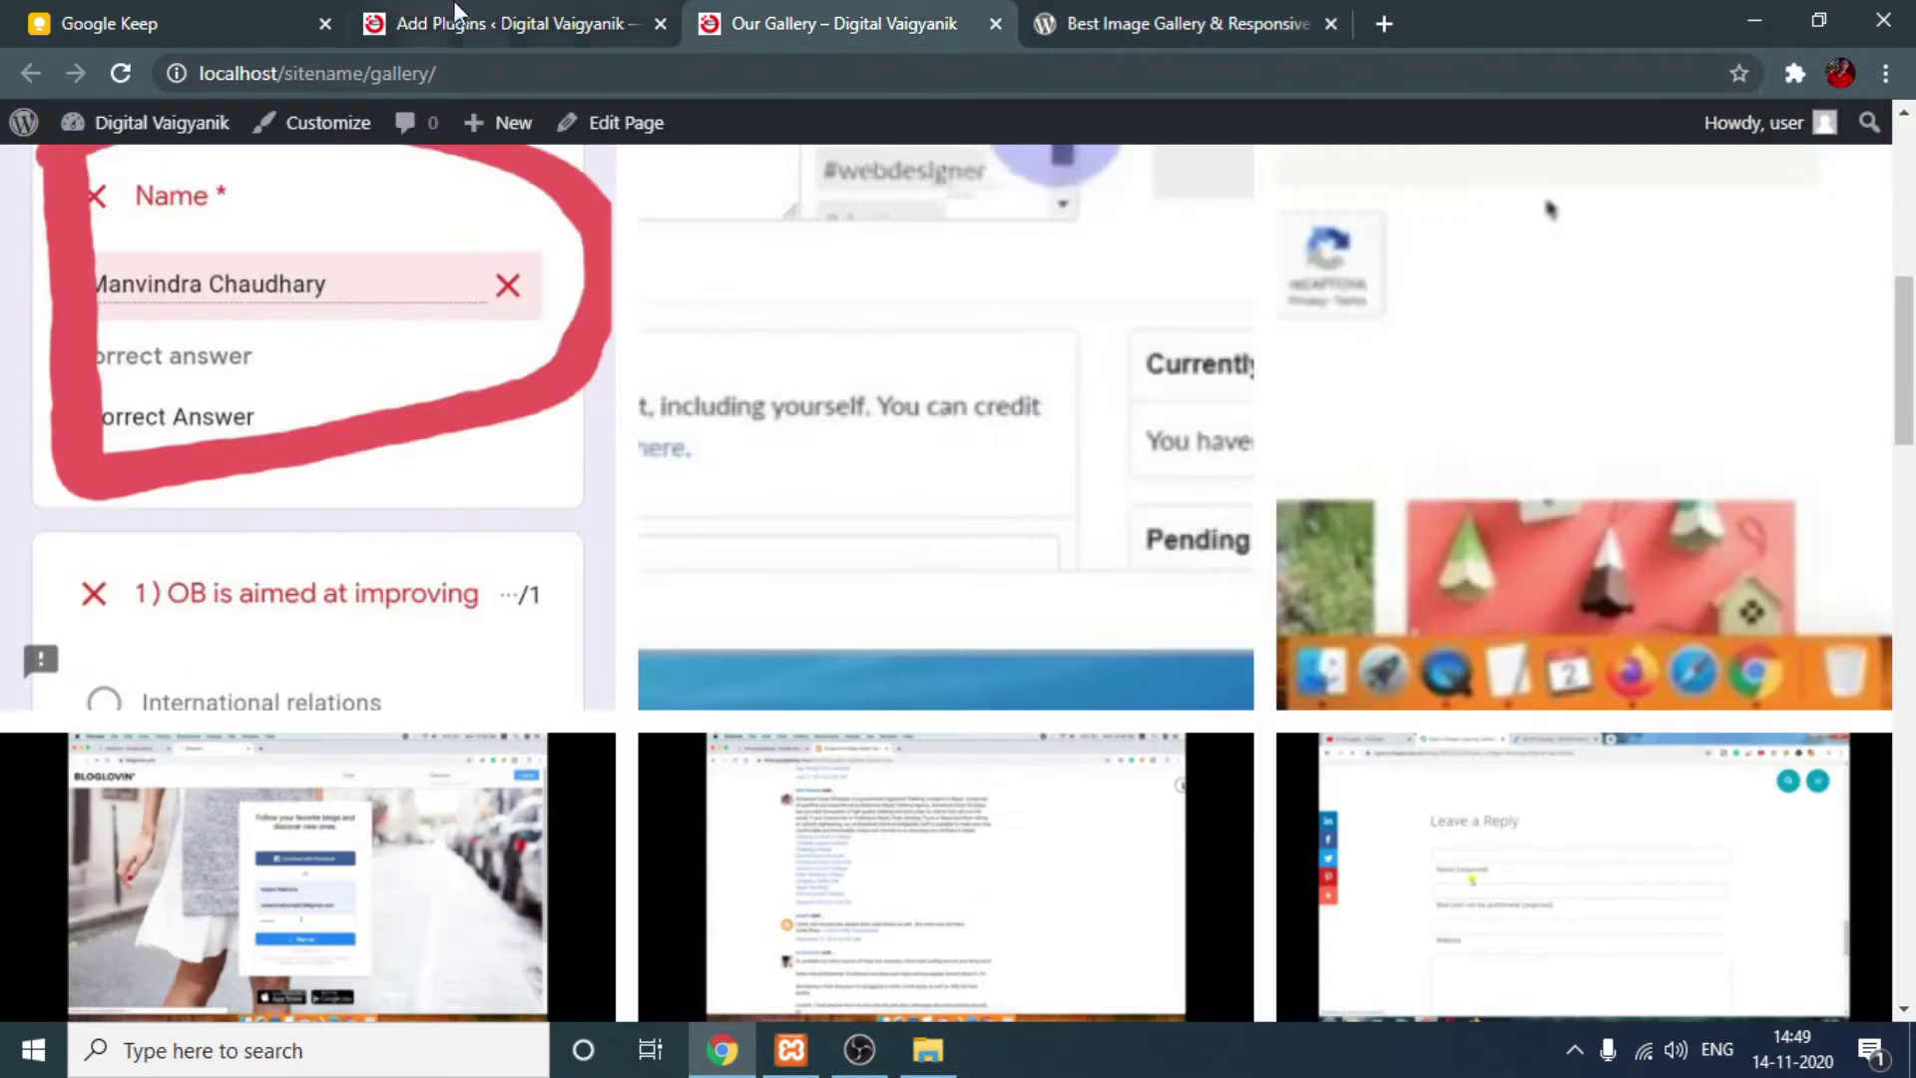
{"action": "left_click", "coordinate": [454, 23]}
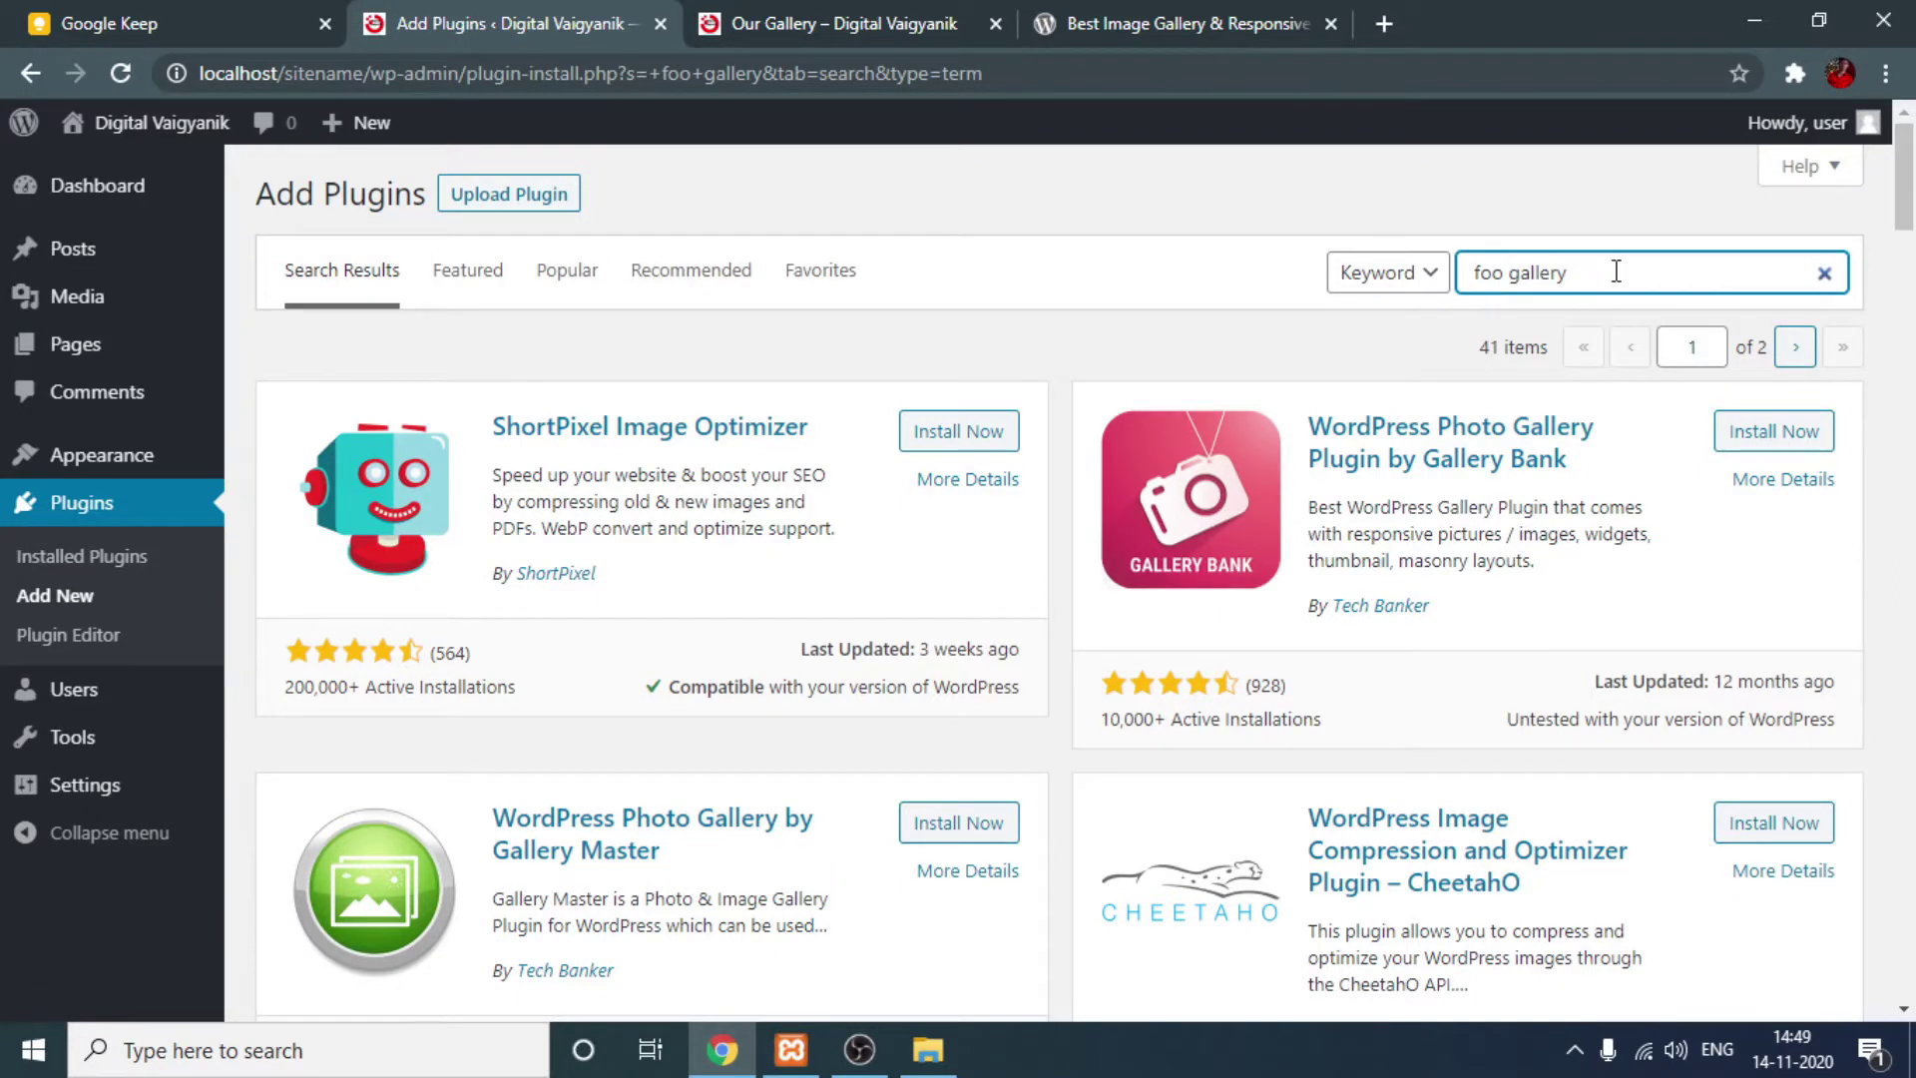
{"action": "key", "text": "ctrl+a"}
{"action": "key", "text": "ctrl+v"}
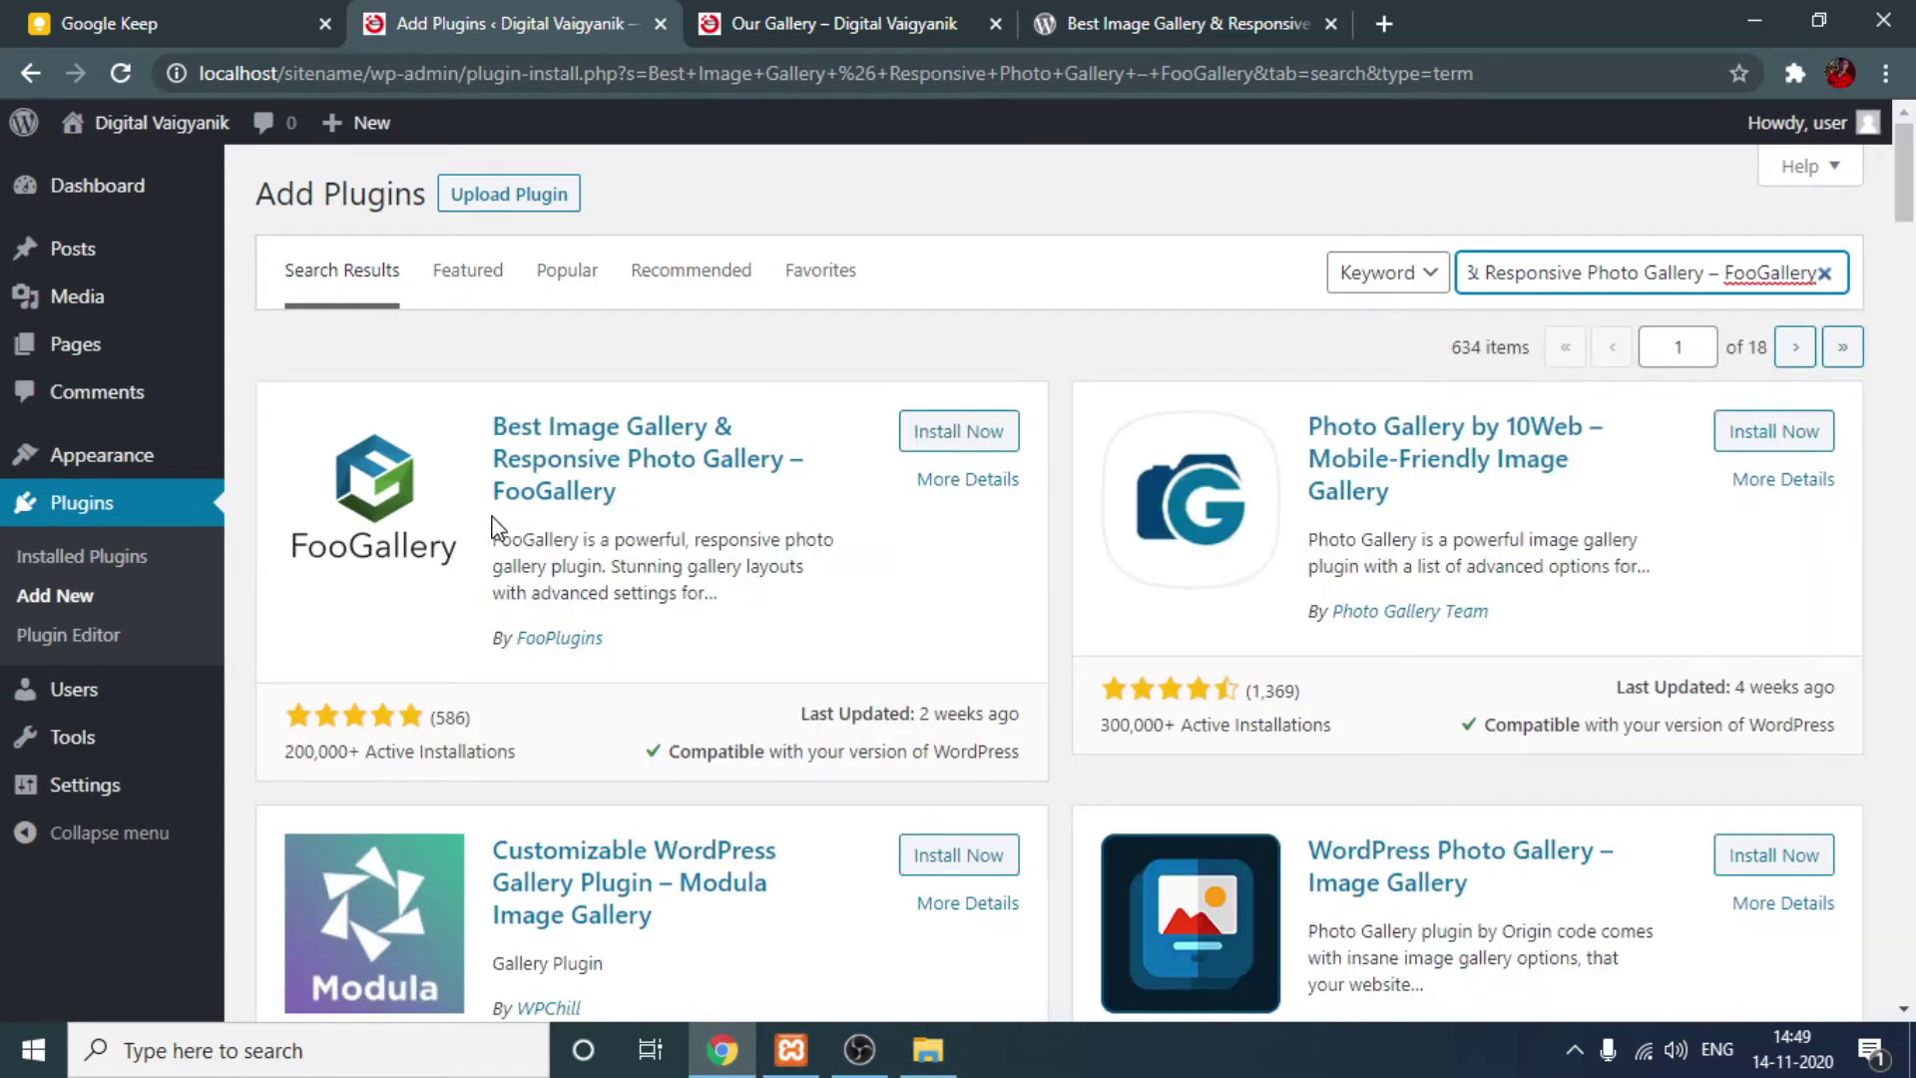
Install and activate the FooGallery plugin, and open its page in the WordPress admin area.
{"action": "left_click", "coordinate": [1013, 432]}
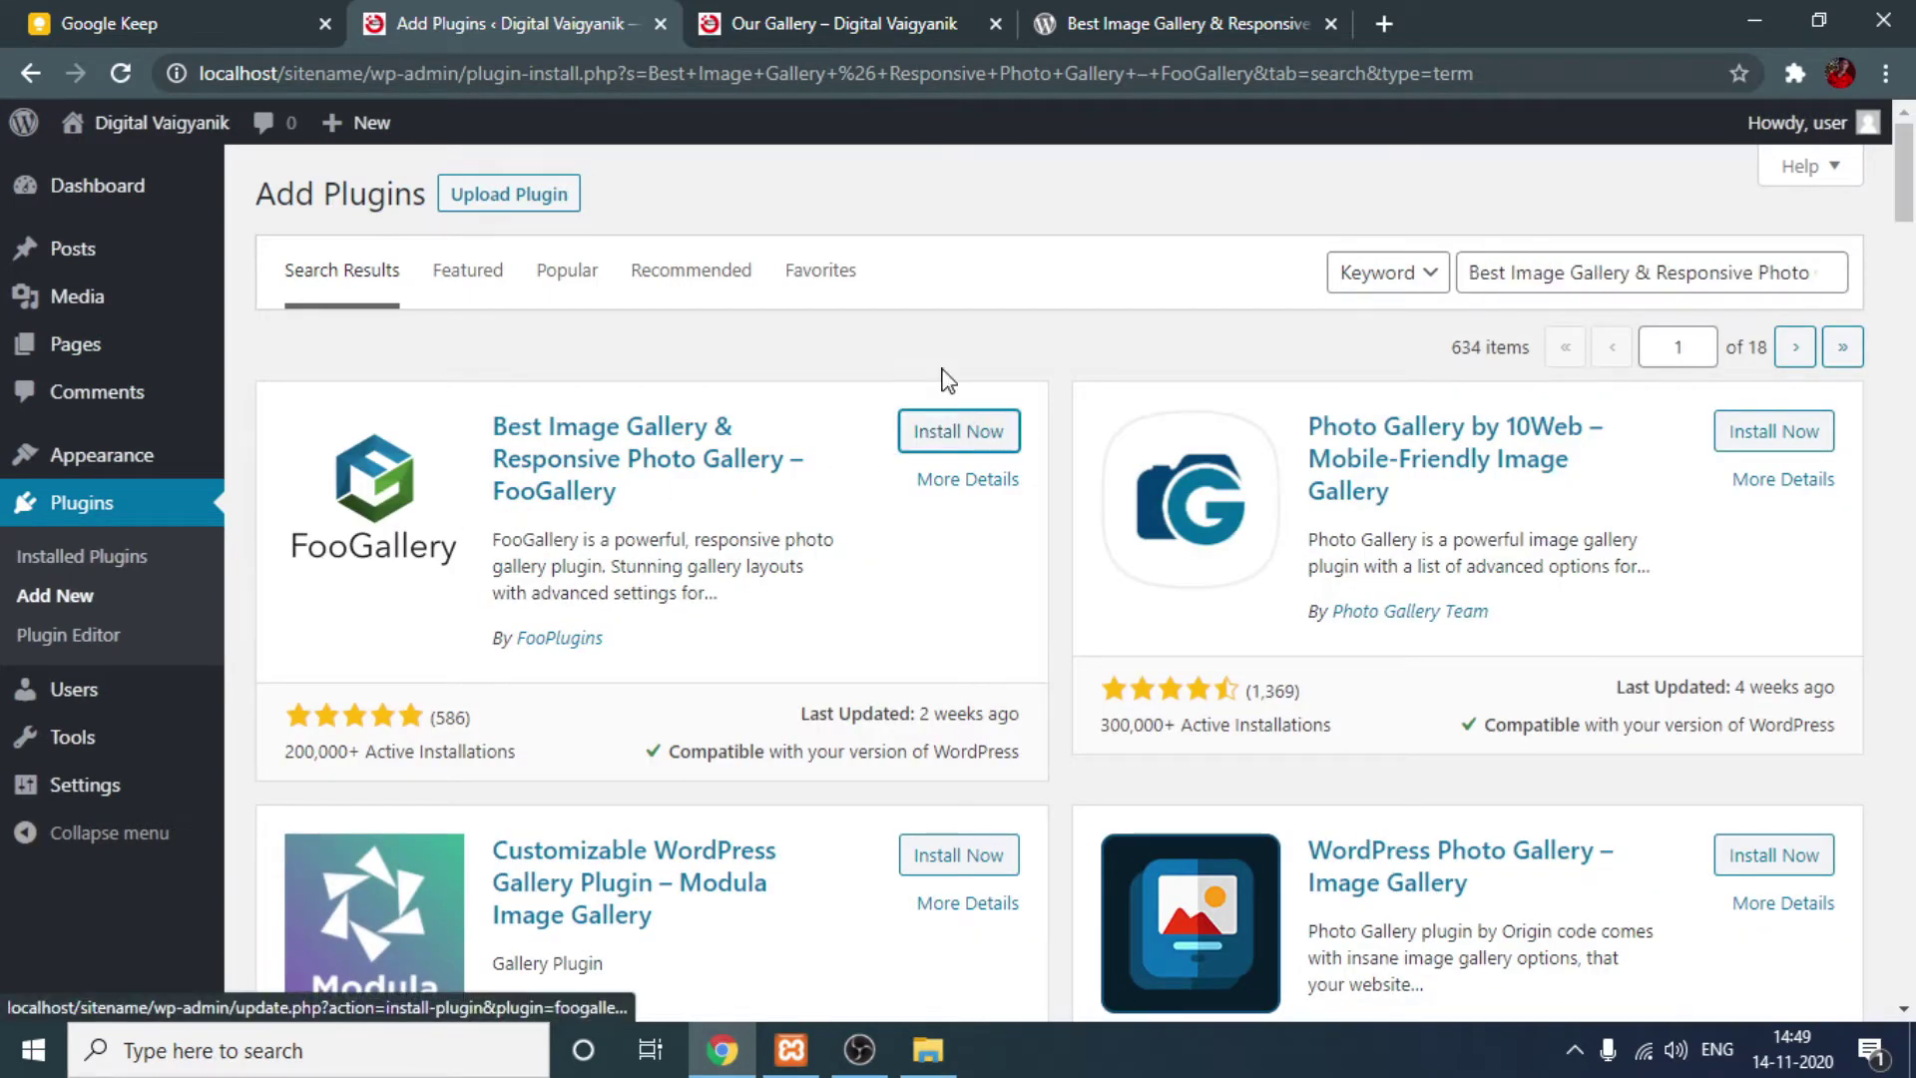
{"action": "left_click", "coordinate": [1178, 23]}
{"action": "scroll", "coordinate": [535, 556], "scroll_direction": "down", "scroll_amount": 1}
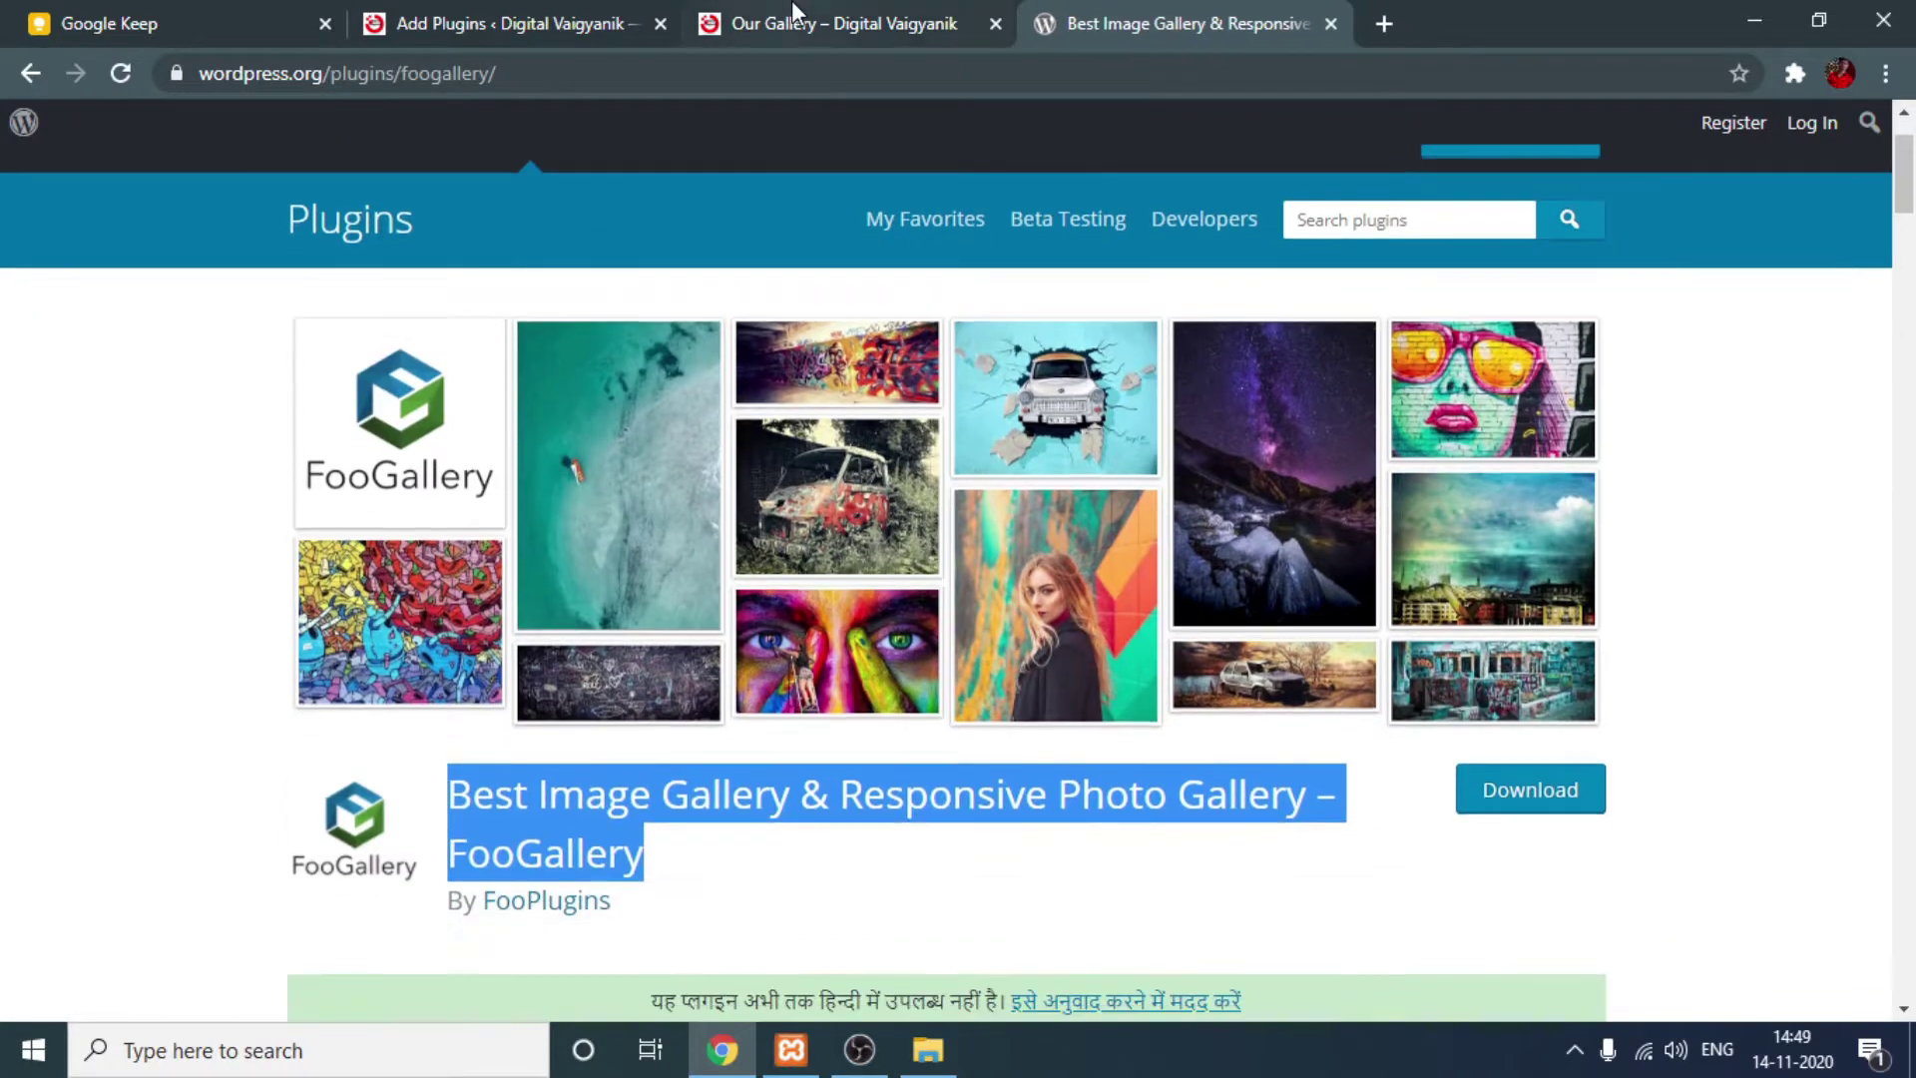
{"action": "left_click", "coordinate": [599, 23]}
{"action": "left_click", "coordinate": [945, 431]}
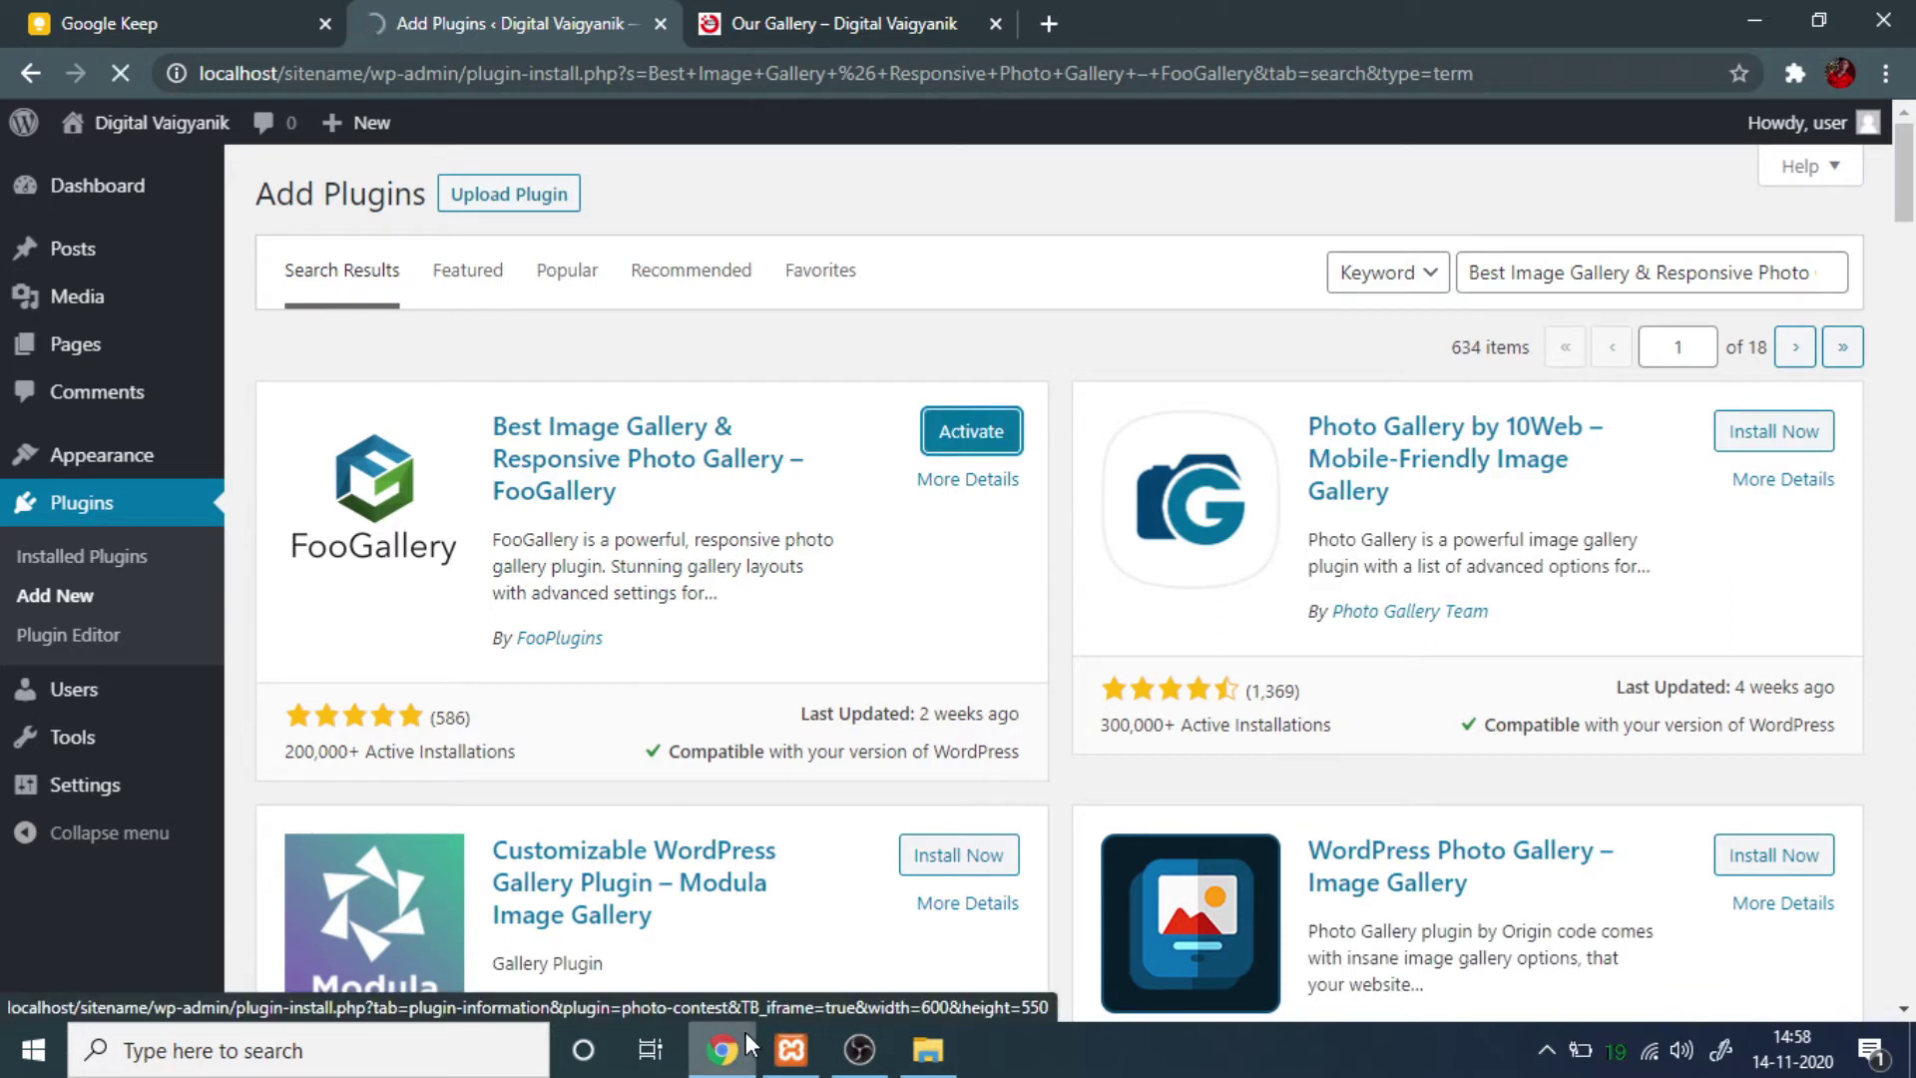
{"action": "left_click", "coordinate": [967, 429]}
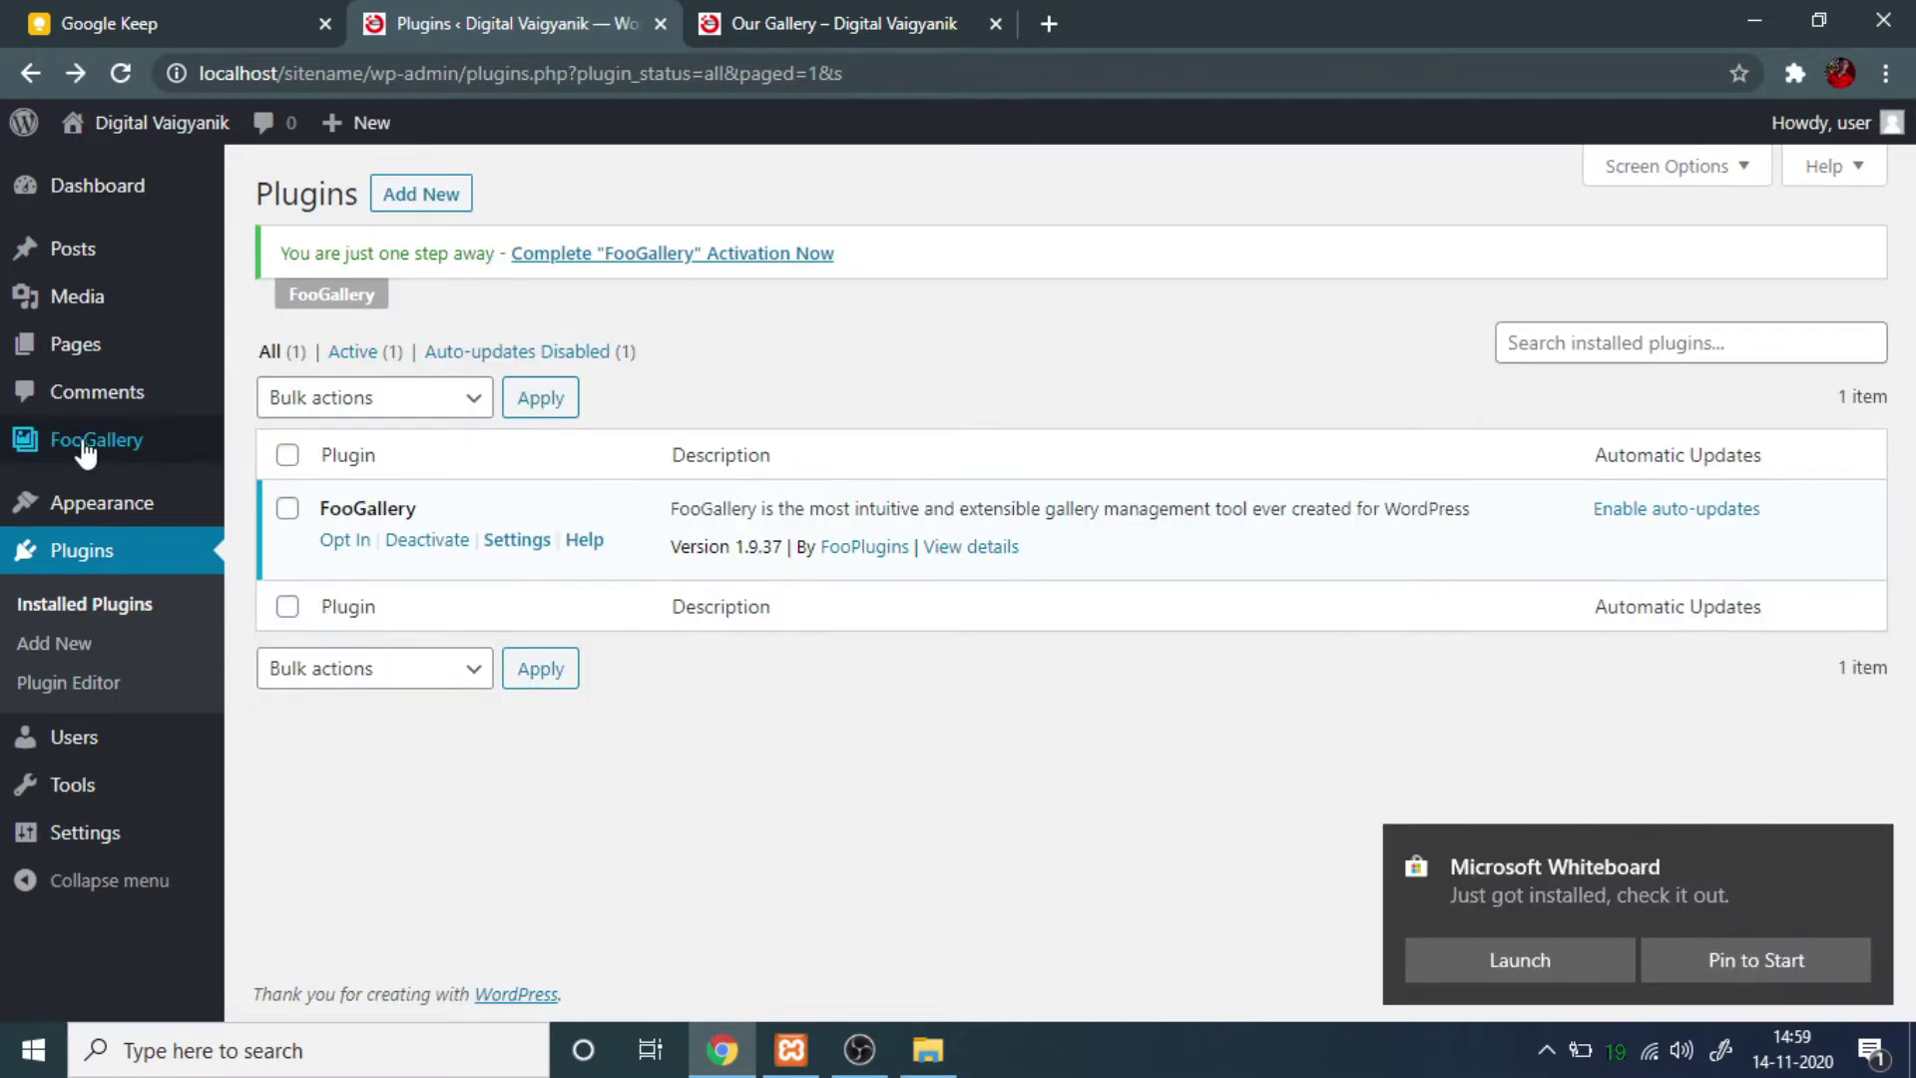
{"action": "left_click", "coordinate": [88, 446]}
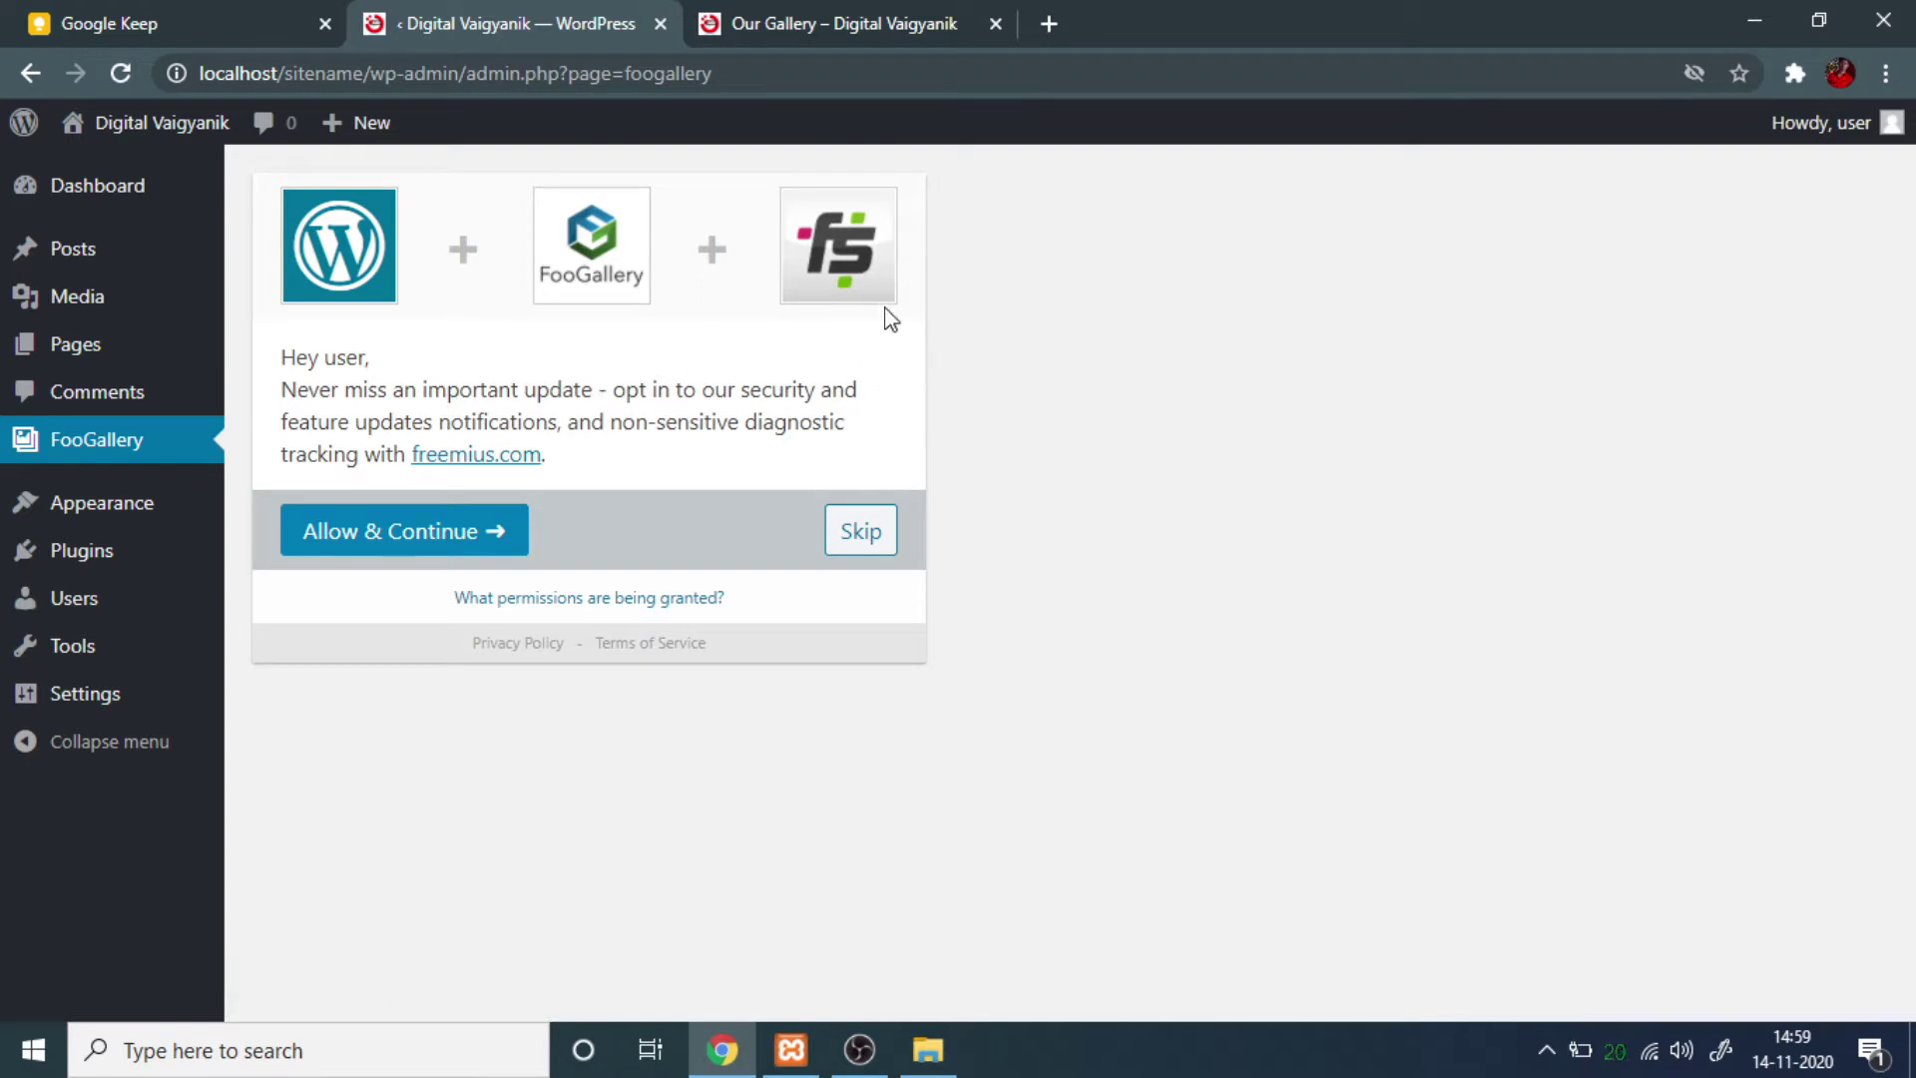
Skip the FooGallery notification opt-in and start a new gallery titled "Our Gallery".
{"action": "left_click", "coordinate": [870, 537]}
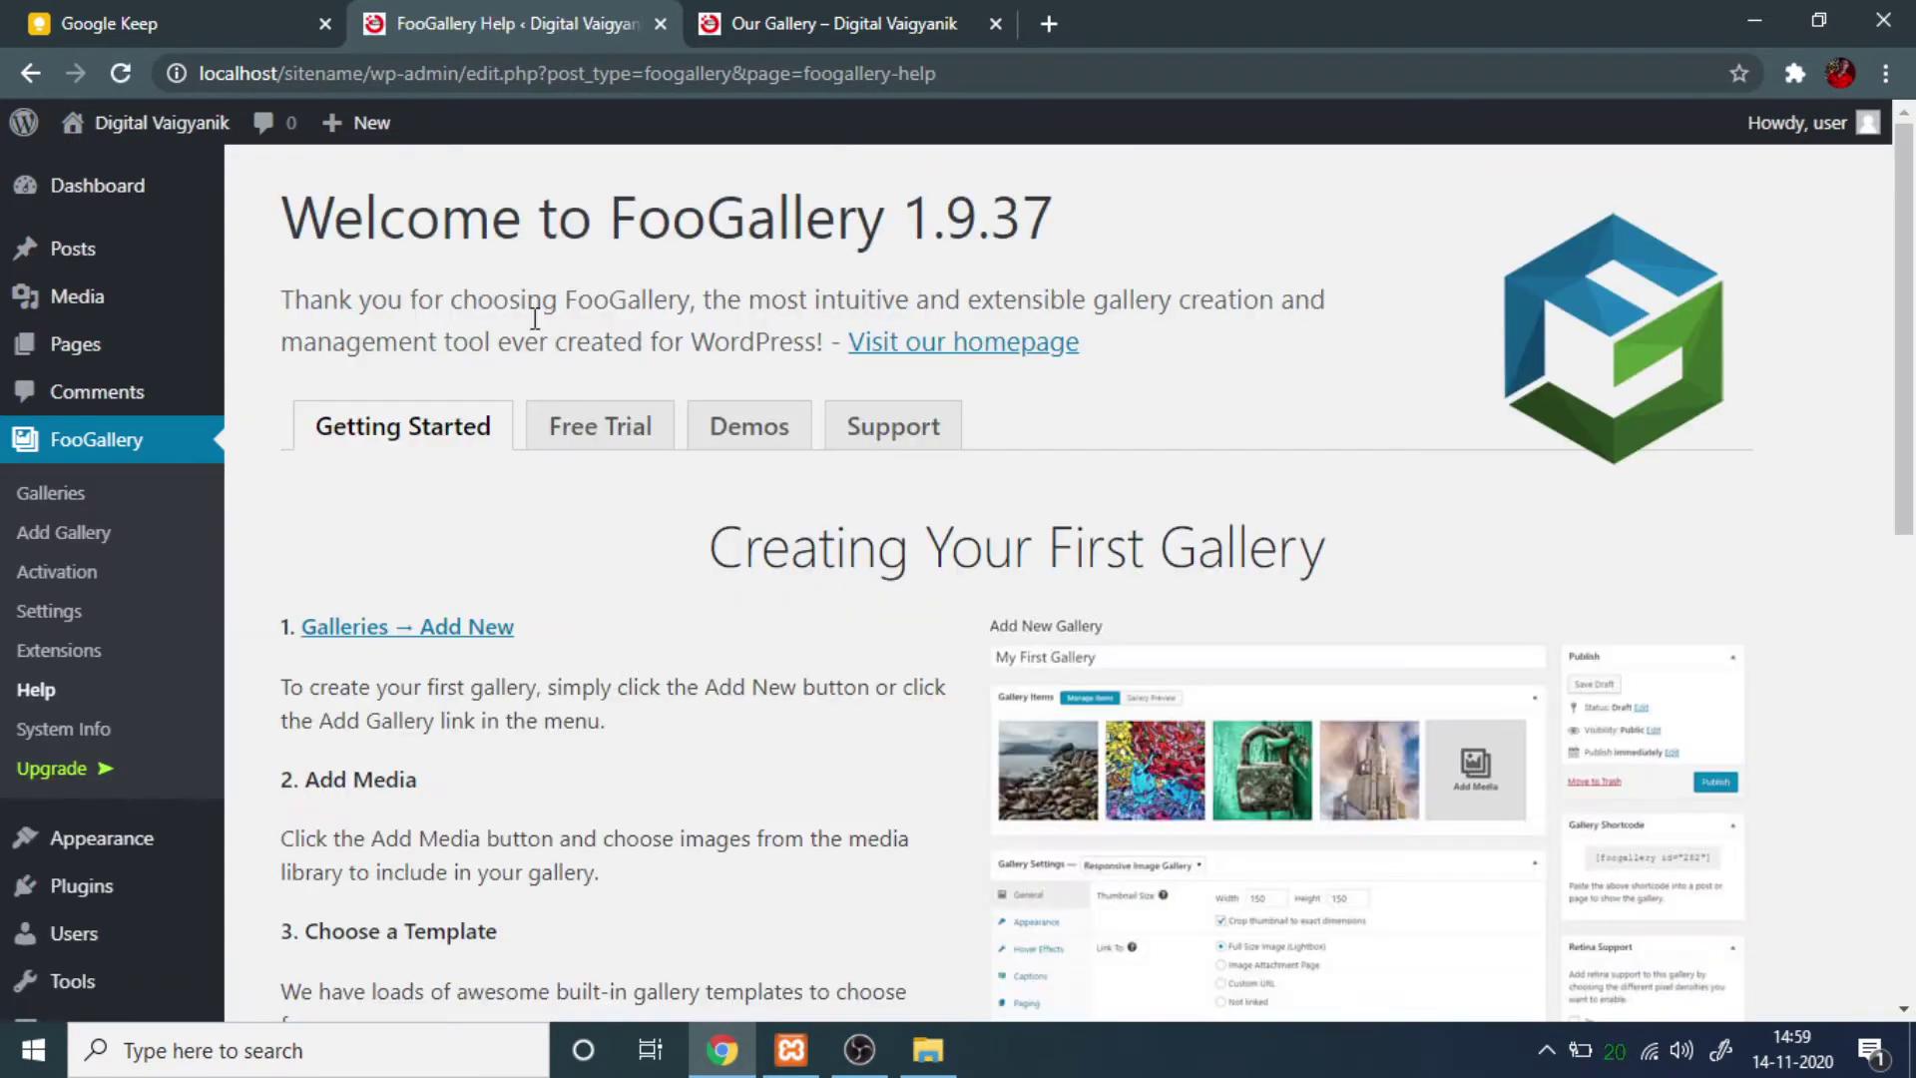
{"action": "scroll", "coordinate": [641, 795], "scroll_direction": "down", "scroll_amount": 15}
{"action": "scroll", "coordinate": [758, 798], "scroll_direction": "up", "scroll_amount": 15}
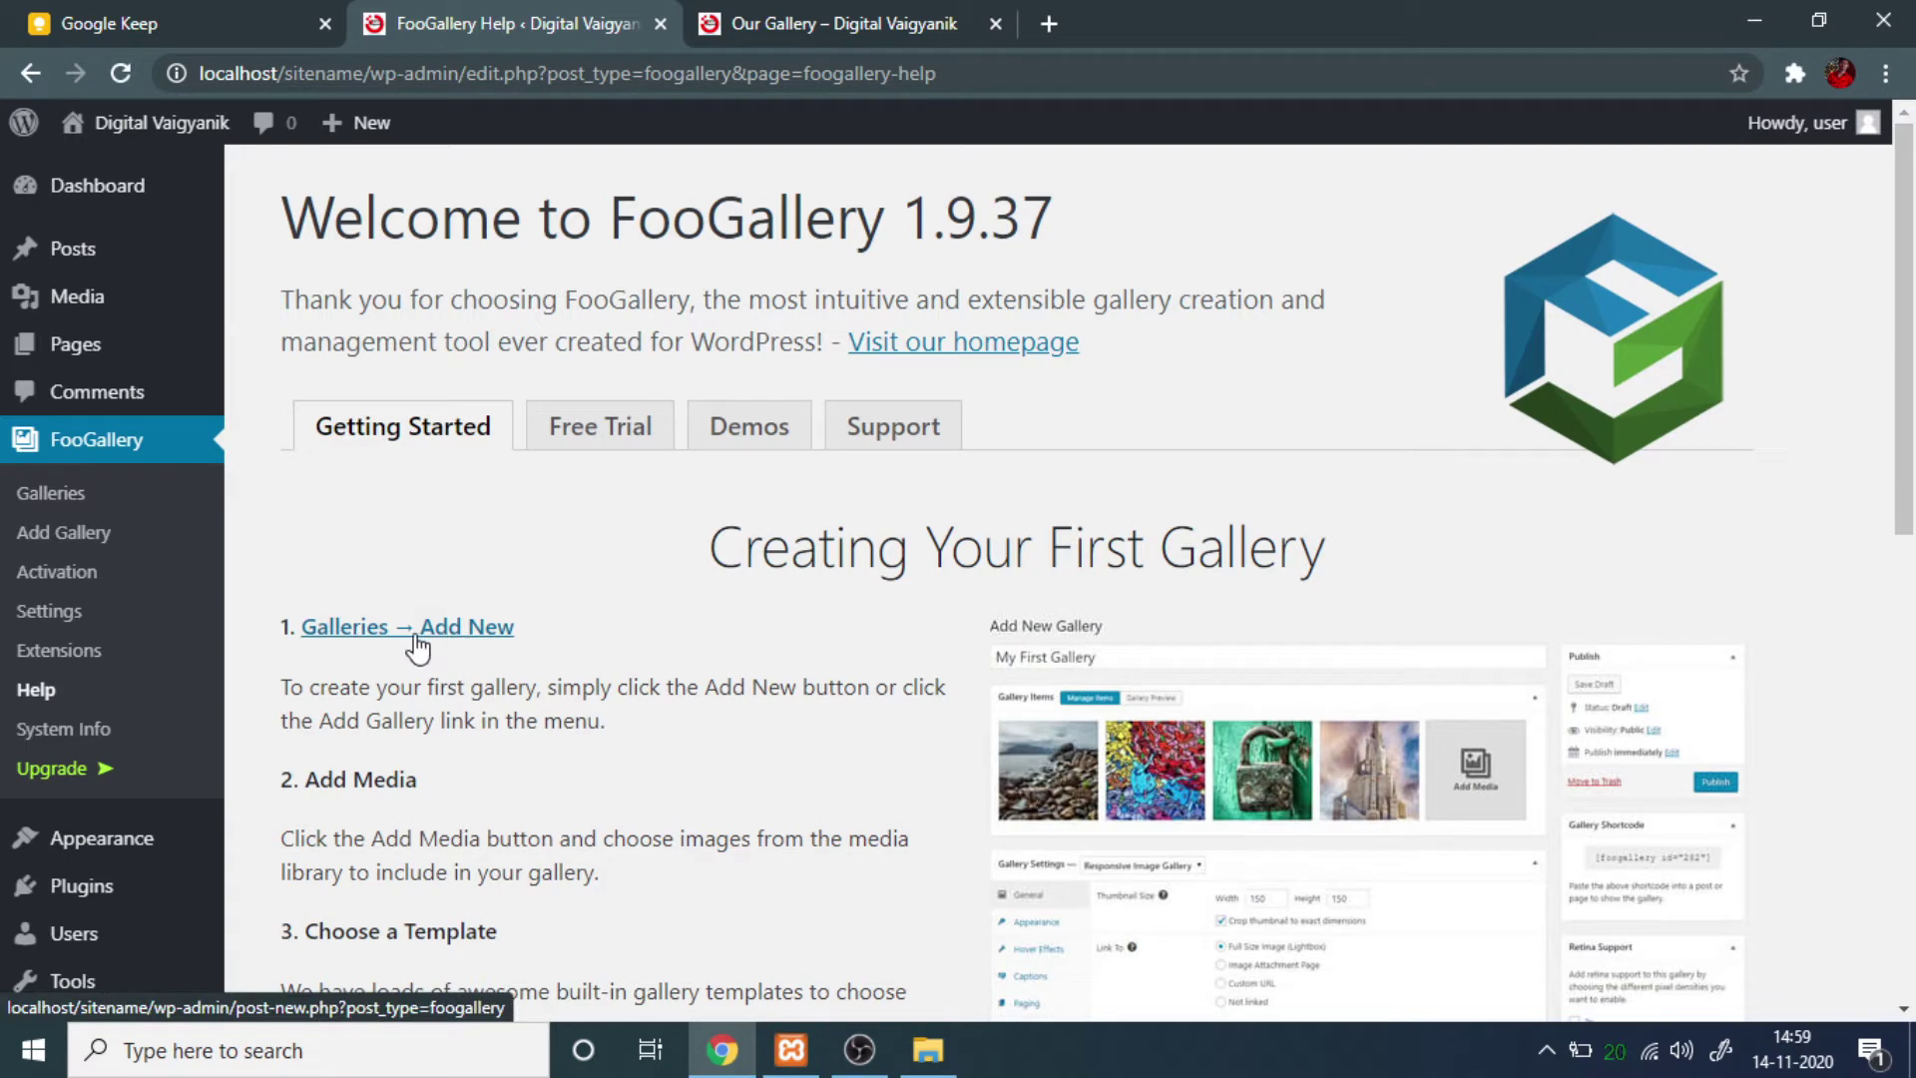
{"action": "left_click", "coordinate": [461, 644]}
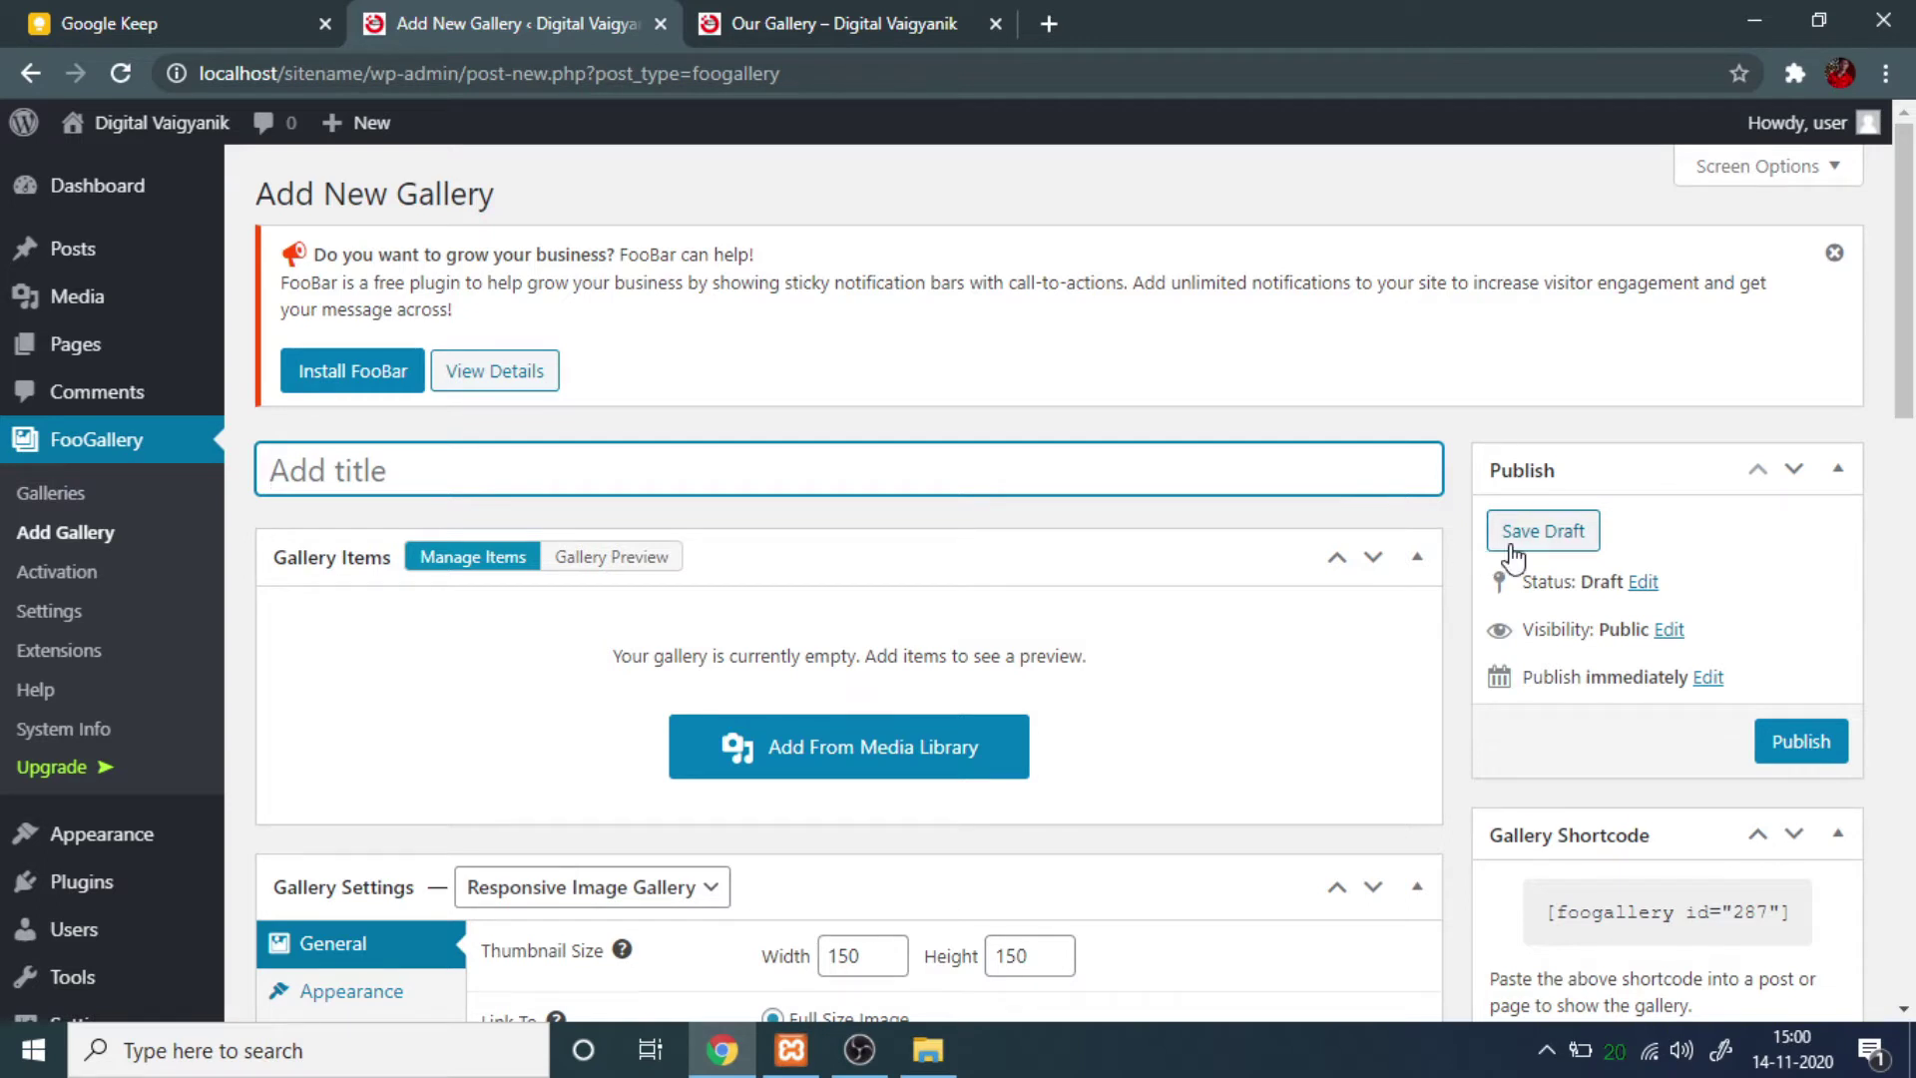
{"action": "type", "text": "Our G"}
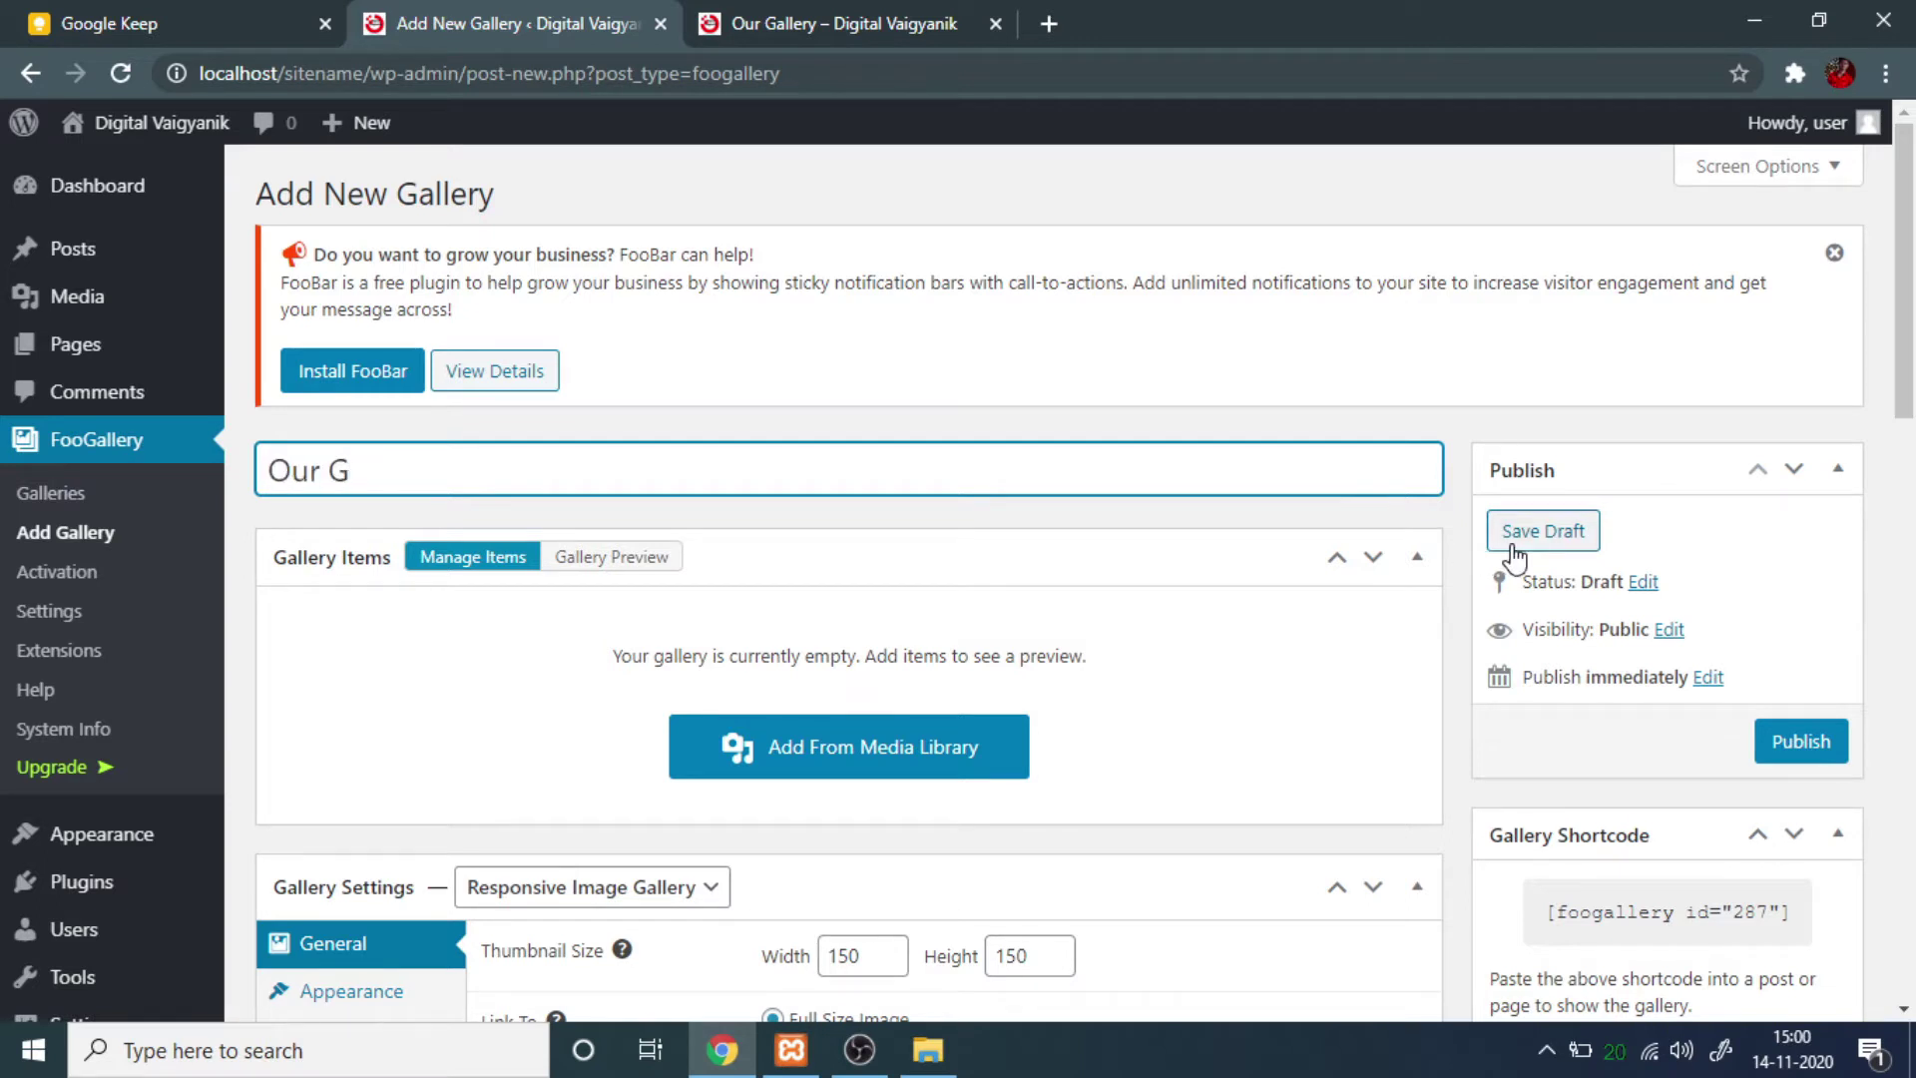
{"action": "type", "text": "allery"}
Add the media library images from the first screenshot through the Digital Vaigyanik logo to the gallery.
{"action": "scroll", "coordinate": [699, 444], "scroll_direction": "down", "scroll_amount": 3}
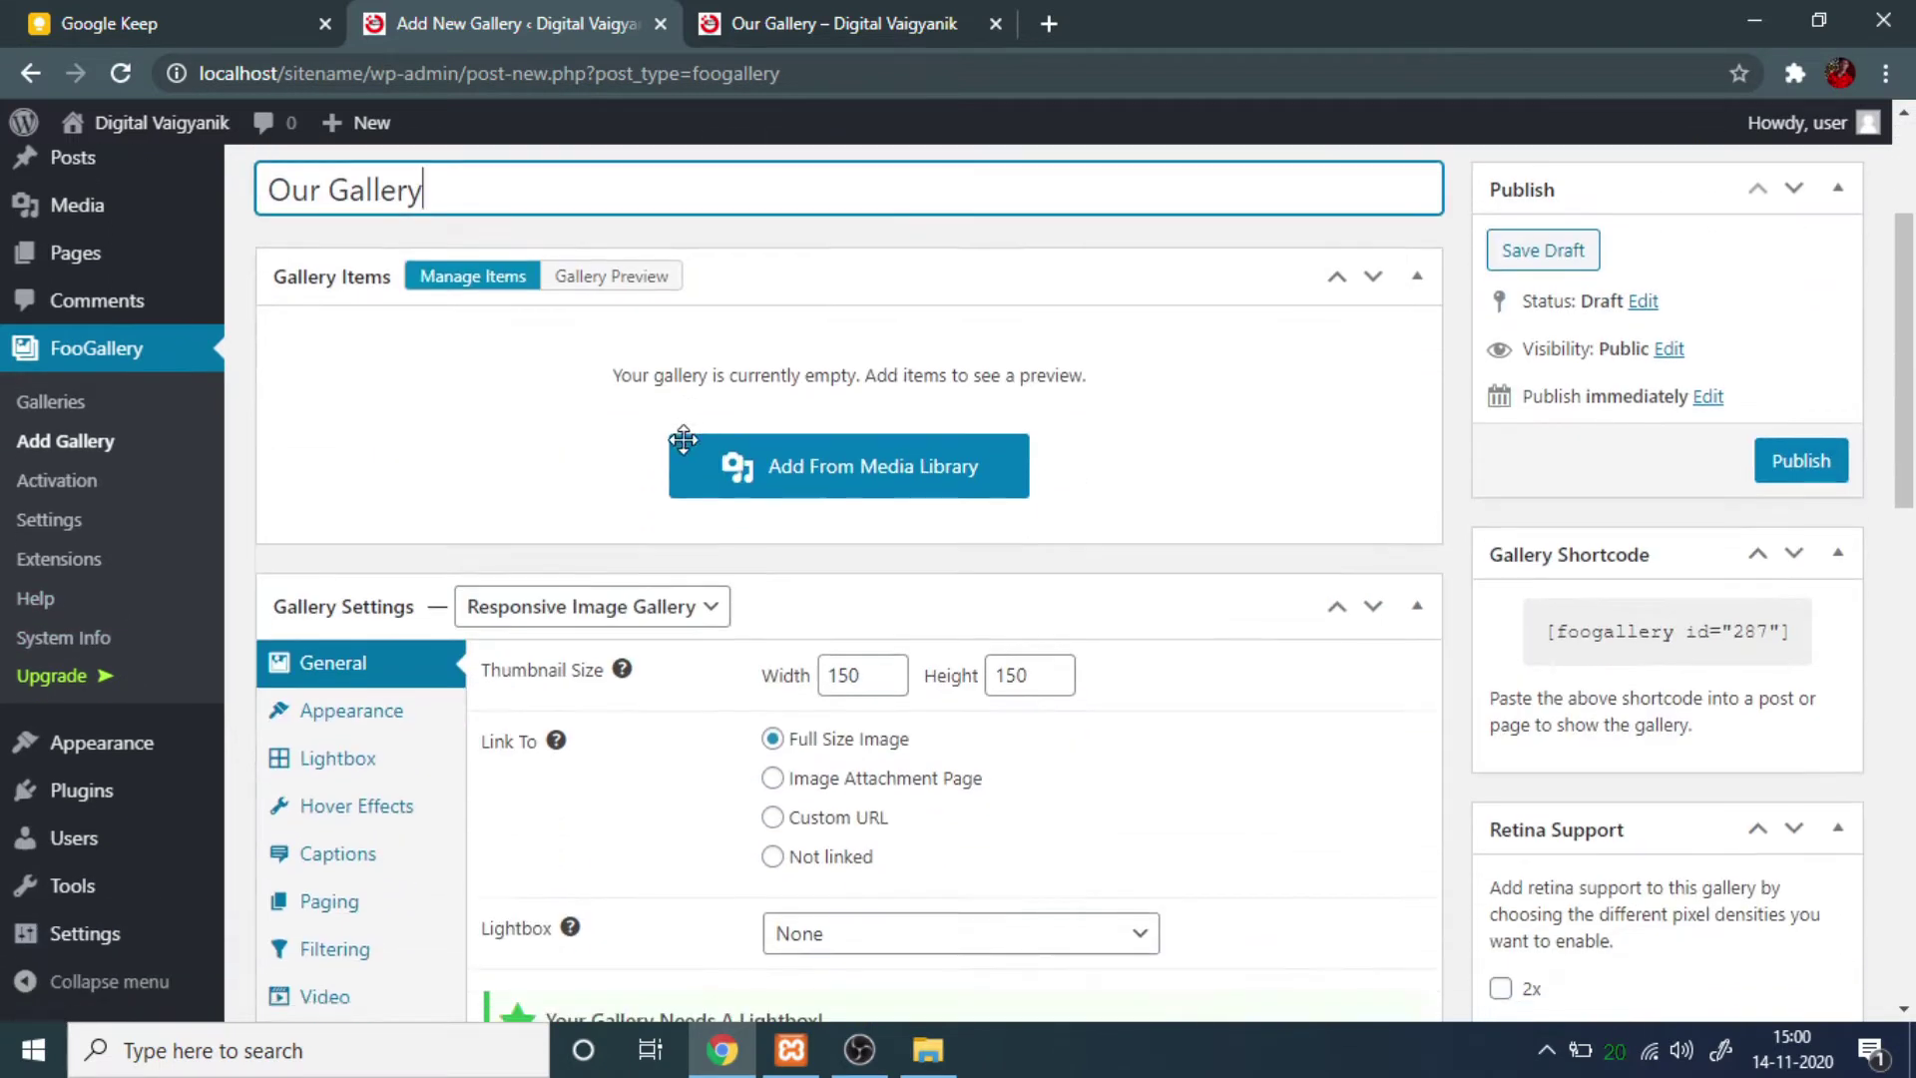
{"action": "left_click", "coordinate": [836, 485]}
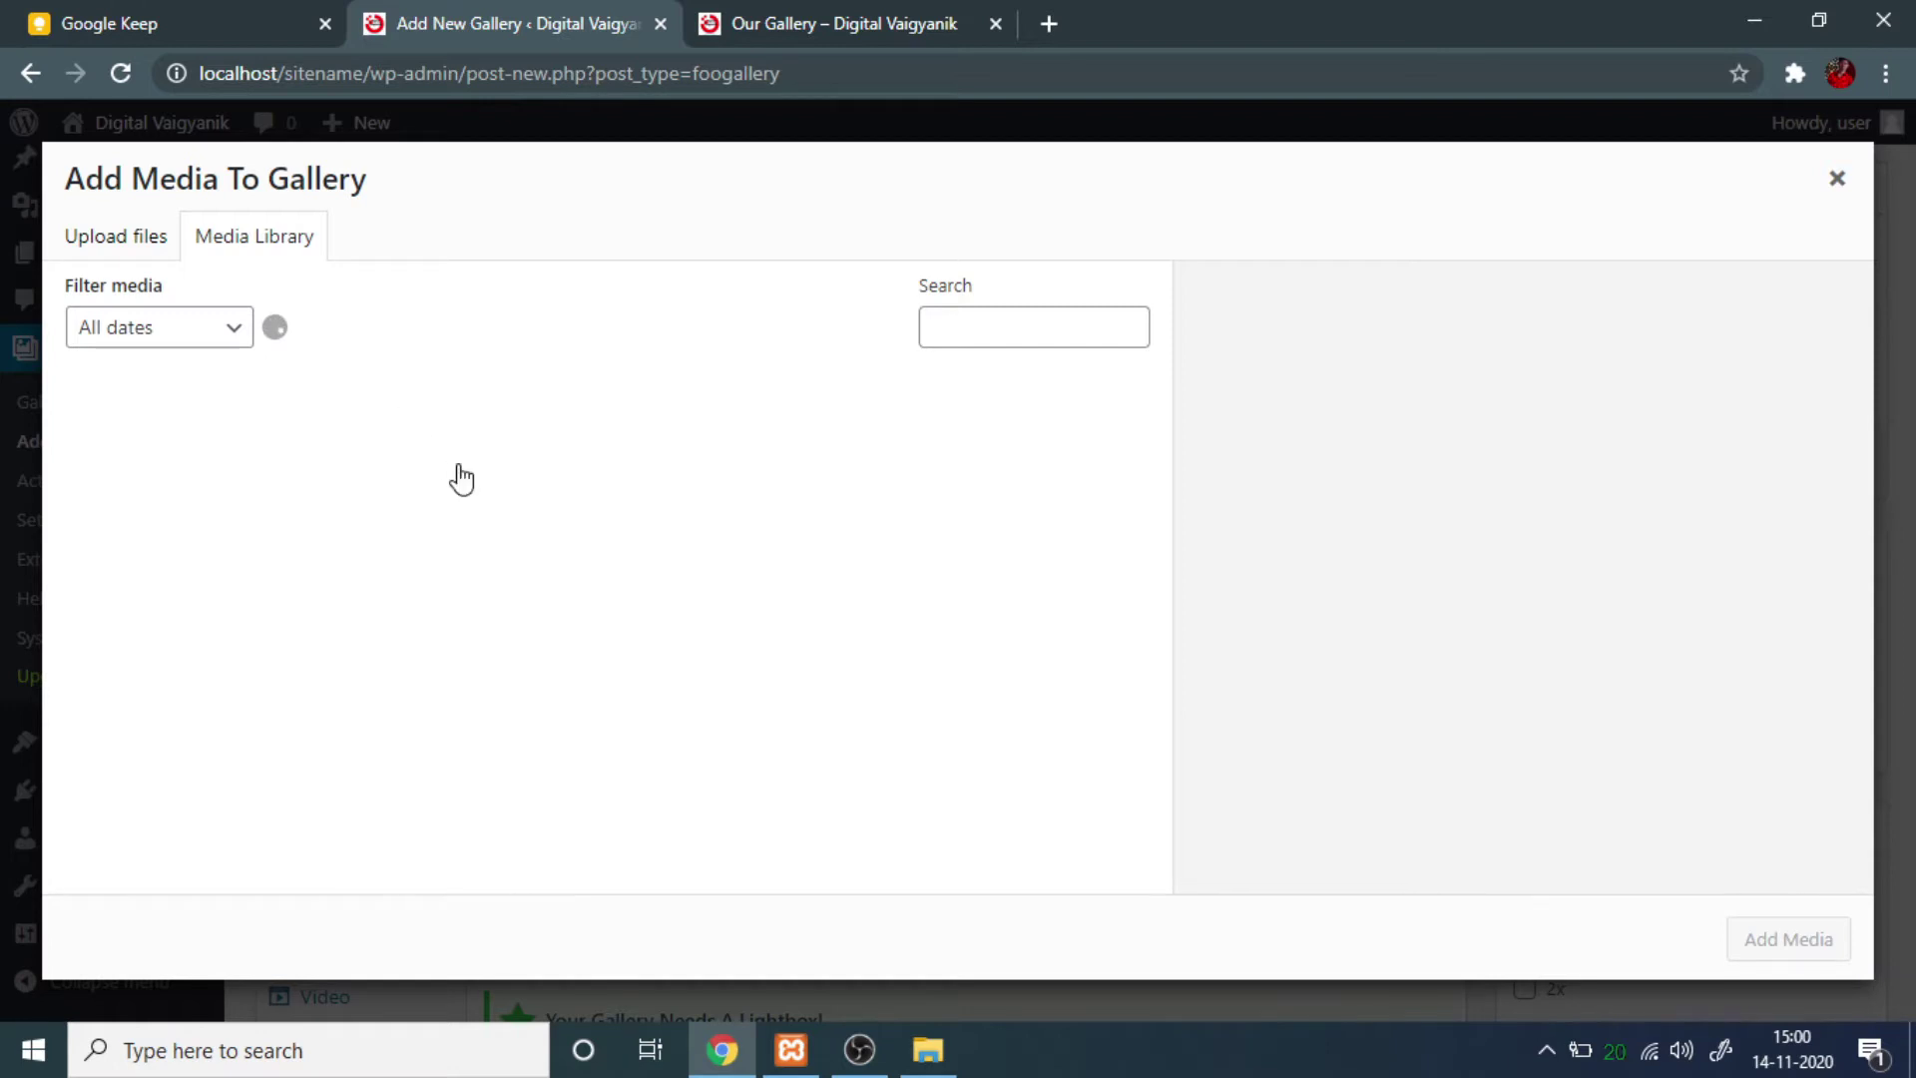
{"action": "left_click", "coordinate": [133, 469]}
{"action": "left_click", "coordinate": [449, 496]}
{"action": "left_click", "coordinate": [658, 489]}
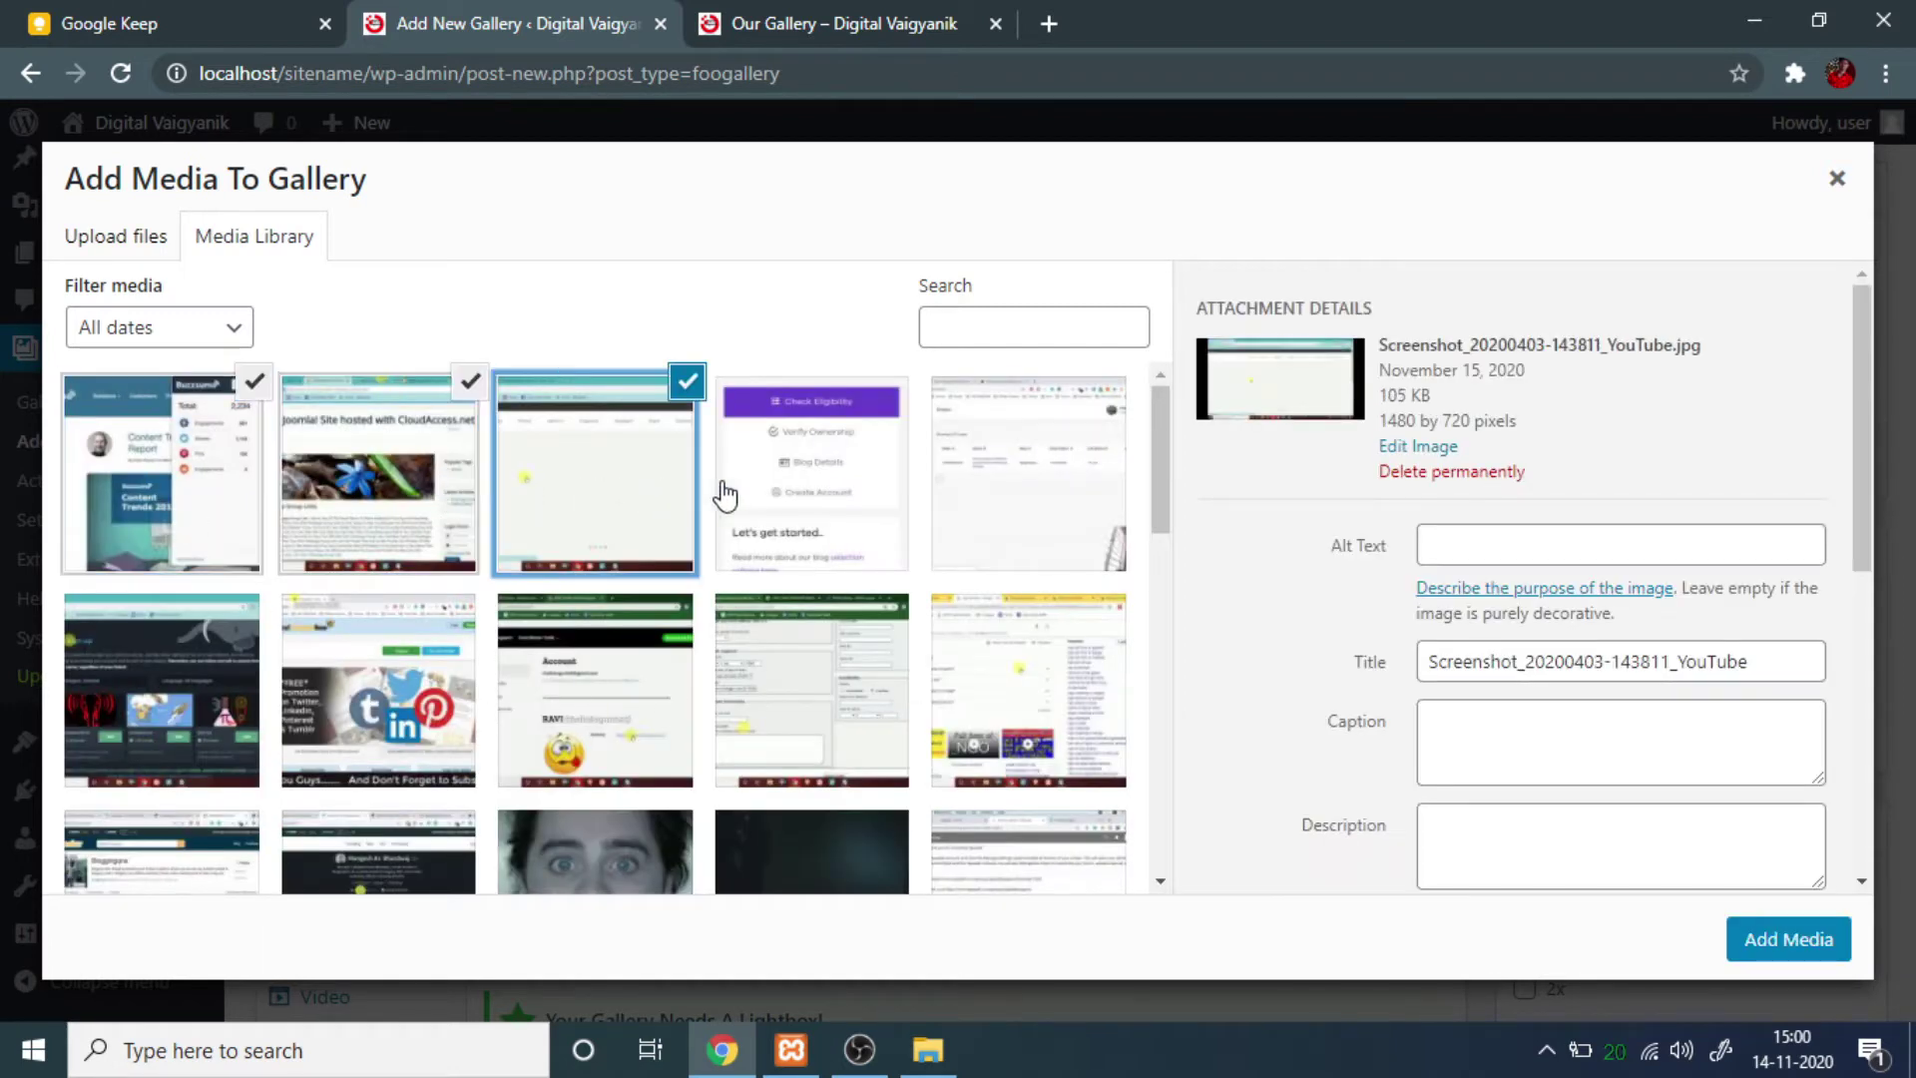
{"action": "left_click", "coordinate": [211, 446]}
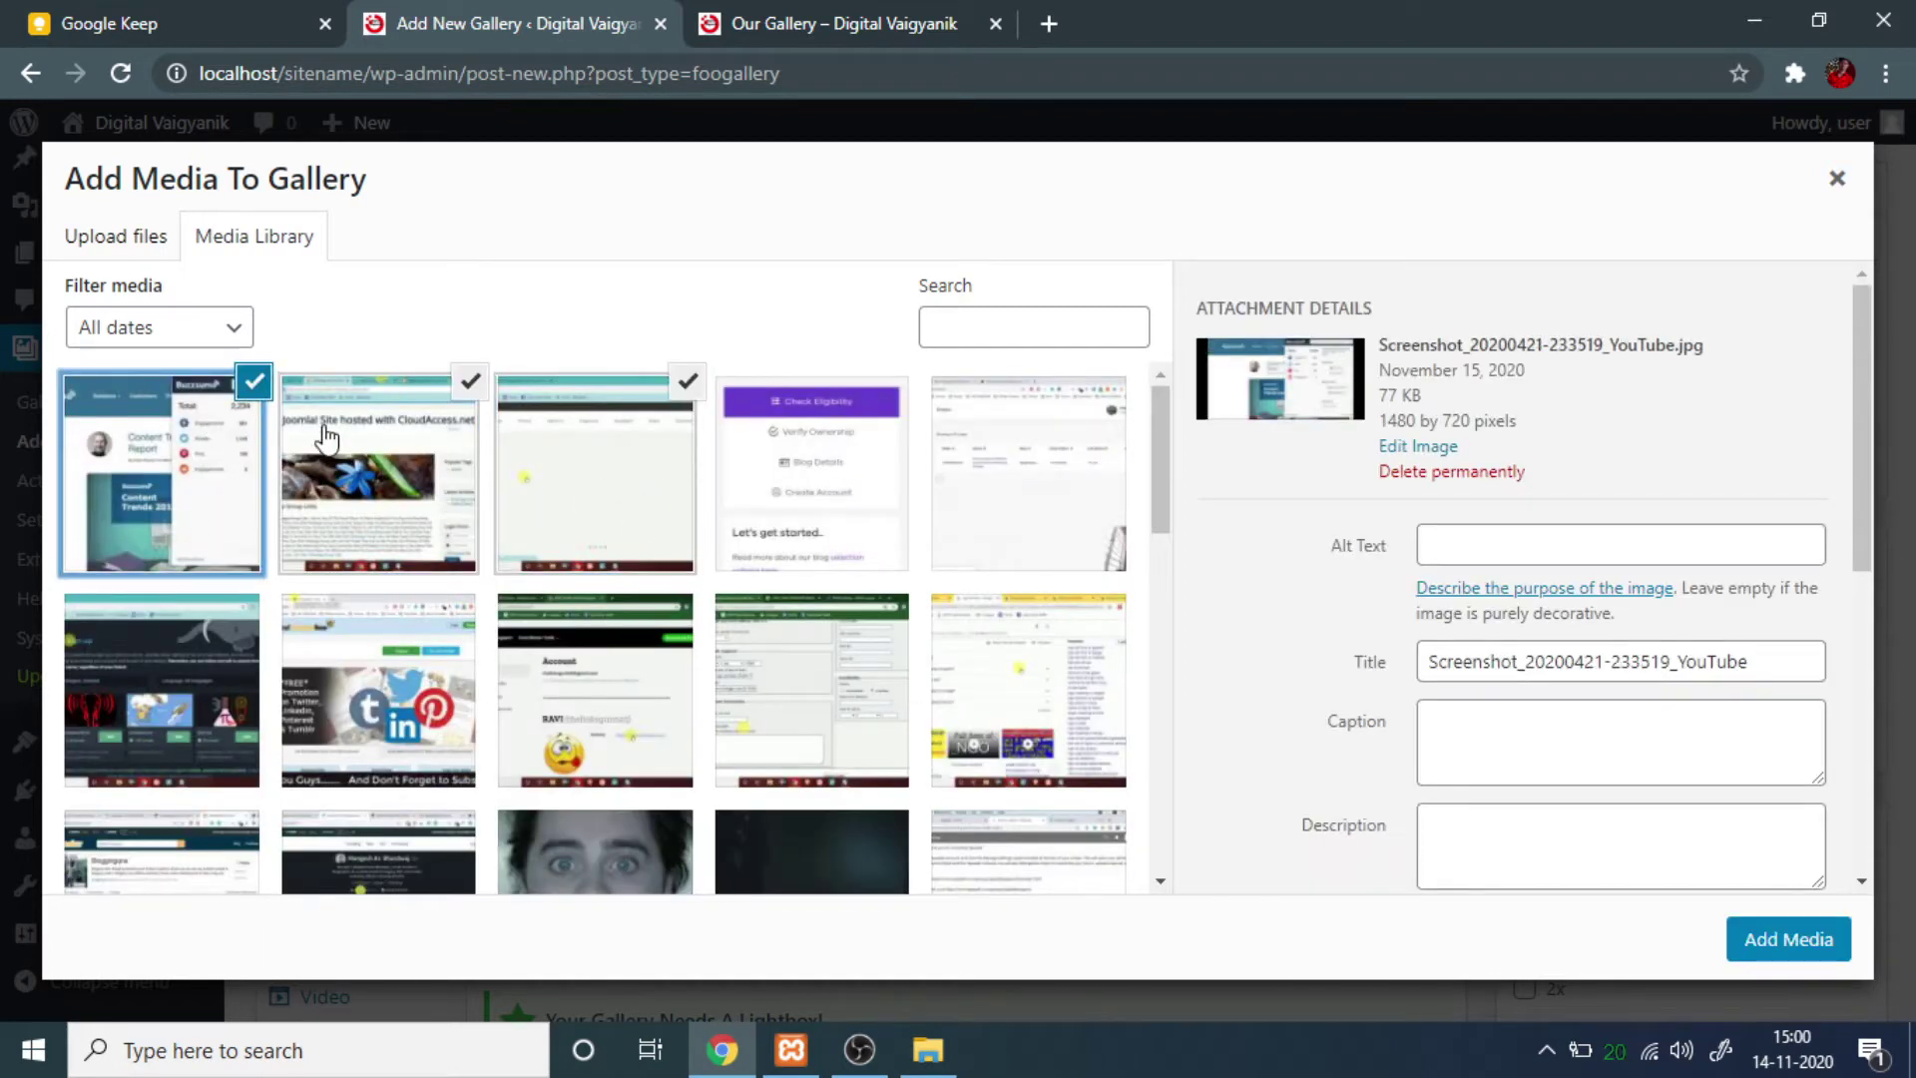
{"action": "left_click", "coordinate": [725, 469]}
{"action": "scroll", "coordinate": [1052, 599], "scroll_direction": "down", "scroll_amount": 5}
{"action": "left_click", "coordinate": [1029, 778], "text": "shift"}
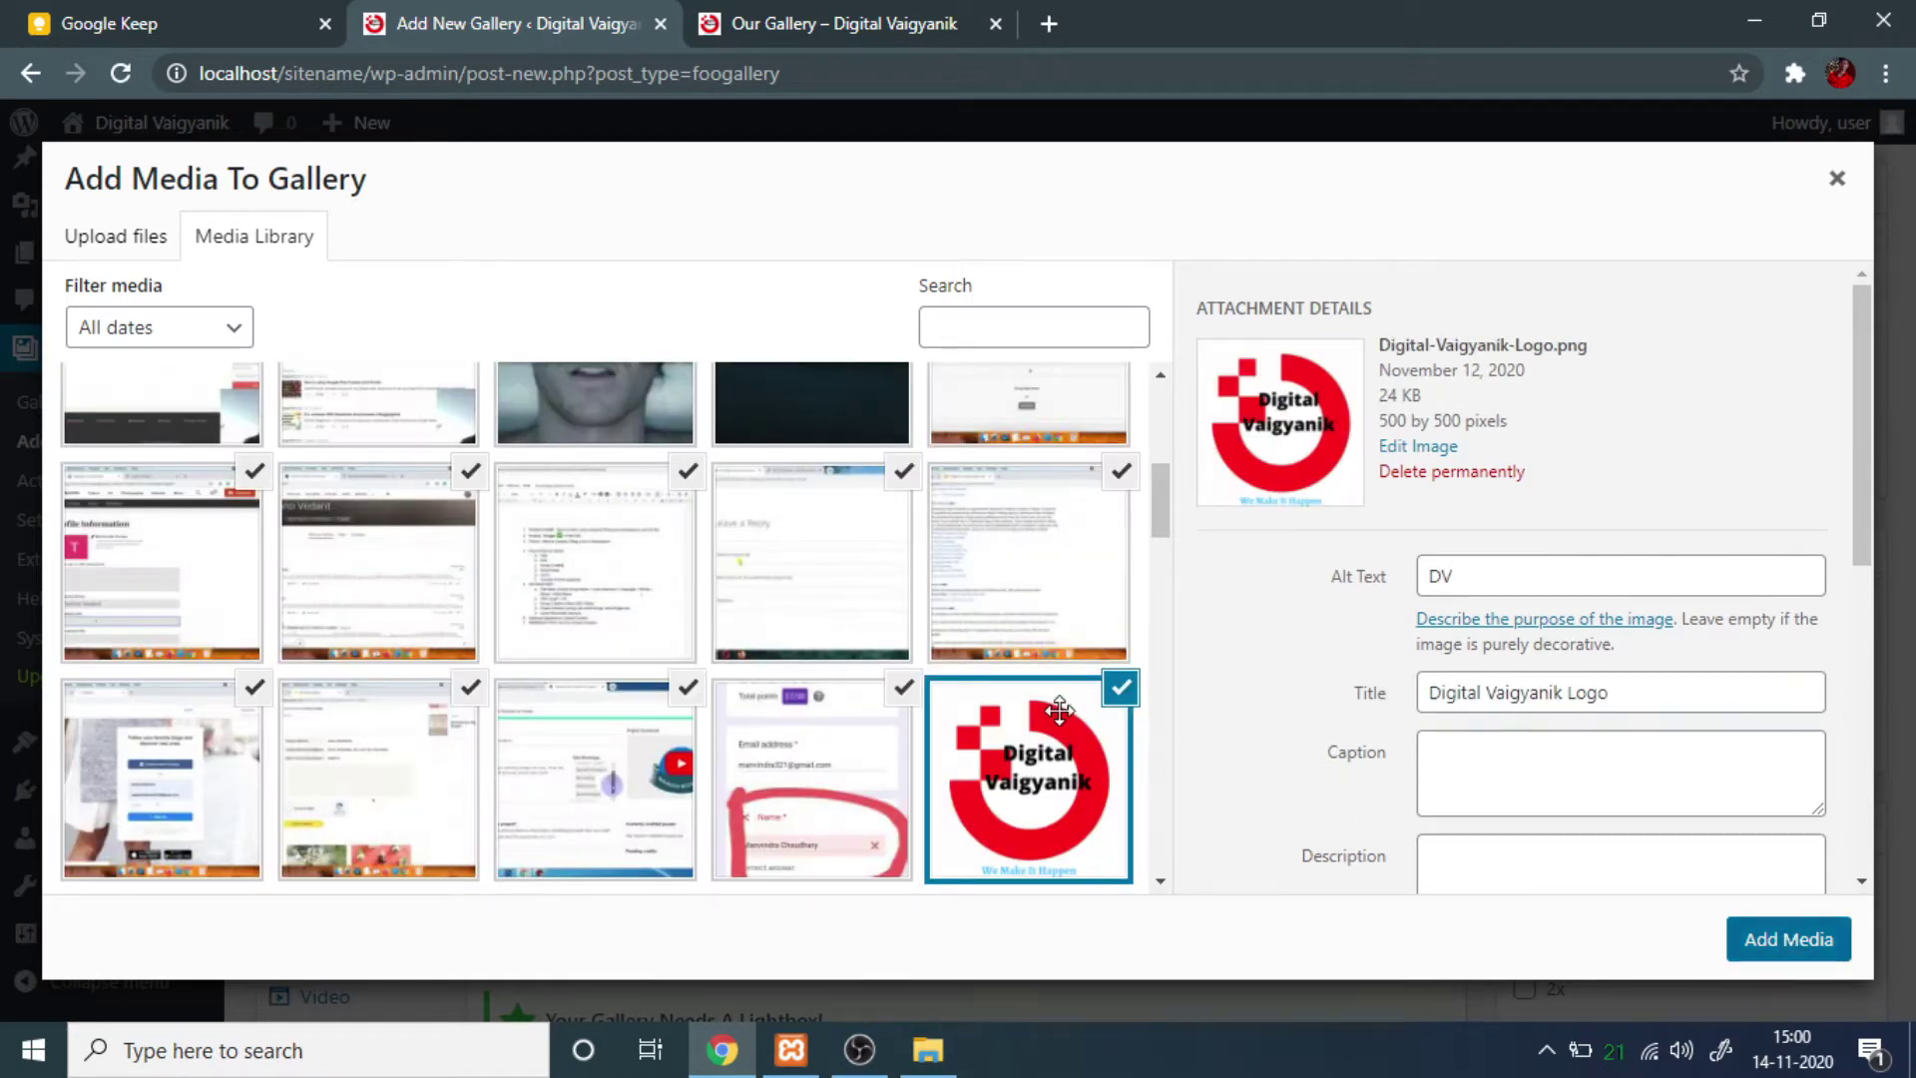
{"action": "key", "text": "Return"}
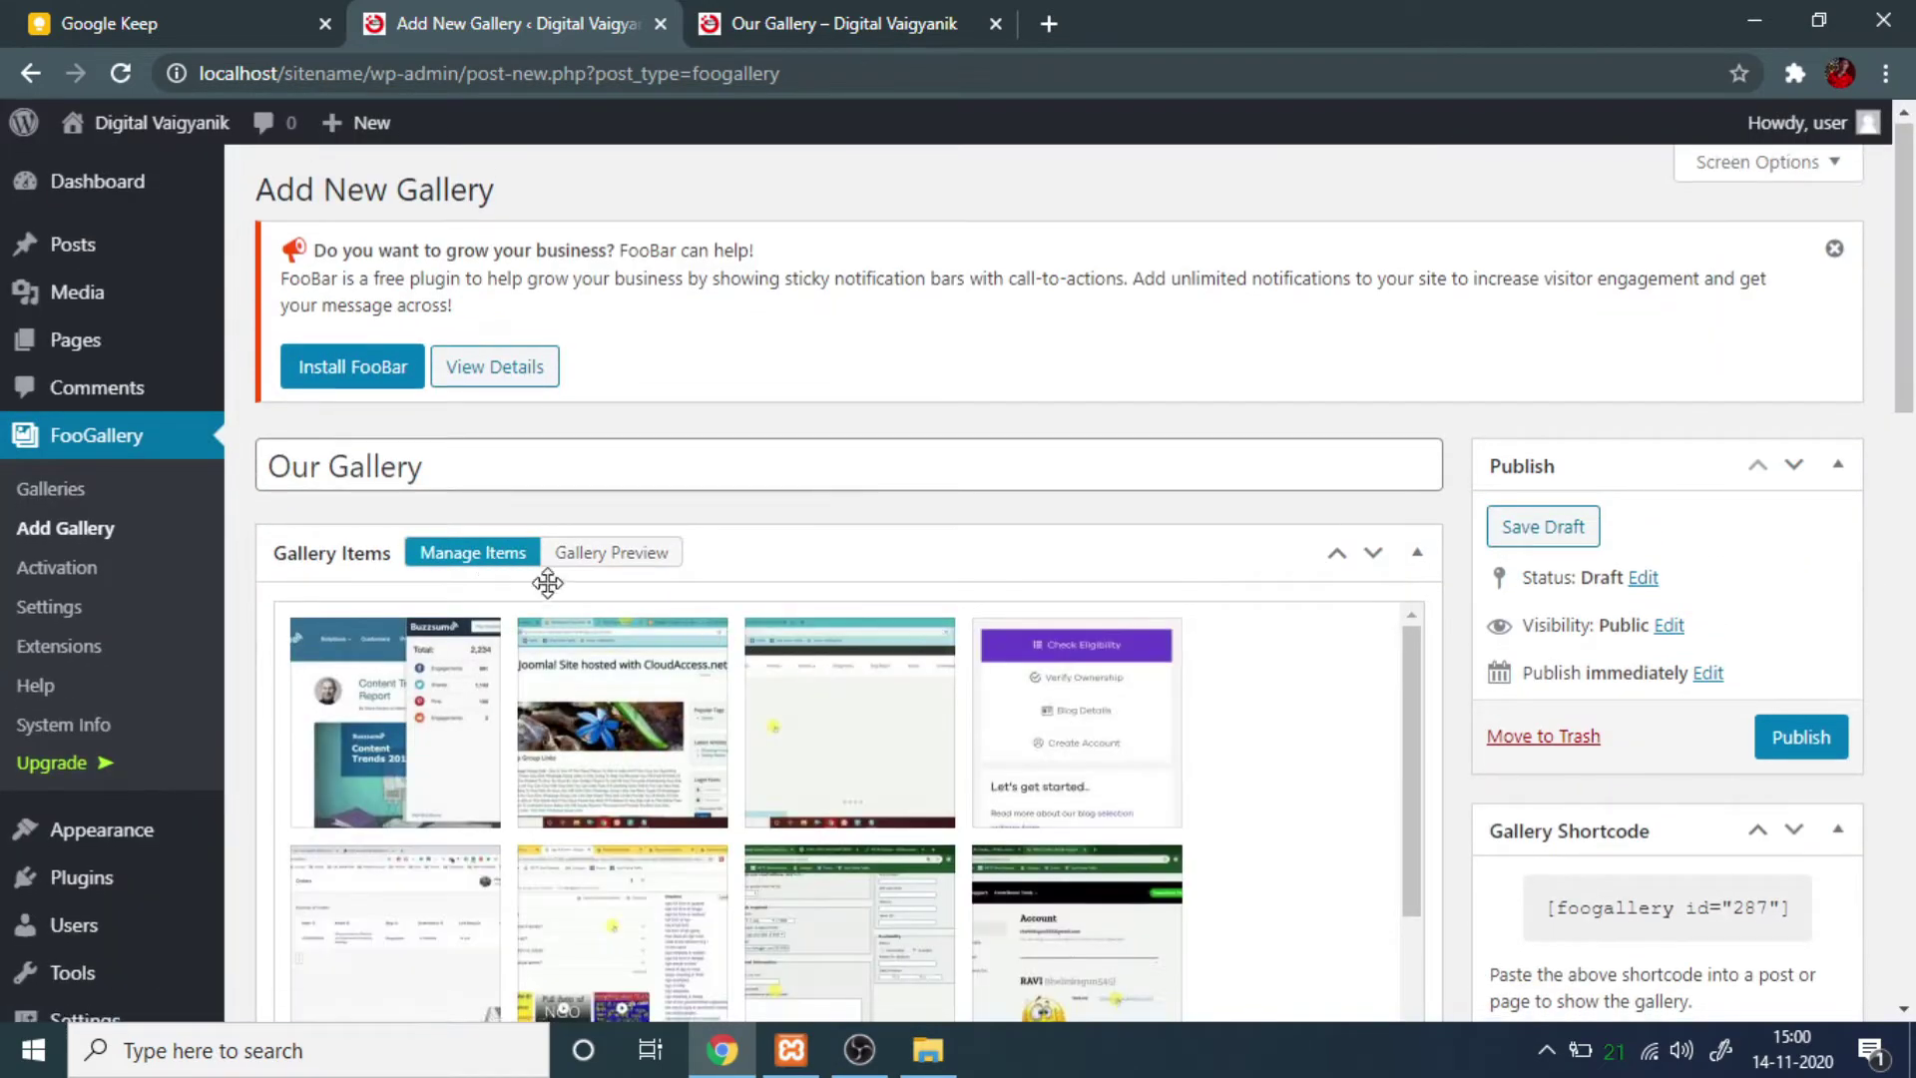
Switch the gallery items to Gallery Preview and examine the thumbnail layout together with the general gallery settings.
{"action": "scroll", "coordinate": [547, 581], "scroll_direction": "down", "scroll_amount": 15}
{"action": "scroll", "coordinate": [578, 599], "scroll_direction": "up", "scroll_amount": 15}
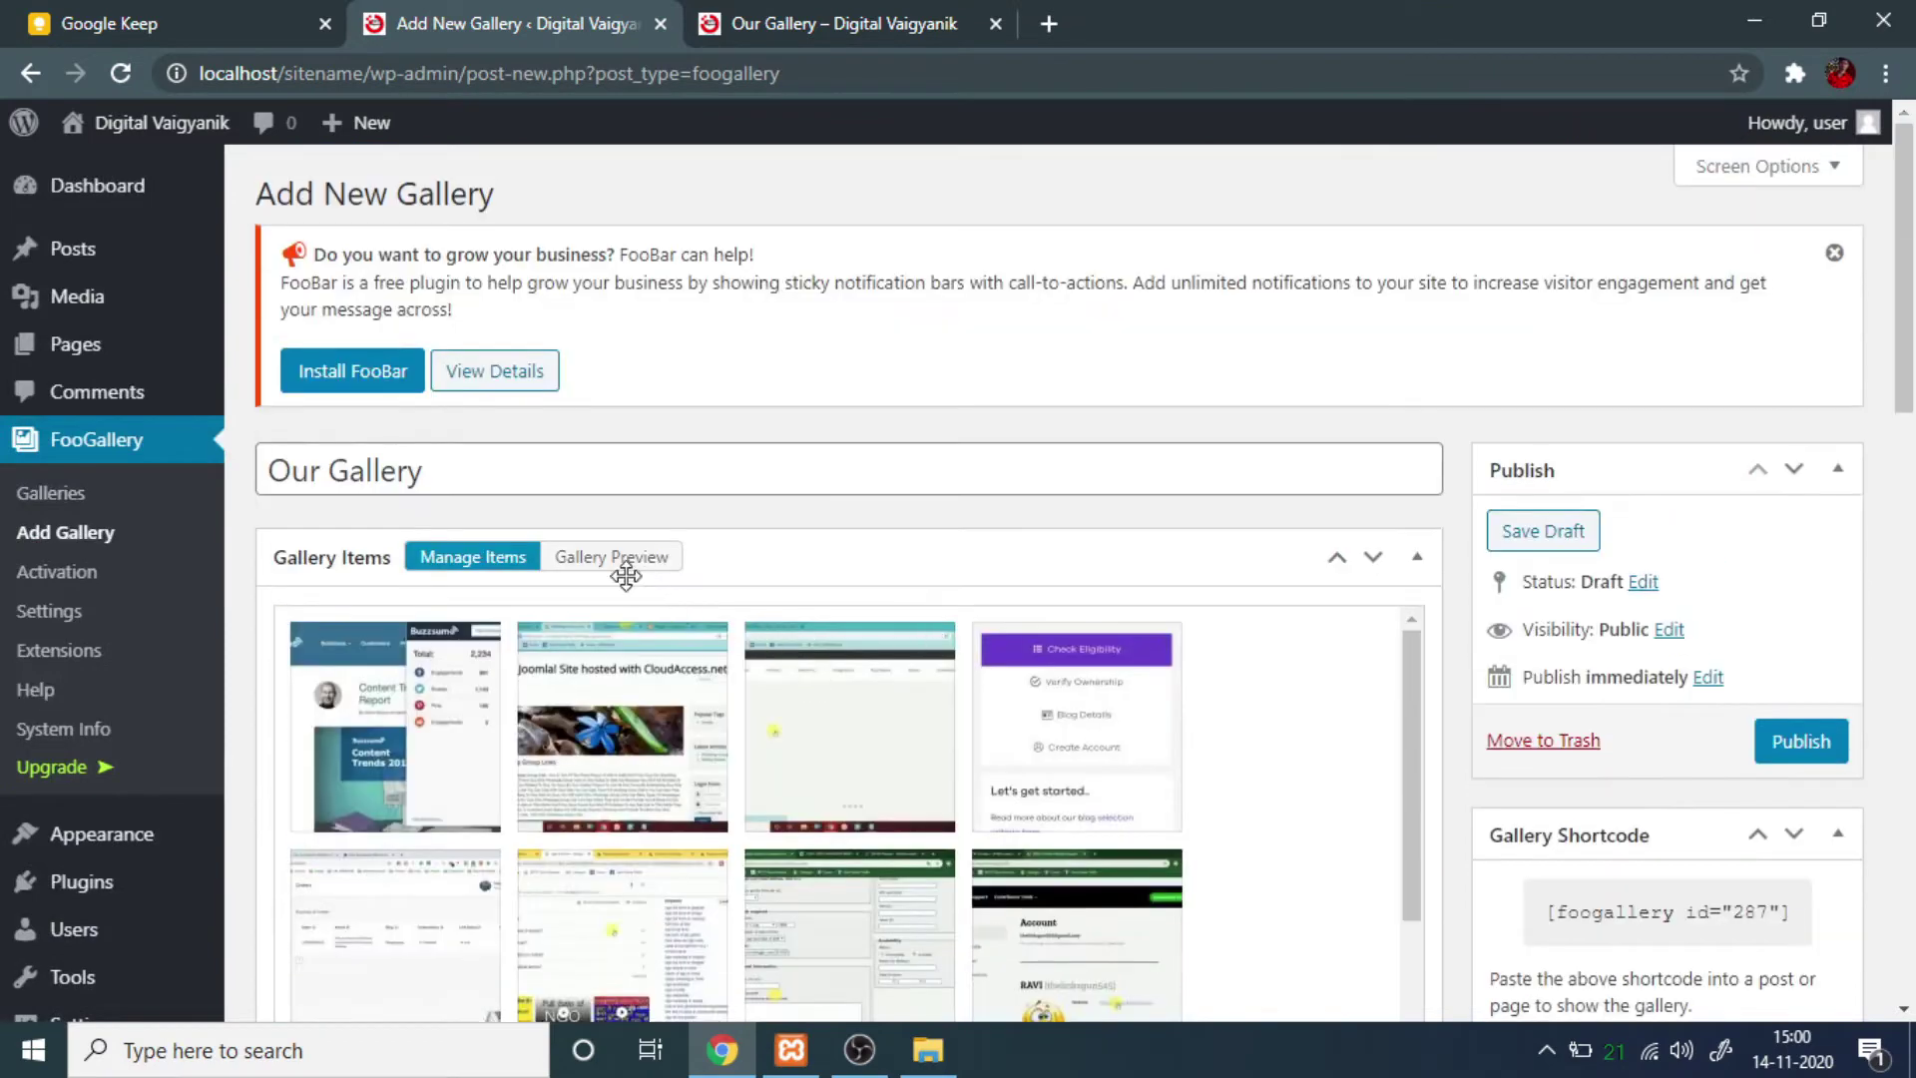
{"action": "left_click", "coordinate": [621, 561]}
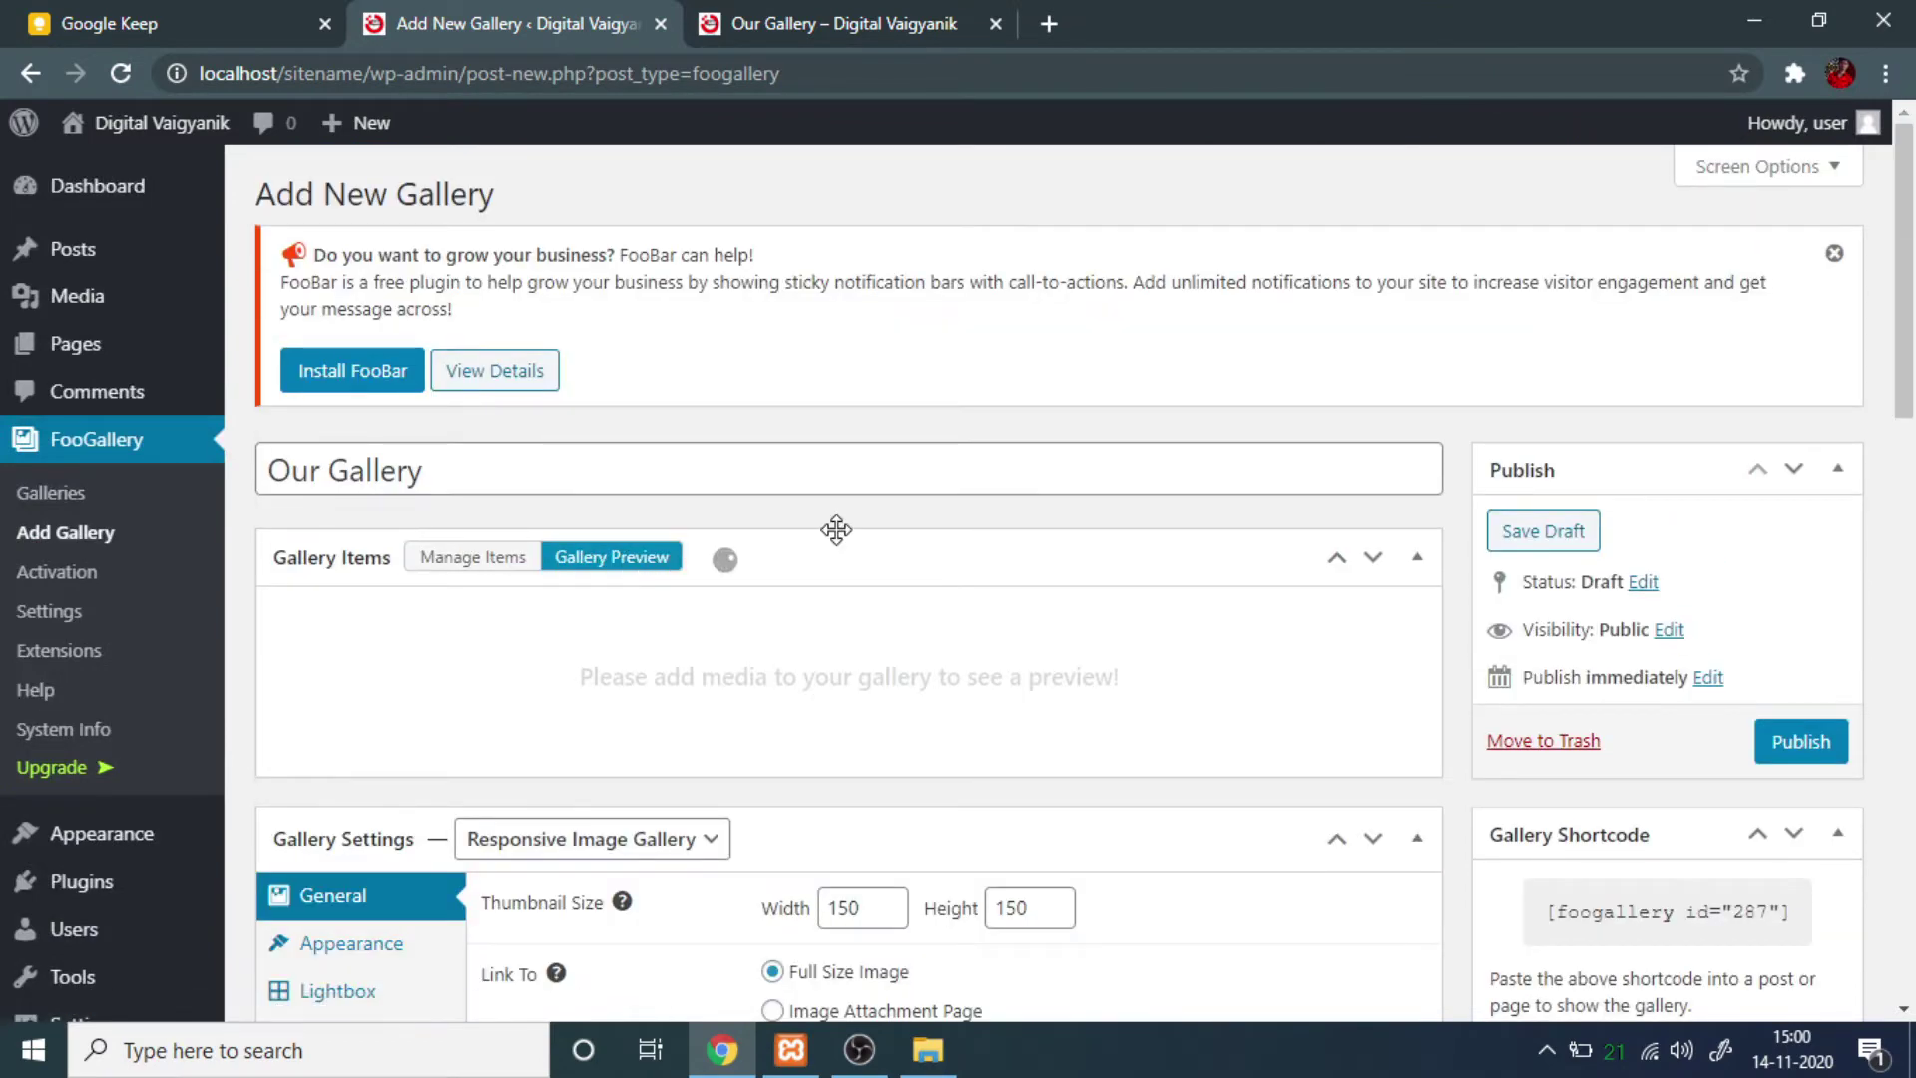
{"action": "scroll", "coordinate": [928, 595], "scroll_direction": "down", "scroll_amount": 10}
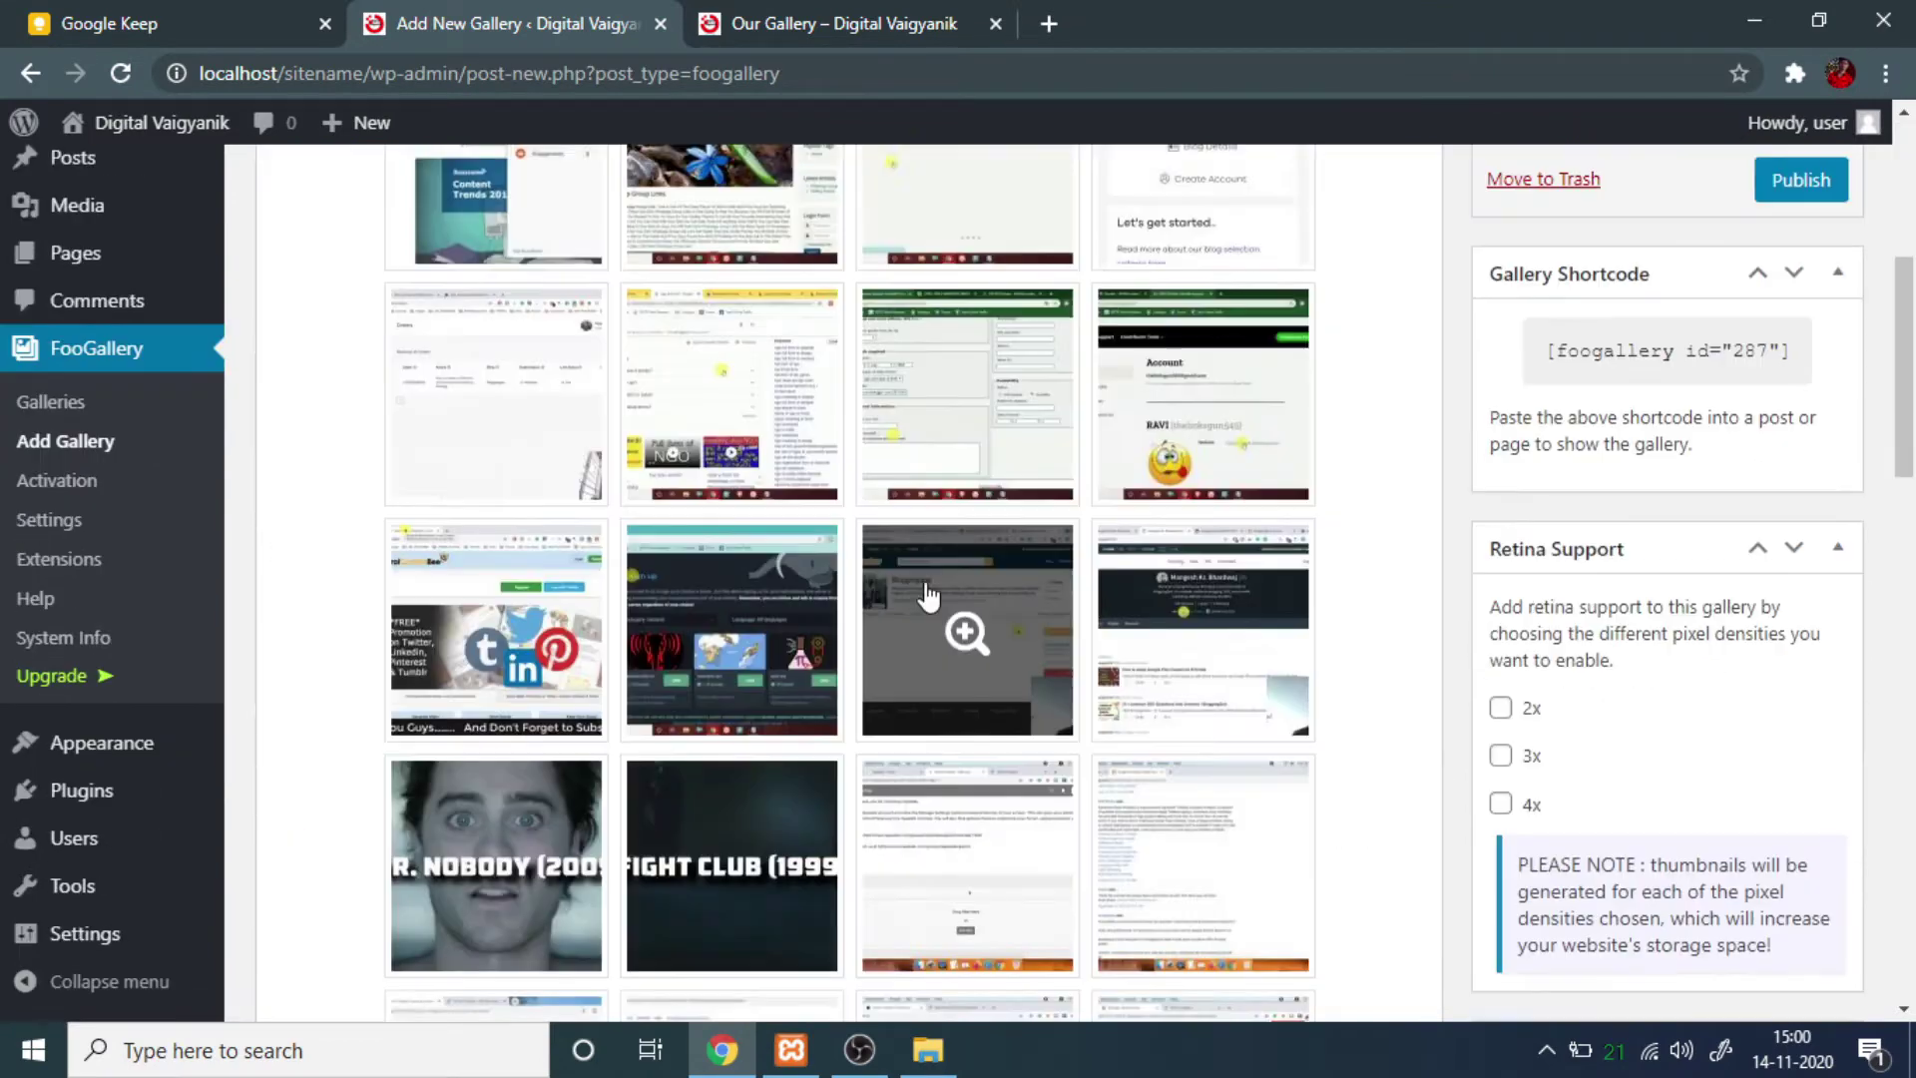
{"action": "scroll", "coordinate": [928, 599], "scroll_direction": "up", "scroll_amount": 10}
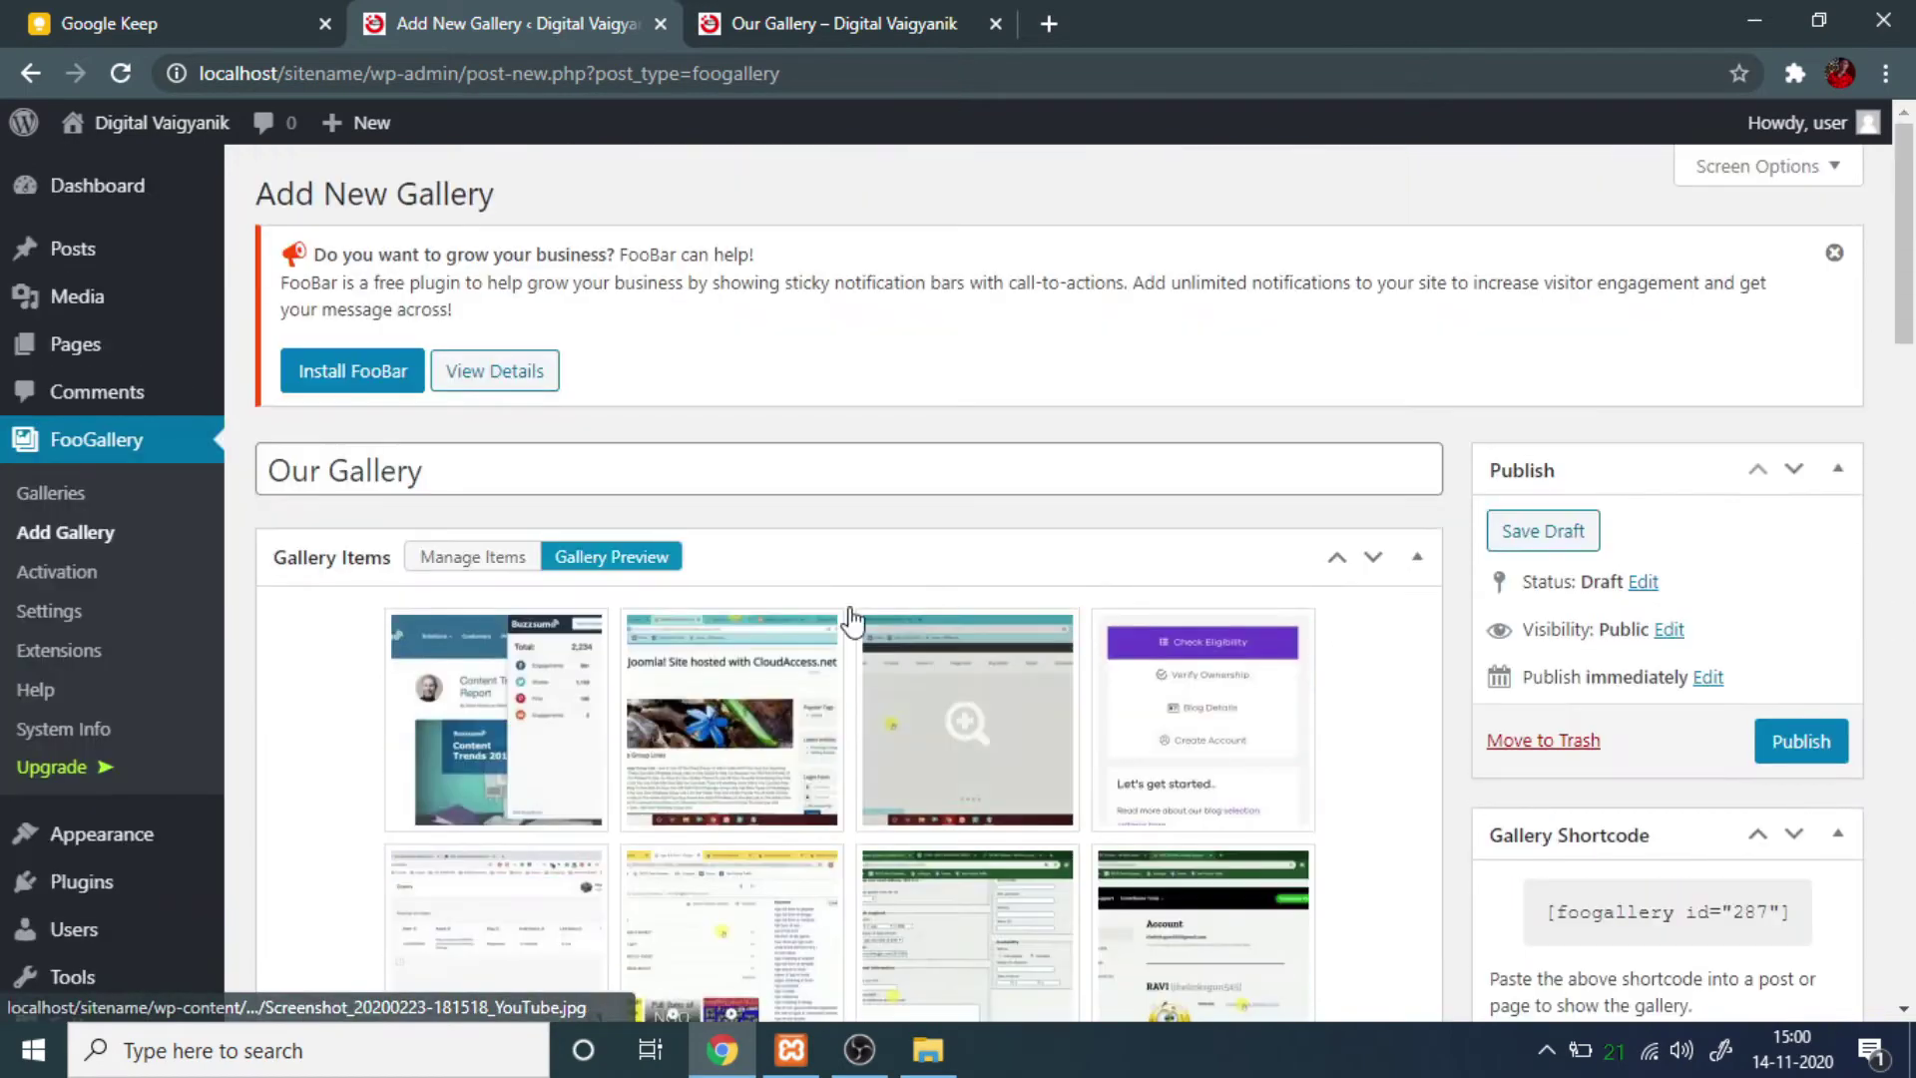
{"action": "scroll", "coordinate": [828, 526], "scroll_direction": "down", "scroll_amount": 12}
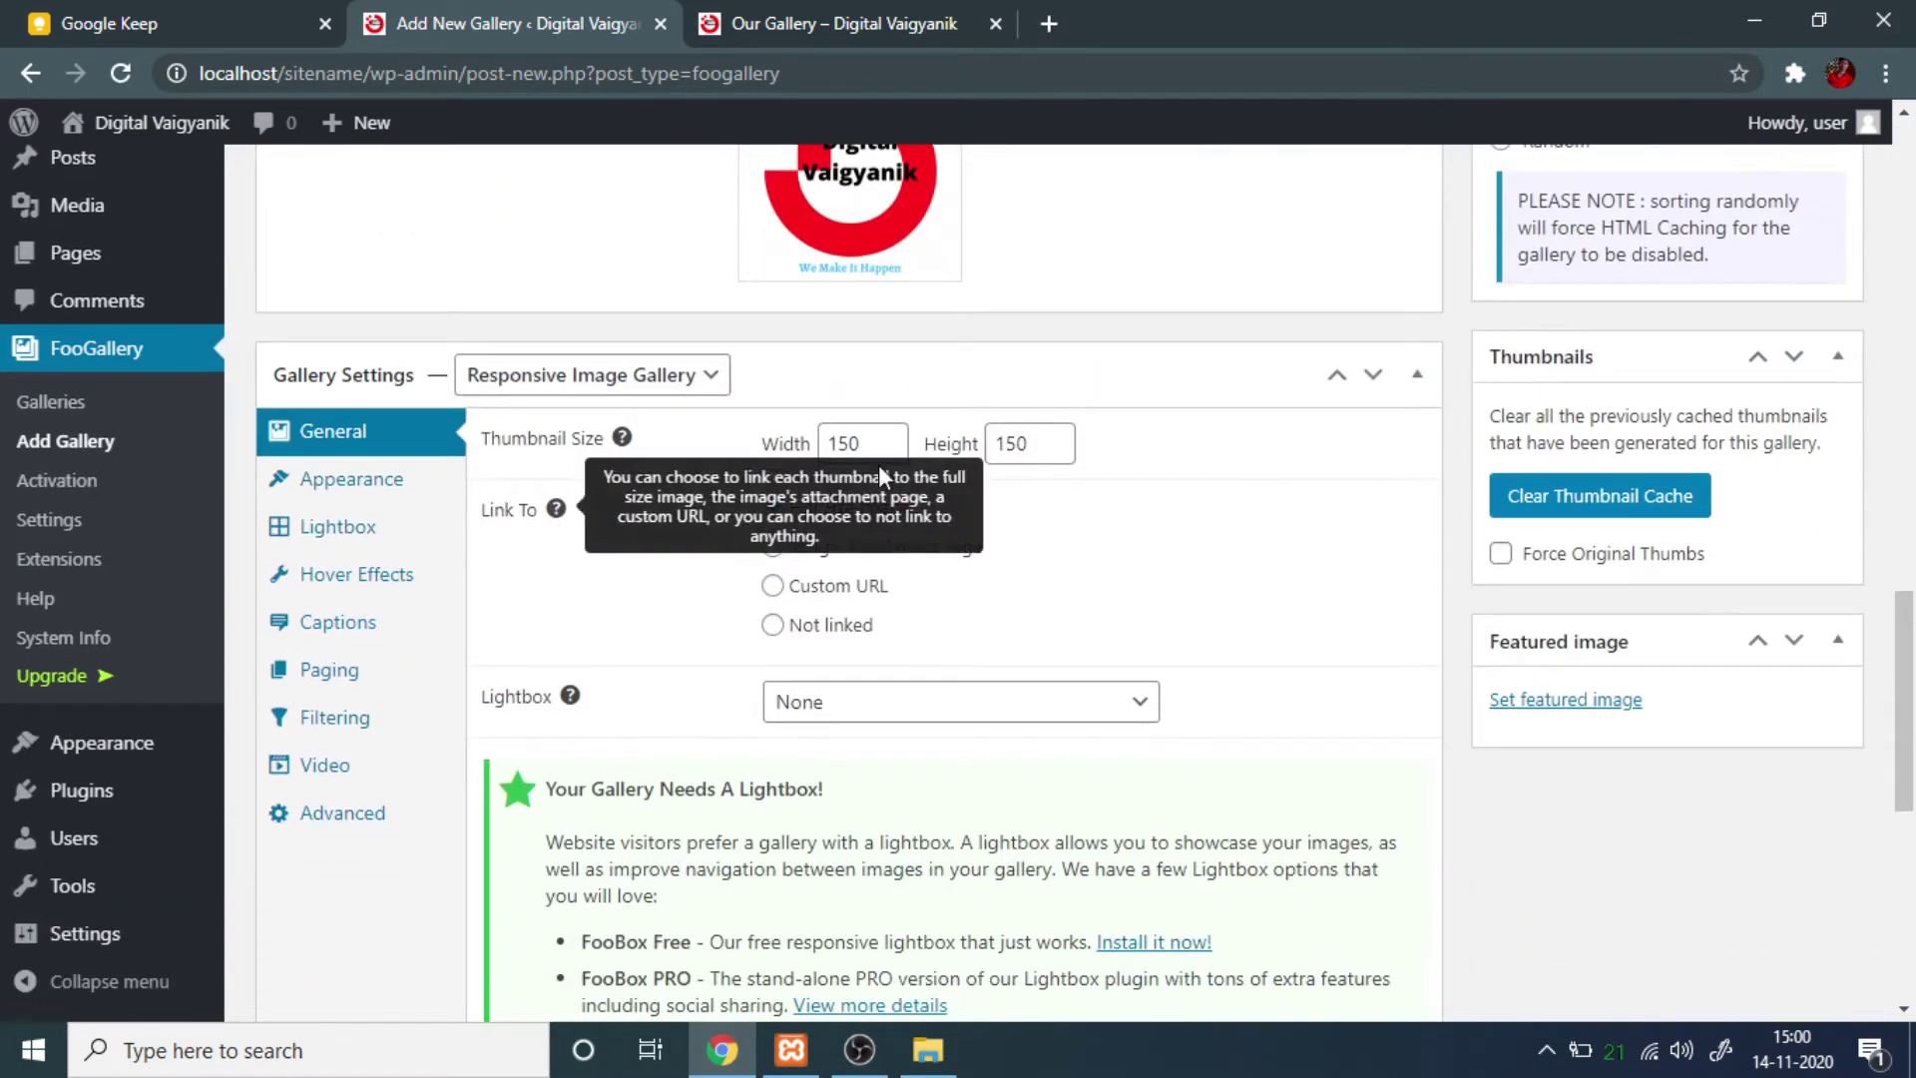
{"action": "scroll", "coordinate": [1058, 459], "scroll_direction": "up", "scroll_amount": 10}
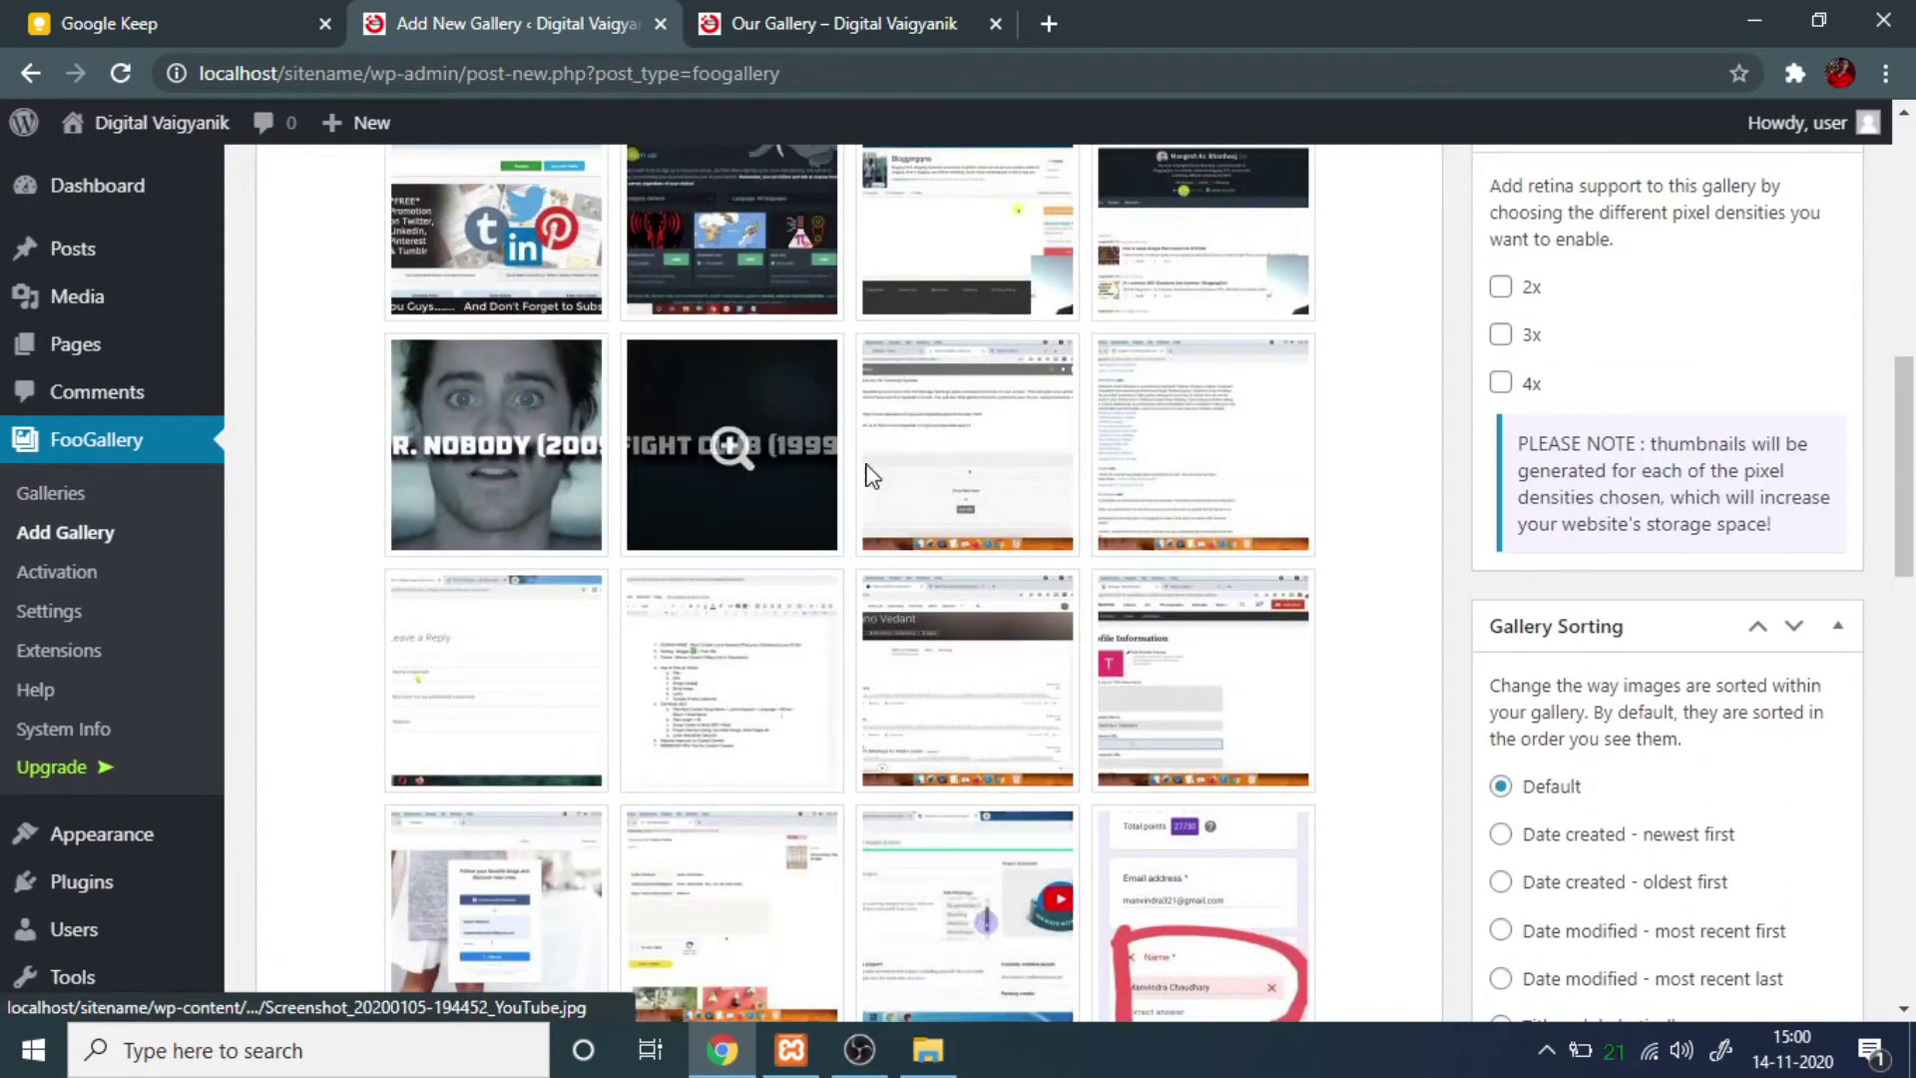
{"action": "scroll", "coordinate": [850, 516], "scroll_direction": "down", "scroll_amount": 7}
{"action": "scroll", "coordinate": [855, 479], "scroll_direction": "up", "scroll_amount": 3}
{"action": "scroll", "coordinate": [856, 479], "scroll_direction": "down", "scroll_amount": 5}
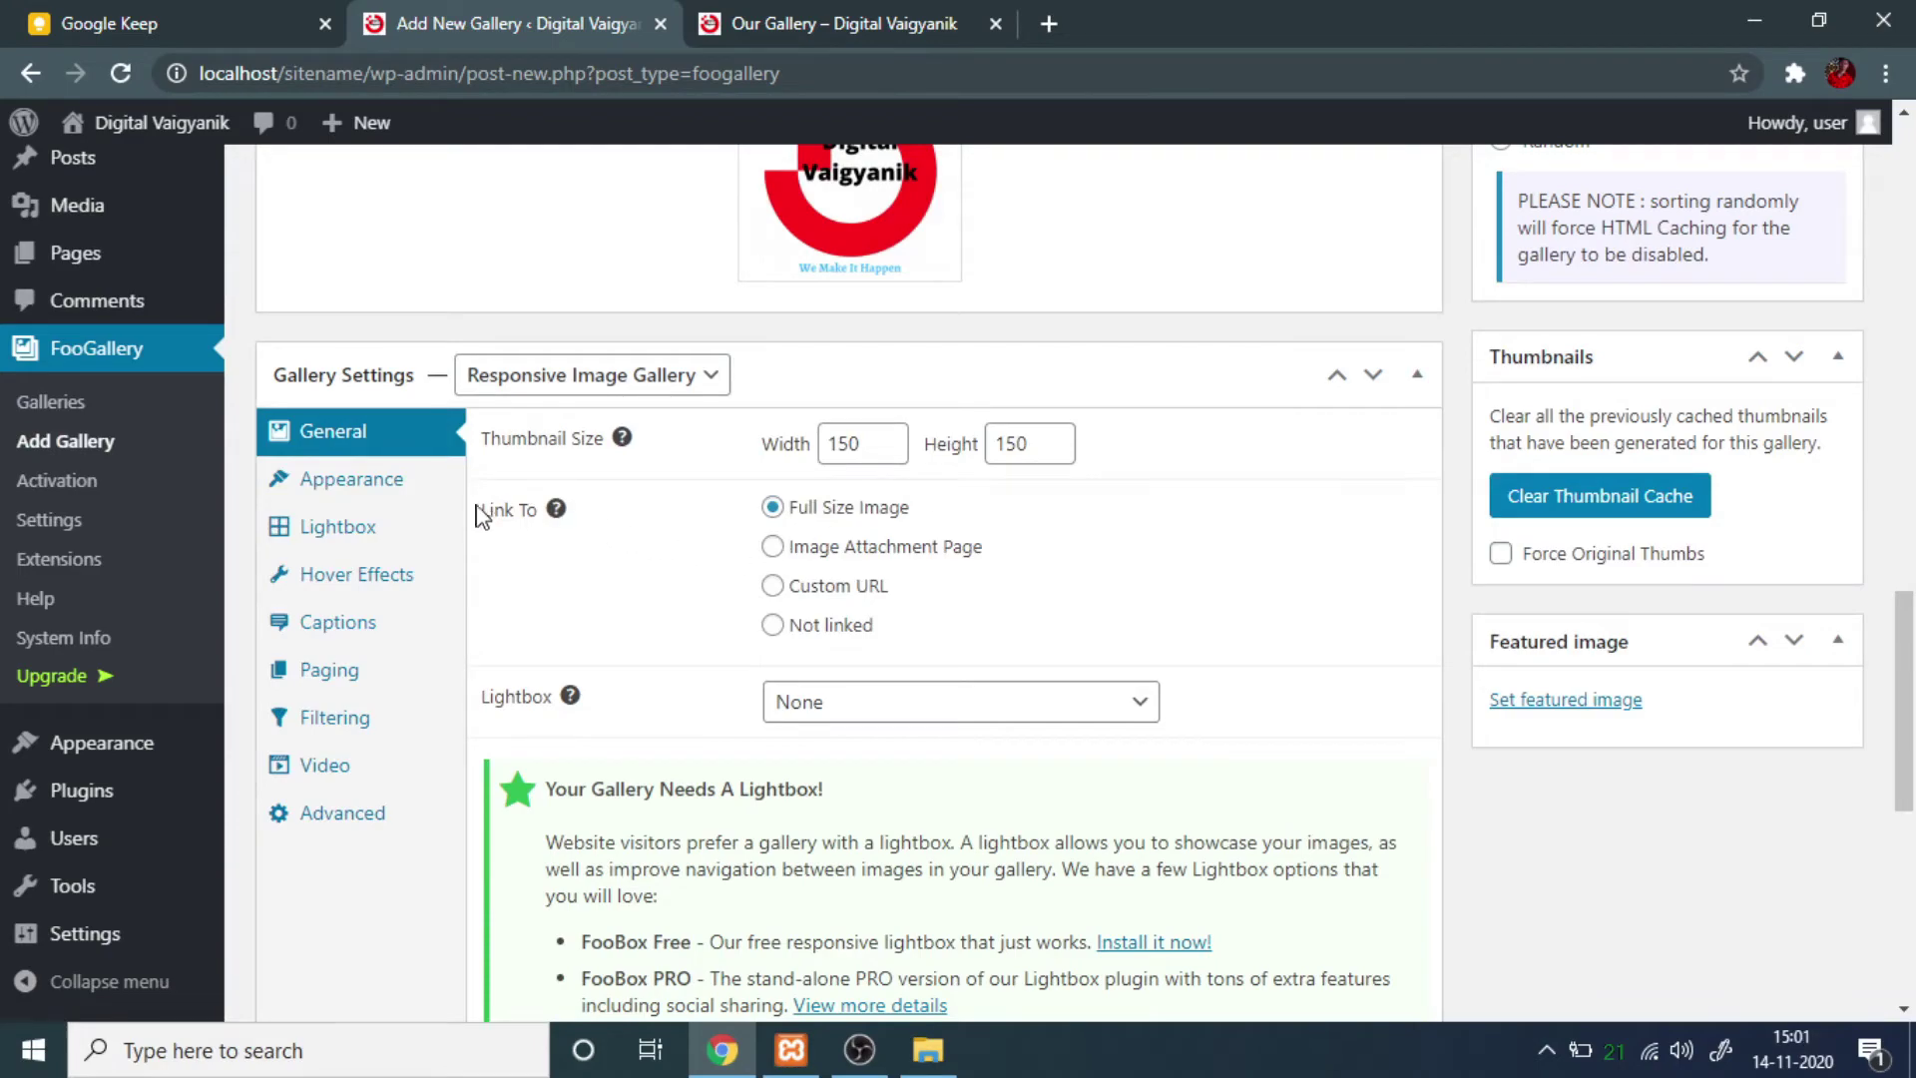
{"action": "scroll", "coordinate": [932, 526], "scroll_direction": "up", "scroll_amount": 8}
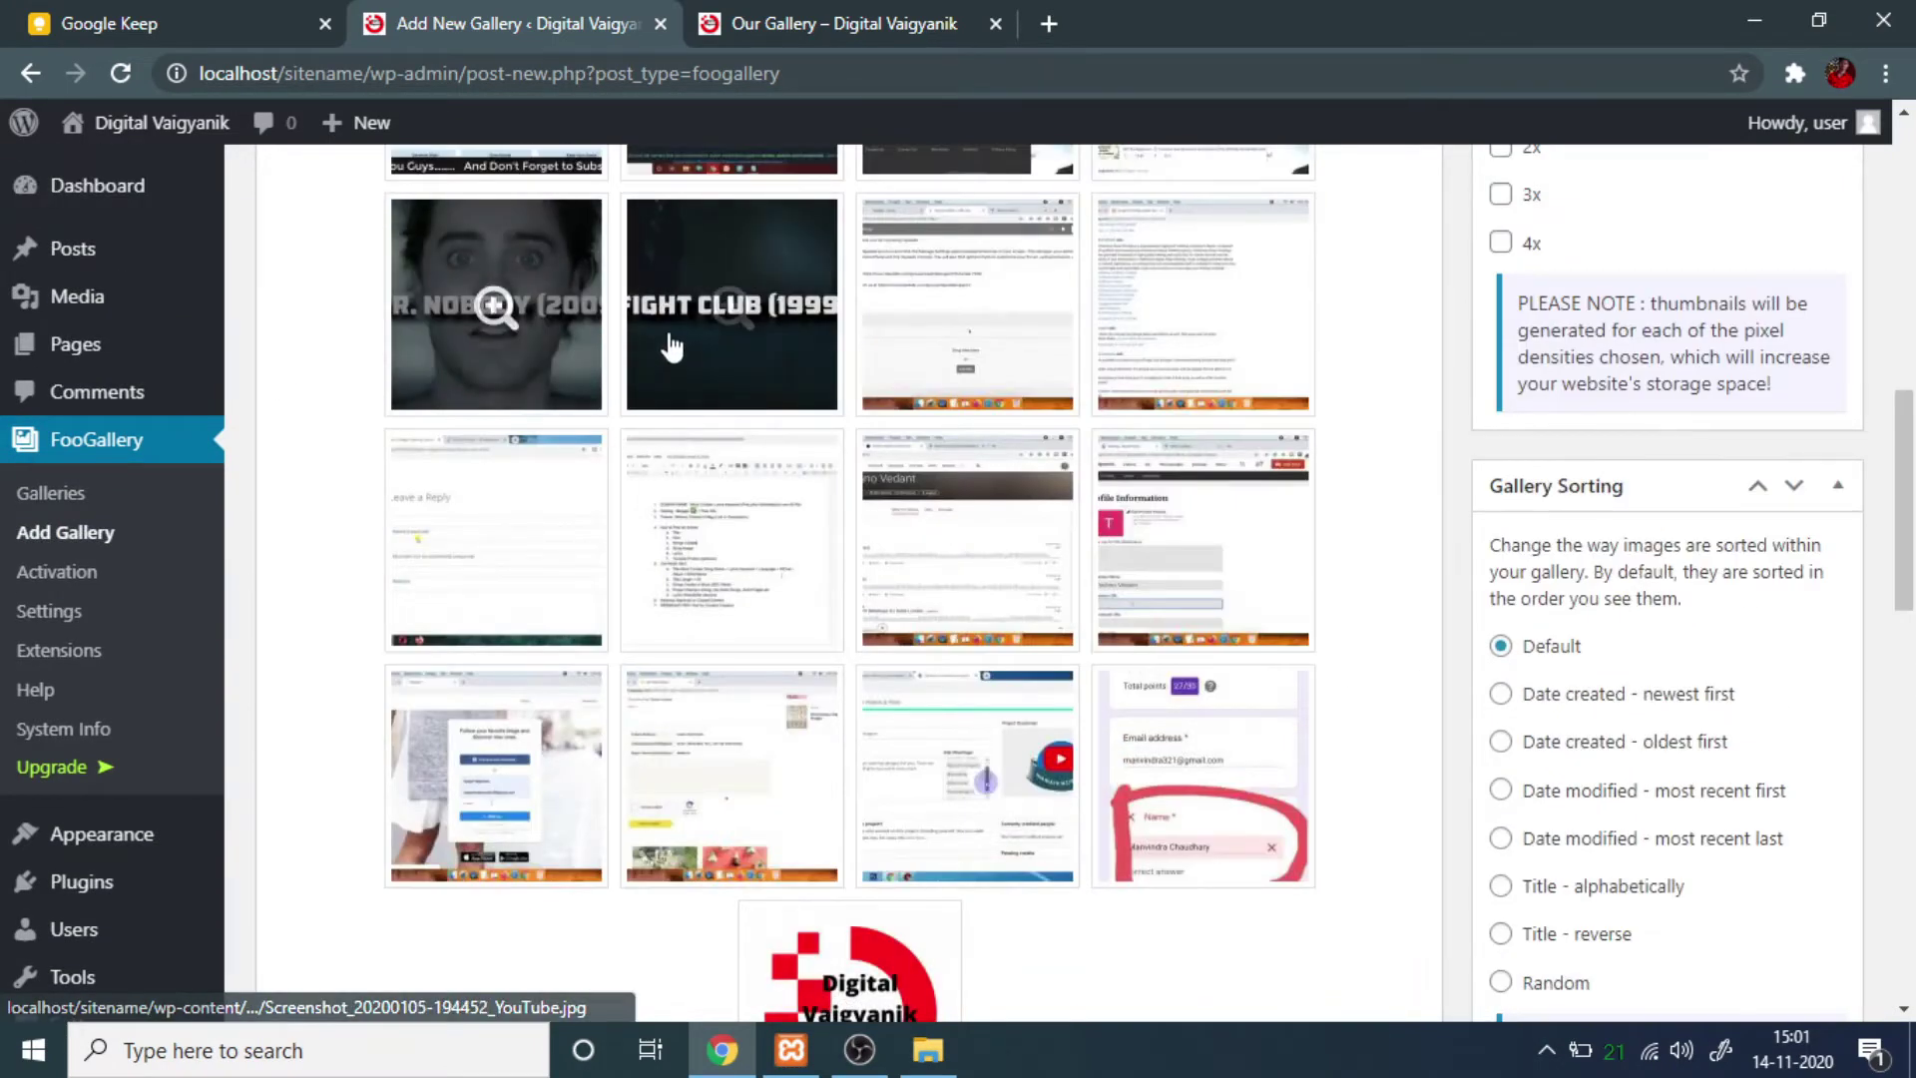
{"action": "scroll", "coordinate": [775, 335], "scroll_direction": "down", "scroll_amount": 6}
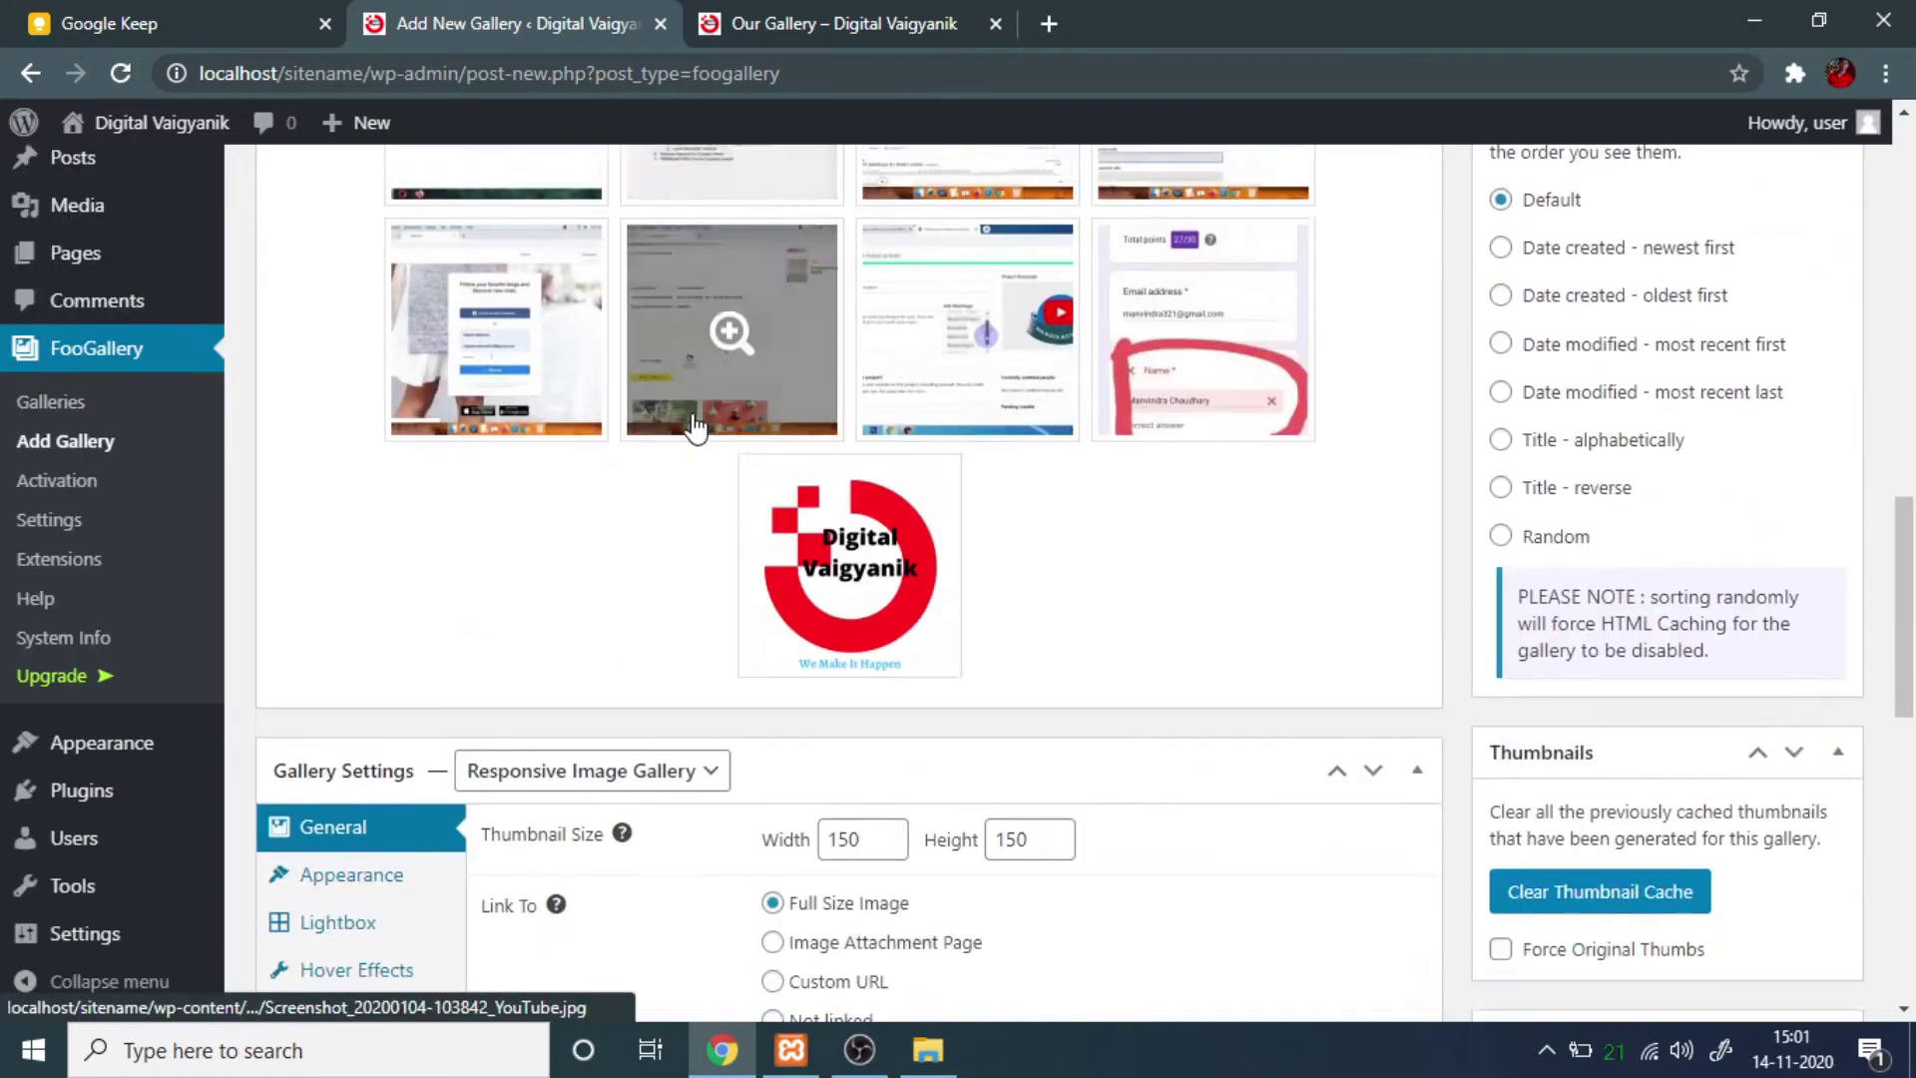
{"action": "scroll", "coordinate": [791, 653], "scroll_direction": "up", "scroll_amount": 7}
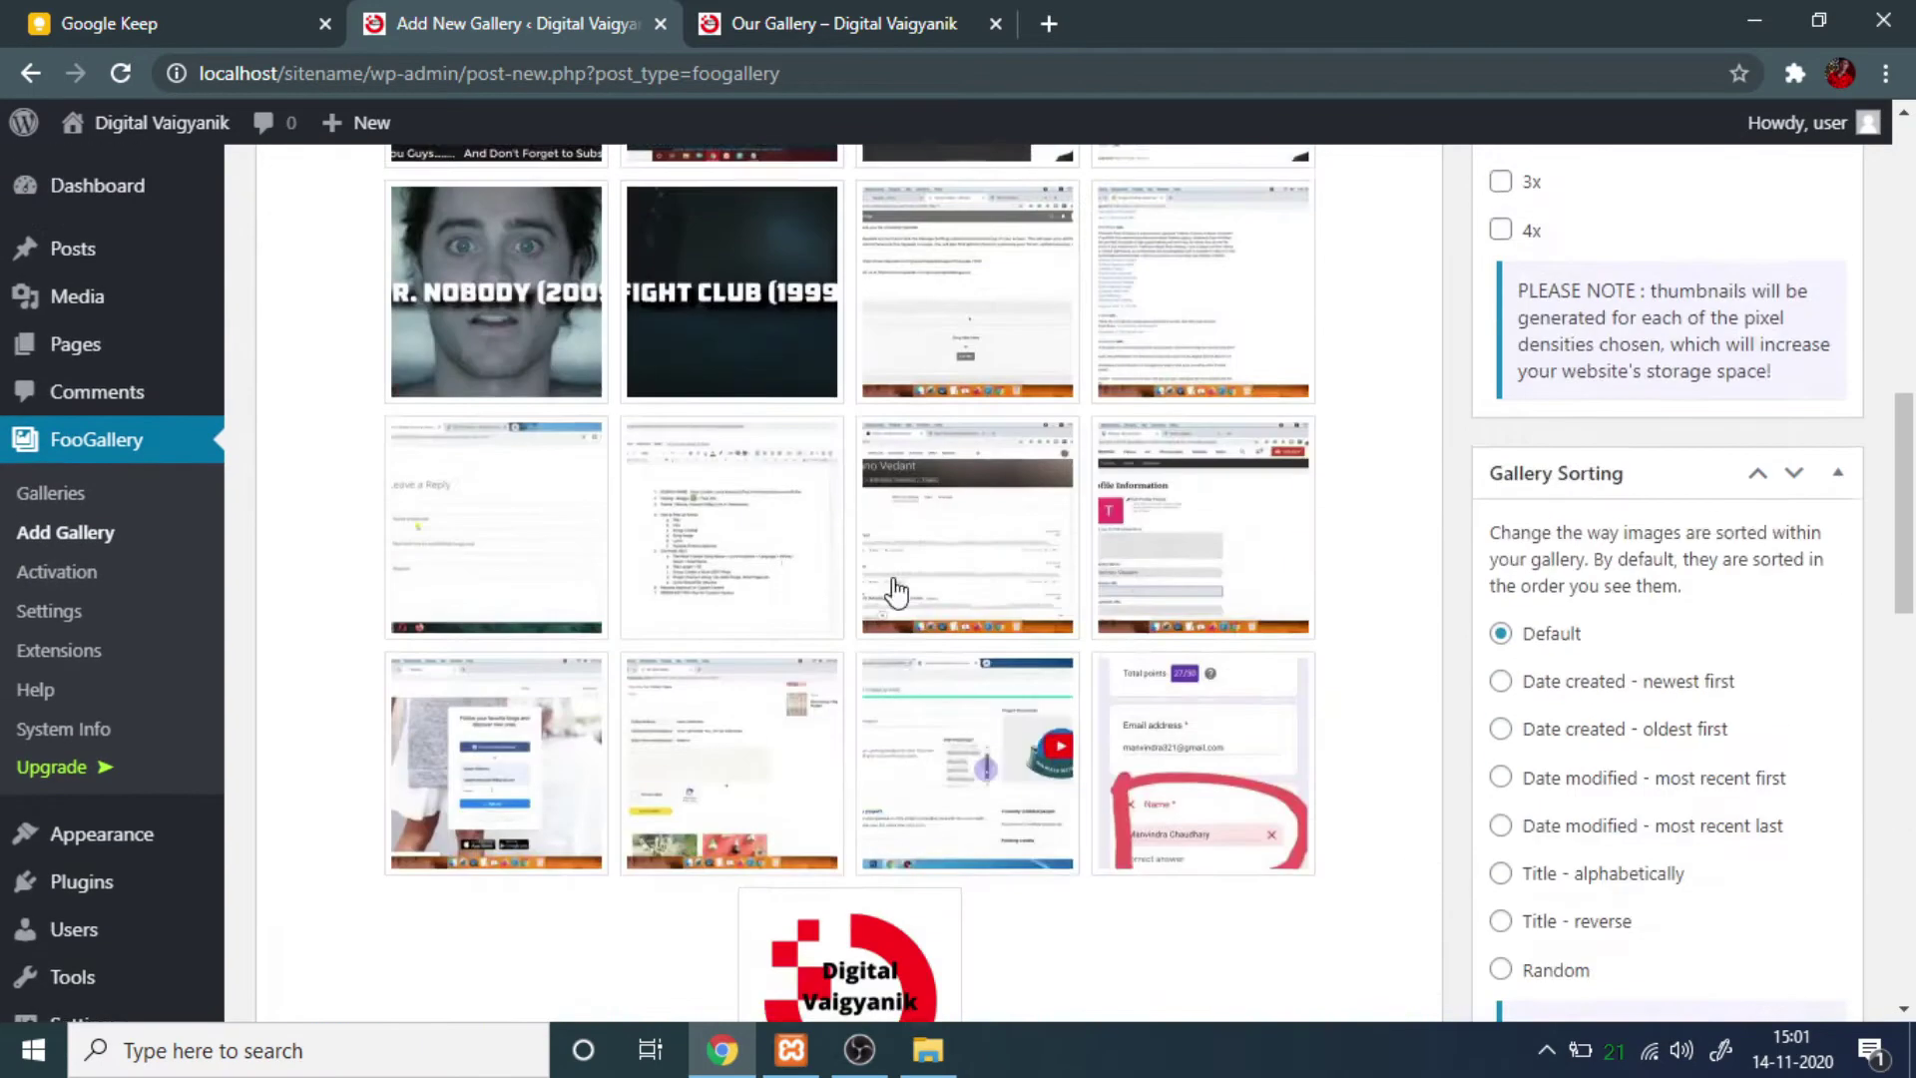
{"action": "scroll", "coordinate": [776, 442], "scroll_direction": "down", "scroll_amount": 5}
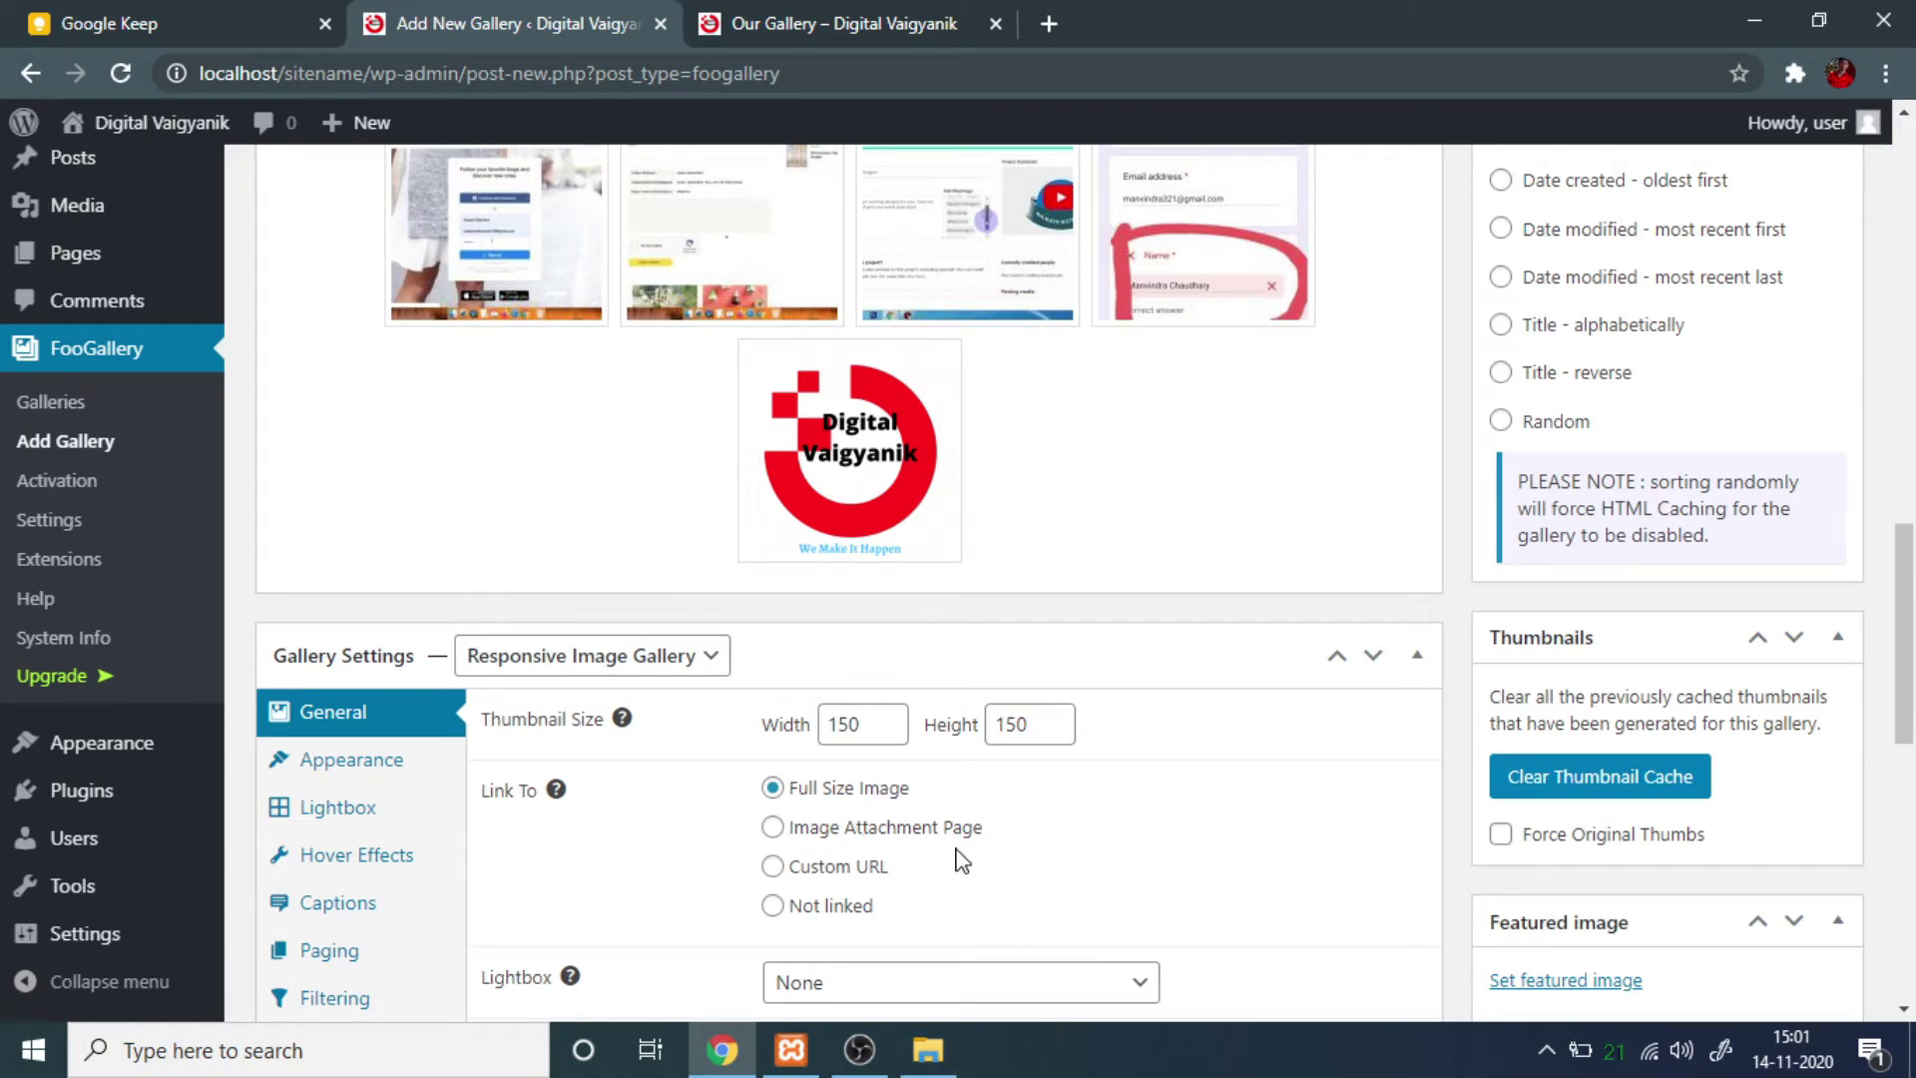
Try the Not linked option for the thumbnails' Link To setting, restore Full Size Image, and check the preview.
{"action": "scroll", "coordinate": [774, 639], "scroll_direction": "down", "scroll_amount": 3}
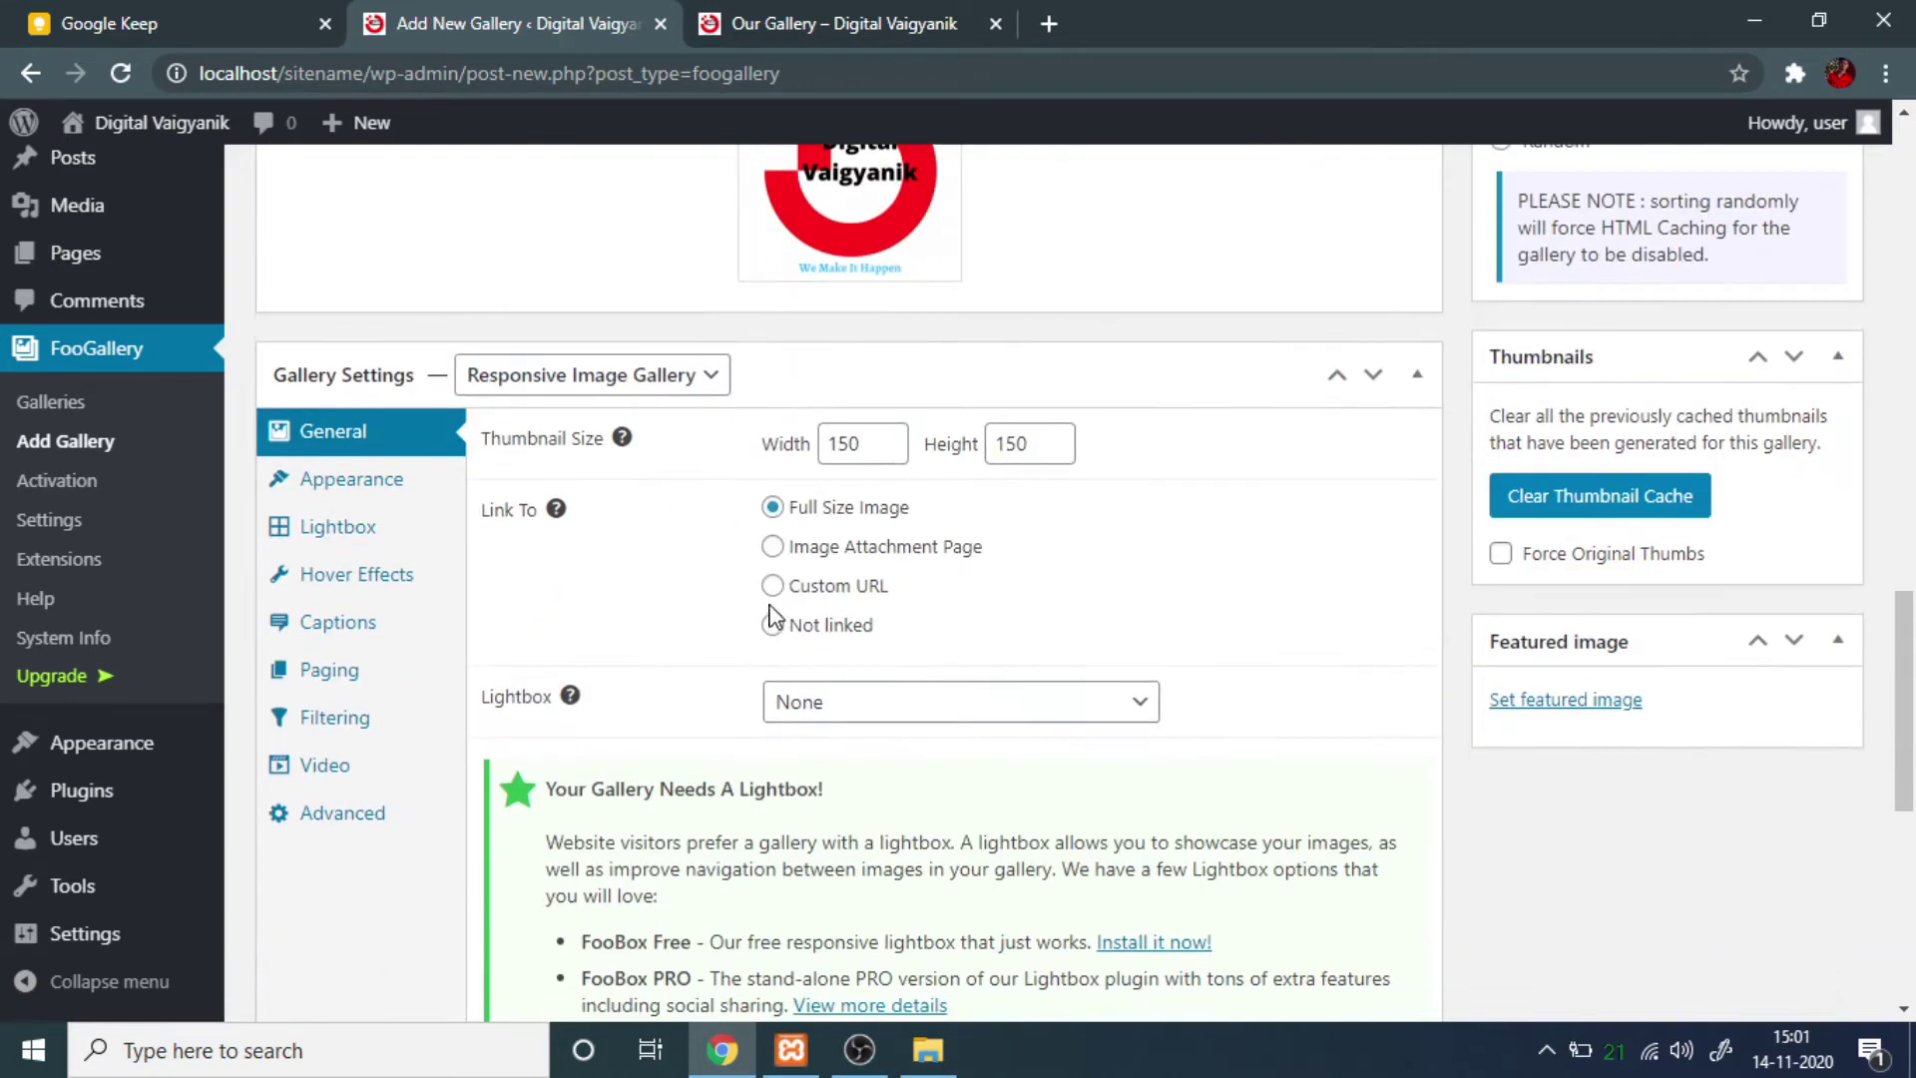
{"action": "scroll", "coordinate": [1008, 519], "scroll_direction": "down", "scroll_amount": 3}
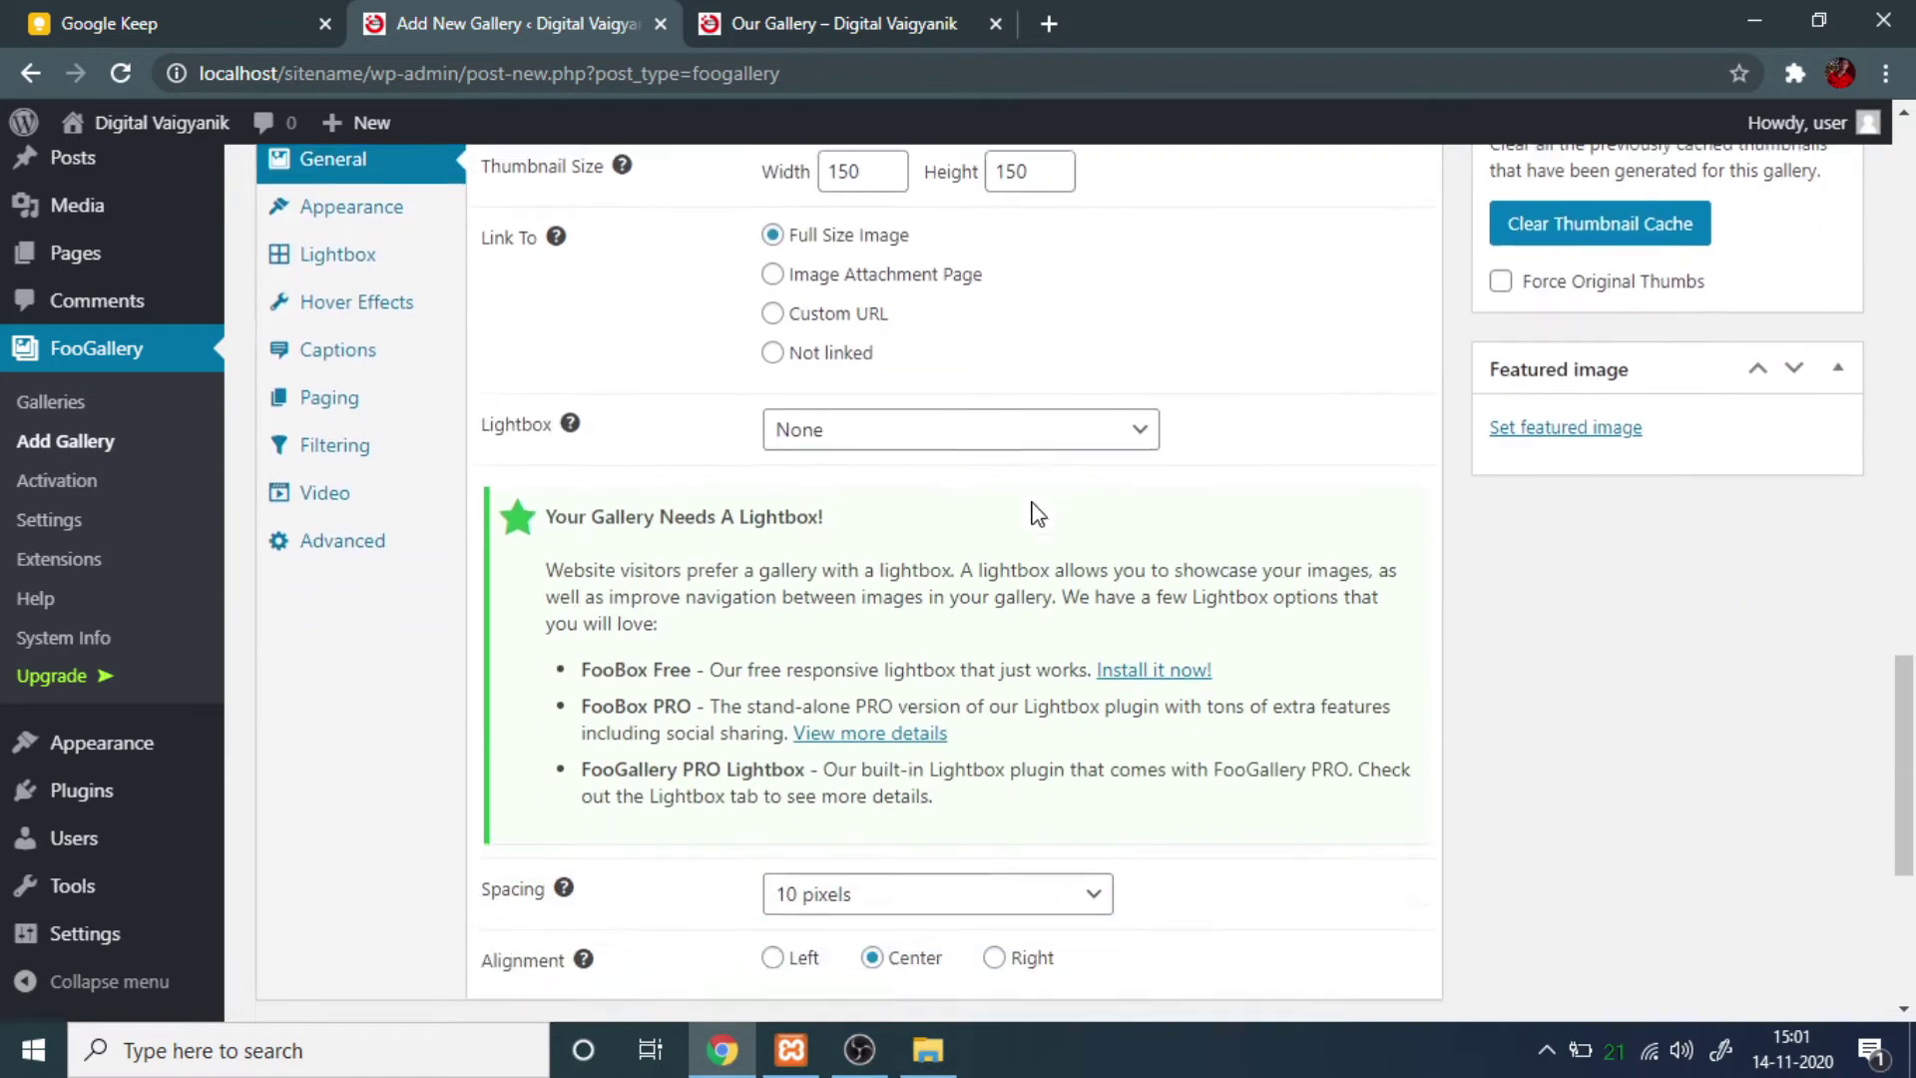
{"action": "left_click", "coordinate": [773, 346]}
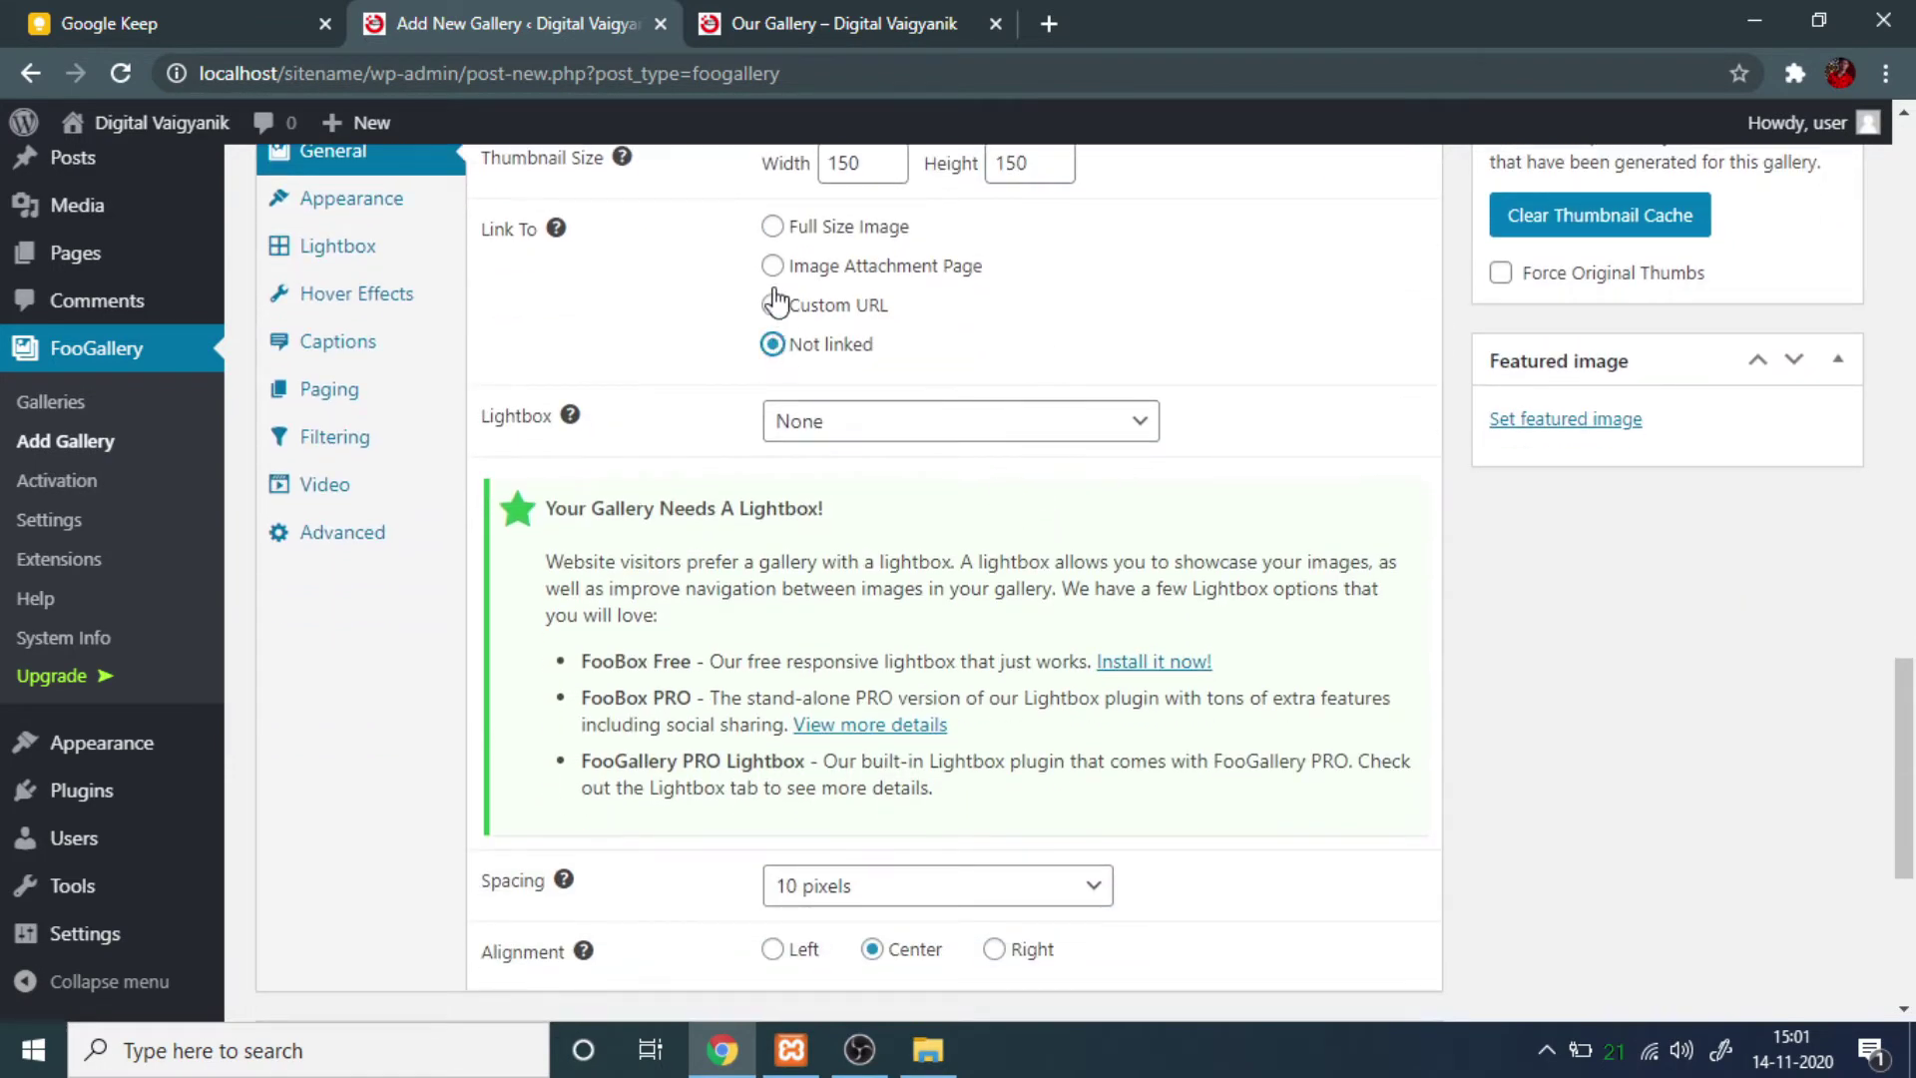
{"action": "left_click", "coordinate": [774, 229]}
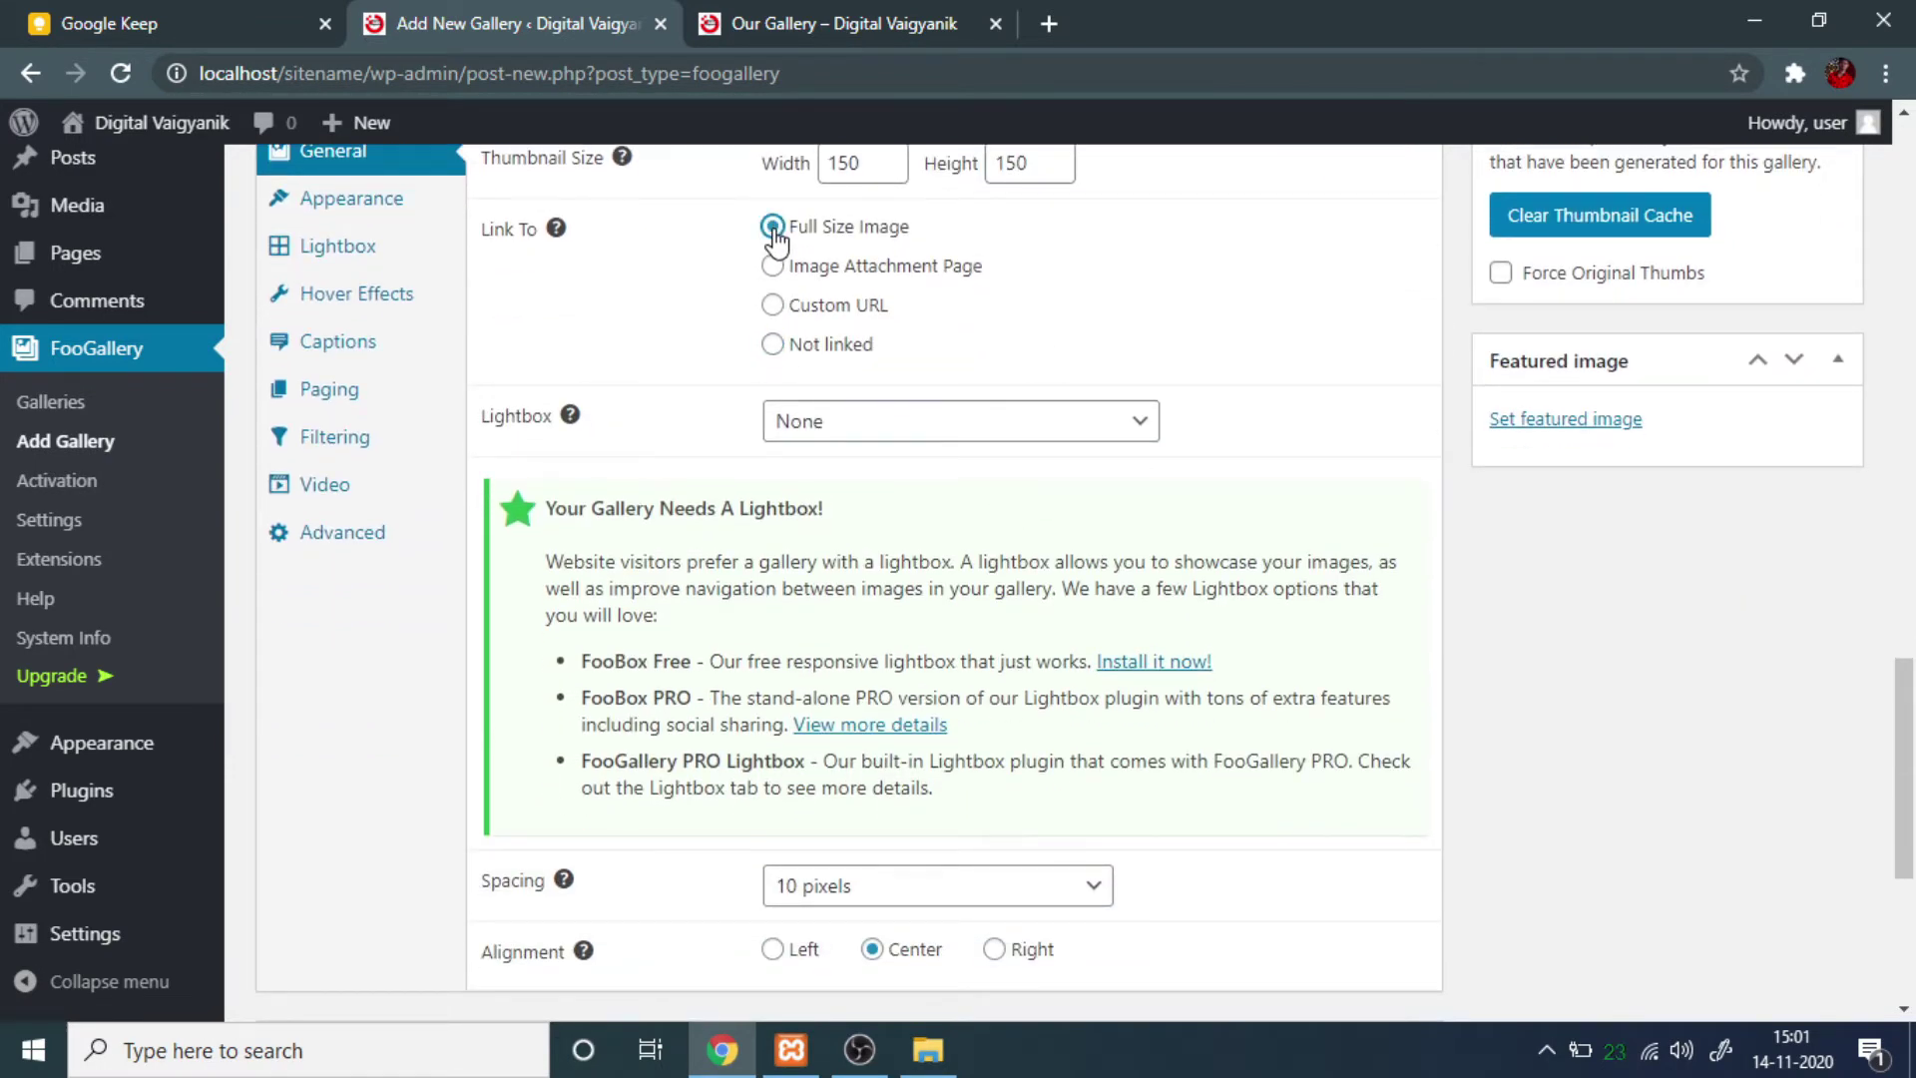
{"action": "scroll", "coordinate": [863, 284], "scroll_direction": "up", "scroll_amount": 7}
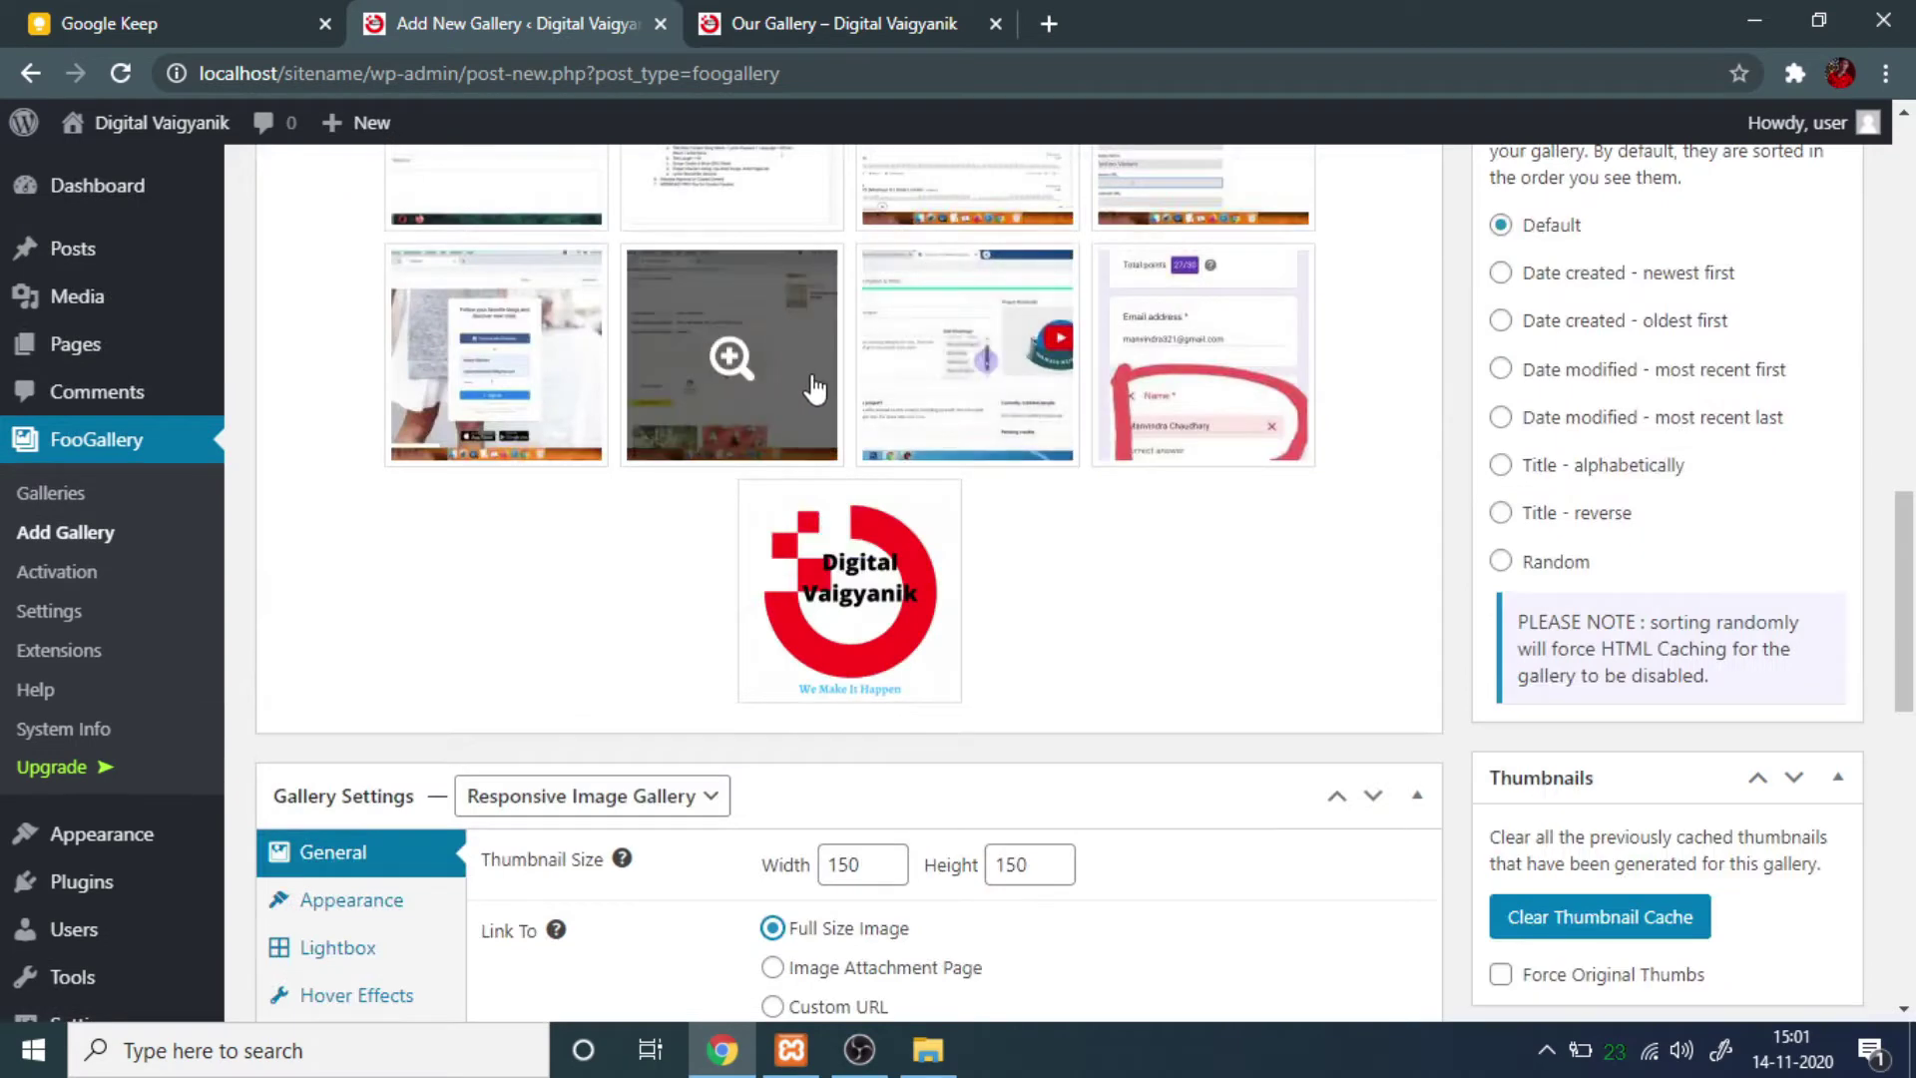
Try FooBox as the gallery's lightbox and set the lightbox back to None.
{"action": "scroll", "coordinate": [736, 316], "scroll_direction": "down", "scroll_amount": 5}
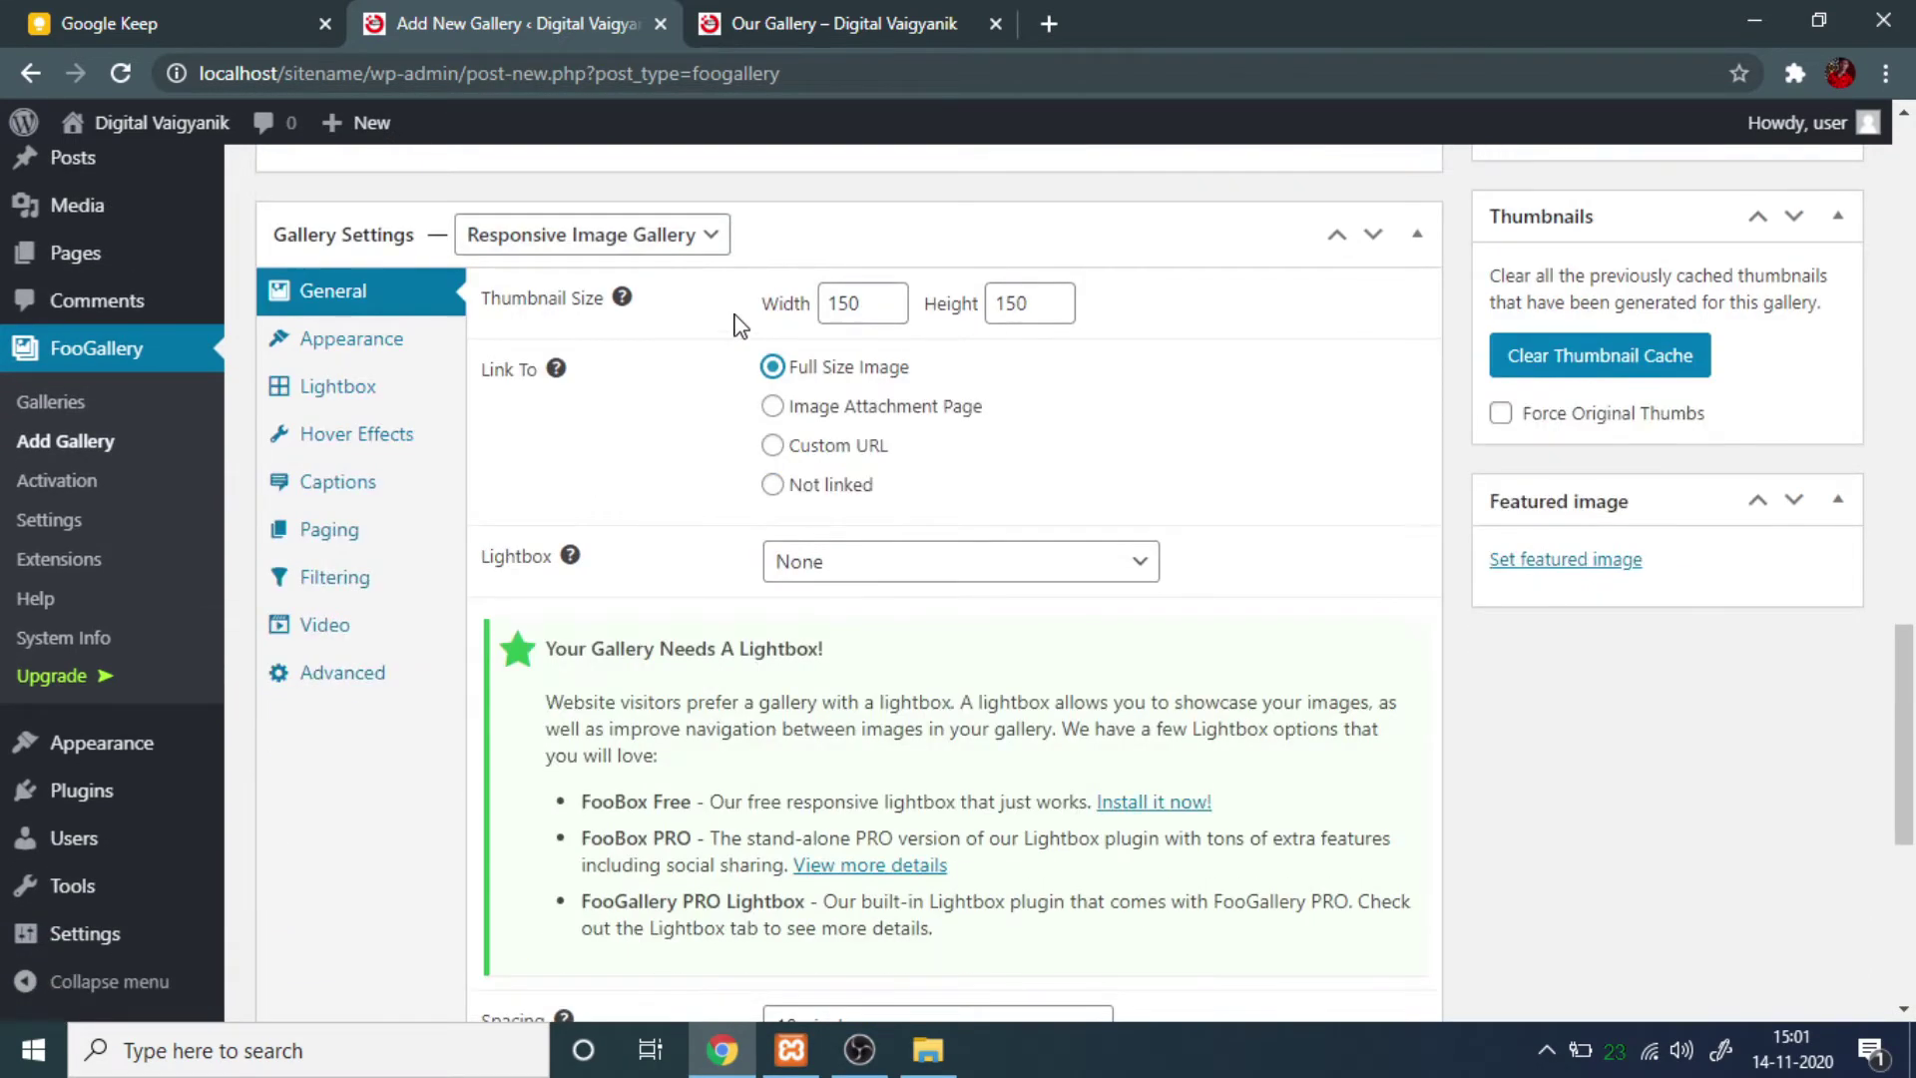
{"action": "scroll", "coordinate": [735, 319], "scroll_direction": "down", "scroll_amount": 3}
{"action": "left_click", "coordinate": [924, 282]}
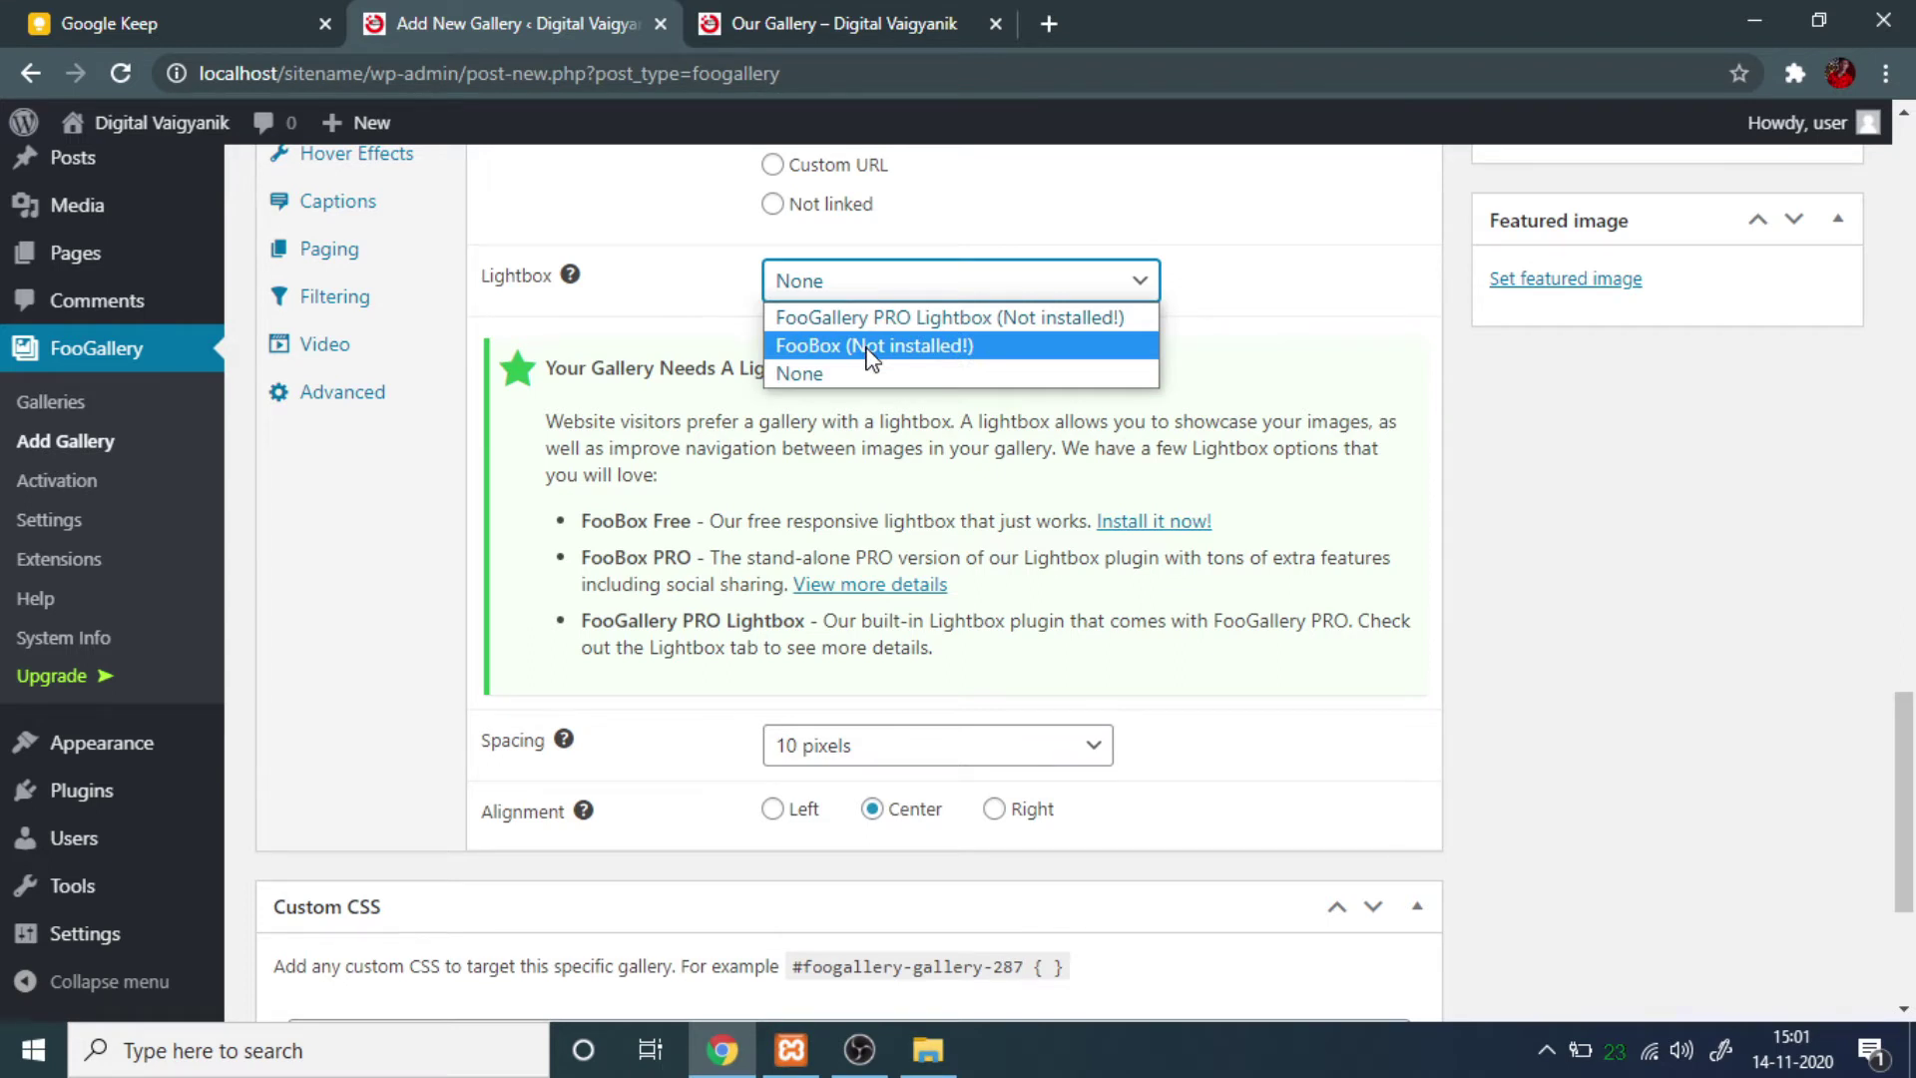
{"action": "left_click", "coordinate": [871, 346]}
{"action": "left_click", "coordinate": [957, 291]}
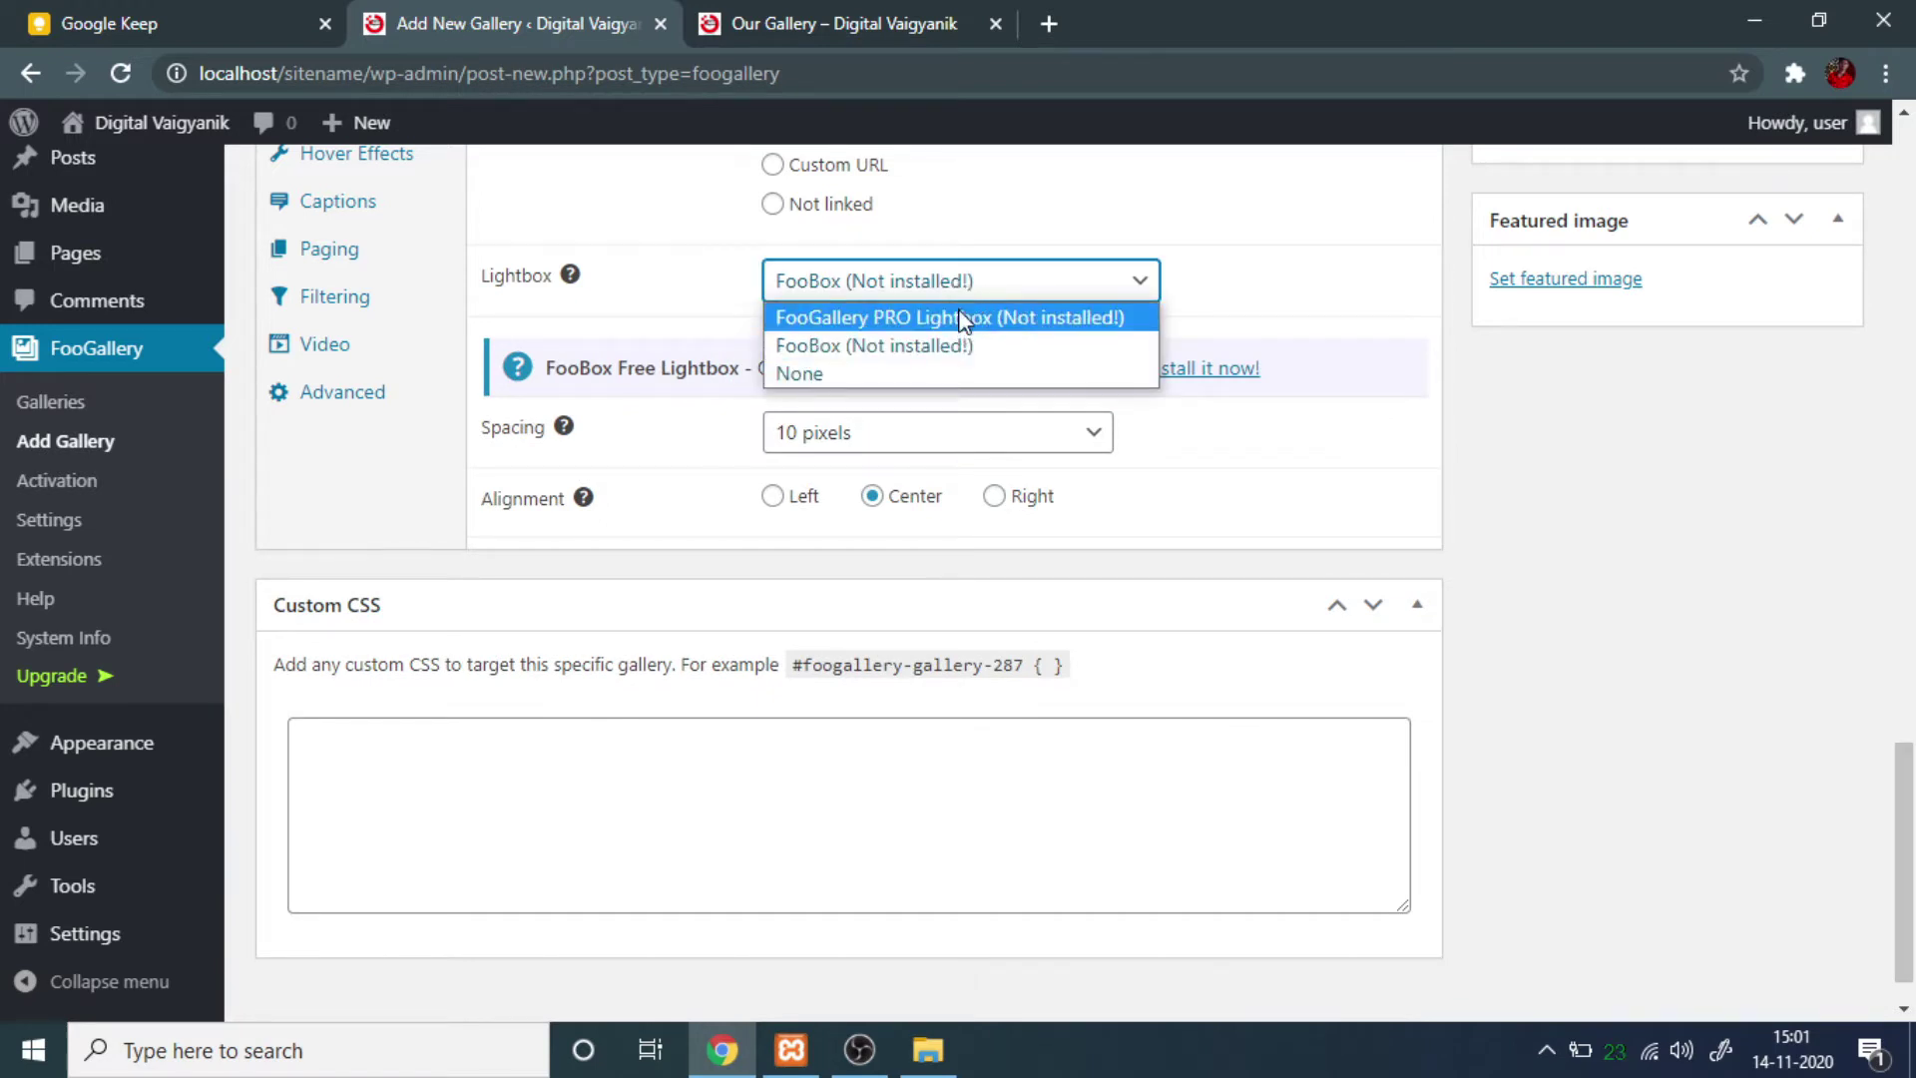
{"action": "left_click", "coordinate": [846, 375]}
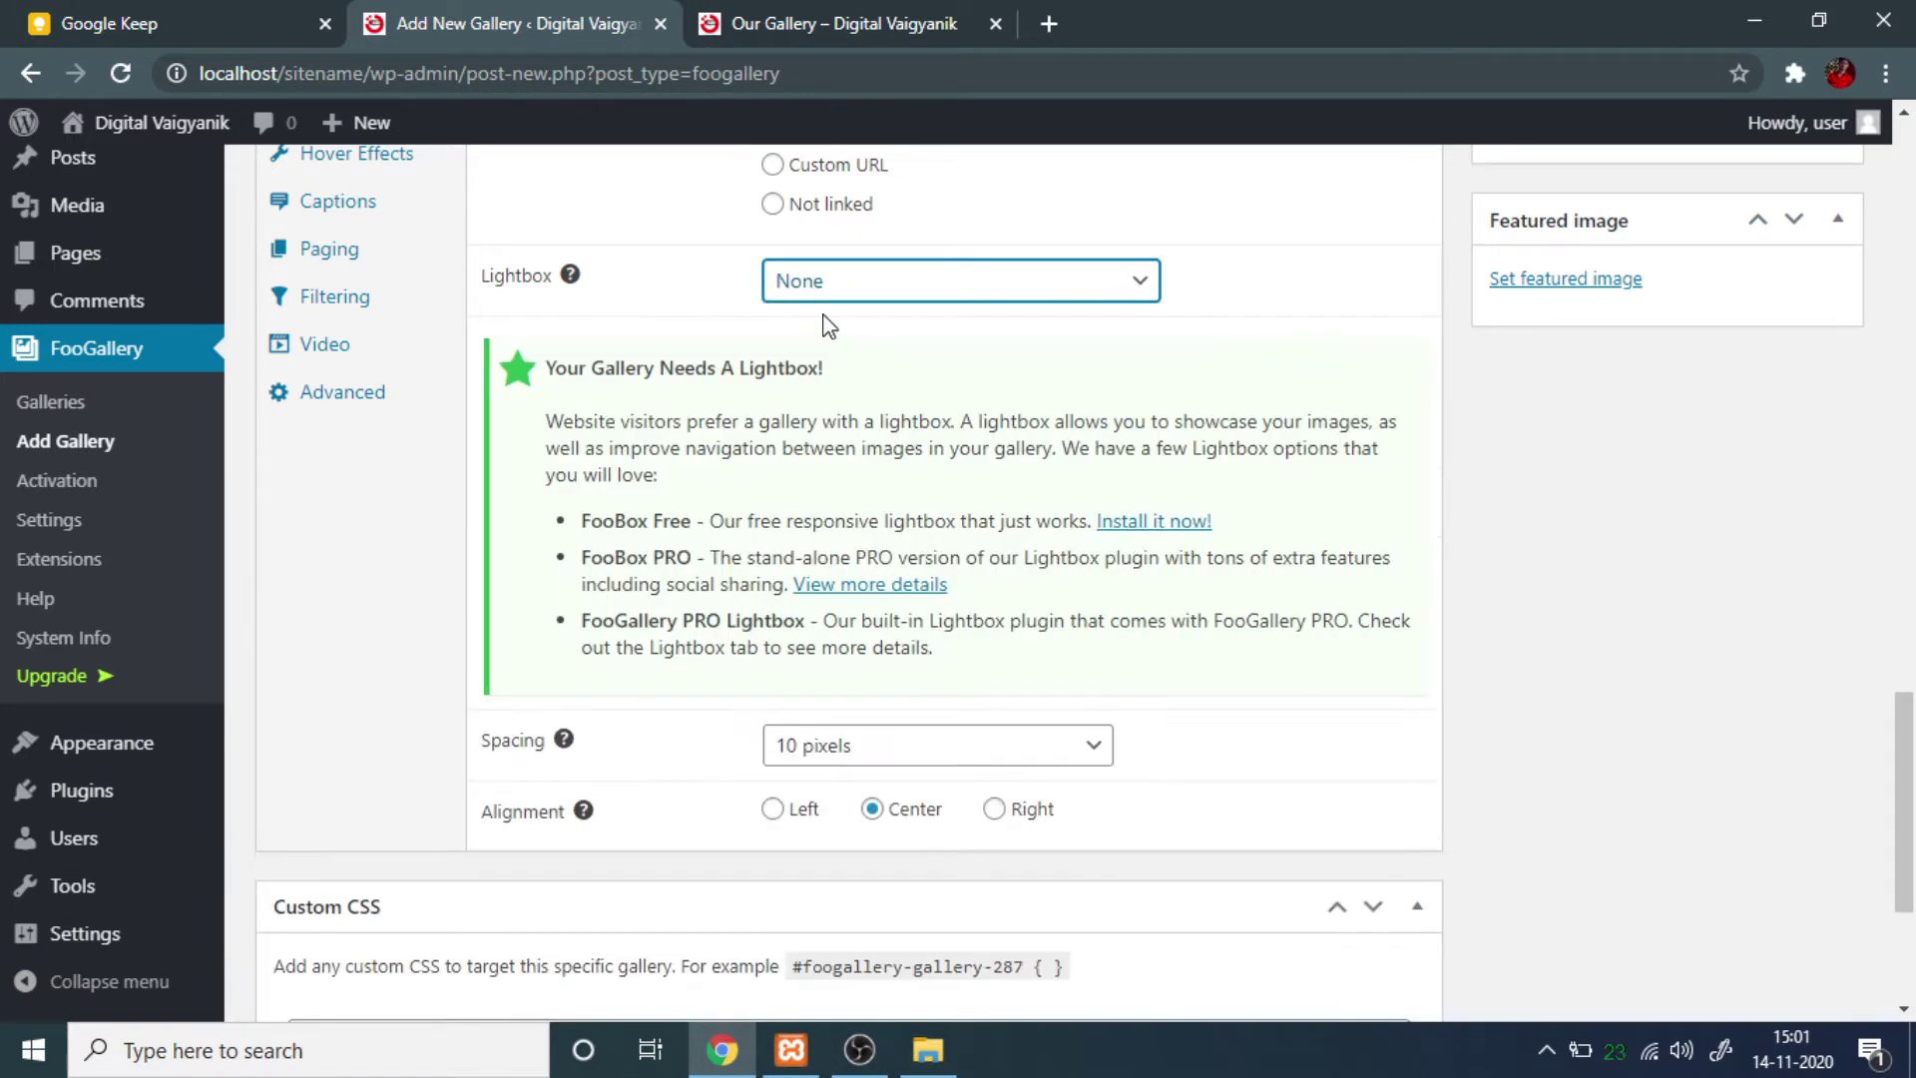
Set the gallery's thumbnail spacing to 15 pixels and check the thumbnails in the preview.
{"action": "scroll", "coordinate": [773, 359], "scroll_direction": "down", "scroll_amount": 3}
{"action": "scroll", "coordinate": [1134, 325], "scroll_direction": "up", "scroll_amount": 15}
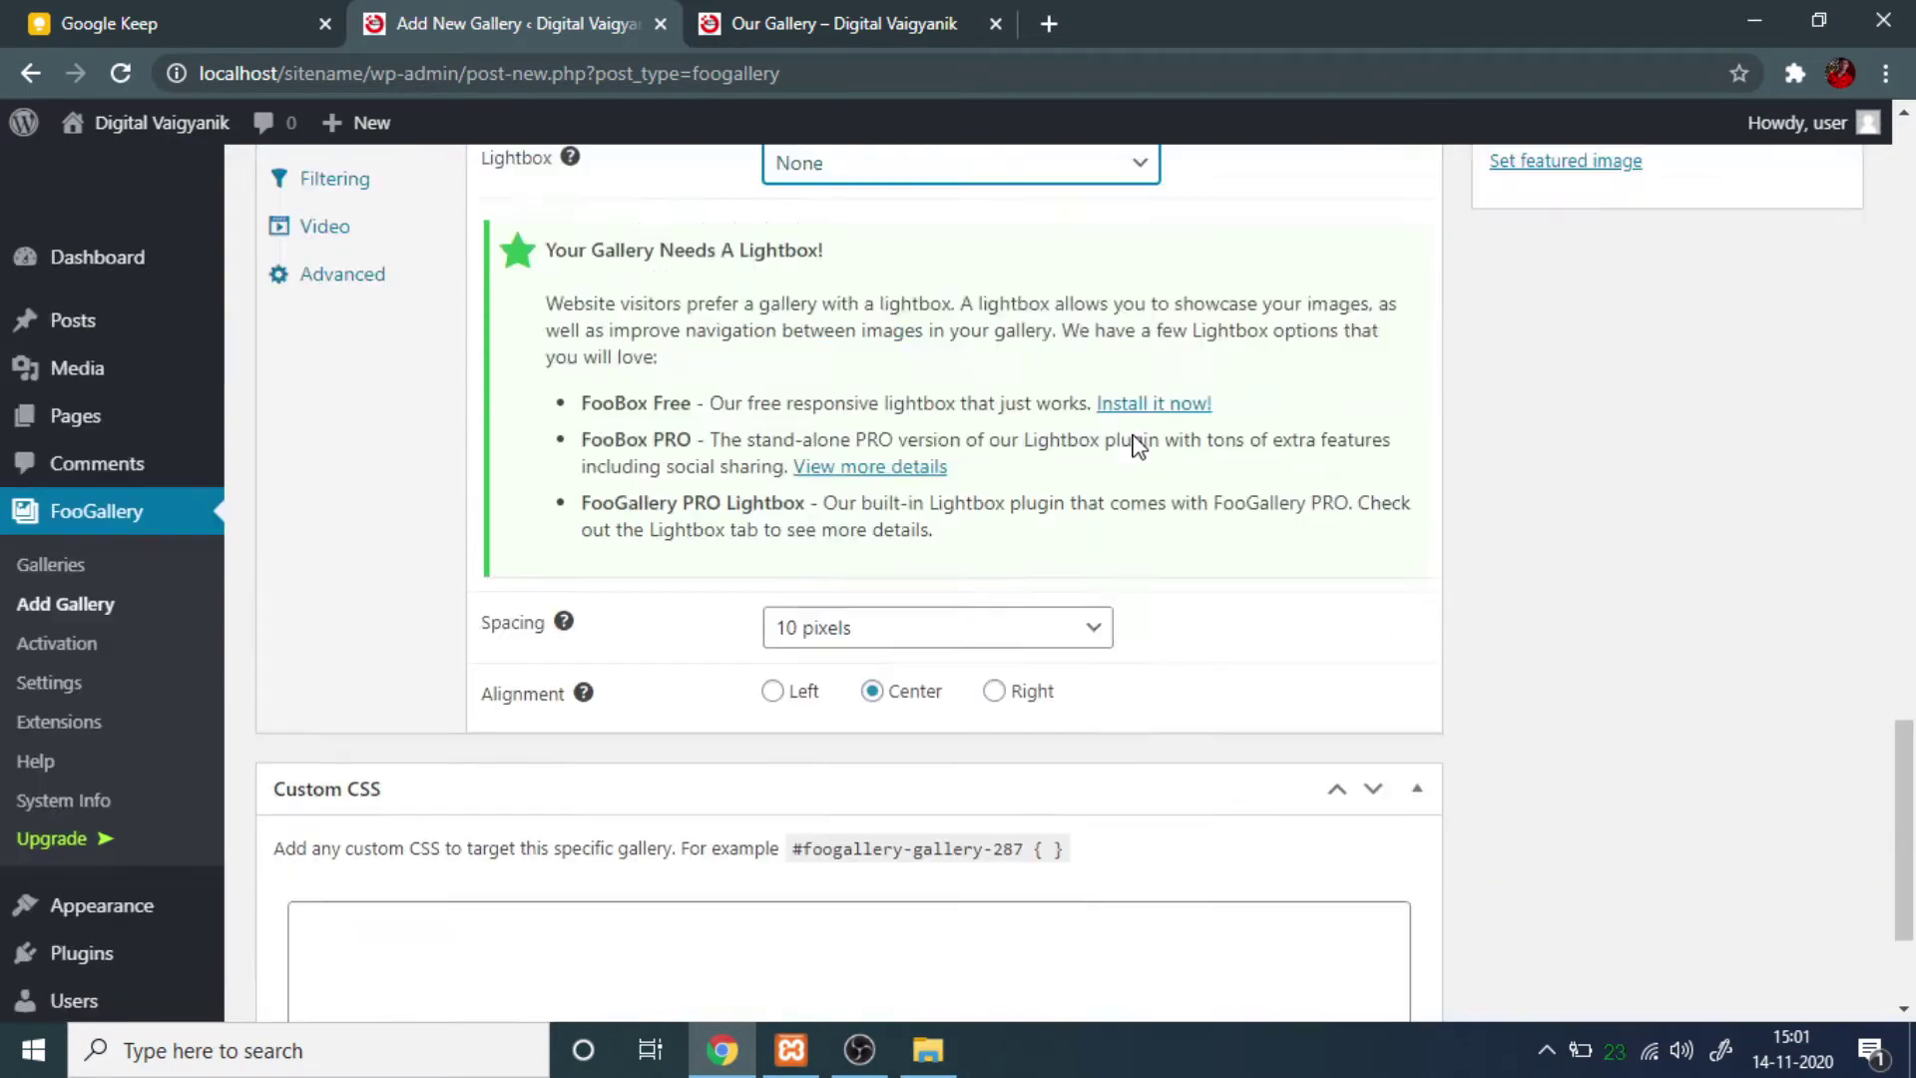
{"action": "scroll", "coordinate": [615, 739], "scroll_direction": "down", "scroll_amount": 15}
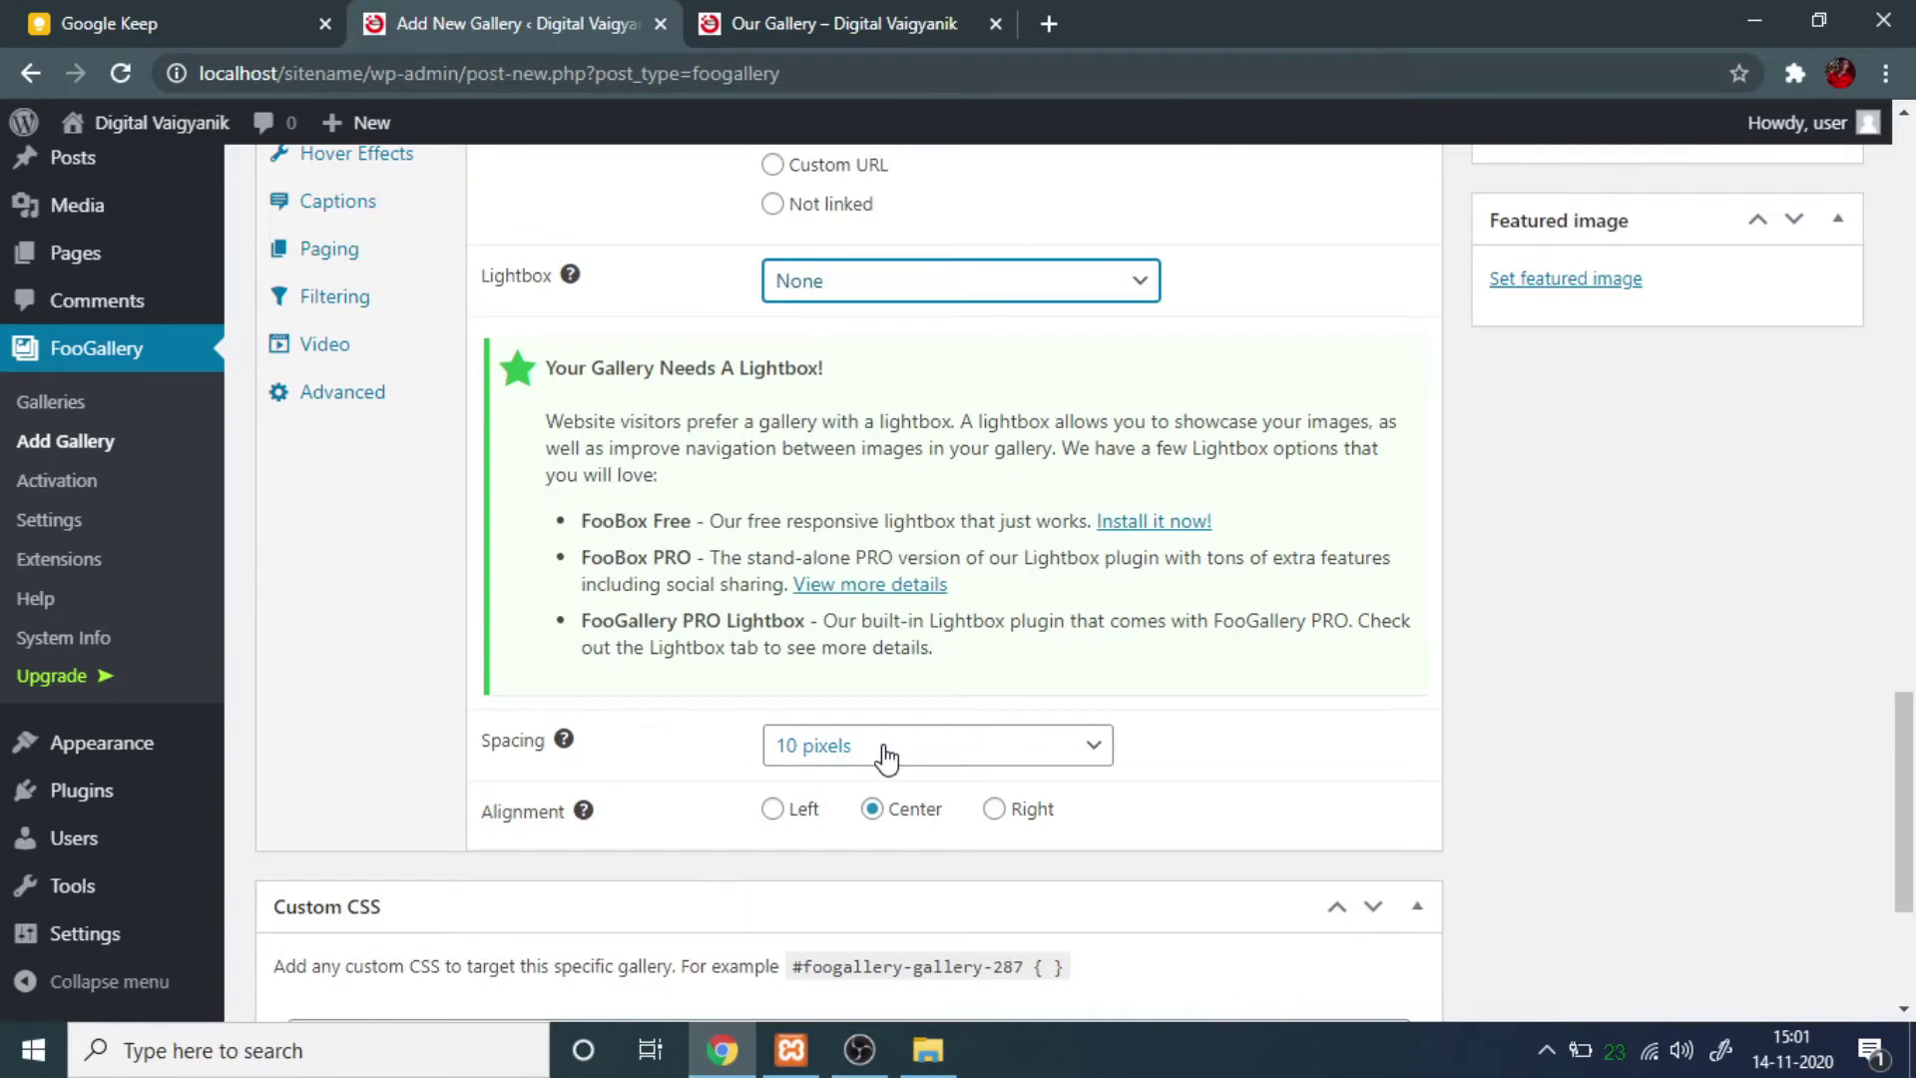
{"action": "left_click", "coordinate": [885, 748]}
{"action": "left_click", "coordinate": [845, 870]}
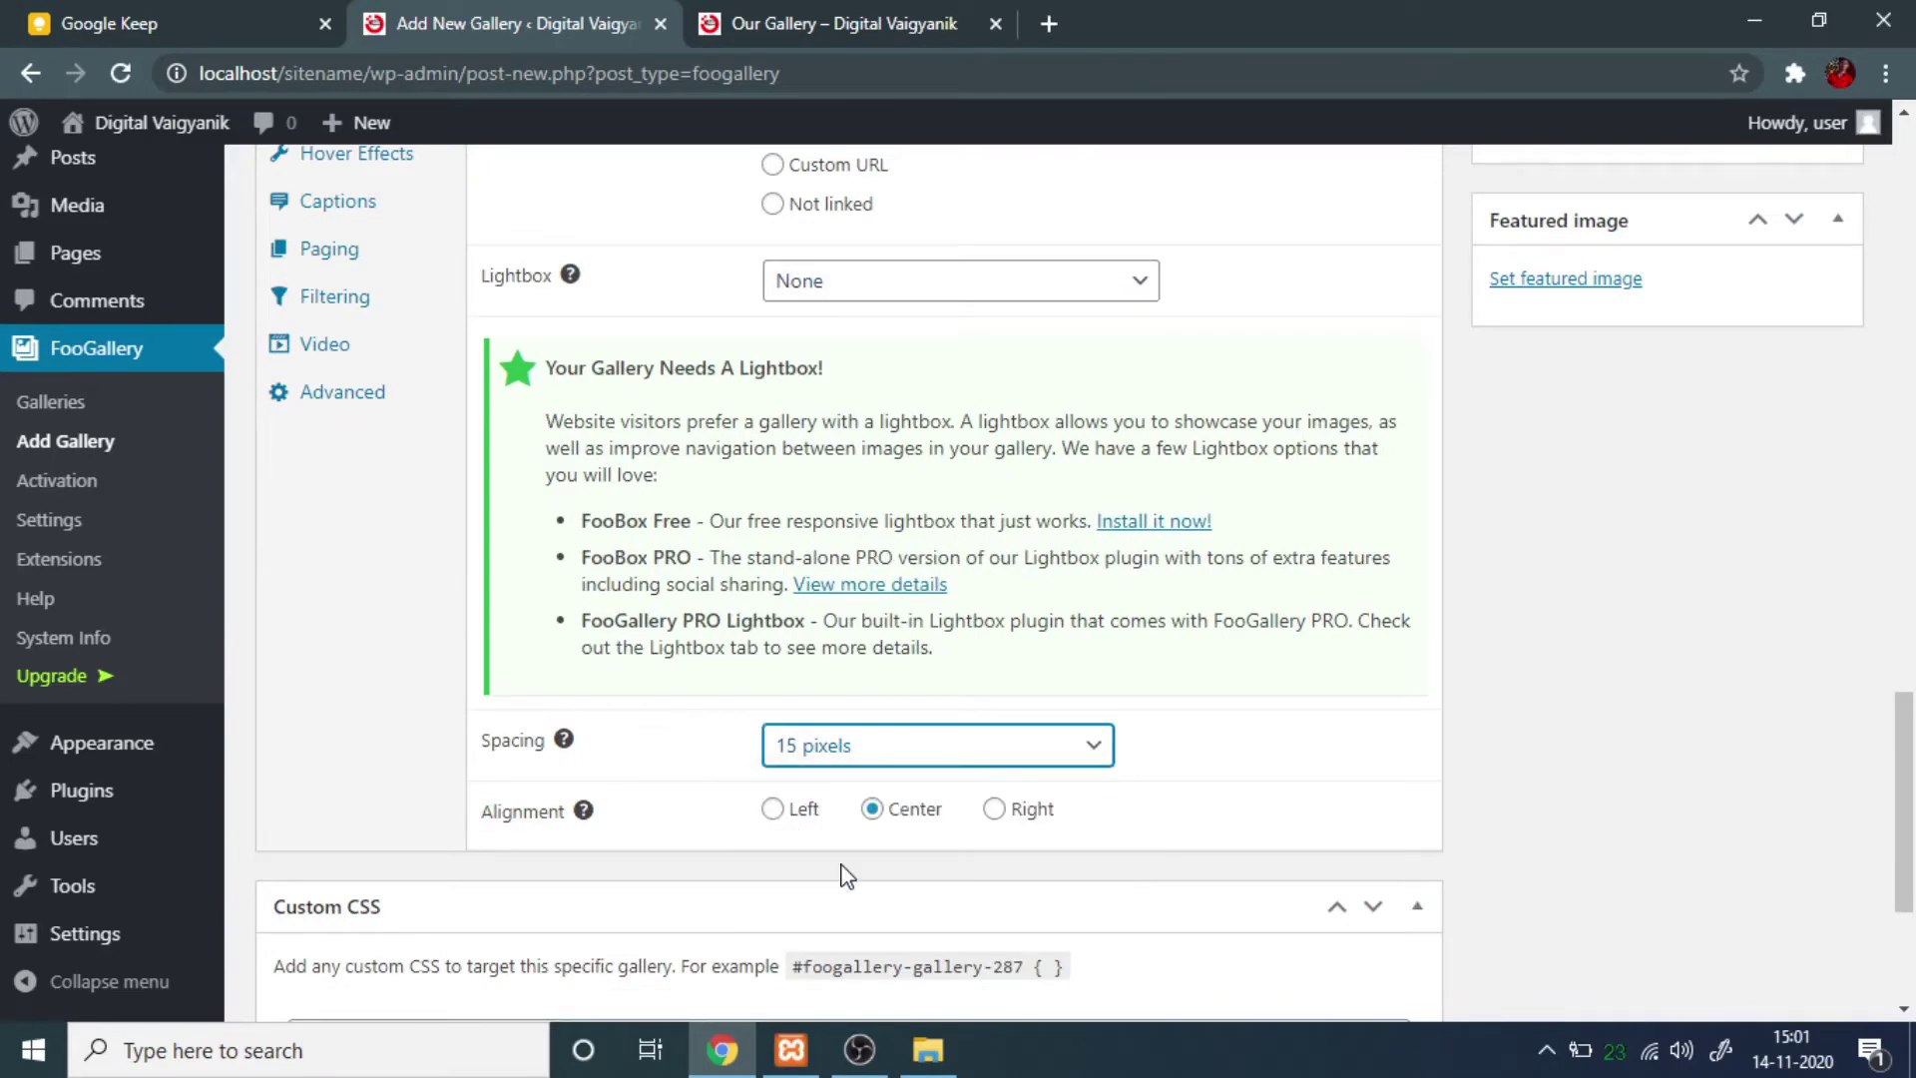
{"action": "scroll", "coordinate": [928, 782], "scroll_direction": "up", "scroll_amount": 10}
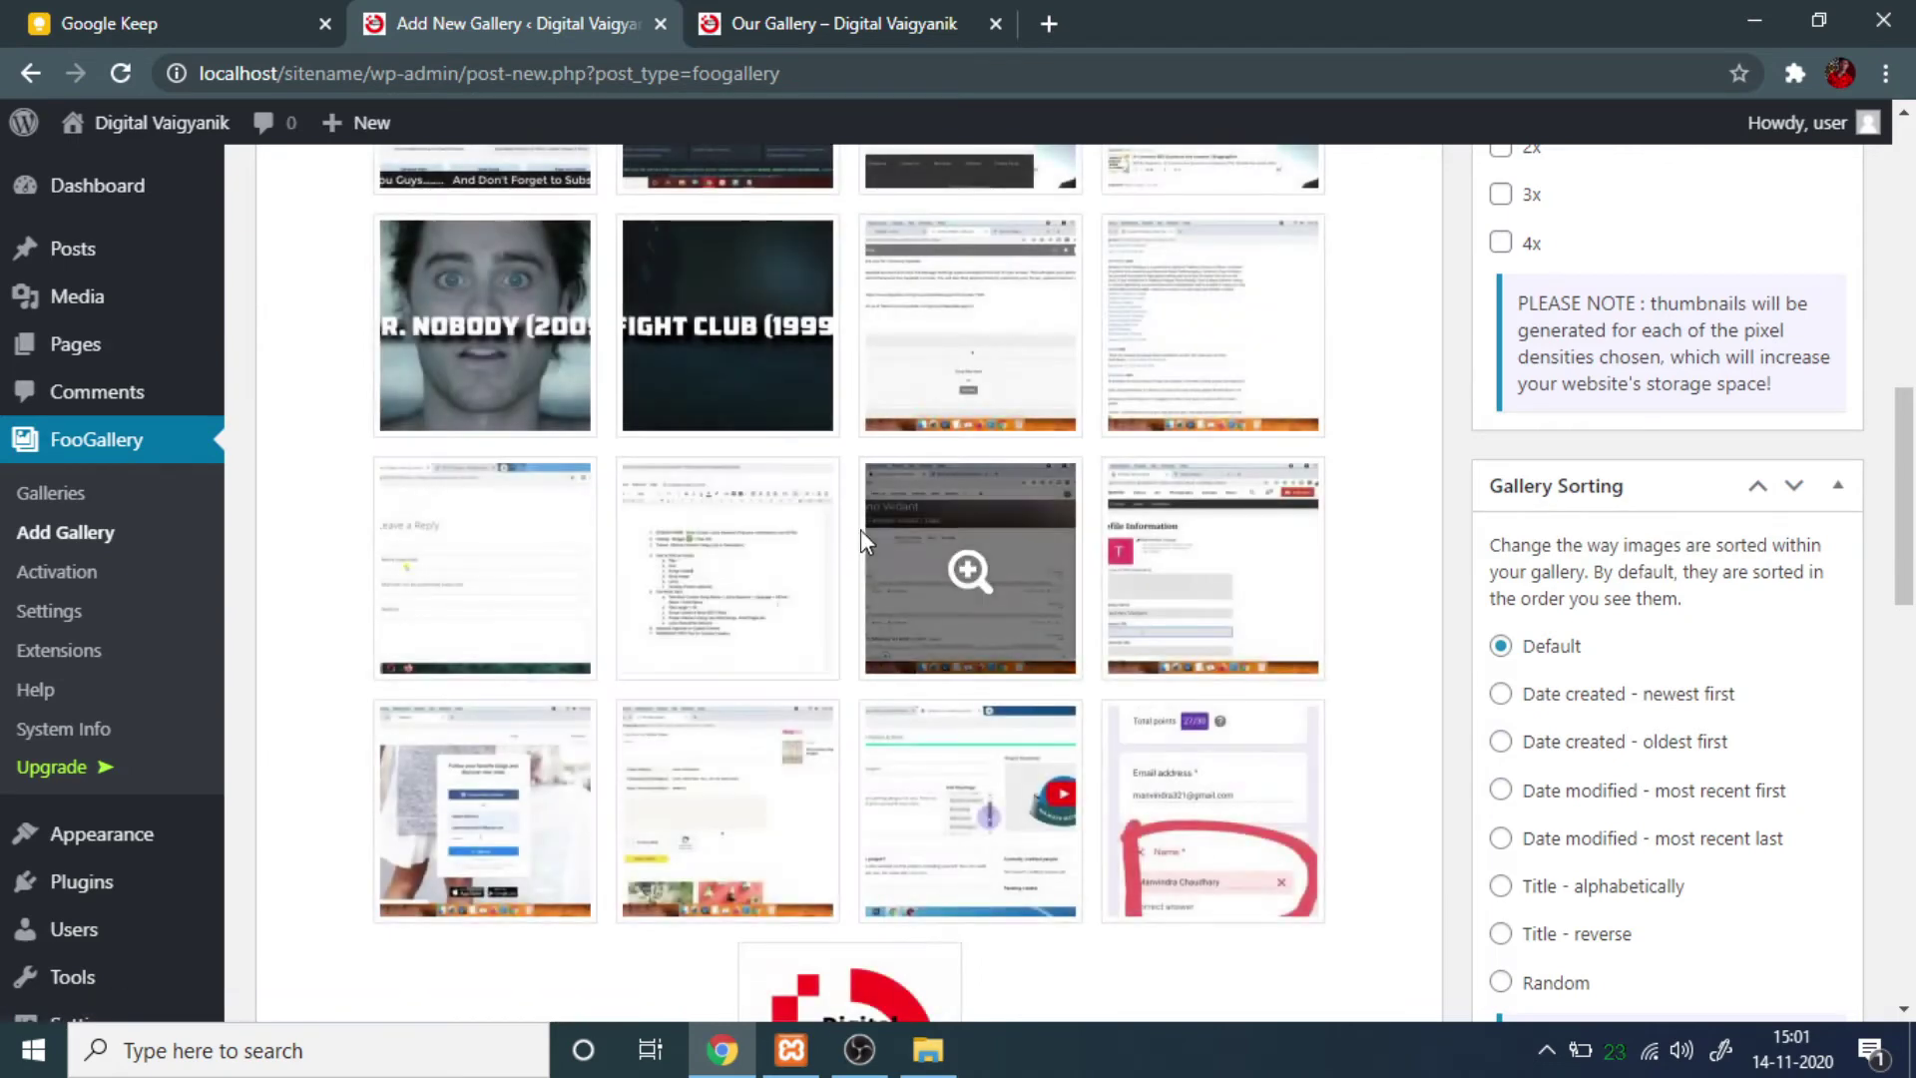
{"action": "scroll", "coordinate": [888, 545], "scroll_direction": "down", "scroll_amount": 10}
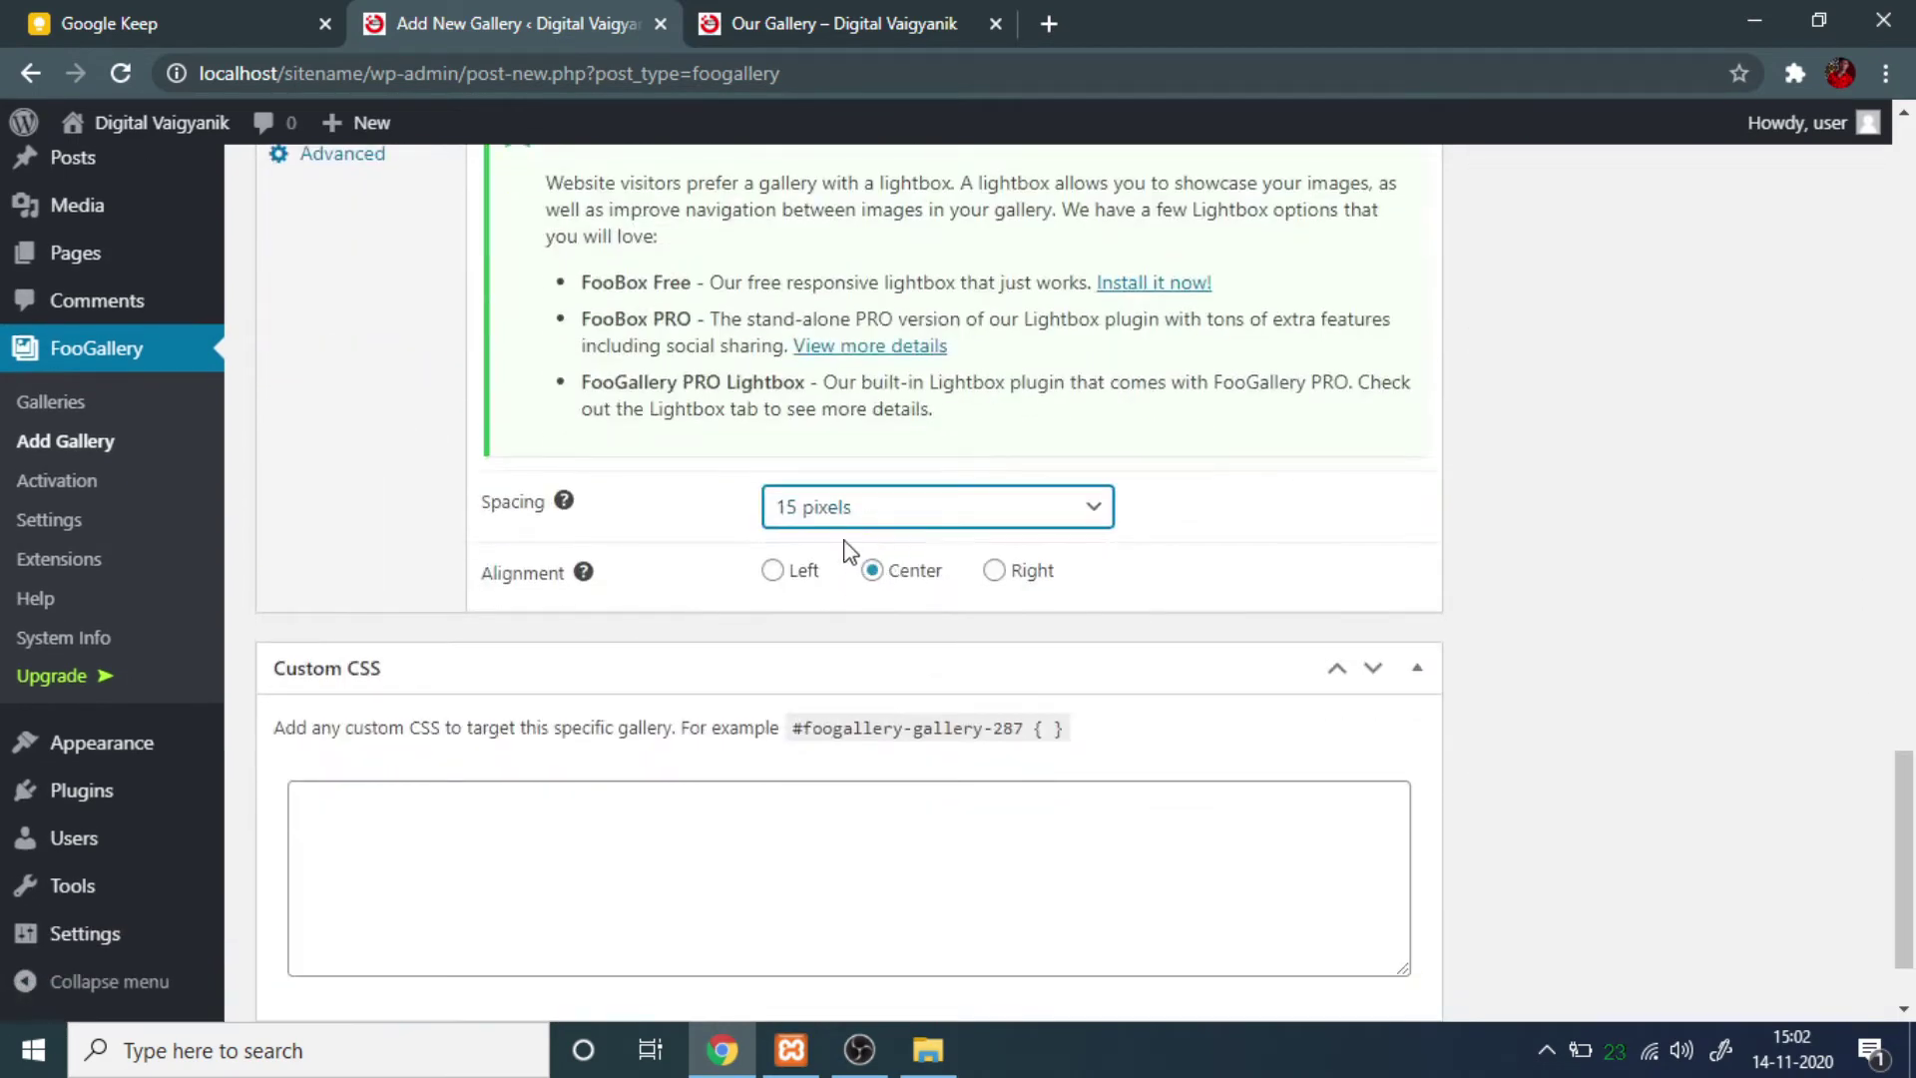
Set the gallery's thumbnail spacing to 5 pixels and check the thumbnail layout in the preview.
{"action": "left_click", "coordinate": [850, 511]}
{"action": "left_click", "coordinate": [838, 570]}
{"action": "scroll", "coordinate": [612, 463], "scroll_direction": "up", "scroll_amount": 10}
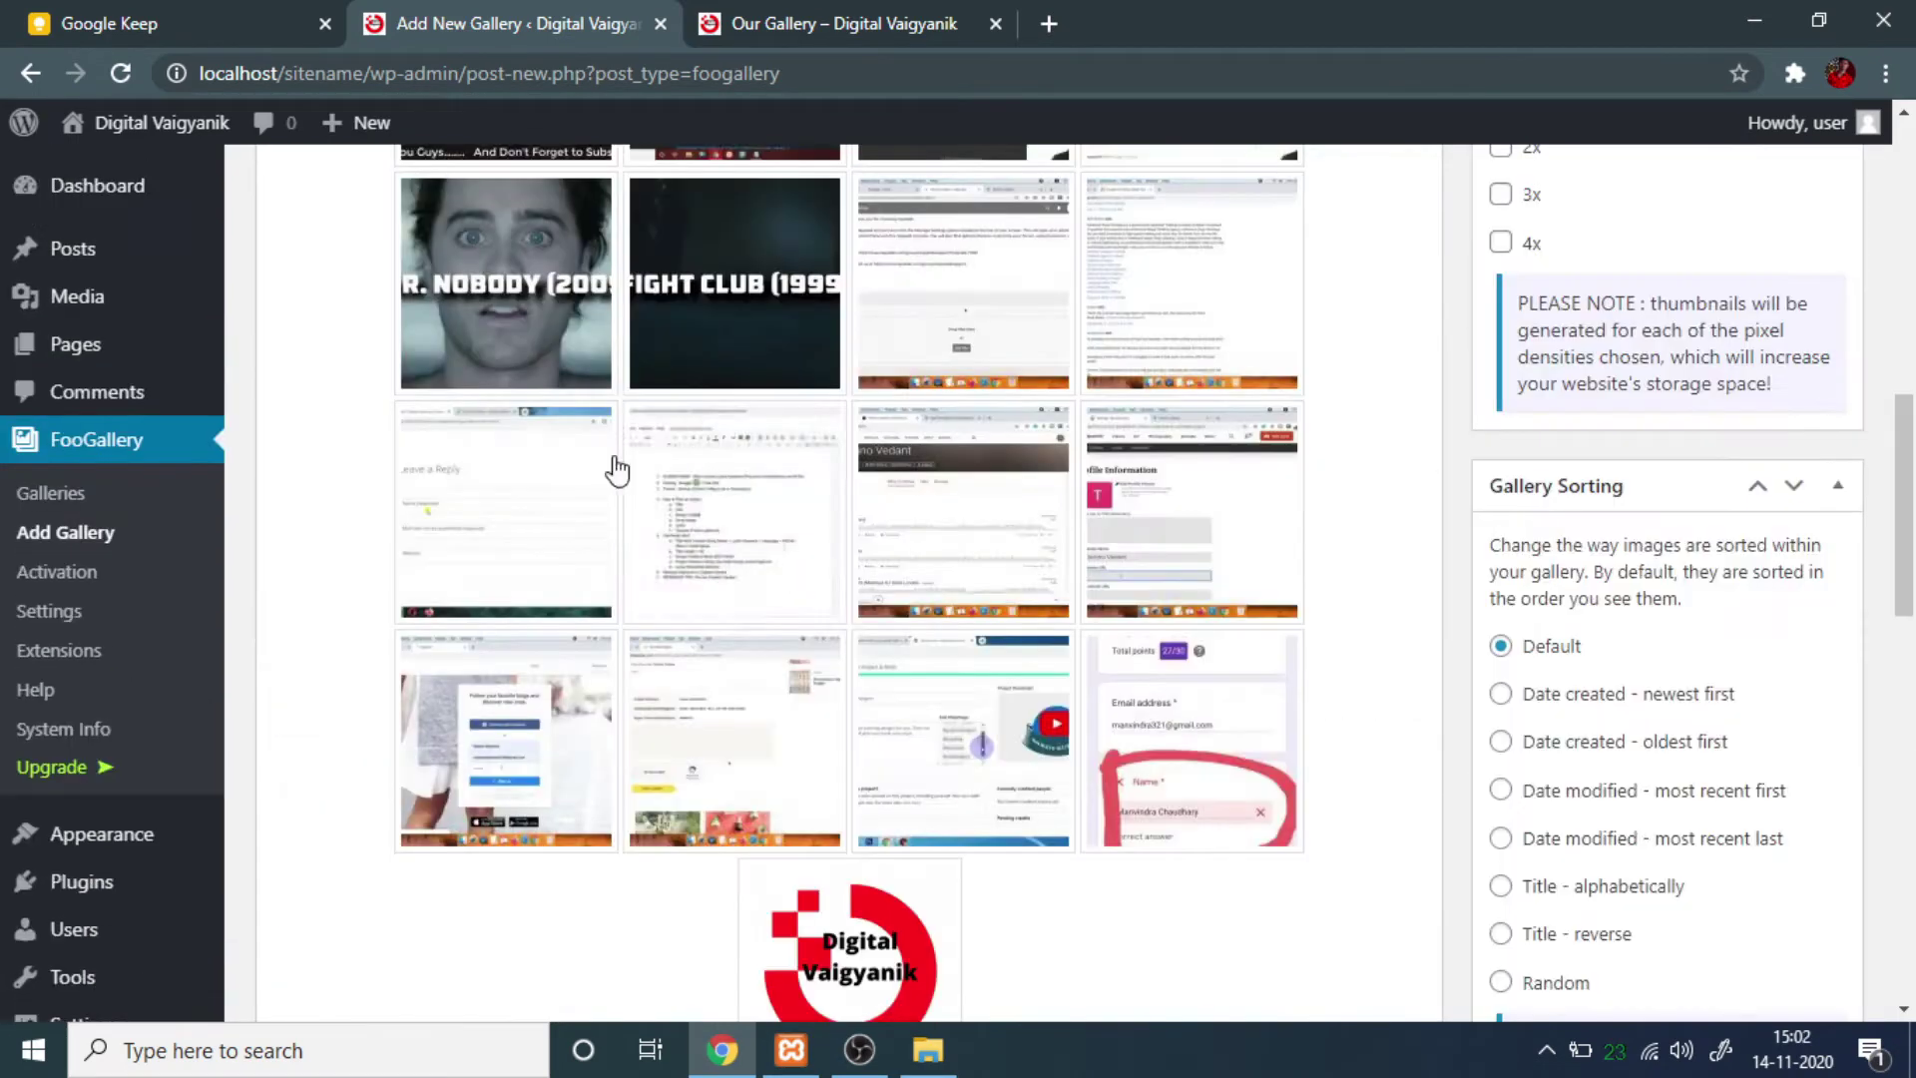
{"action": "scroll", "coordinate": [795, 494], "scroll_direction": "down", "scroll_amount": 3}
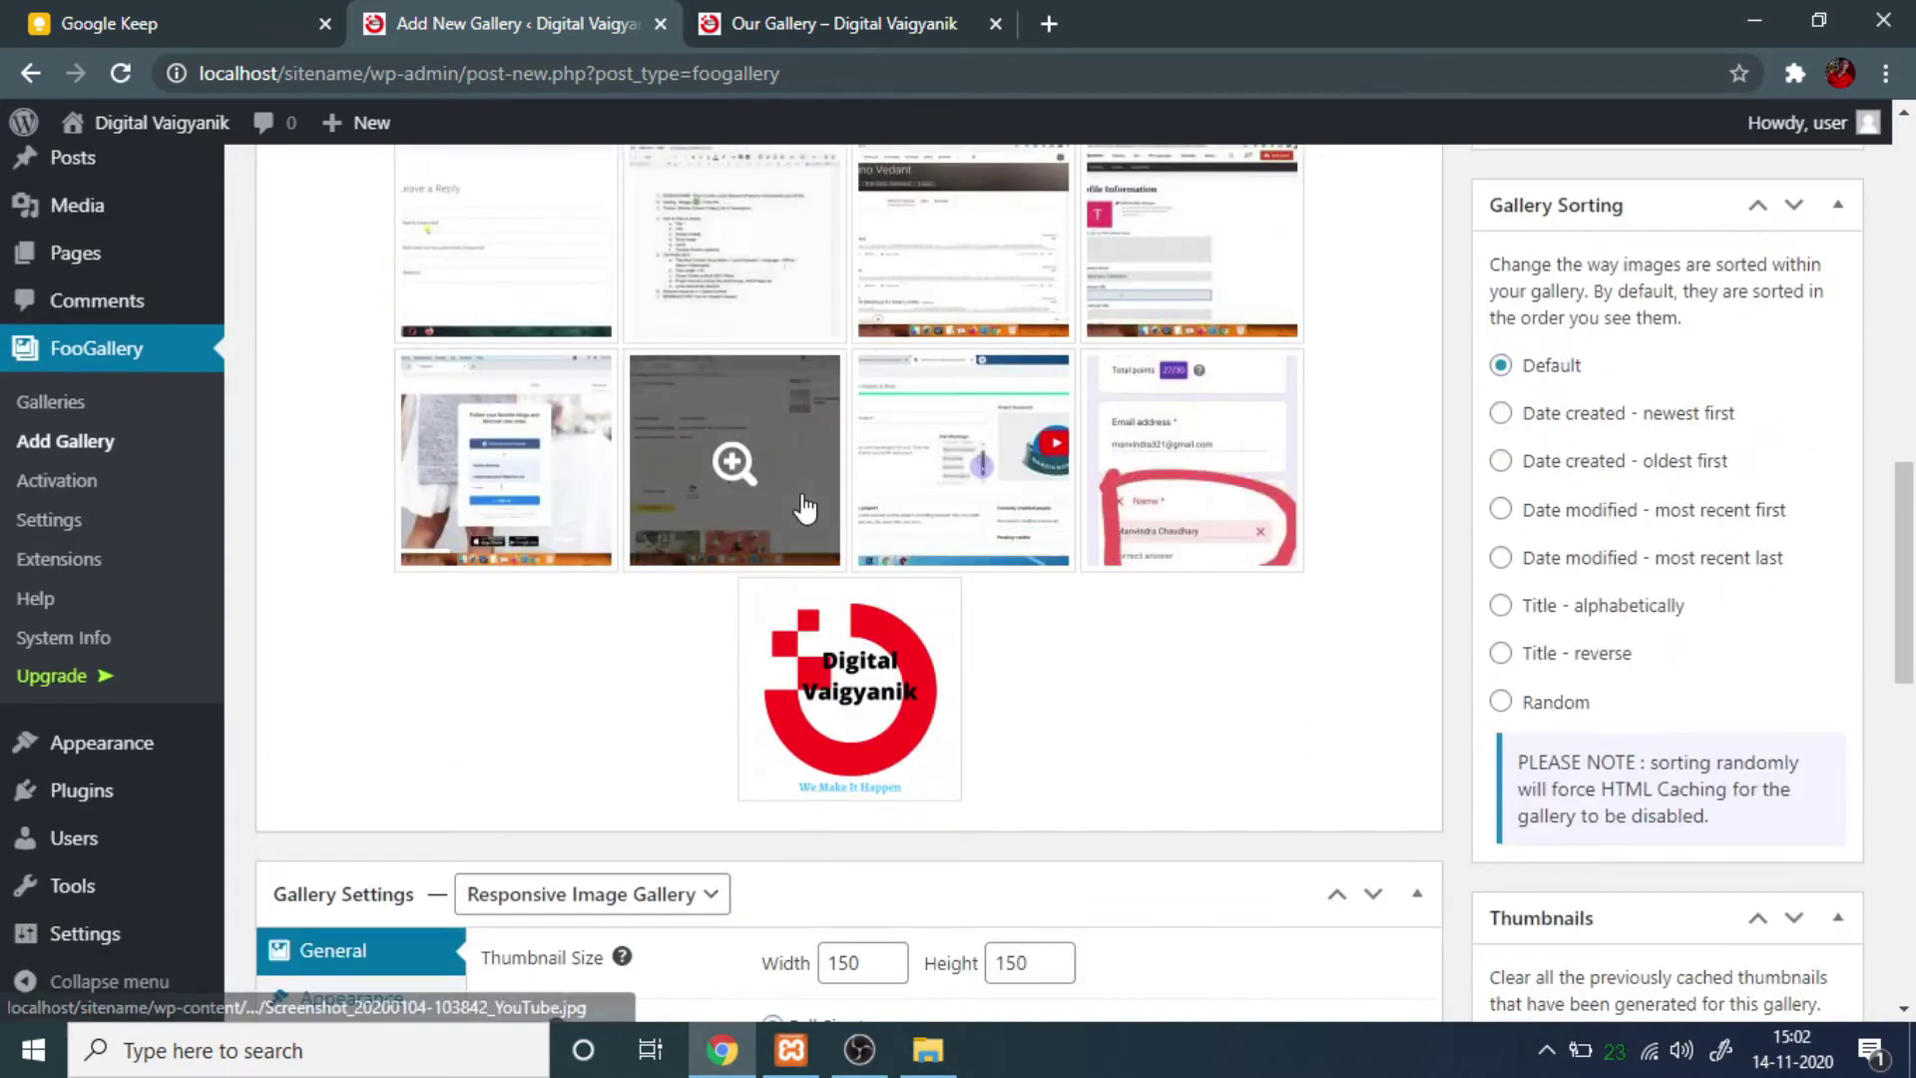
{"action": "scroll", "coordinate": [797, 483], "scroll_direction": "down", "scroll_amount": 6}
{"action": "scroll", "coordinate": [878, 469], "scroll_direction": "down", "scroll_amount": 9}
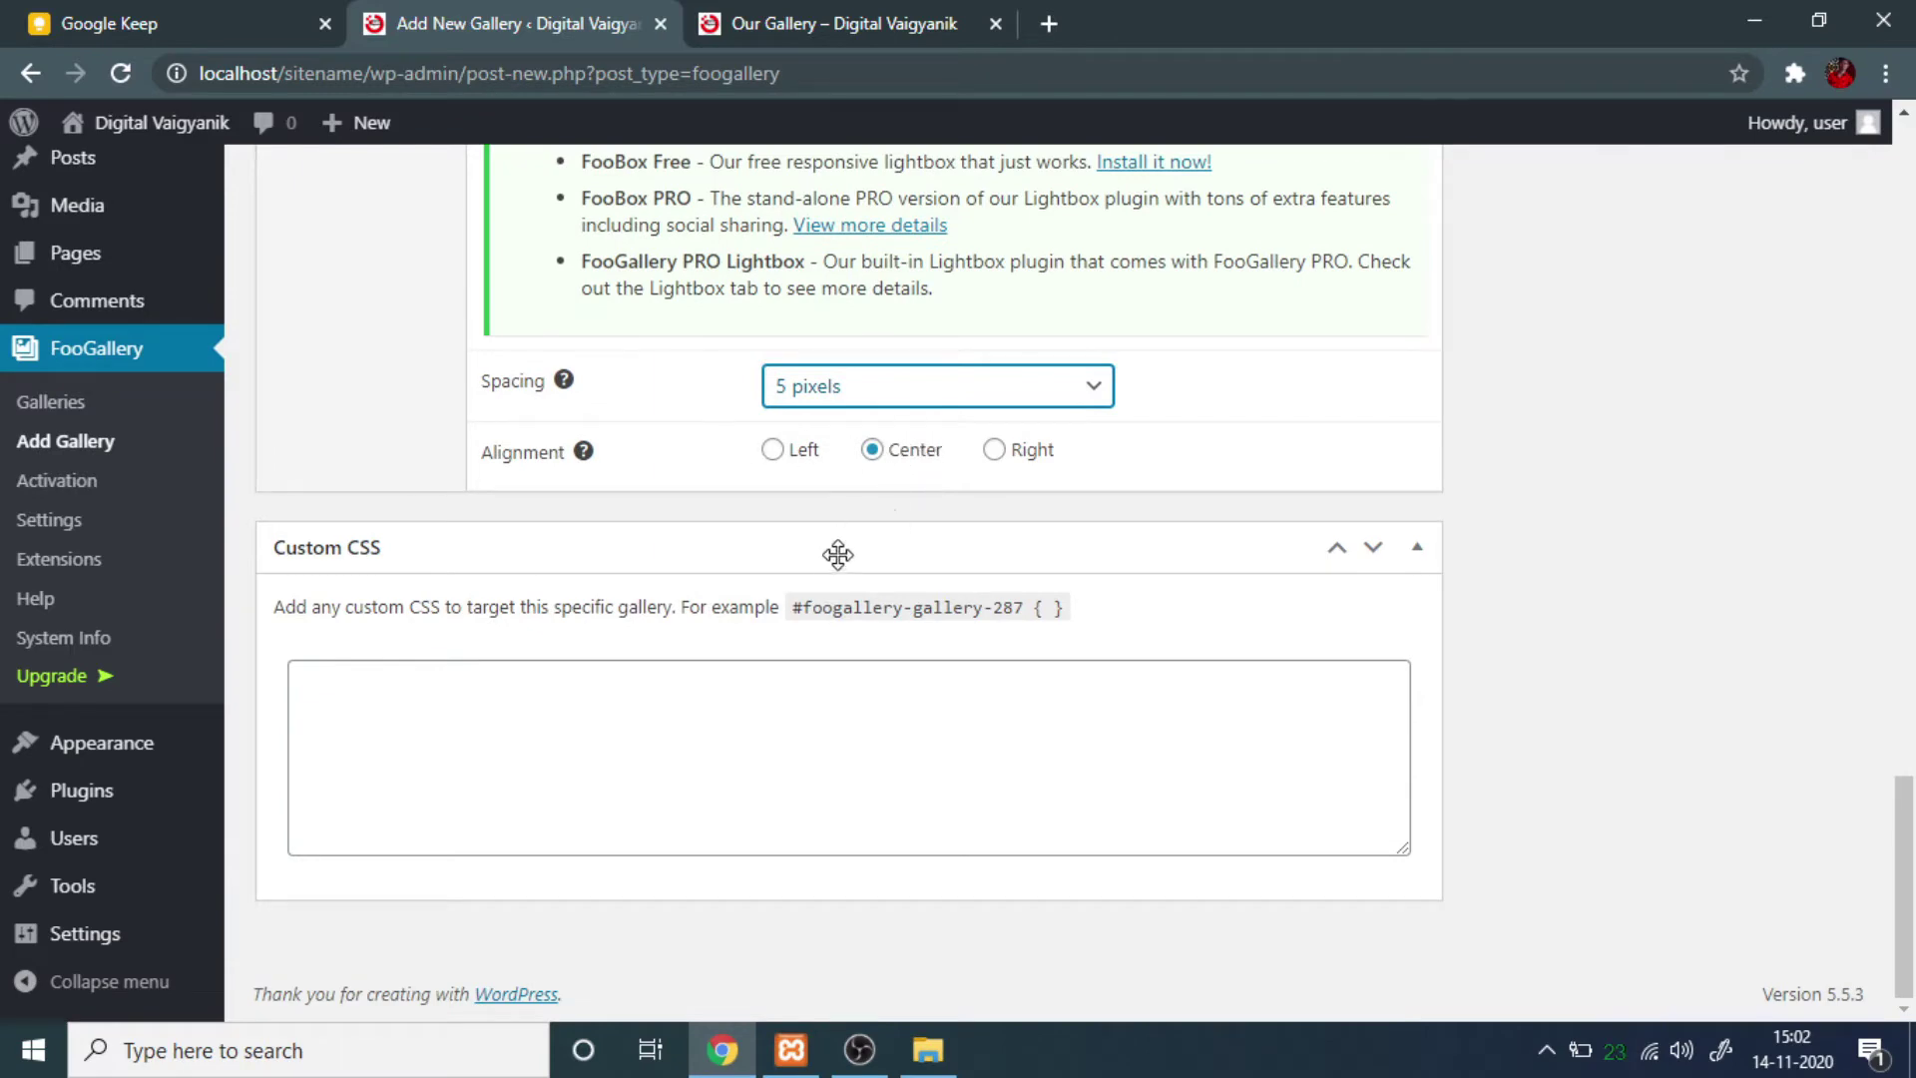
Copy the gallery shortcode [foogallery id="287"] and publish the gallery.
{"action": "scroll", "coordinate": [846, 539], "scroll_direction": "up", "scroll_amount": 15}
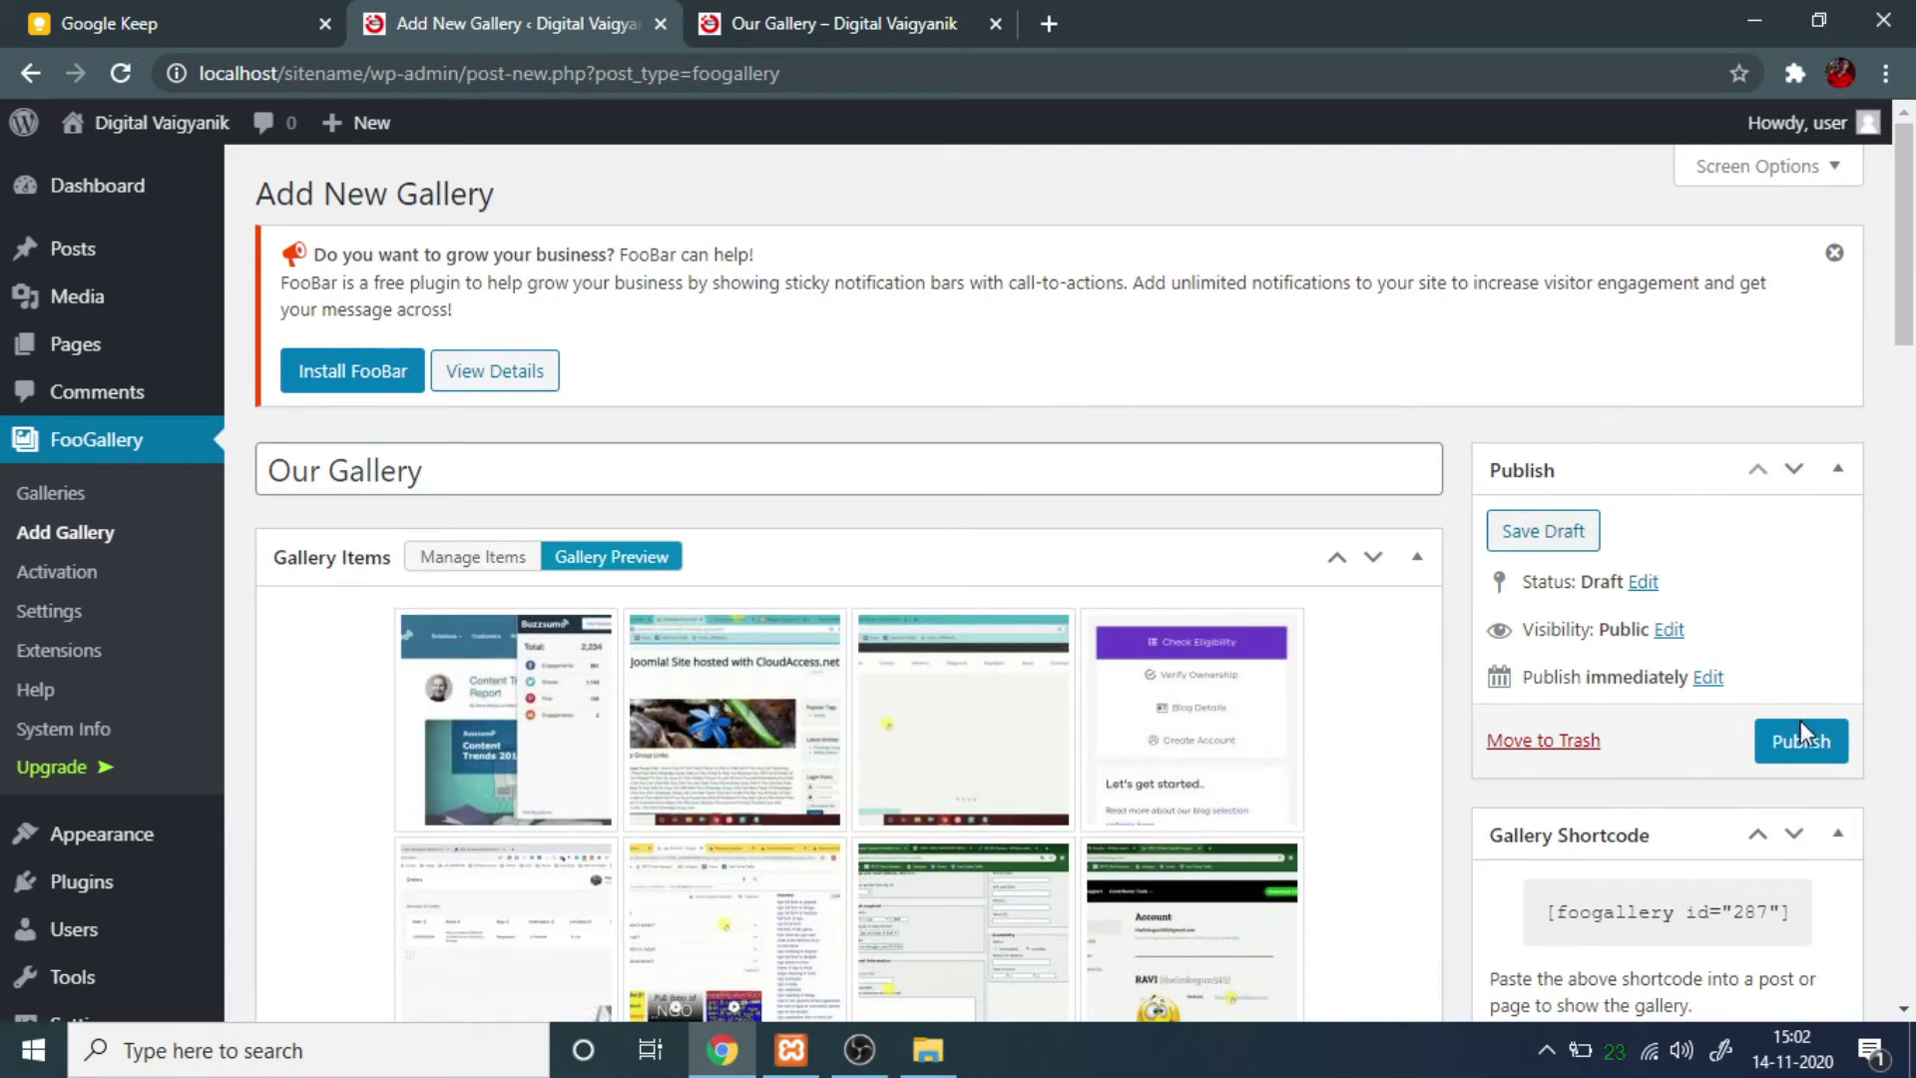
{"action": "scroll", "coordinate": [1577, 509], "scroll_direction": "down", "scroll_amount": 3}
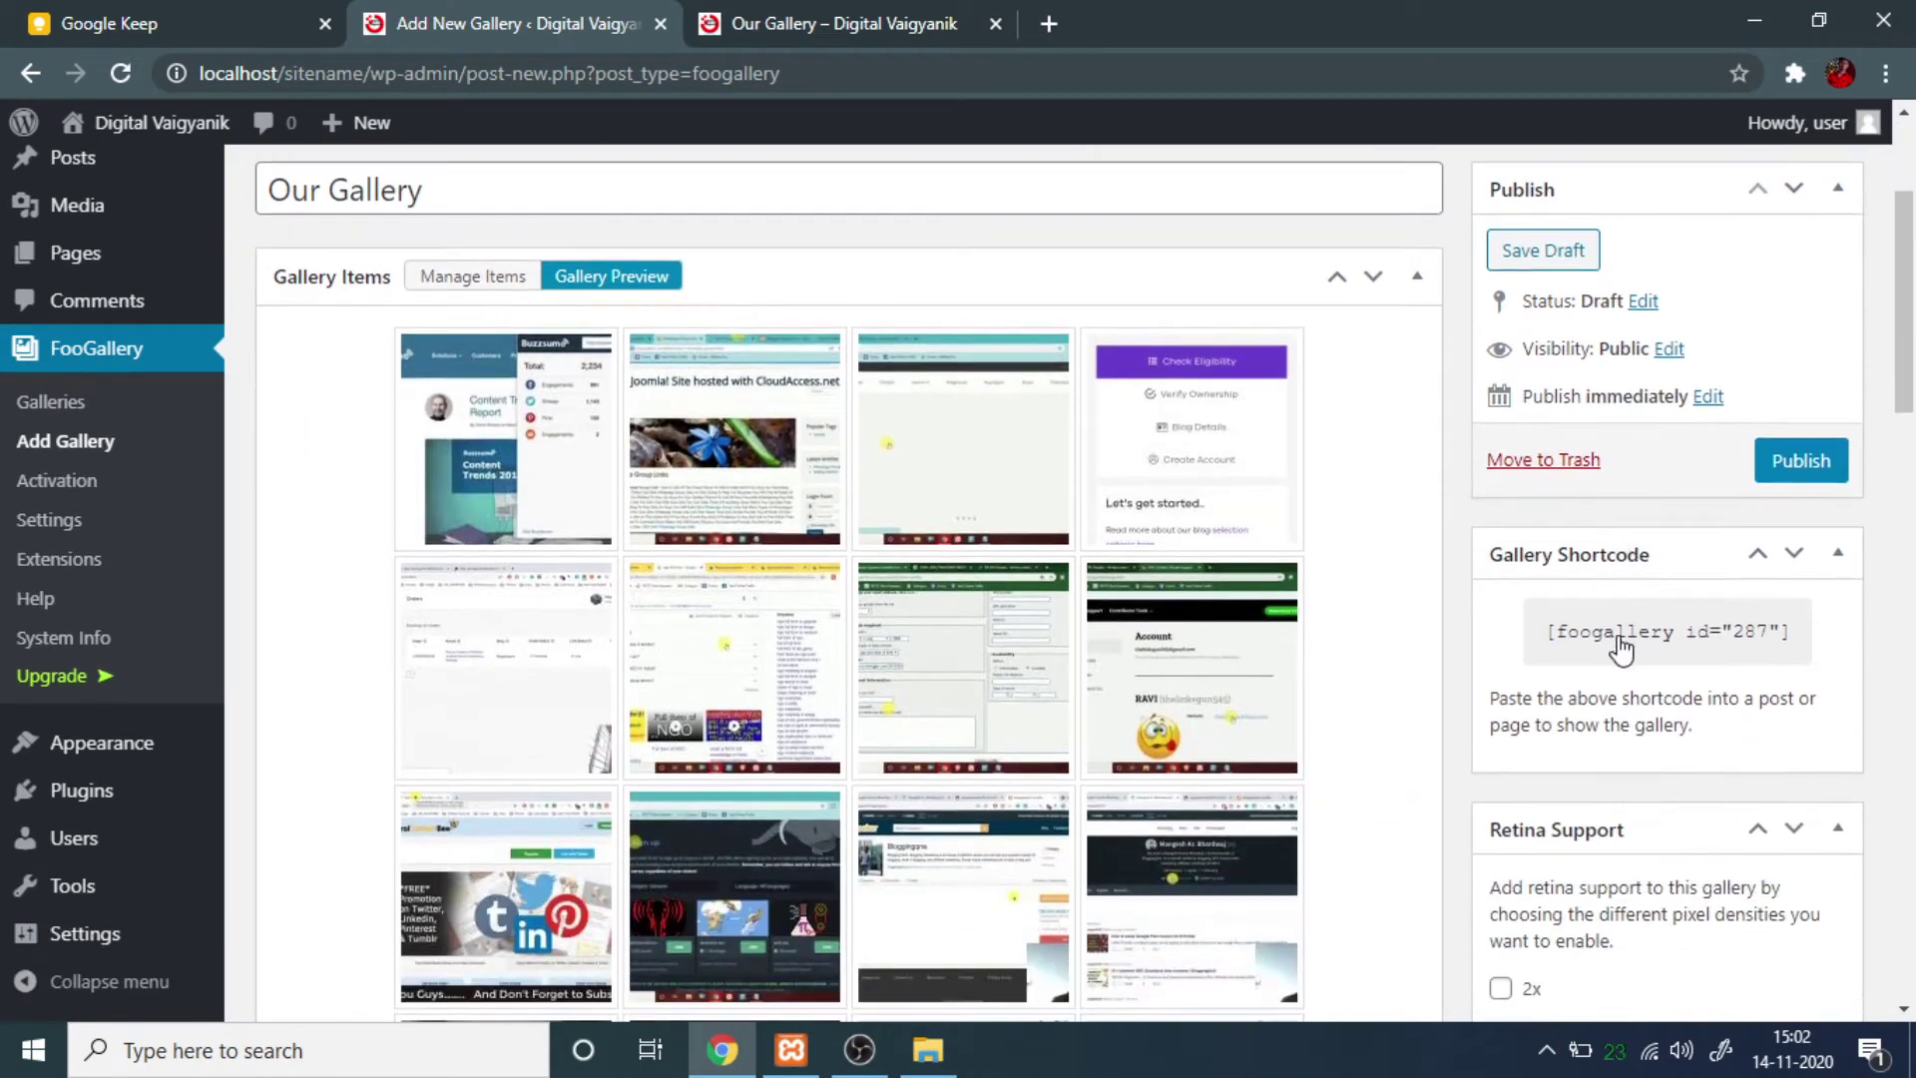
{"action": "left_click", "coordinate": [1619, 649]}
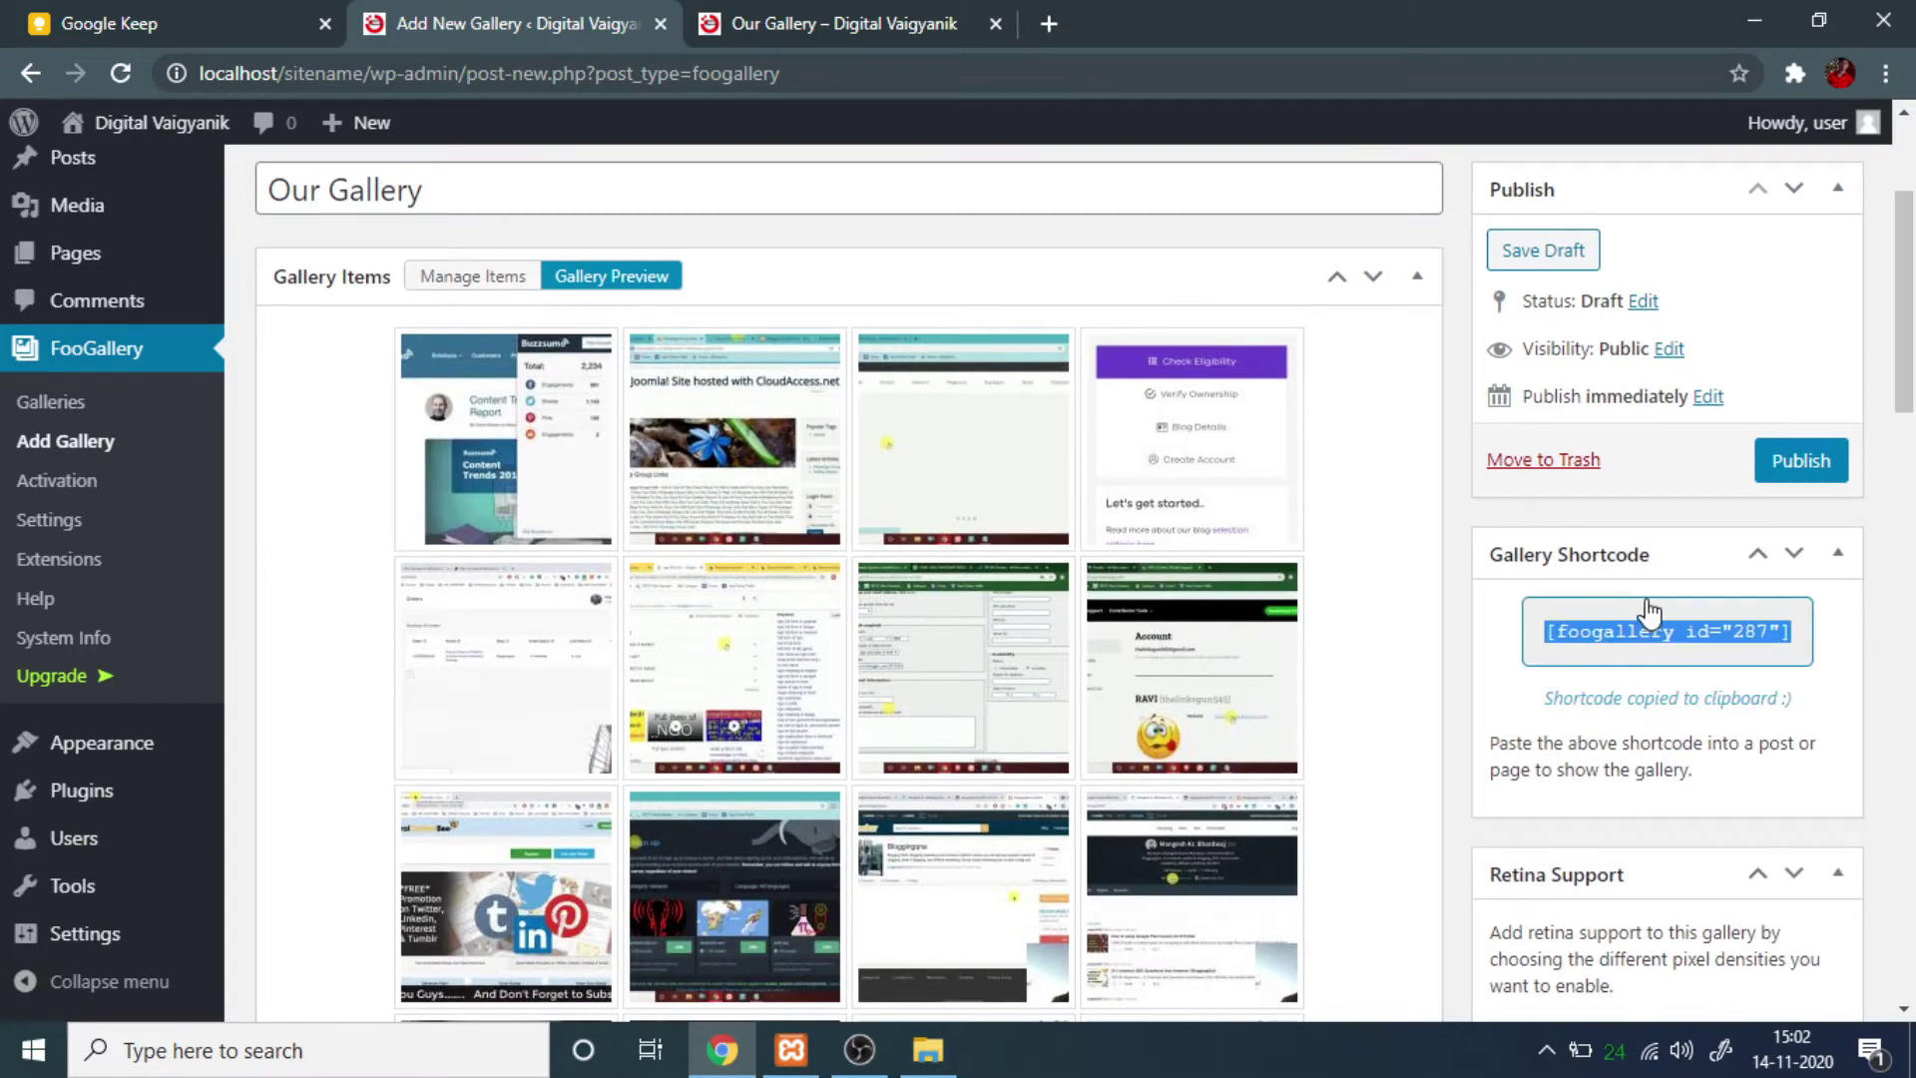
{"action": "scroll", "coordinate": [1677, 606], "scroll_direction": "down", "scroll_amount": 4}
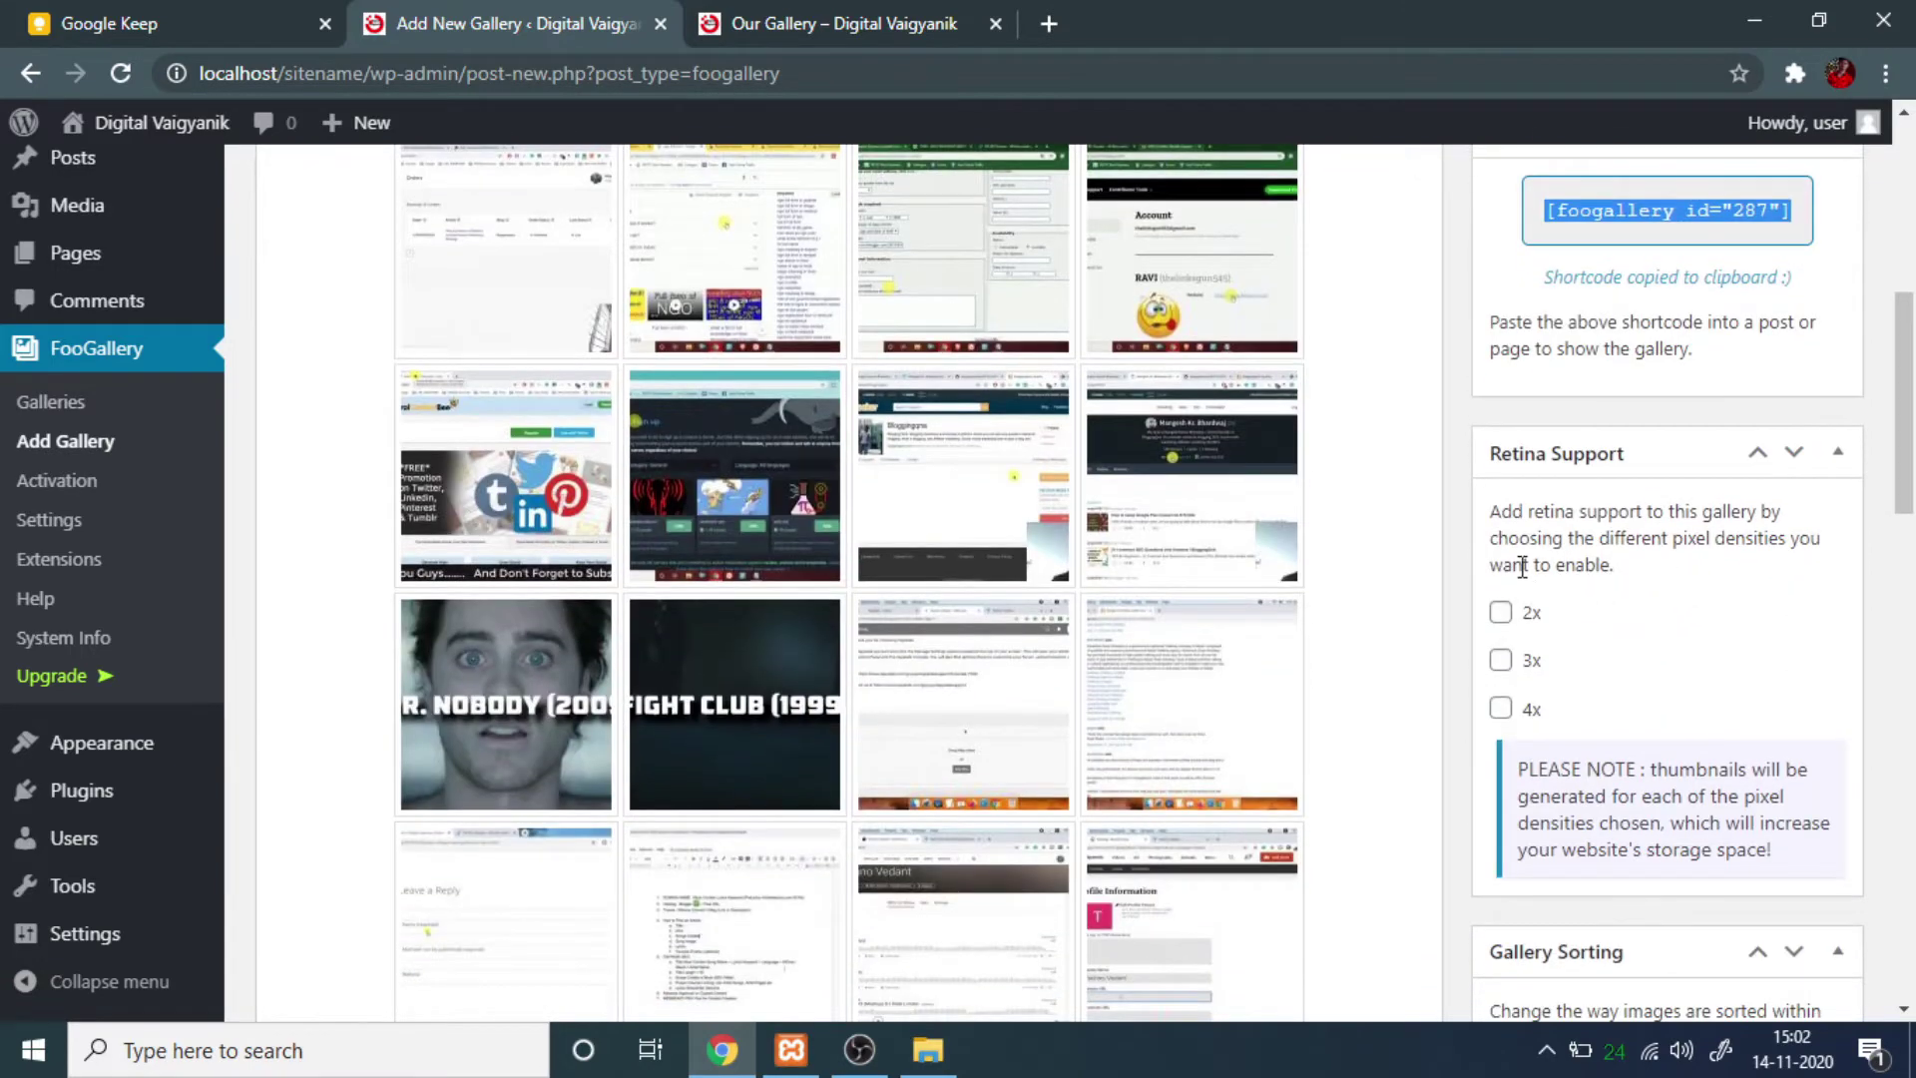
{"action": "scroll", "coordinate": [1522, 565], "scroll_direction": "up", "scroll_amount": 7}
{"action": "scroll", "coordinate": [1710, 642], "scroll_direction": "down", "scroll_amount": 3}
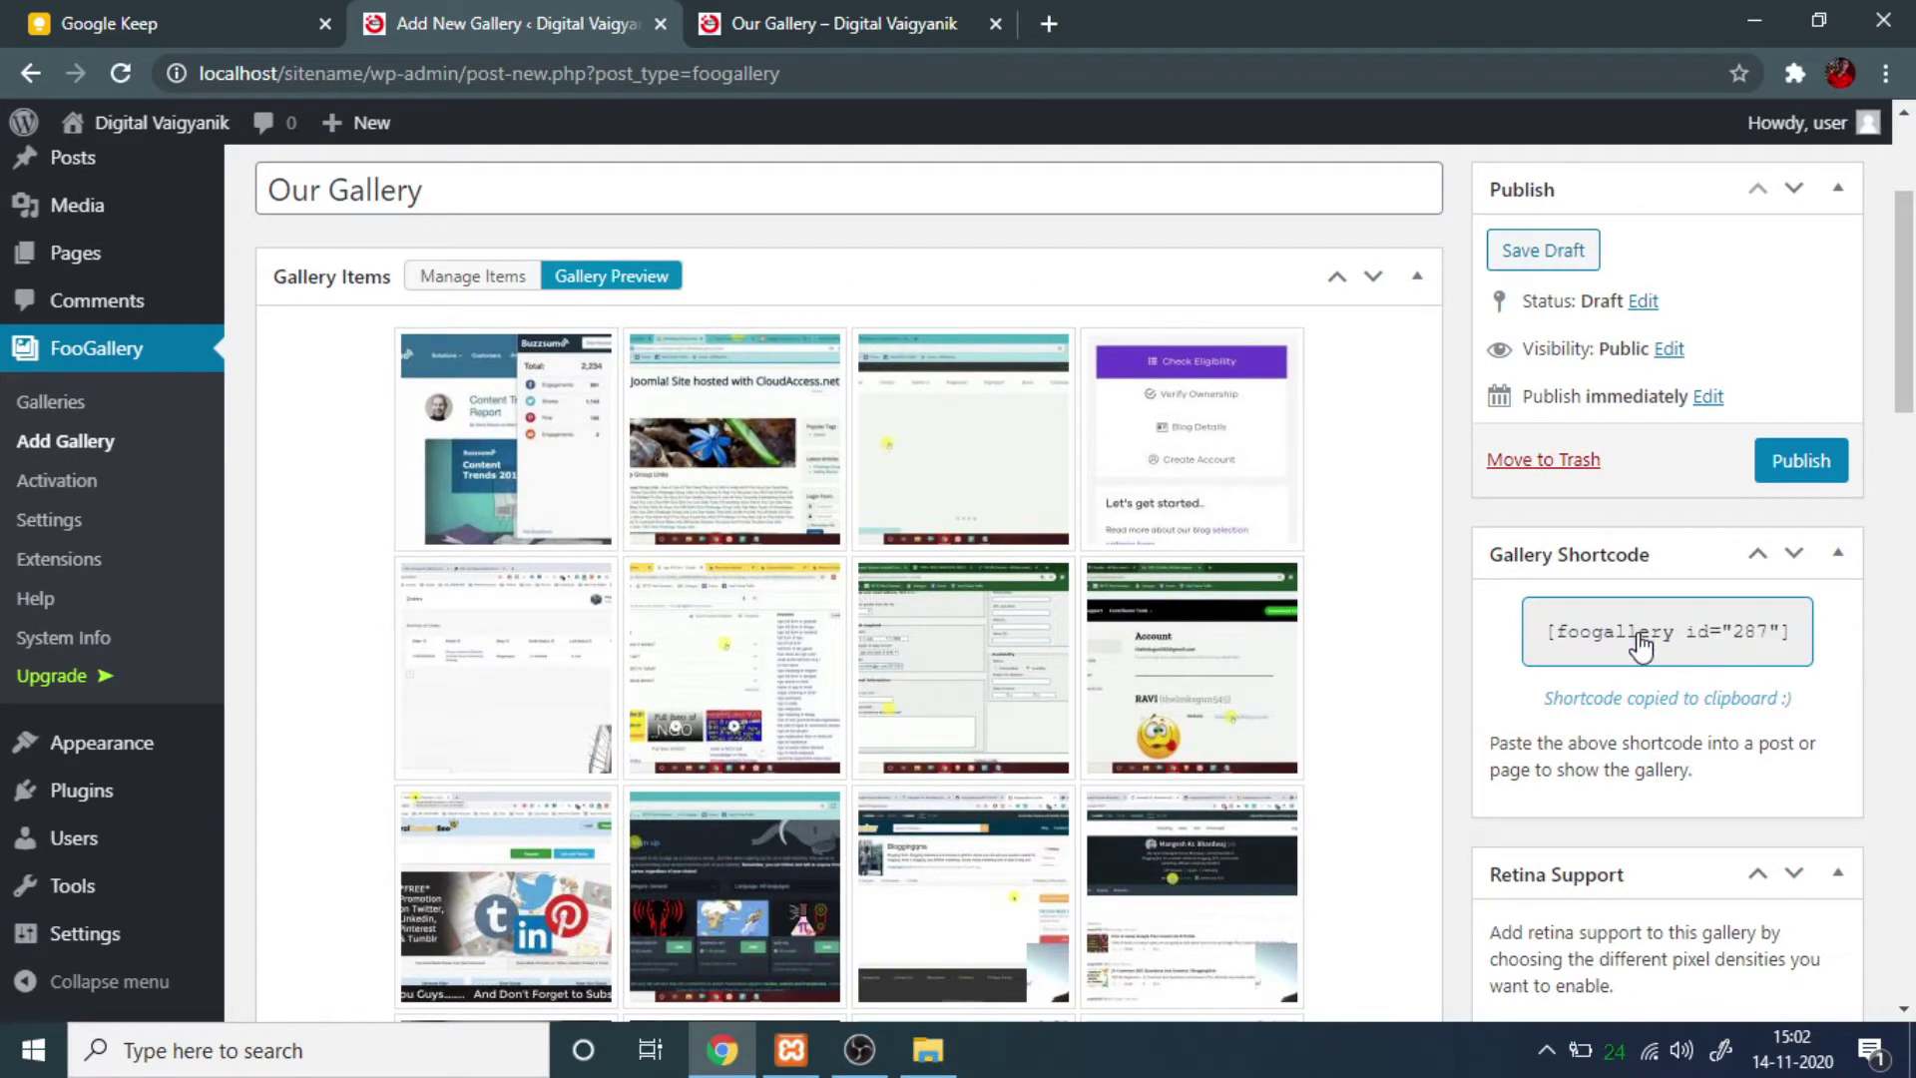
{"action": "left_click", "coordinate": [1642, 647]}
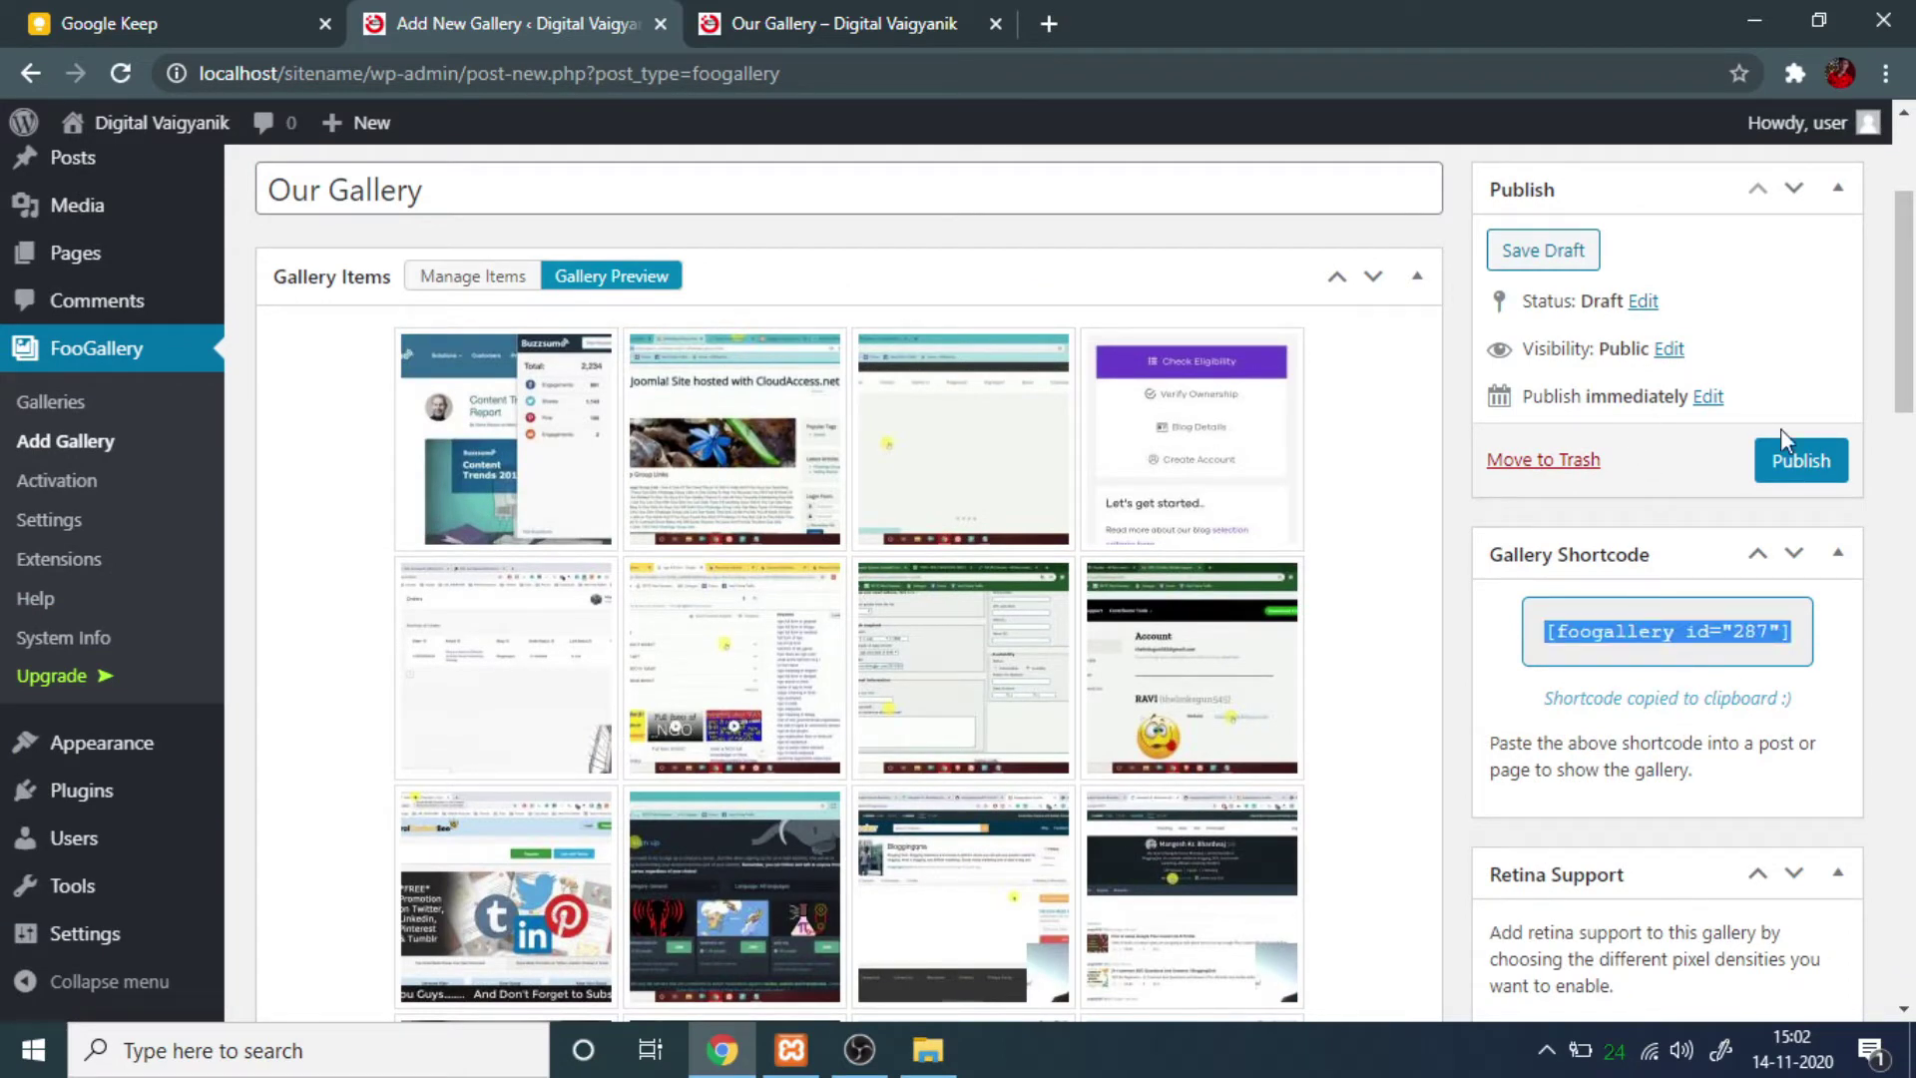
{"action": "left_click", "coordinate": [1803, 473]}
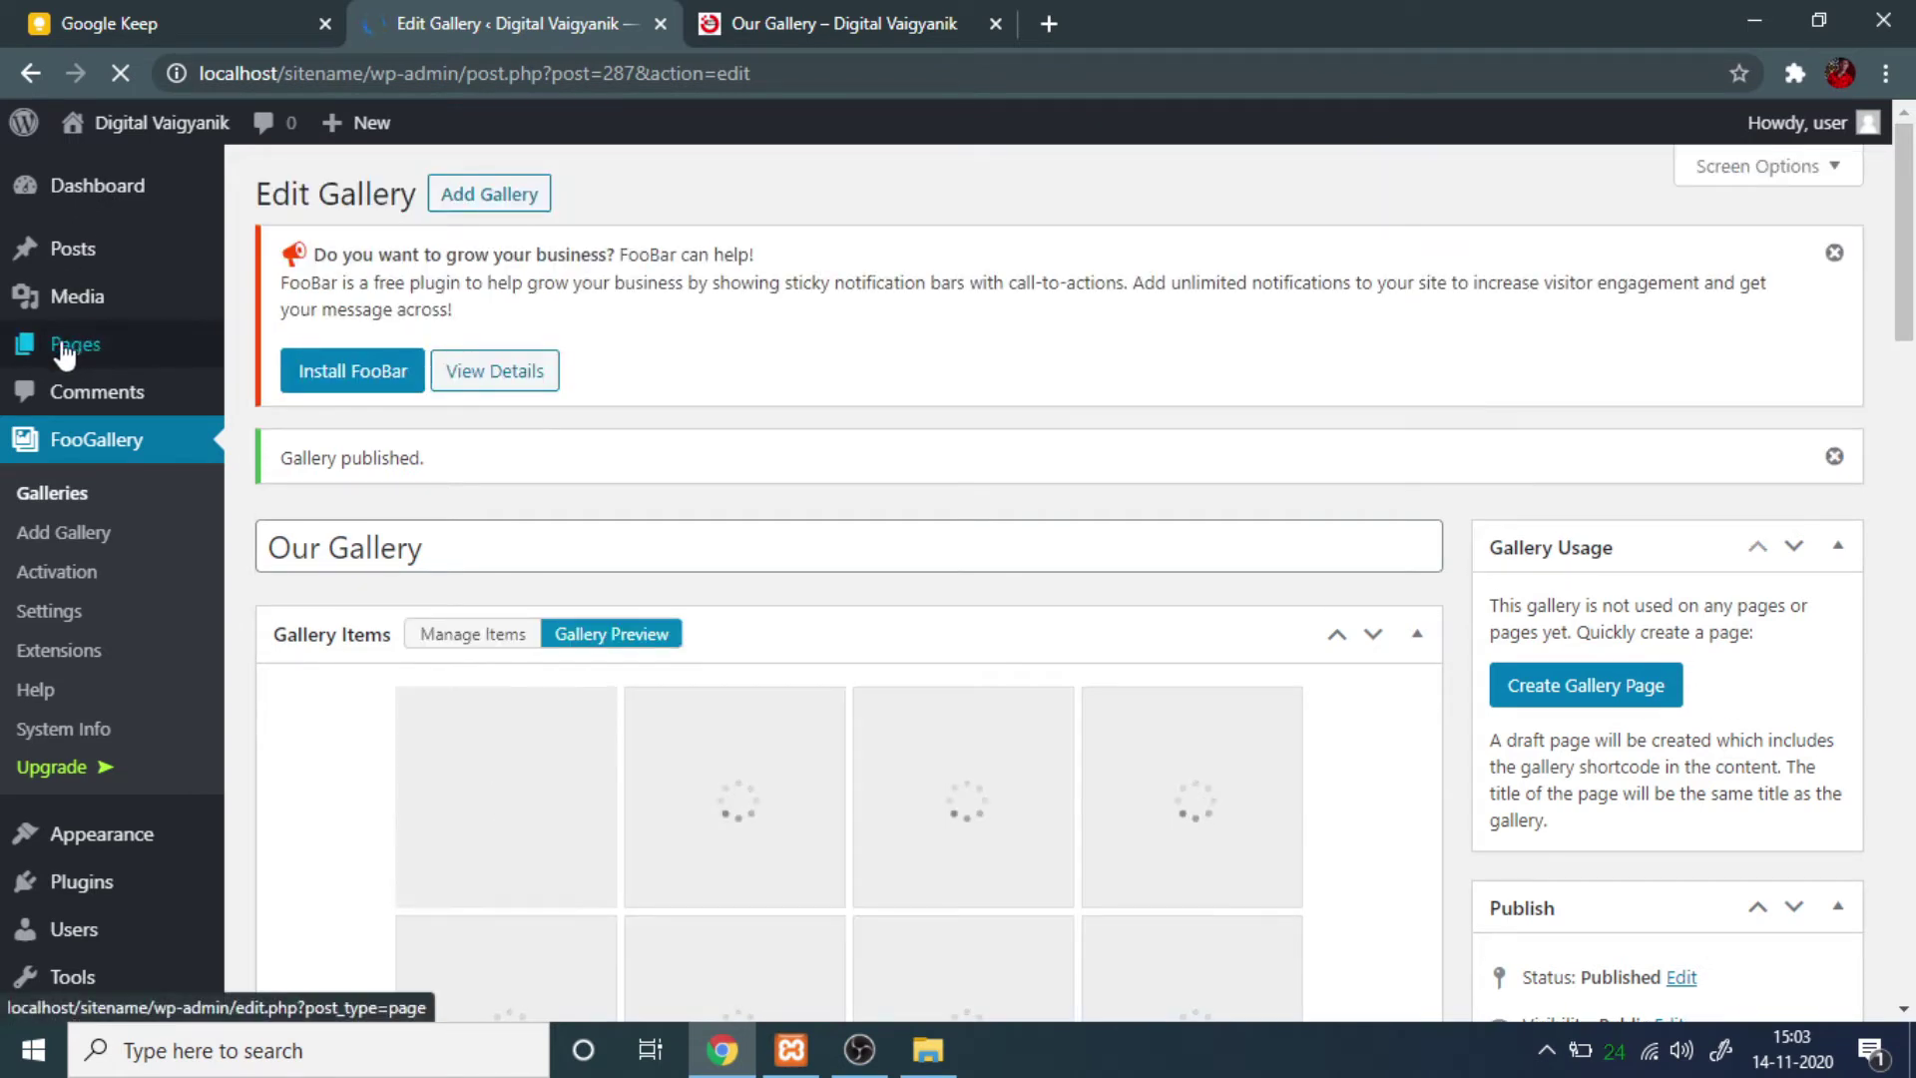
Reload the site's existing gallery page and look through its images.
{"action": "mouse_move", "coordinate": [58, 351]}
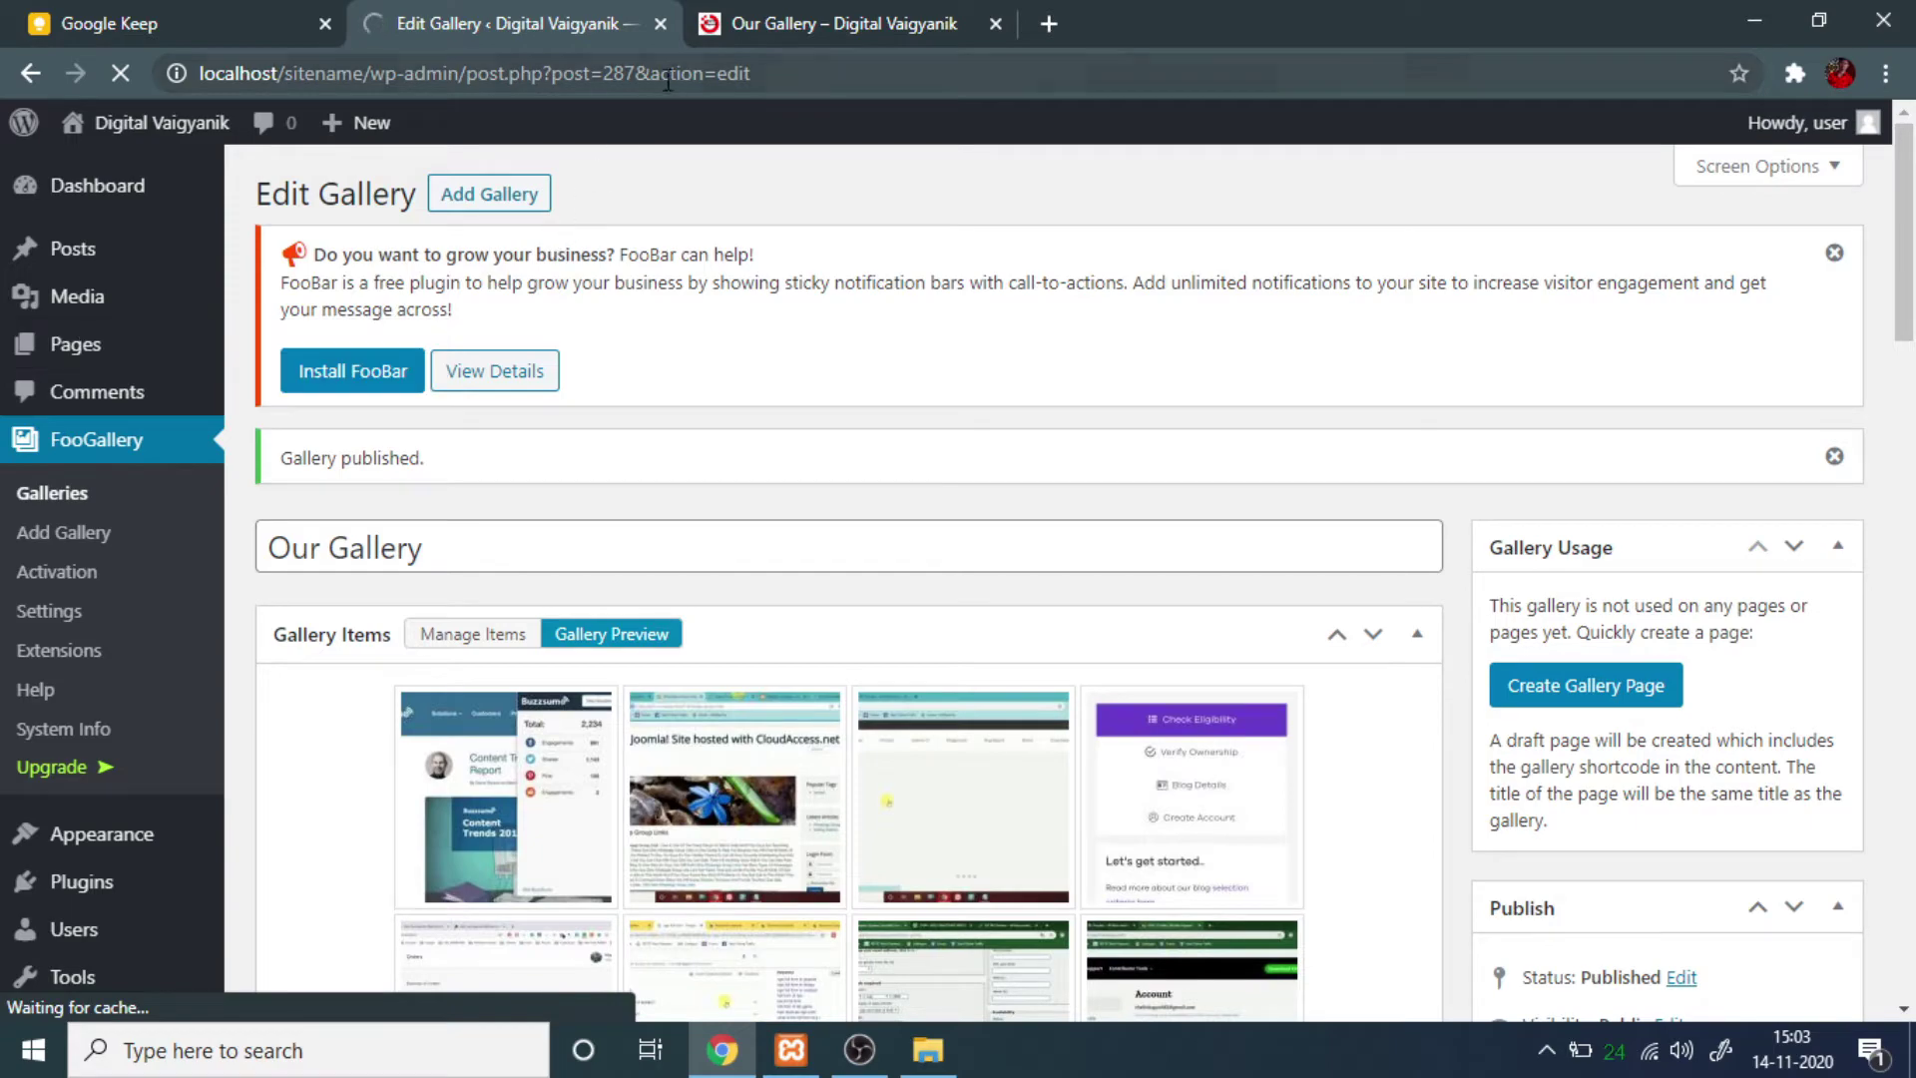
{"action": "left_click", "coordinate": [874, 15]}
{"action": "key", "text": "F5"}
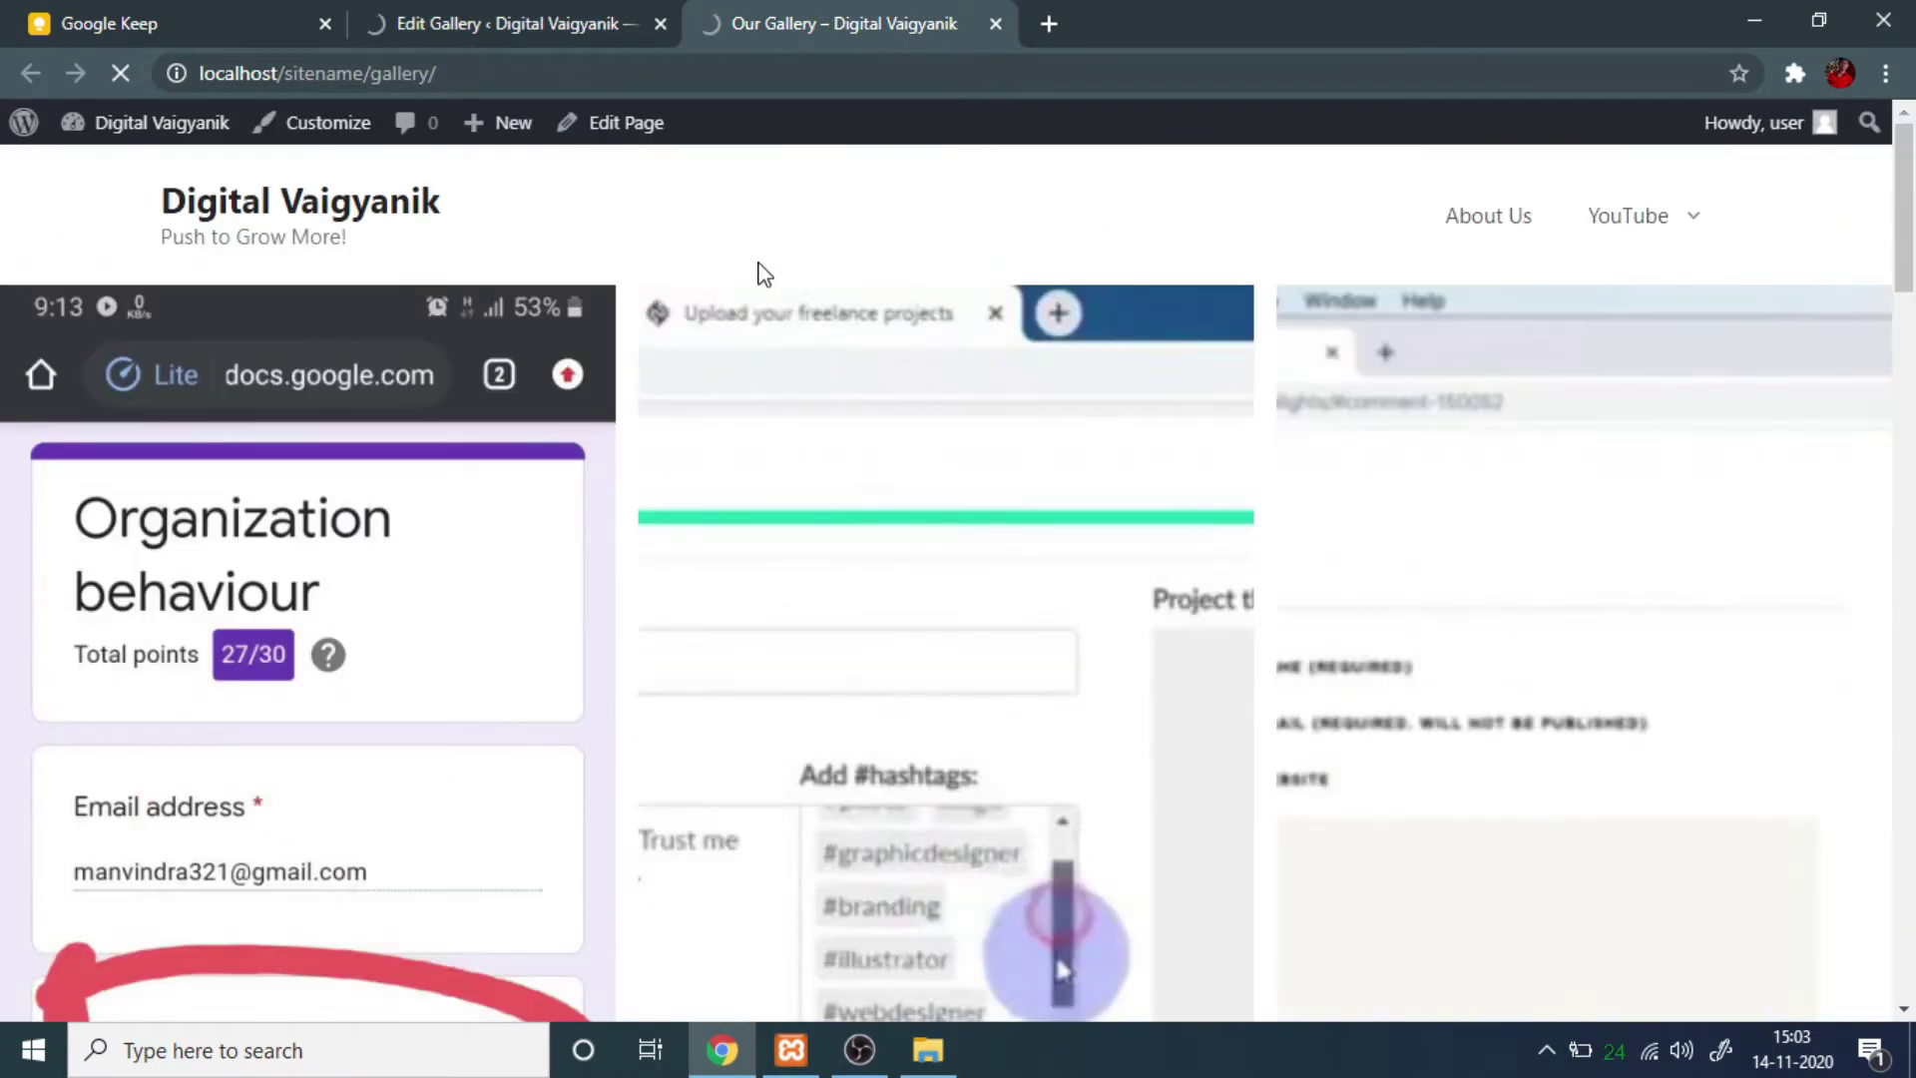
{"action": "scroll", "coordinate": [588, 270], "scroll_direction": "down", "scroll_amount": 3}
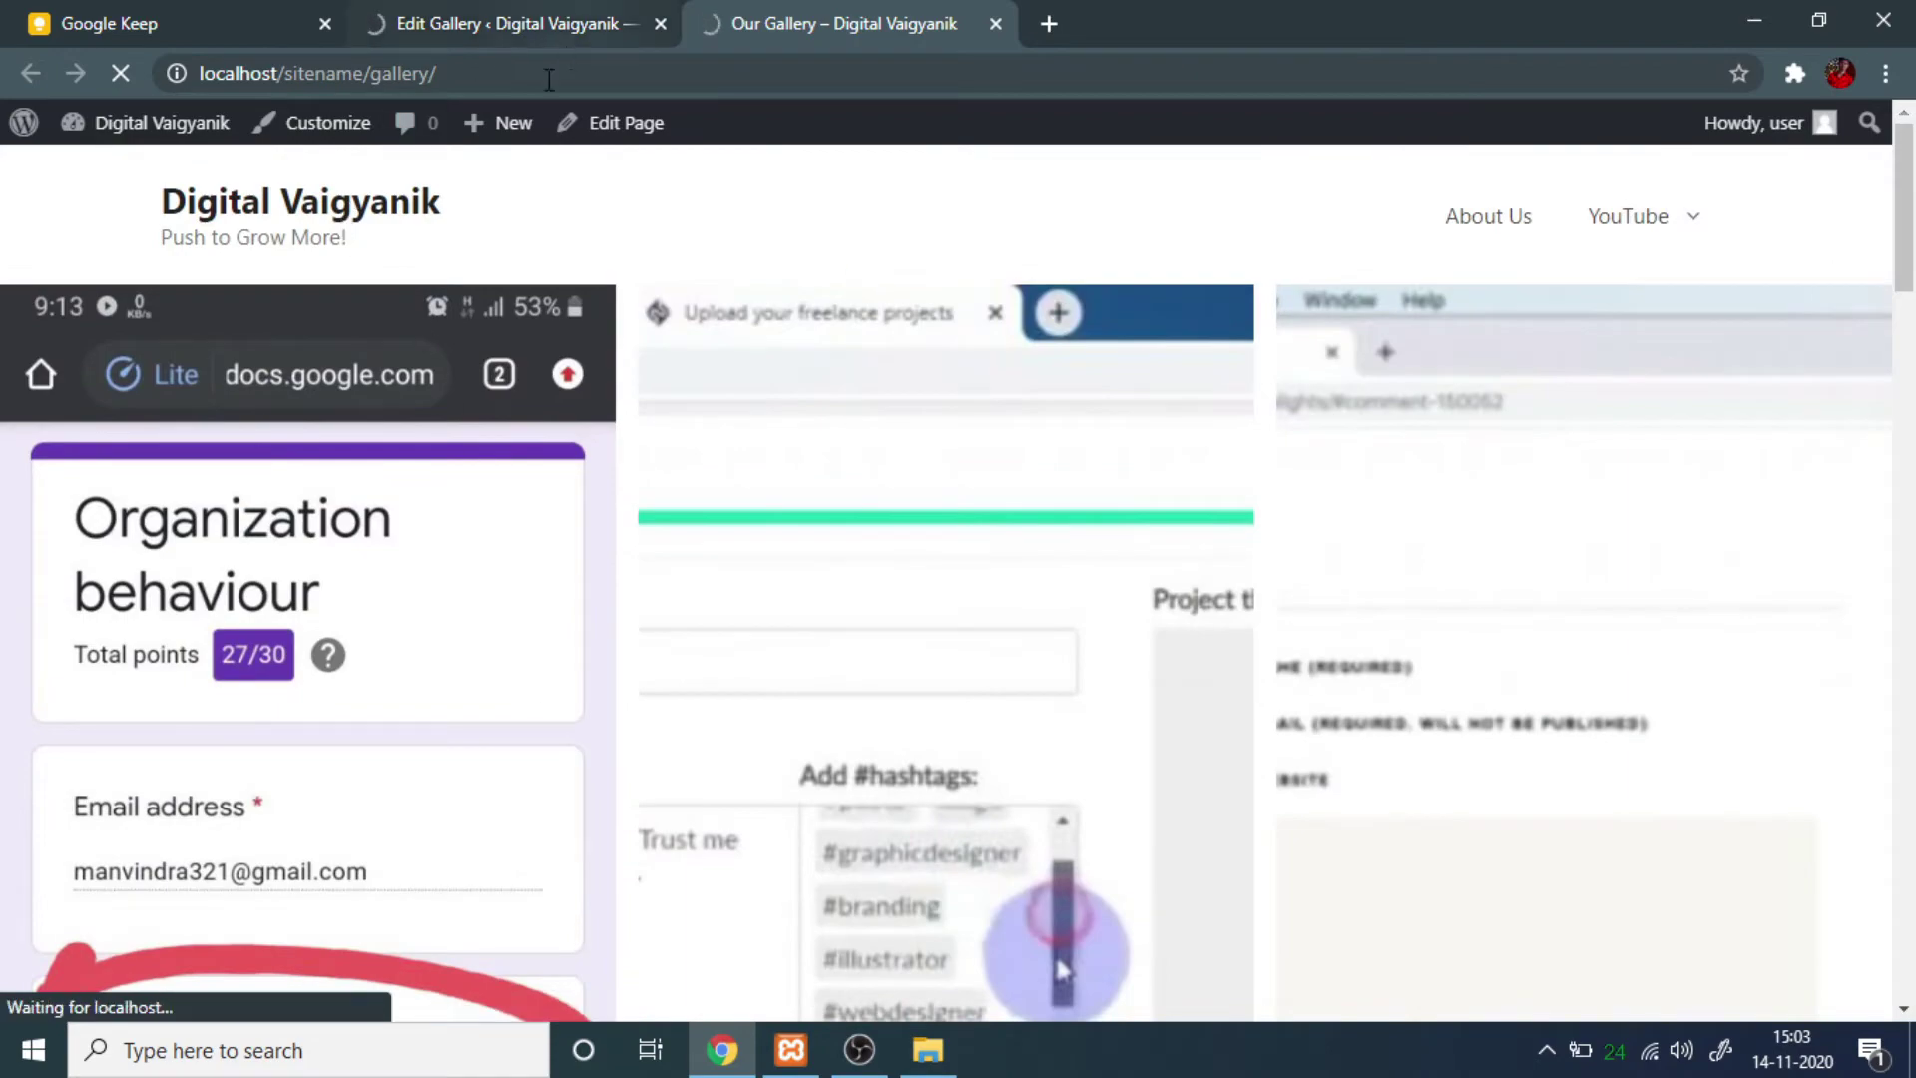
{"action": "scroll", "coordinate": [639, 499], "scroll_direction": "down", "scroll_amount": 5}
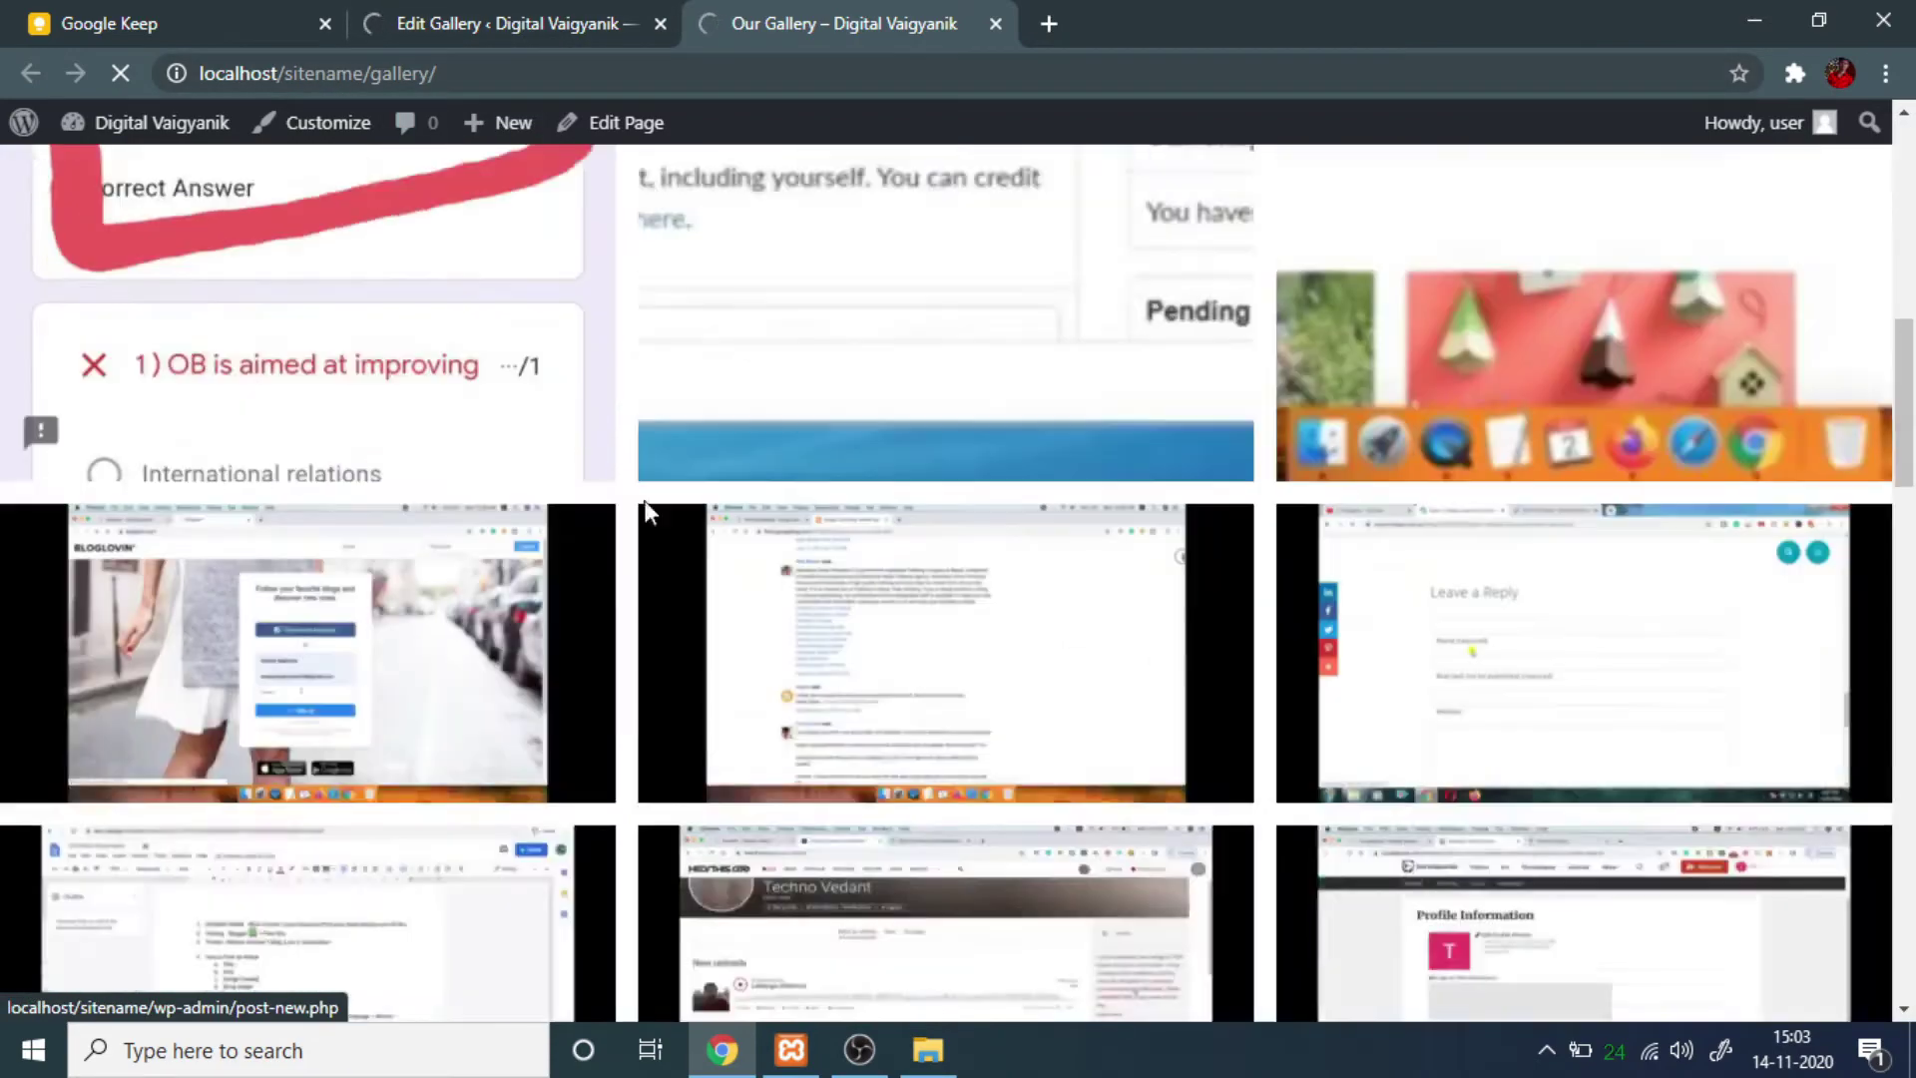
{"action": "scroll", "coordinate": [733, 508], "scroll_direction": "up", "scroll_amount": 5}
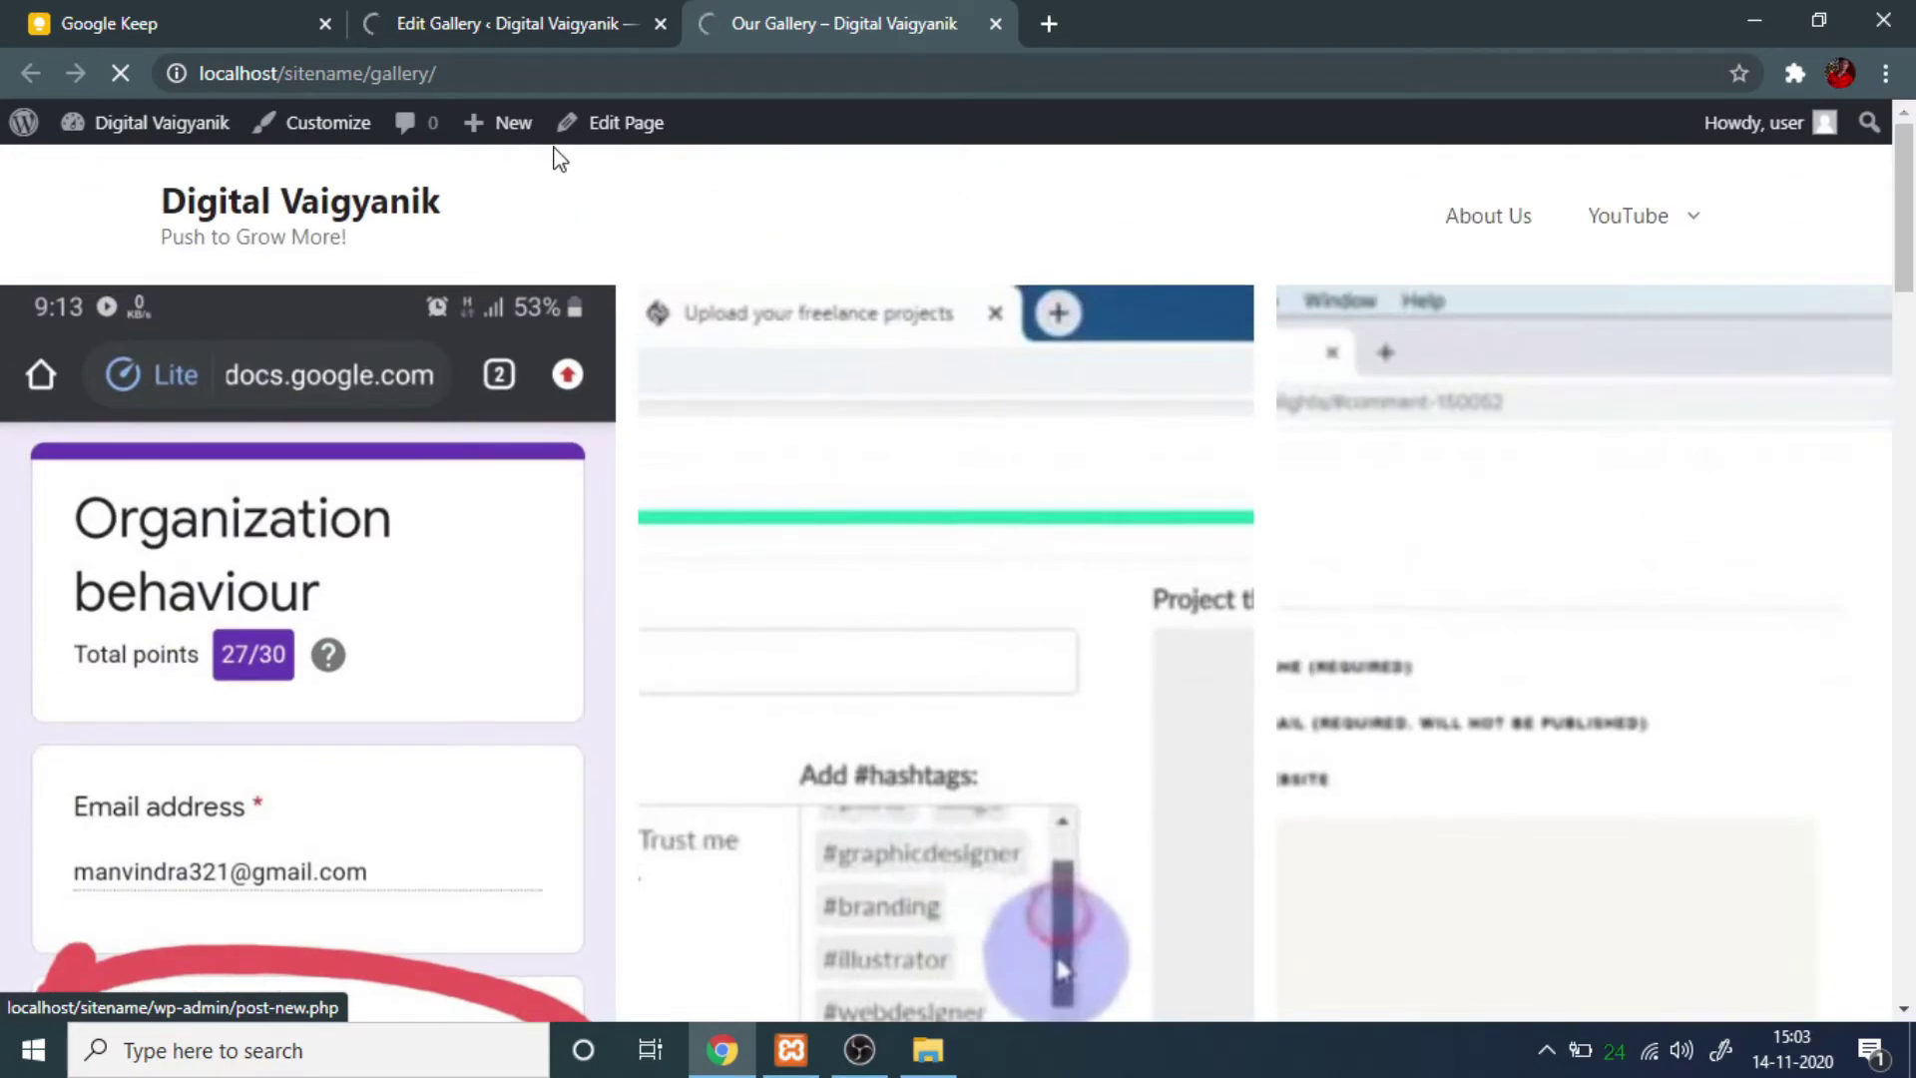
{"action": "scroll", "coordinate": [559, 157], "scroll_direction": "down", "scroll_amount": 3}
{"action": "left_click", "coordinate": [120, 72]}
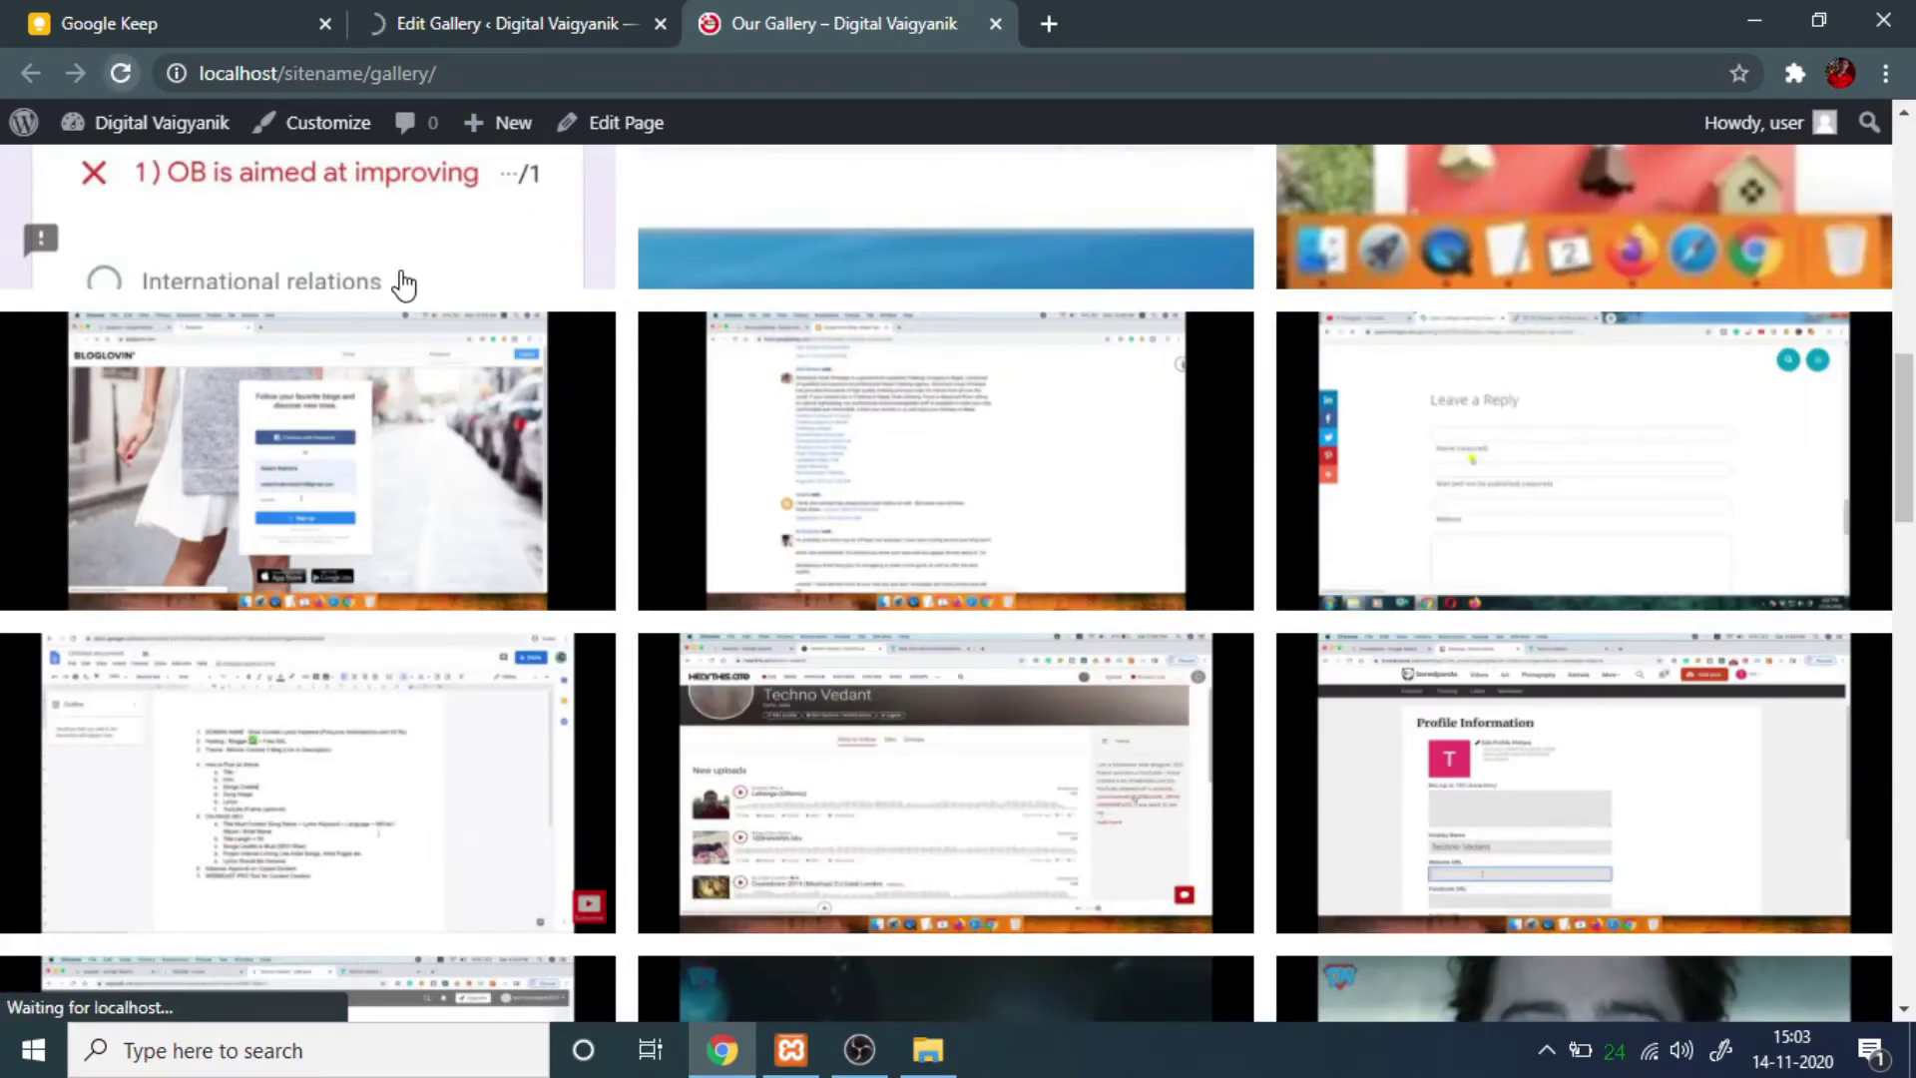
{"action": "scroll", "coordinate": [769, 483], "scroll_direction": "up", "scroll_amount": 3}
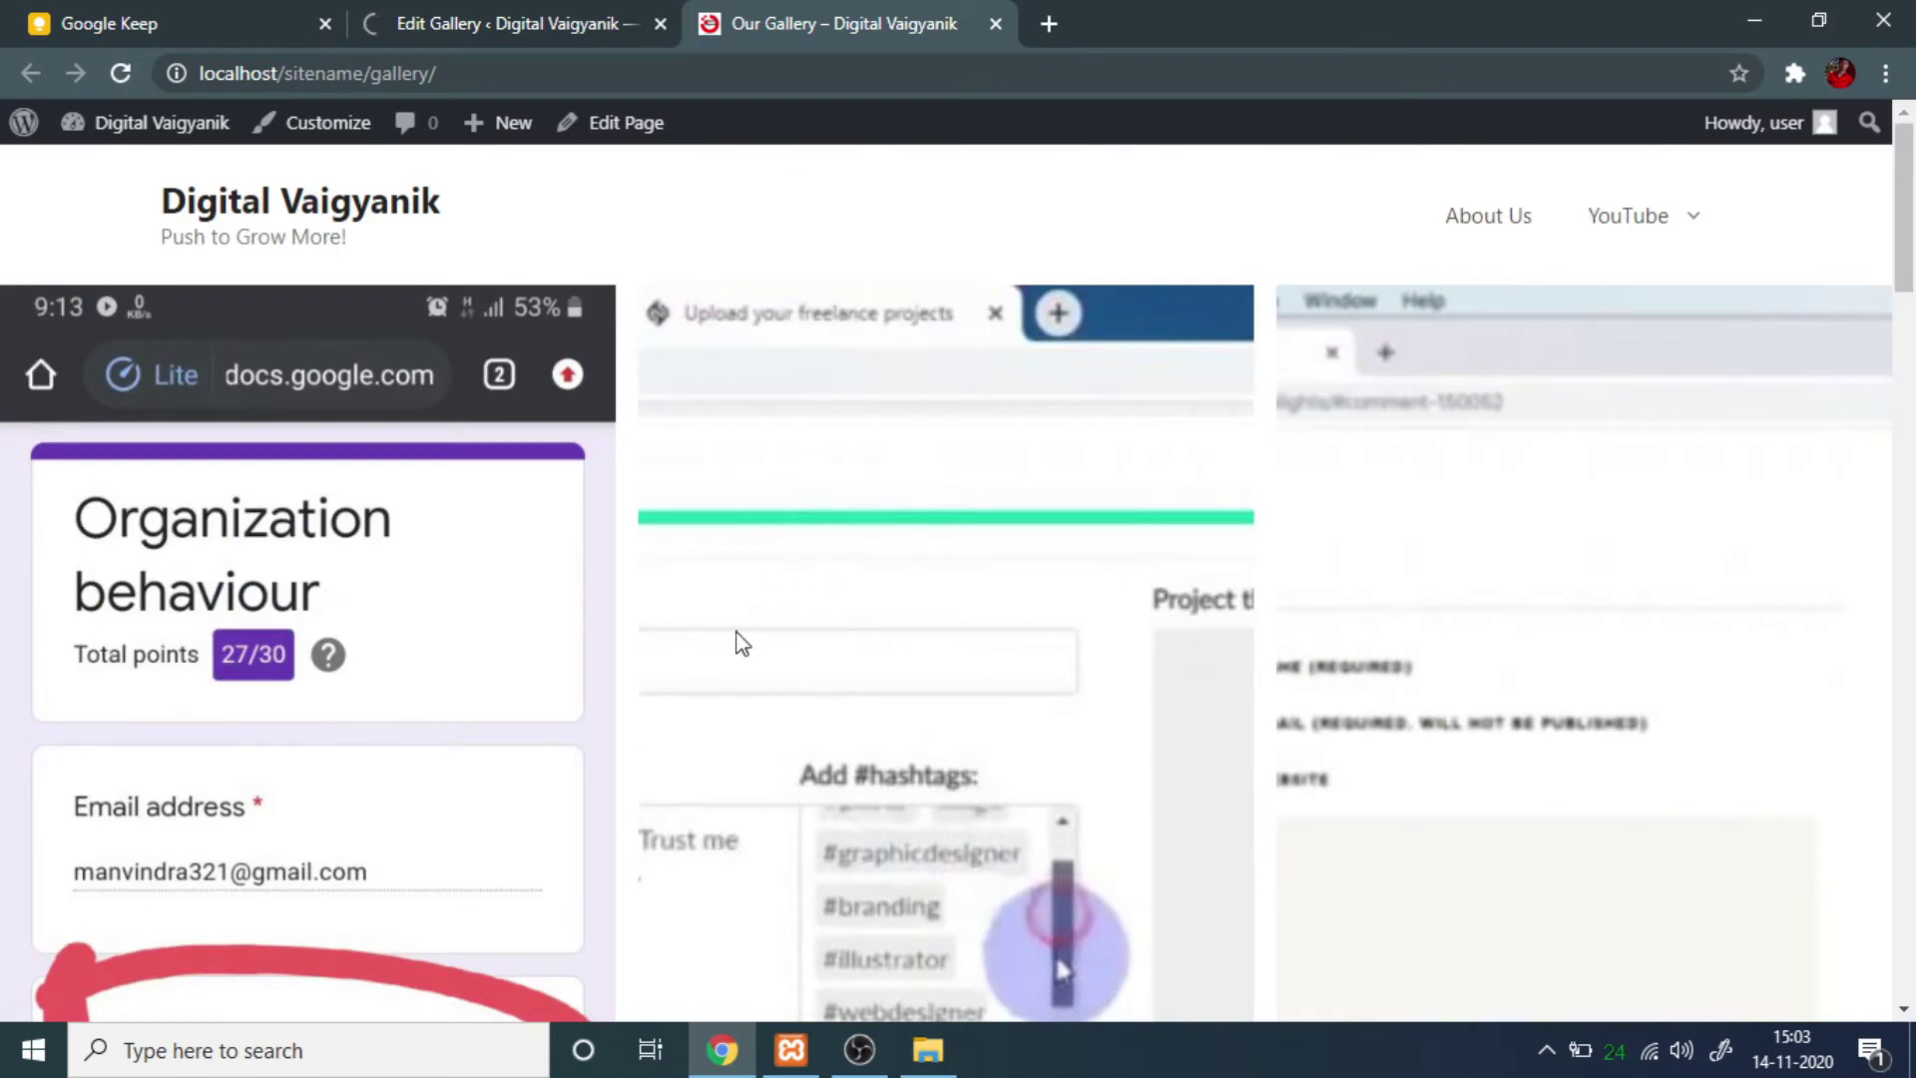
{"action": "scroll", "coordinate": [731, 577], "scroll_direction": "down", "scroll_amount": 3}
Create a new WordPress page and title it "Our Gallery".
{"action": "left_click", "coordinate": [517, 24]}
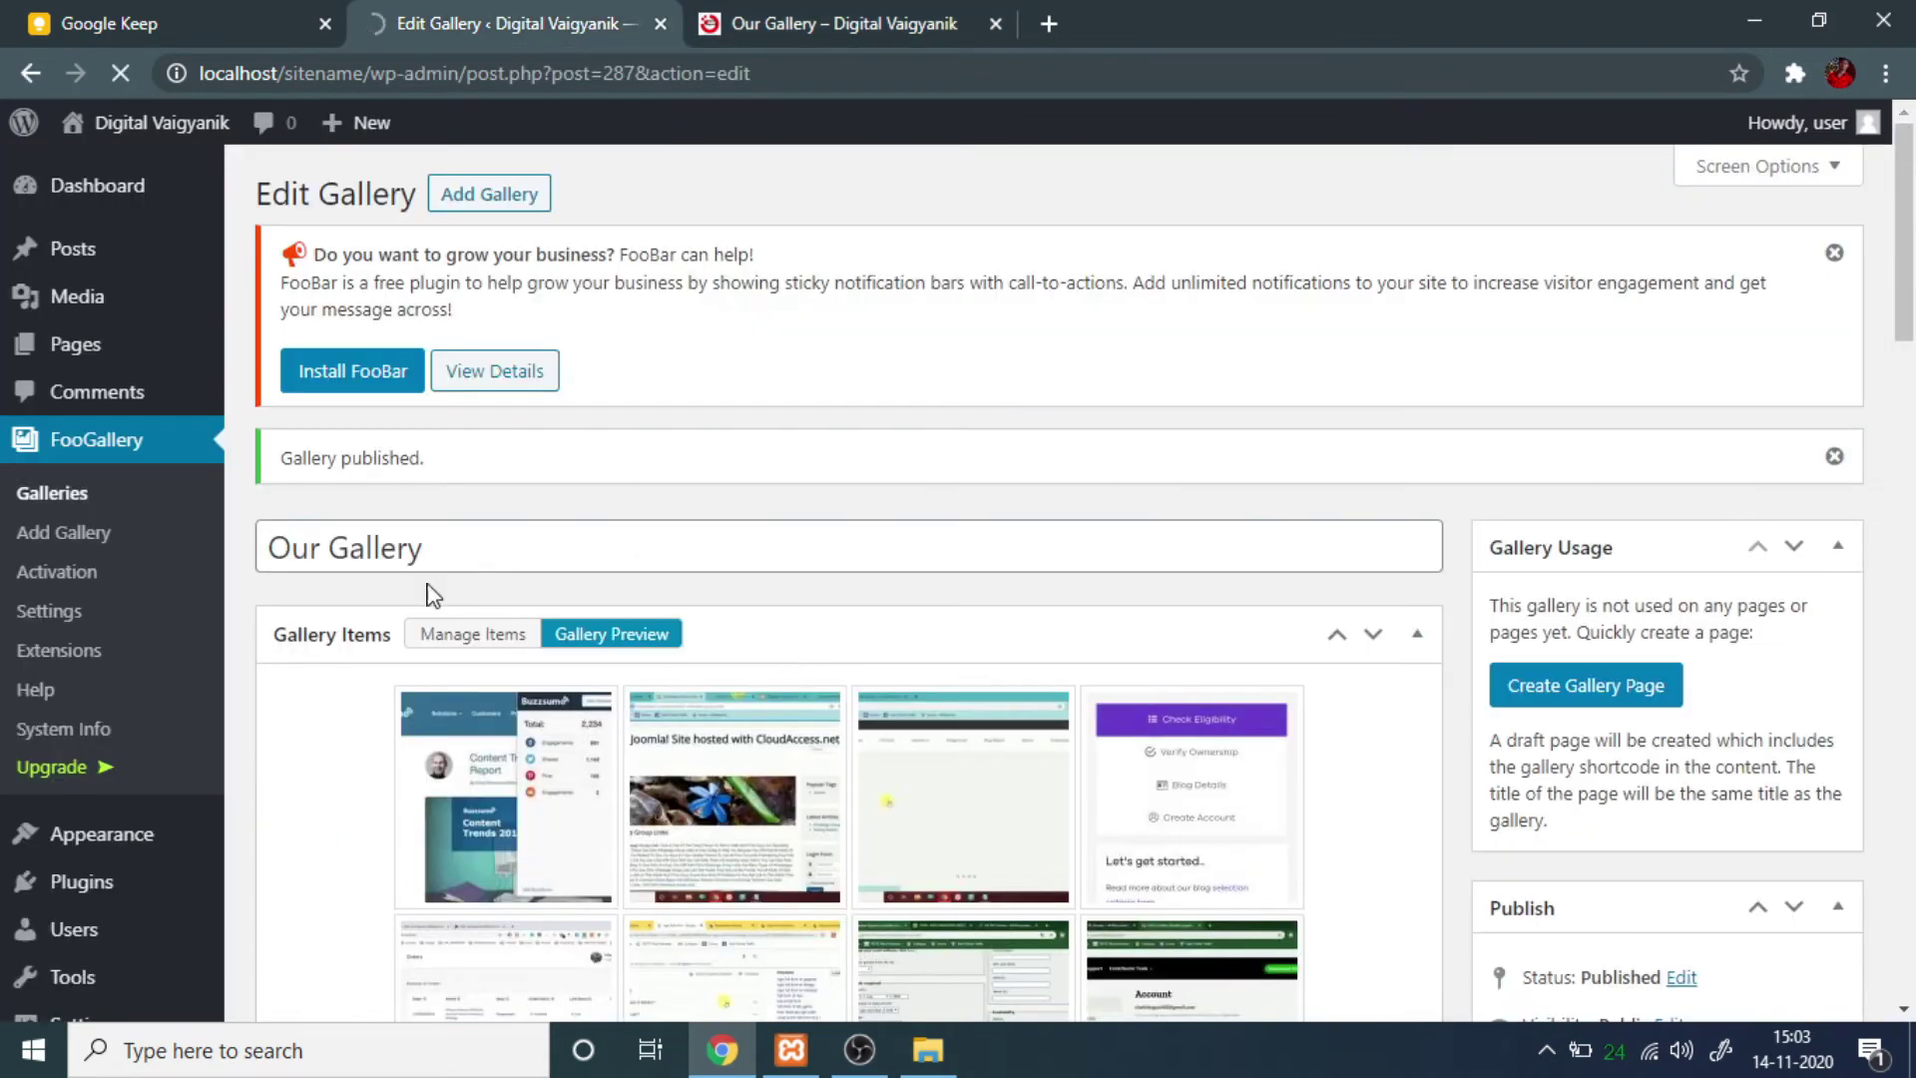
{"action": "left_click", "coordinate": [289, 386]}
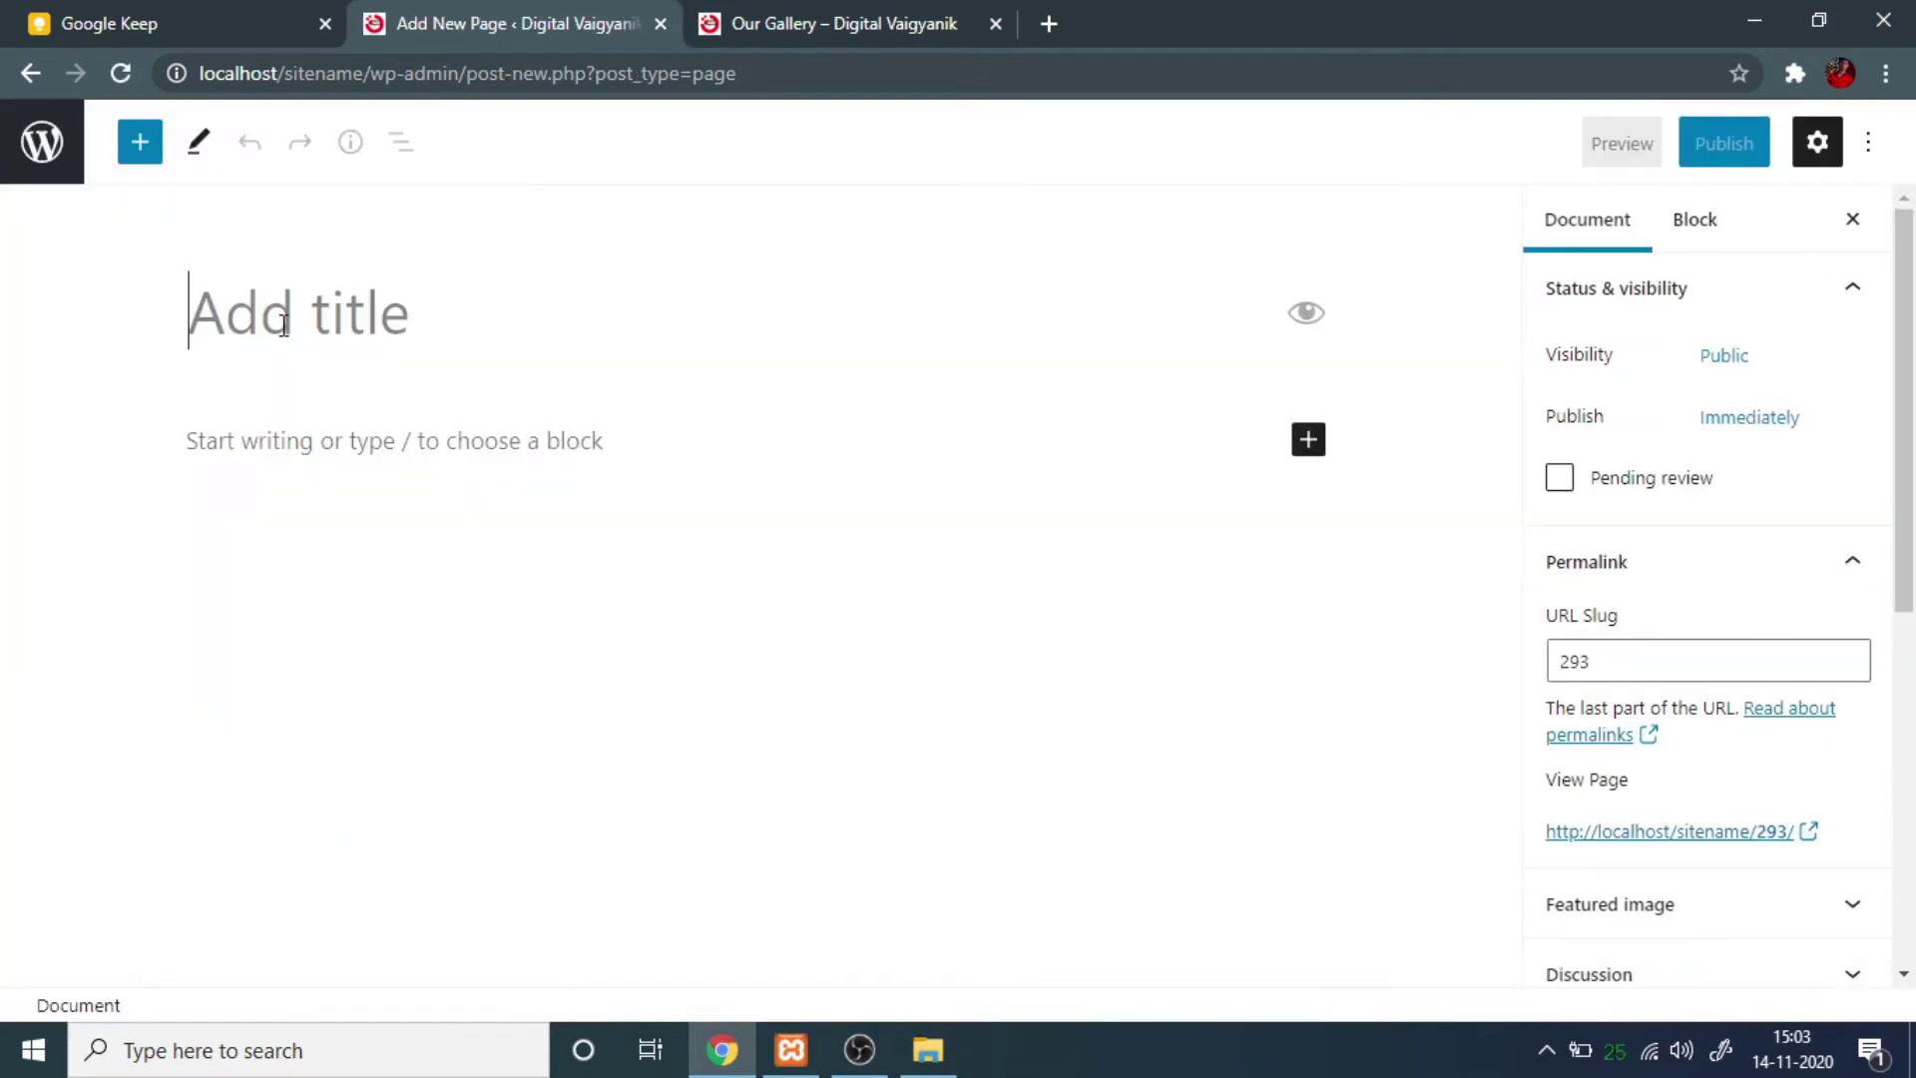
{"action": "type", "text": "Pur"}
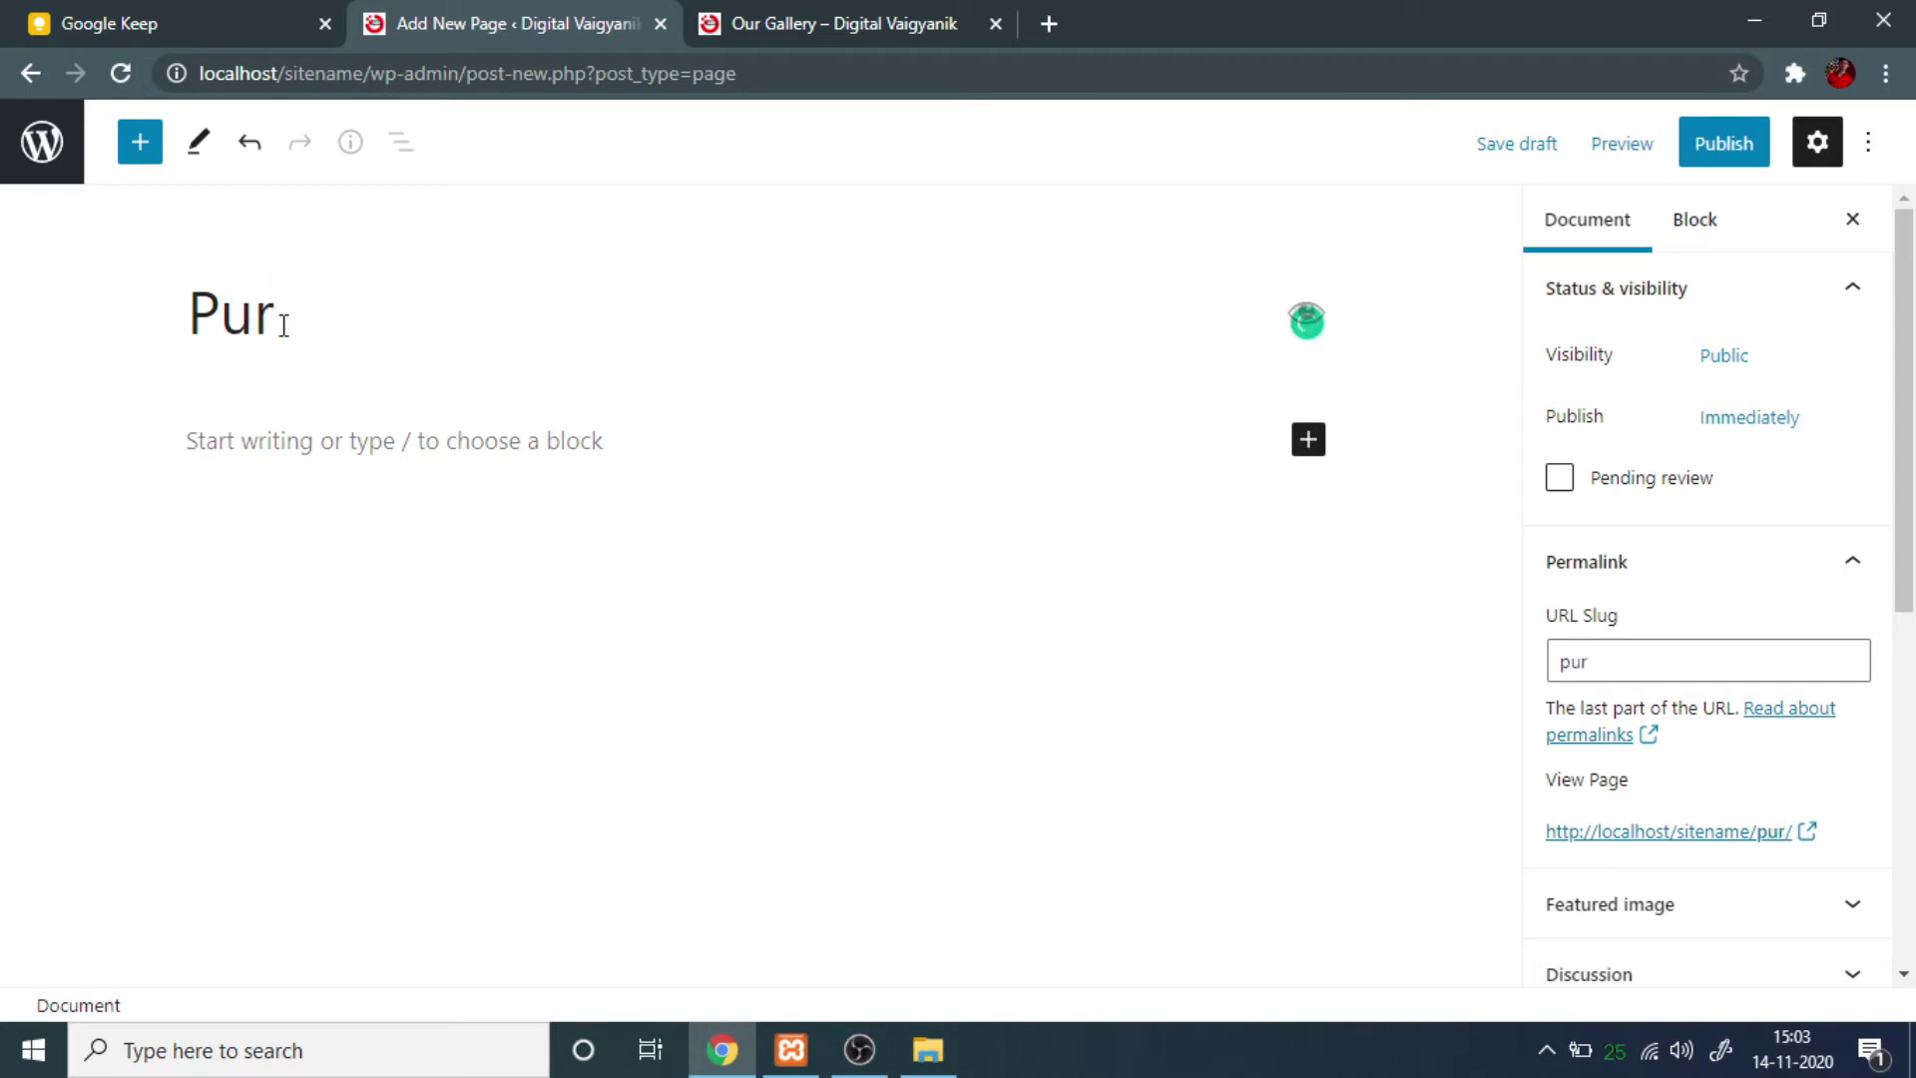
{"action": "key", "text": "BackSpace"}
{"action": "key", "text": "BackSpace"}
{"action": "key", "text": "BackSpace"}
{"action": "type", "text": "Our Gallery"}
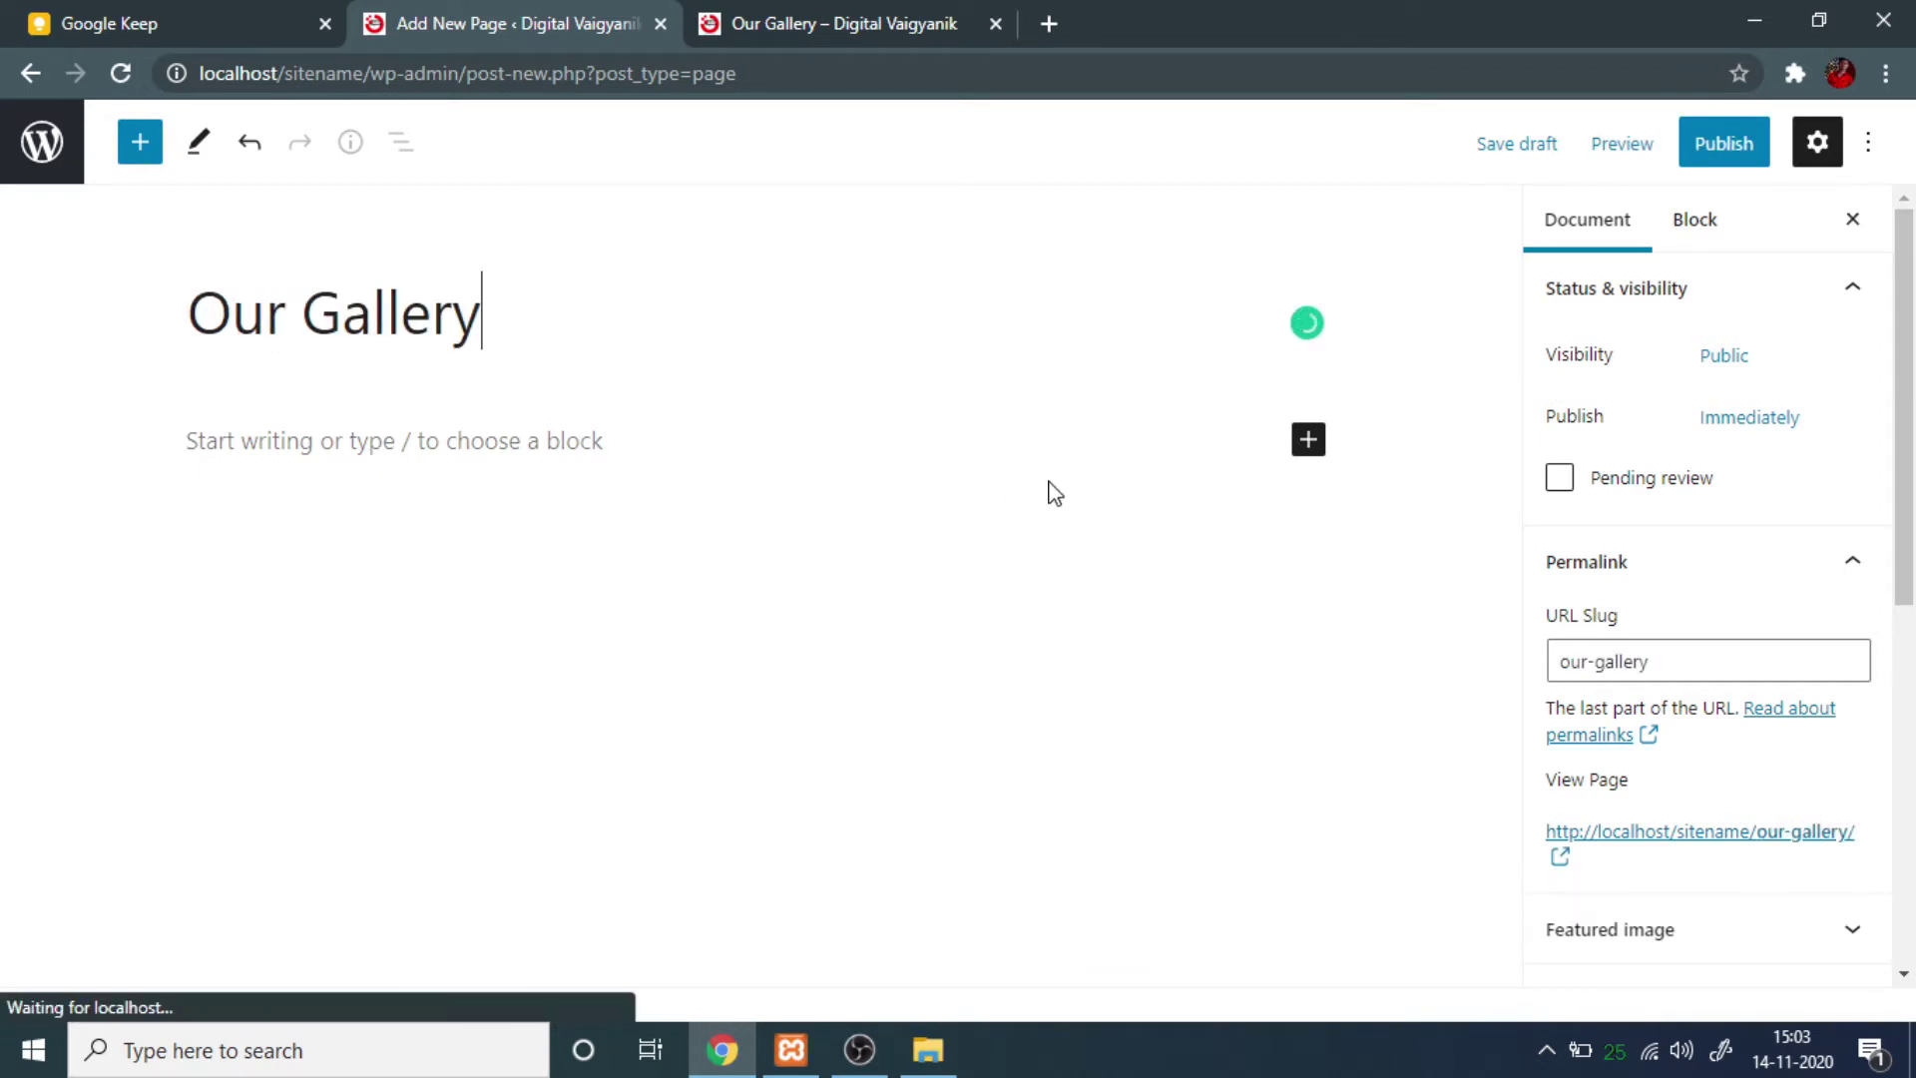
Add a Shortcode block to the page and paste the shortcode [foogallery id="287"] into it.
{"action": "left_click", "coordinate": [1298, 459]}
{"action": "left_click", "coordinate": [1309, 436]}
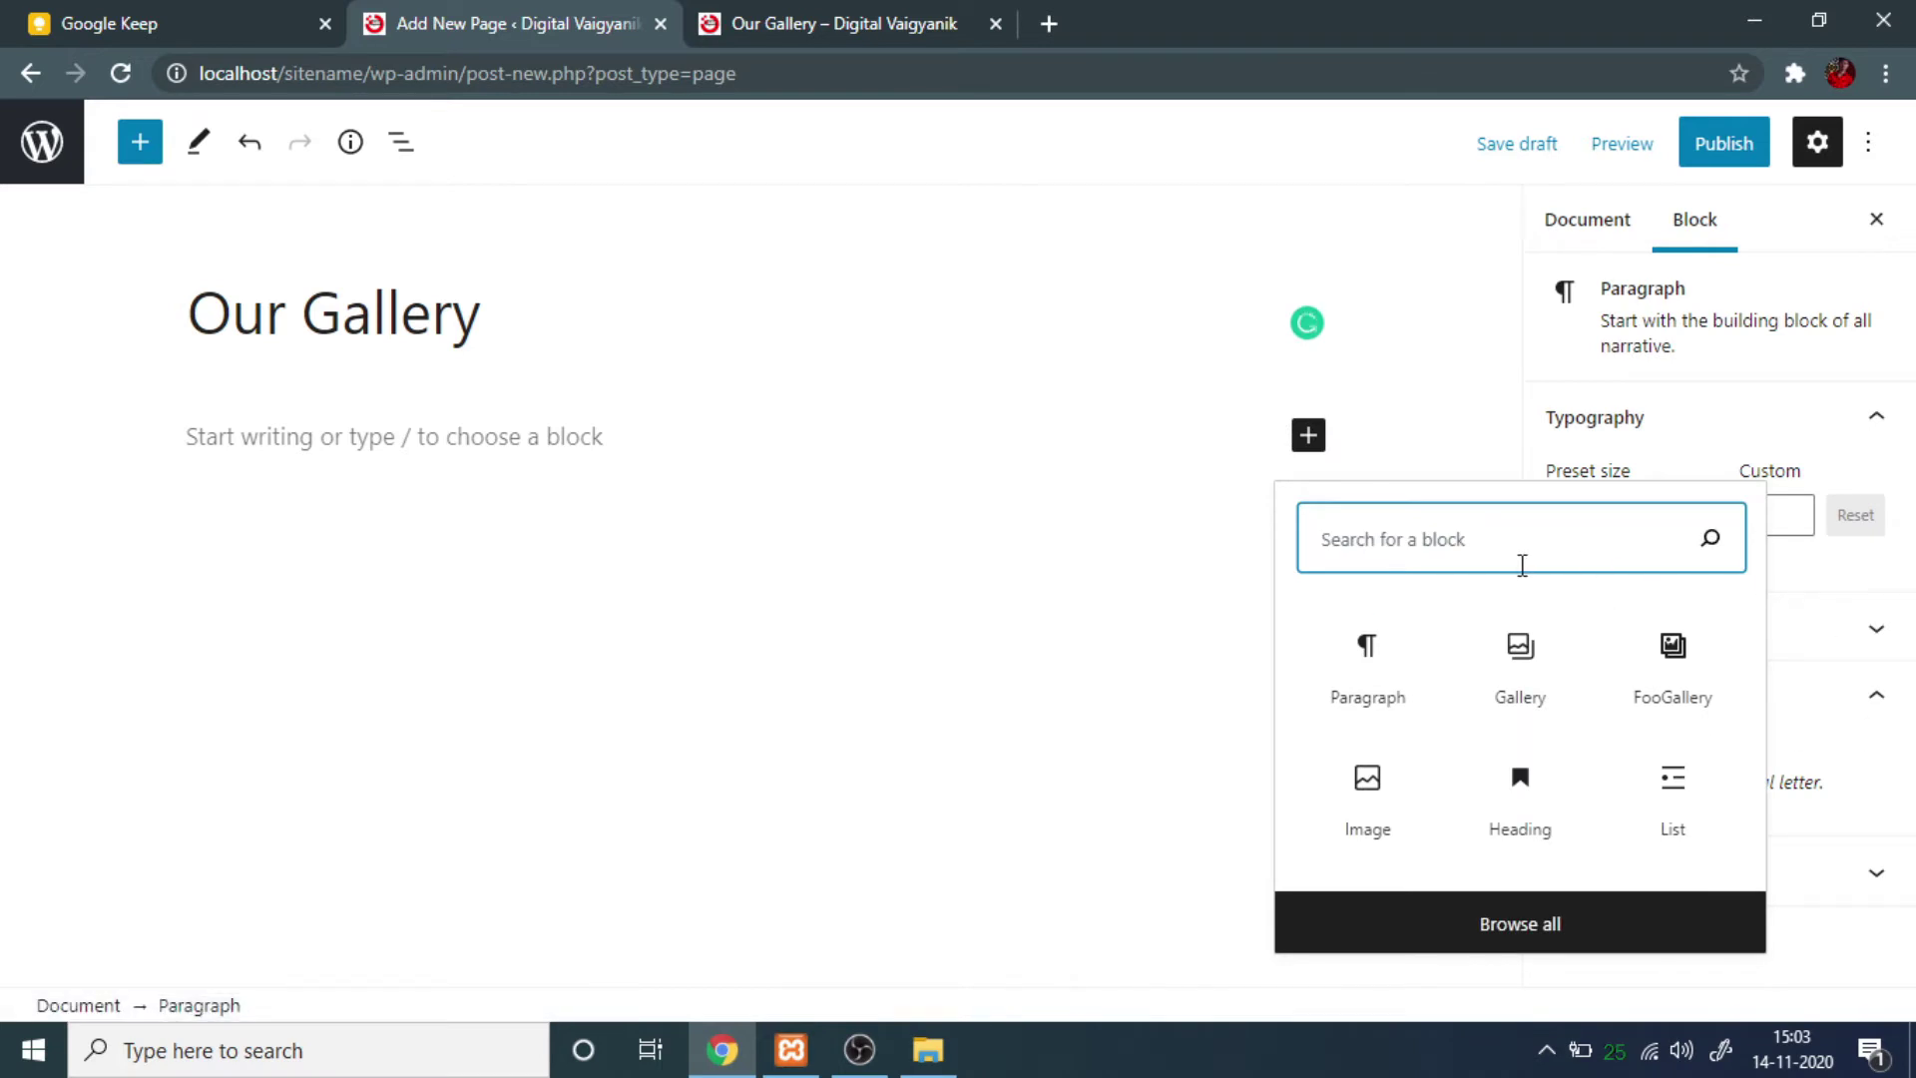
{"action": "type", "text": "code"}
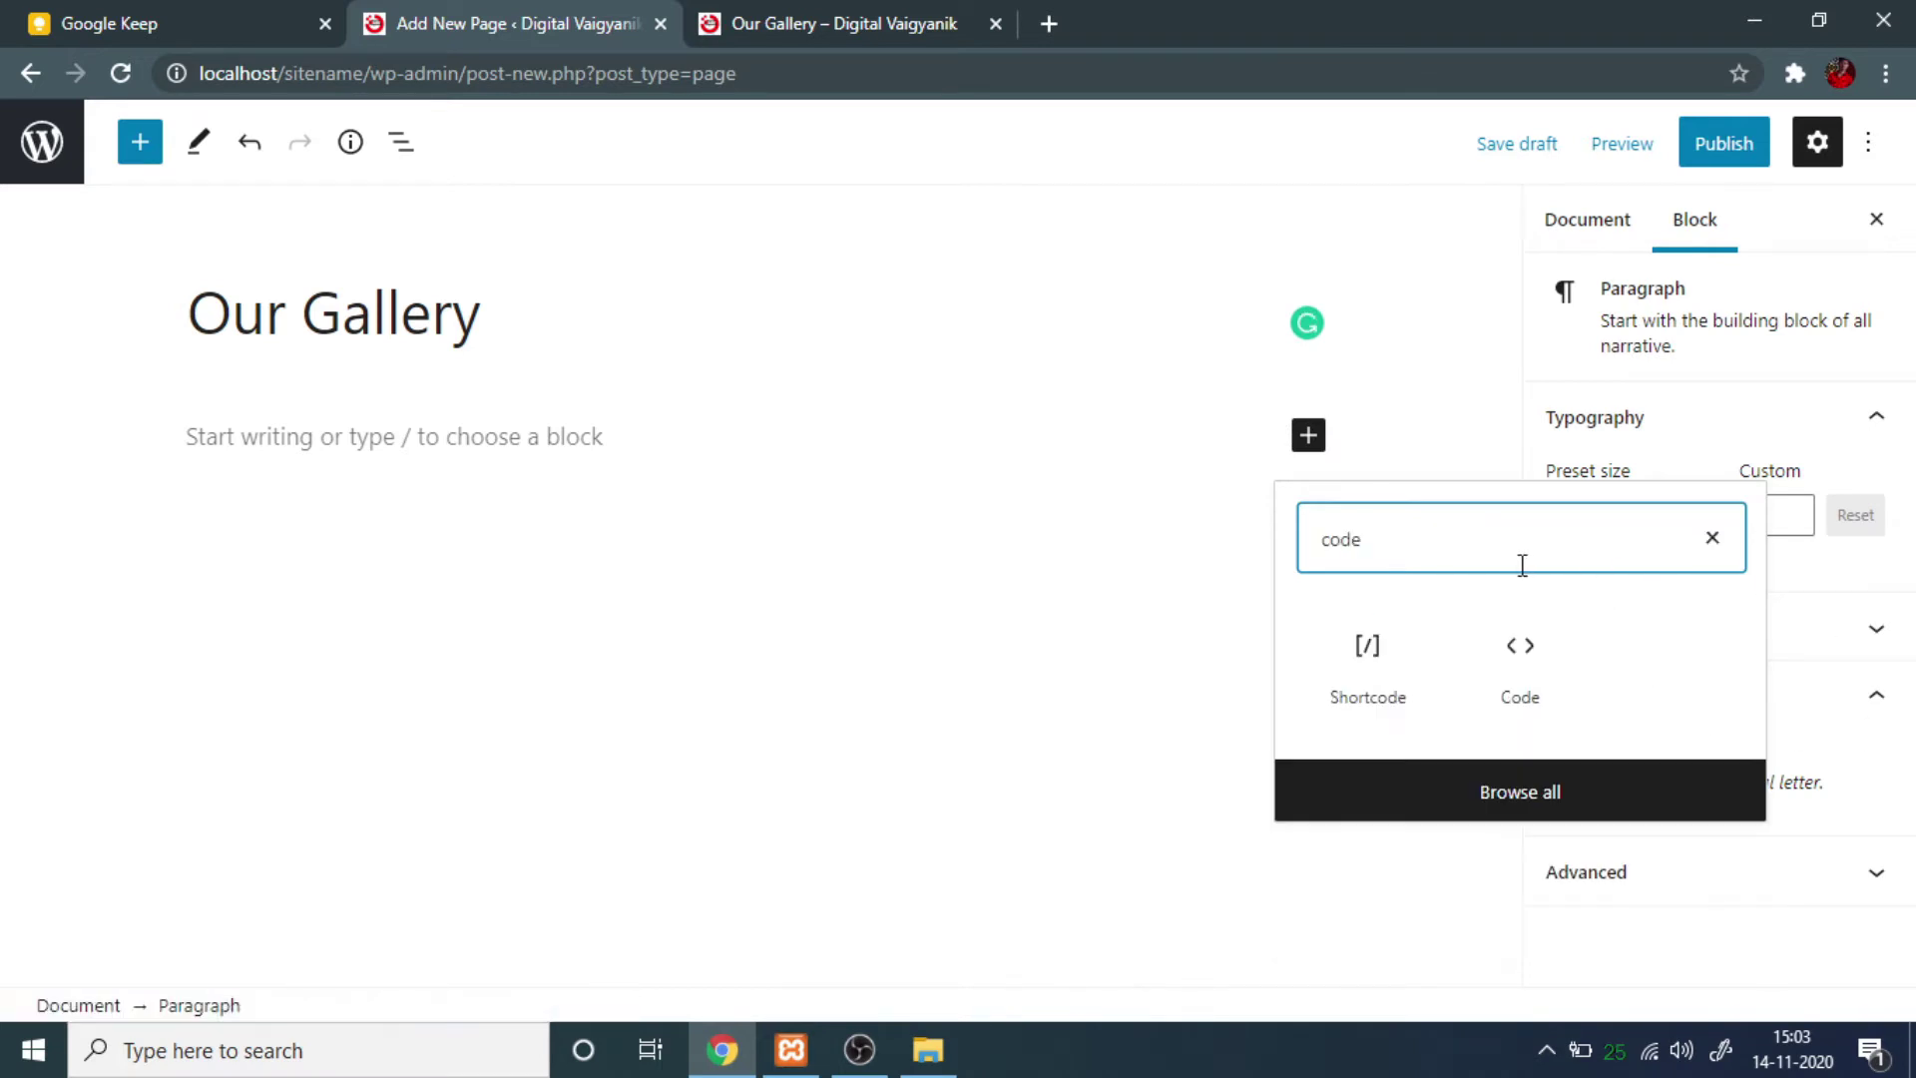
{"action": "left_click", "coordinate": [1360, 699]}
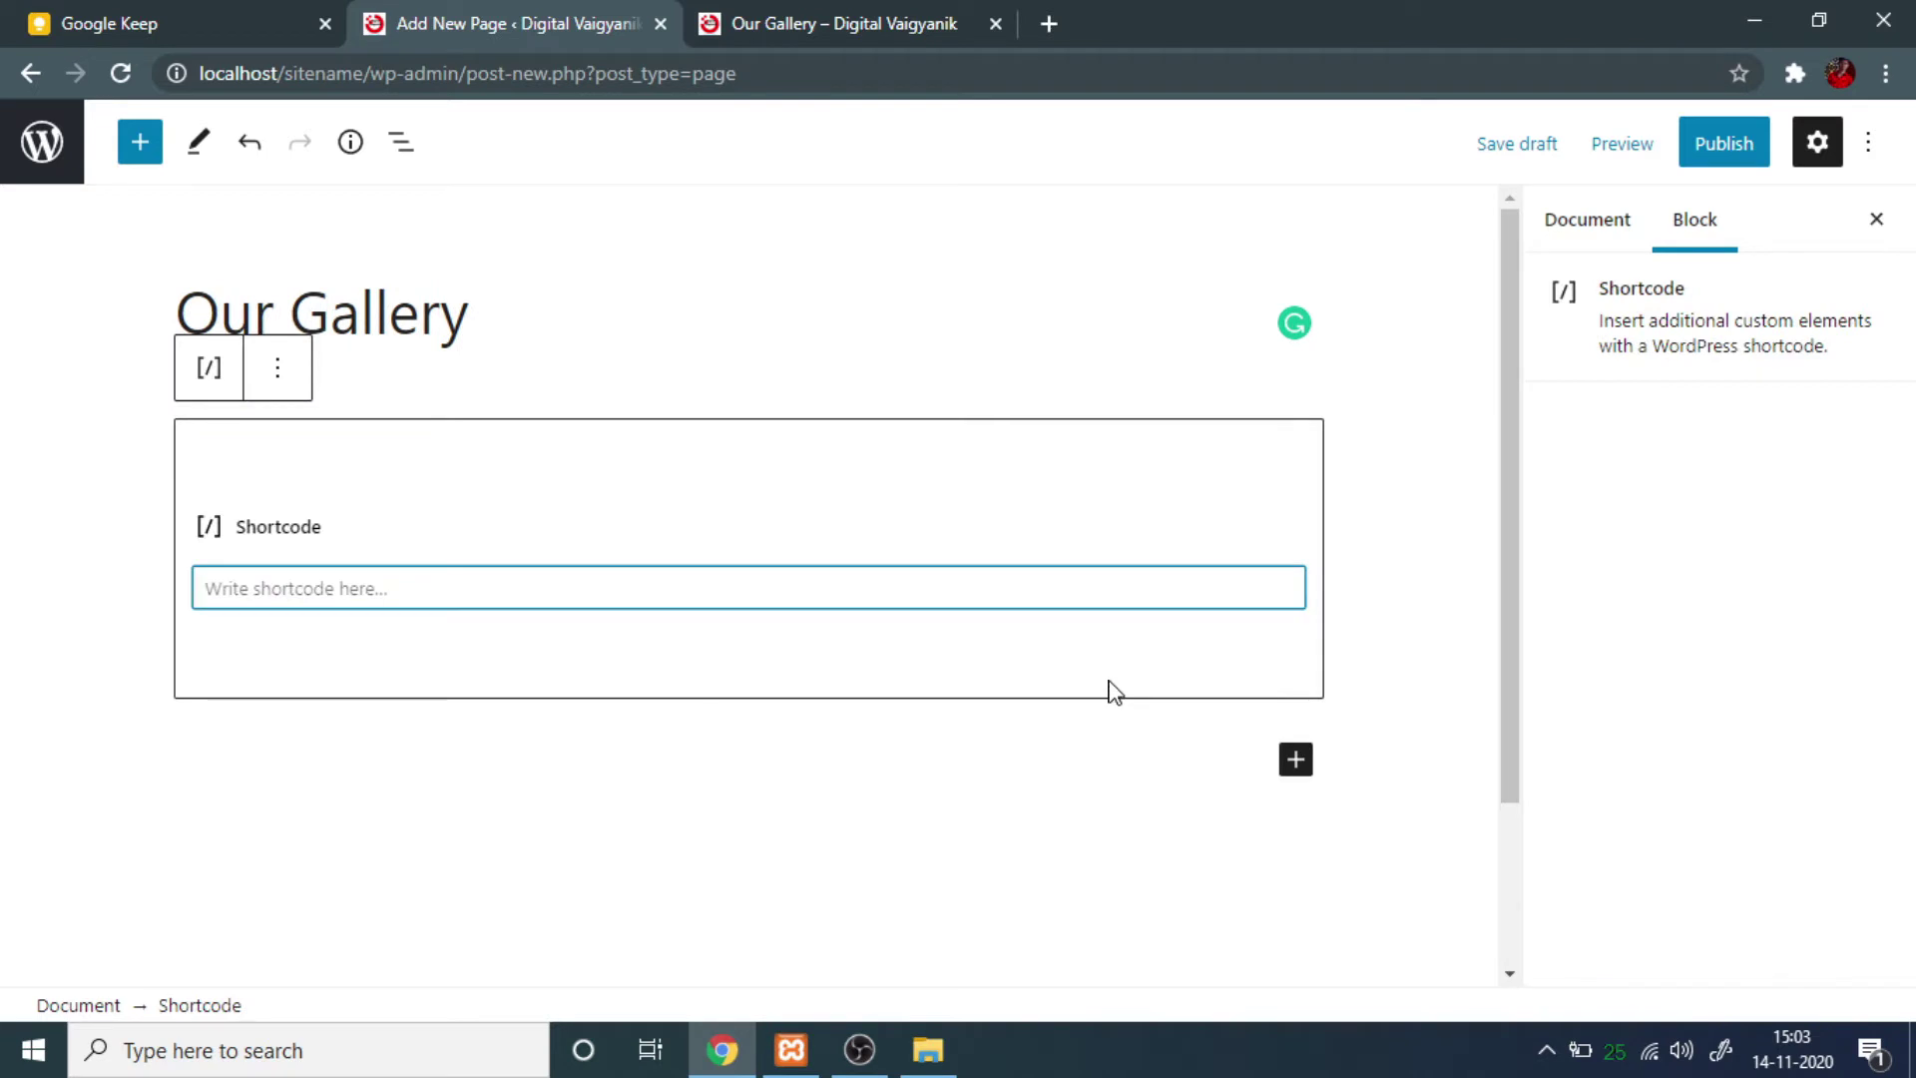
{"action": "key", "text": "ctrl+v"}
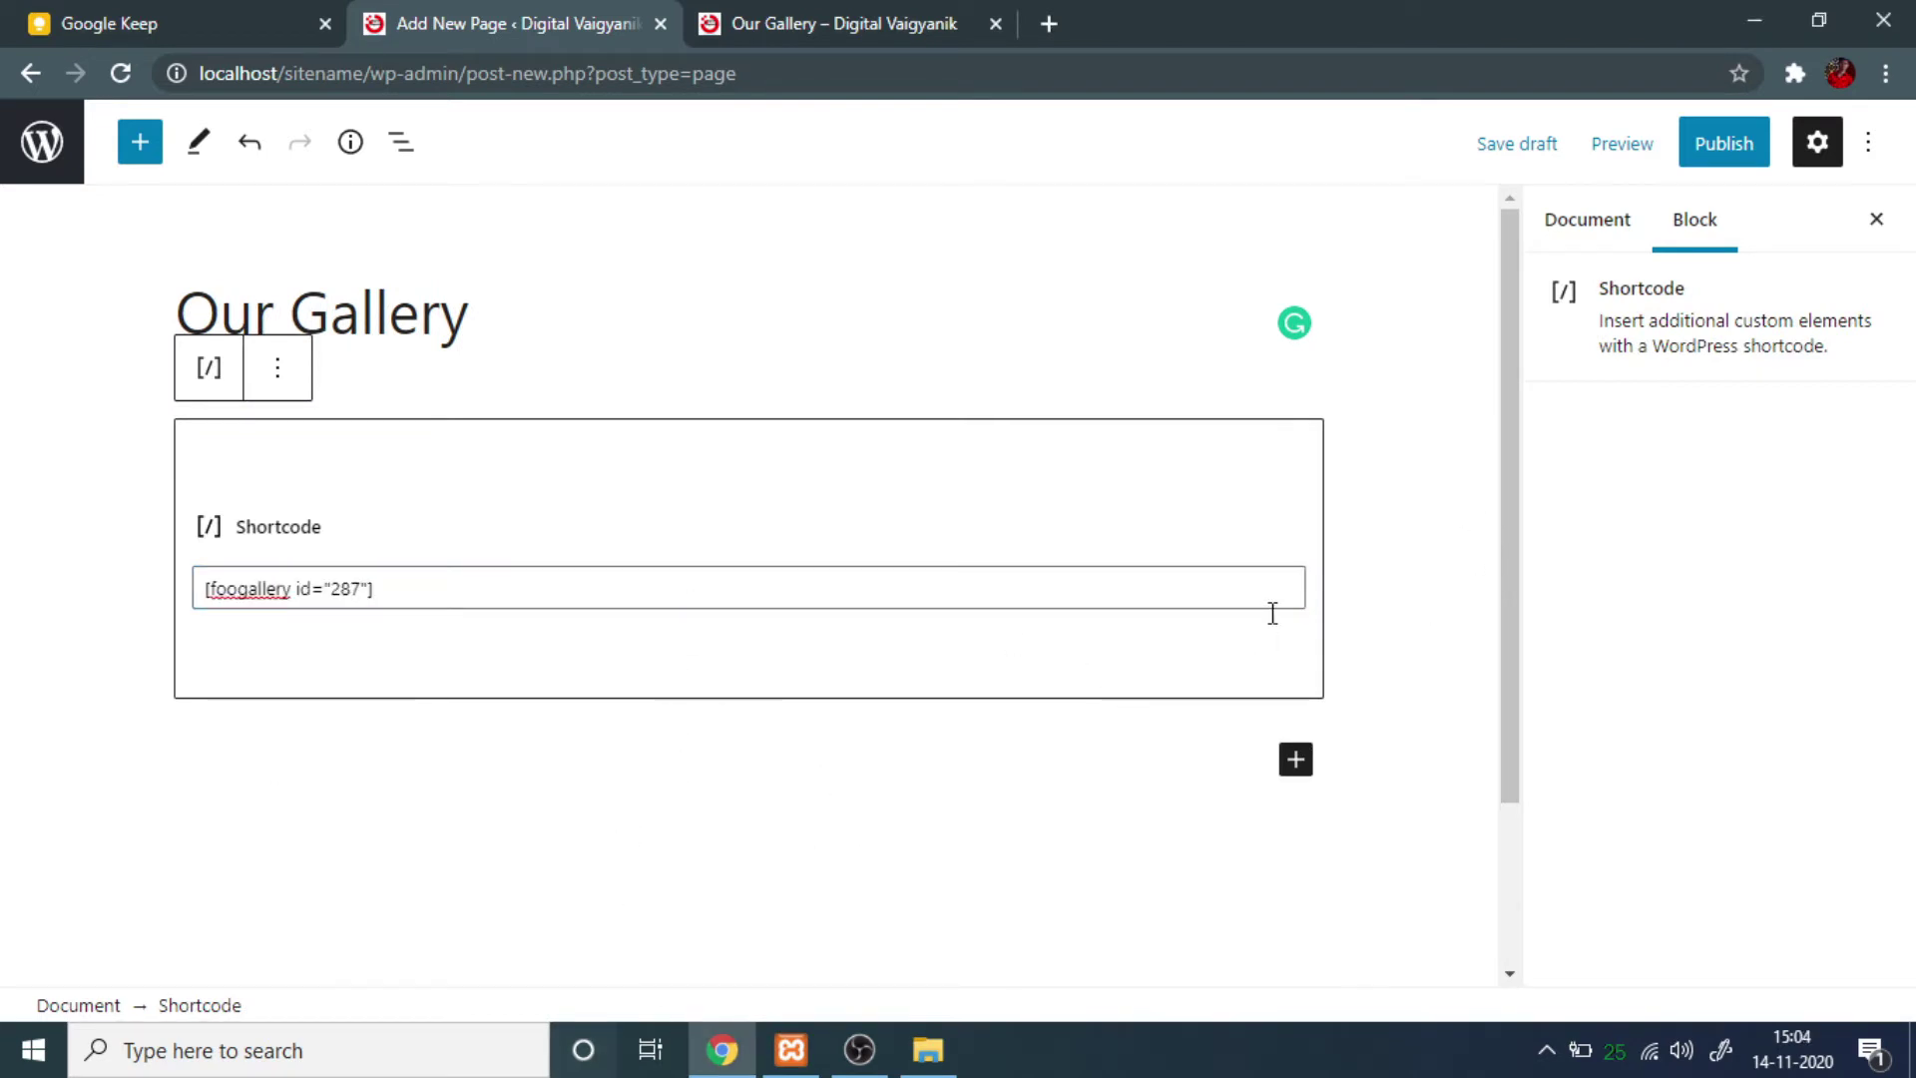
{"action": "key", "text": "Return"}
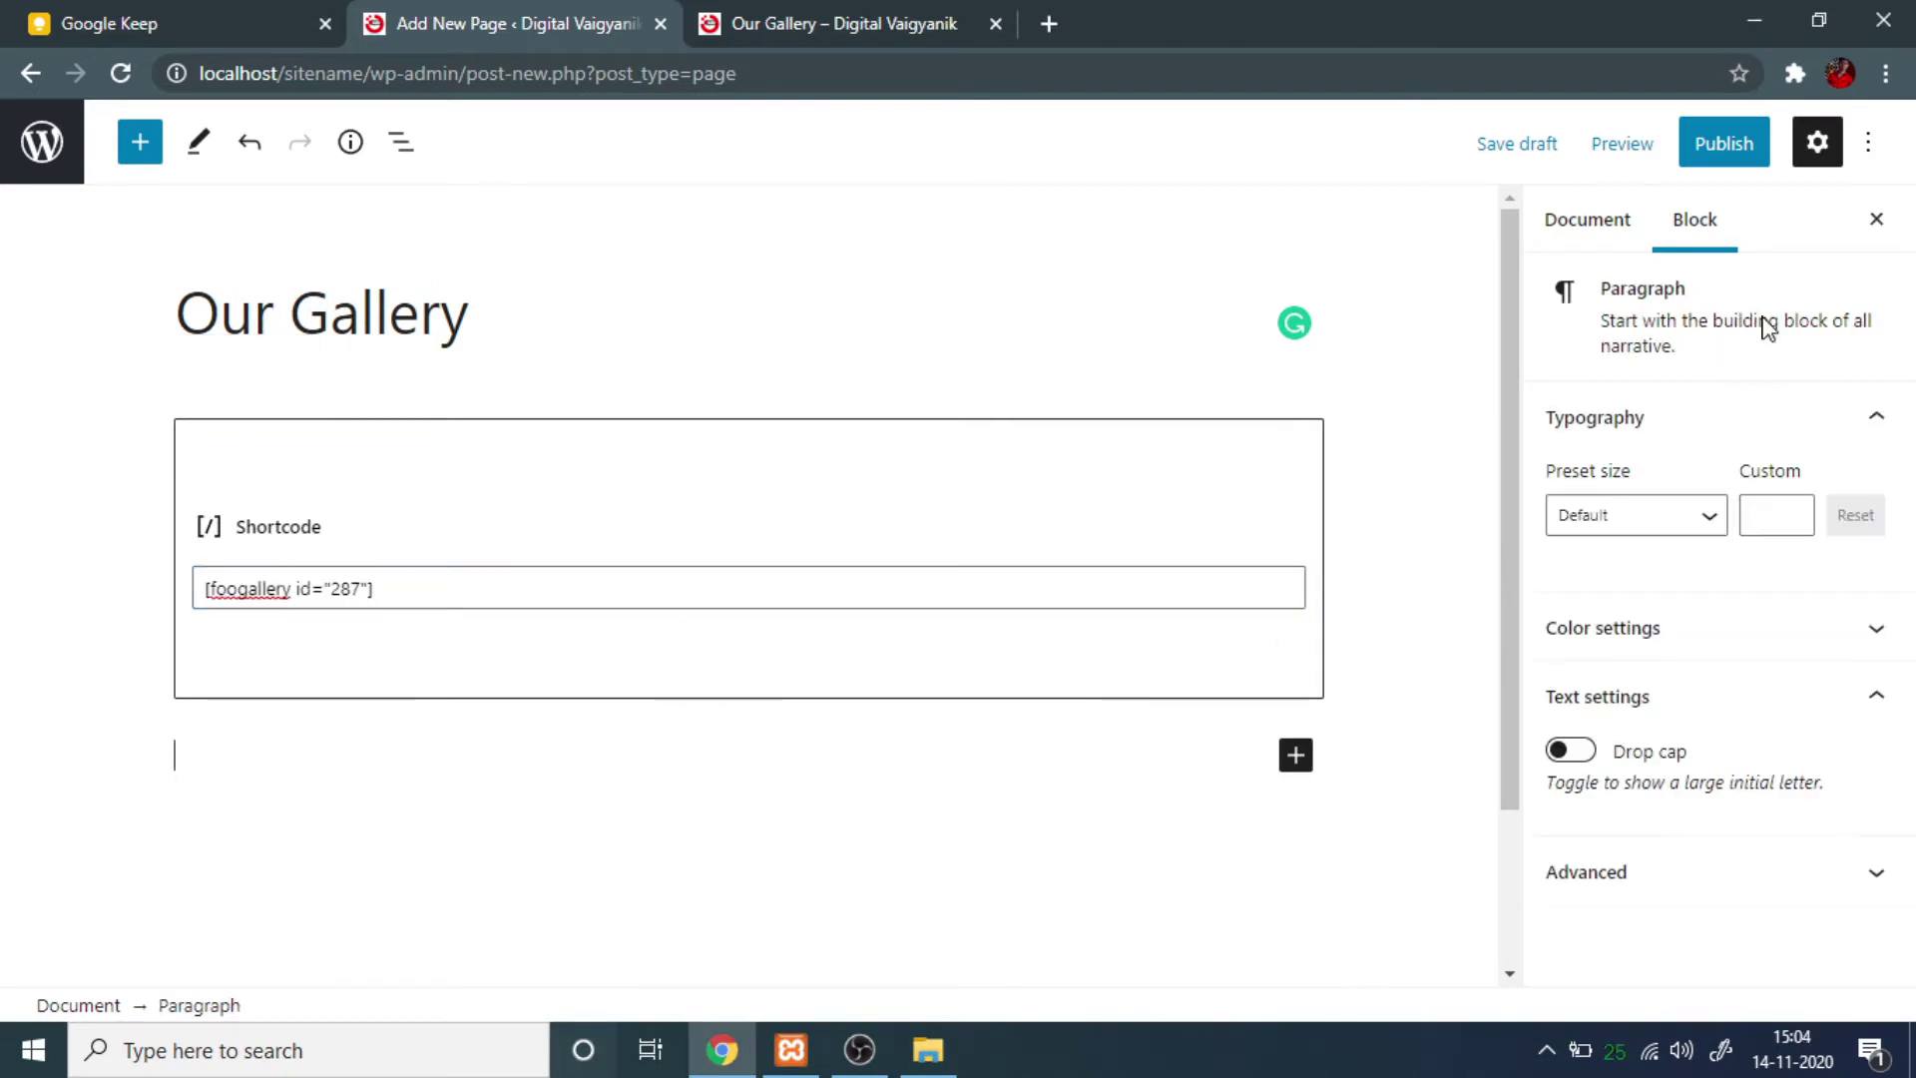
Set the new page's URL slug to "gallery" and check the old gallery page down to its footer.
{"action": "left_click", "coordinate": [1583, 234]}
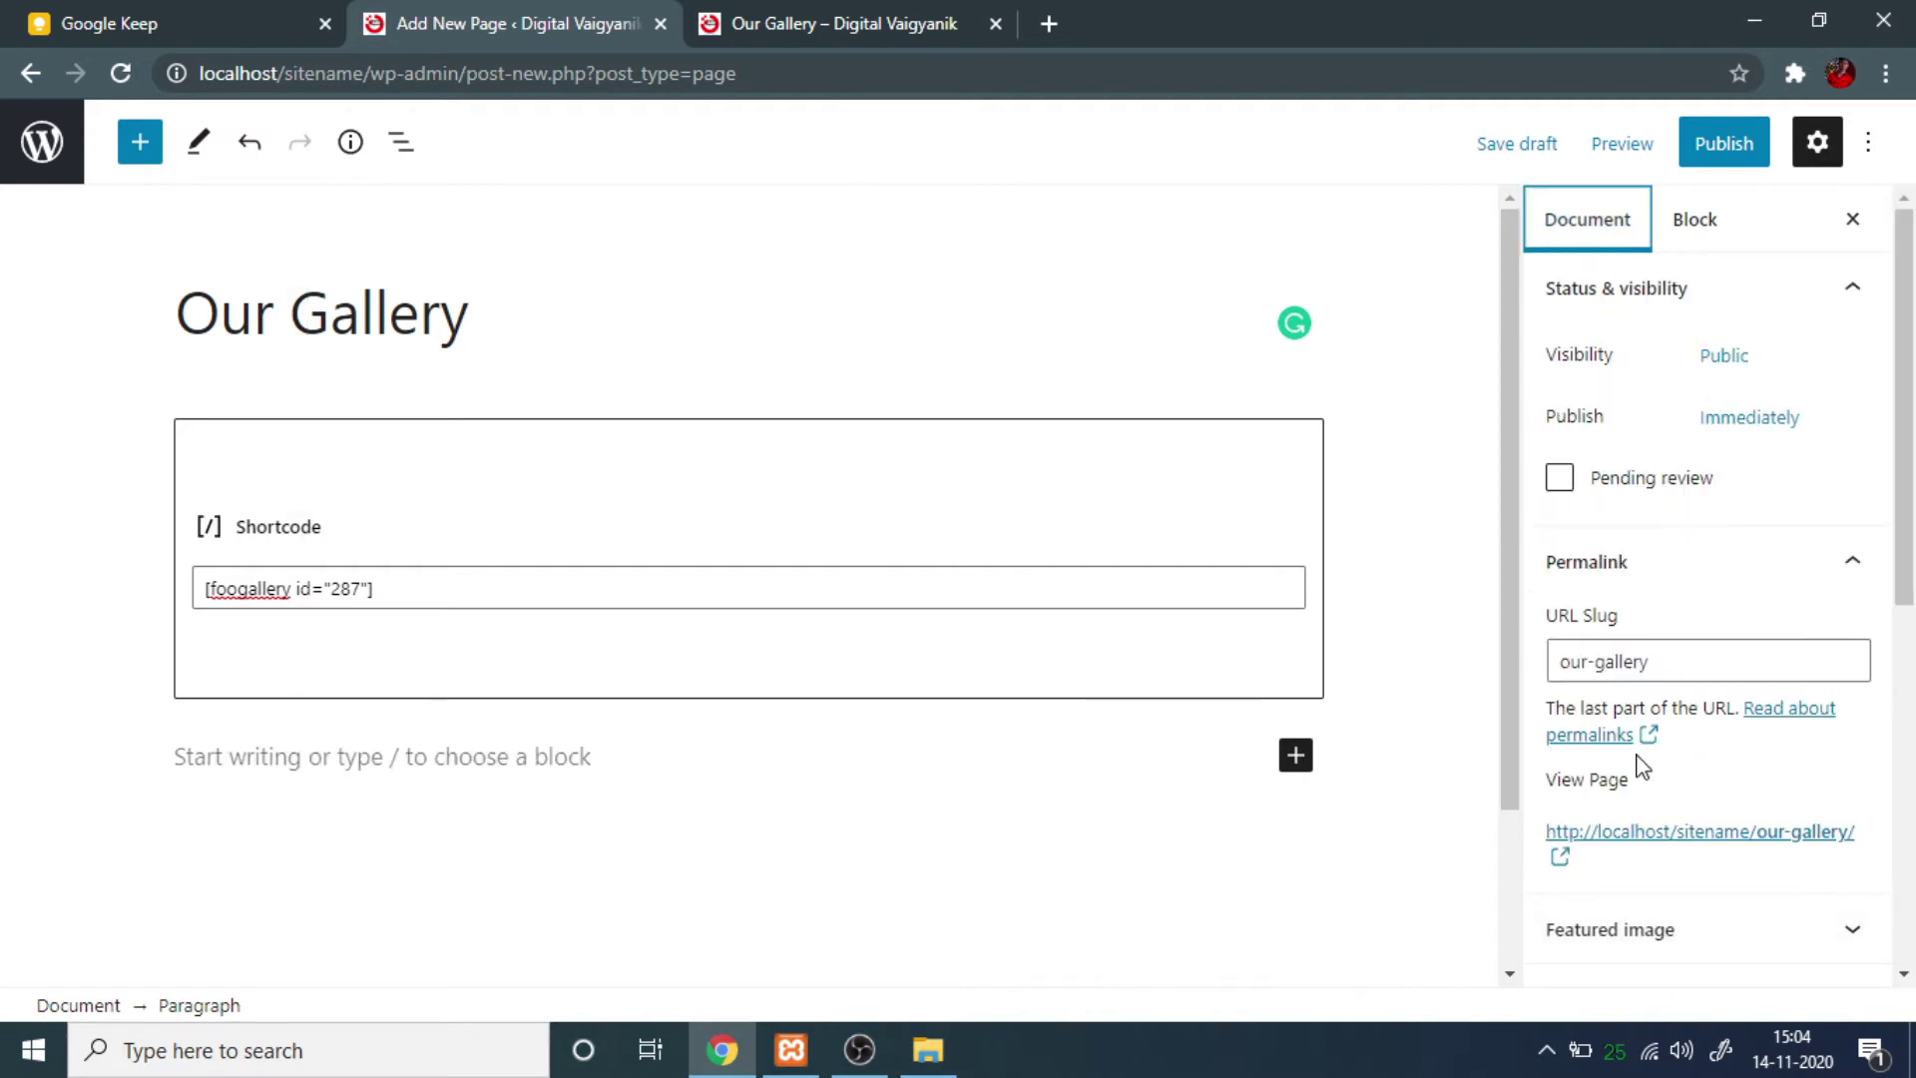
{"action": "left_click", "coordinate": [1597, 664]}
{"action": "key", "text": "BackSpace"}
{"action": "key", "text": "BackSpace"}
{"action": "key", "text": "BackSpace"}
{"action": "key", "text": "BackSpace"}
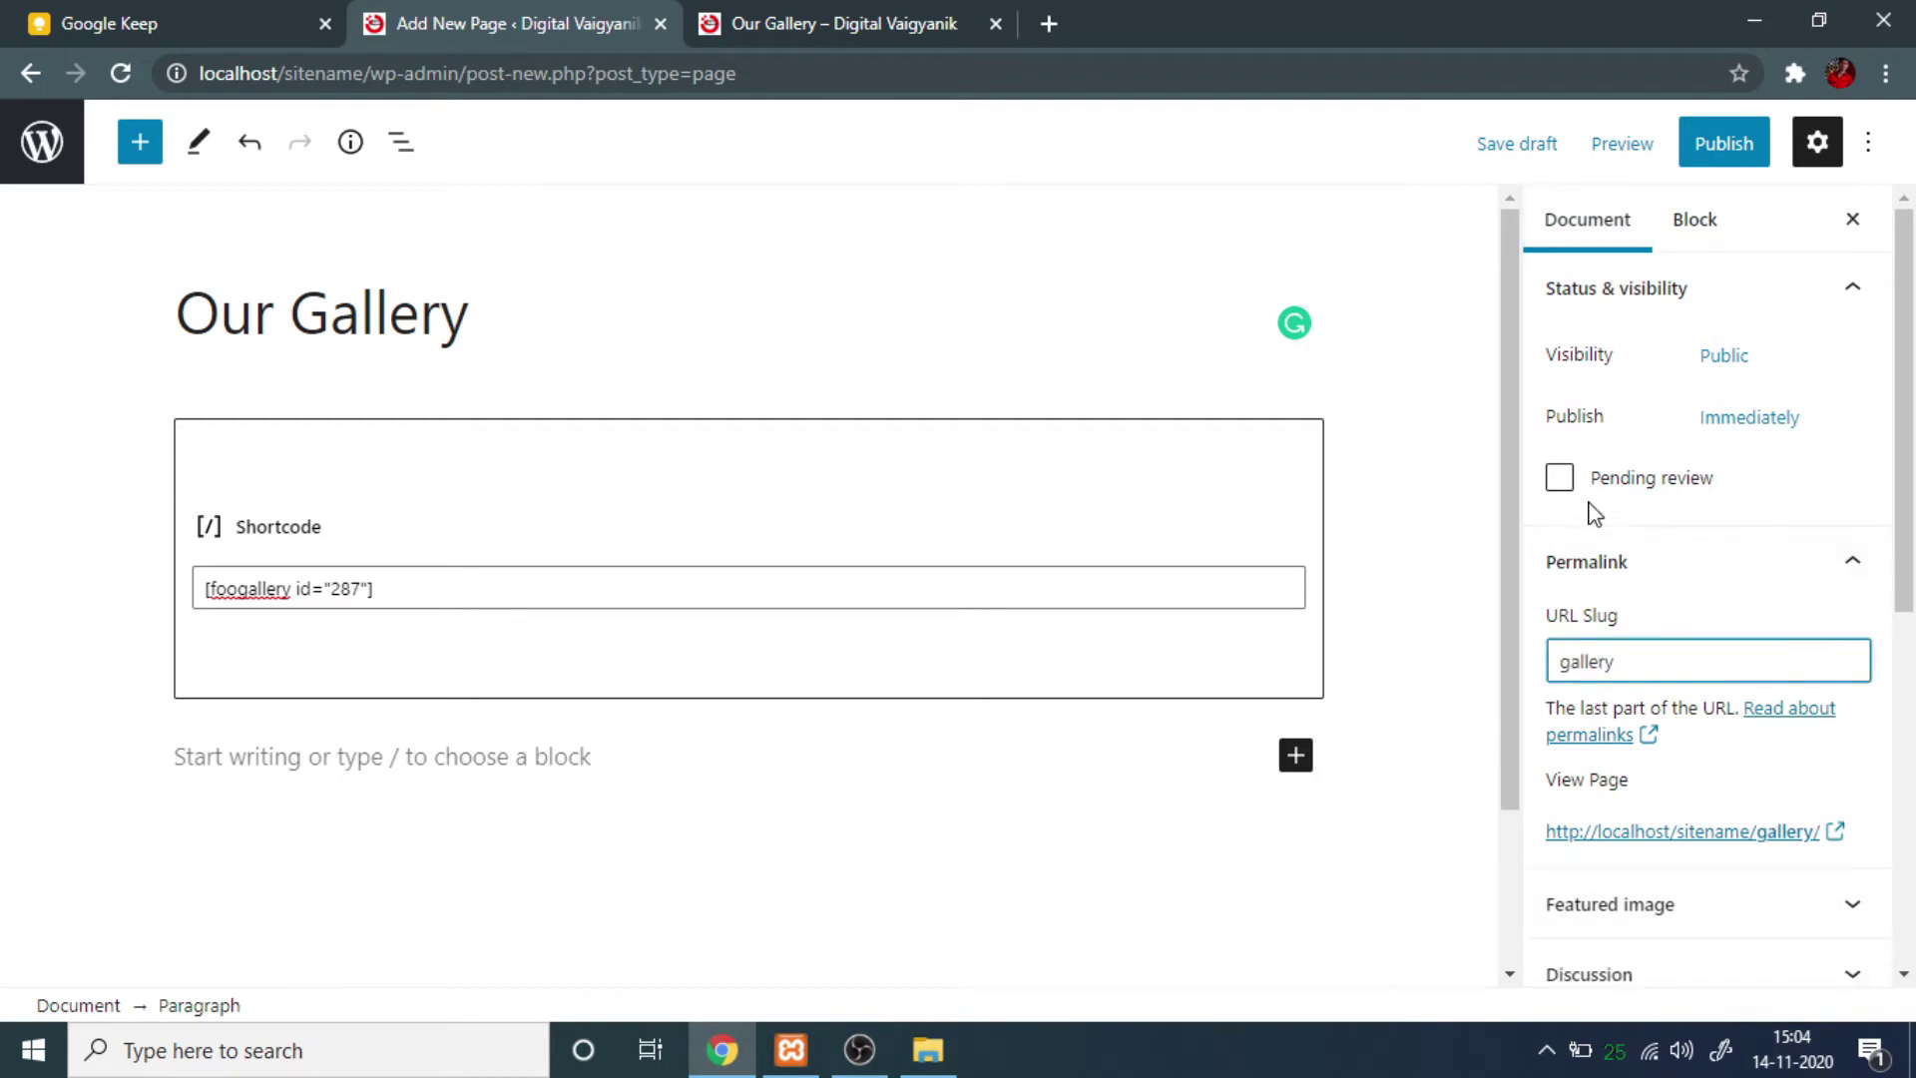
{"action": "left_click", "coordinate": [896, 15]}
{"action": "scroll", "coordinate": [1594, 577], "scroll_direction": "down", "scroll_amount": 20}
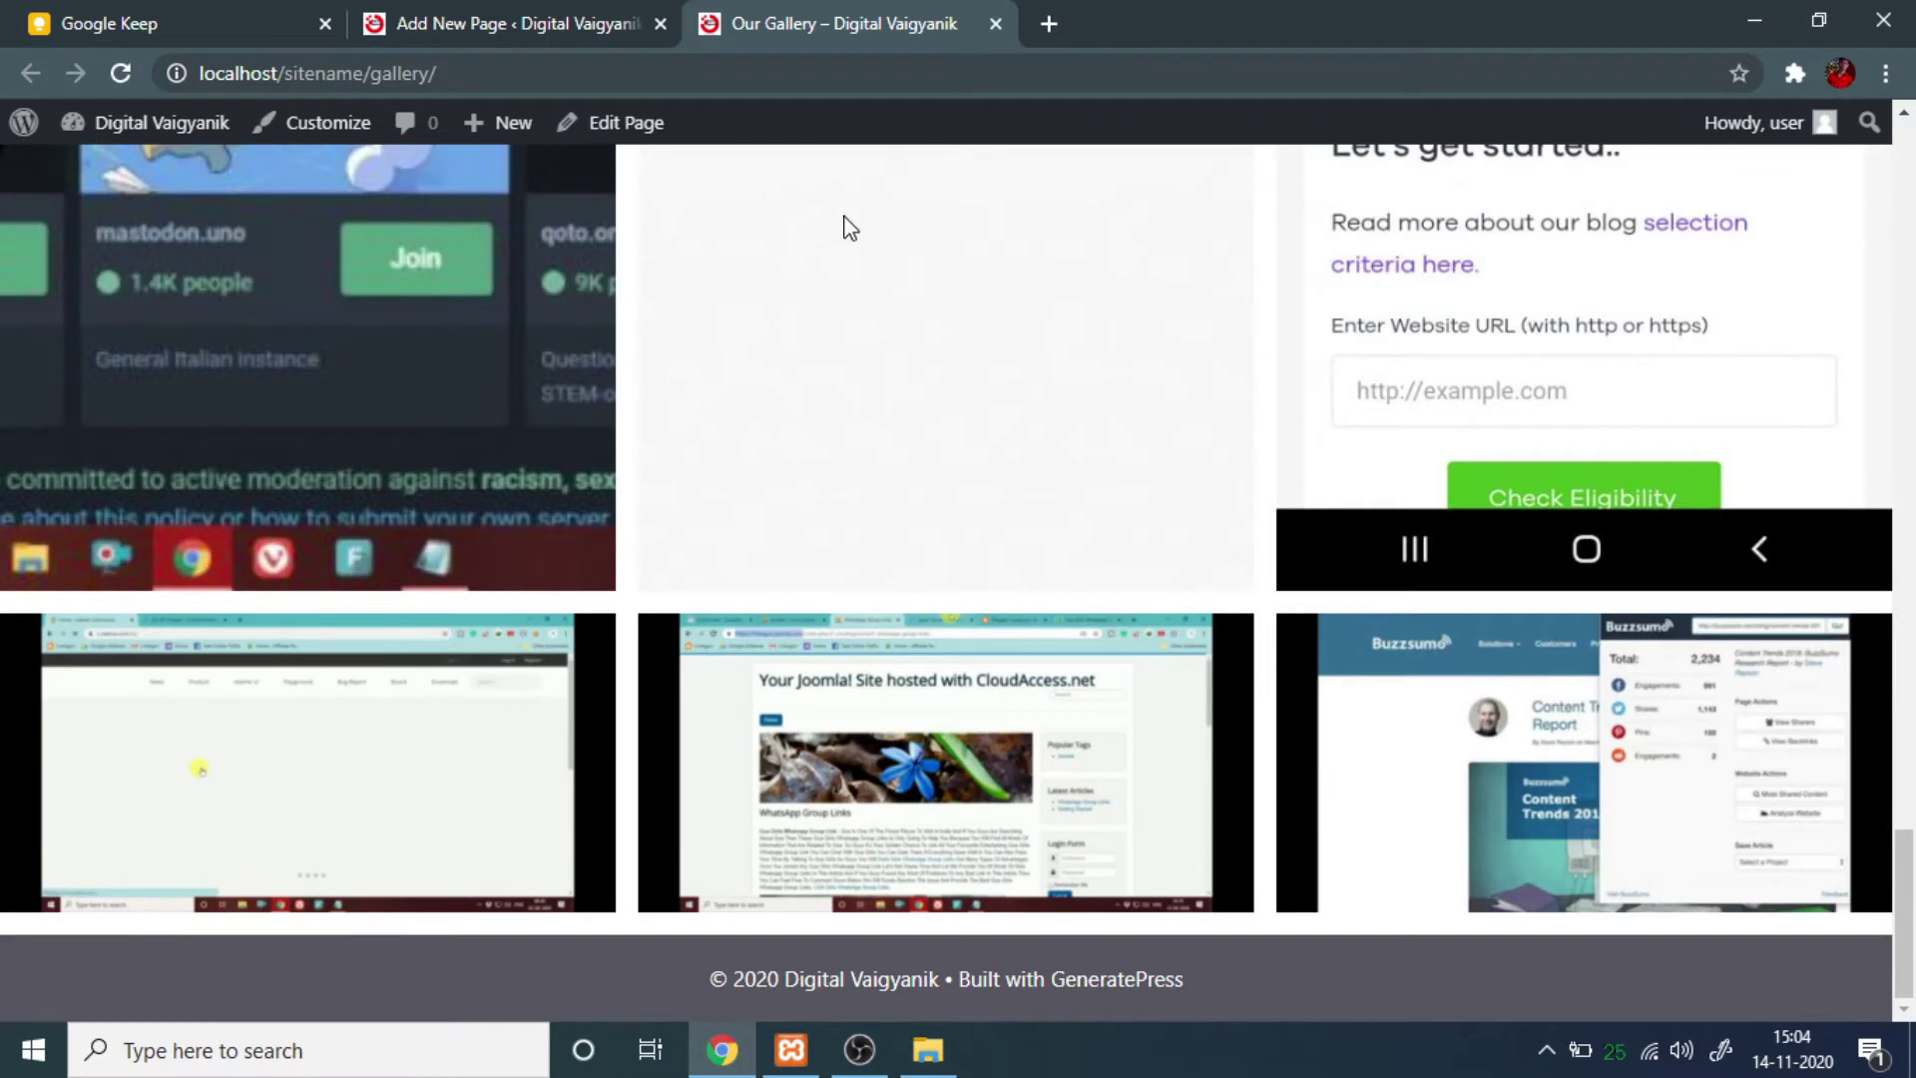
{"action": "left_click", "coordinate": [249, 22]}
{"action": "left_click", "coordinate": [524, 15]}
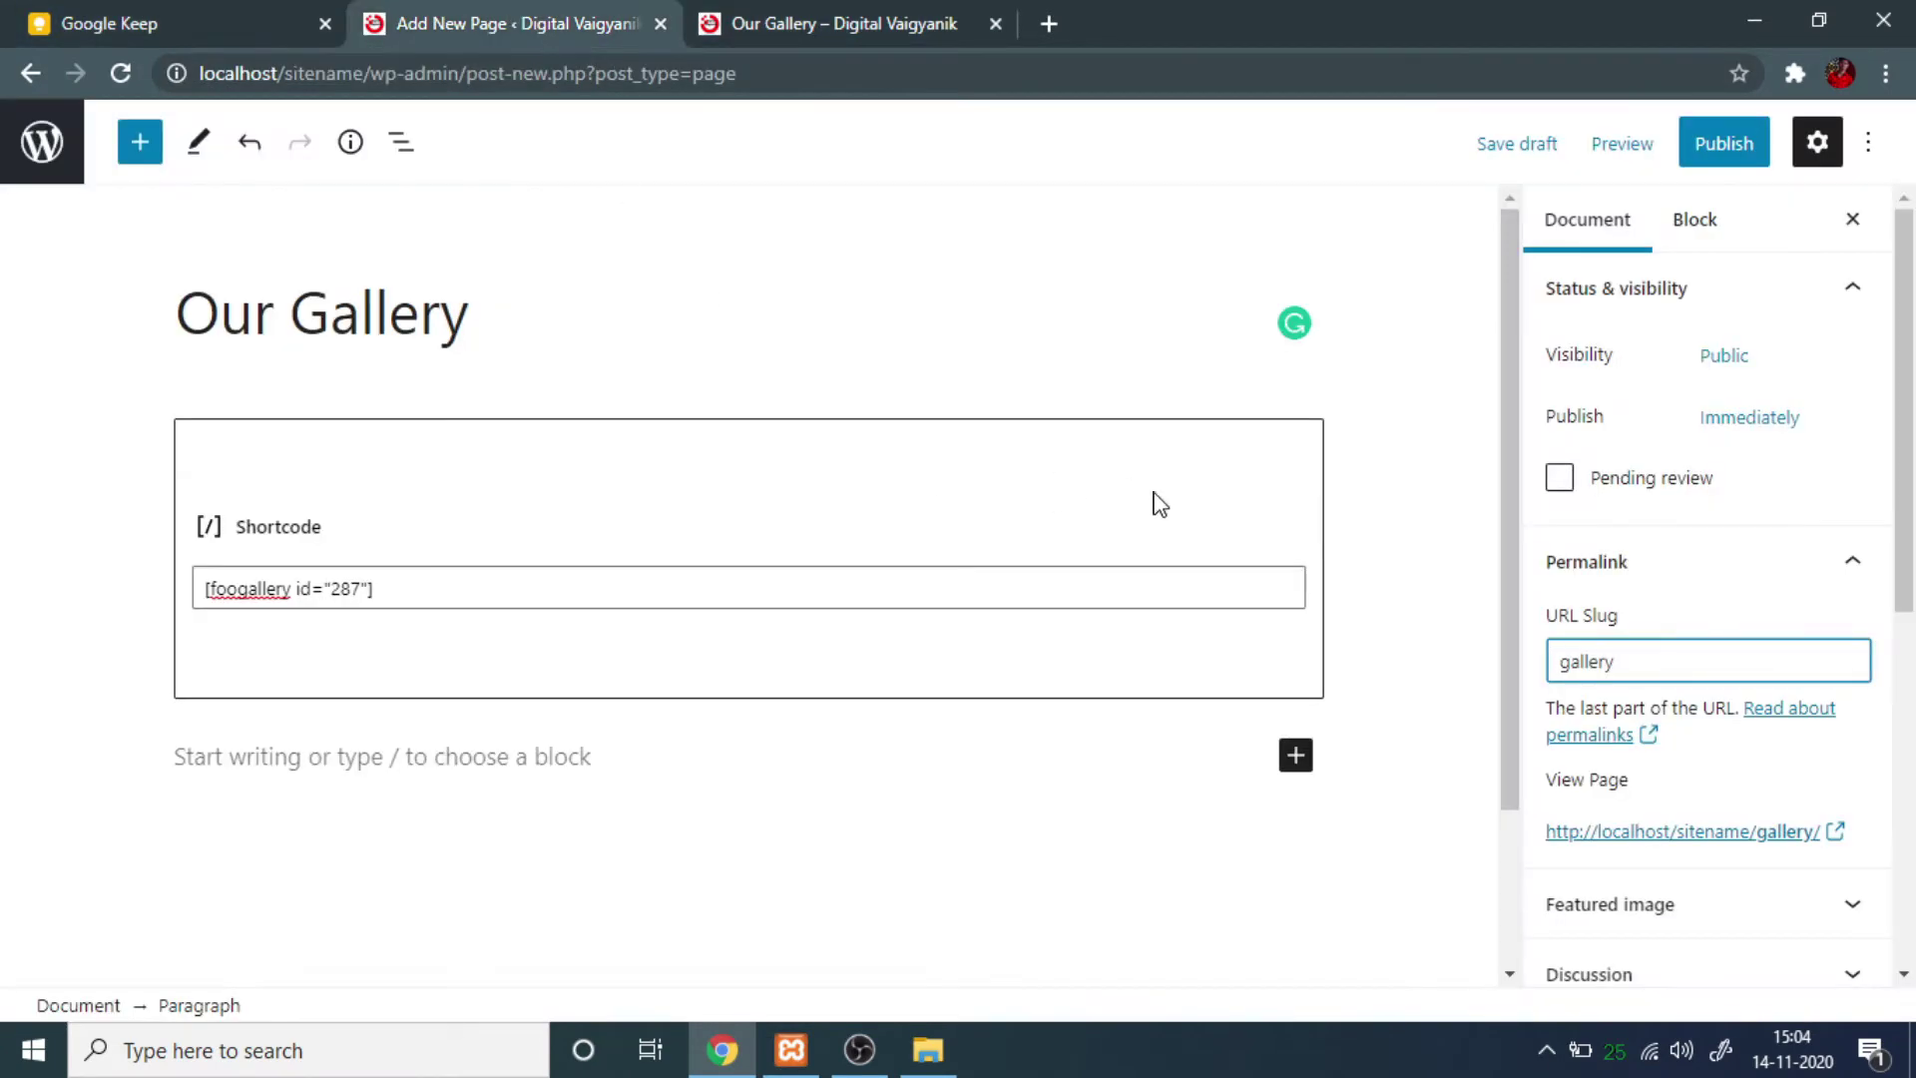
Set the page's sidebar layout to No Sidebars and its footer widgets to 0 Widgets.
{"action": "scroll", "coordinate": [1663, 599], "scroll_direction": "down", "scroll_amount": 5}
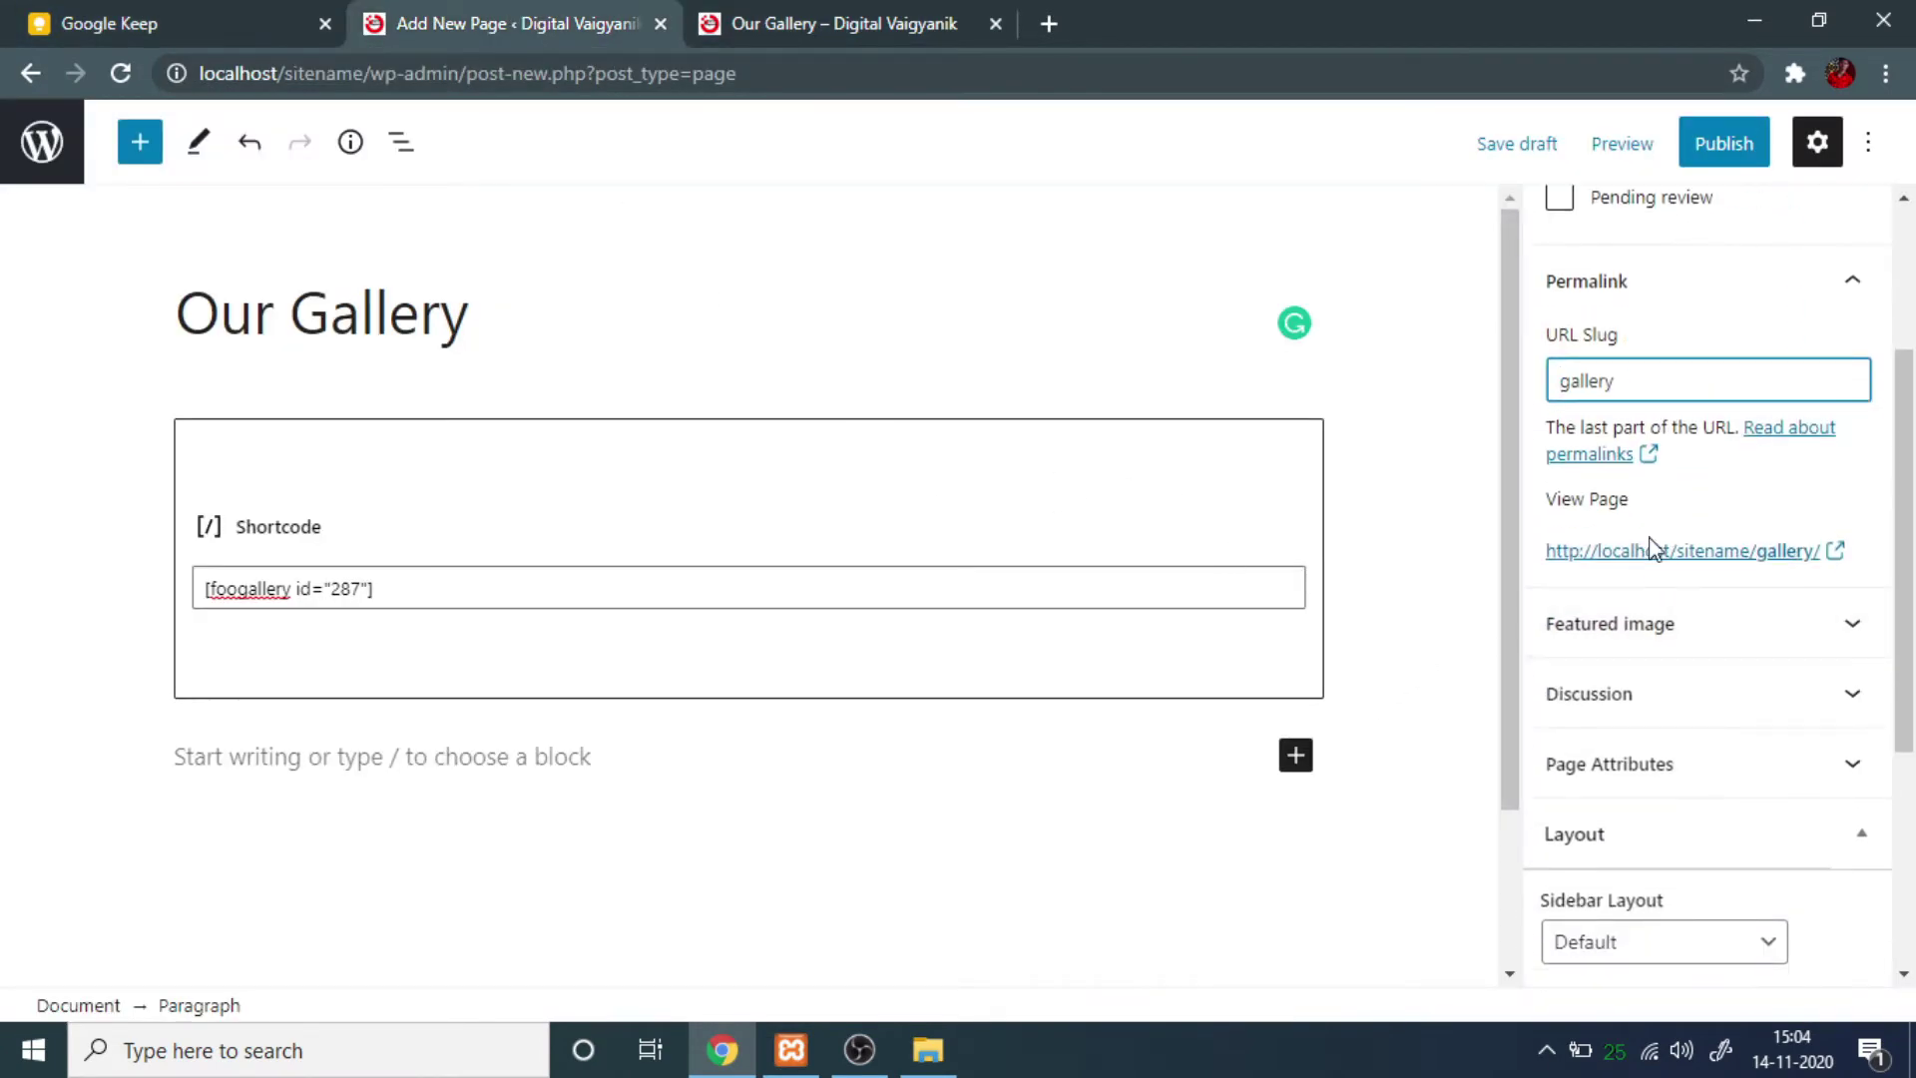
{"action": "scroll", "coordinate": [1650, 562], "scroll_direction": "down", "scroll_amount": 3}
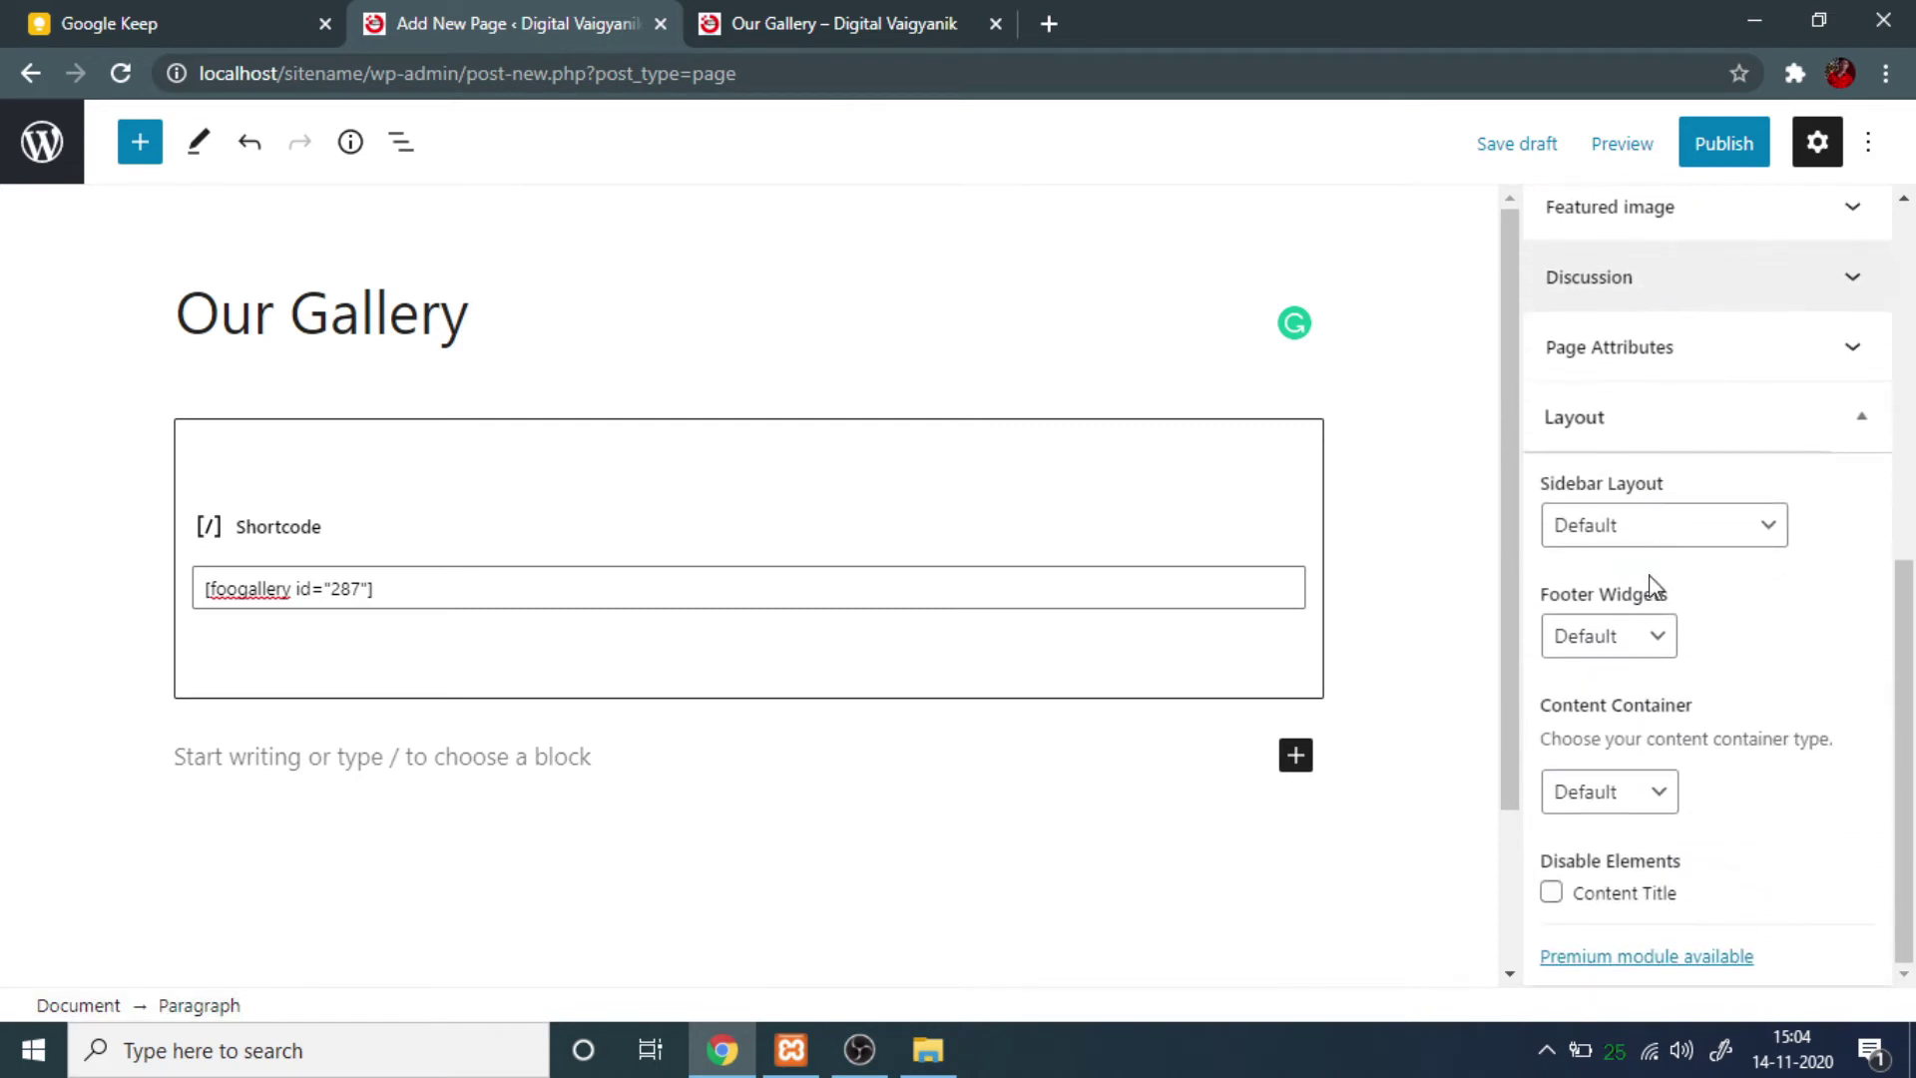
{"action": "left_click", "coordinate": [1681, 521]}
{"action": "left_click", "coordinate": [1616, 647]}
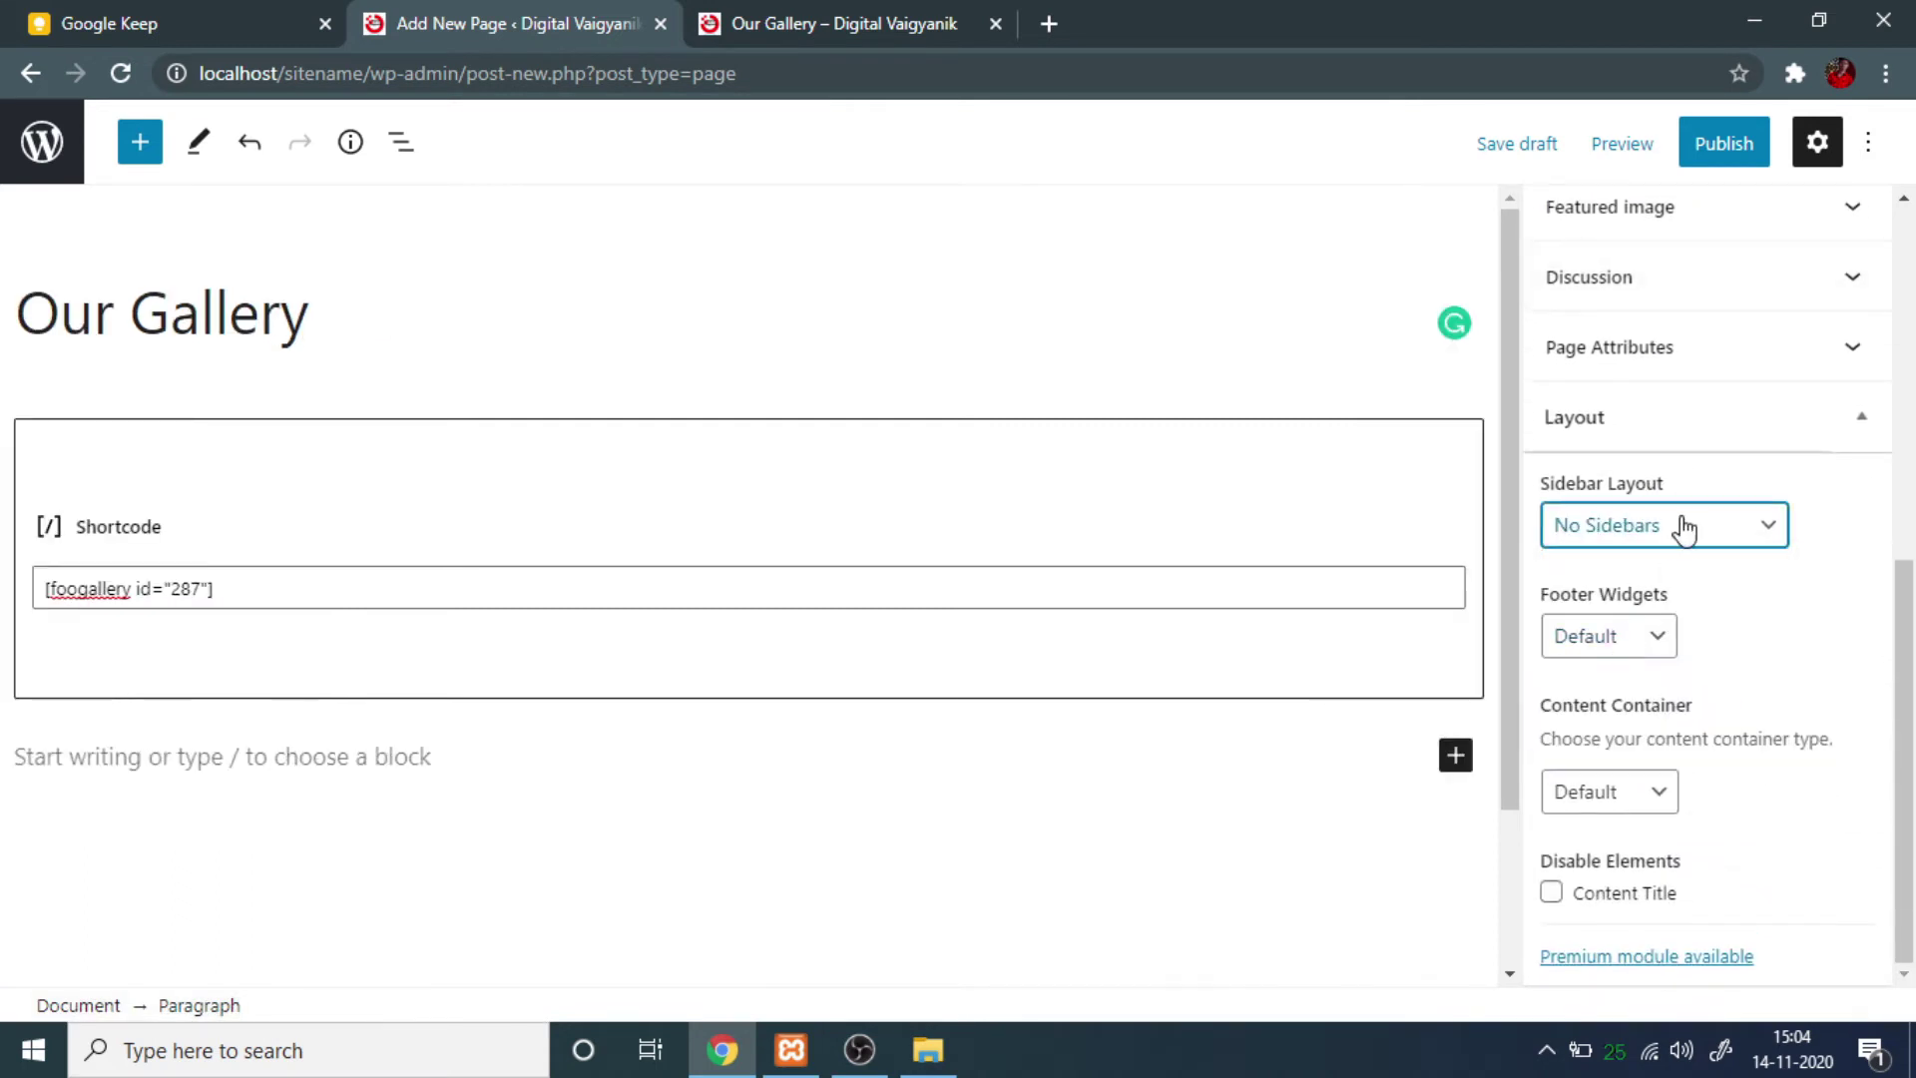
{"action": "left_click", "coordinate": [1613, 651]}
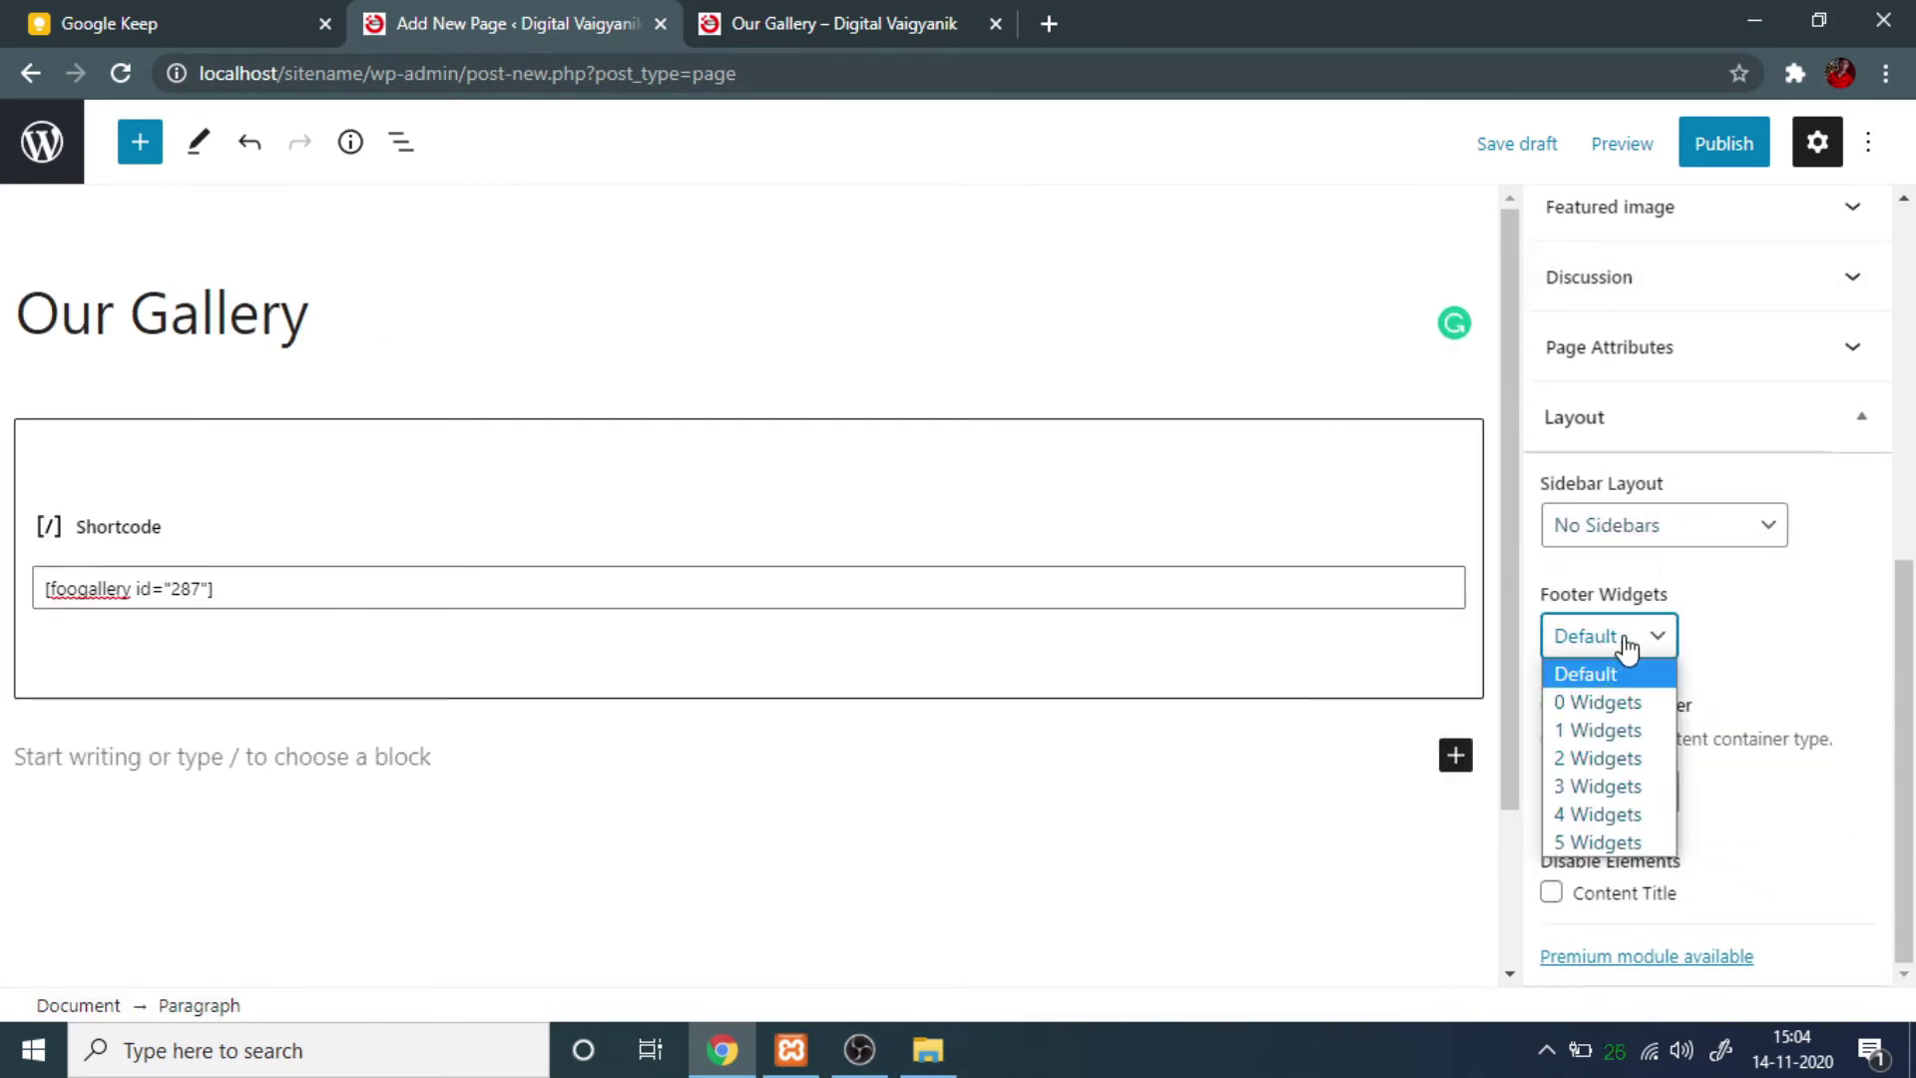
{"action": "left_click", "coordinate": [1609, 696]}
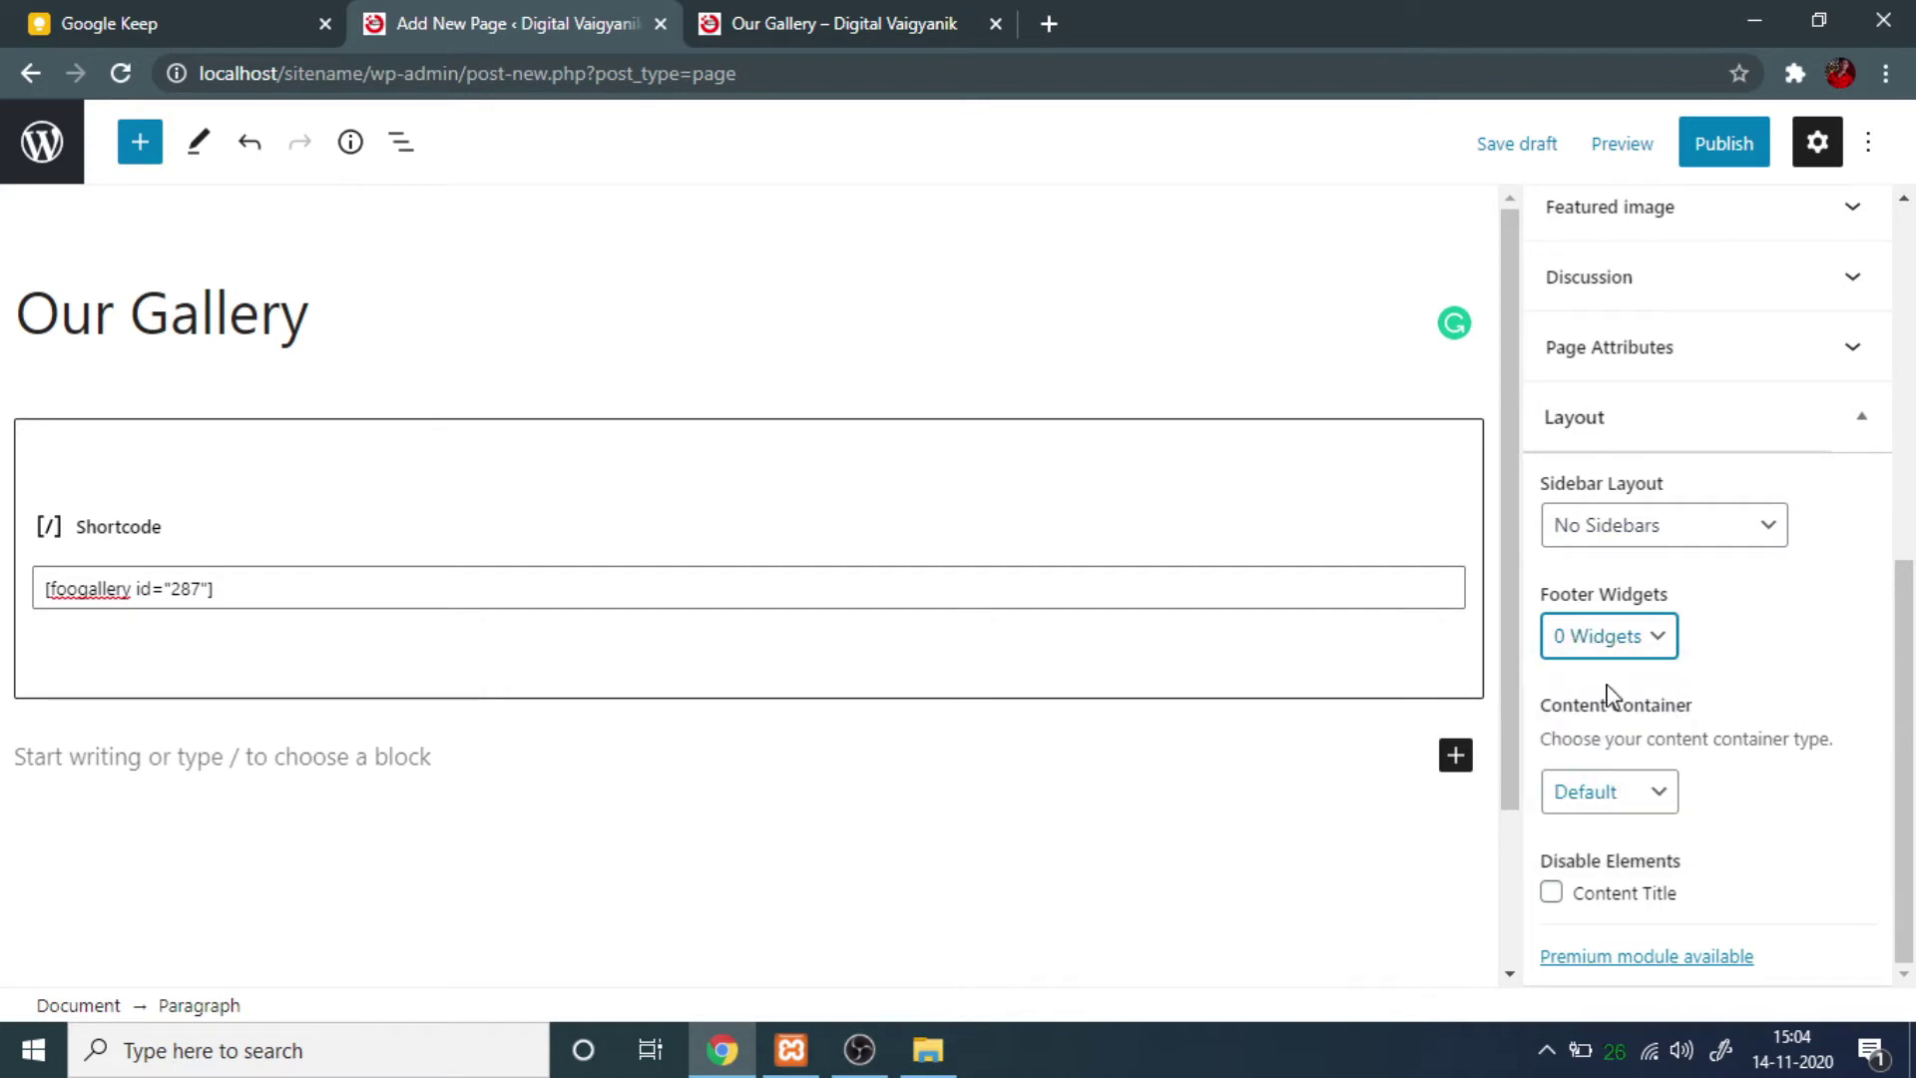
Set the page's content container to Full Width and disable its content title.
{"action": "left_click", "coordinate": [1632, 798]}
{"action": "left_click", "coordinate": [1600, 855]}
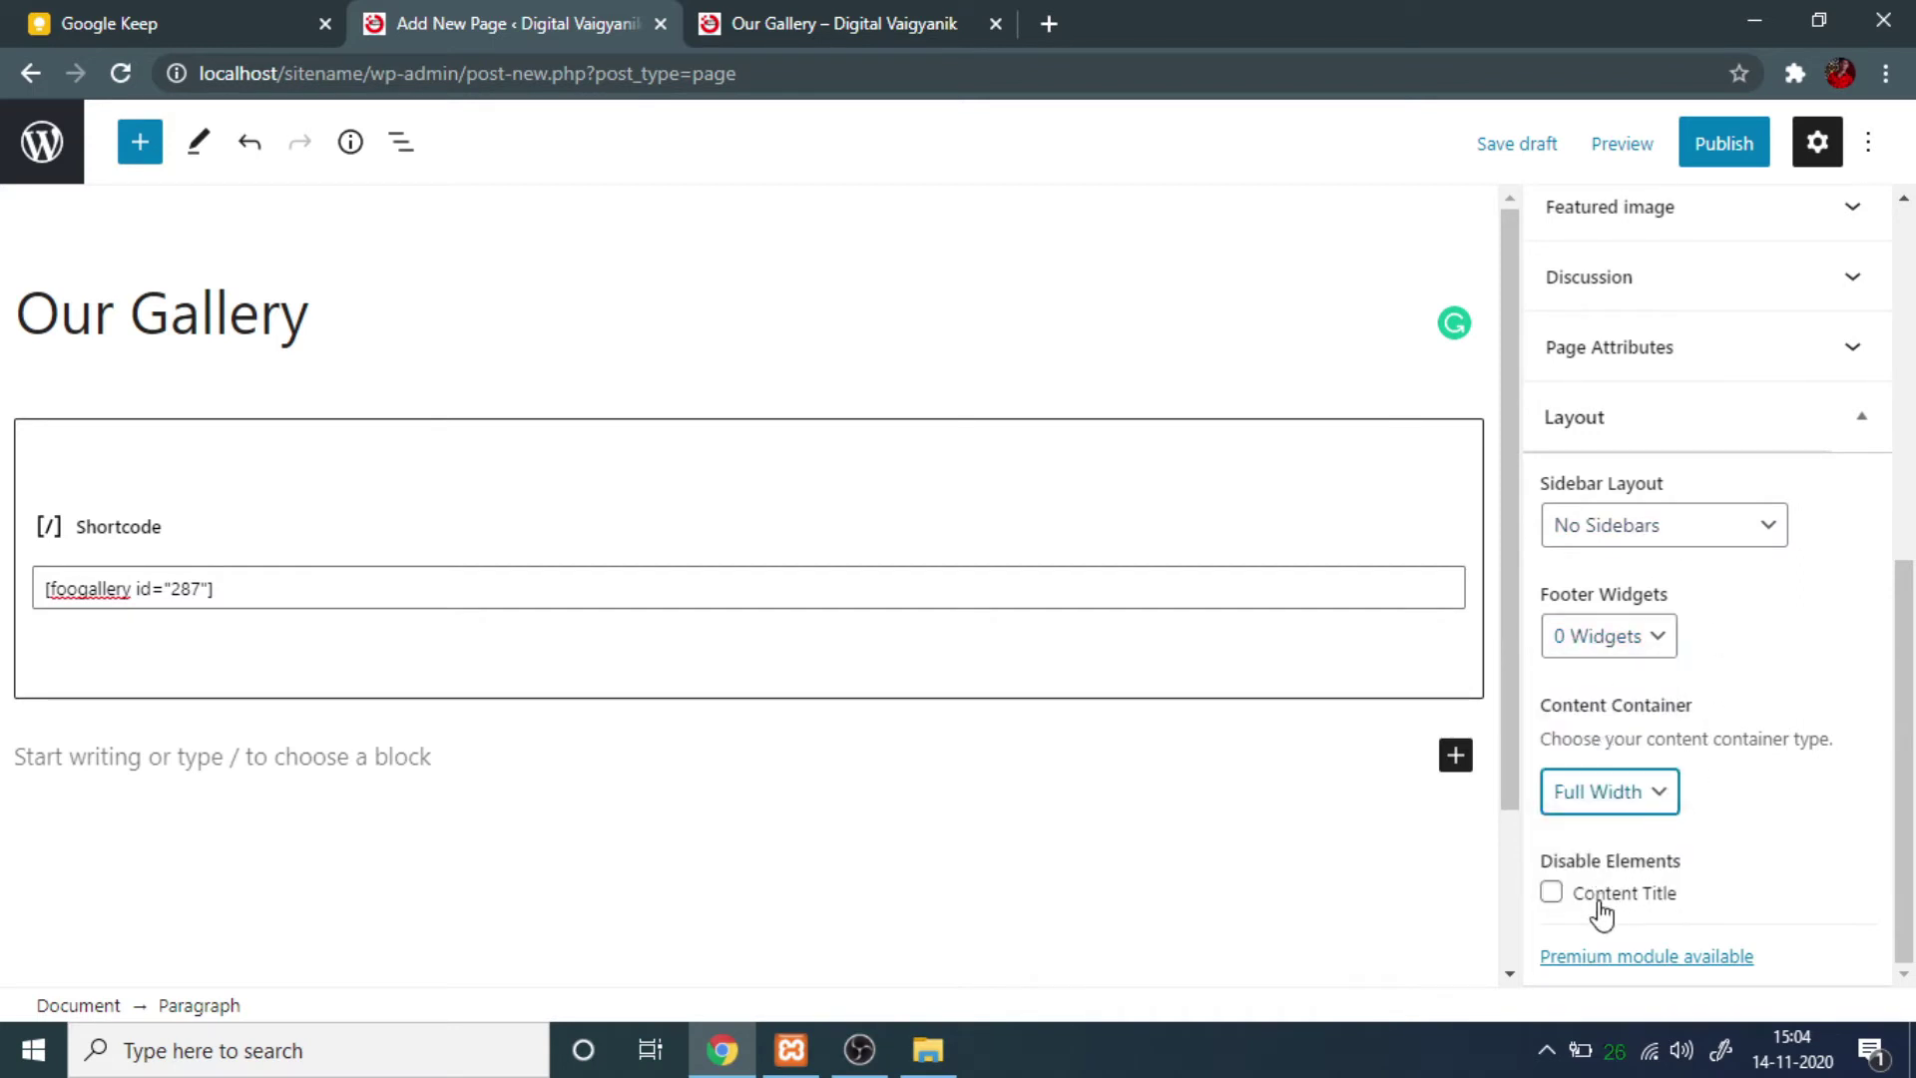
{"action": "left_click", "coordinate": [1552, 893]}
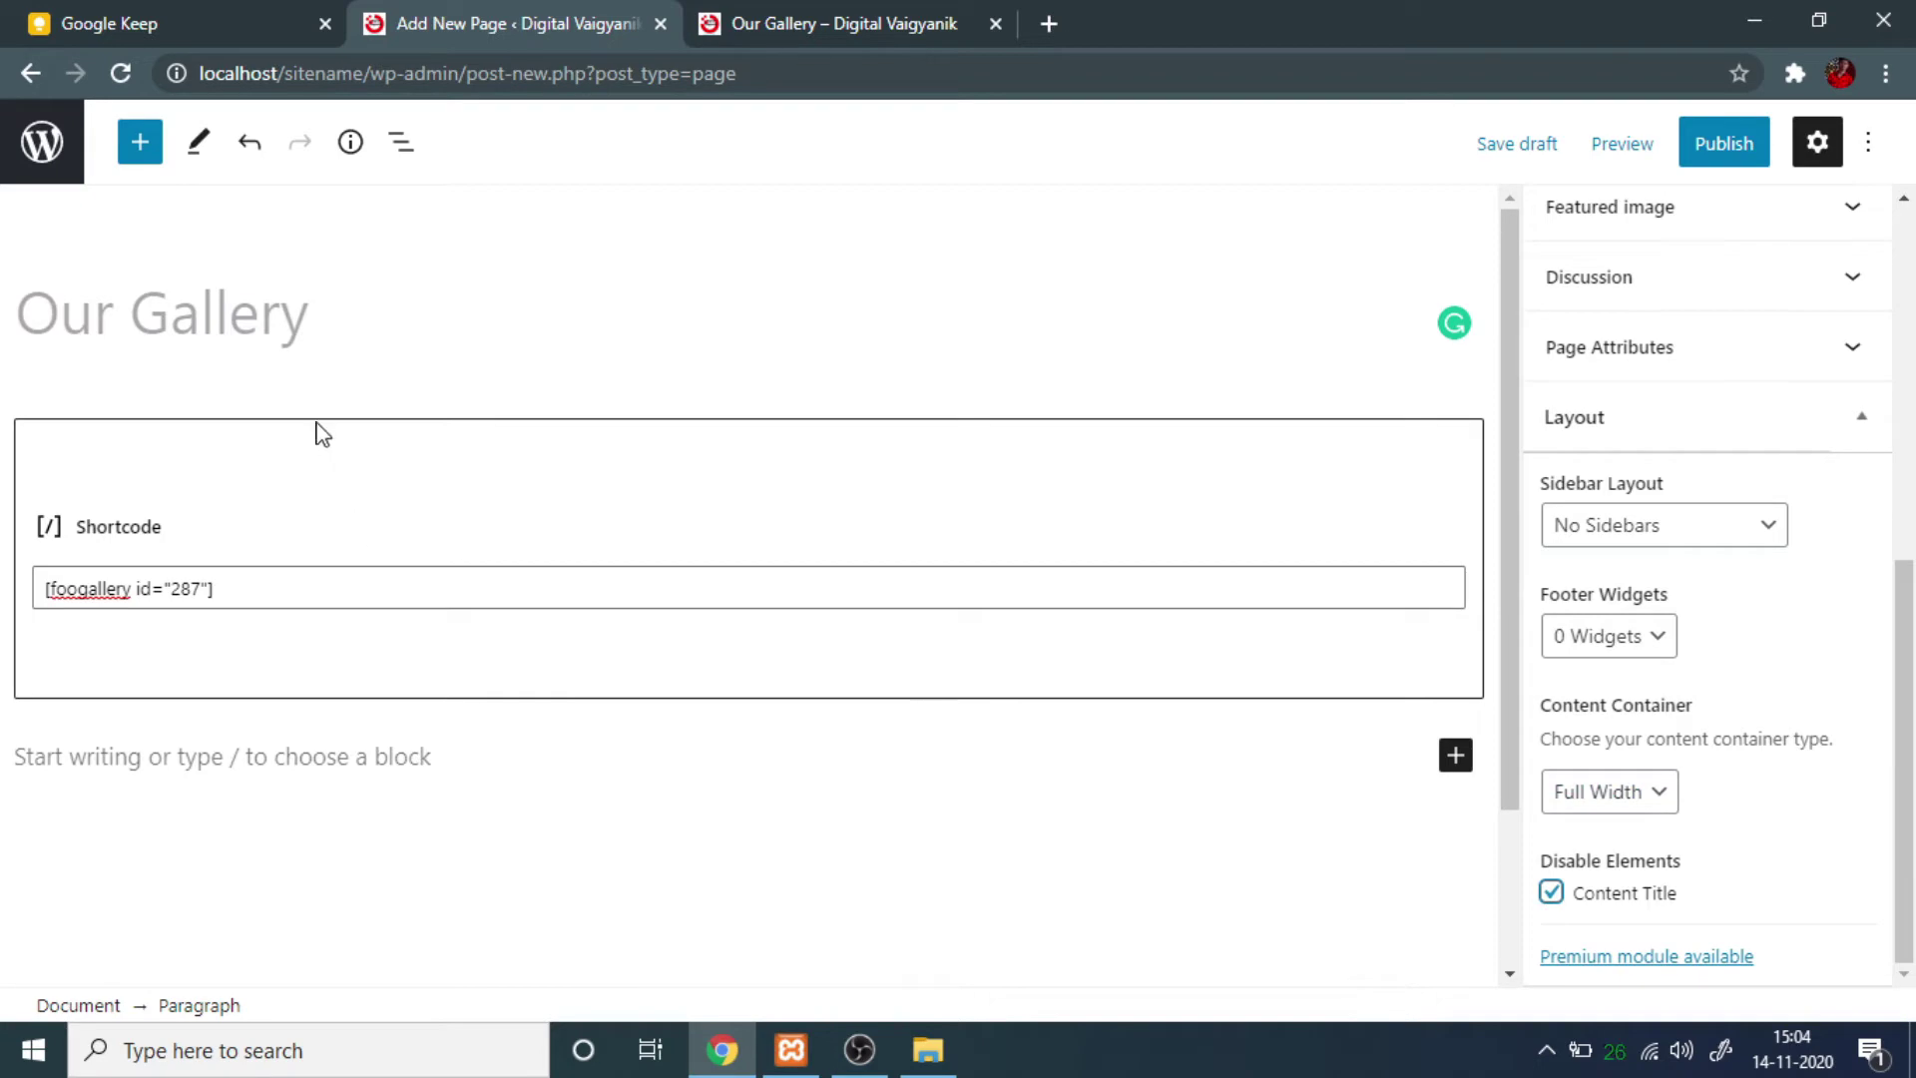
Check the top of the old gallery page, publish the new Our Gallery page and open it in a new tab.
{"action": "left_click", "coordinate": [844, 23]}
{"action": "scroll", "coordinate": [409, 469], "scroll_direction": "up", "scroll_amount": 10}
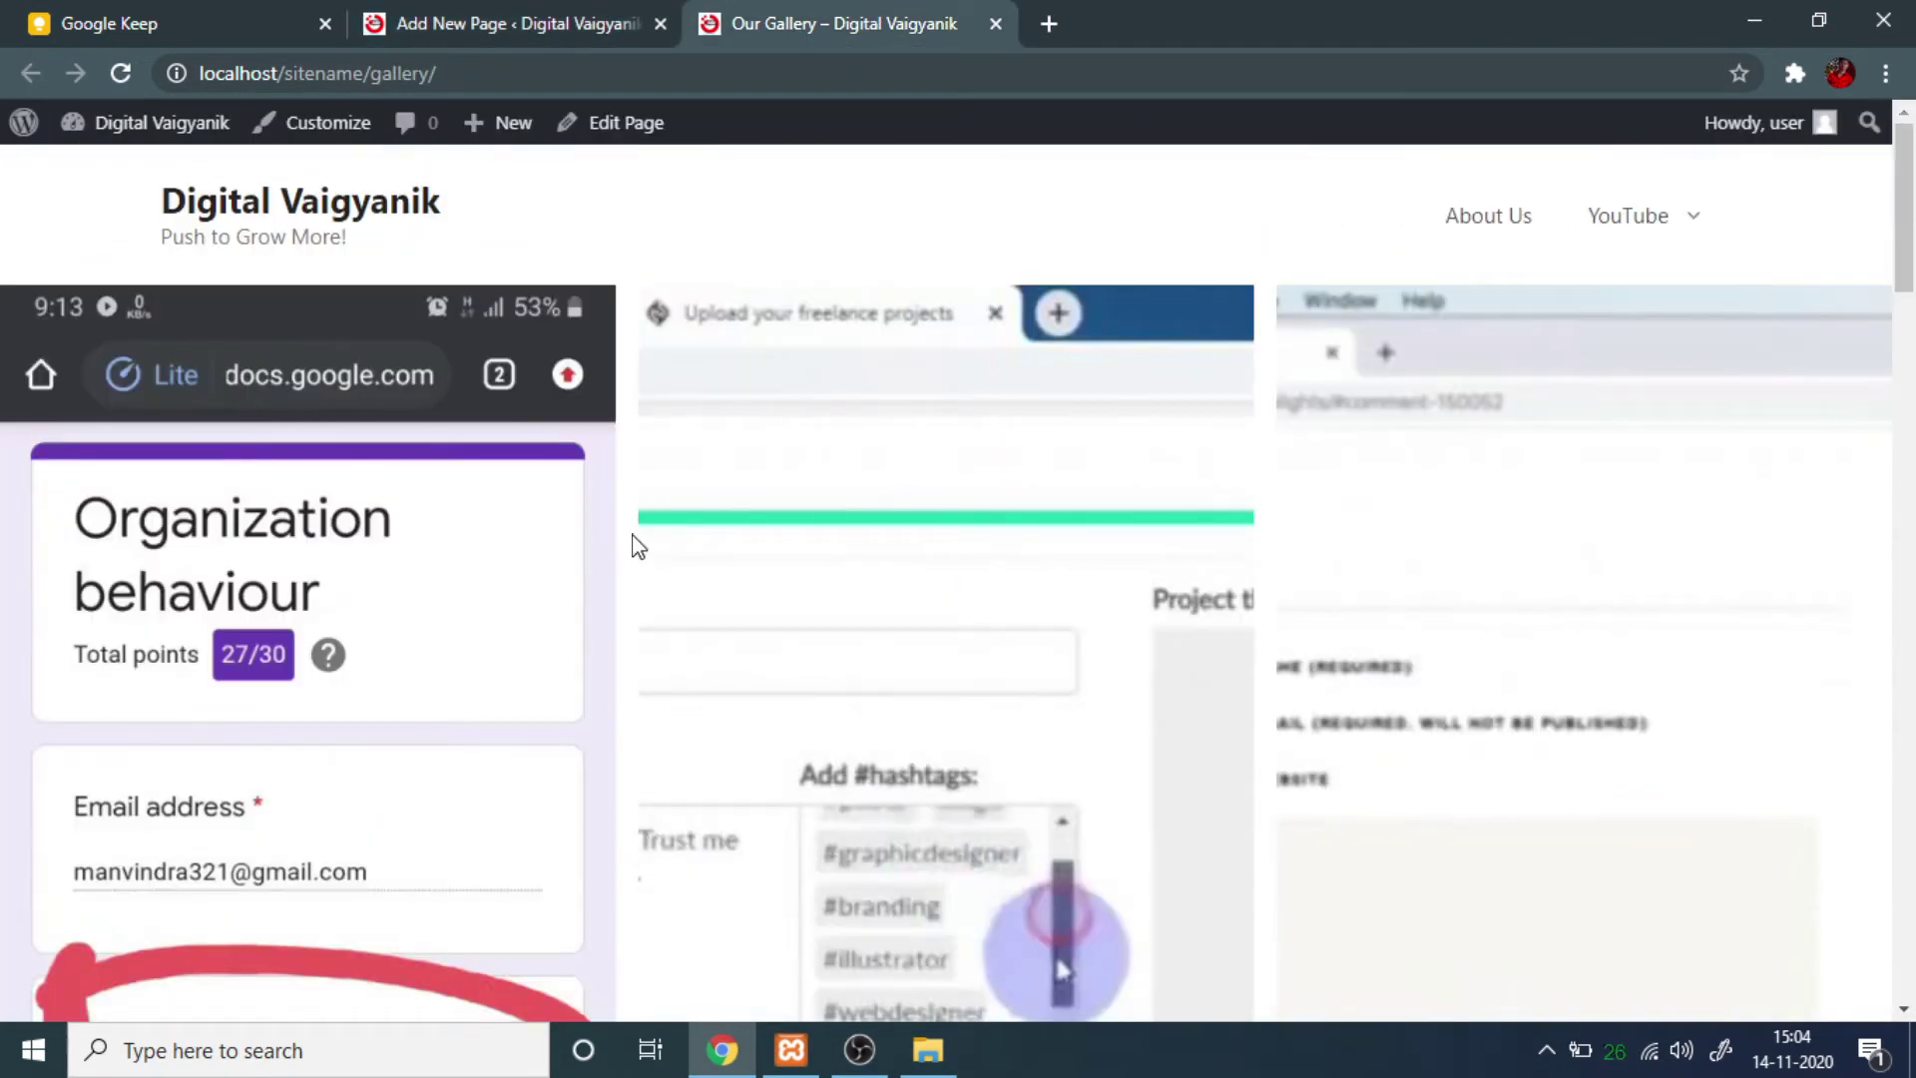
{"action": "left_click", "coordinate": [559, 14]}
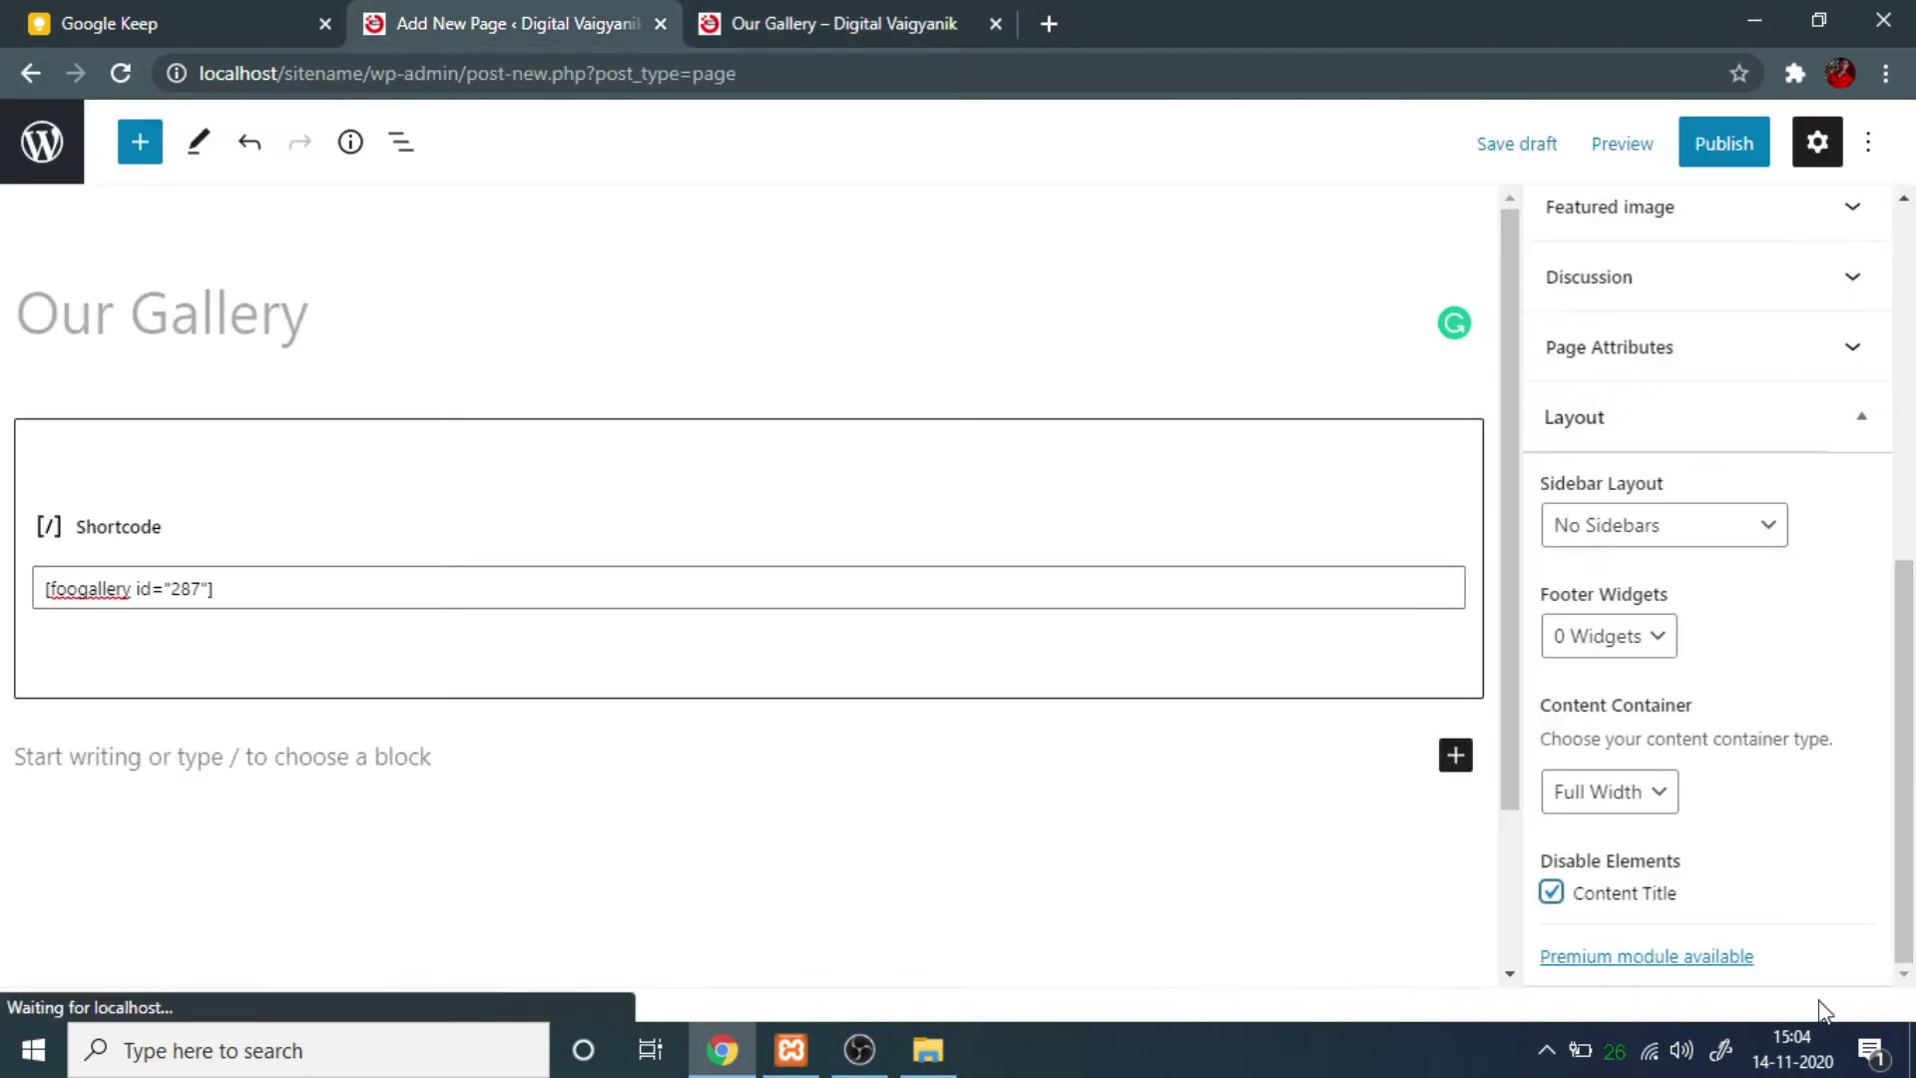
{"action": "left_click", "coordinate": [1721, 155]}
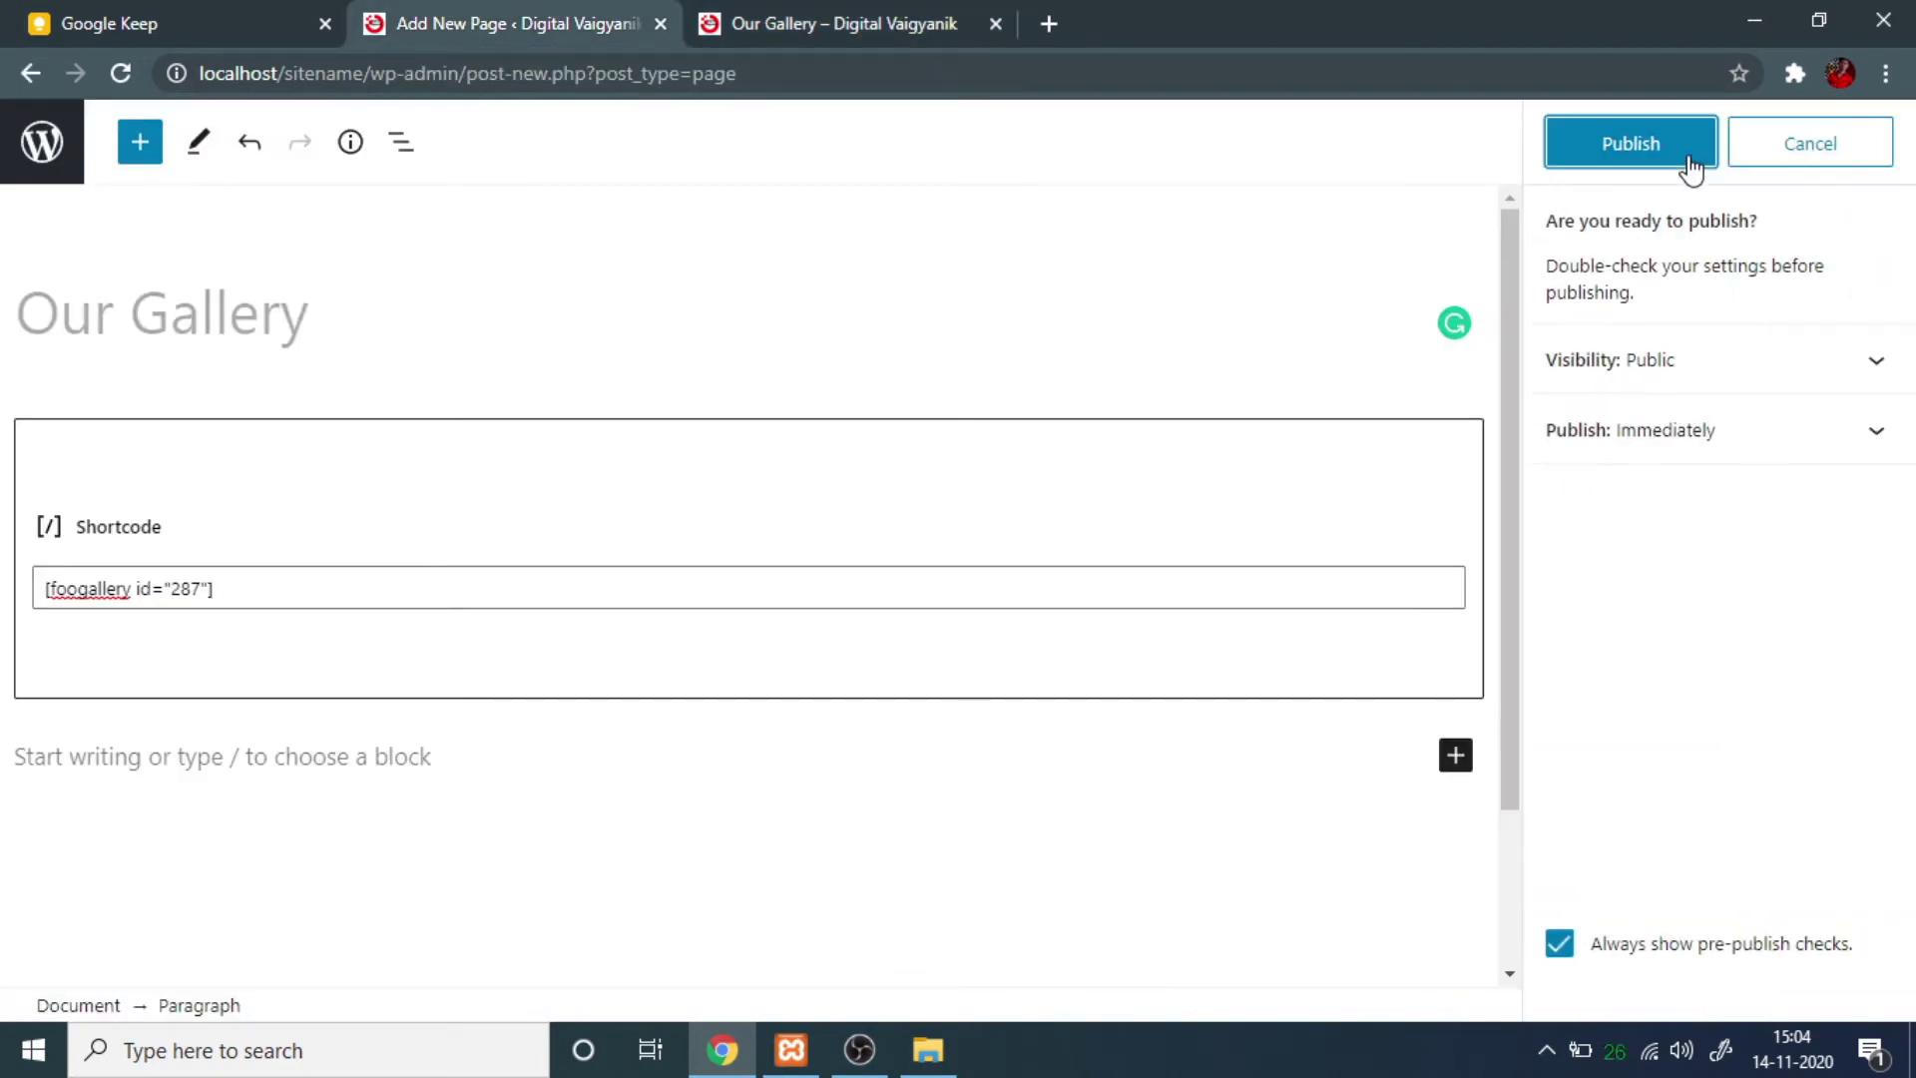
{"action": "left_click", "coordinate": [1690, 165]}
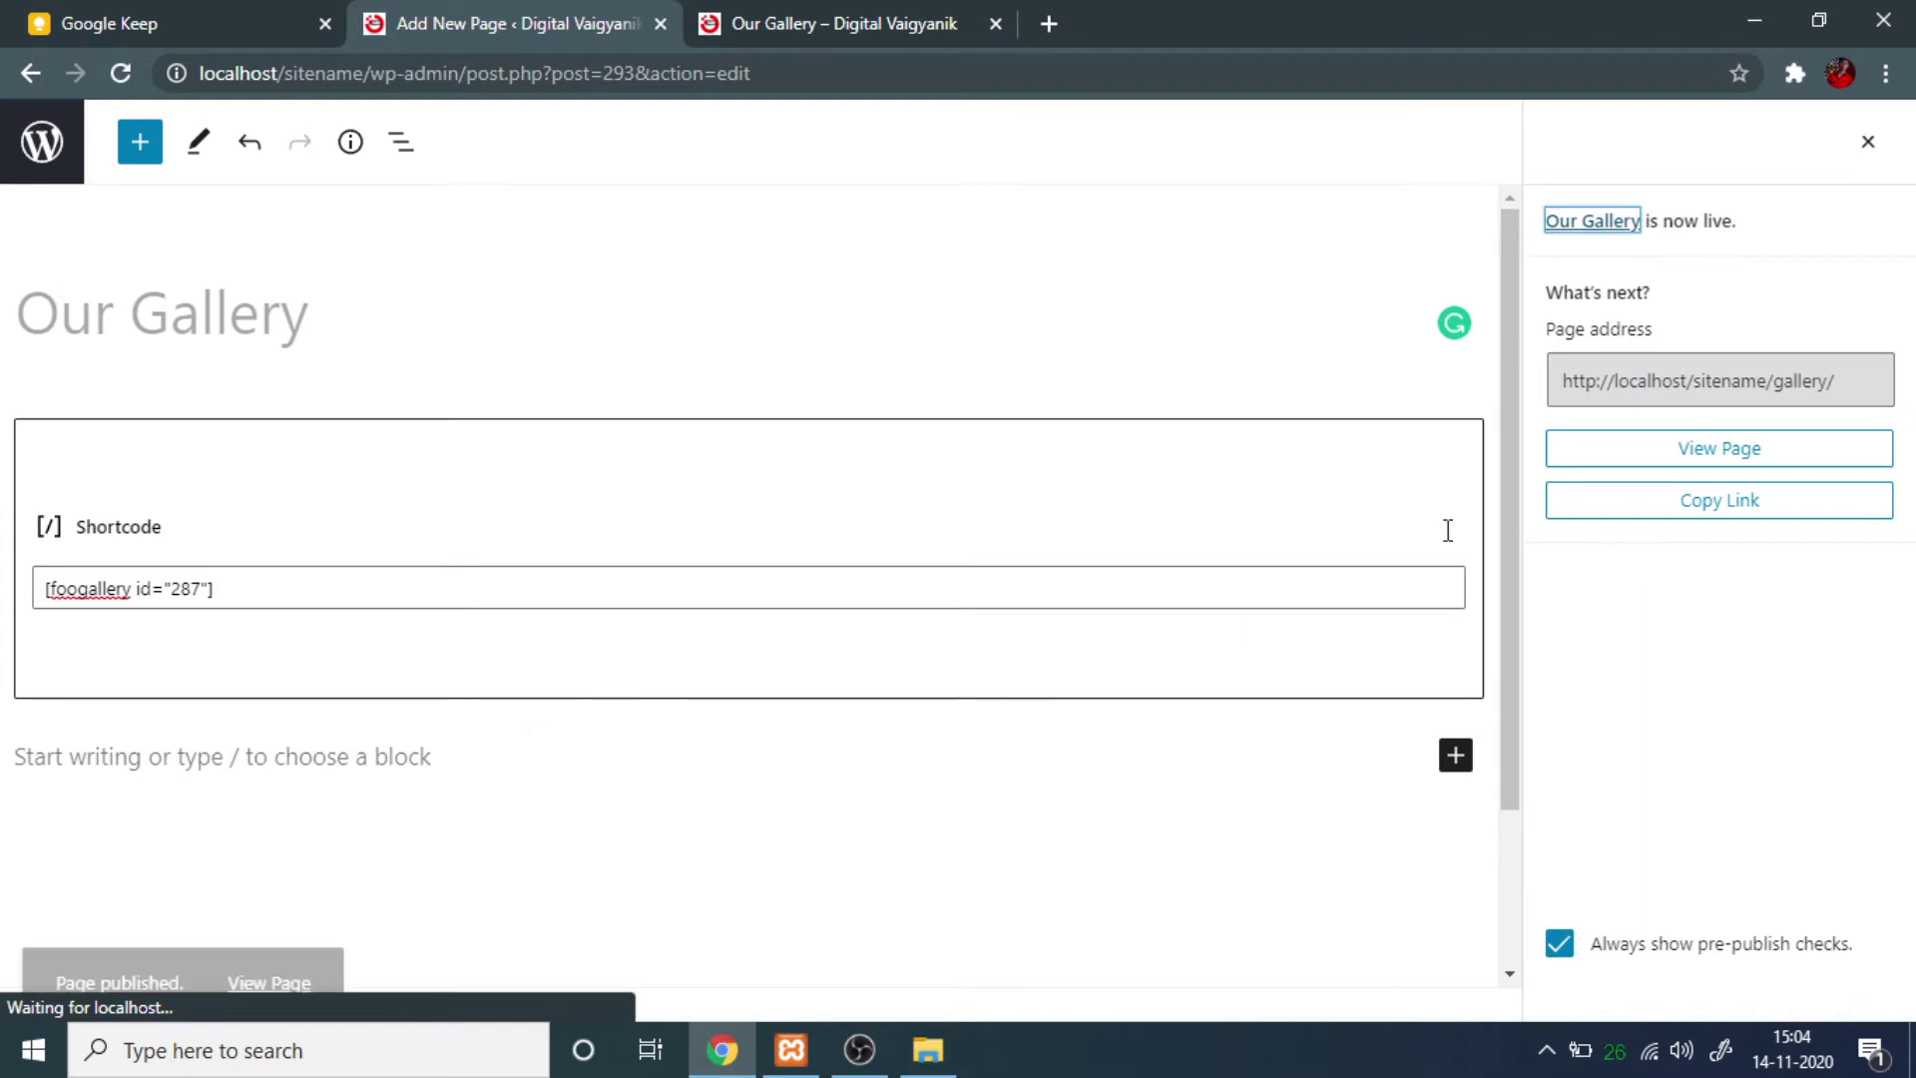
{"action": "middle_click", "coordinate": [1727, 454]}
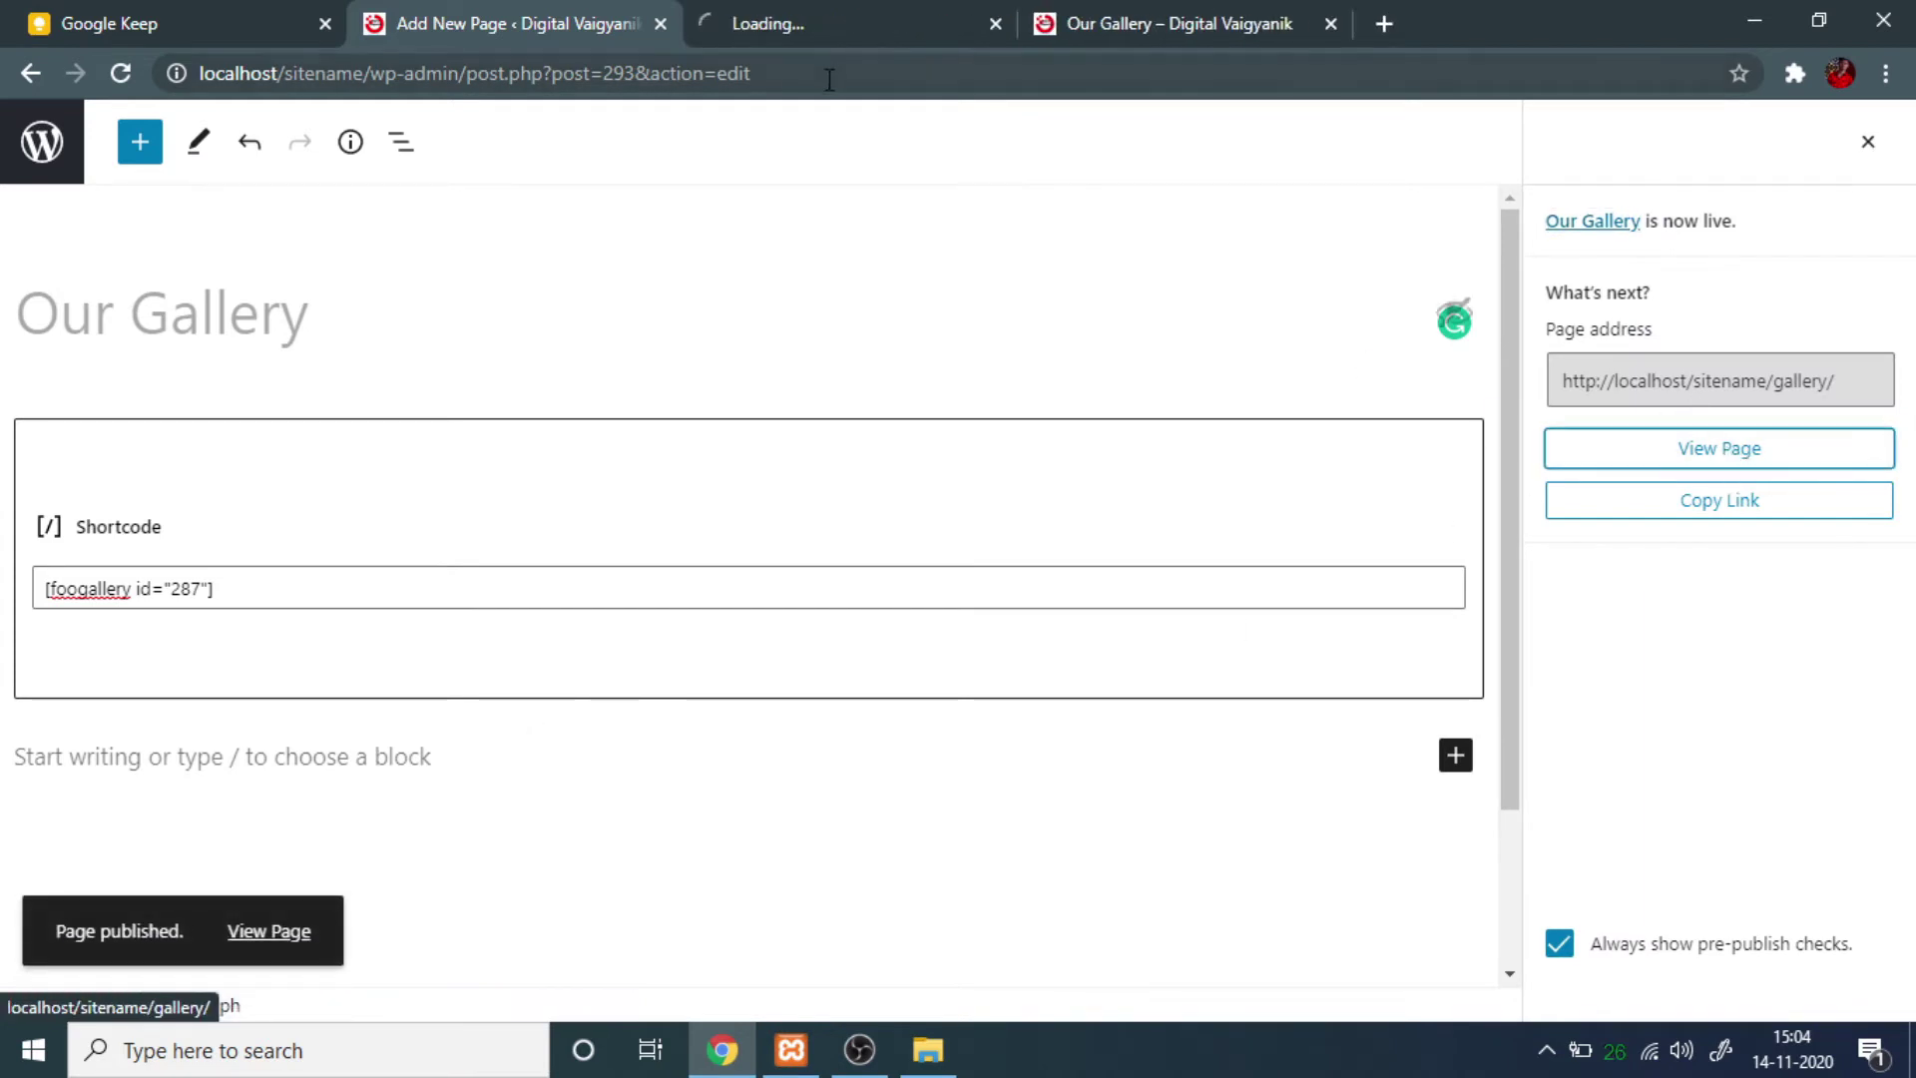
Look through the old gallery page's images while the new page loads.
{"action": "left_click", "coordinate": [909, 20]}
{"action": "left_click", "coordinate": [1096, 12]}
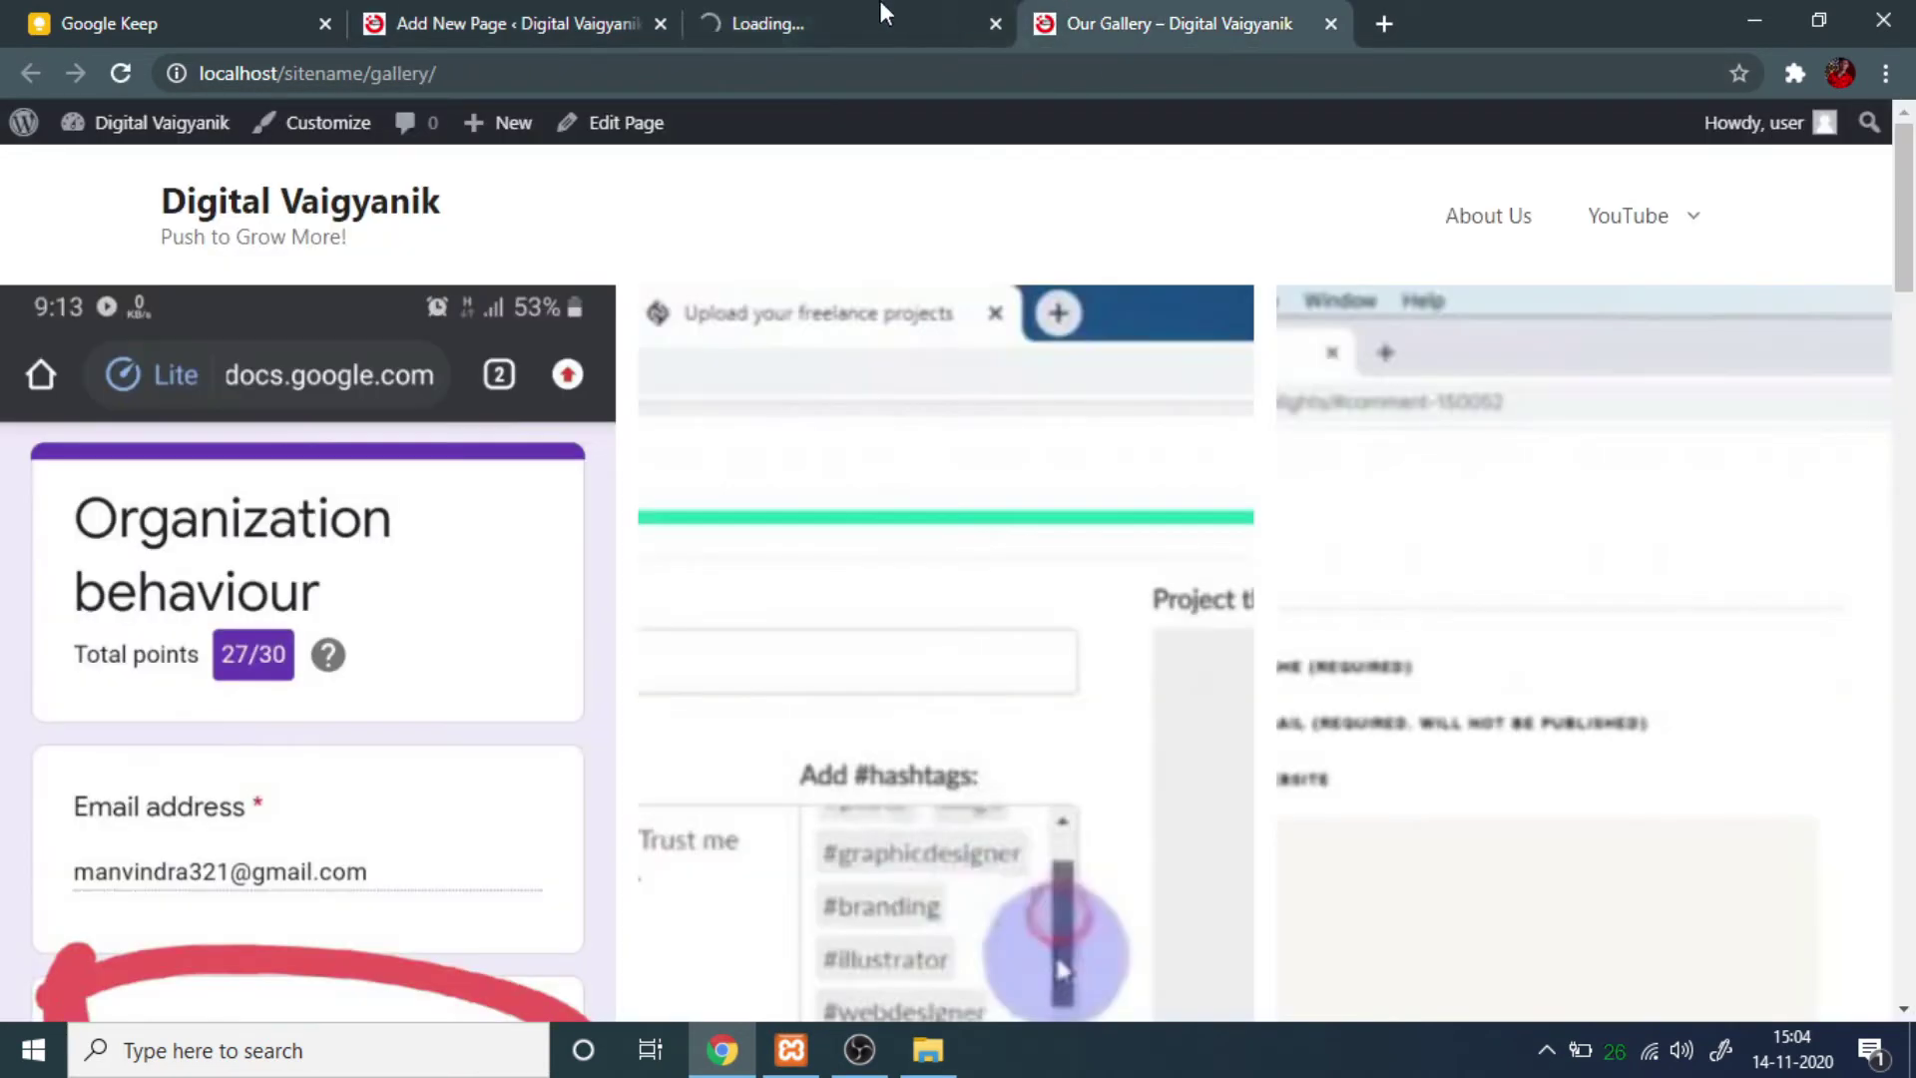
{"action": "left_click", "coordinate": [894, 14]}
{"action": "left_click", "coordinate": [1096, 12]}
{"action": "scroll", "coordinate": [750, 383], "scroll_direction": "down", "scroll_amount": 20}
{"action": "scroll", "coordinate": [650, 423], "scroll_direction": "up", "scroll_amount": 20}
{"action": "scroll", "coordinate": [828, 451], "scroll_direction": "down", "scroll_amount": 20}
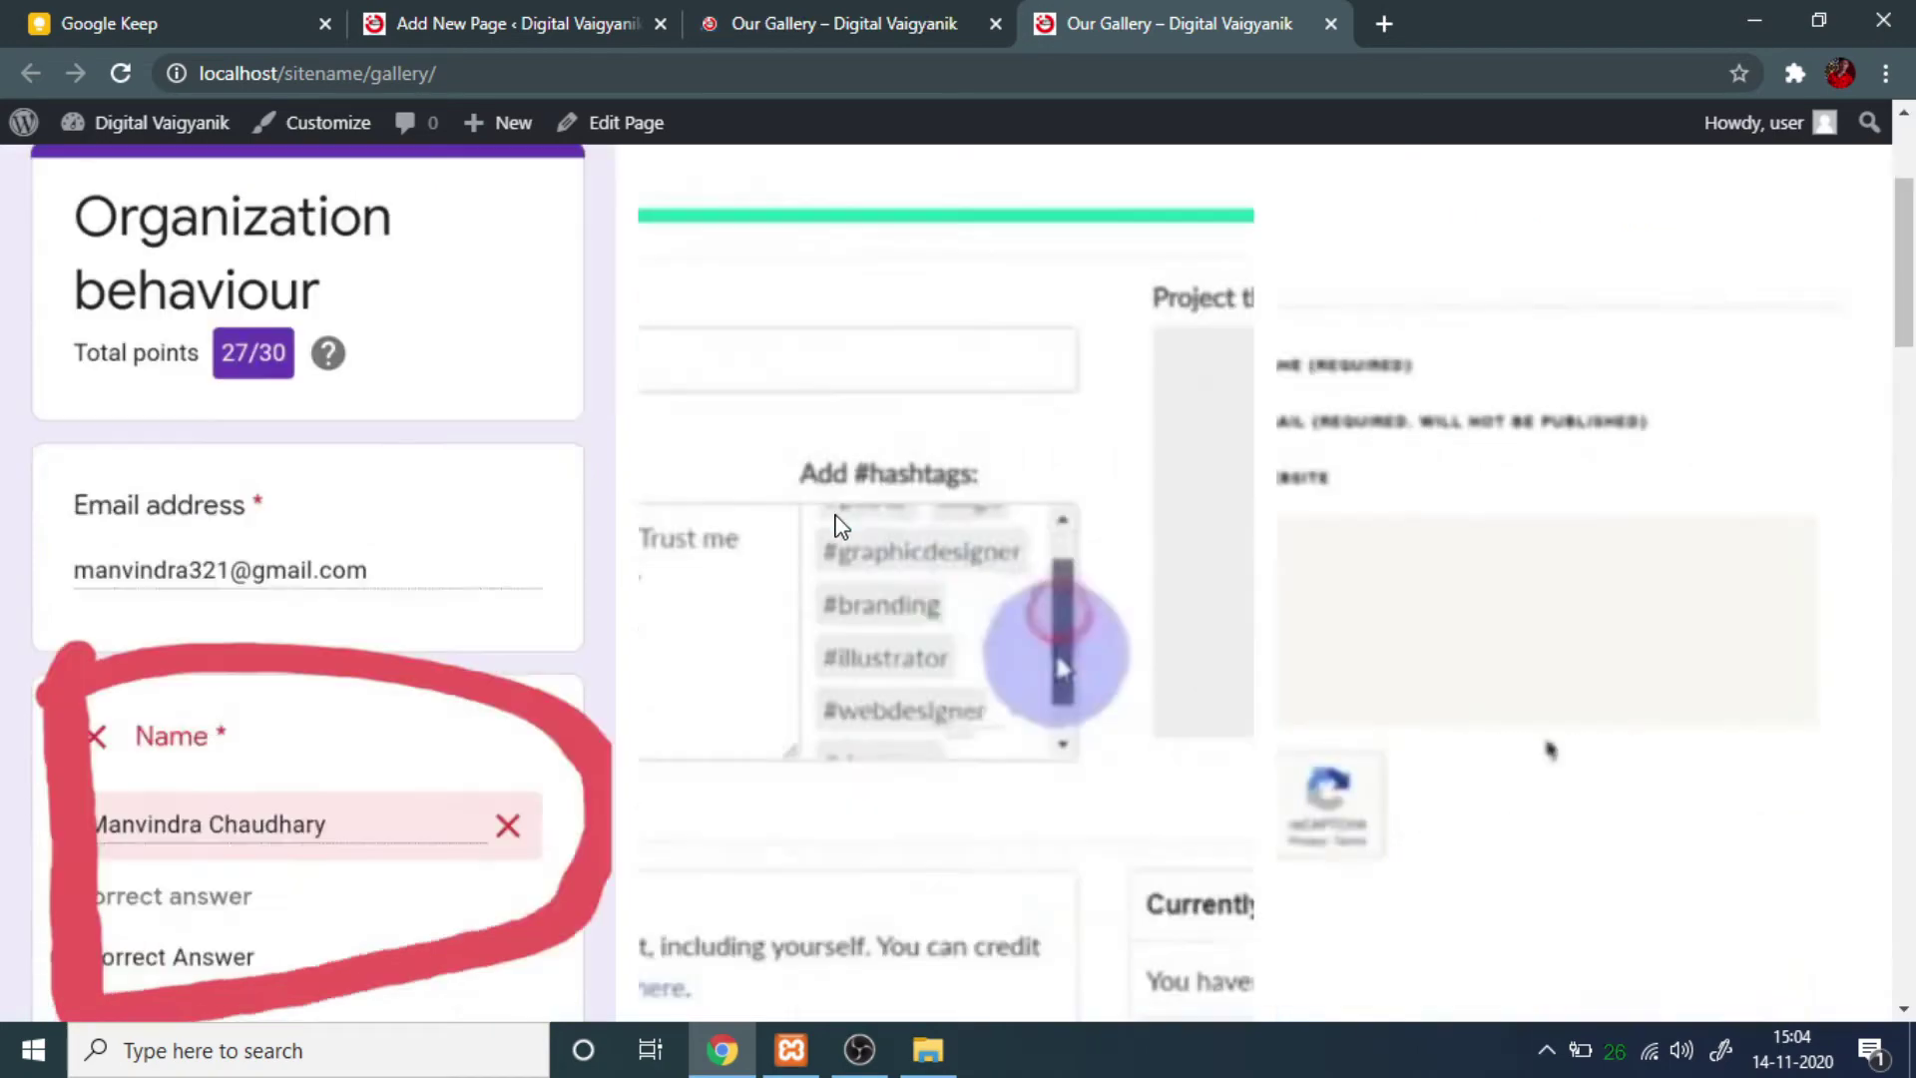
{"action": "scroll", "coordinate": [842, 710], "scroll_direction": "up", "scroll_amount": 10}
{"action": "scroll", "coordinate": [898, 671], "scroll_direction": "up", "scroll_amount": 8}
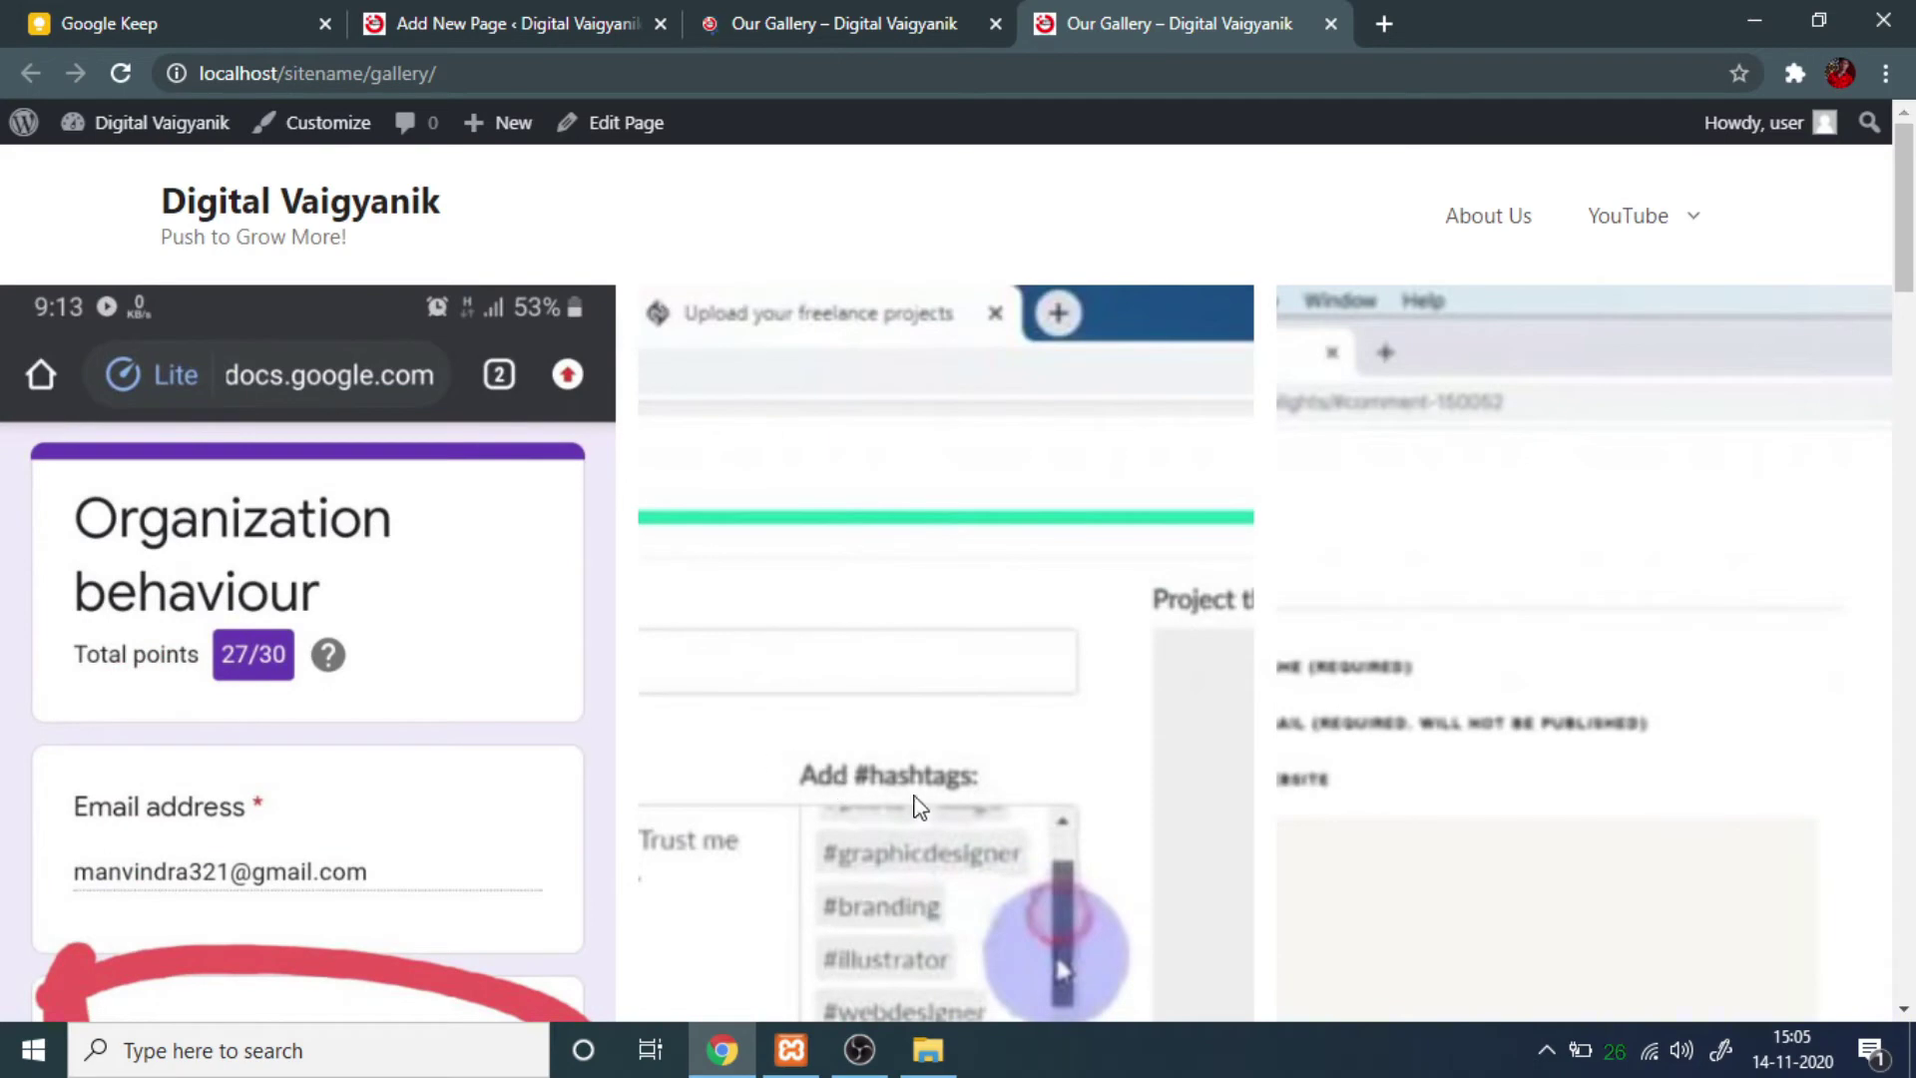
Examine the thumbnail grid on the newly published gallery page and compare it with the old gallery page.
{"action": "left_click", "coordinate": [911, 20]}
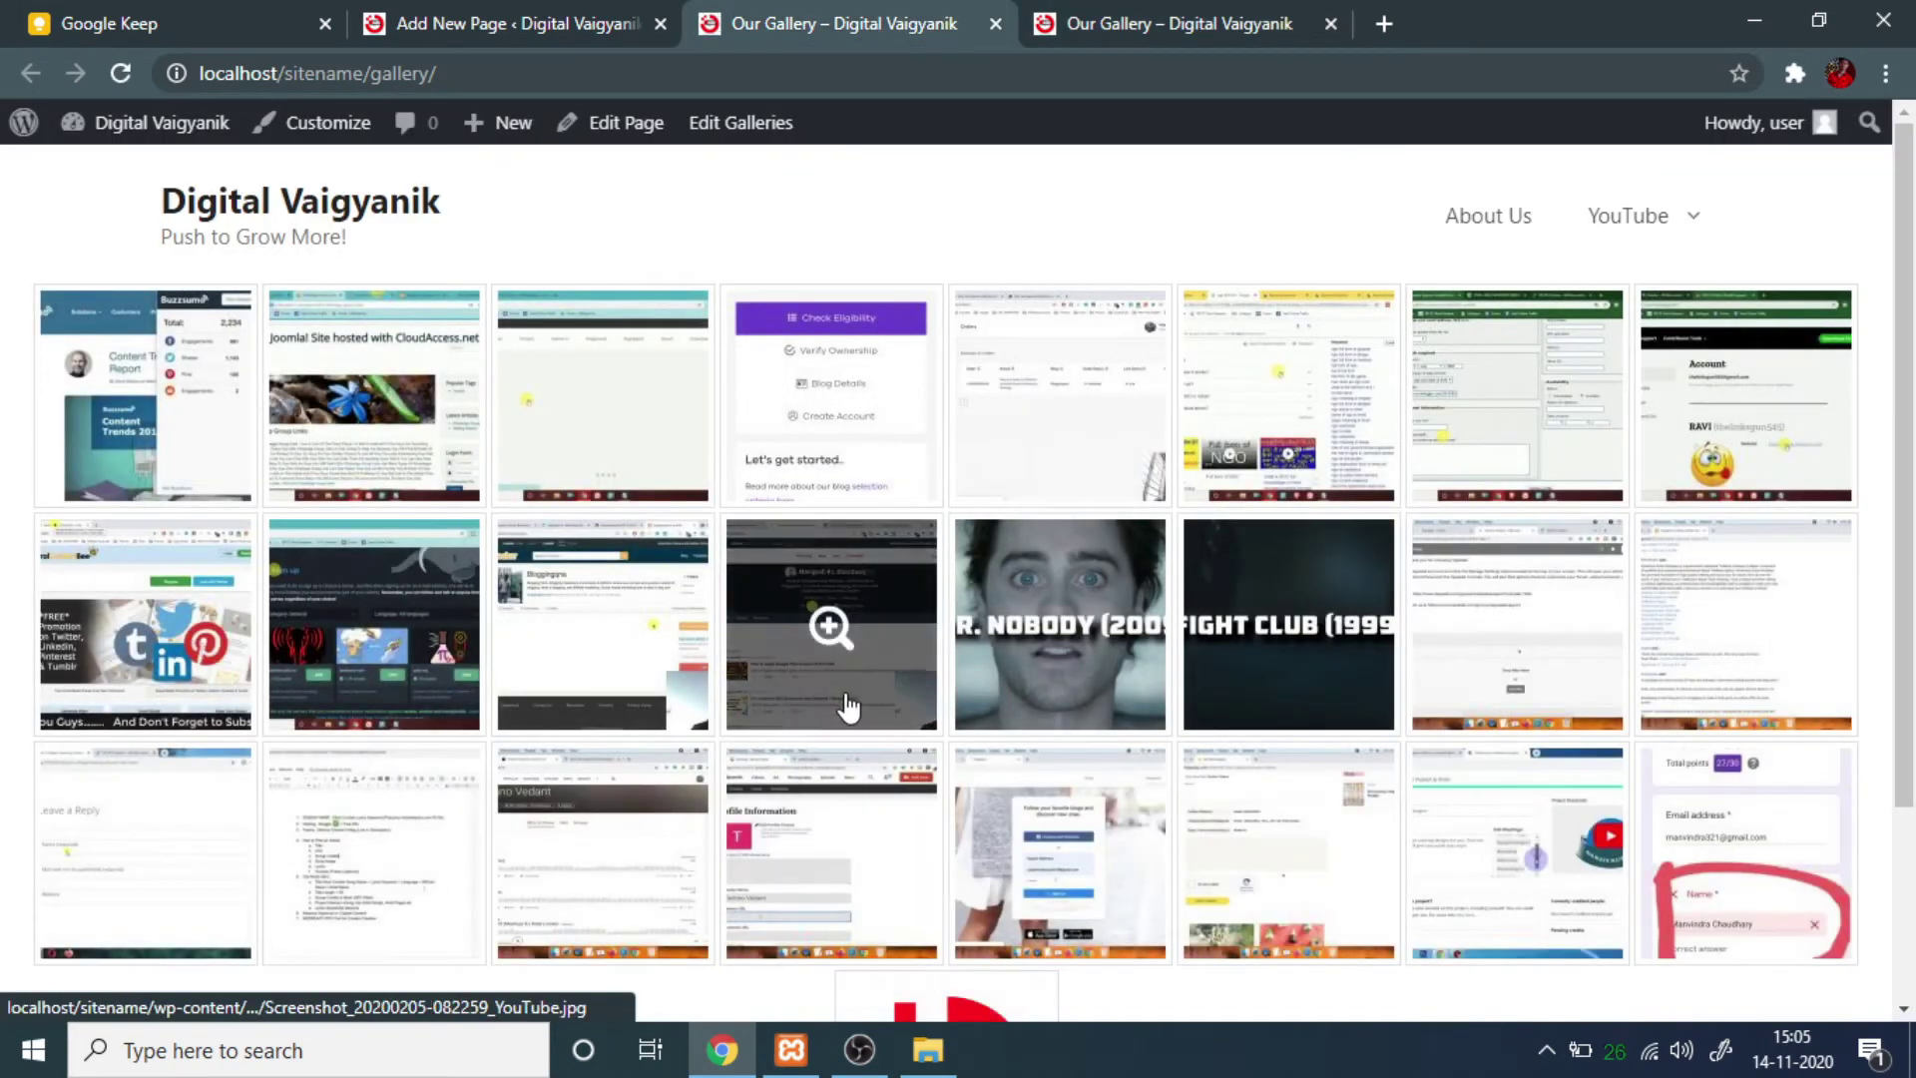
{"action": "scroll", "coordinate": [848, 706], "scroll_direction": "down", "scroll_amount": 3}
{"action": "scroll", "coordinate": [848, 738], "scroll_direction": "up", "scroll_amount": 3}
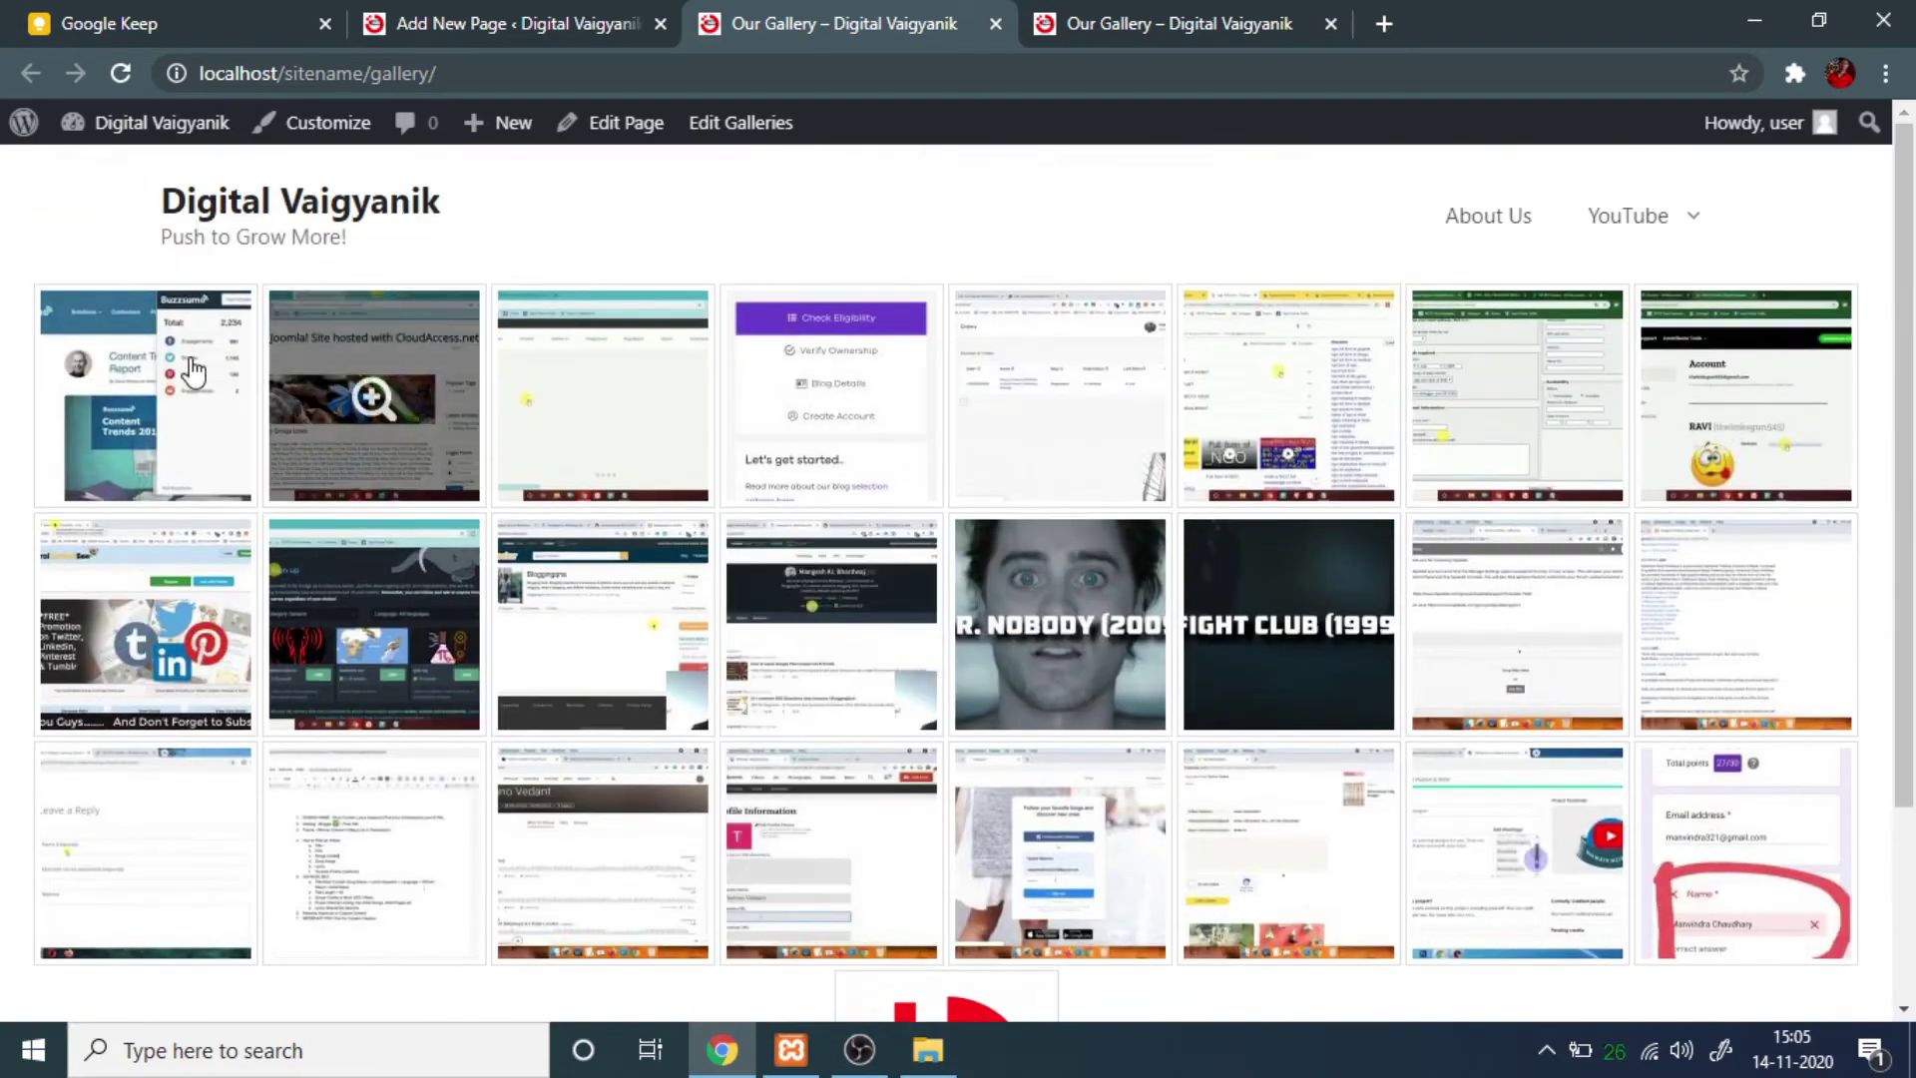
{"action": "scroll", "coordinate": [842, 582], "scroll_direction": "down", "scroll_amount": 2}
{"action": "scroll", "coordinate": [1015, 215], "scroll_direction": "up", "scroll_amount": 2}
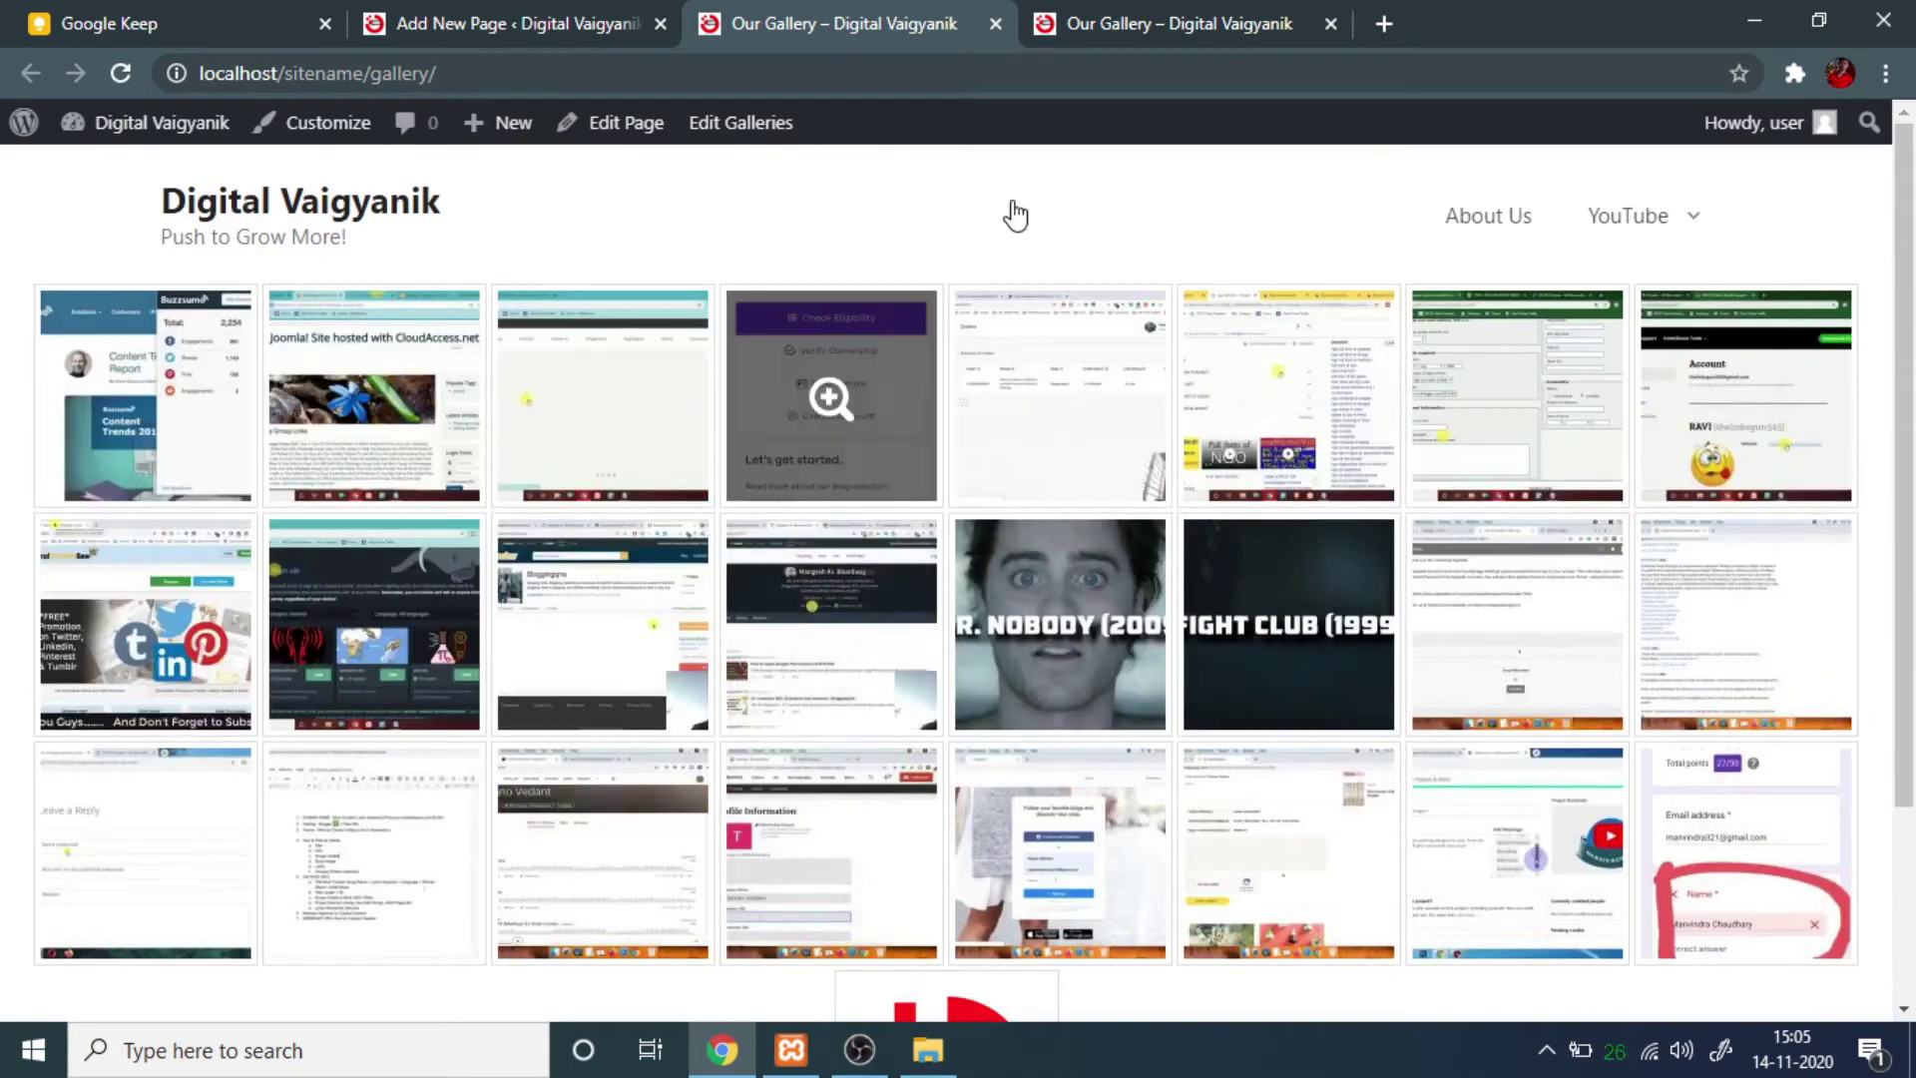
{"action": "left_click", "coordinate": [1081, 14]}
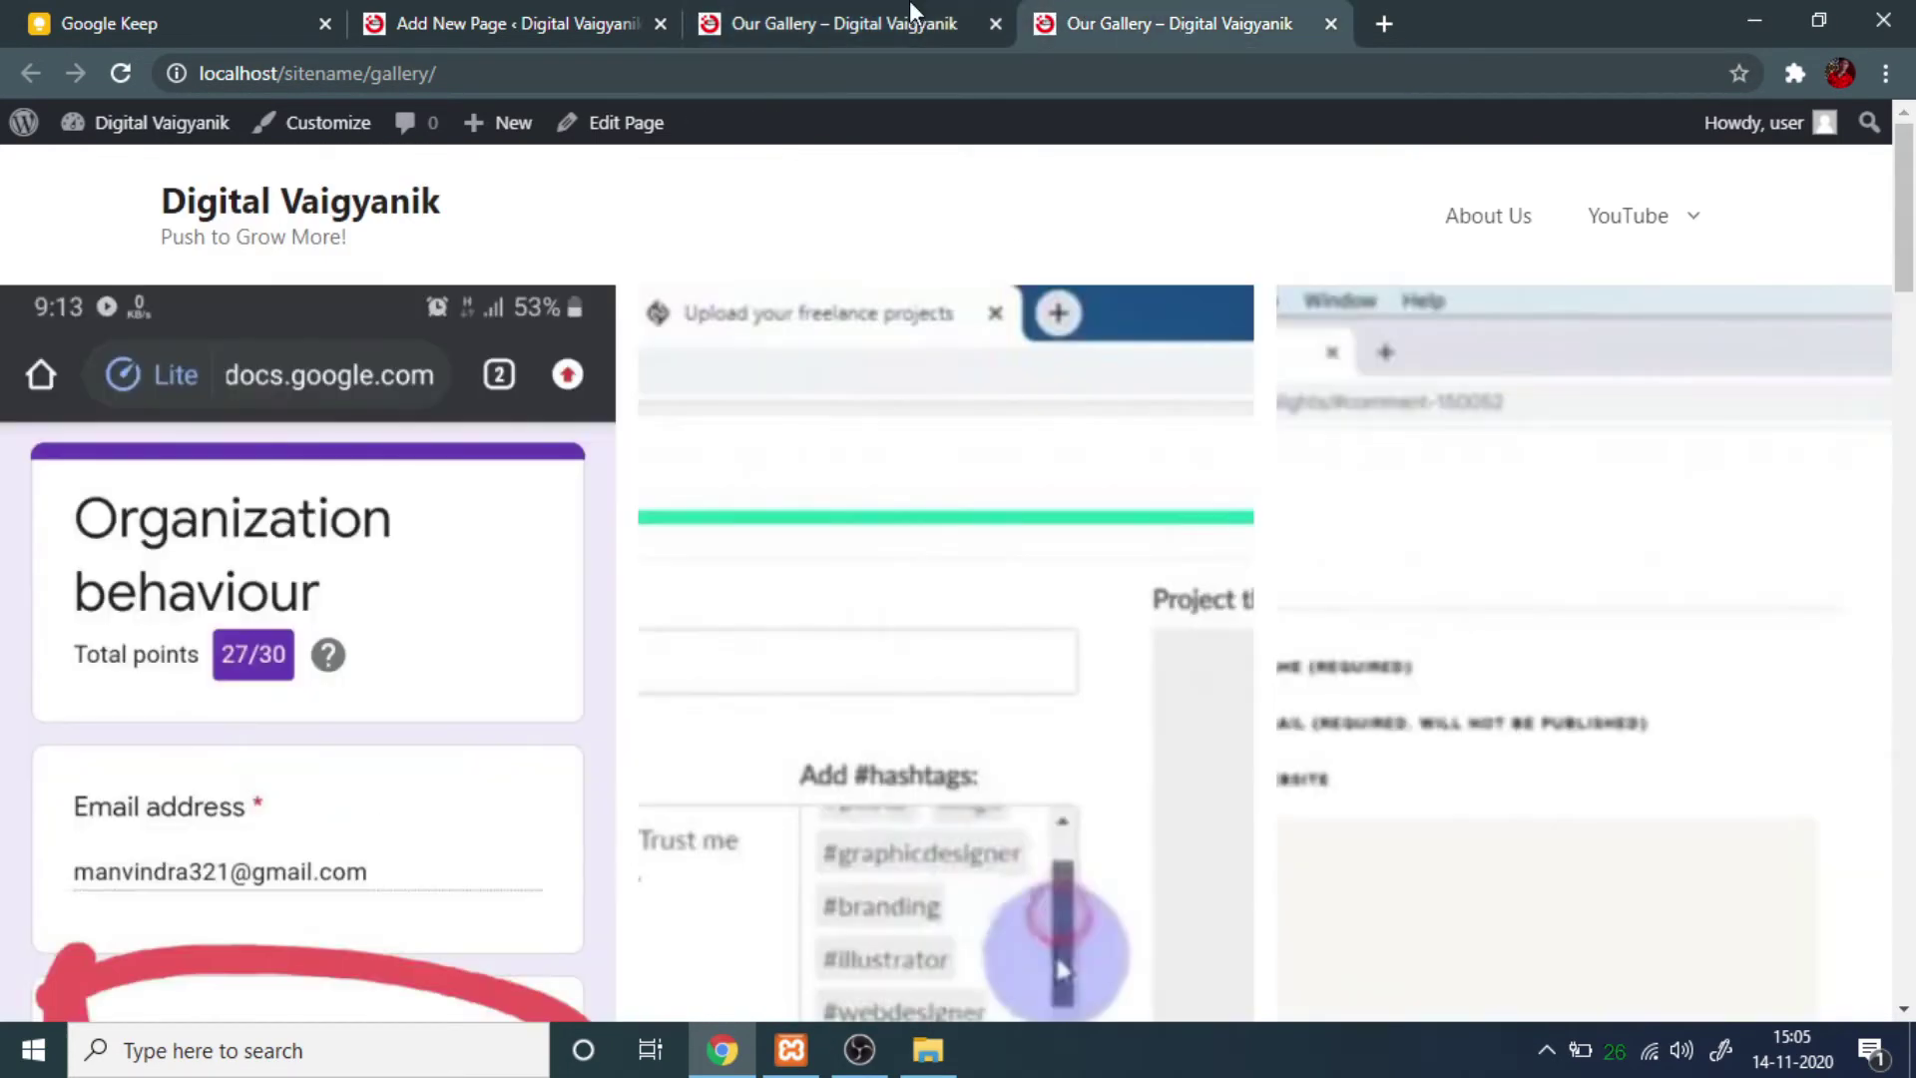
{"action": "left_click", "coordinate": [736, 12]}
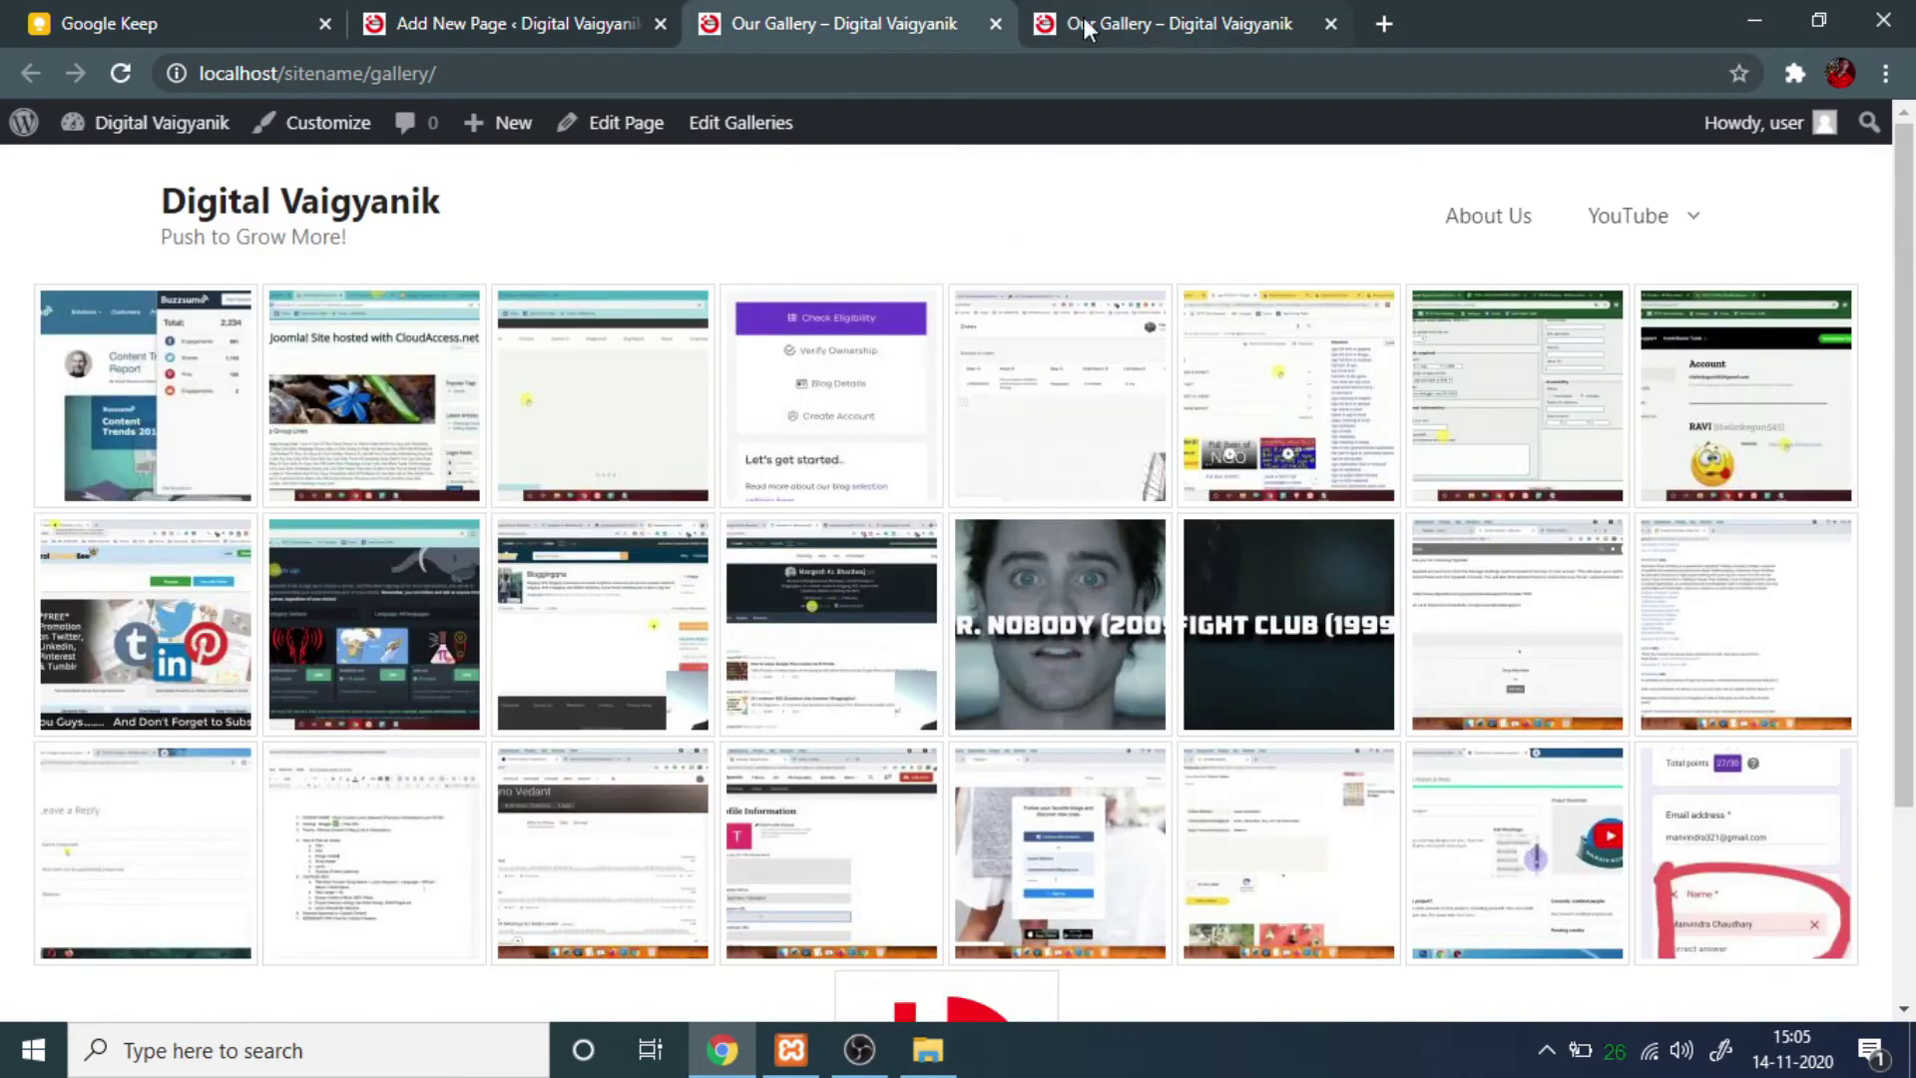
Leave the page editor and open the Our Gallery gallery in FooGallery for editing.
{"action": "left_click", "coordinate": [465, 10]}
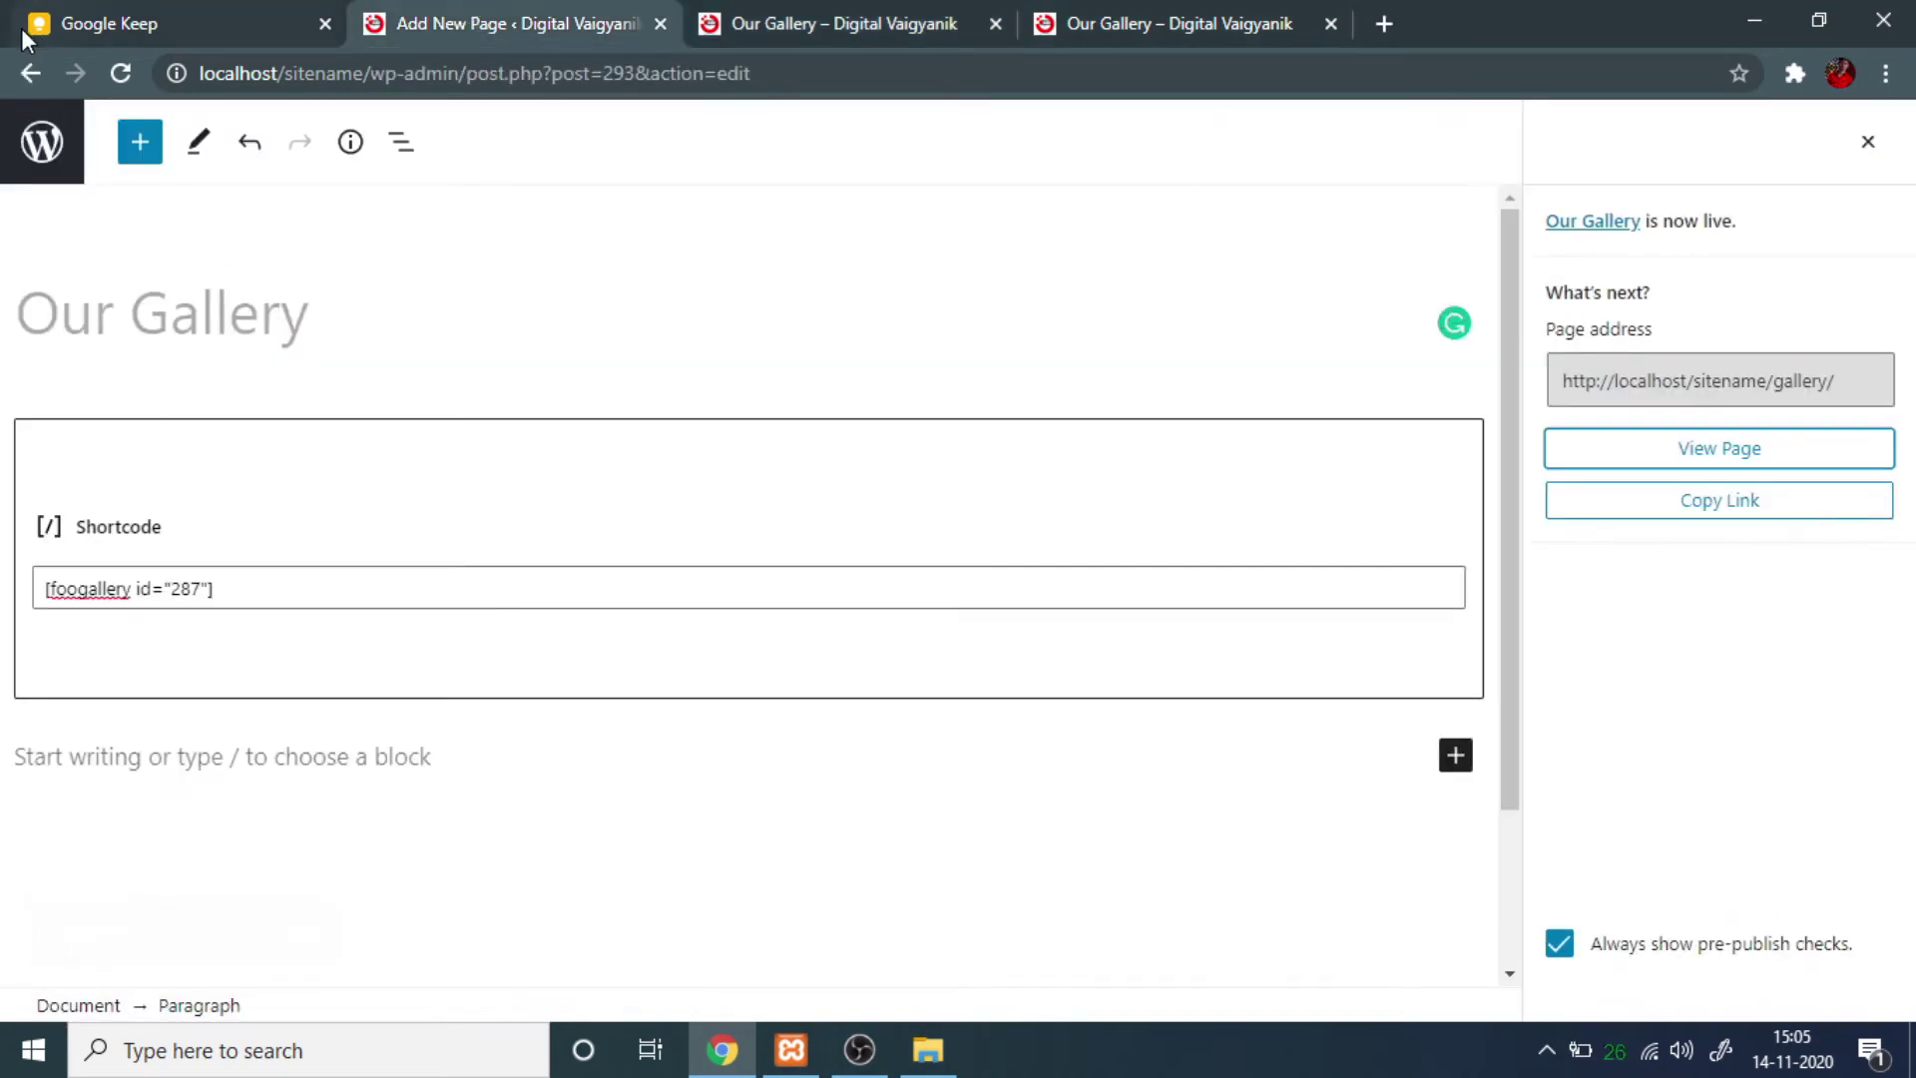
{"action": "left_click", "coordinate": [30, 176]}
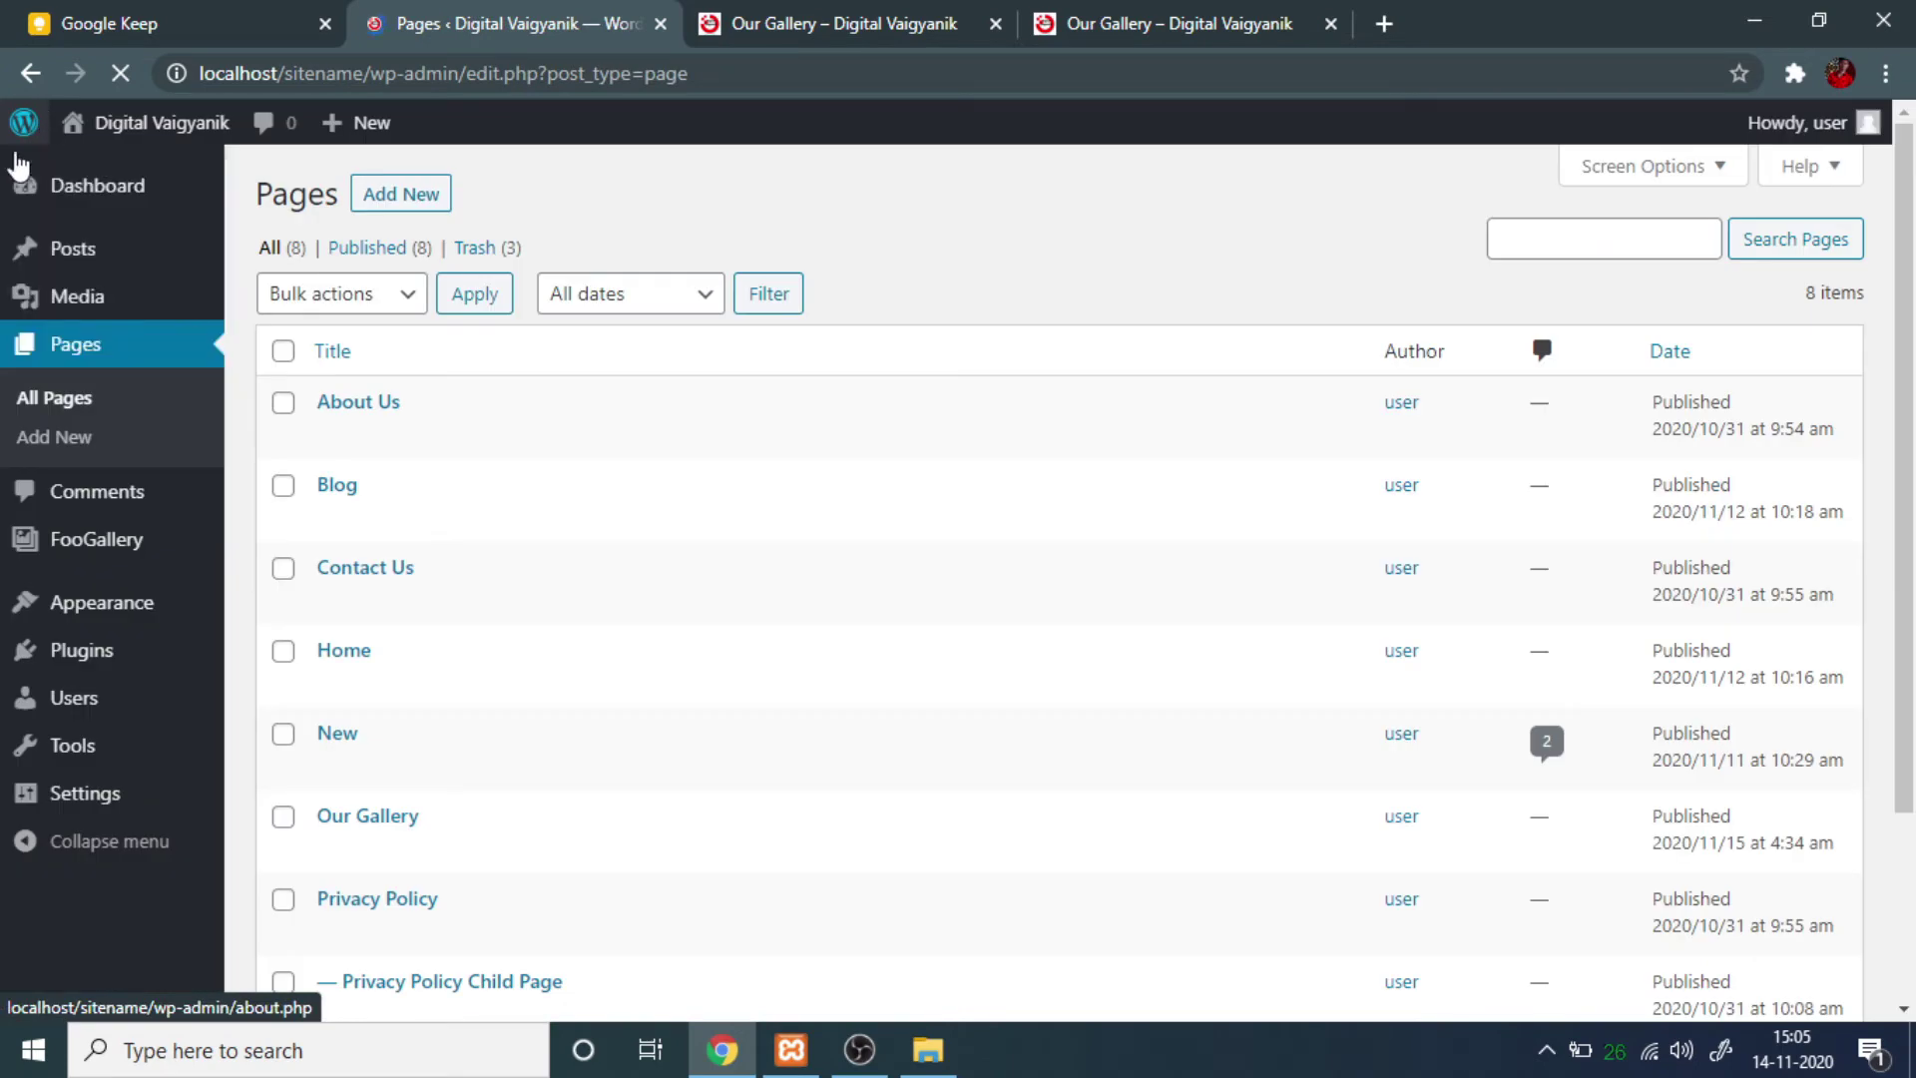
{"action": "mouse_move", "coordinate": [76, 551]}
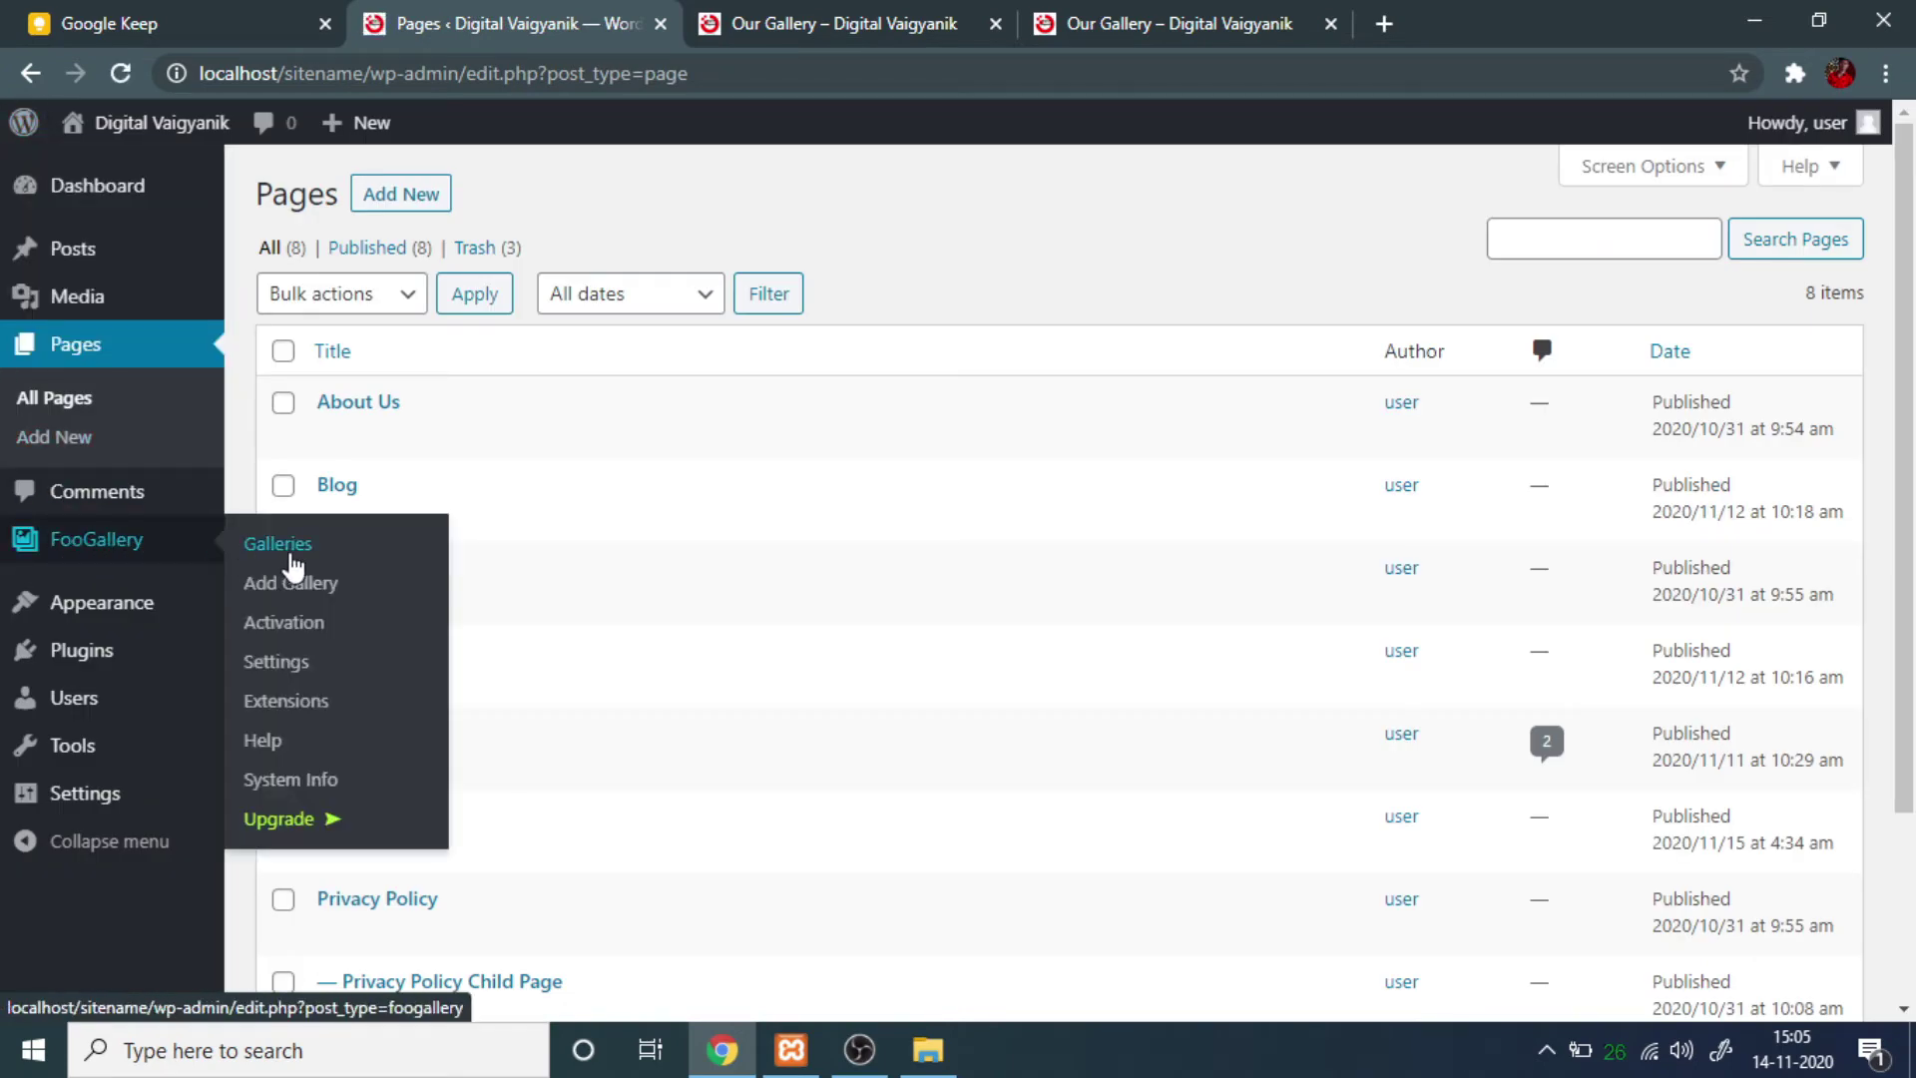
{"action": "left_click", "coordinate": [301, 565]}
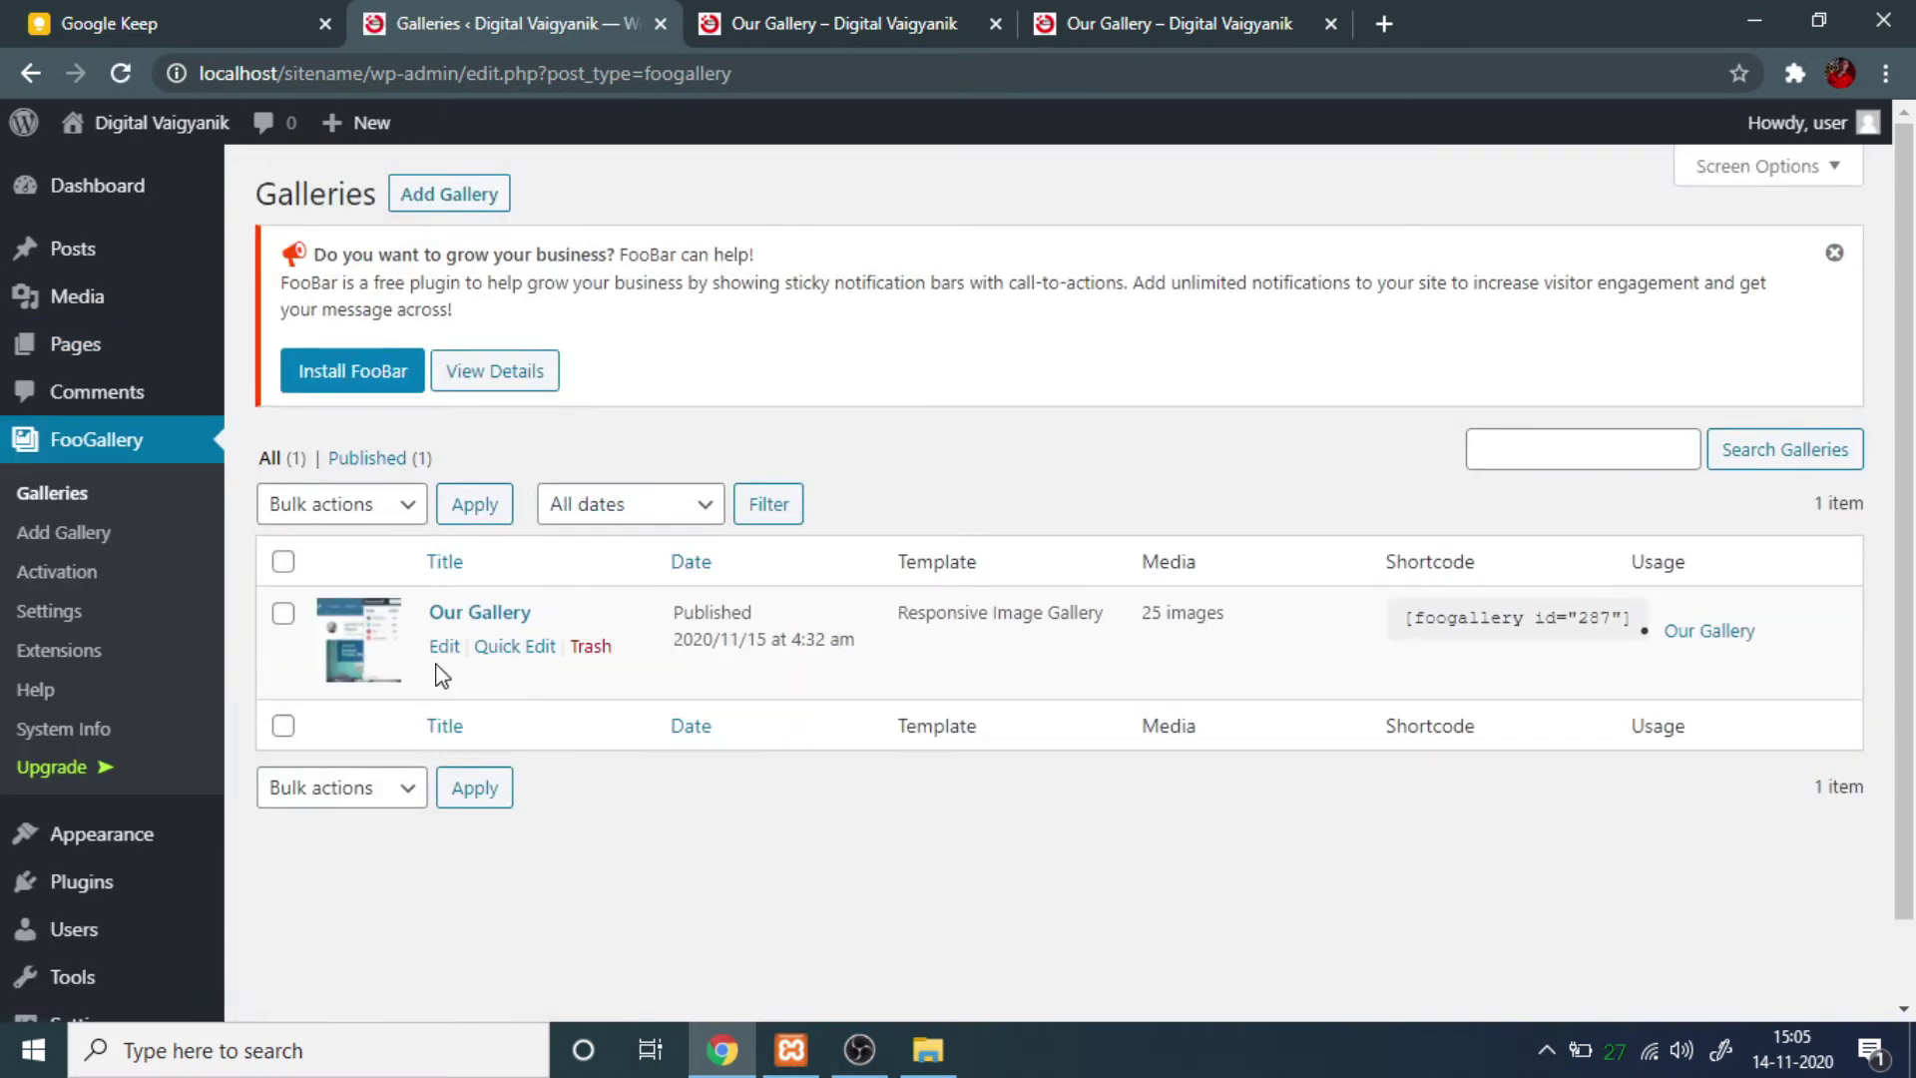
{"action": "left_click", "coordinate": [445, 649]}
{"action": "left_click", "coordinate": [855, 20]}
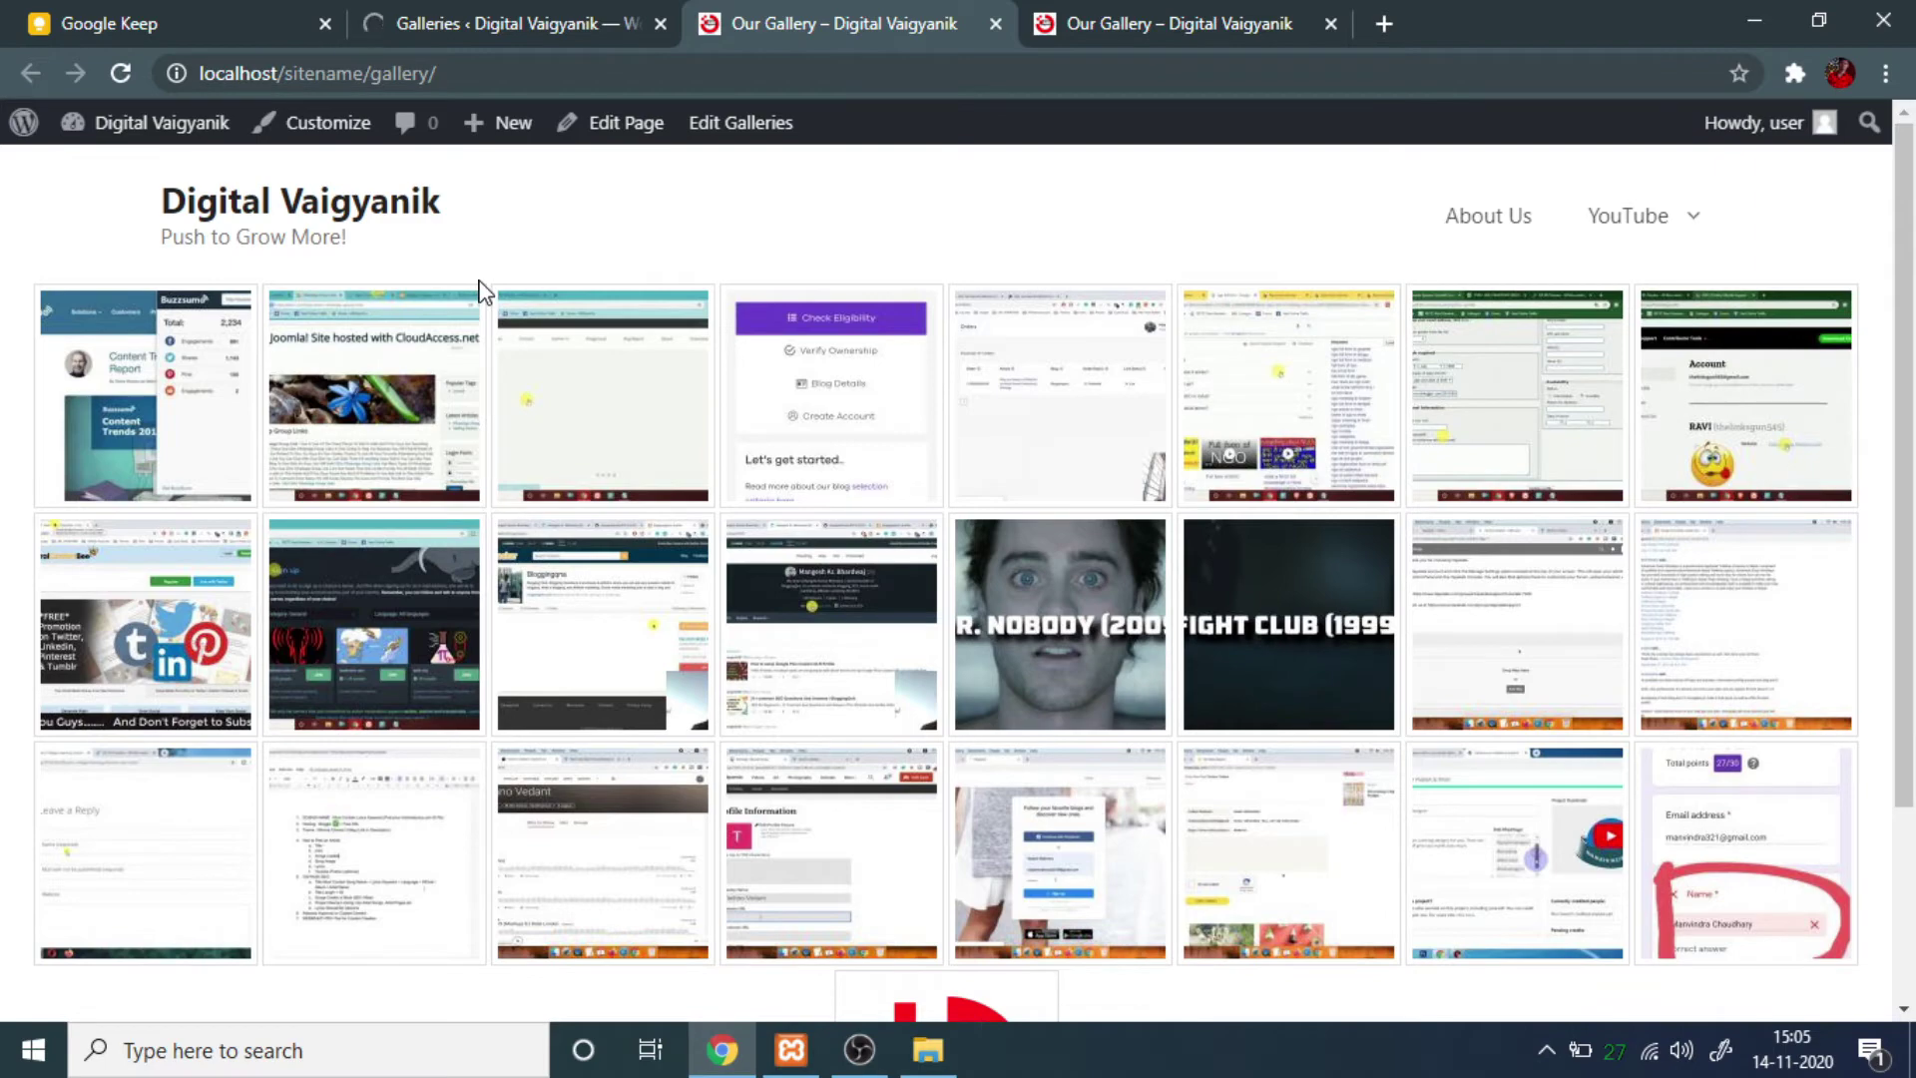
{"action": "key", "text": "ctrl+shift+Tab"}
Set the spacing between the gallery's images to 10 pixels.
{"action": "left_click", "coordinate": [918, 387]}
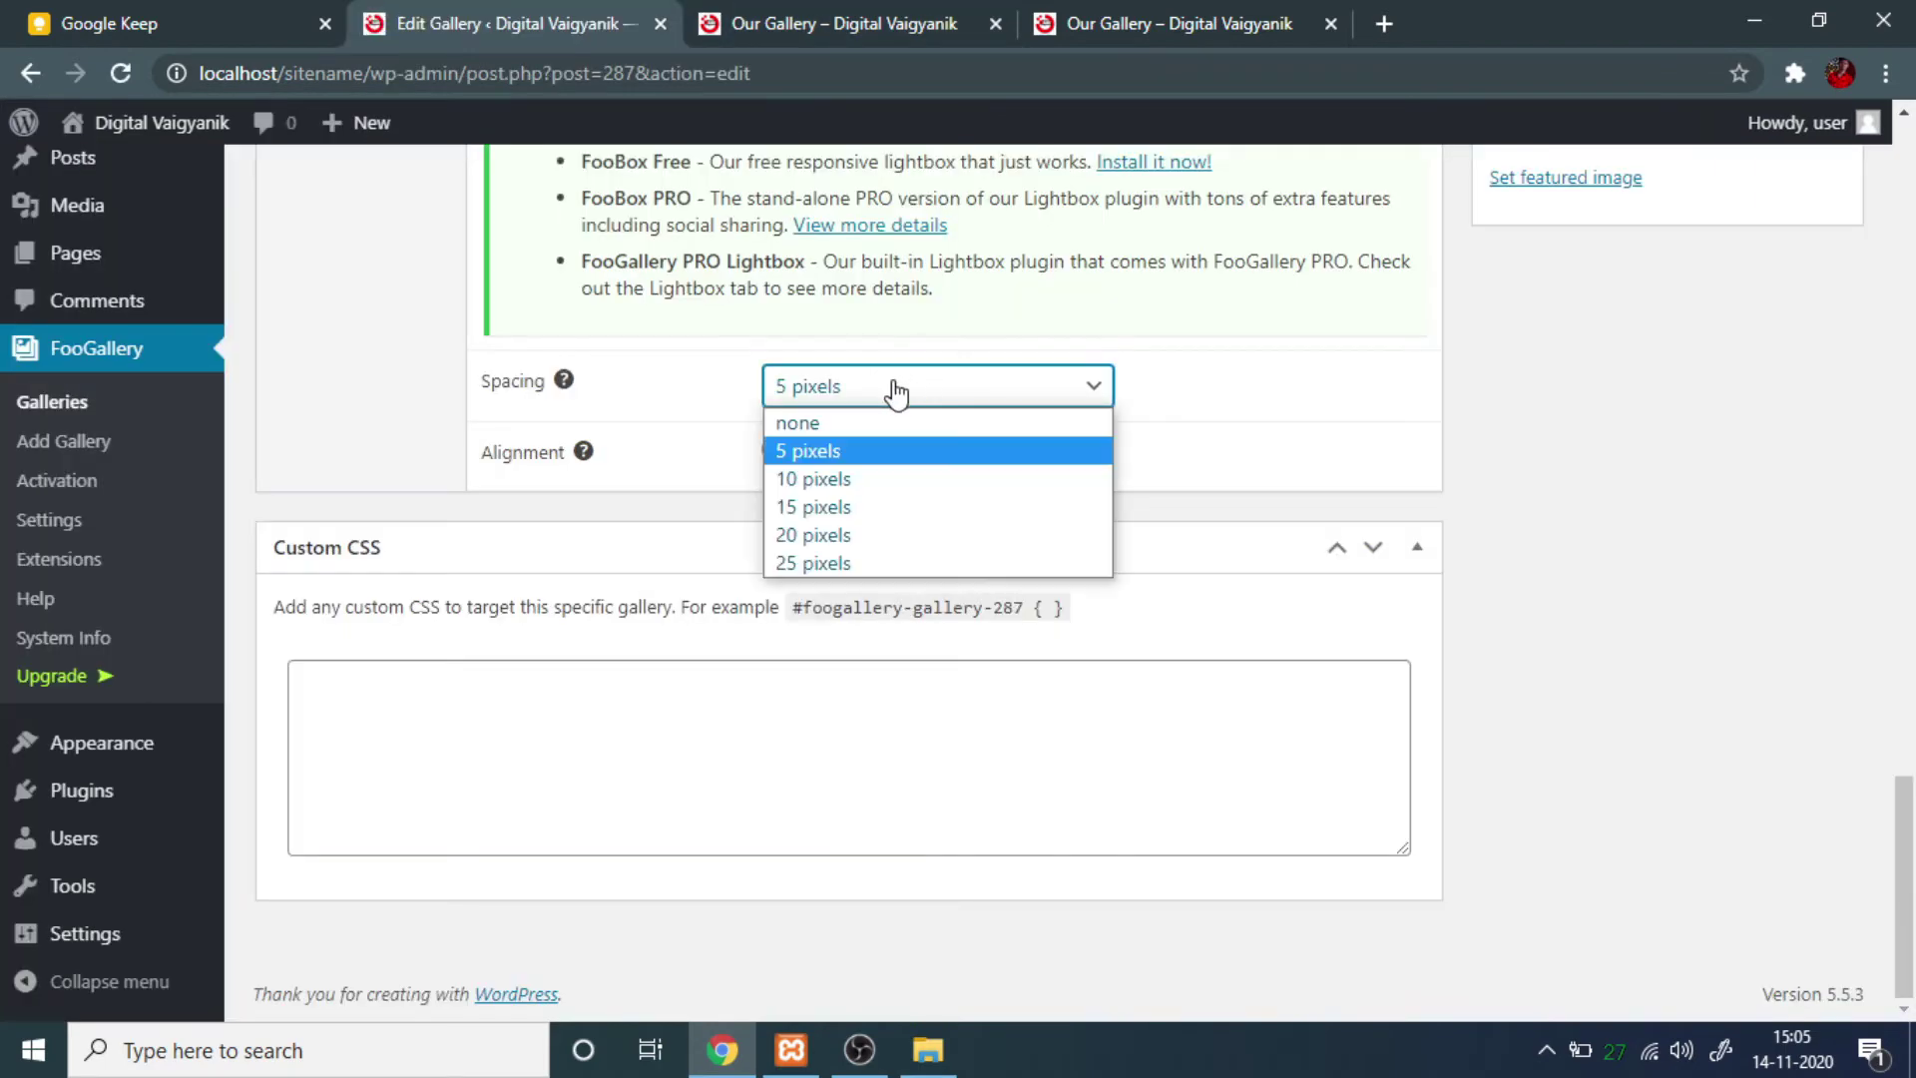
{"action": "left_click", "coordinate": [819, 481]}
{"action": "scroll", "coordinate": [997, 589], "scroll_direction": "up", "scroll_amount": 3}
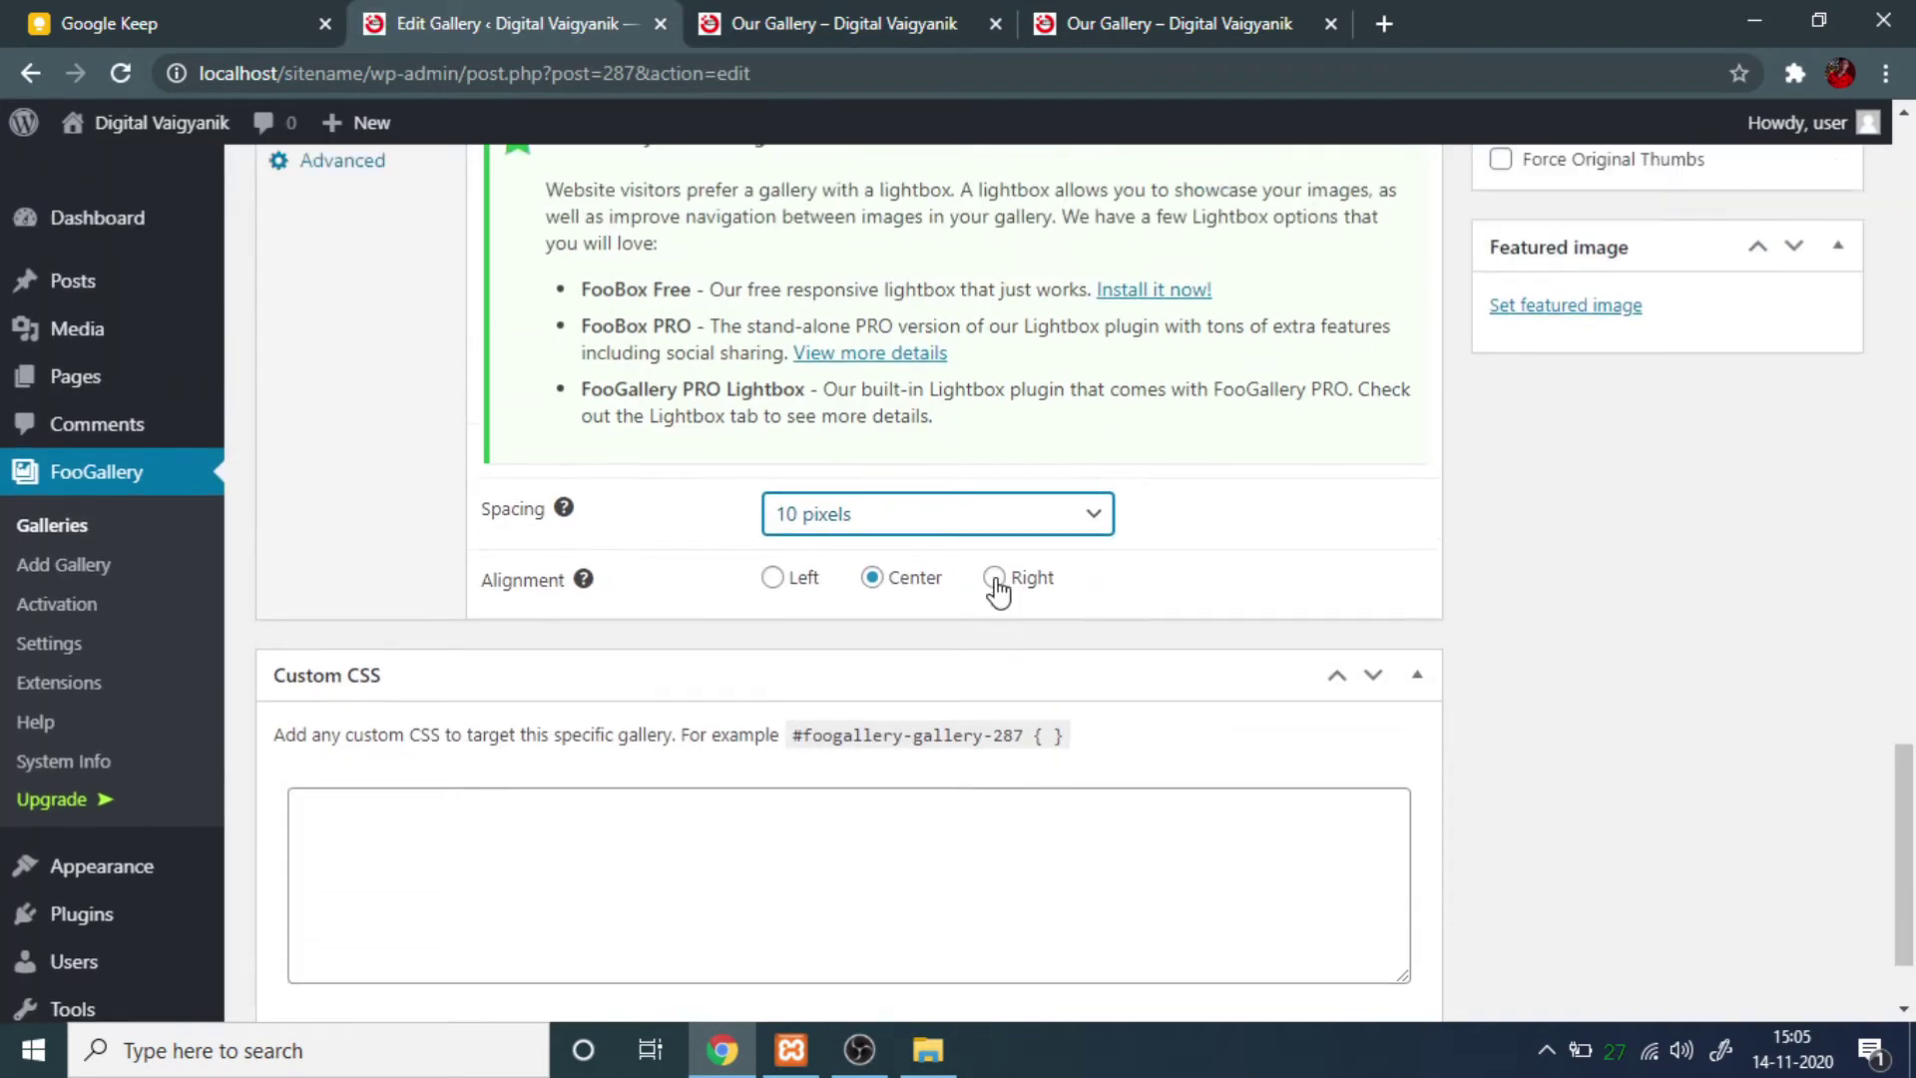
Set the gallery's thumbnail width to 500 with an equal height and update the gallery.
{"action": "scroll", "coordinate": [997, 589], "scroll_direction": "up", "scroll_amount": 4}
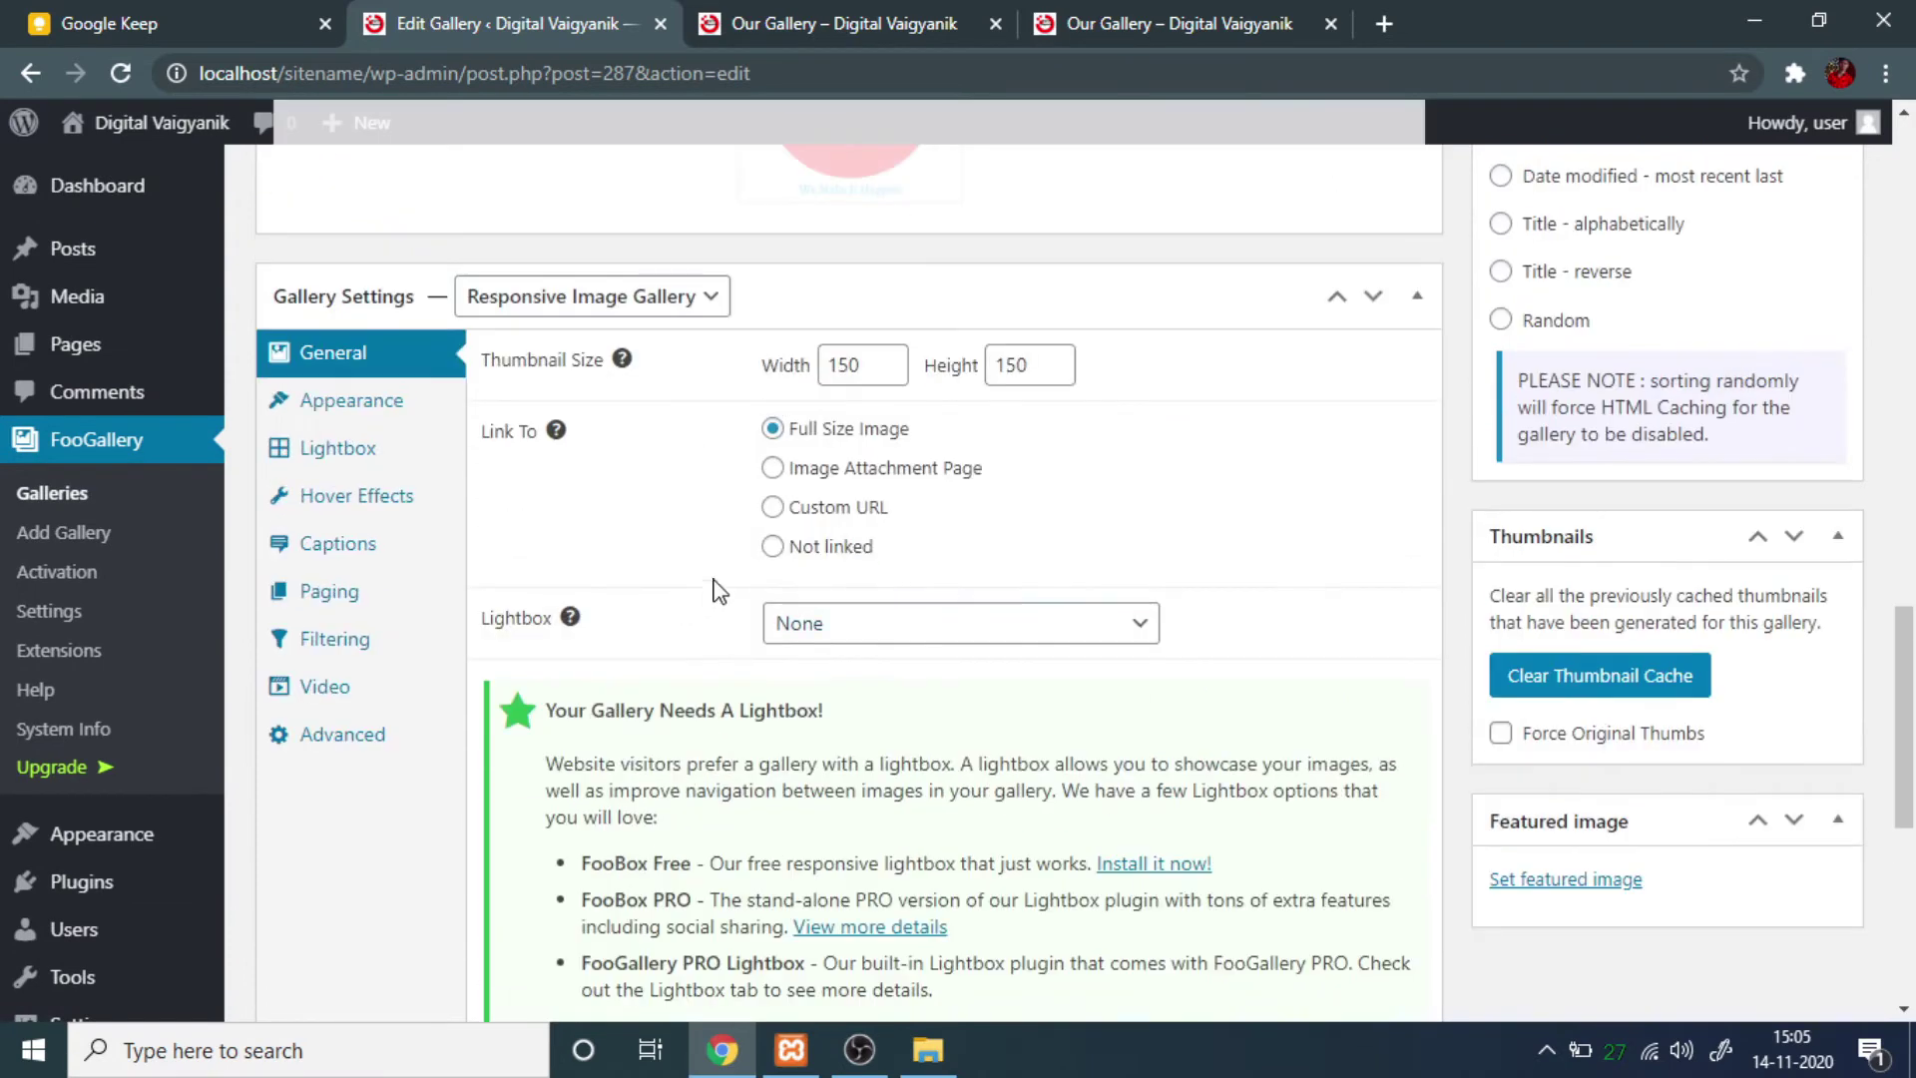
{"action": "scroll", "coordinate": [788, 494], "scroll_direction": "up", "scroll_amount": 3}
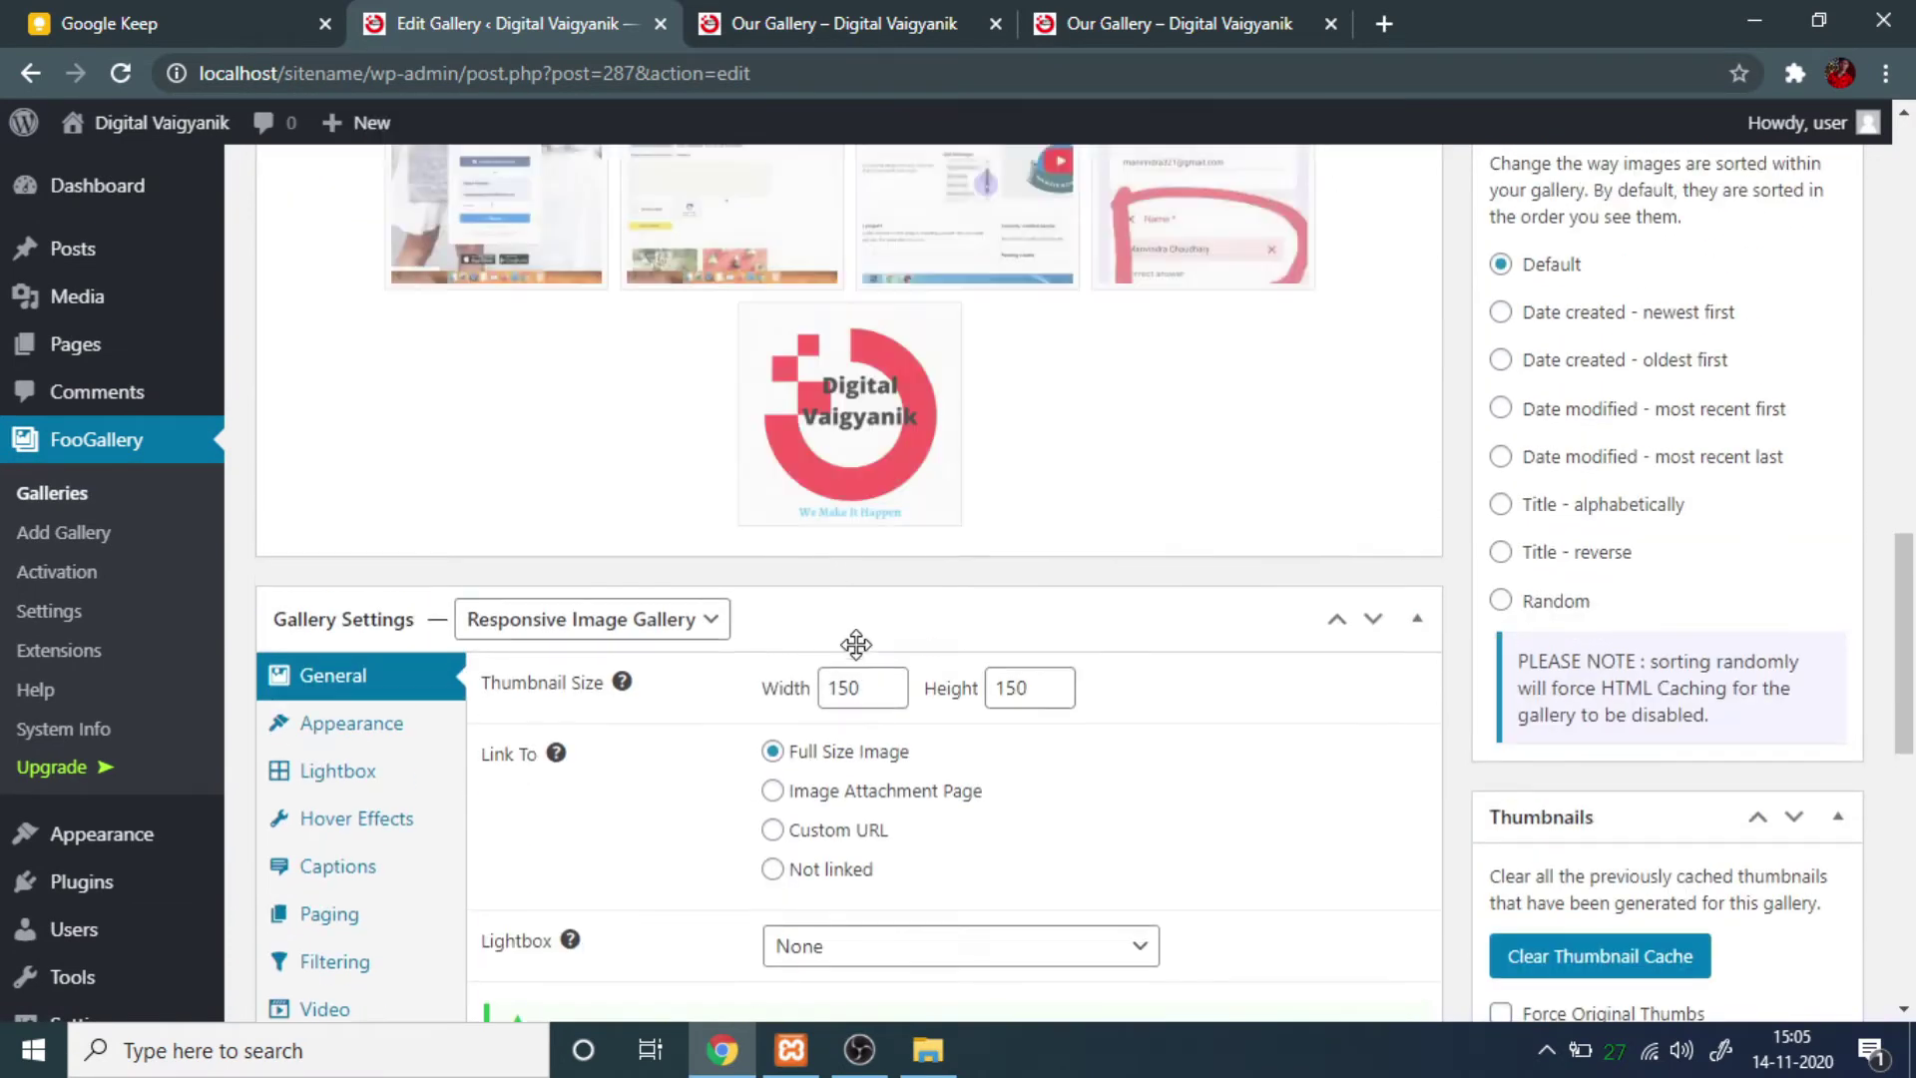
{"action": "double_click", "coordinate": [857, 688]}
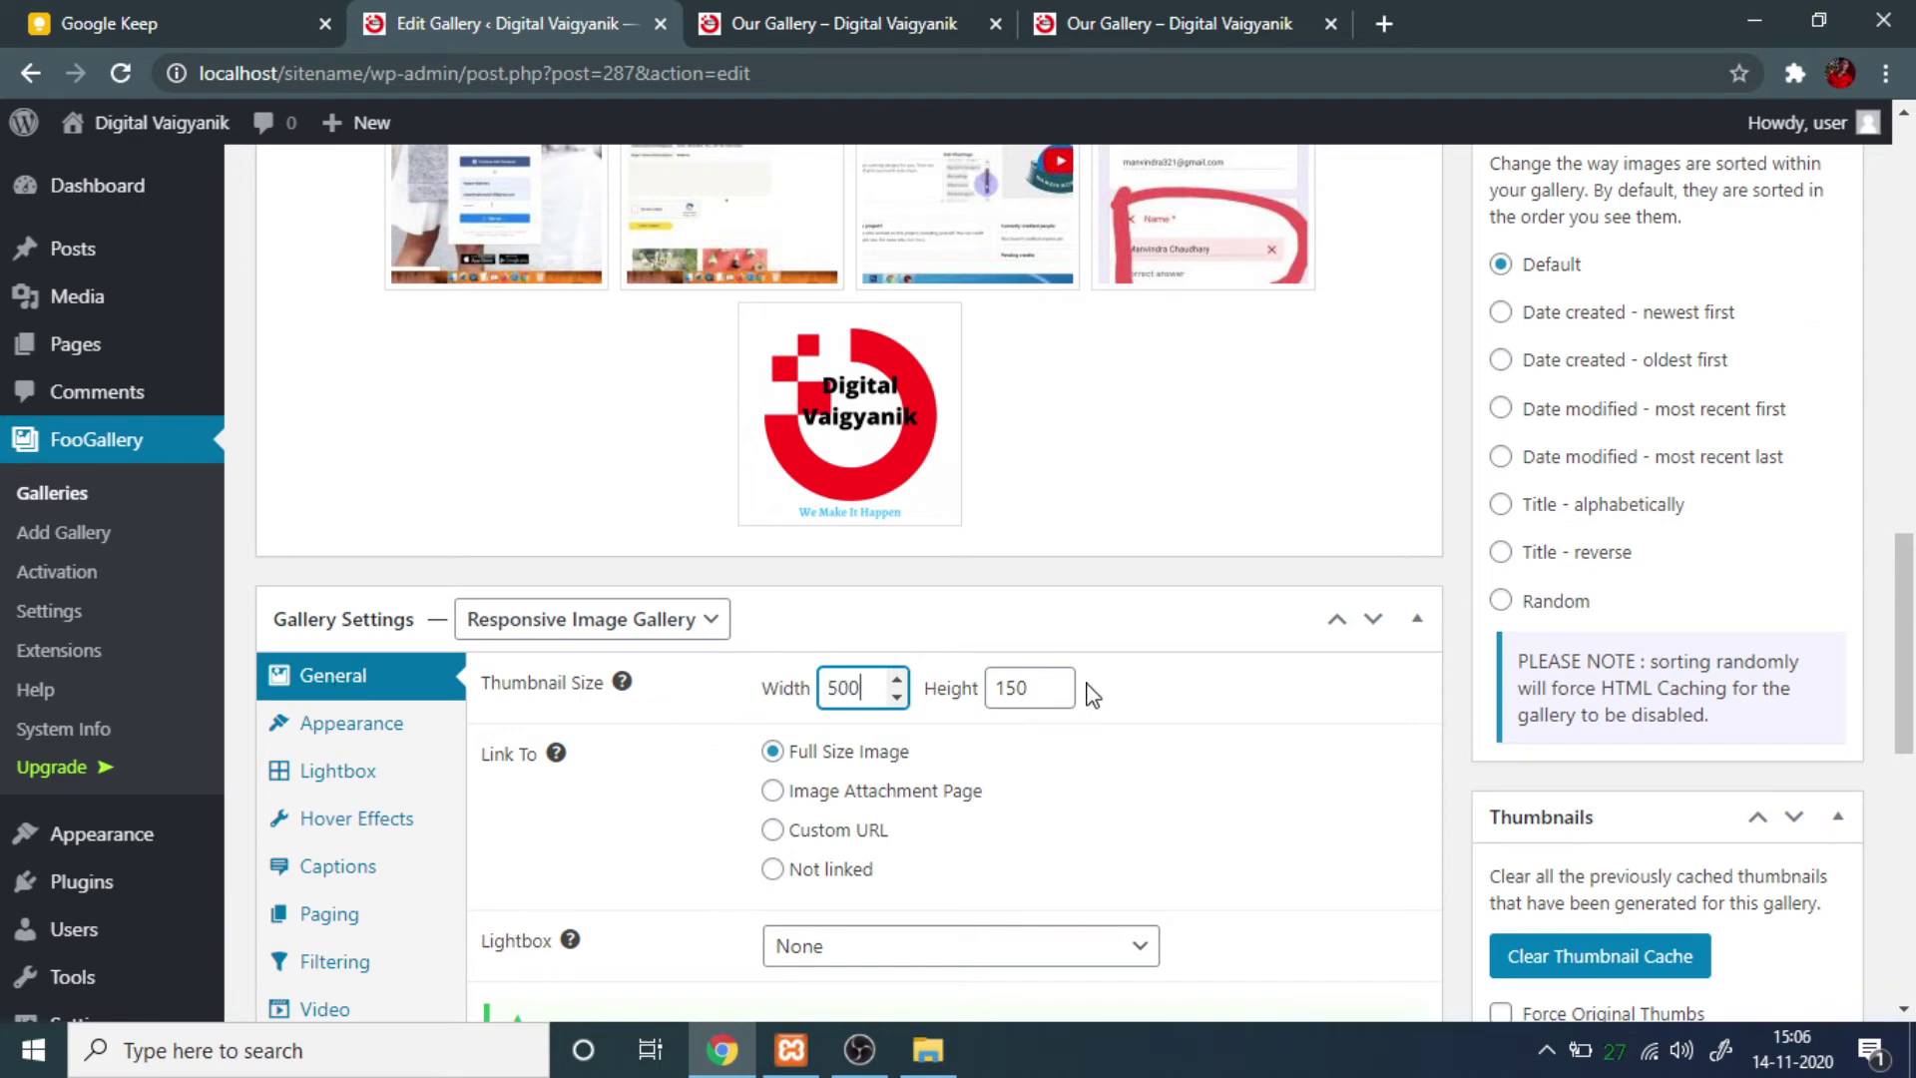
{"action": "key", "text": "Tab"}
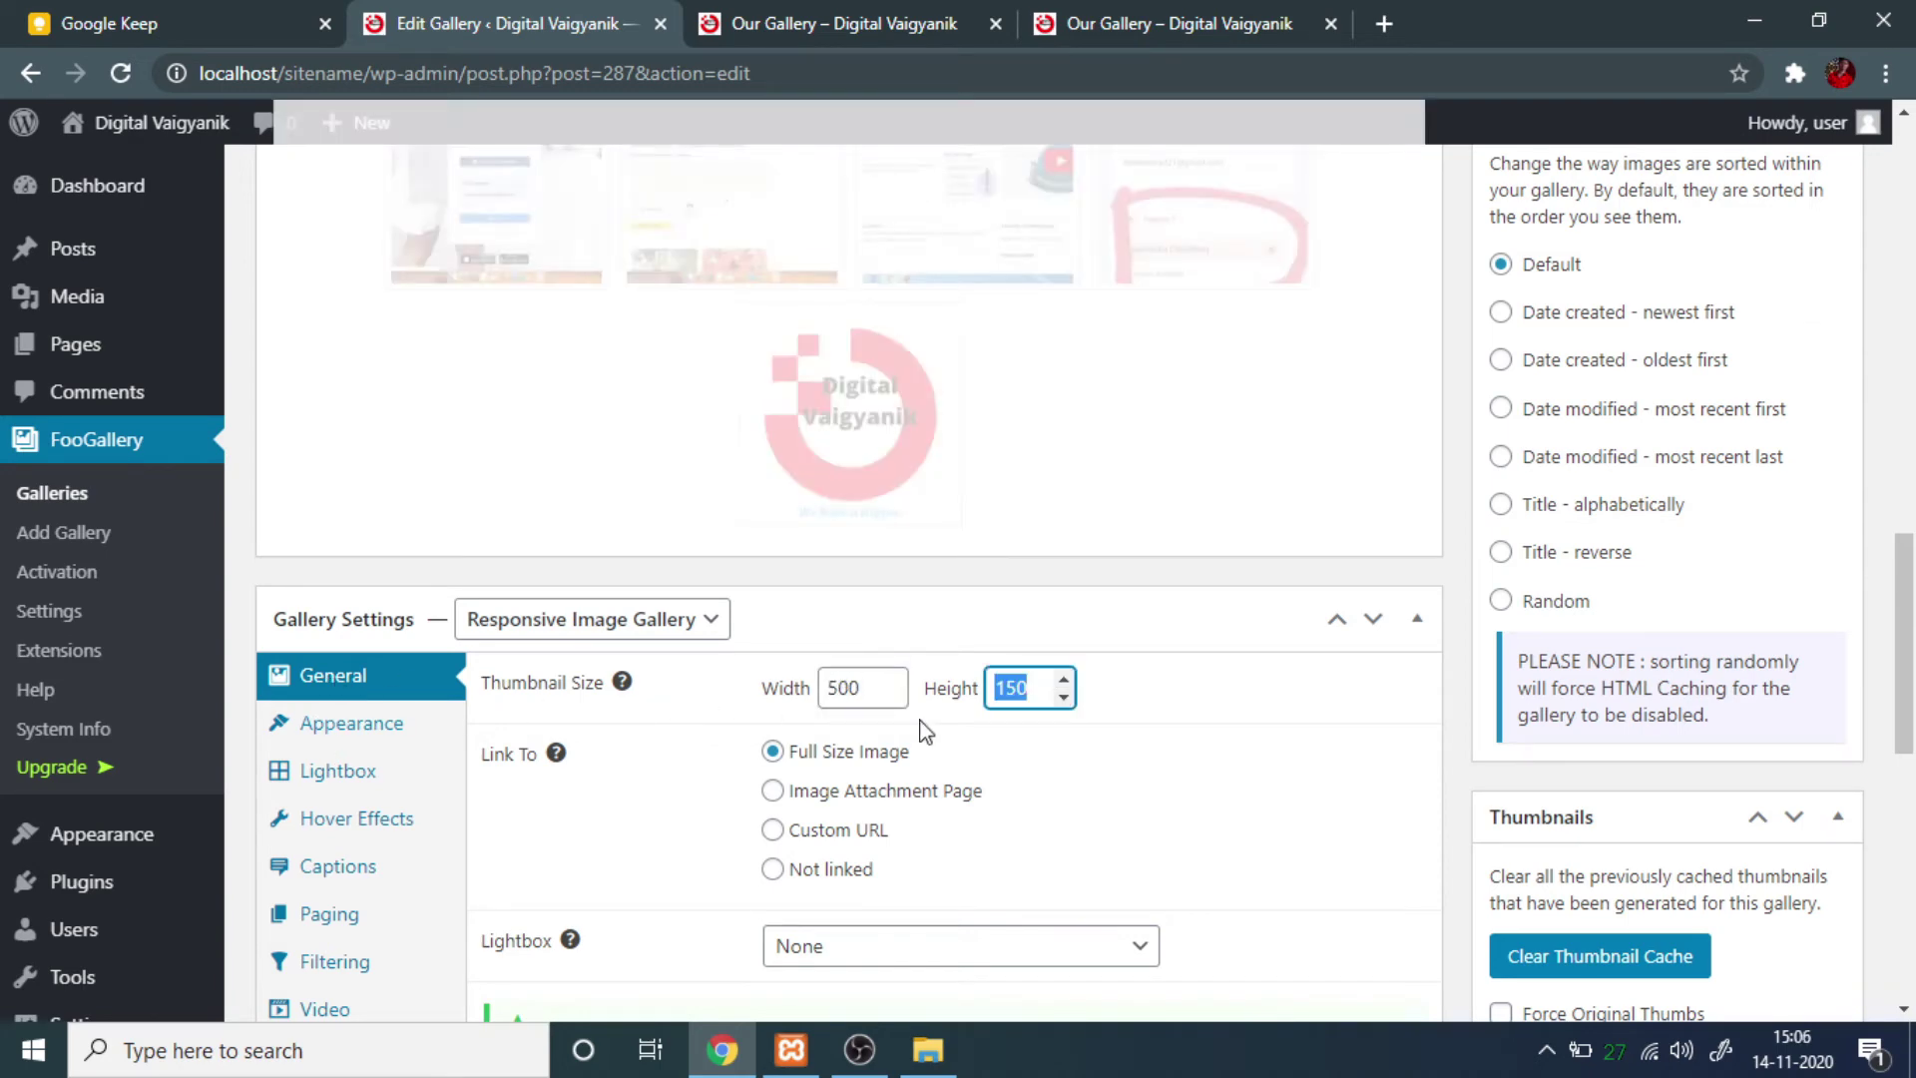
{"action": "key", "text": "Return"}
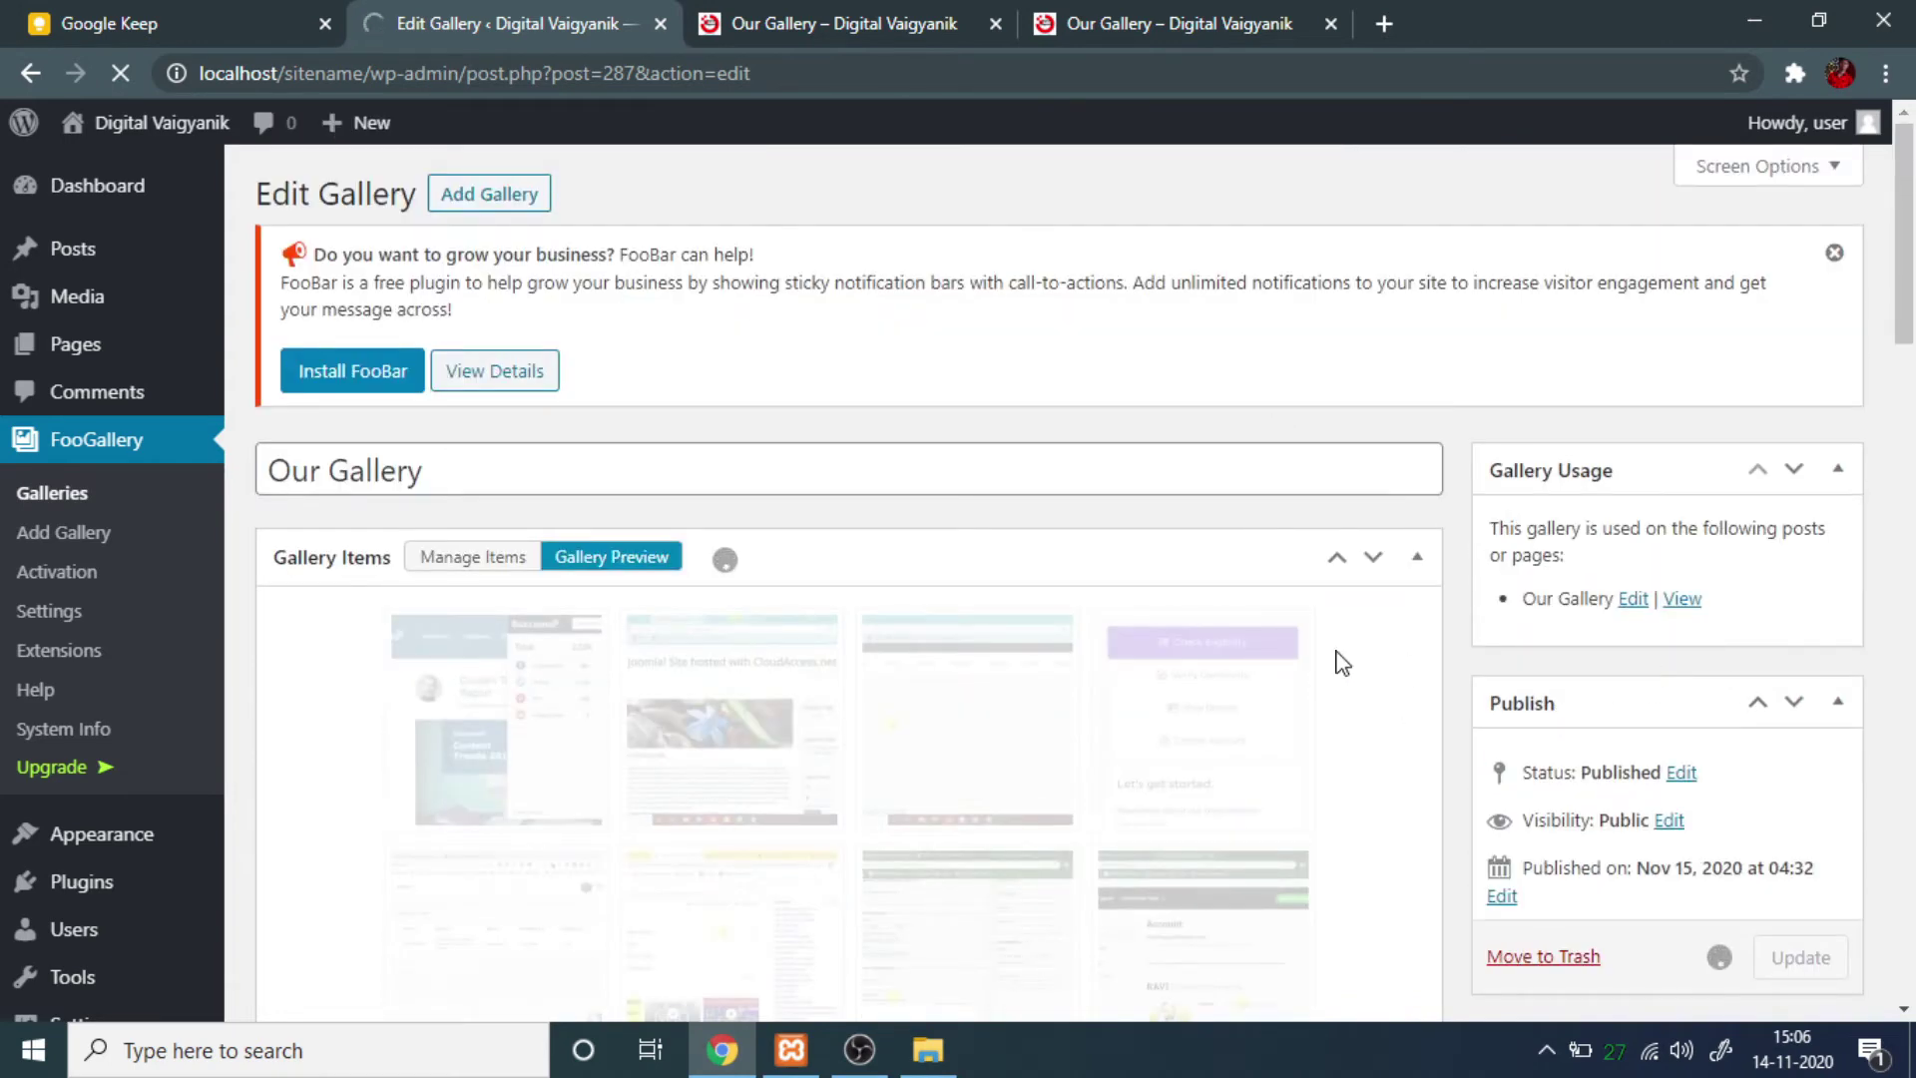
Reload the published gallery page and examine how the resized thumbnails and their spacing look.
{"action": "key", "text": "ctrl+Tab"}
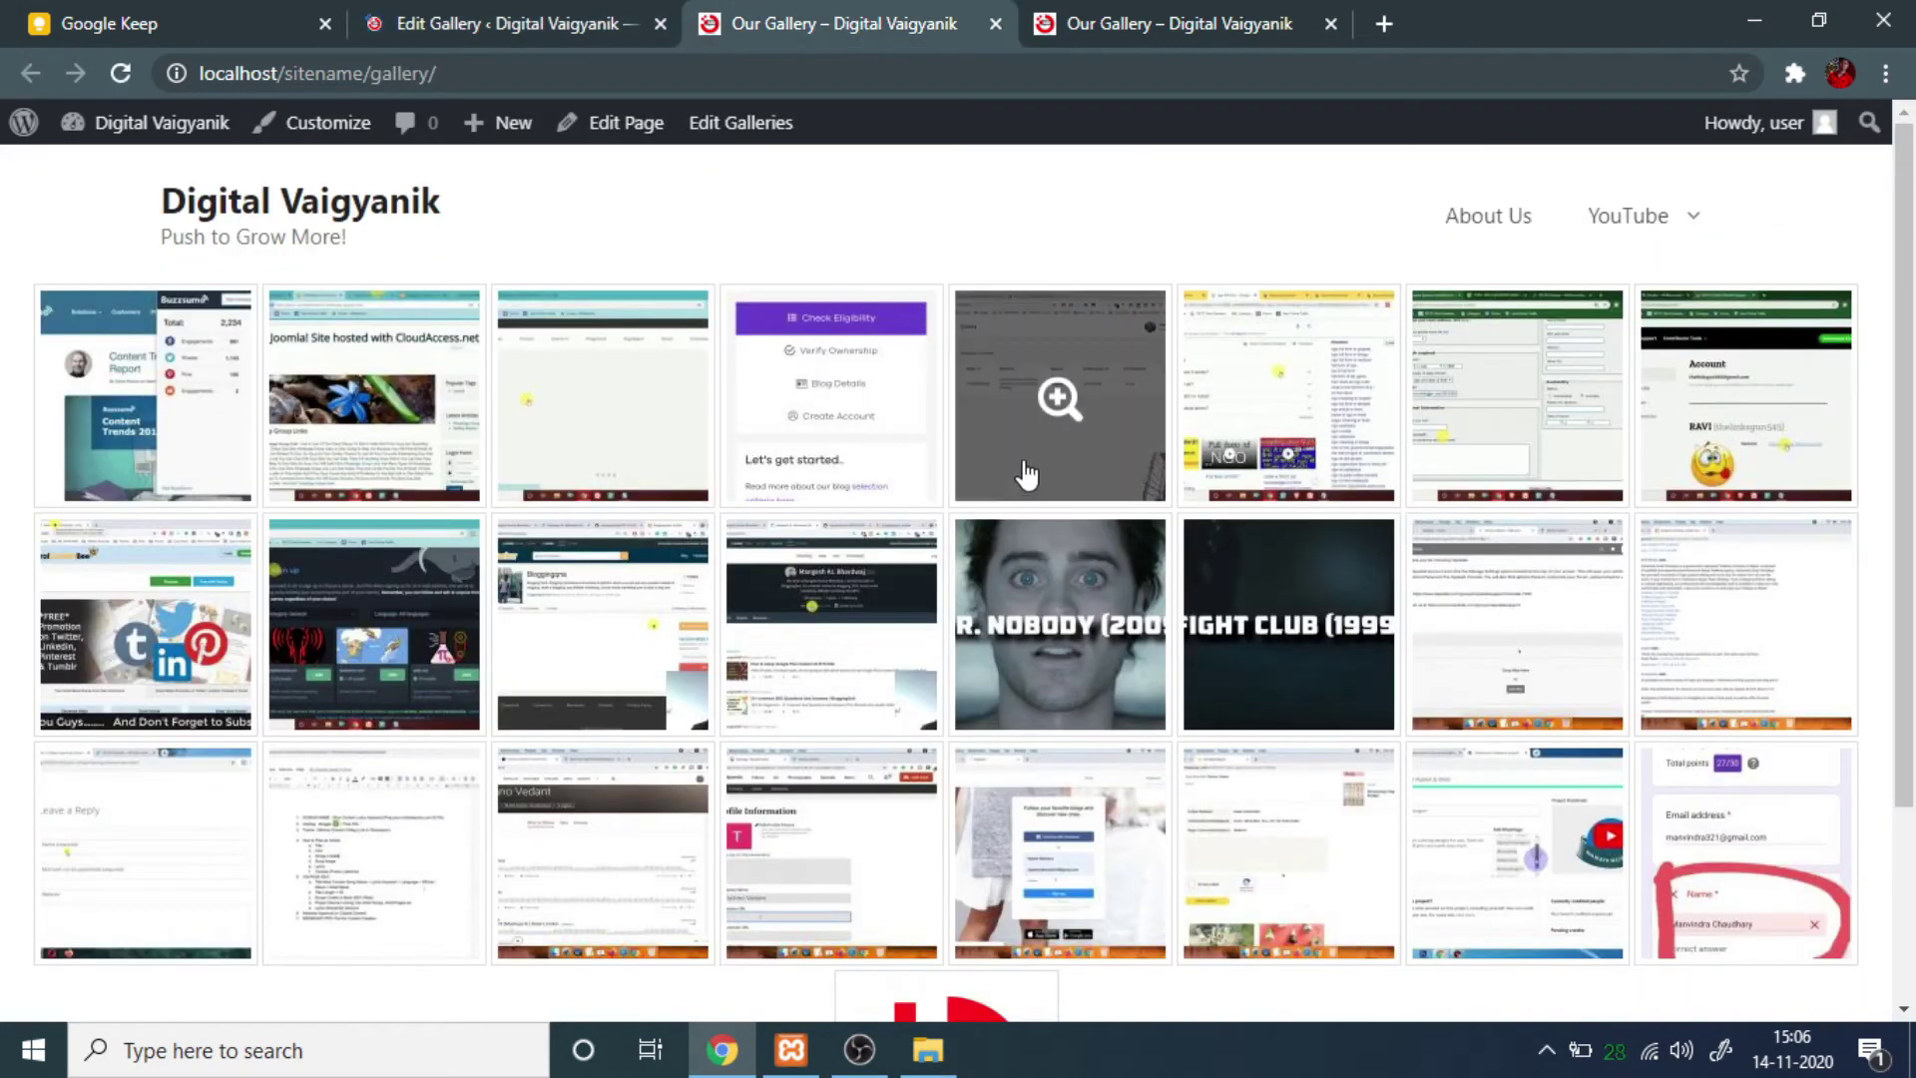
{"action": "key", "text": "F5"}
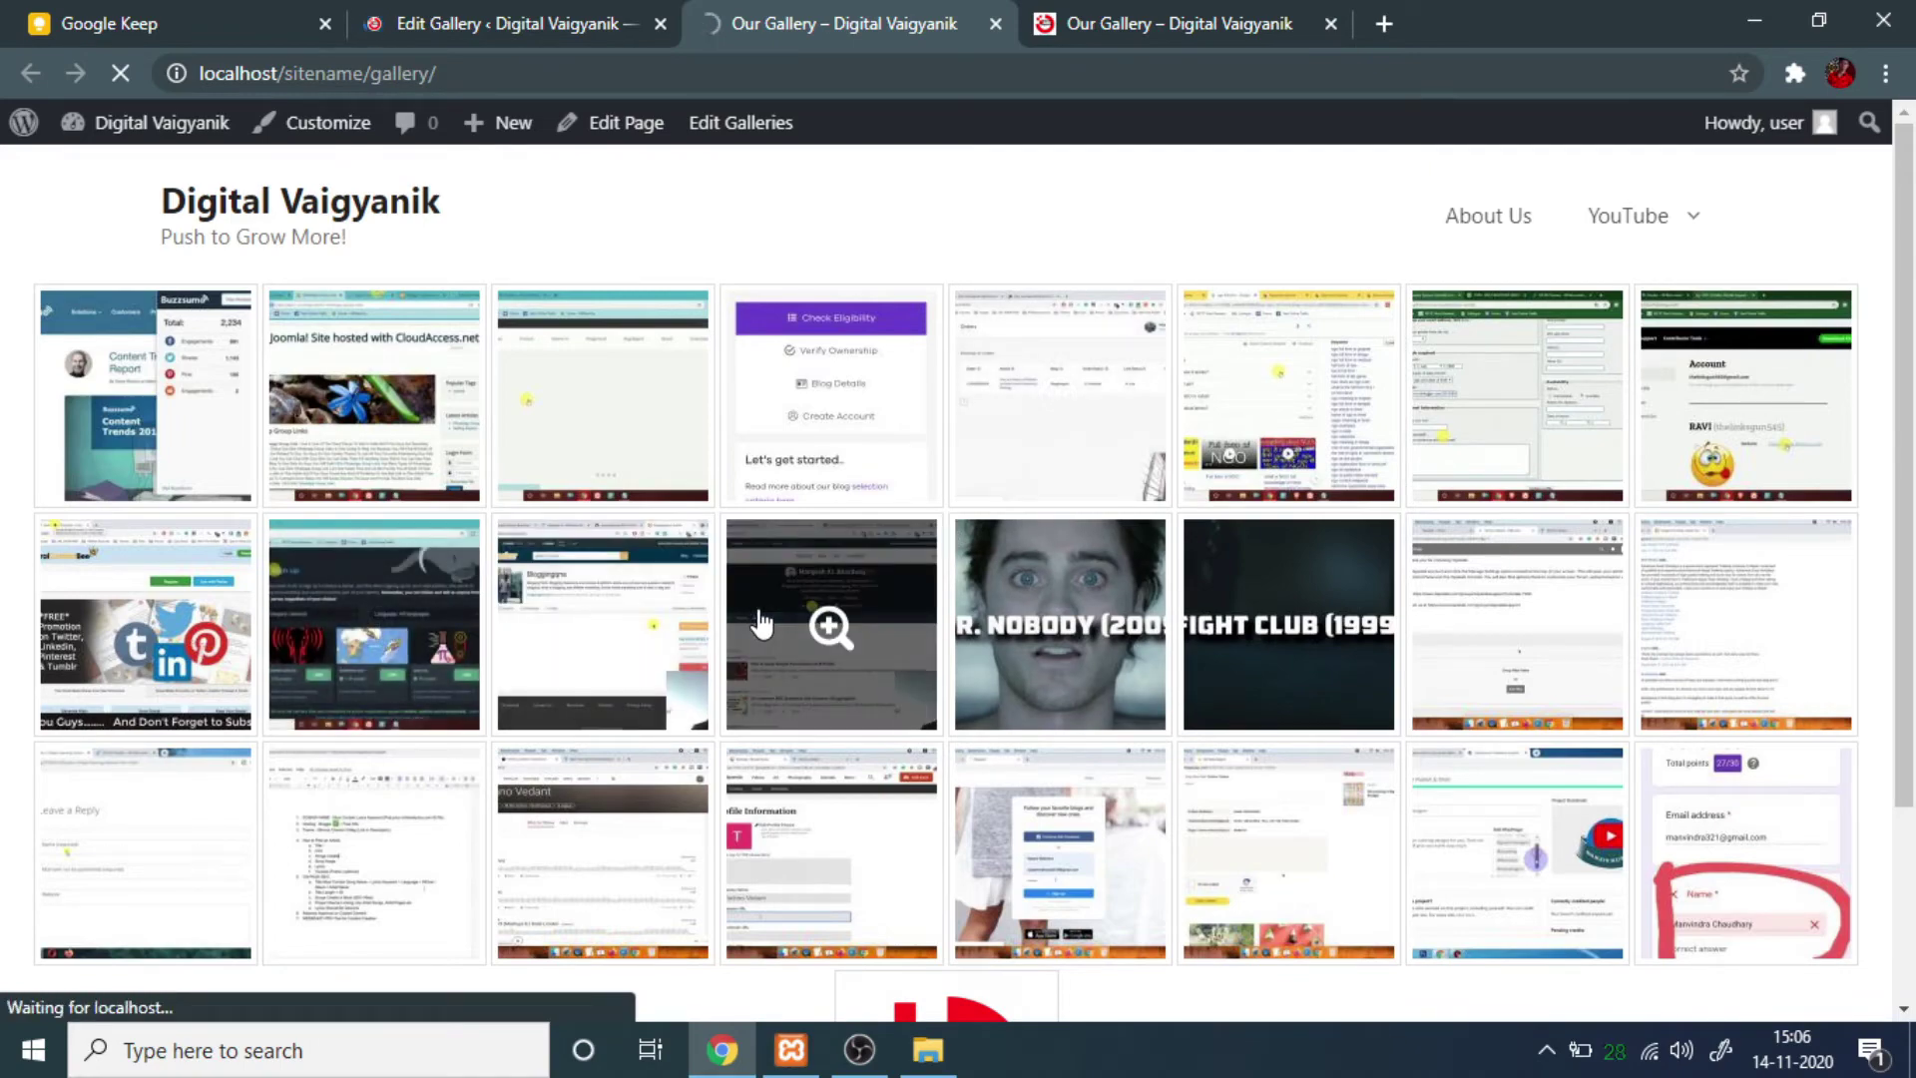
{"action": "left_click", "coordinate": [505, 20]}
{"action": "left_click", "coordinate": [719, 24]}
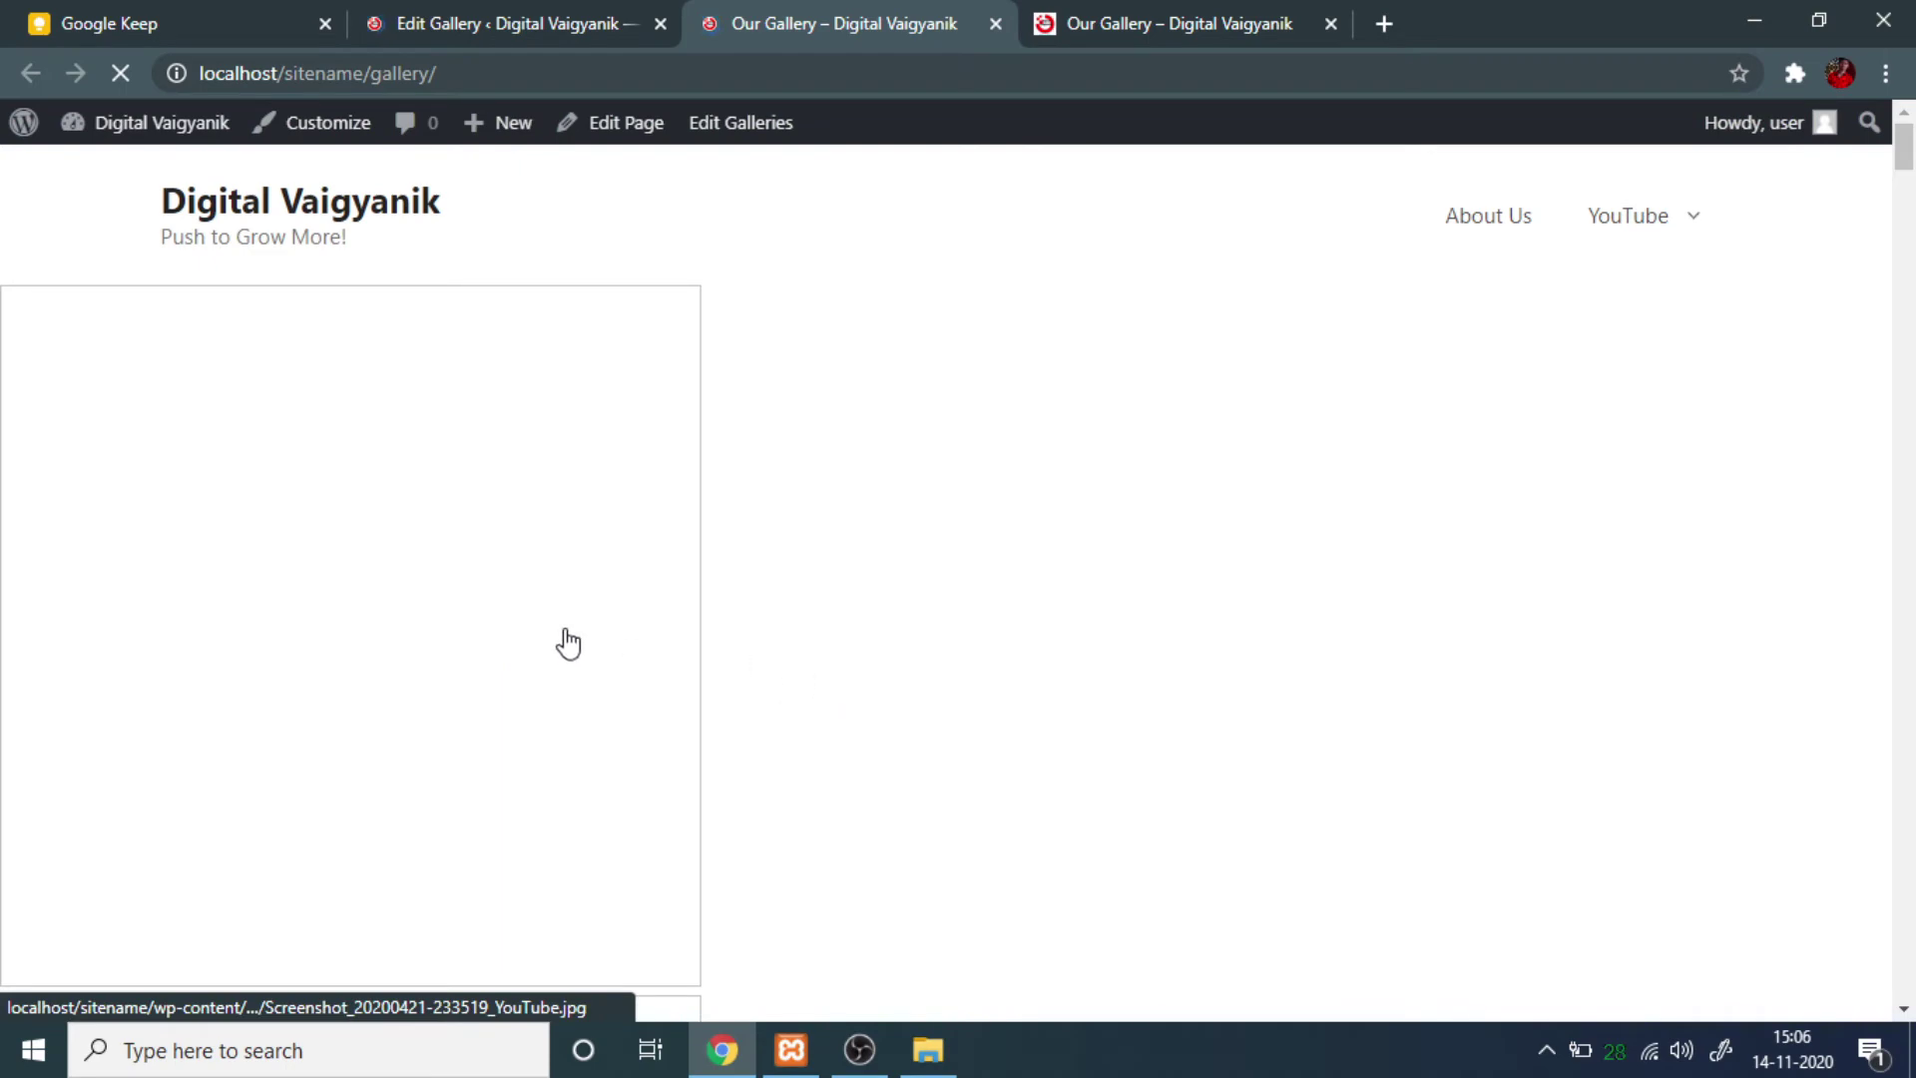
{"action": "scroll", "coordinate": [569, 639], "scroll_direction": "down", "scroll_amount": 5}
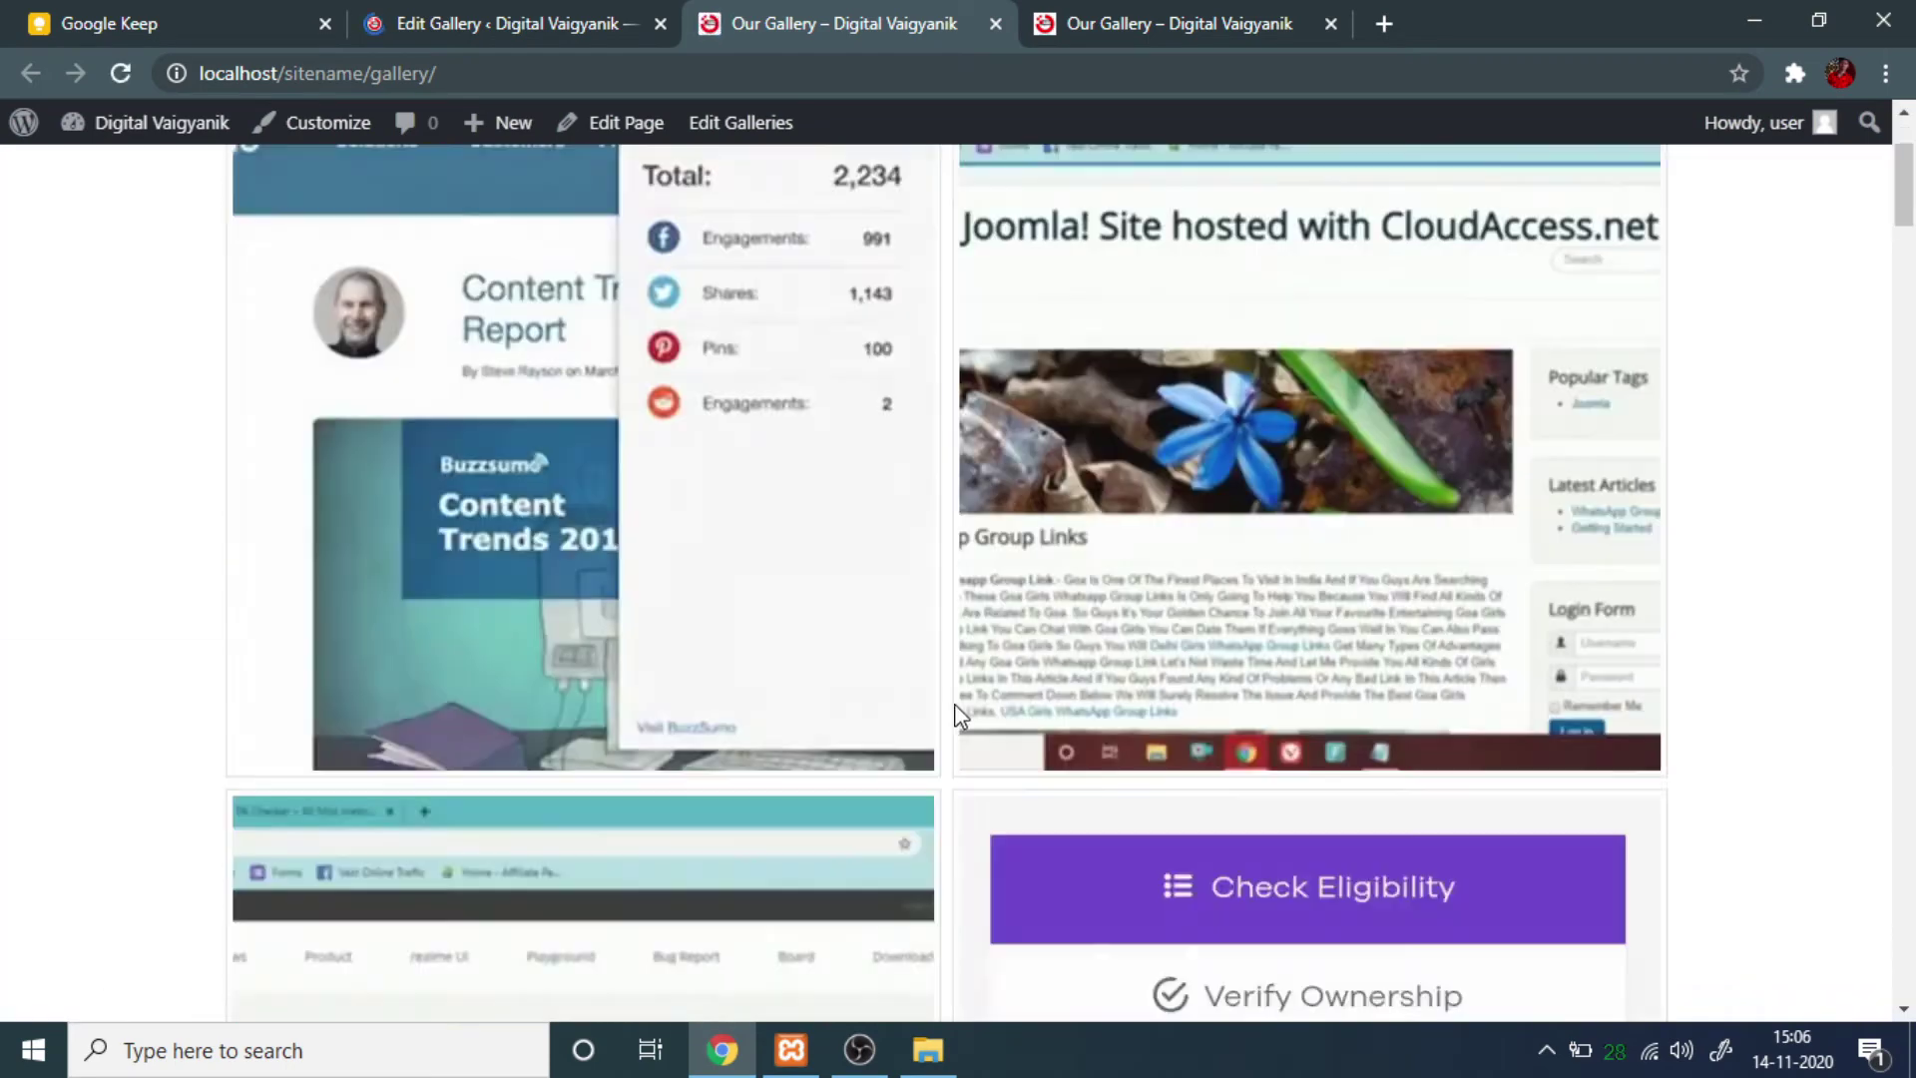
{"action": "scroll", "coordinate": [958, 711], "scroll_direction": "up", "scroll_amount": 3}
{"action": "scroll", "coordinate": [960, 713], "scroll_direction": "down", "scroll_amount": 5}
{"action": "scroll", "coordinate": [928, 669], "scroll_direction": "up", "scroll_amount": 5}
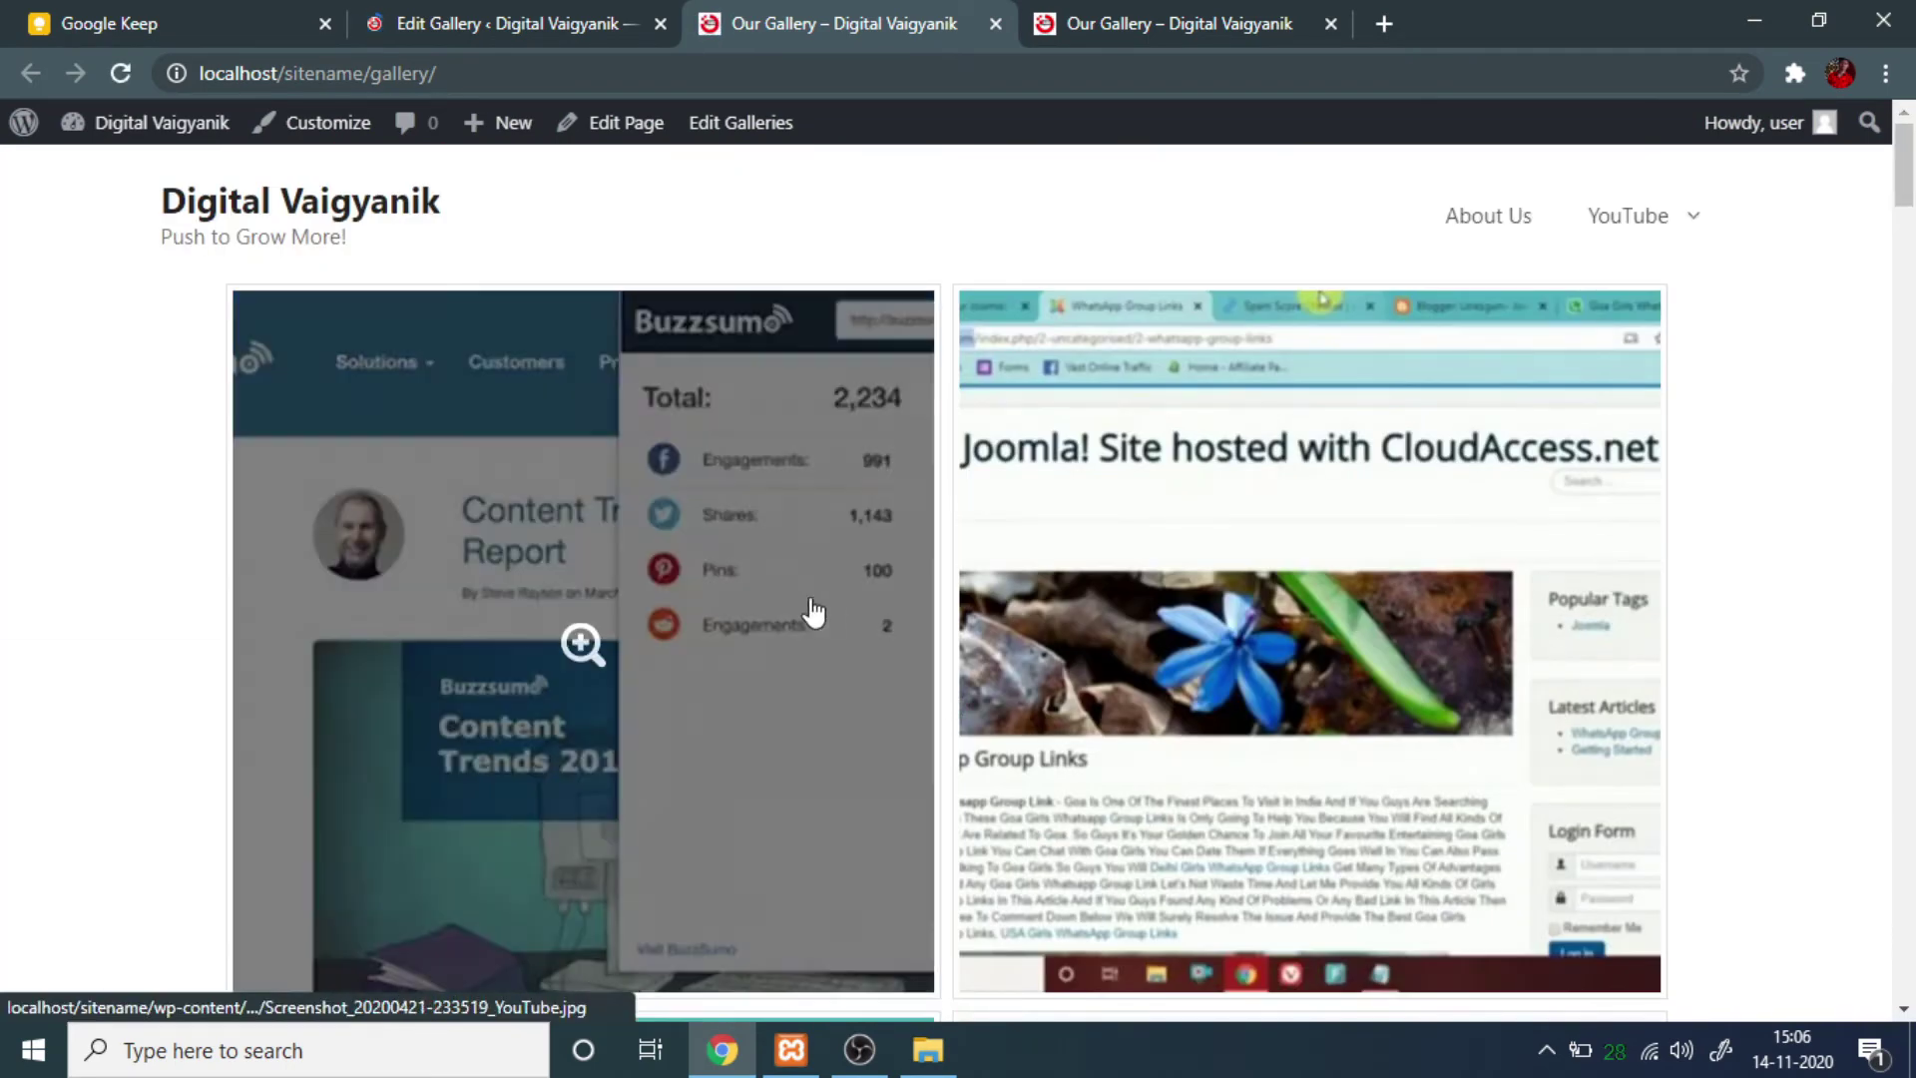
{"action": "scroll", "coordinate": [814, 611], "scroll_direction": "down", "scroll_amount": 5}
{"action": "scroll", "coordinate": [838, 675], "scroll_direction": "up", "scroll_amount": 5}
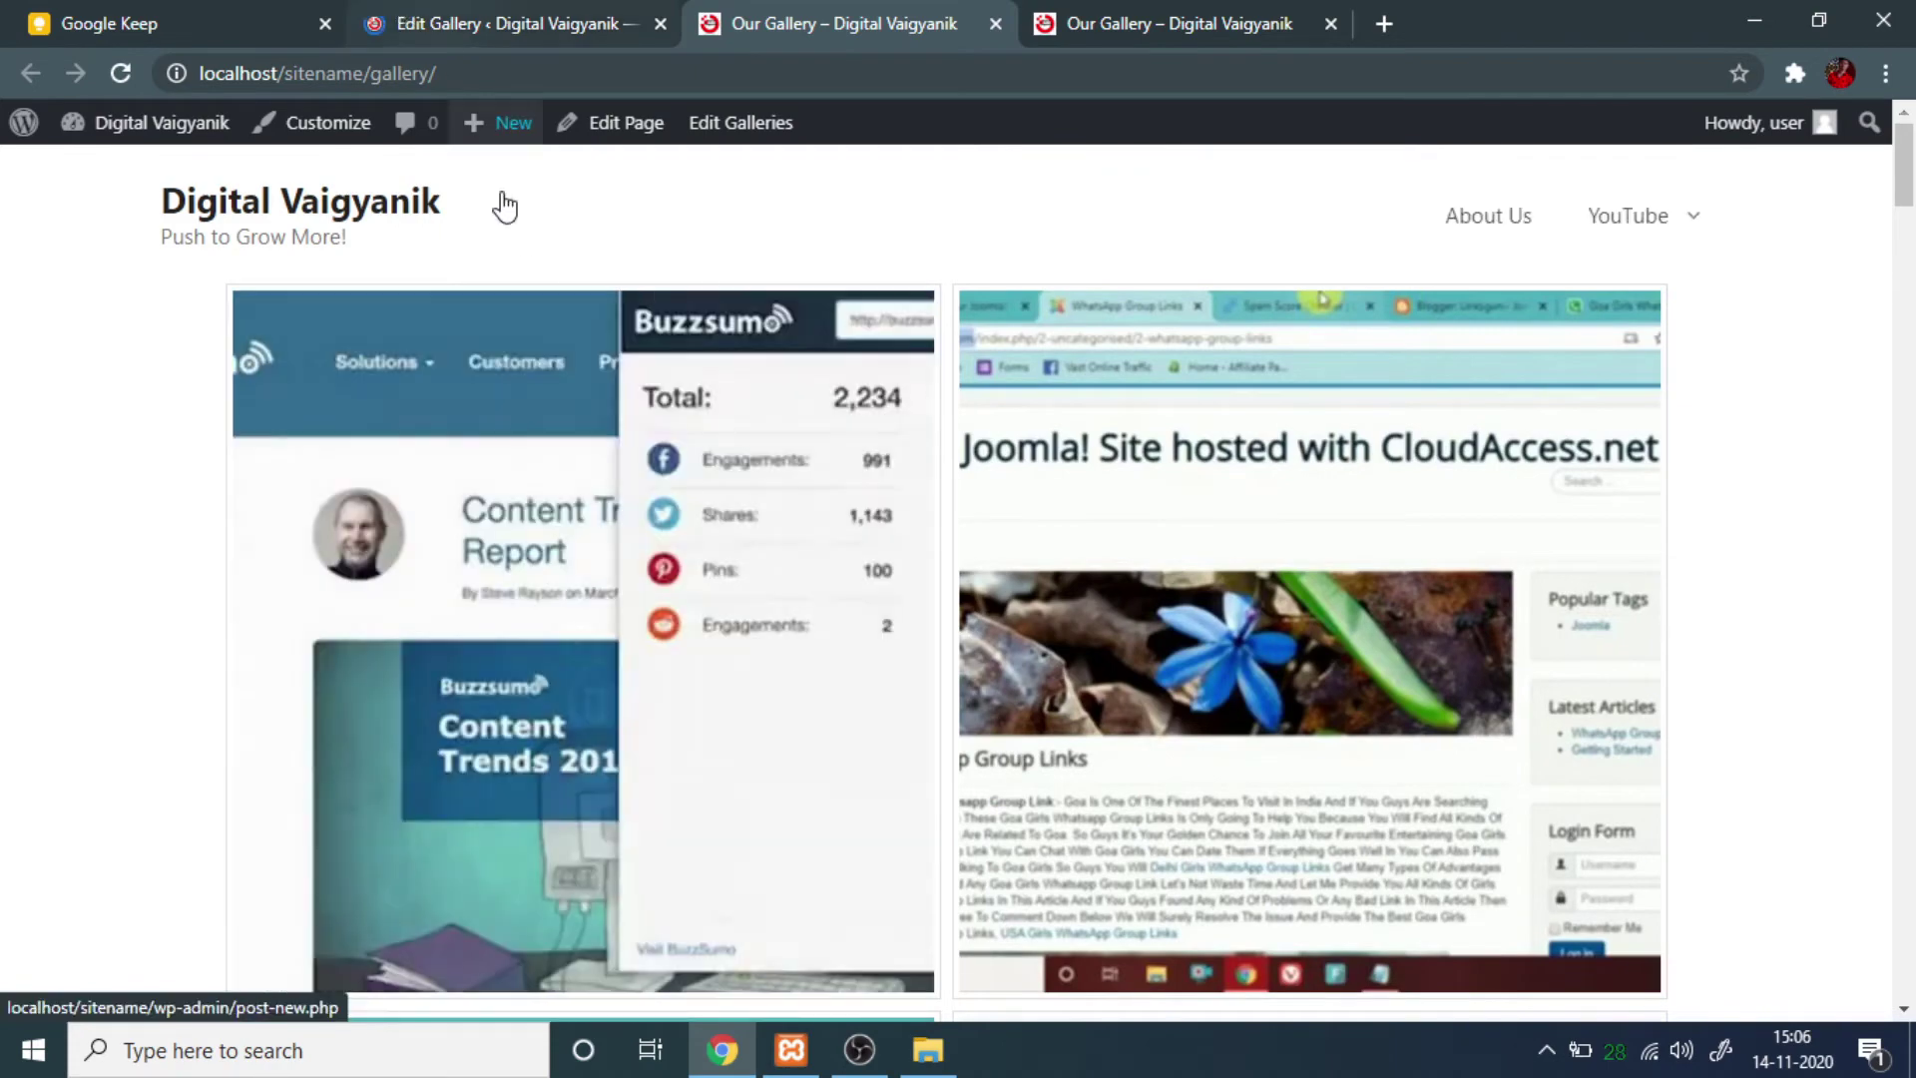
Reduce the thumbnail width and height in the Our Gallery settings and update the gallery.
{"action": "left_click", "coordinate": [457, 21]}
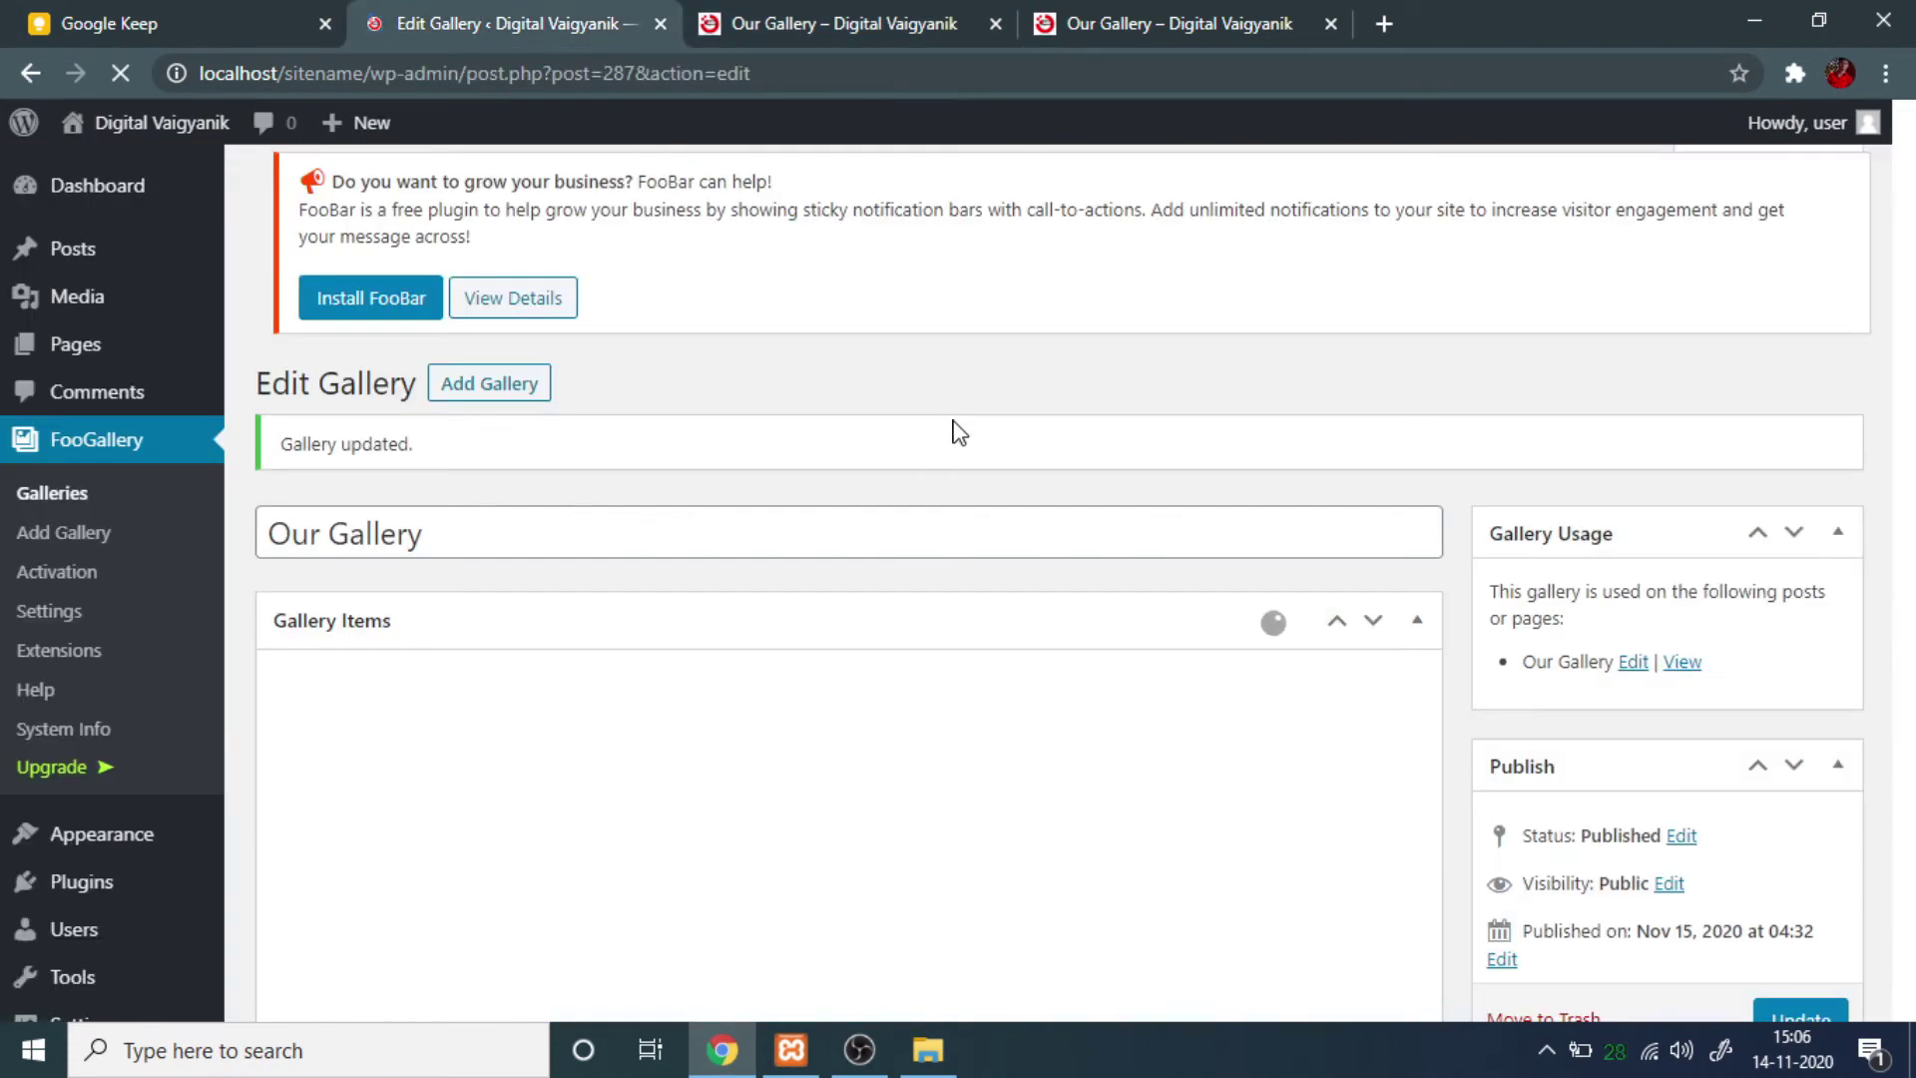
{"action": "scroll", "coordinate": [958, 530], "scroll_direction": "down", "scroll_amount": 15}
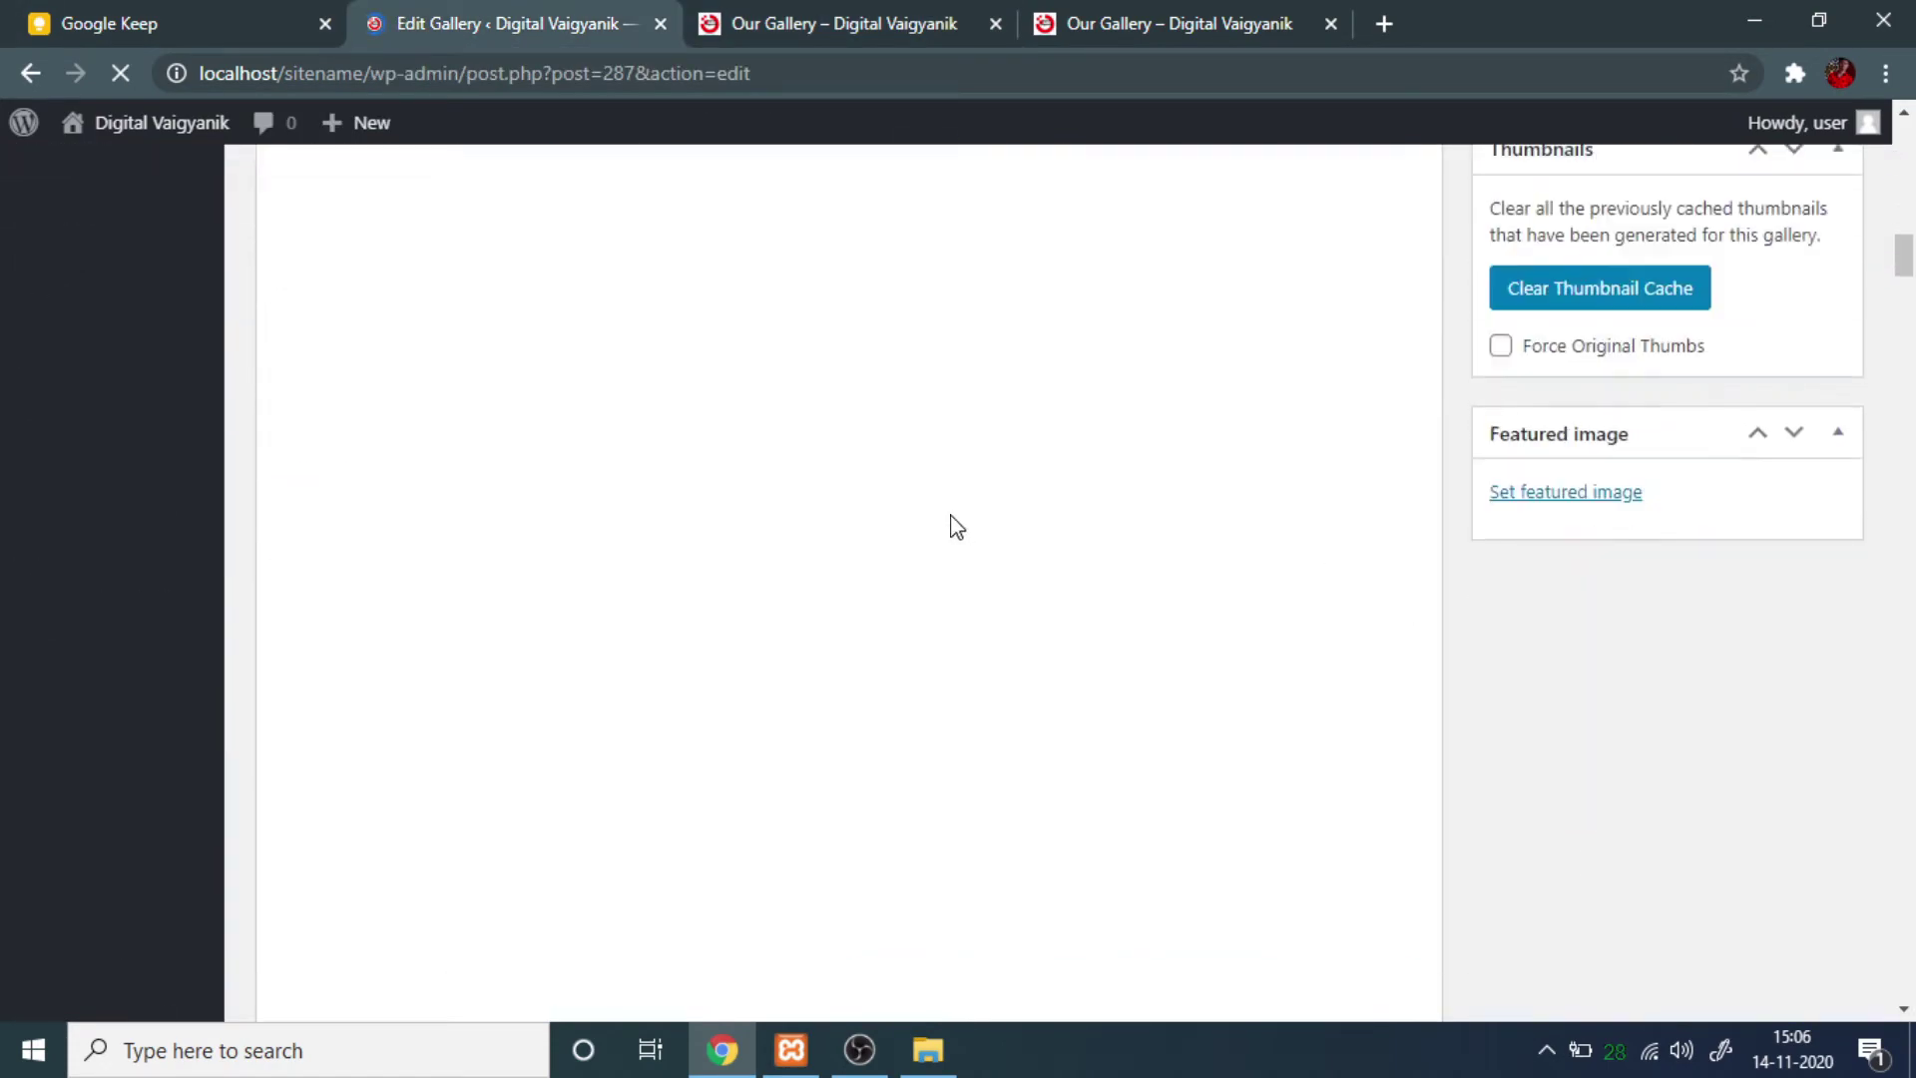
{"action": "scroll", "coordinate": [903, 579], "scroll_direction": "down", "scroll_amount": 15}
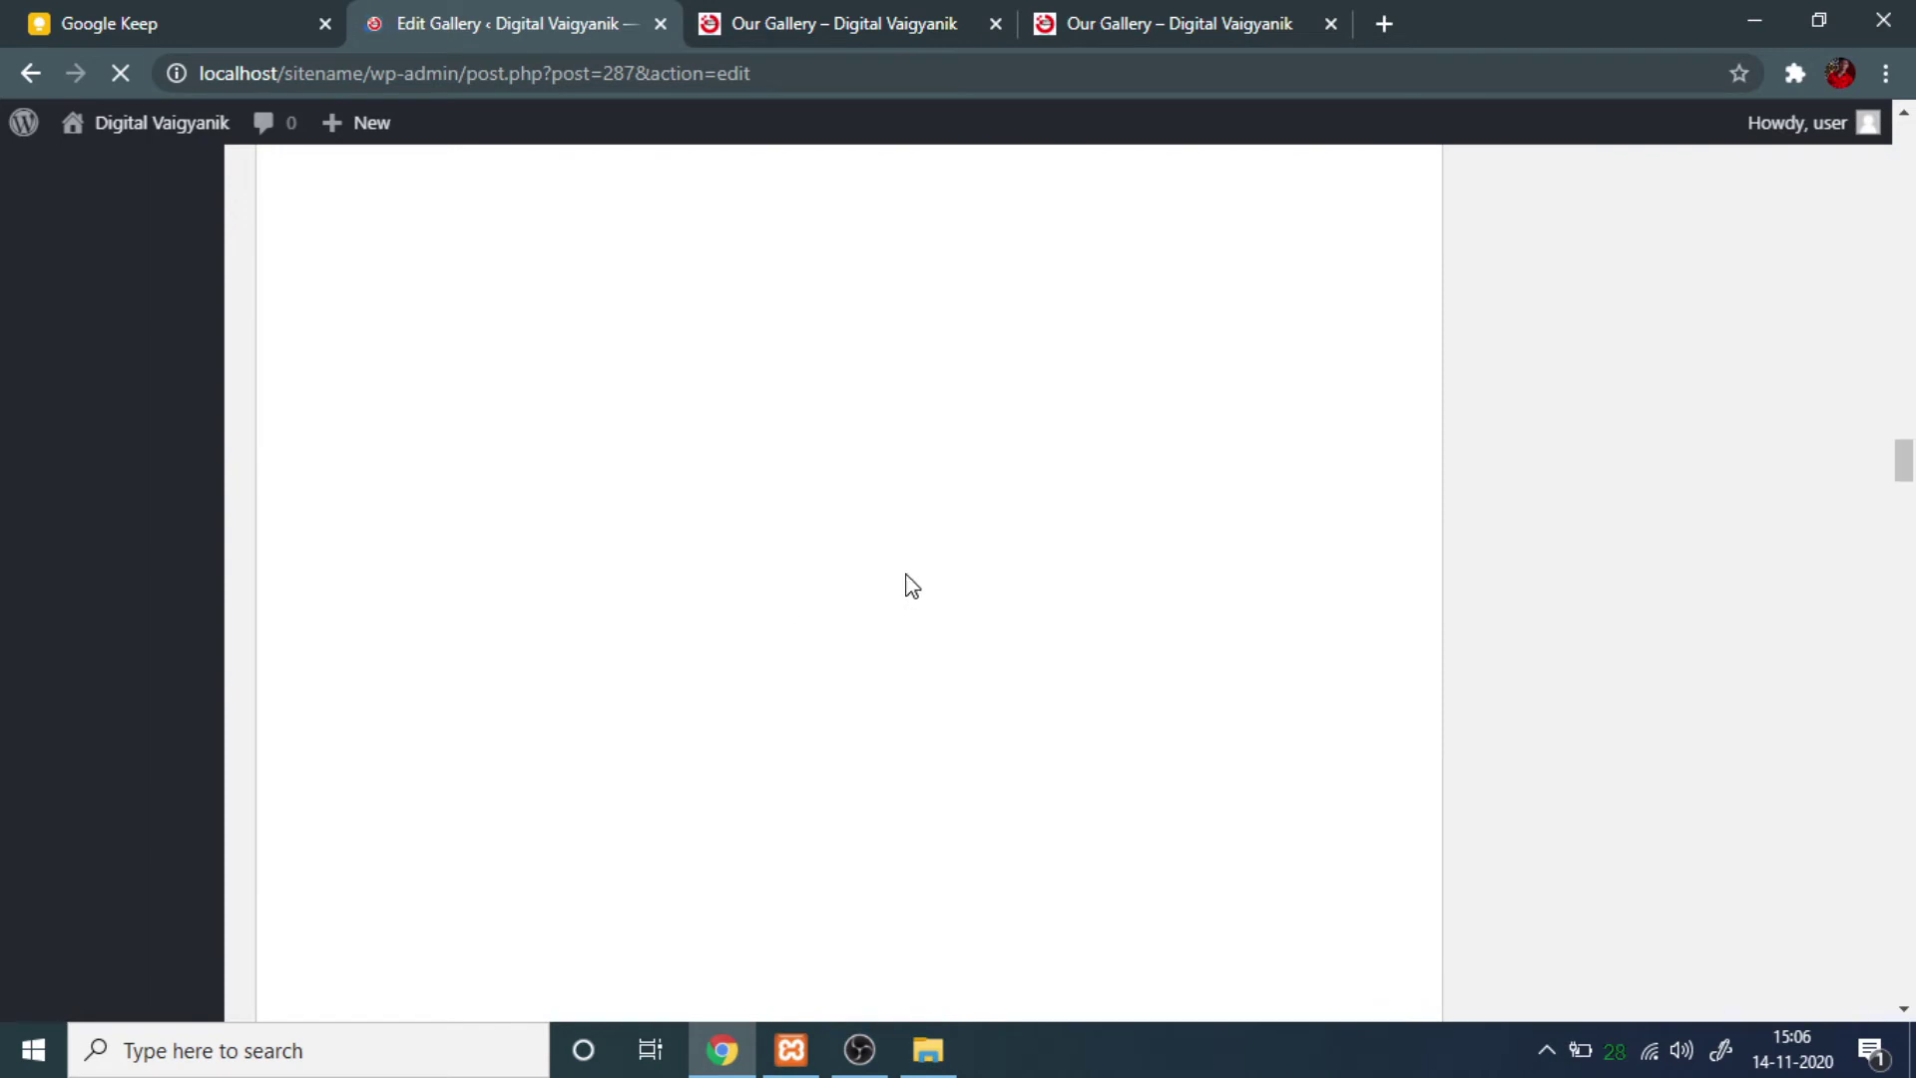
{"action": "scroll", "coordinate": [908, 577], "scroll_direction": "down", "scroll_amount": 5}
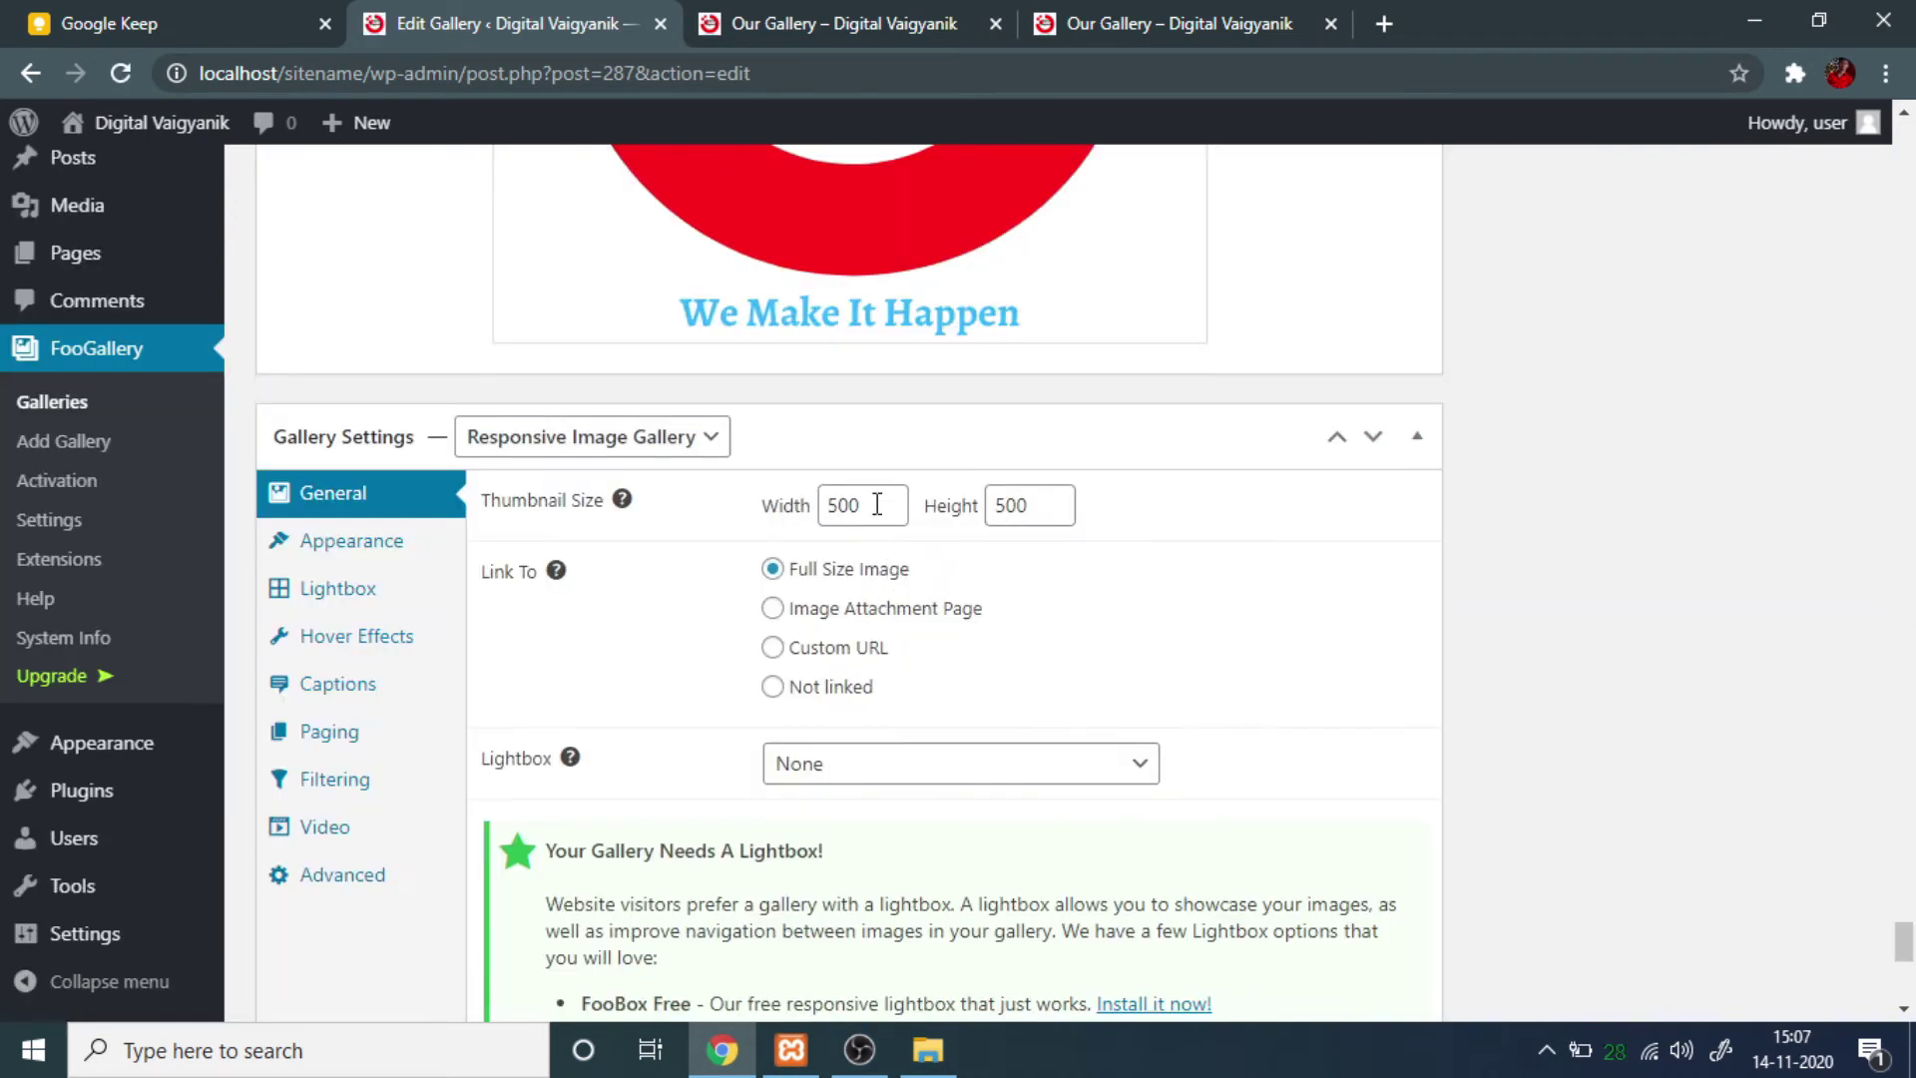
{"action": "left_click", "coordinate": [878, 504]}
{"action": "double_click", "coordinate": [843, 505]}
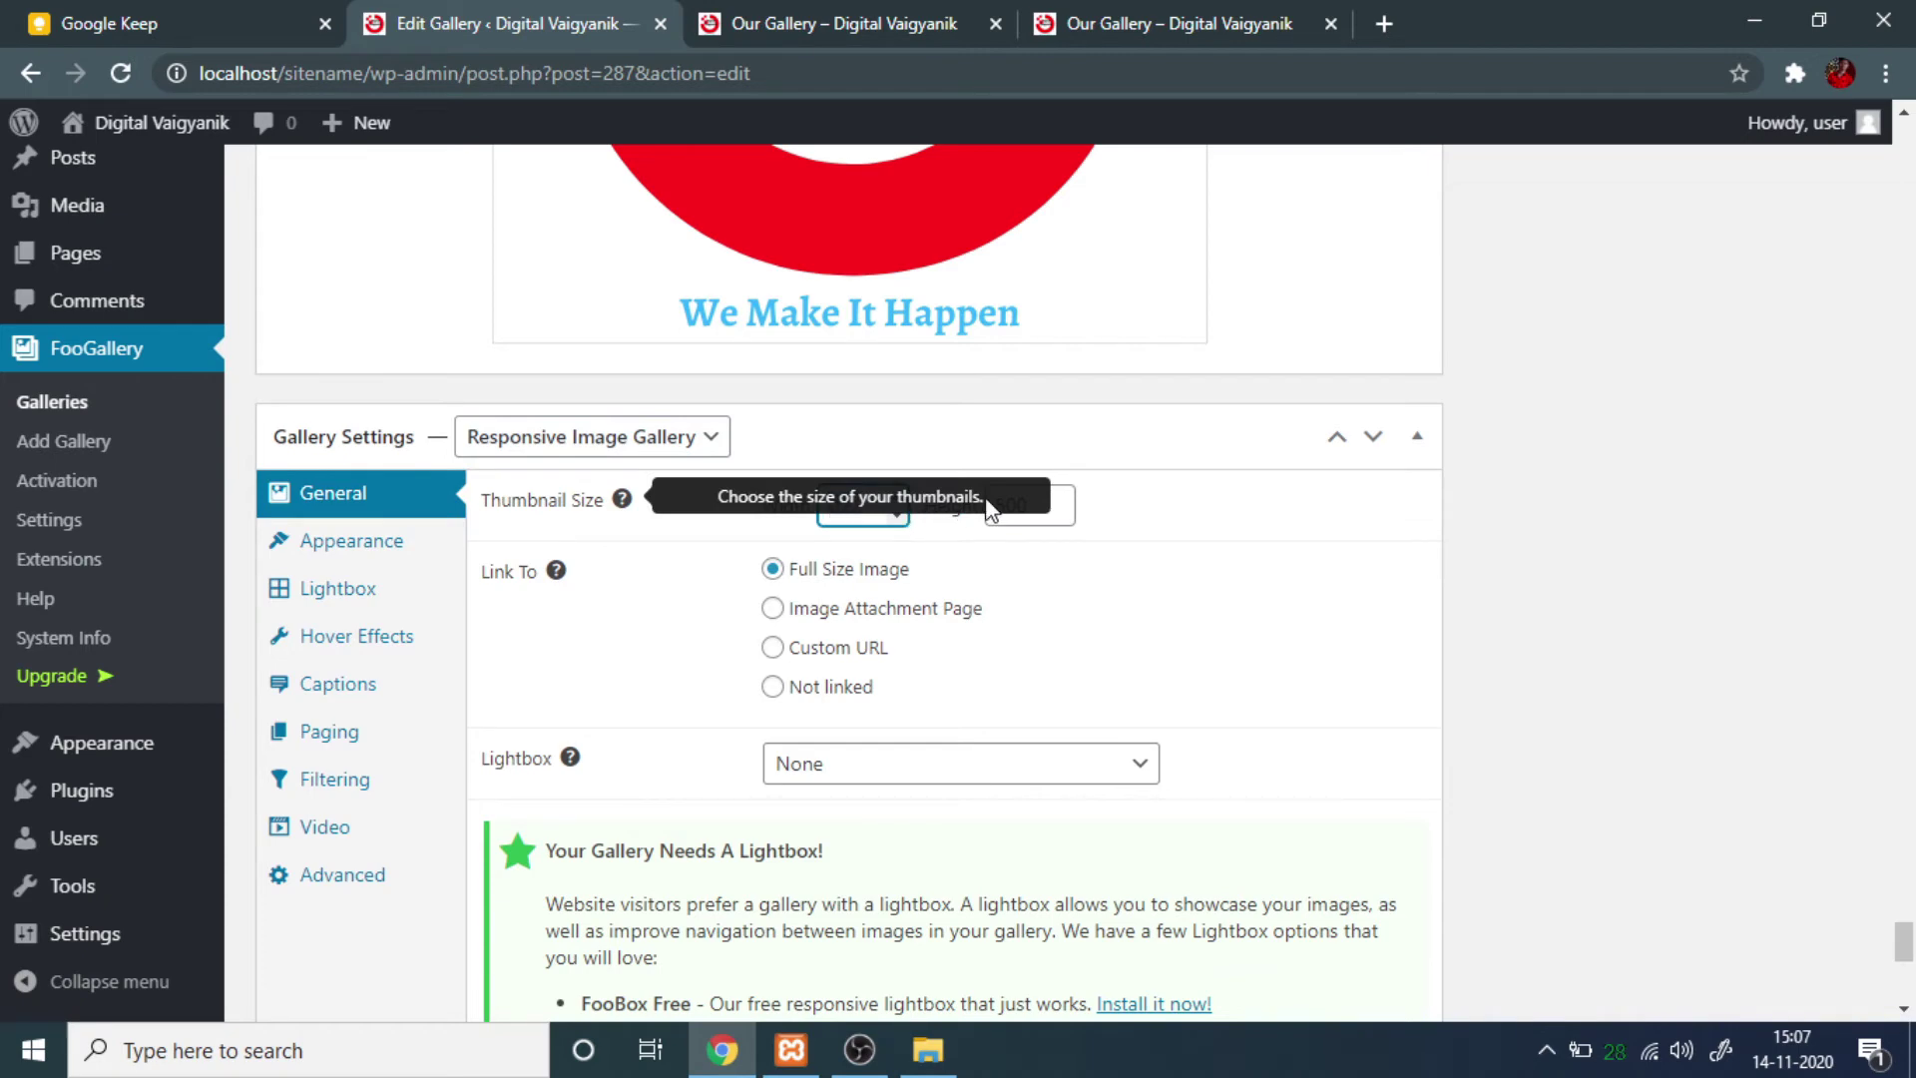
{"action": "scroll", "coordinate": [1736, 346], "scroll_direction": "up", "scroll_amount": 15}
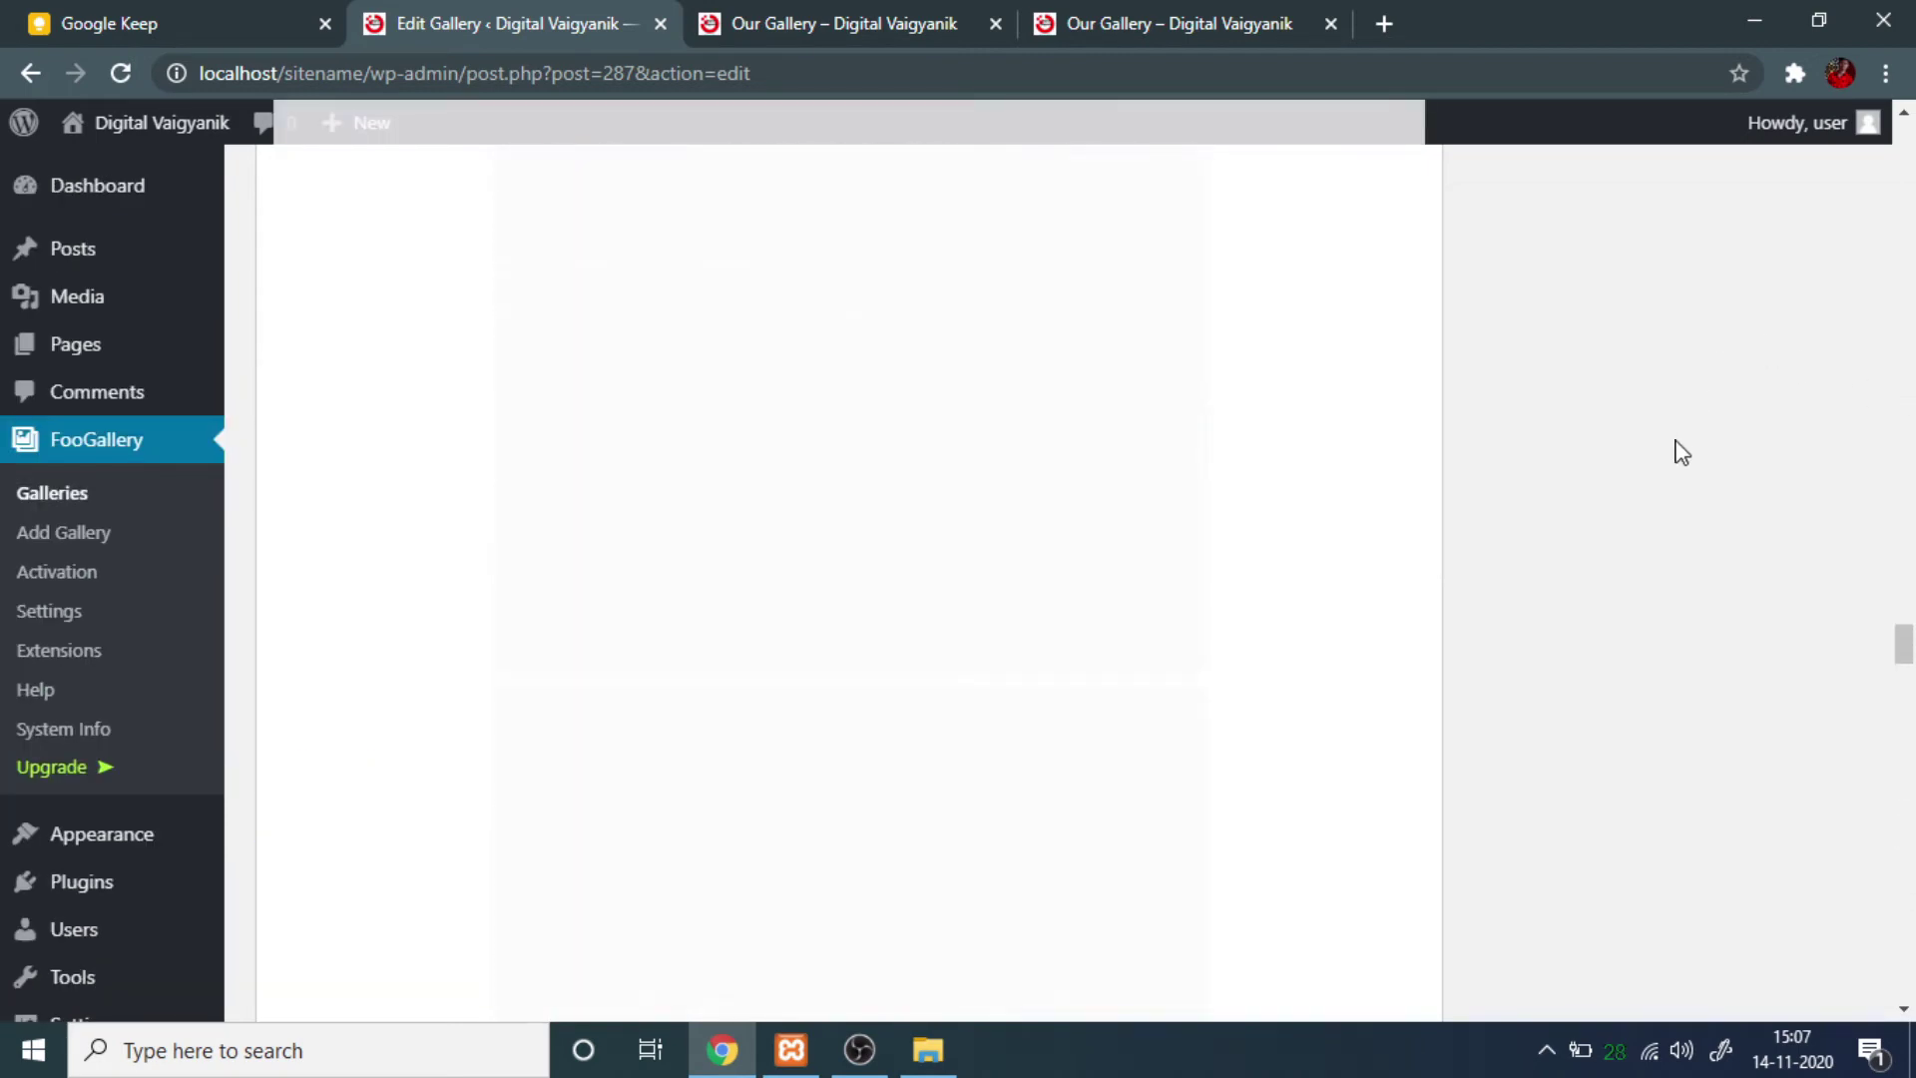
{"action": "scroll", "coordinate": [1682, 452], "scroll_direction": "up", "scroll_amount": 15}
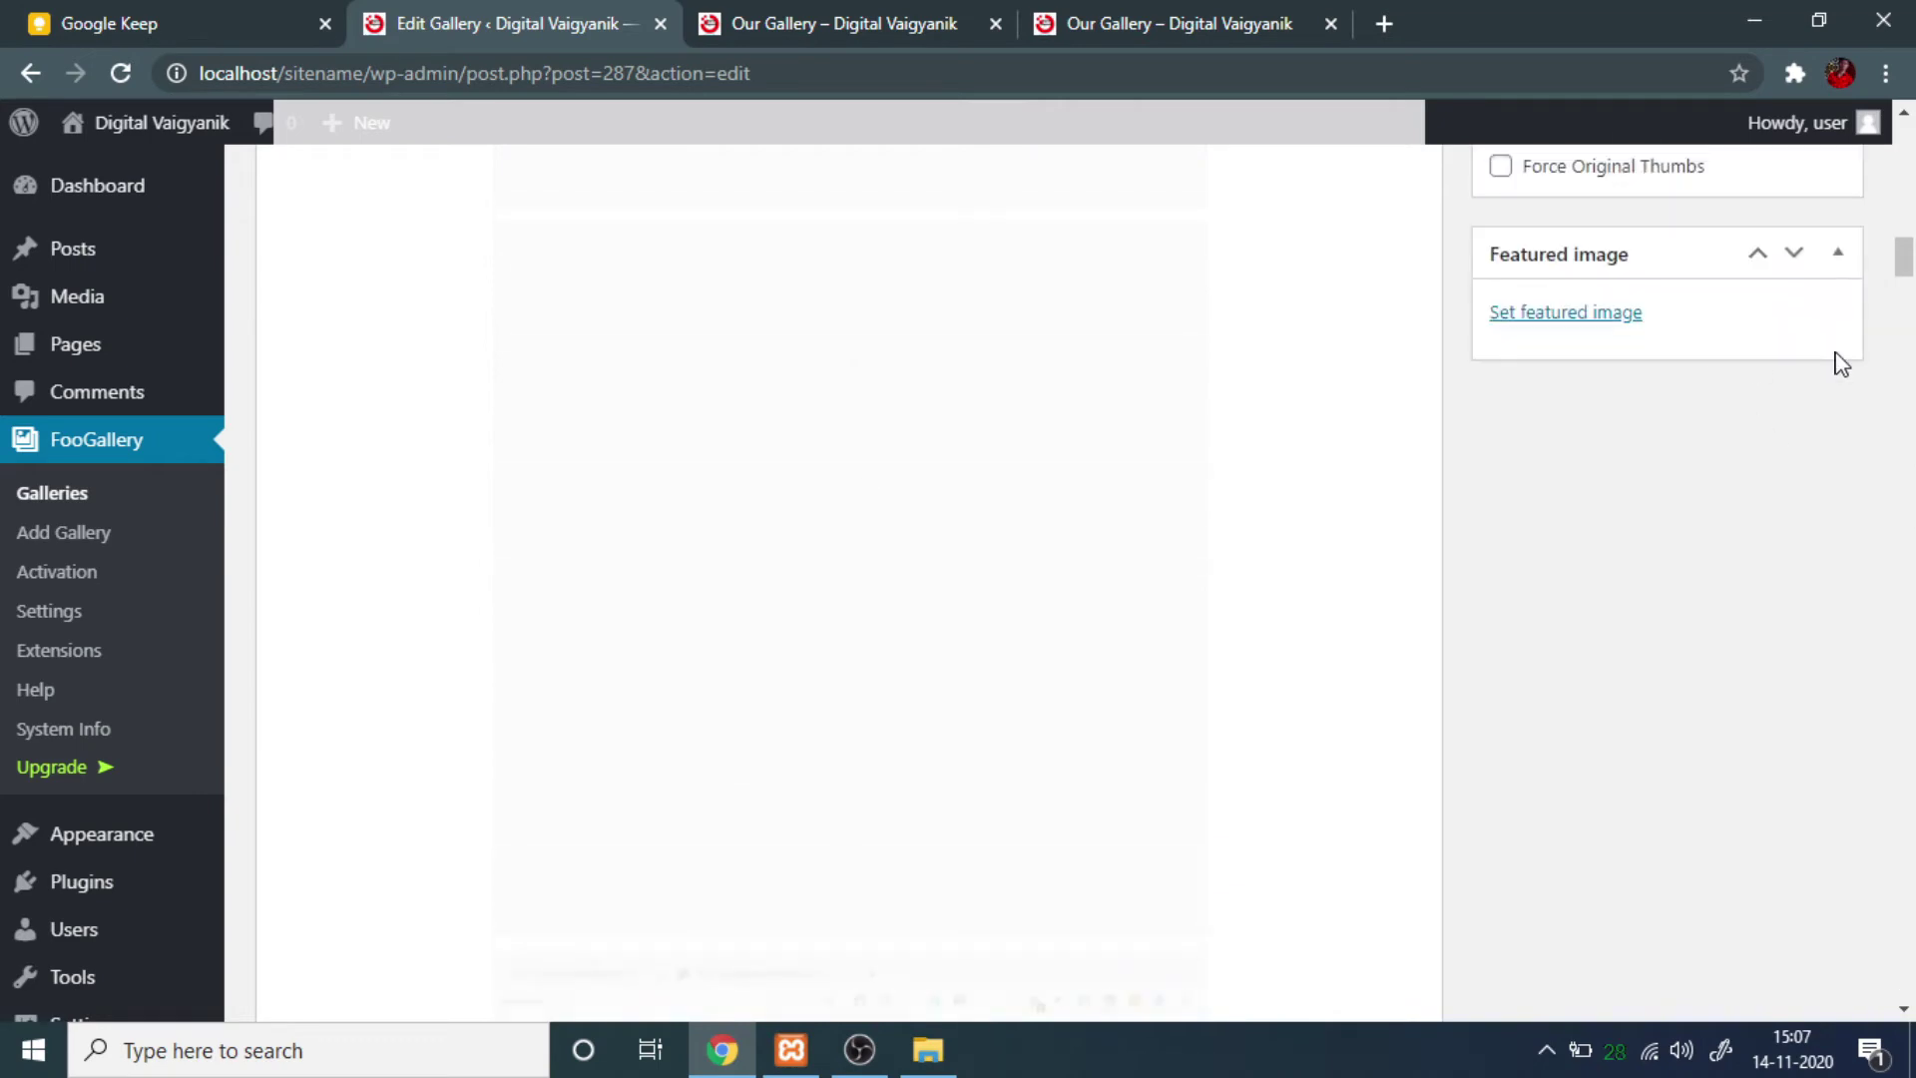
{"action": "scroll", "coordinate": [1691, 419], "scroll_direction": "up", "scroll_amount": 15}
{"action": "scroll", "coordinate": [1657, 599], "scroll_direction": "down", "scroll_amount": 8}
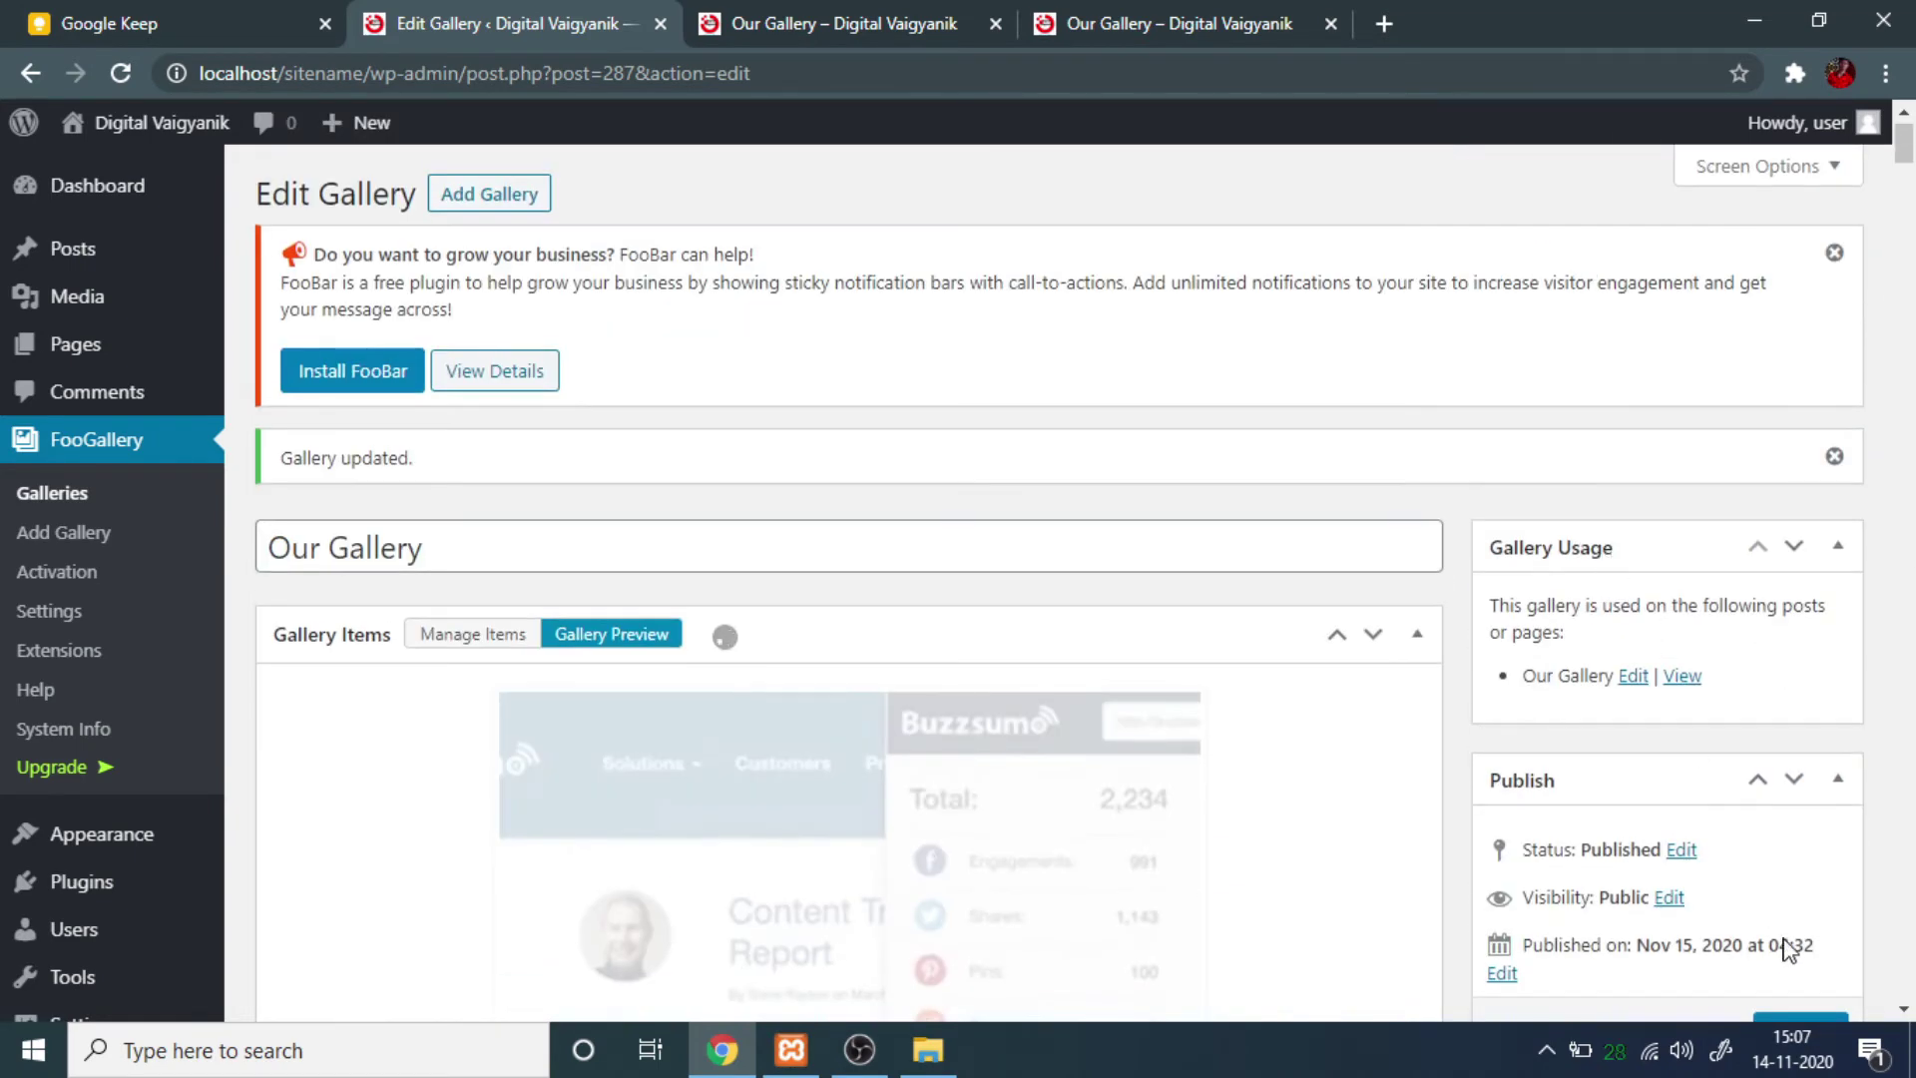
{"action": "scroll", "coordinate": [1770, 796], "scroll_direction": "down", "scroll_amount": 3}
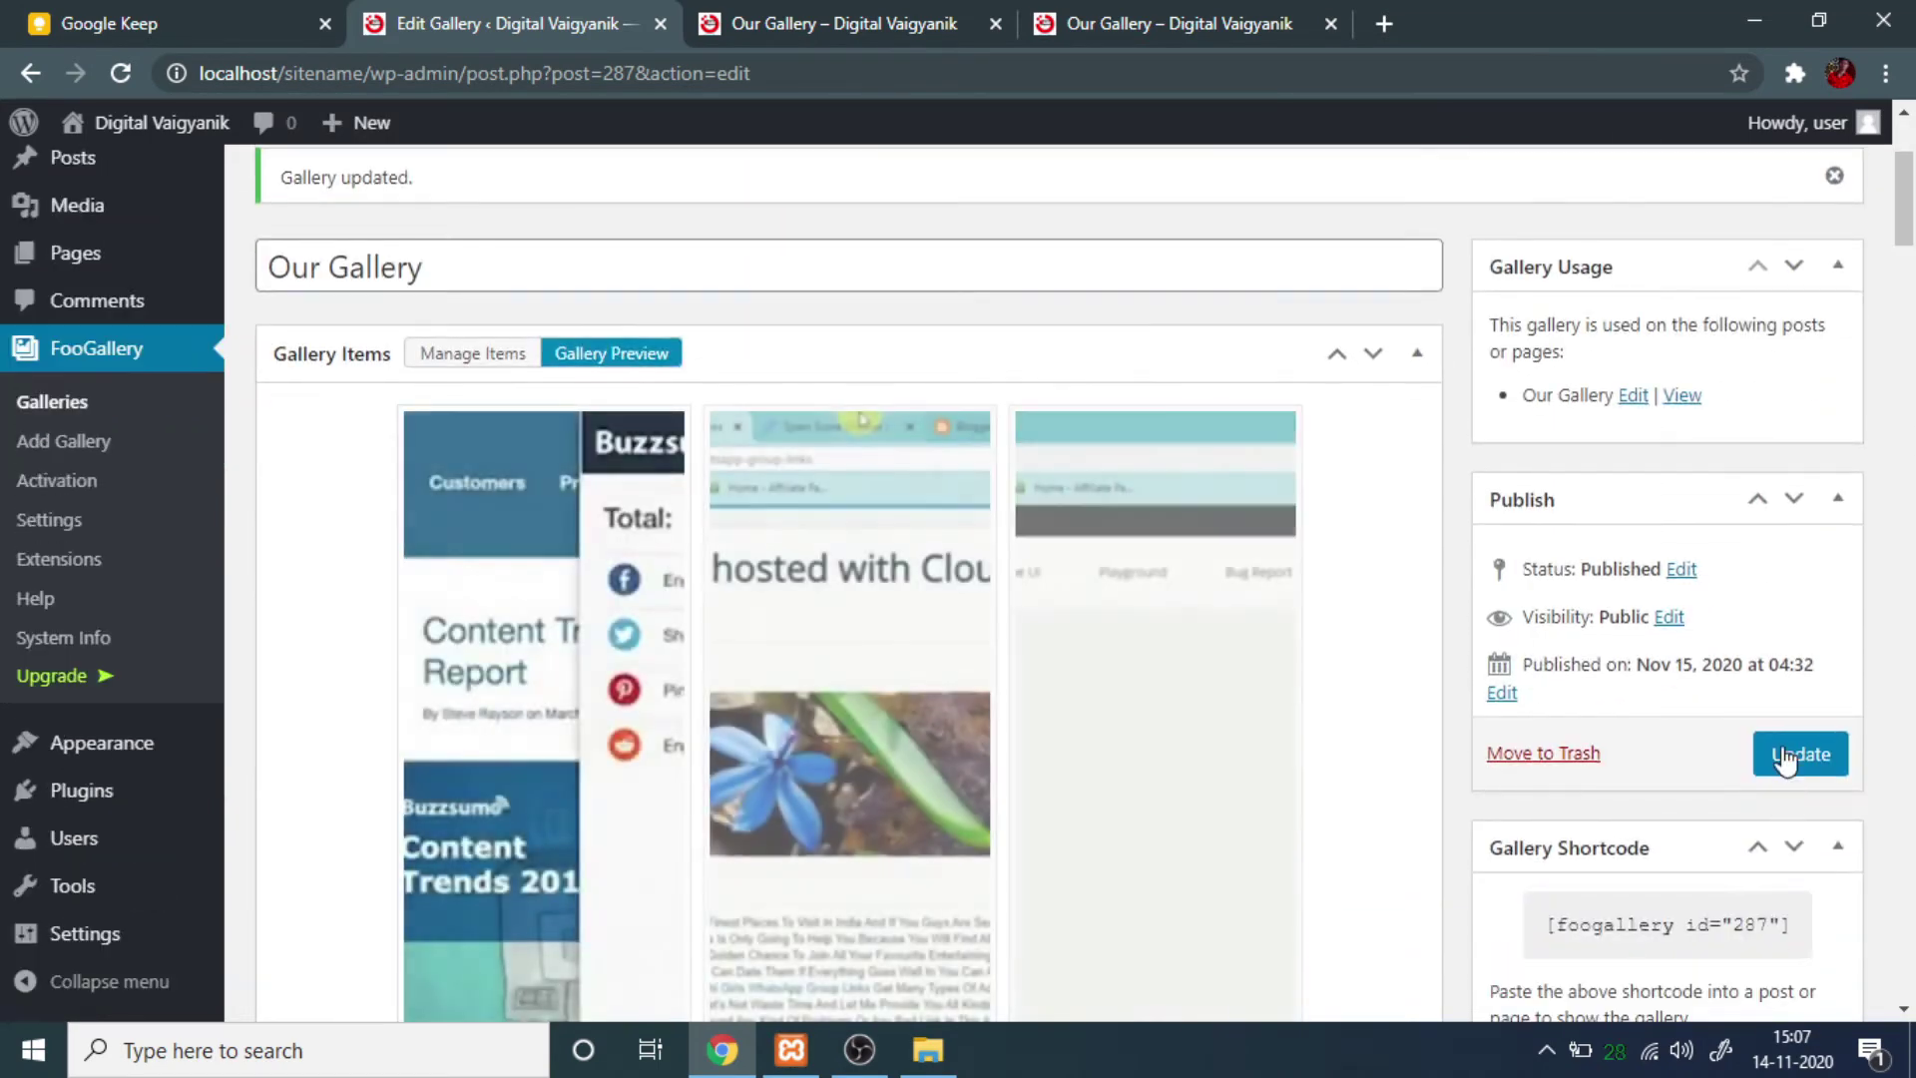
{"action": "left_click", "coordinate": [1781, 756]}
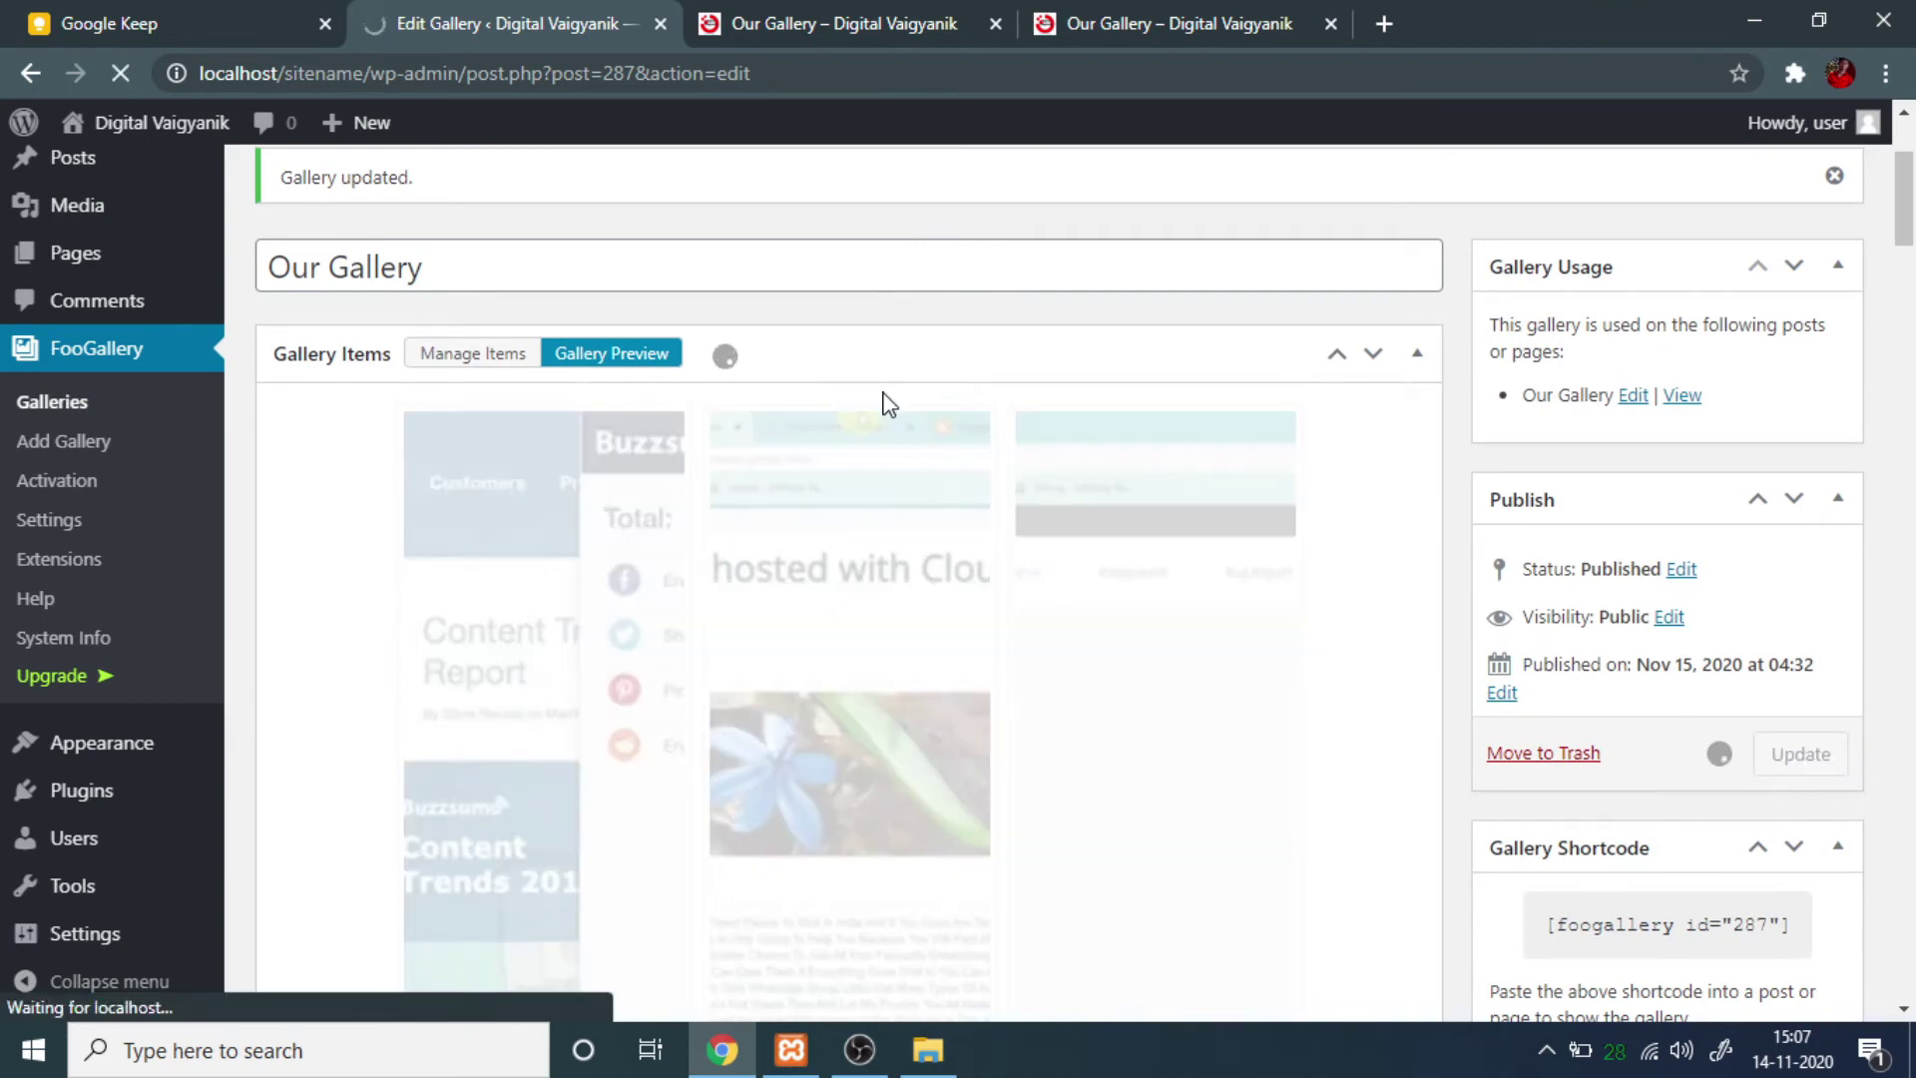
Reload the published gallery page and examine how the smaller thumbnails are laid out.
{"action": "left_click", "coordinate": [738, 22]}
{"action": "left_click", "coordinate": [444, 22]}
{"action": "key", "text": "ctrl+Tab"}
{"action": "key", "text": "F5"}
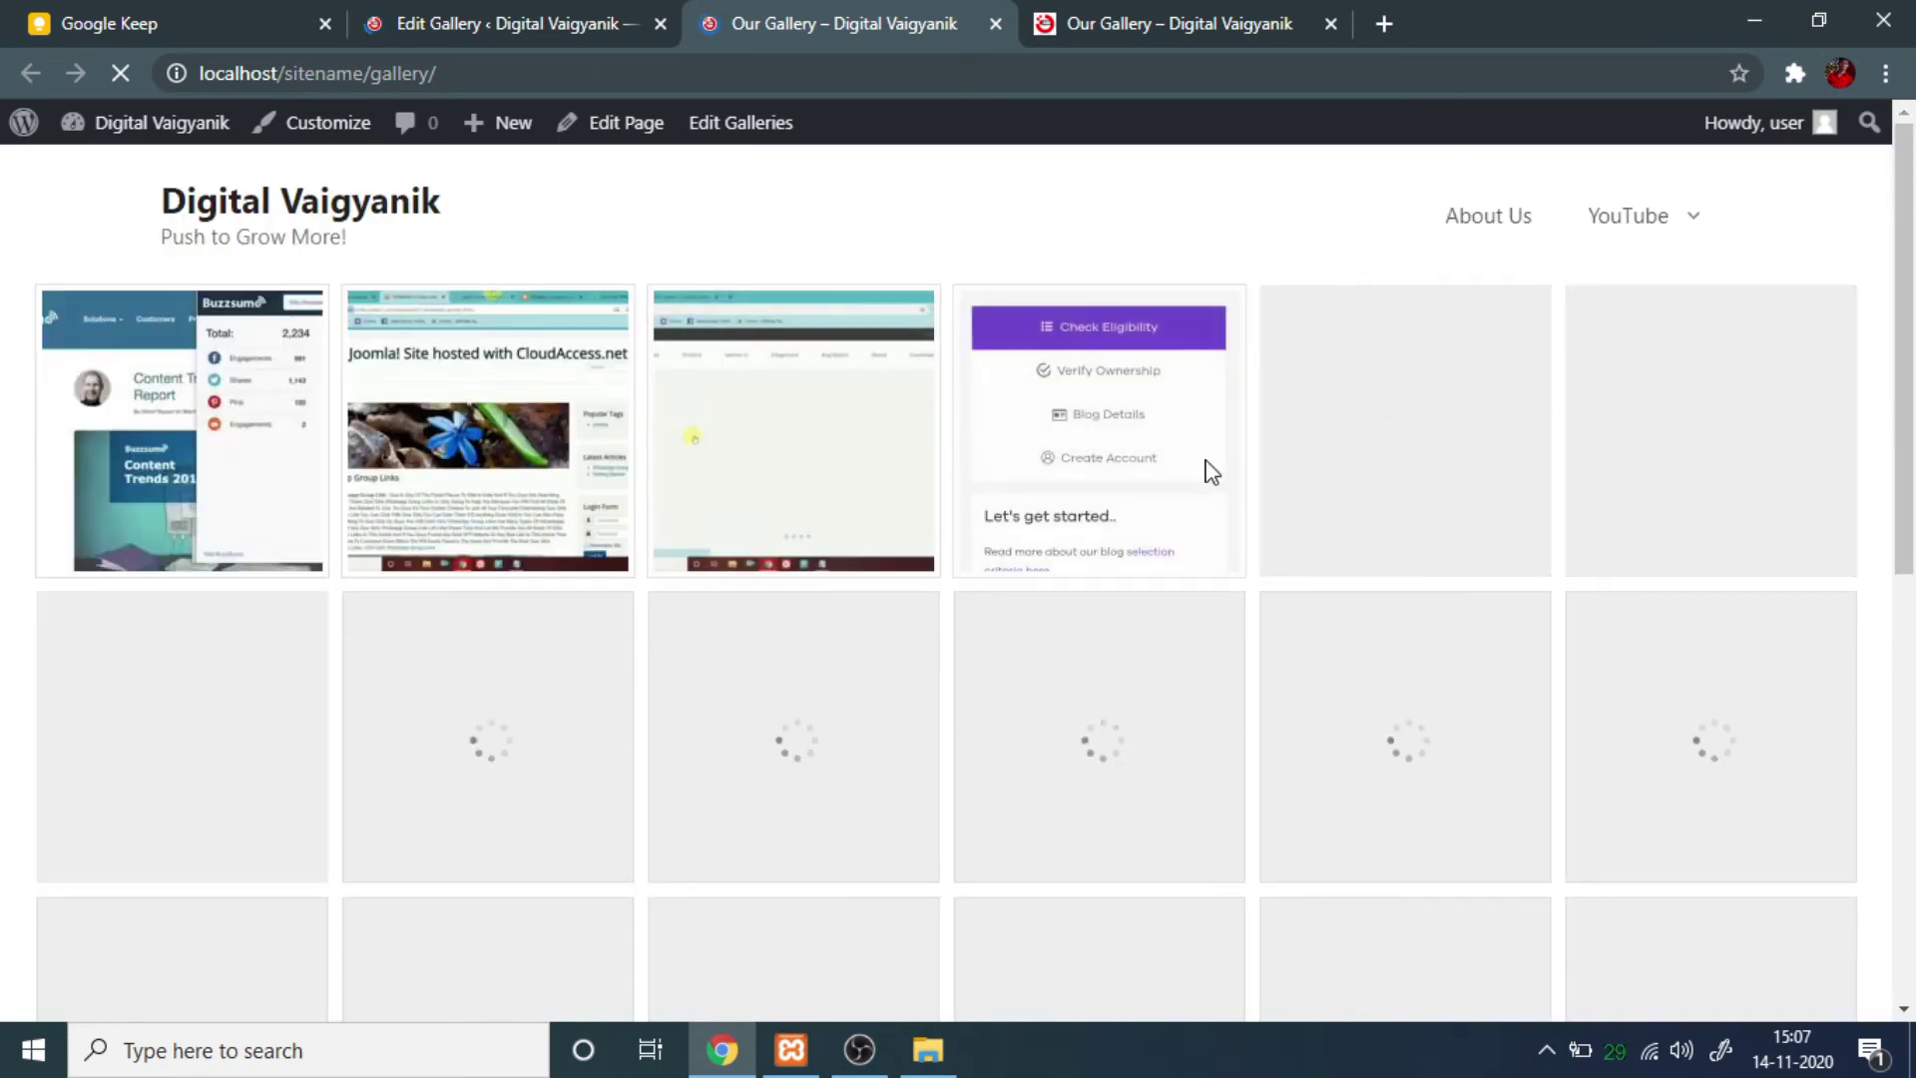
{"action": "left_click", "coordinate": [599, 23]}
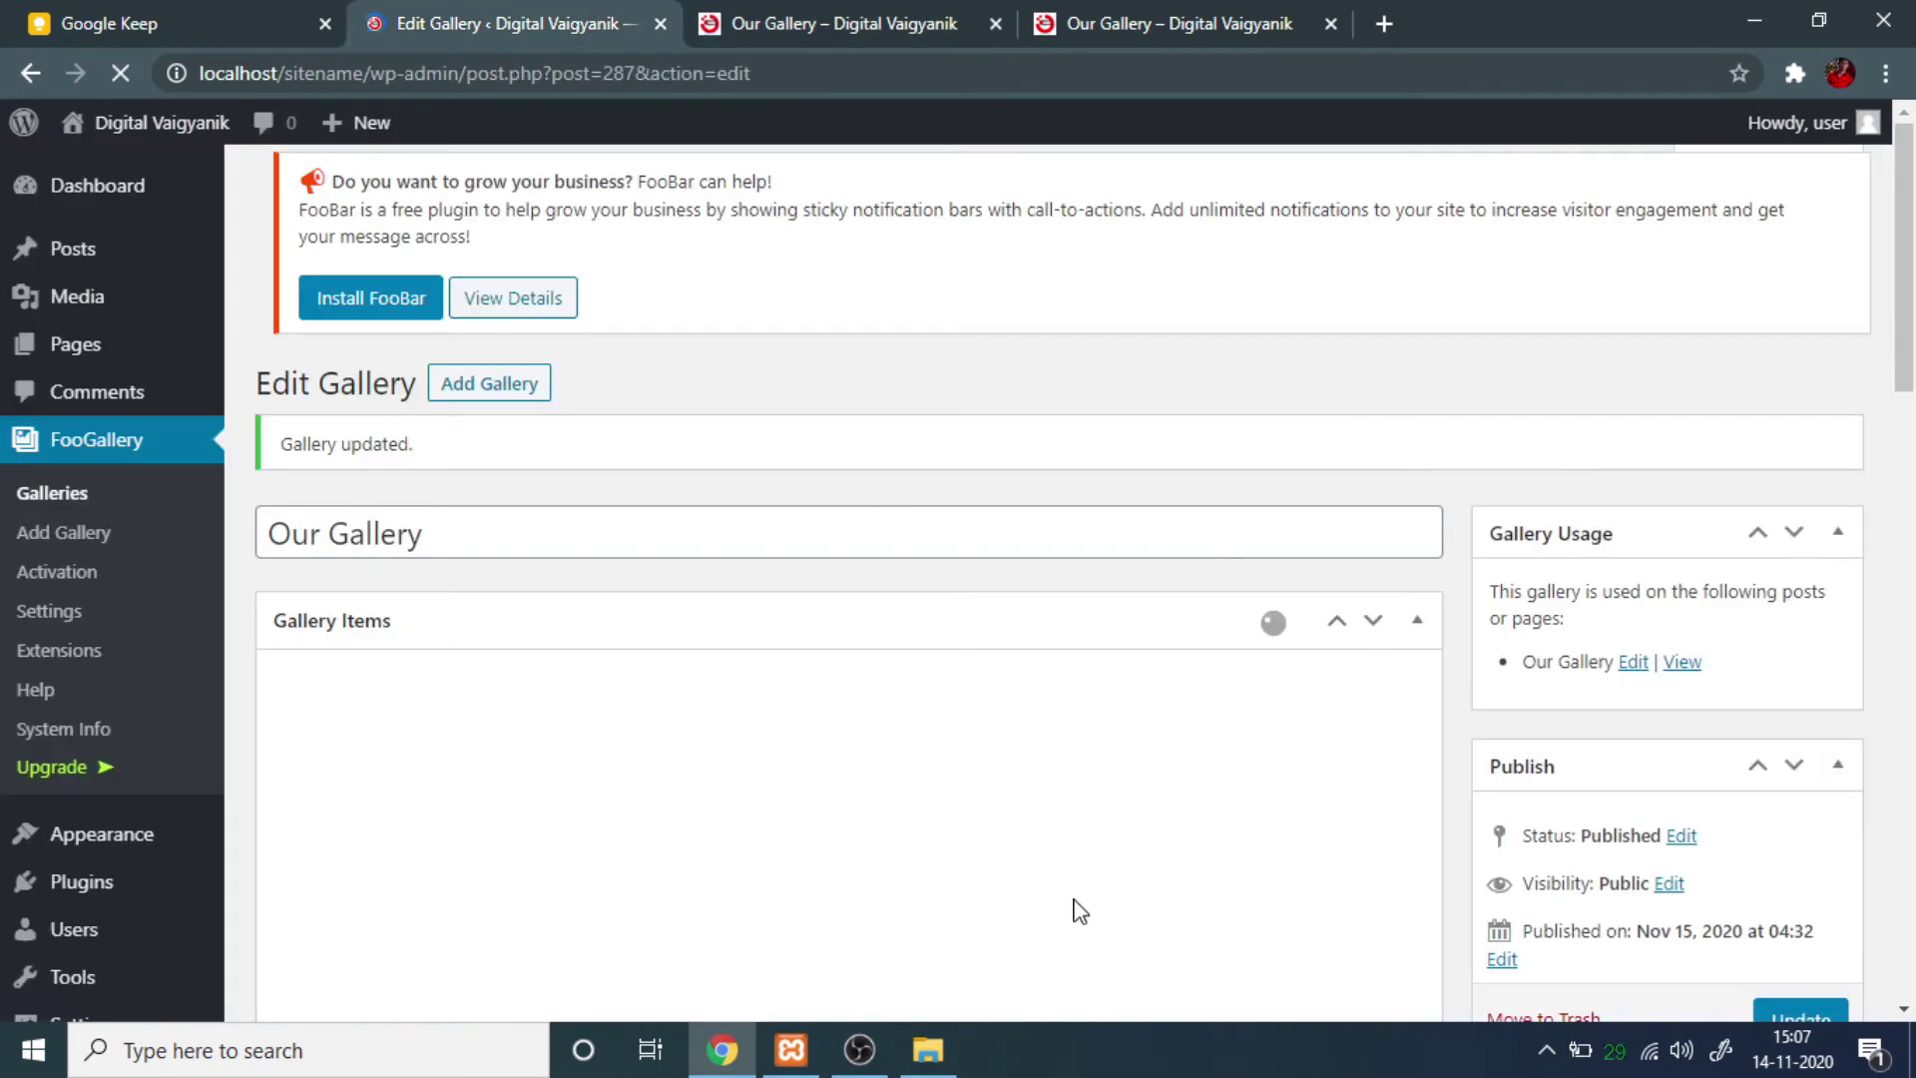
{"action": "left_click", "coordinate": [778, 22]}
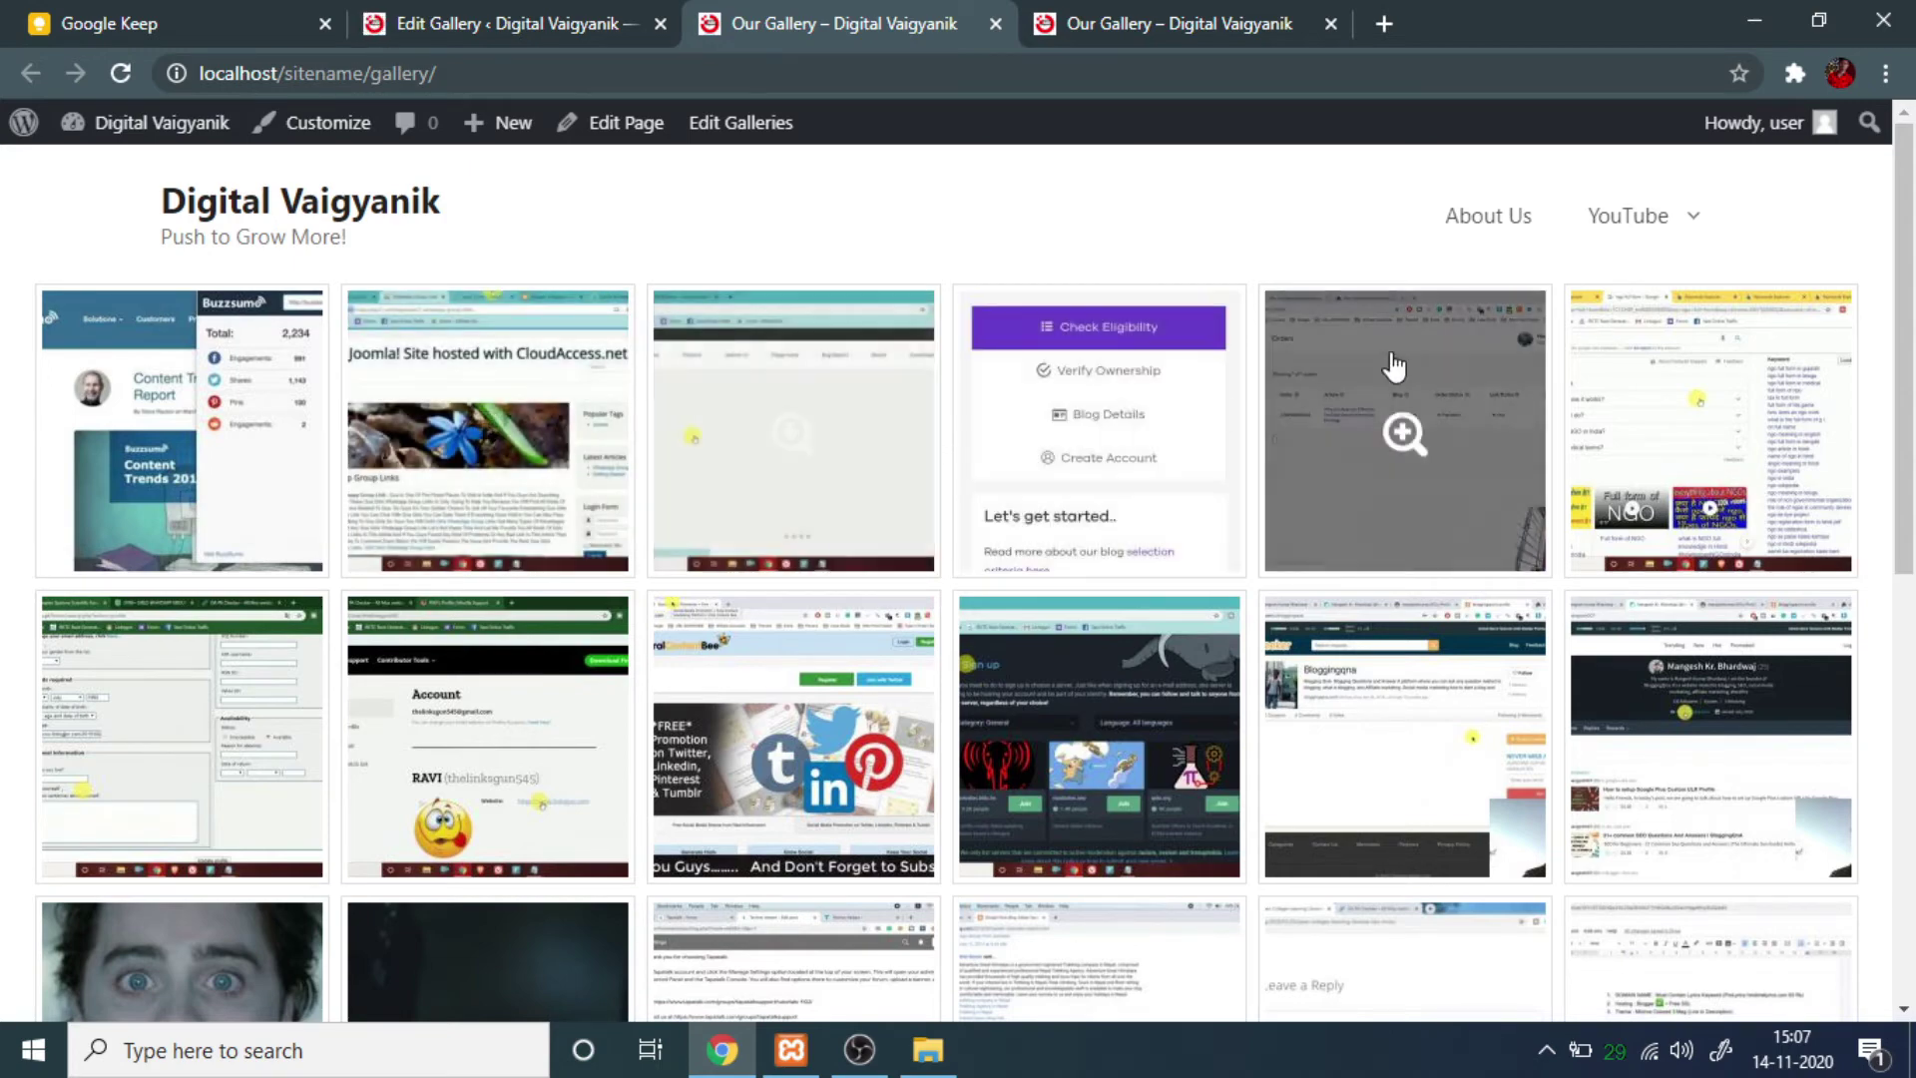
{"action": "scroll", "coordinate": [633, 256], "scroll_direction": "down", "scroll_amount": 4}
{"action": "scroll", "coordinate": [812, 505], "scroll_direction": "up", "scroll_amount": 4}
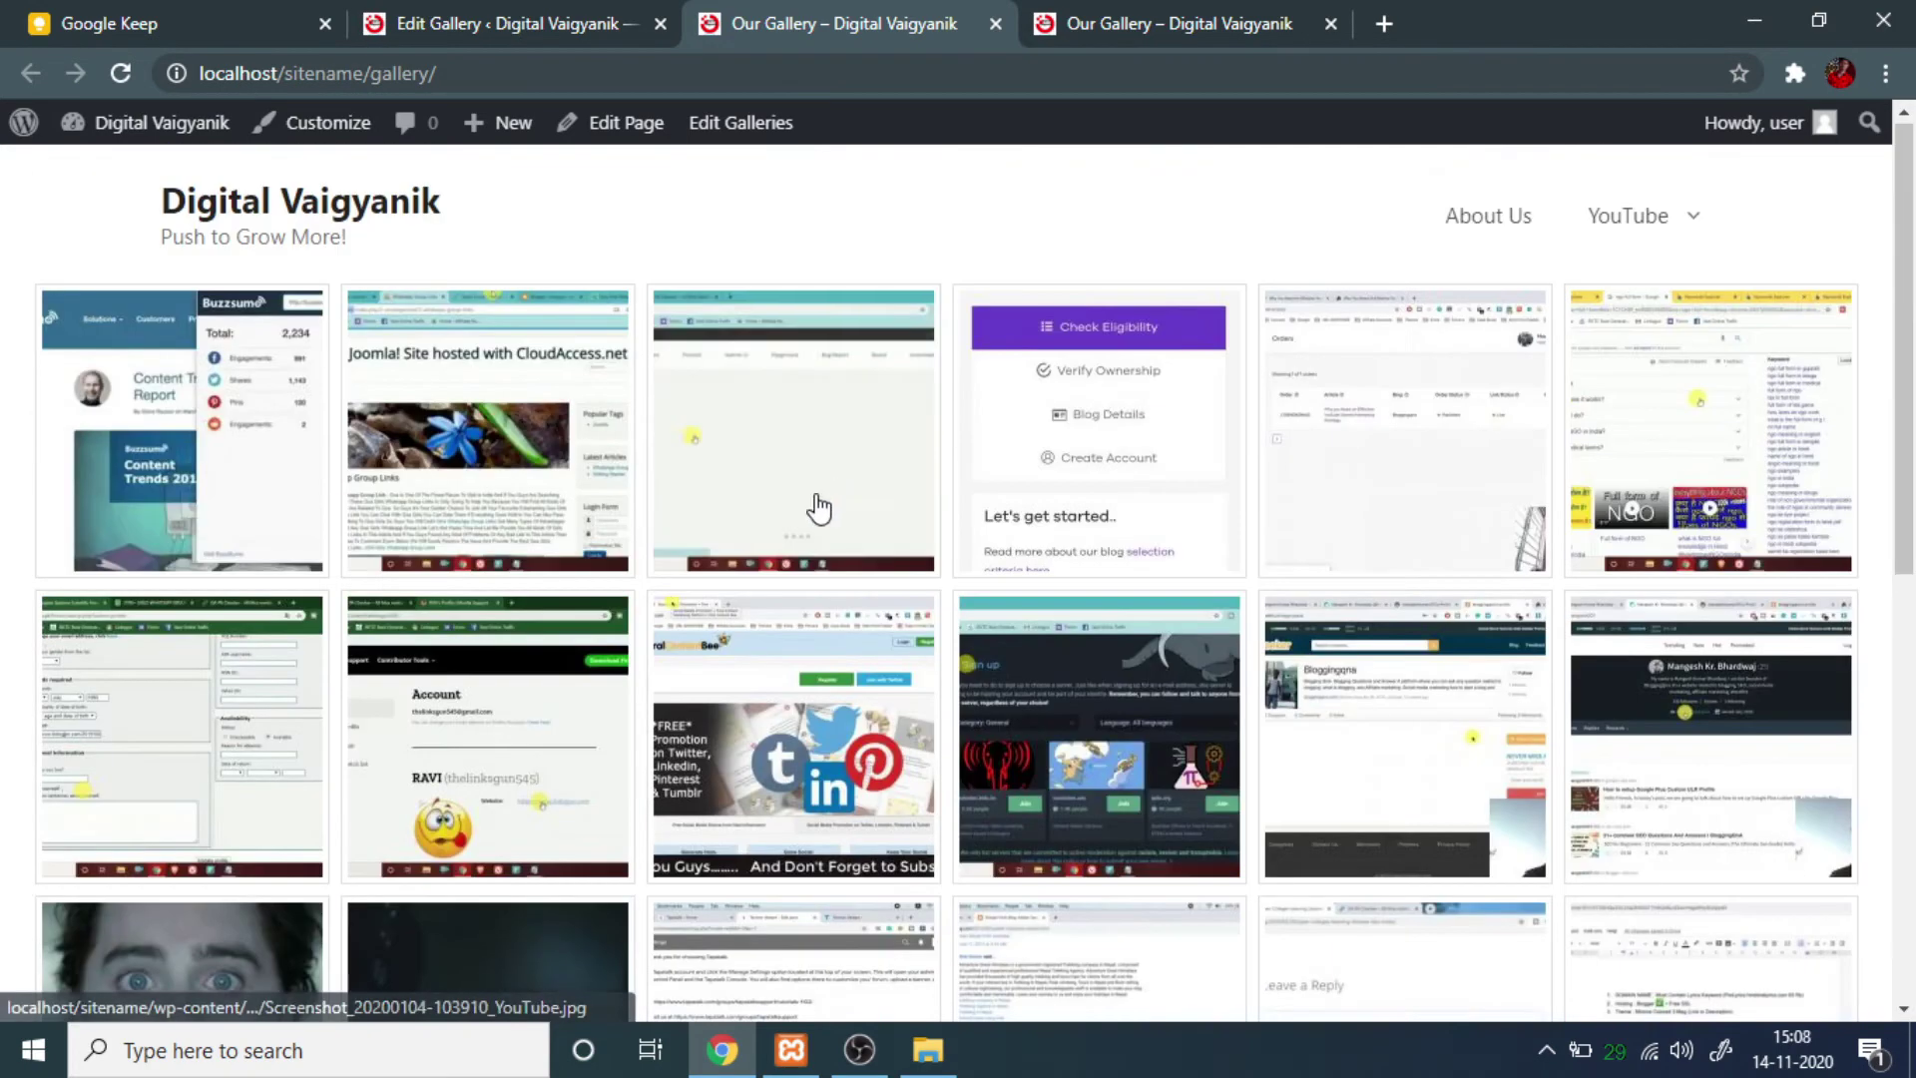
Review the gallery's spacing and alignment settings and compare them with the published gallery page.
{"action": "left_click", "coordinate": [319, 14]}
{"action": "left_click", "coordinate": [519, 20]}
{"action": "left_click", "coordinate": [859, 15]}
{"action": "left_click", "coordinate": [558, 22]}
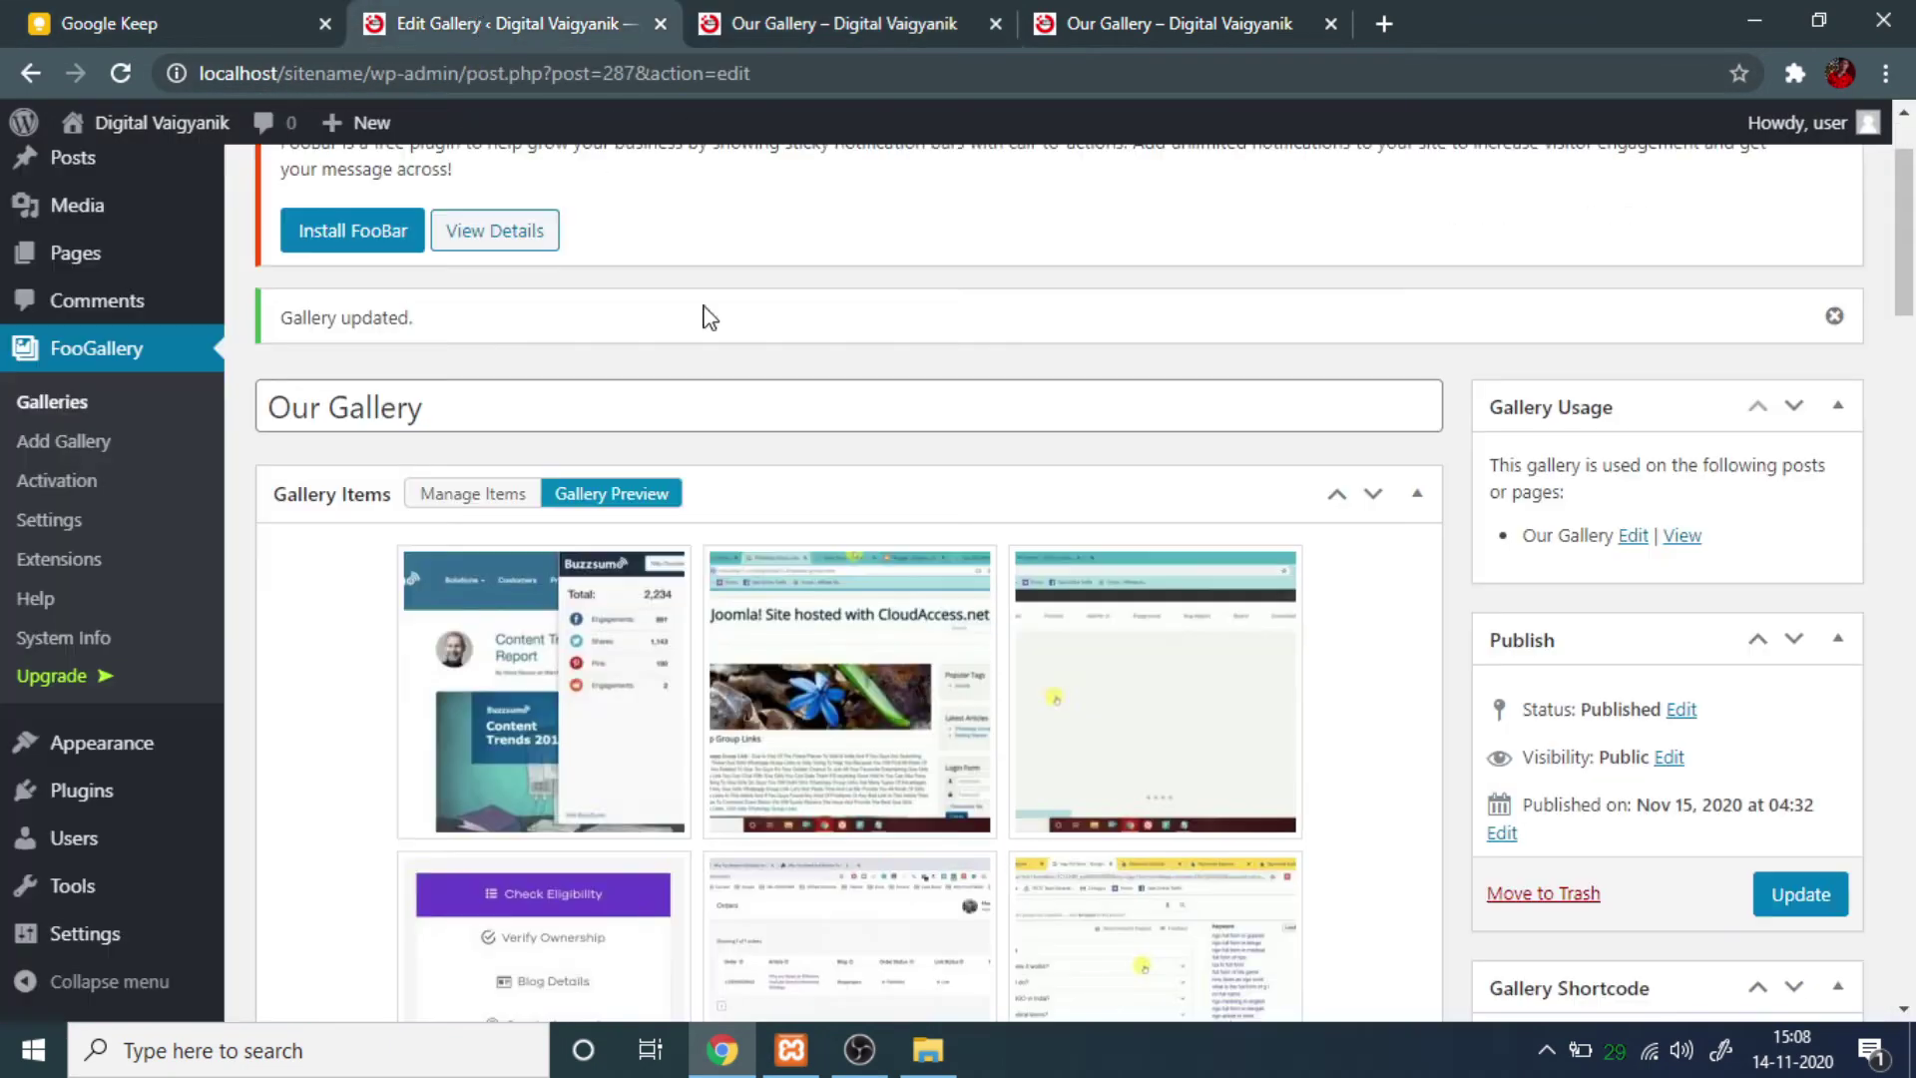
{"action": "scroll", "coordinate": [941, 715], "scroll_direction": "down", "scroll_amount": 20}
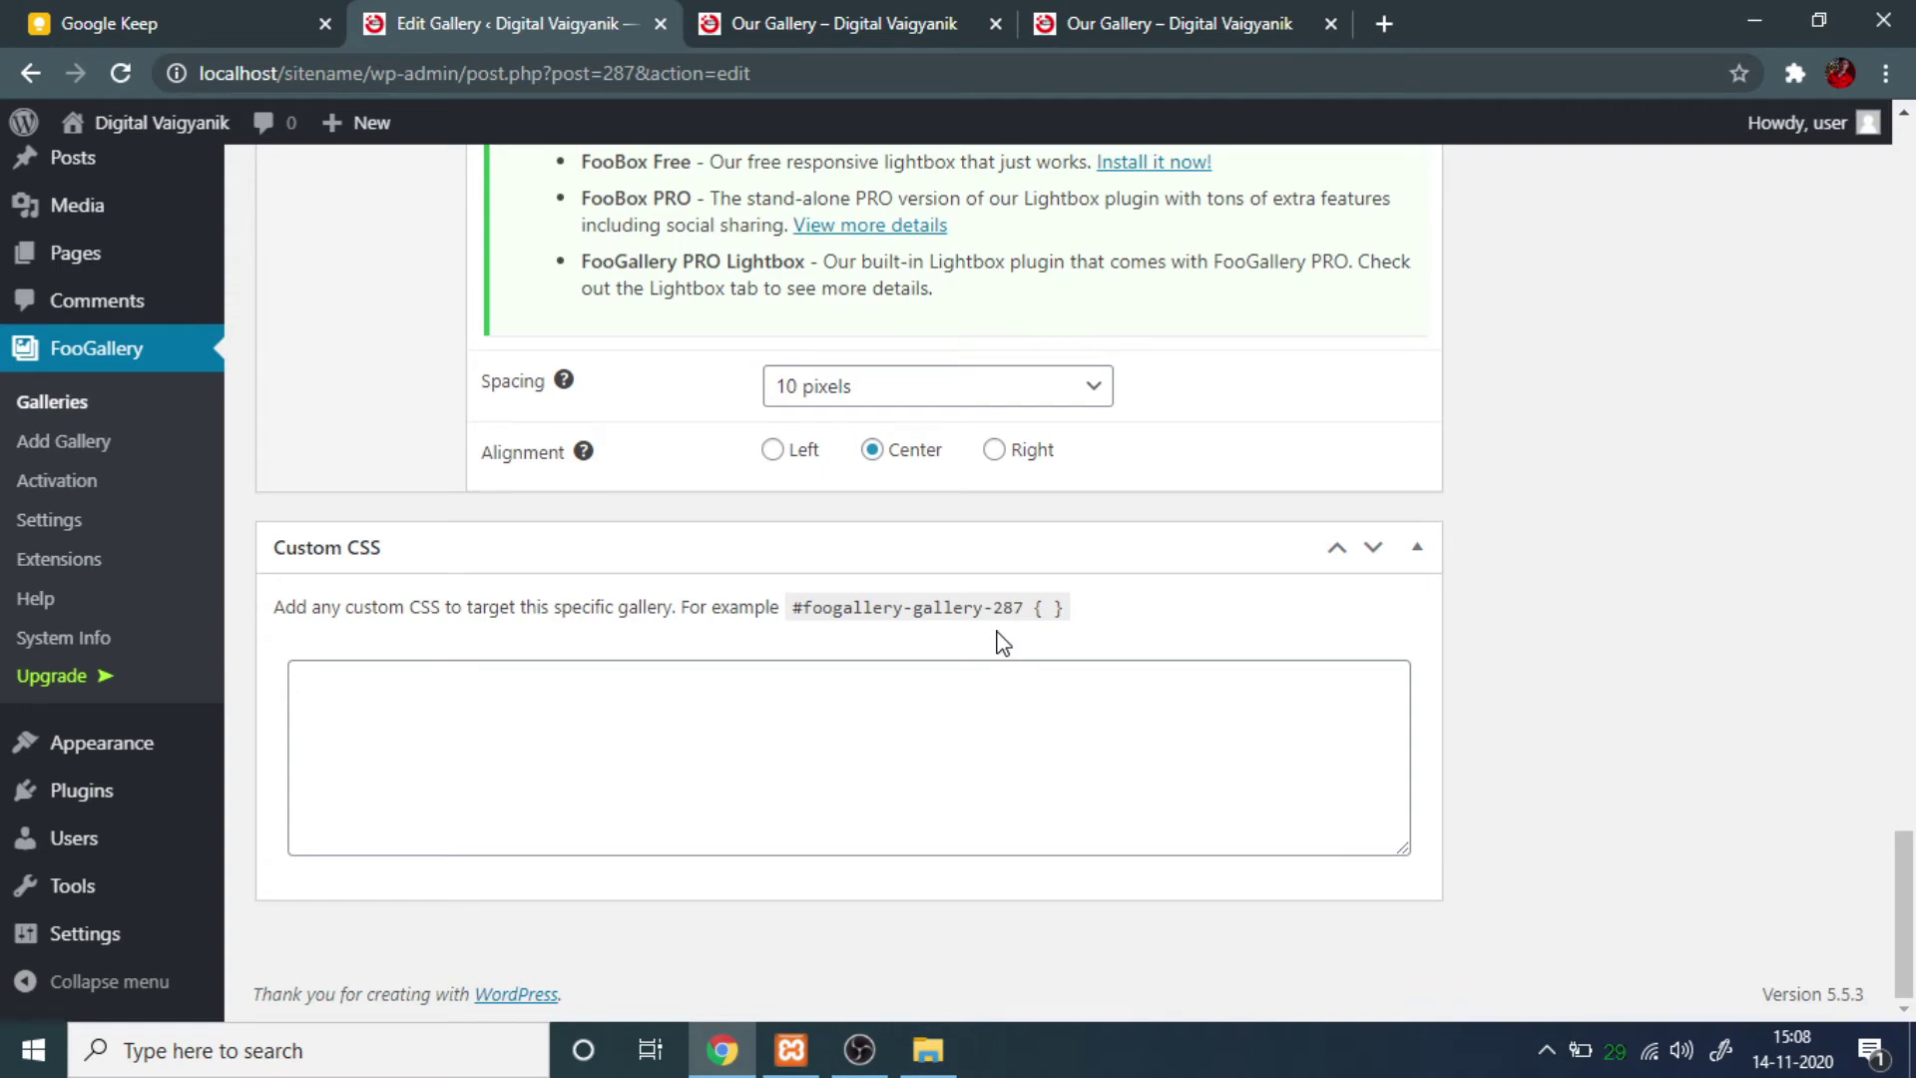
{"action": "left_click", "coordinate": [894, 16]}
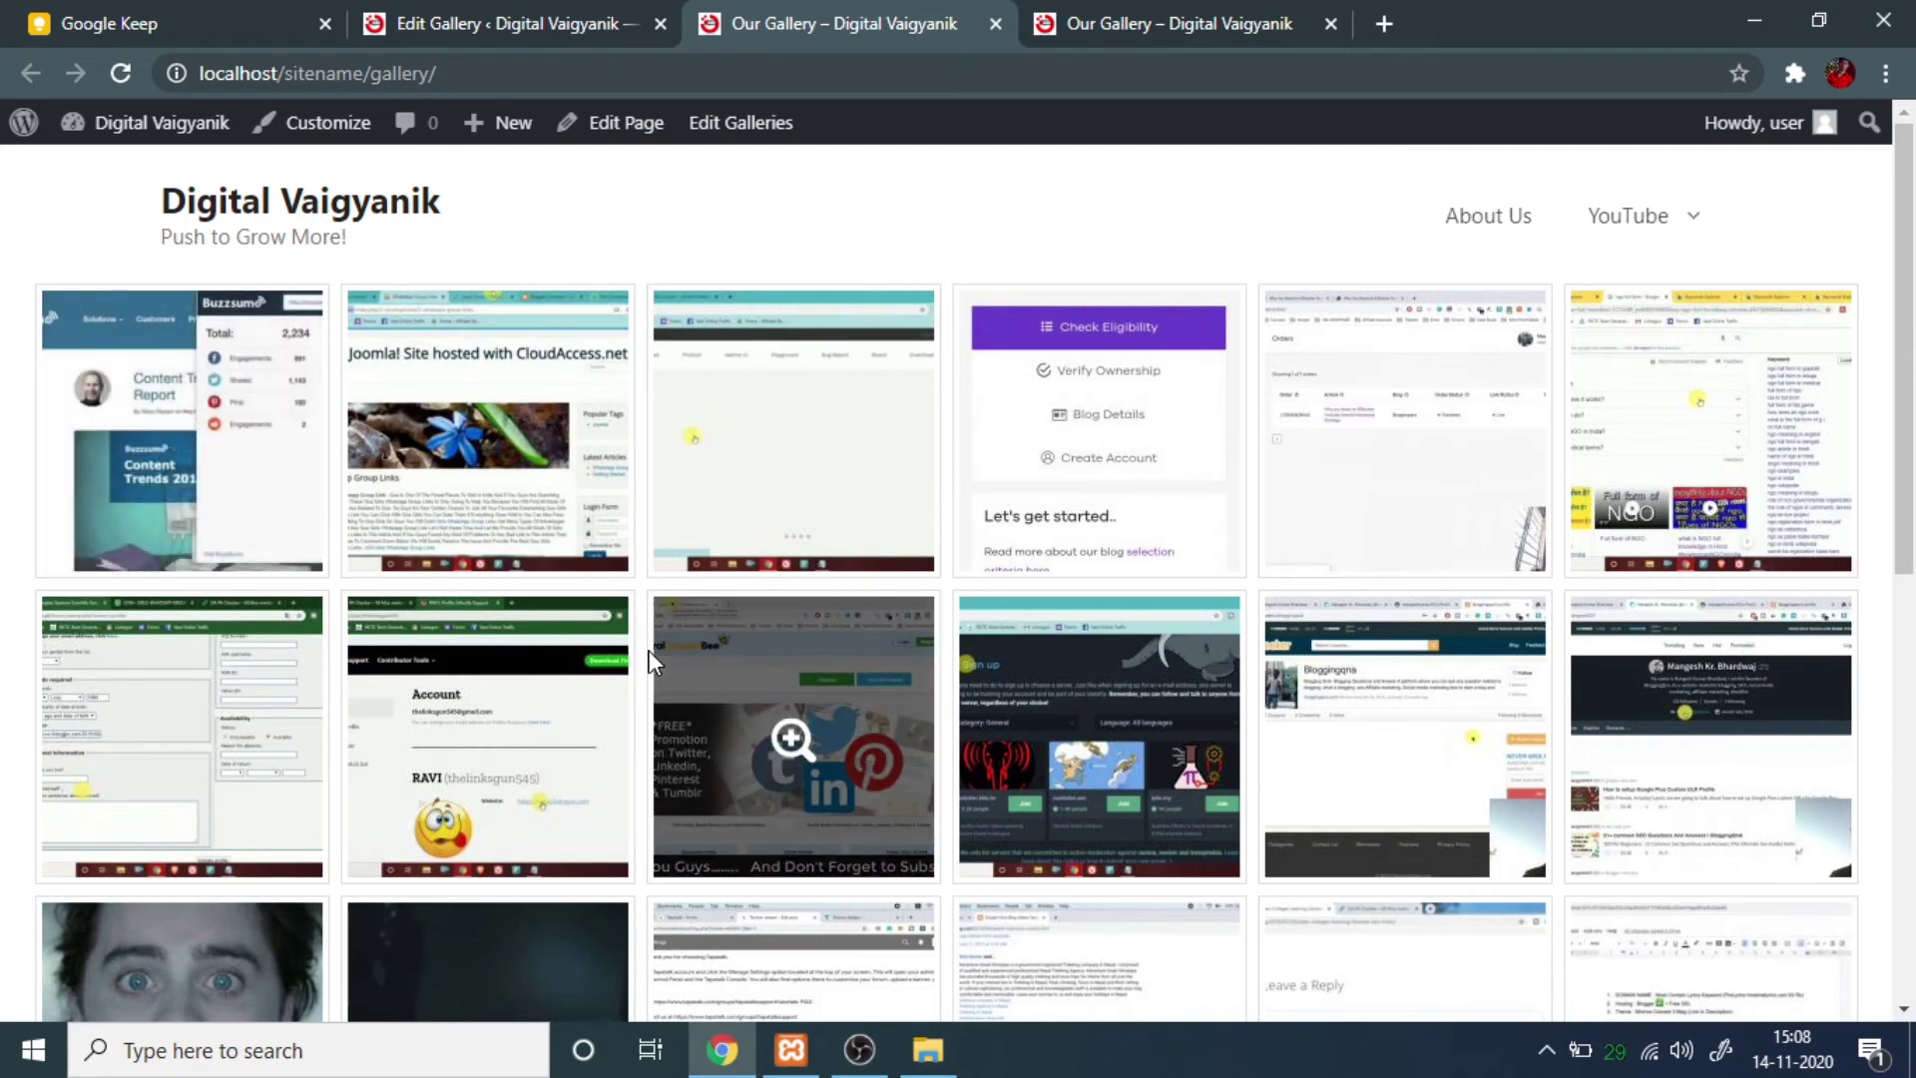
Set the gallery's appearance to the Light theme with a Medium border size and Small rounded corners.
{"action": "left_click", "coordinate": [445, 22]}
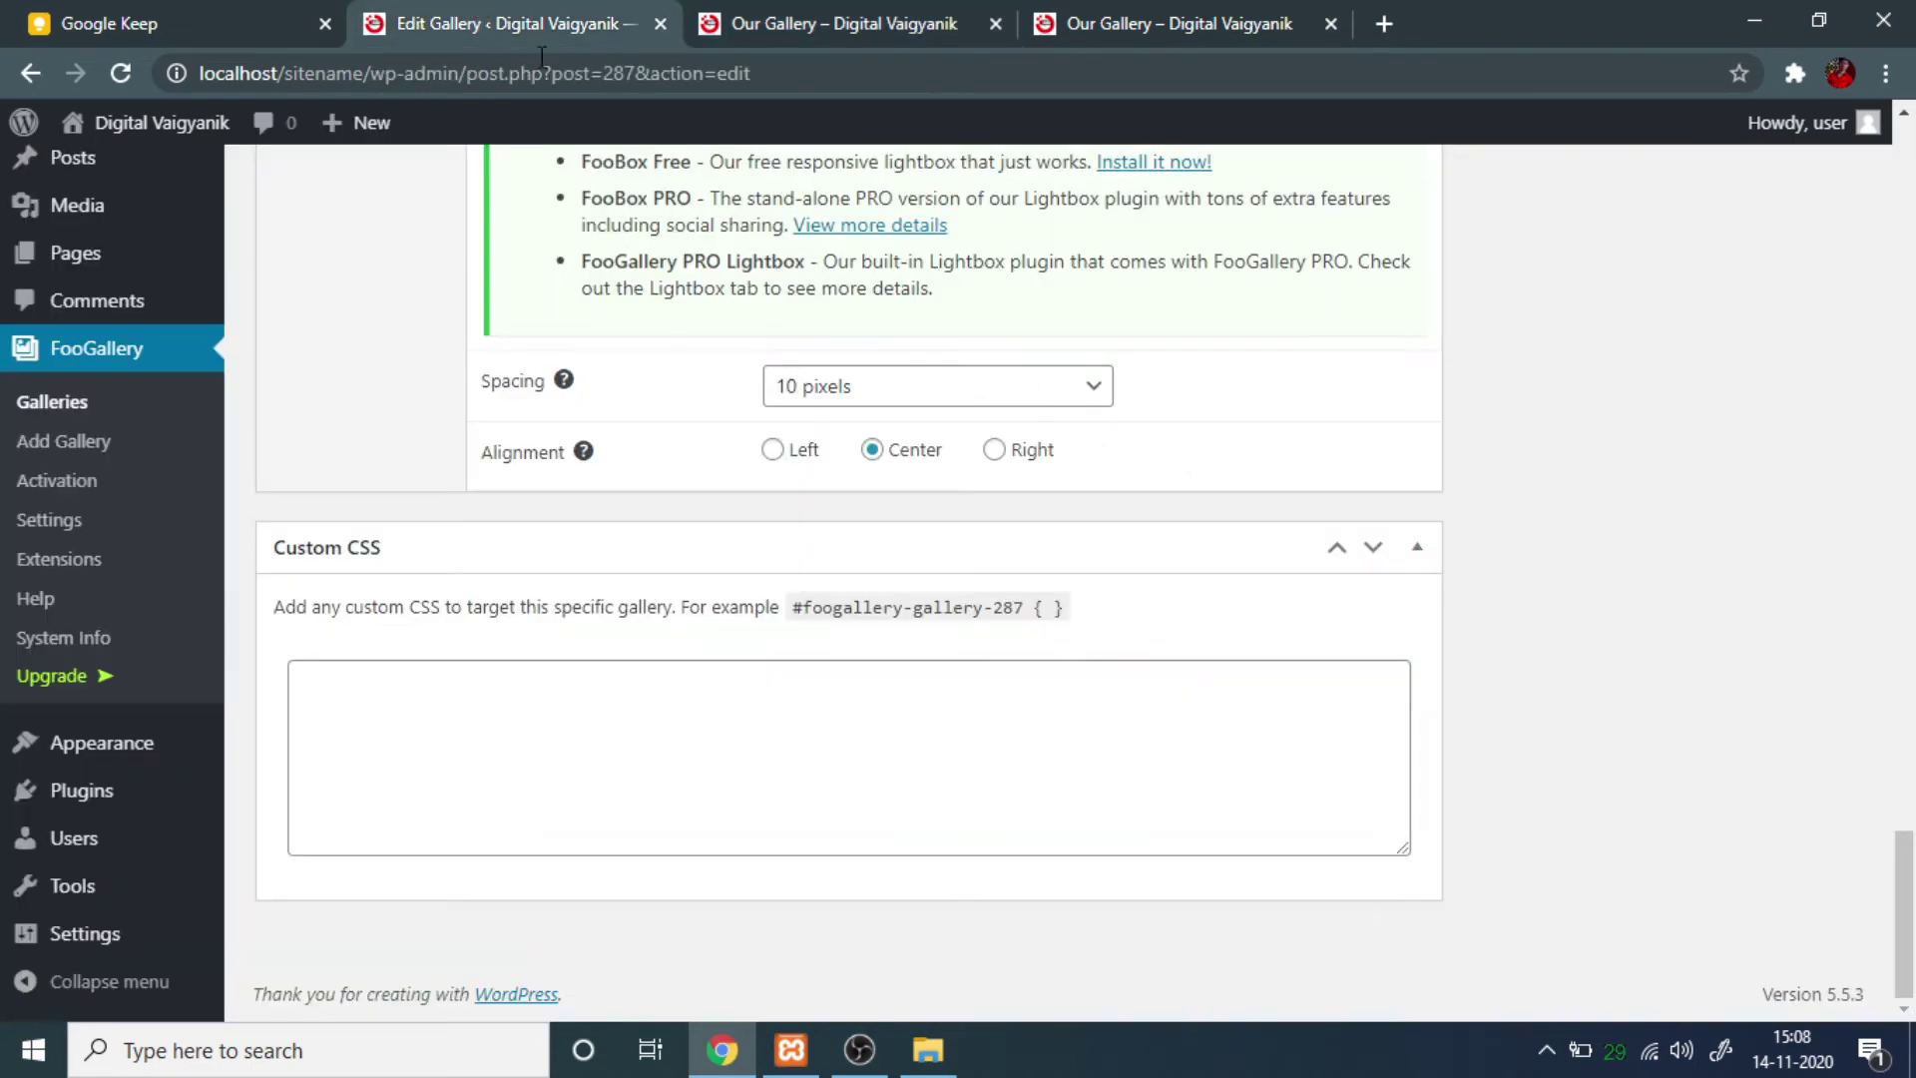
{"action": "left_click", "coordinate": [310, 258]}
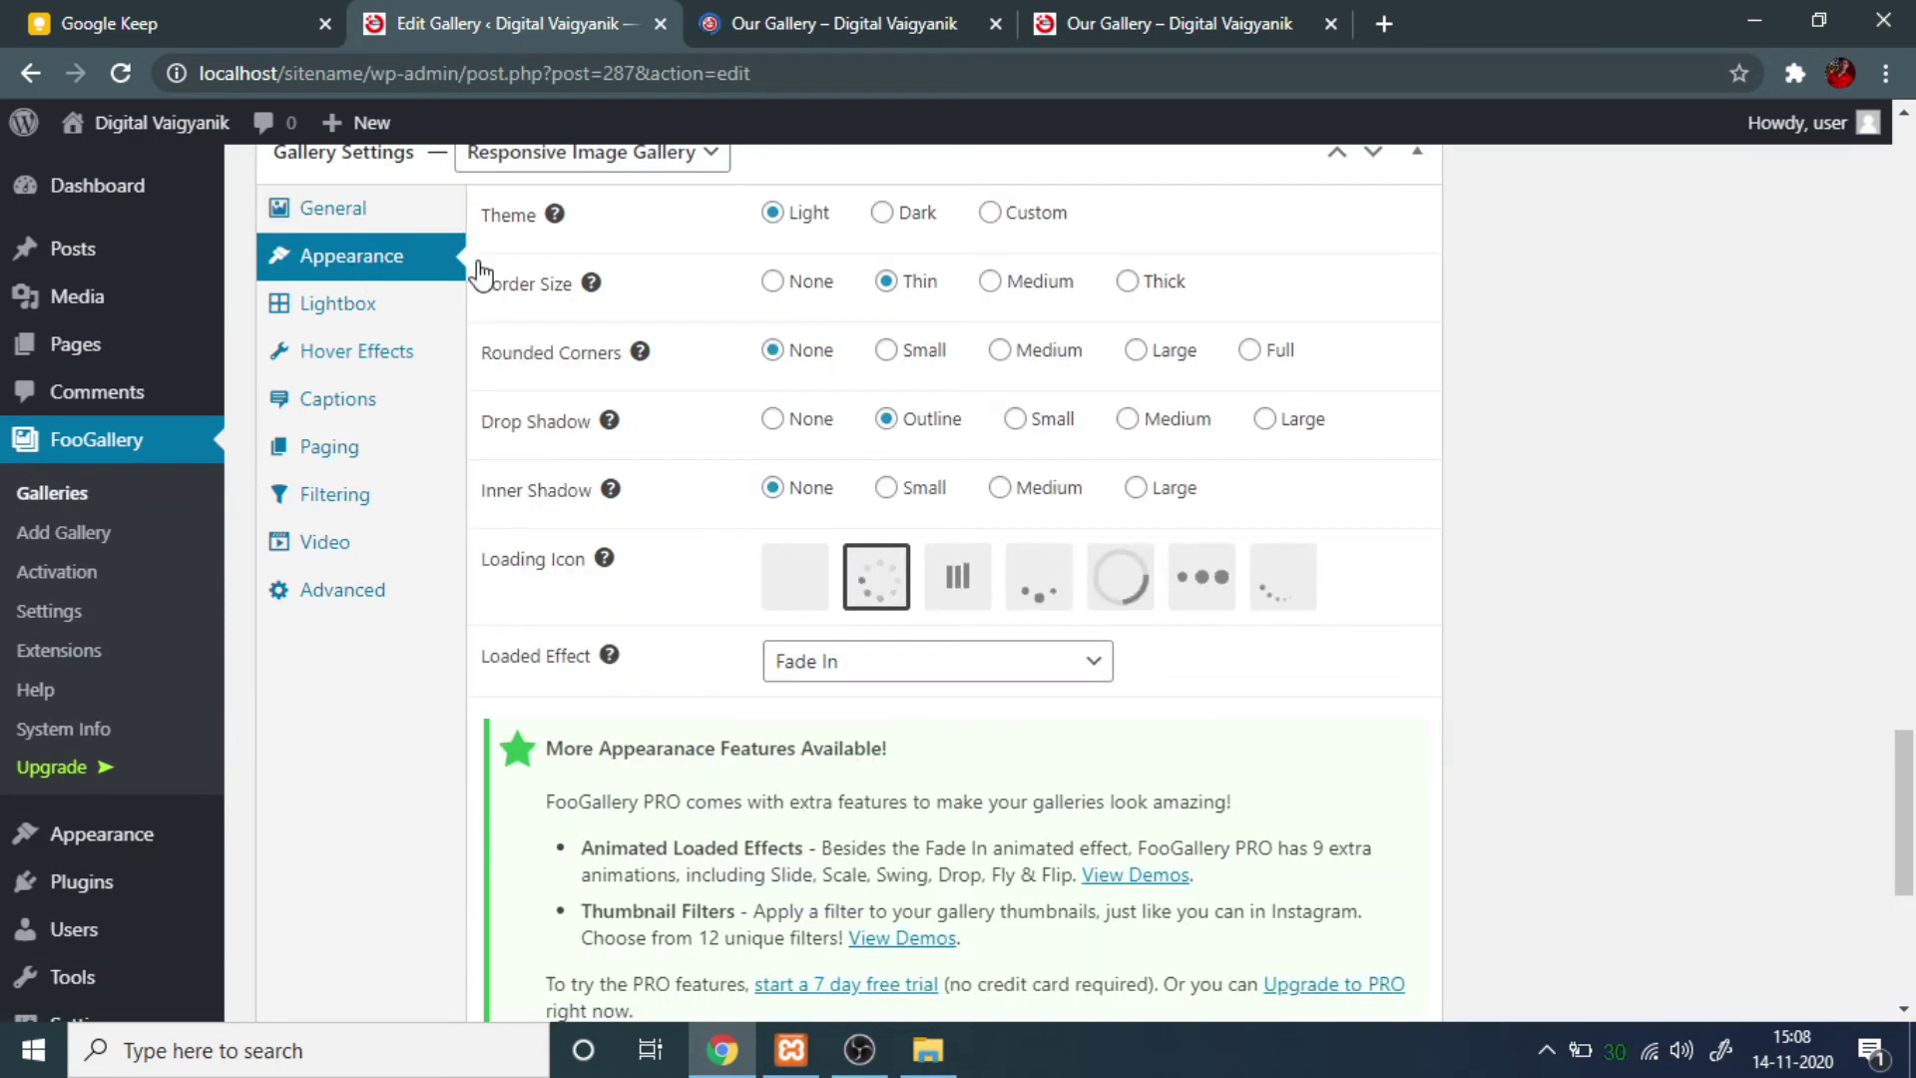
{"action": "scroll", "coordinate": [859, 290], "scroll_direction": "up", "scroll_amount": 2}
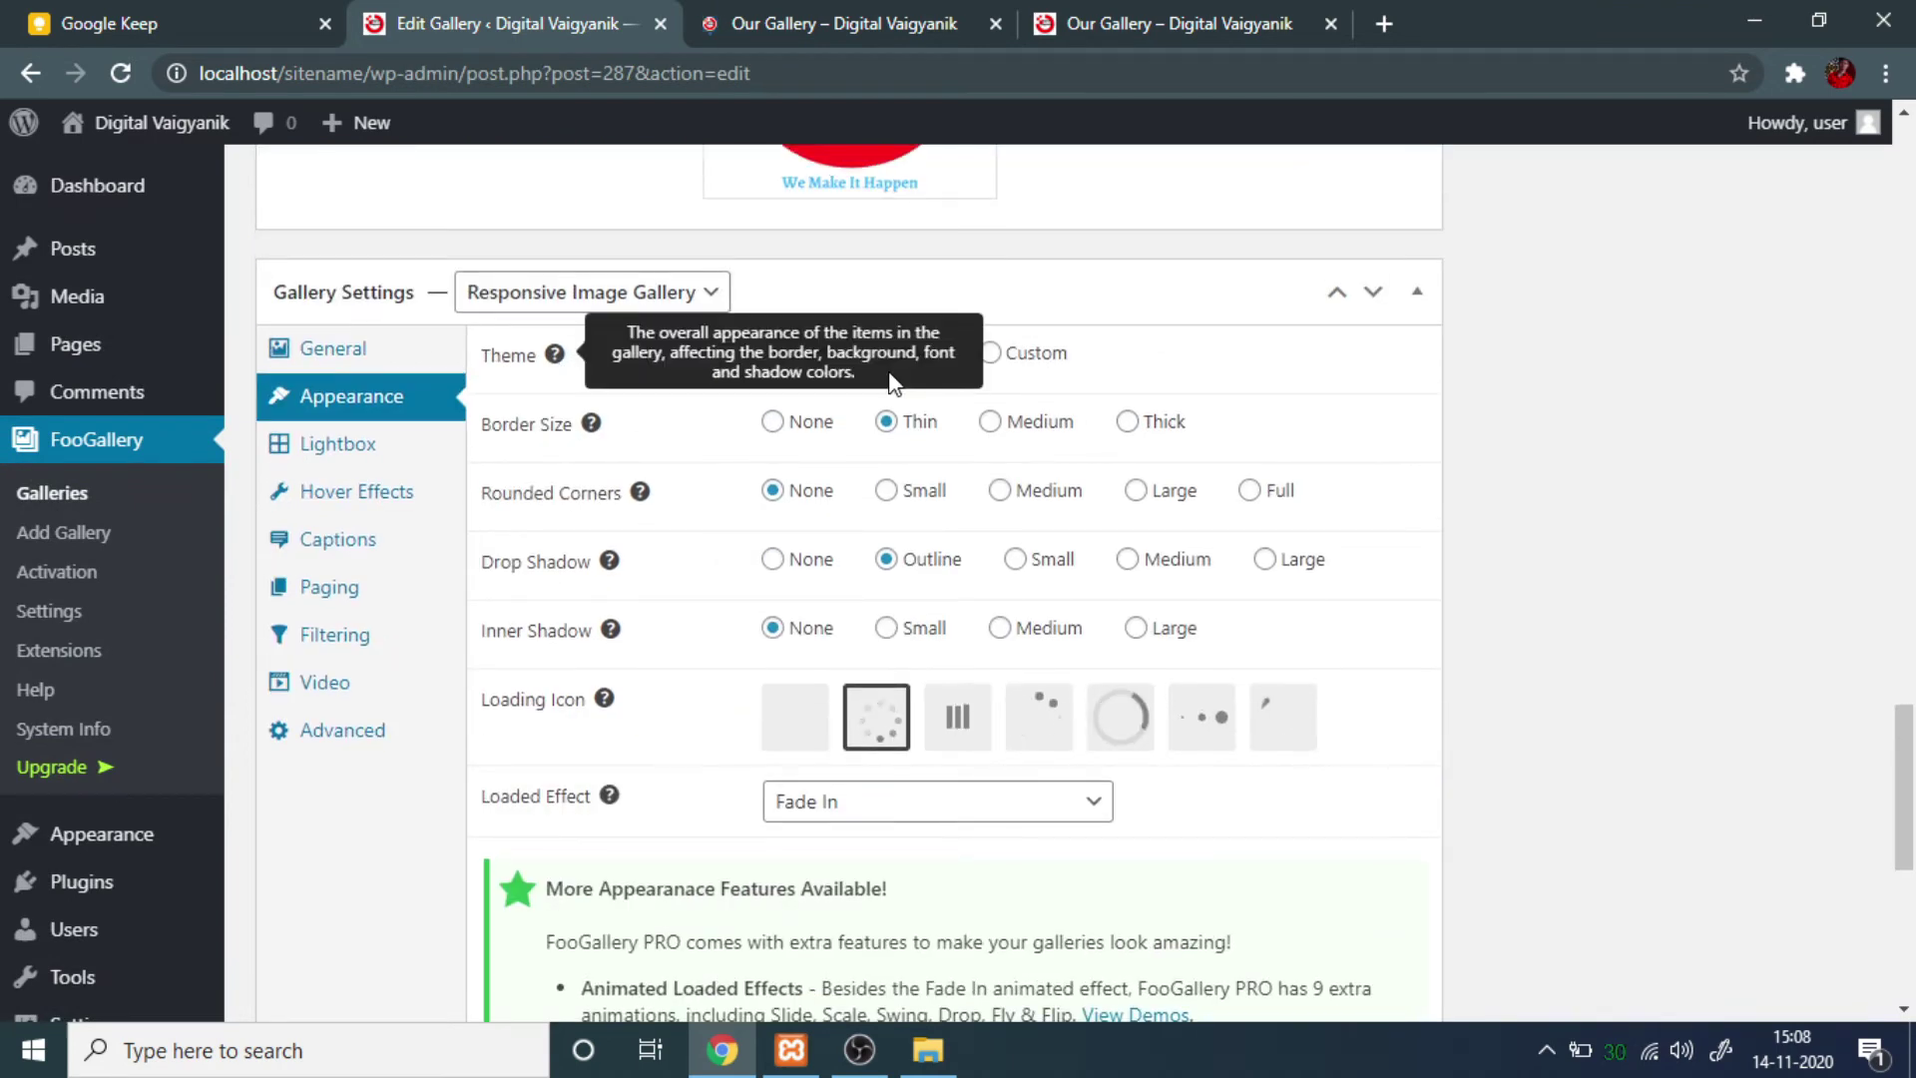
{"action": "left_click", "coordinate": [829, 20]}
{"action": "left_click", "coordinate": [585, 24]}
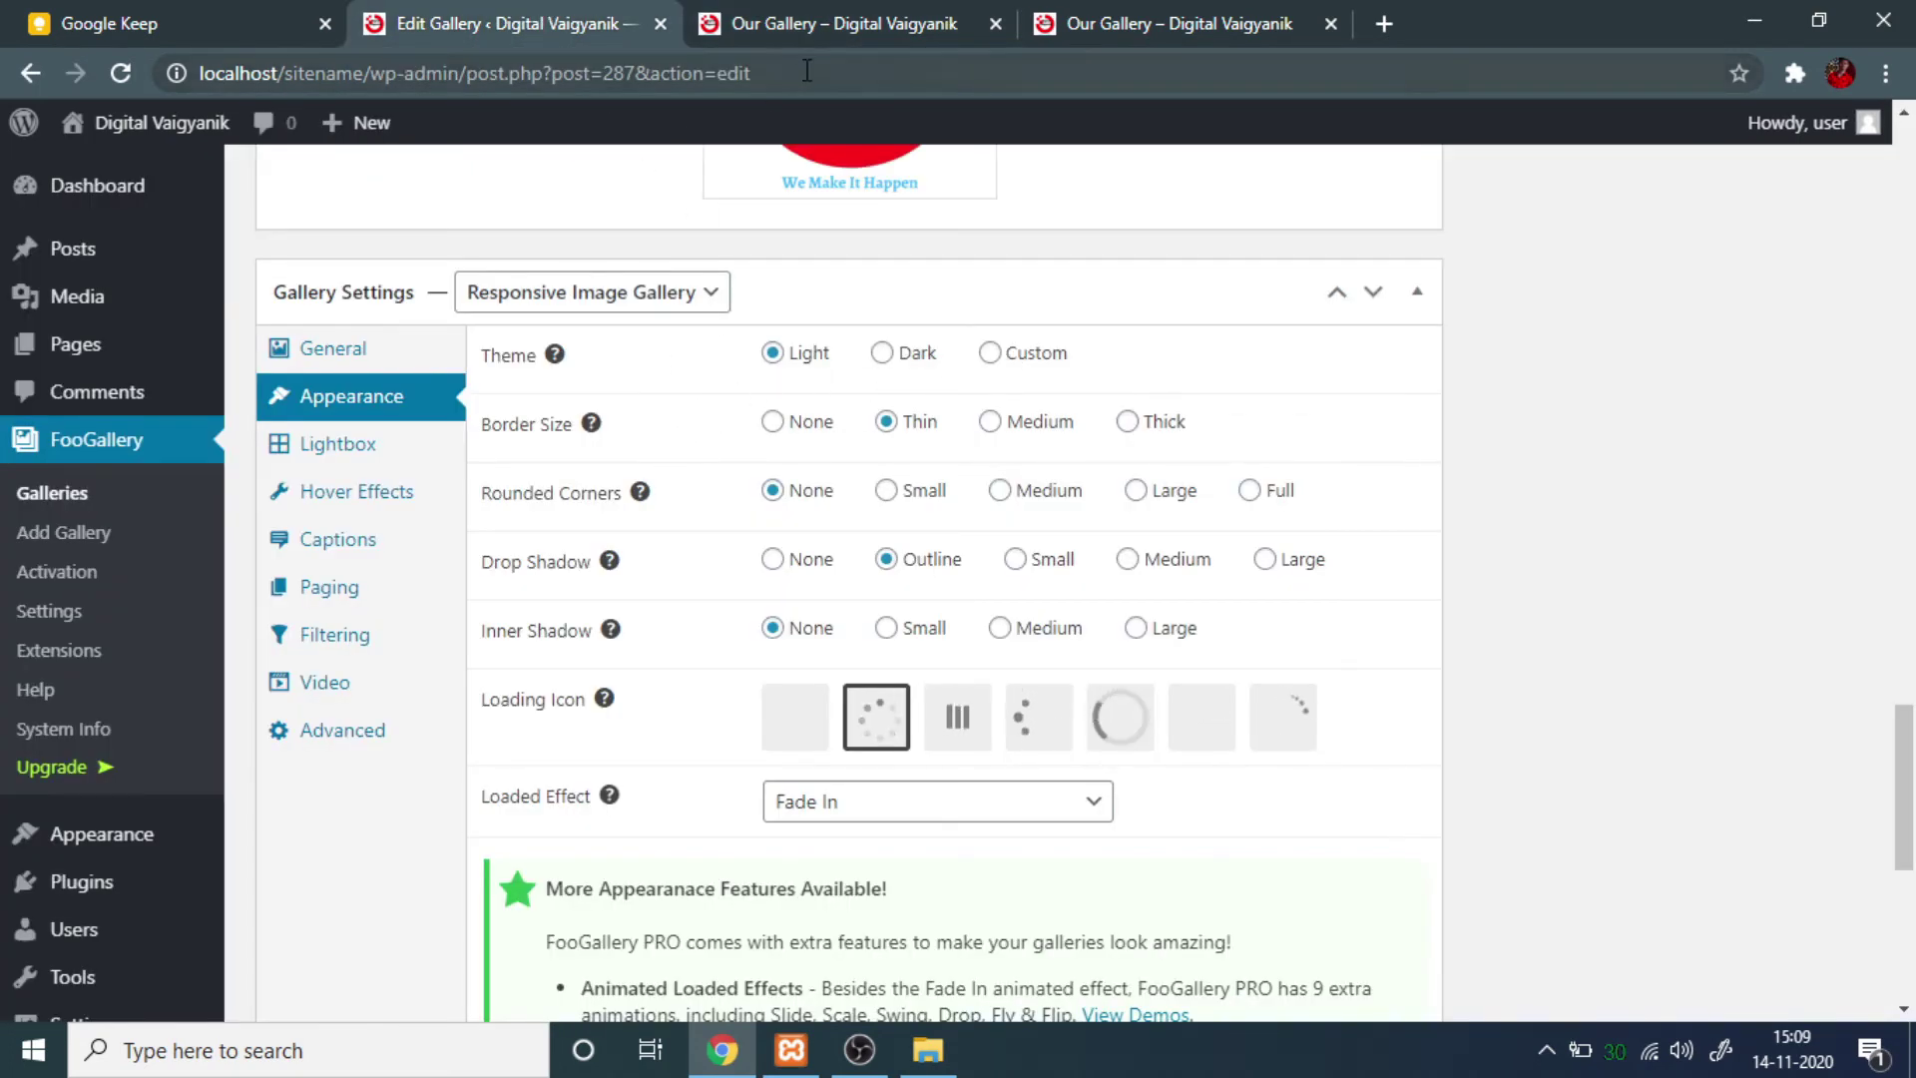
{"action": "left_click", "coordinate": [990, 354]}
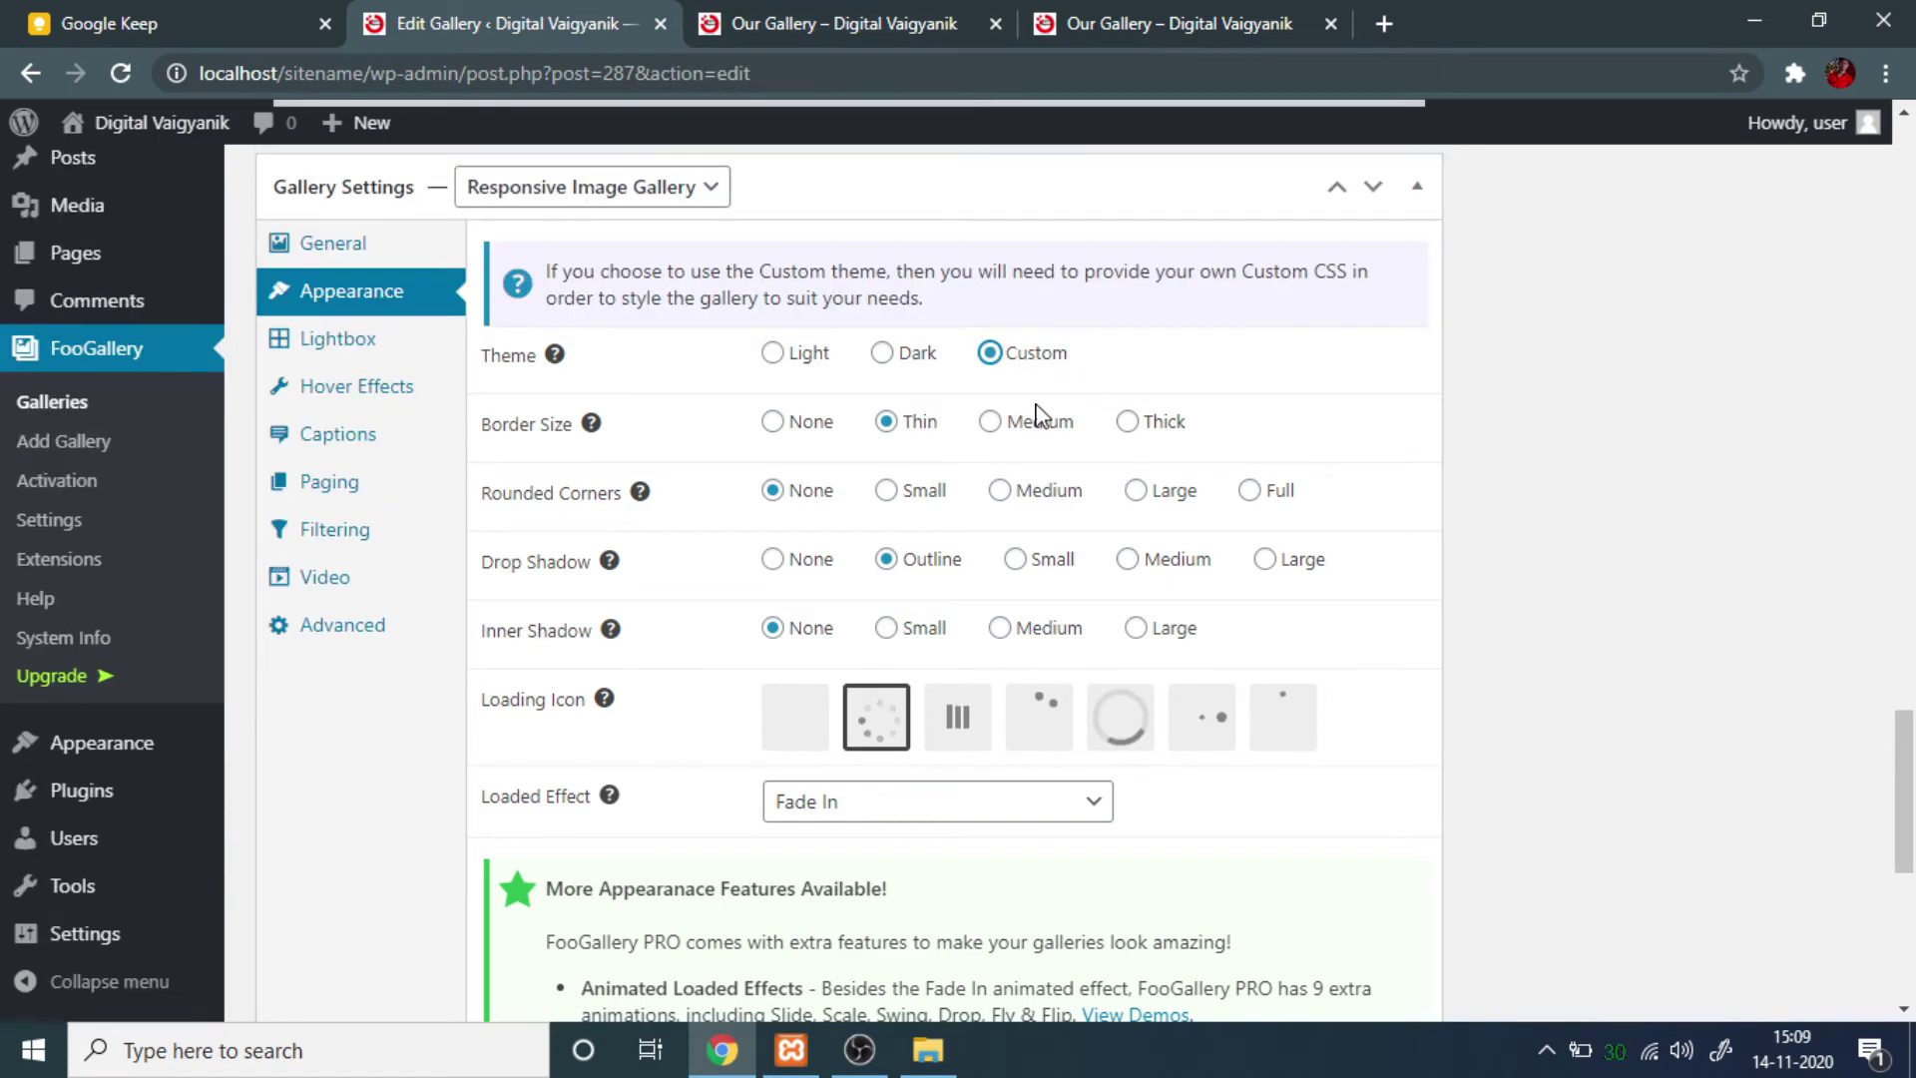
{"action": "left_click", "coordinate": [774, 358]}
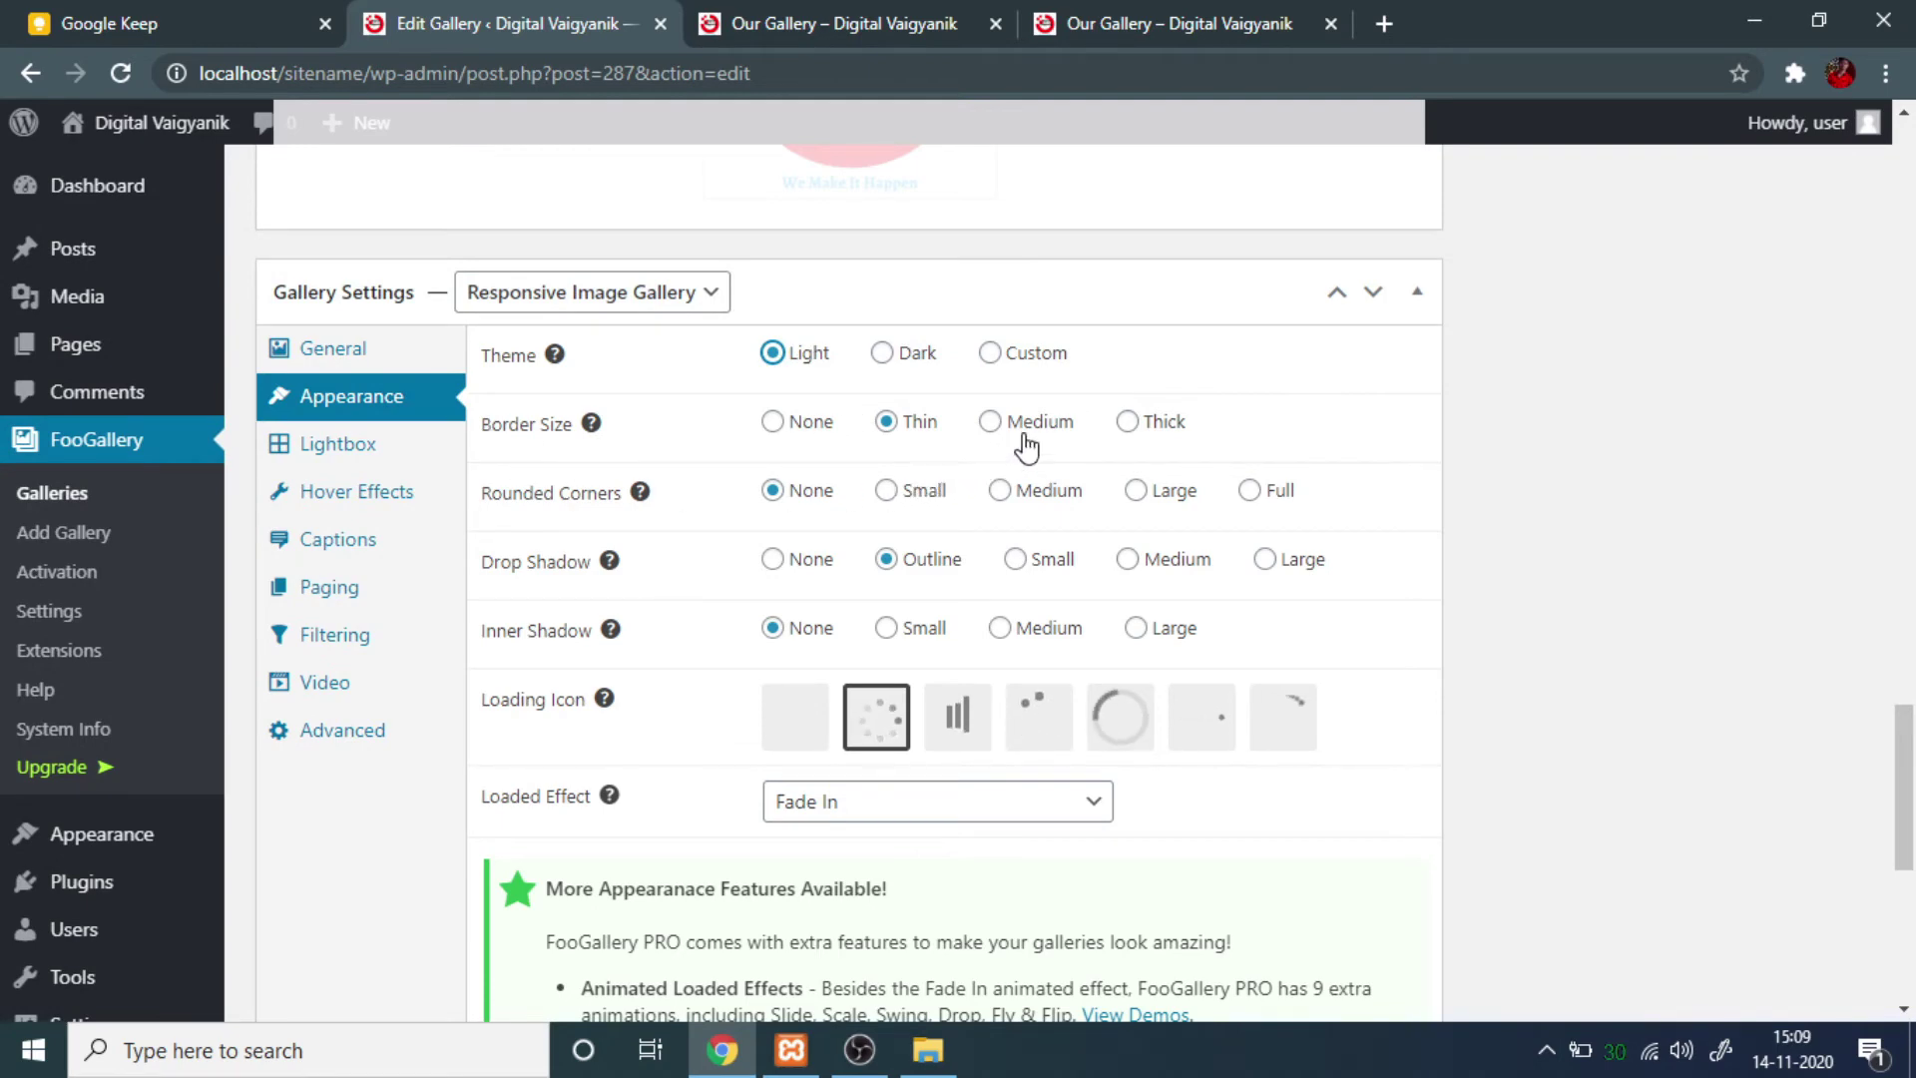
{"action": "left_click", "coordinate": [992, 424]}
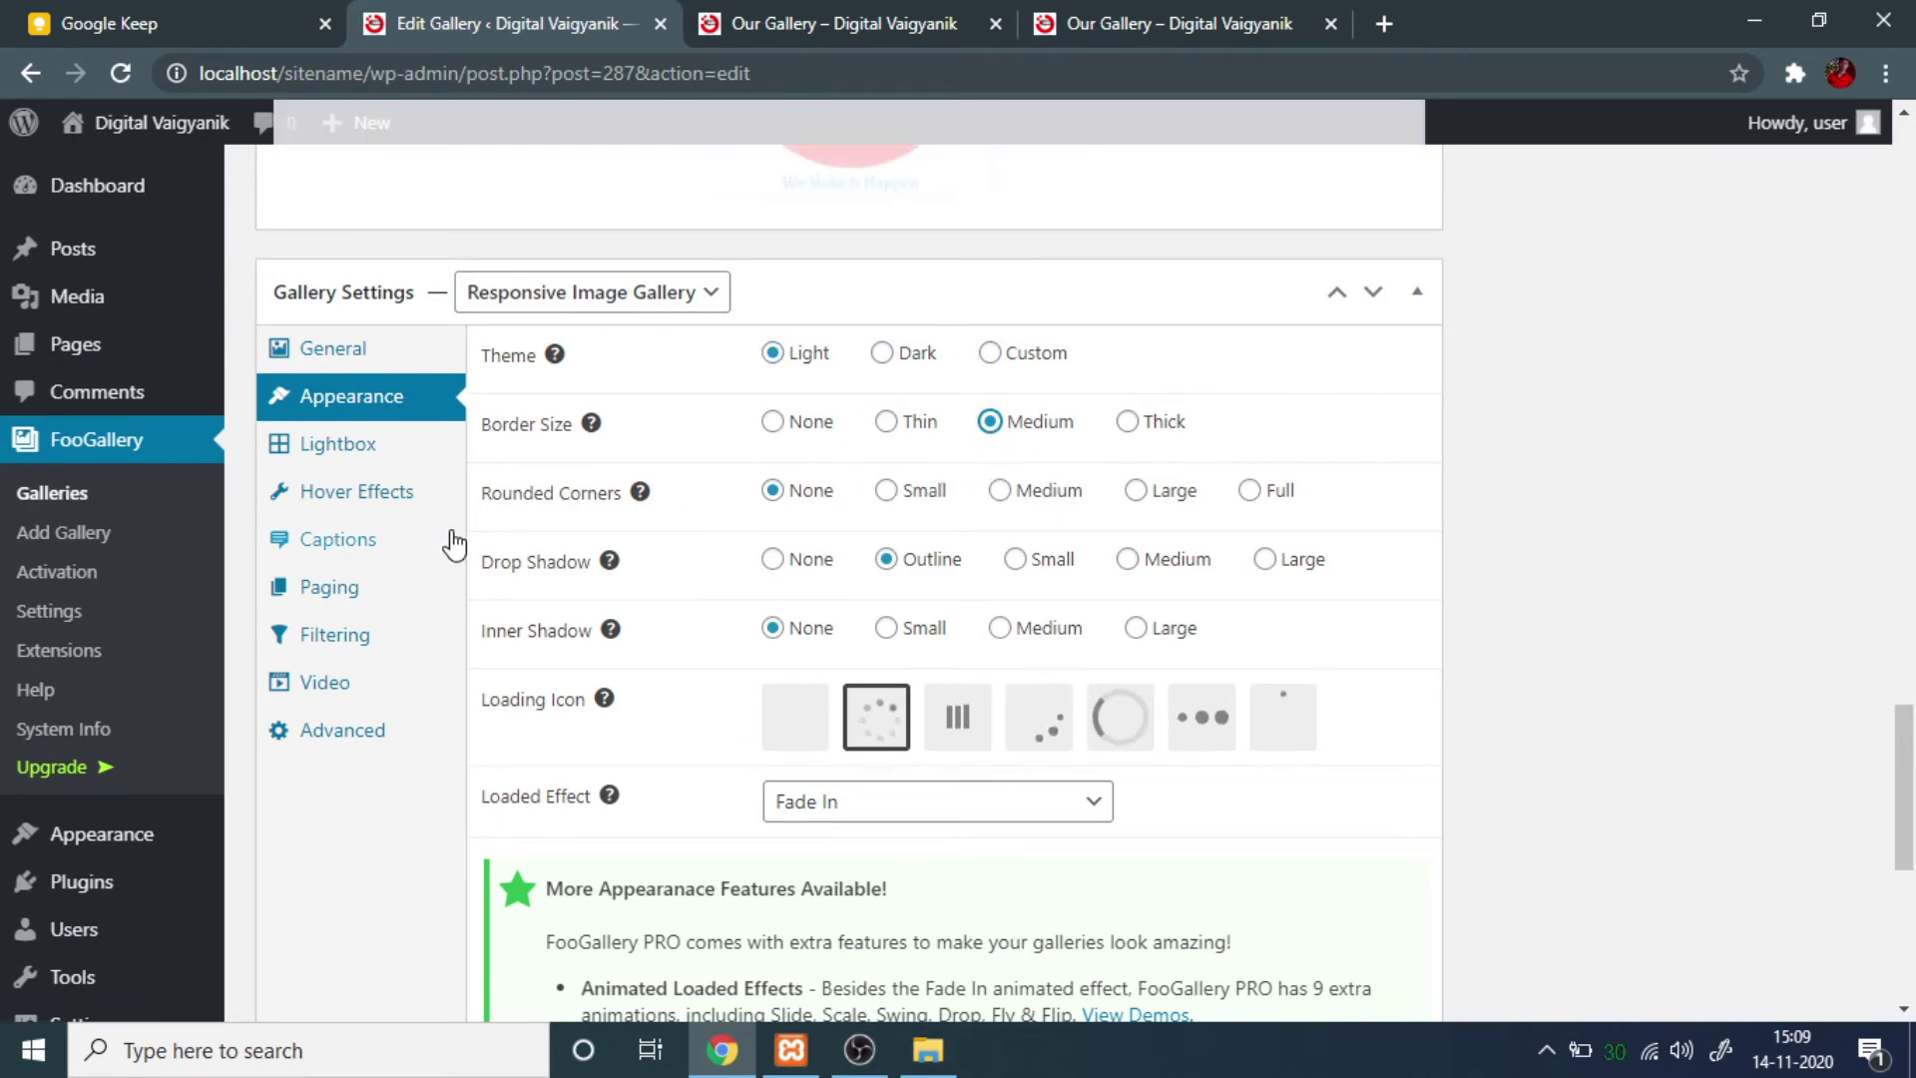
{"action": "left_click", "coordinate": [886, 491]}
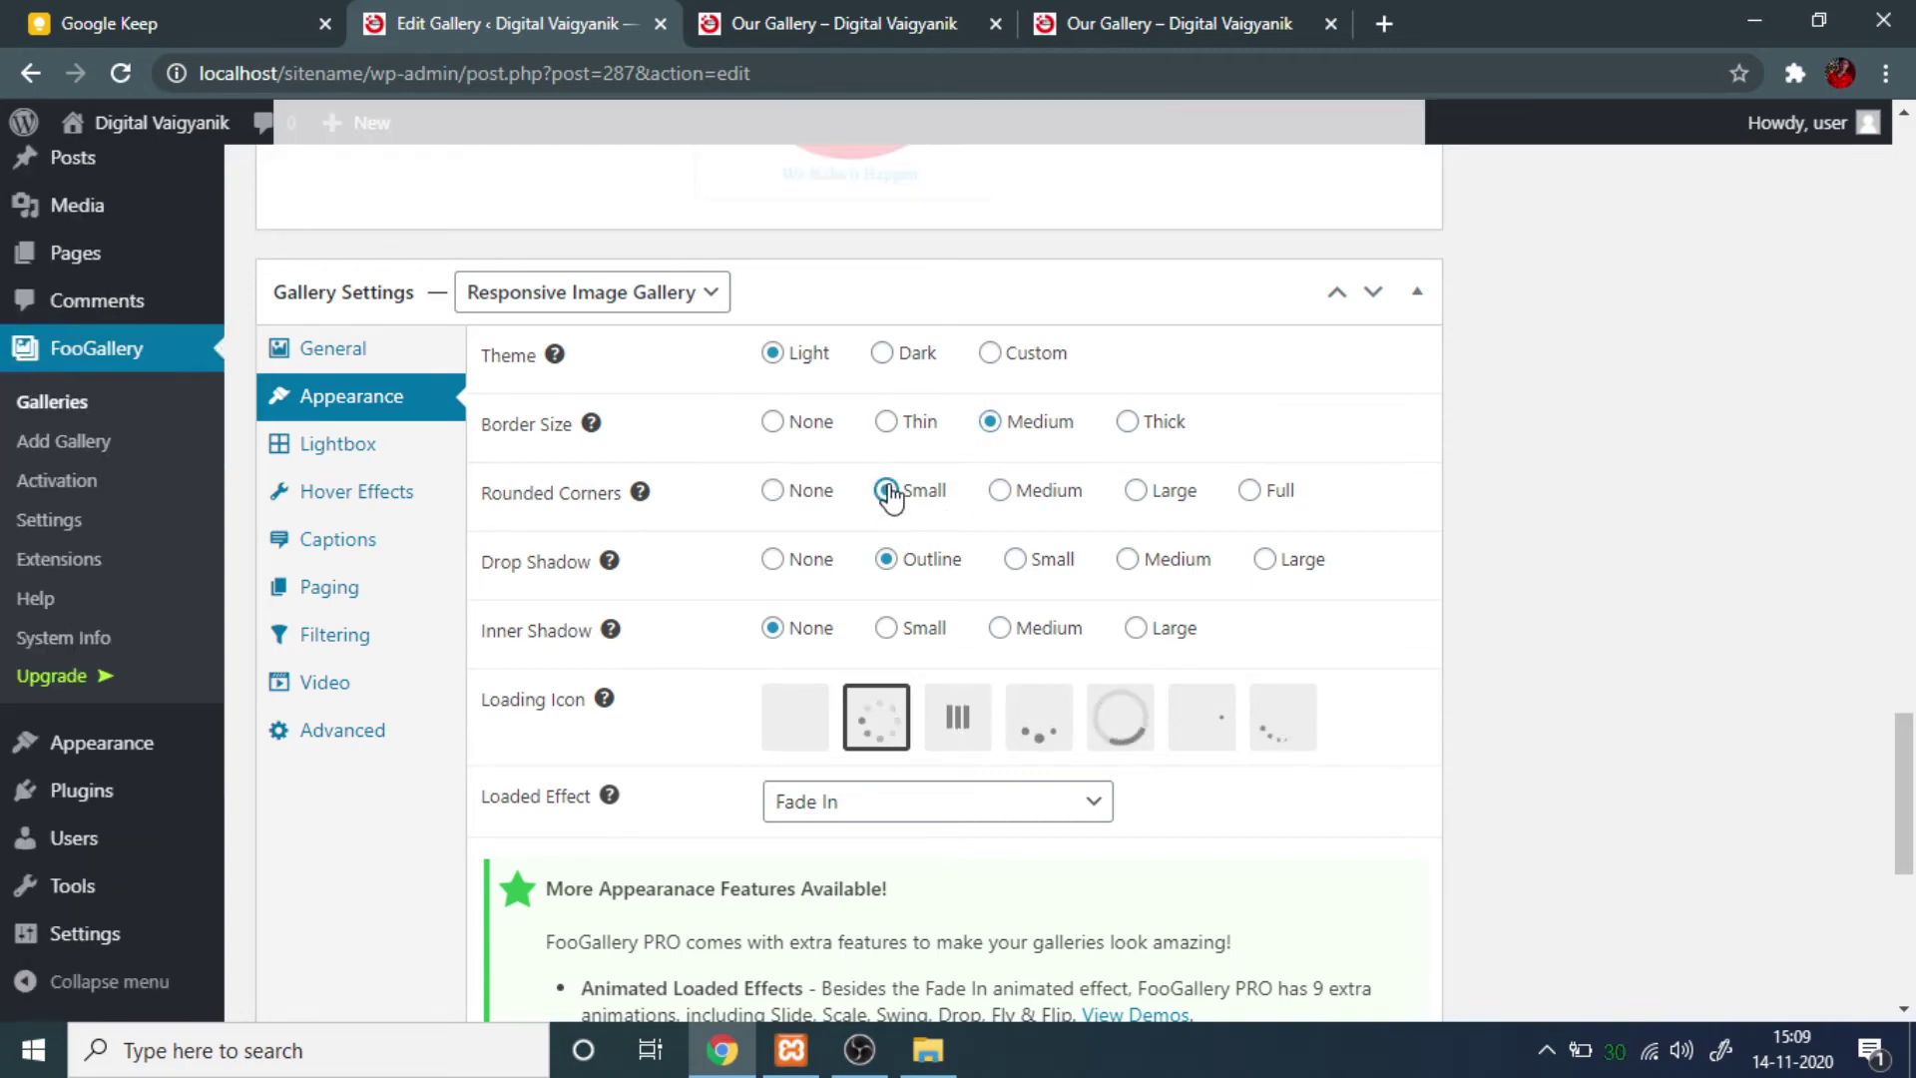
Change the gallery's loading icon to the ring-shaped spinner and select Fade In as the loaded effect.
{"action": "scroll", "coordinate": [516, 526], "scroll_direction": "down", "scroll_amount": 2}
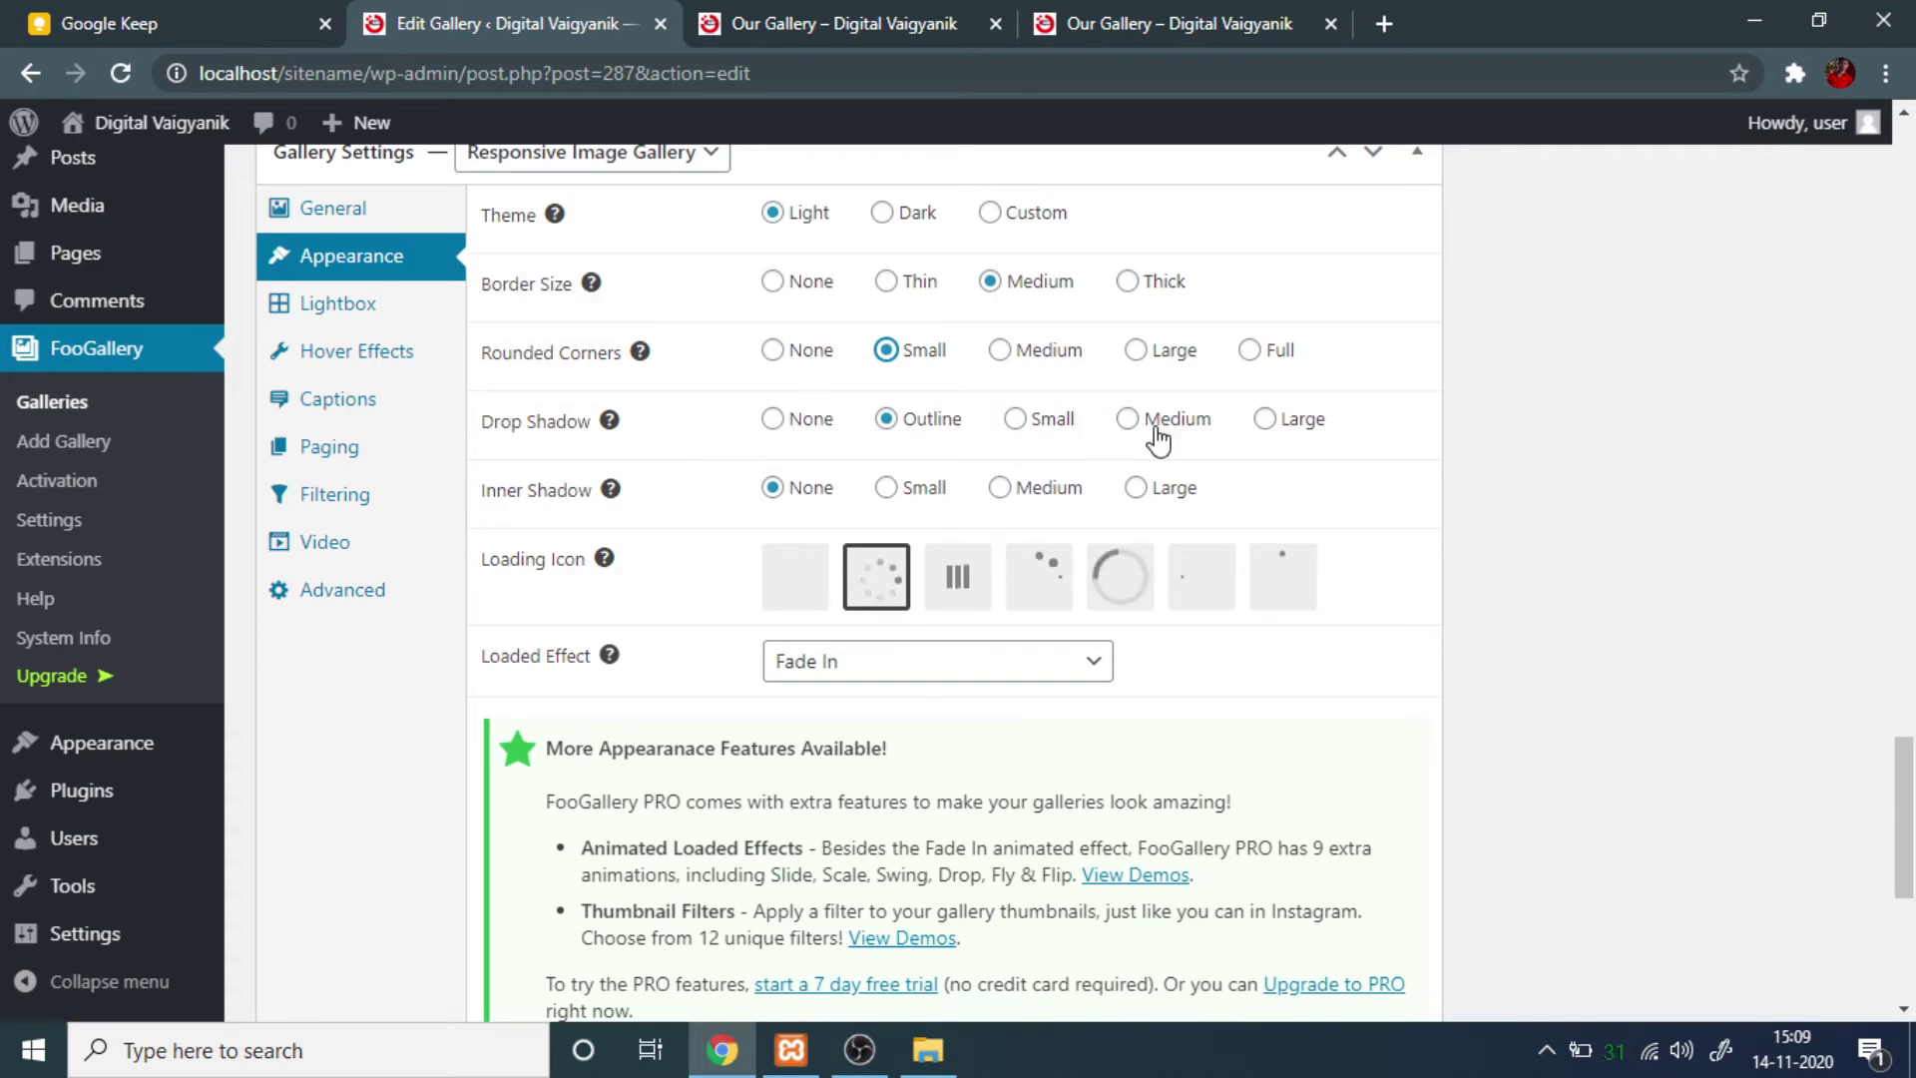
{"action": "scroll", "coordinate": [775, 514], "scroll_direction": "down", "scroll_amount": 3}
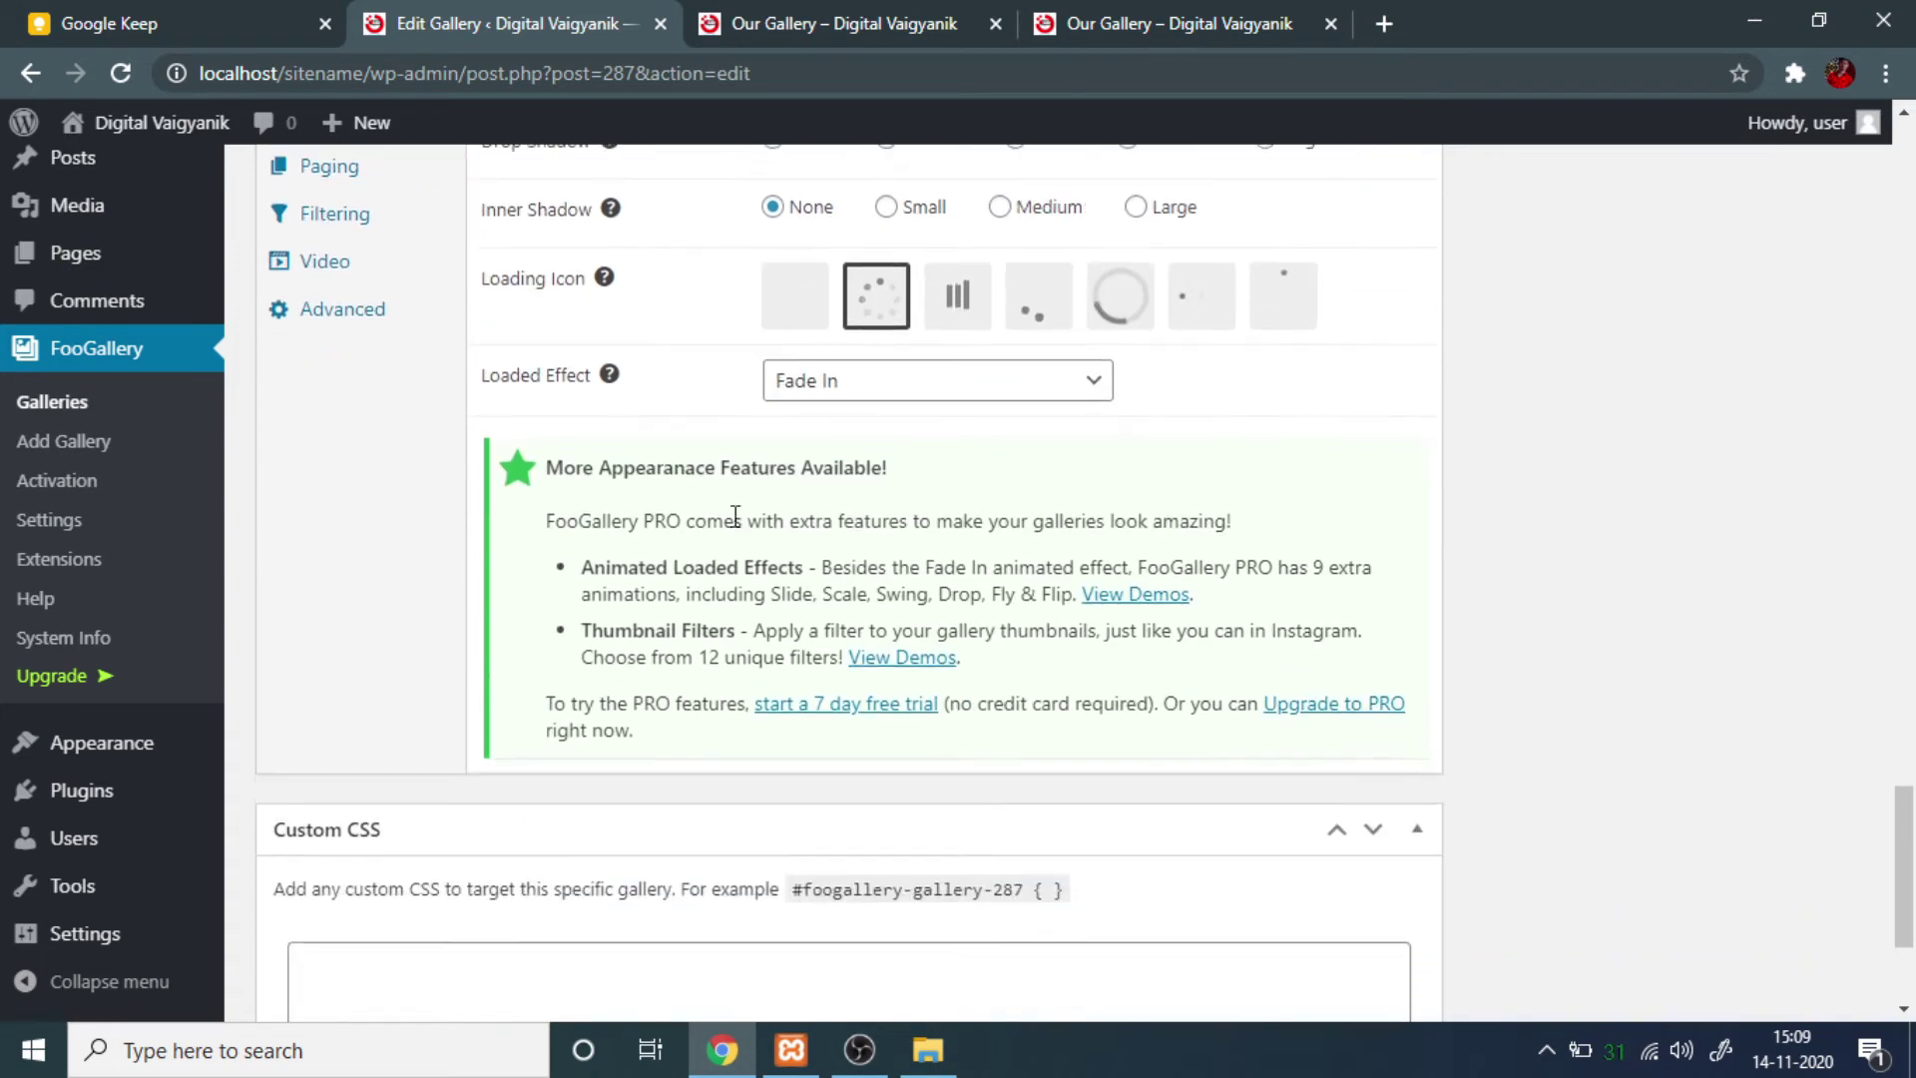
{"action": "left_click", "coordinate": [1120, 296]}
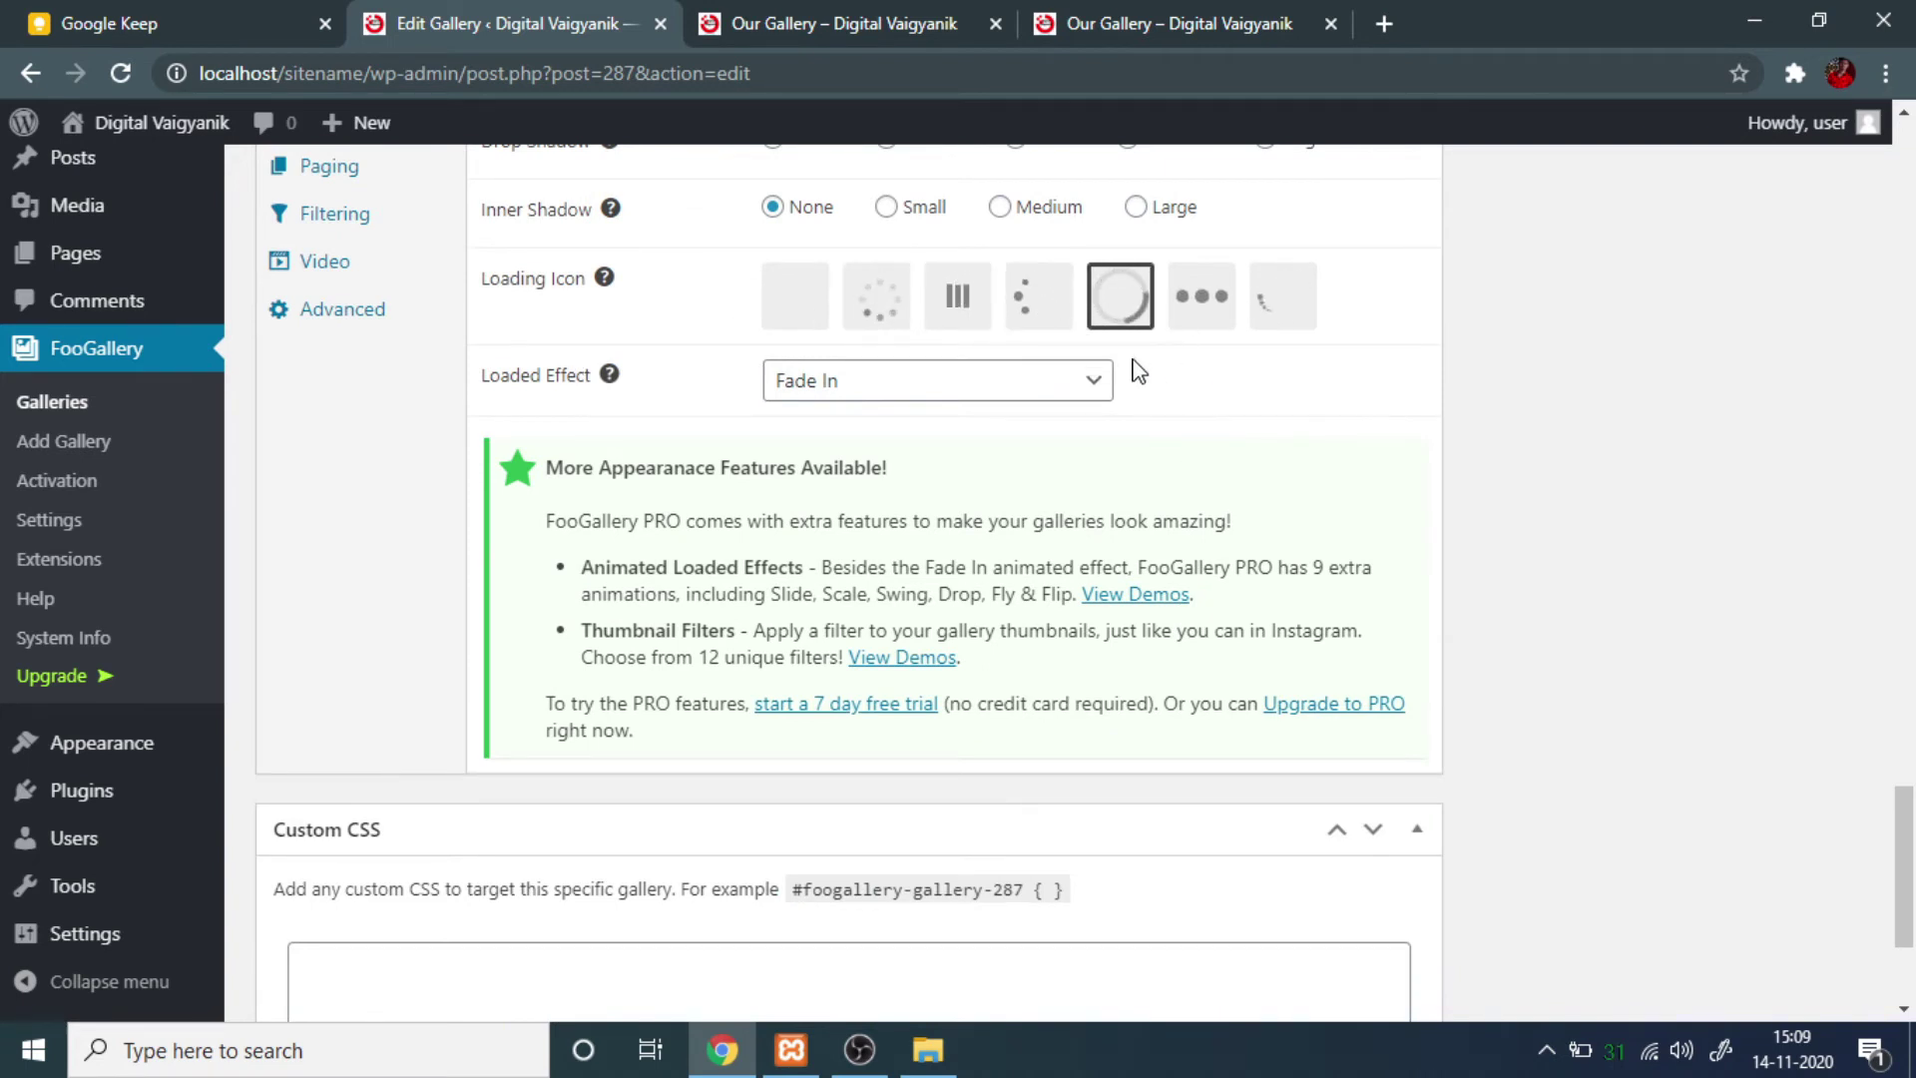
{"action": "left_click", "coordinate": [958, 296]}
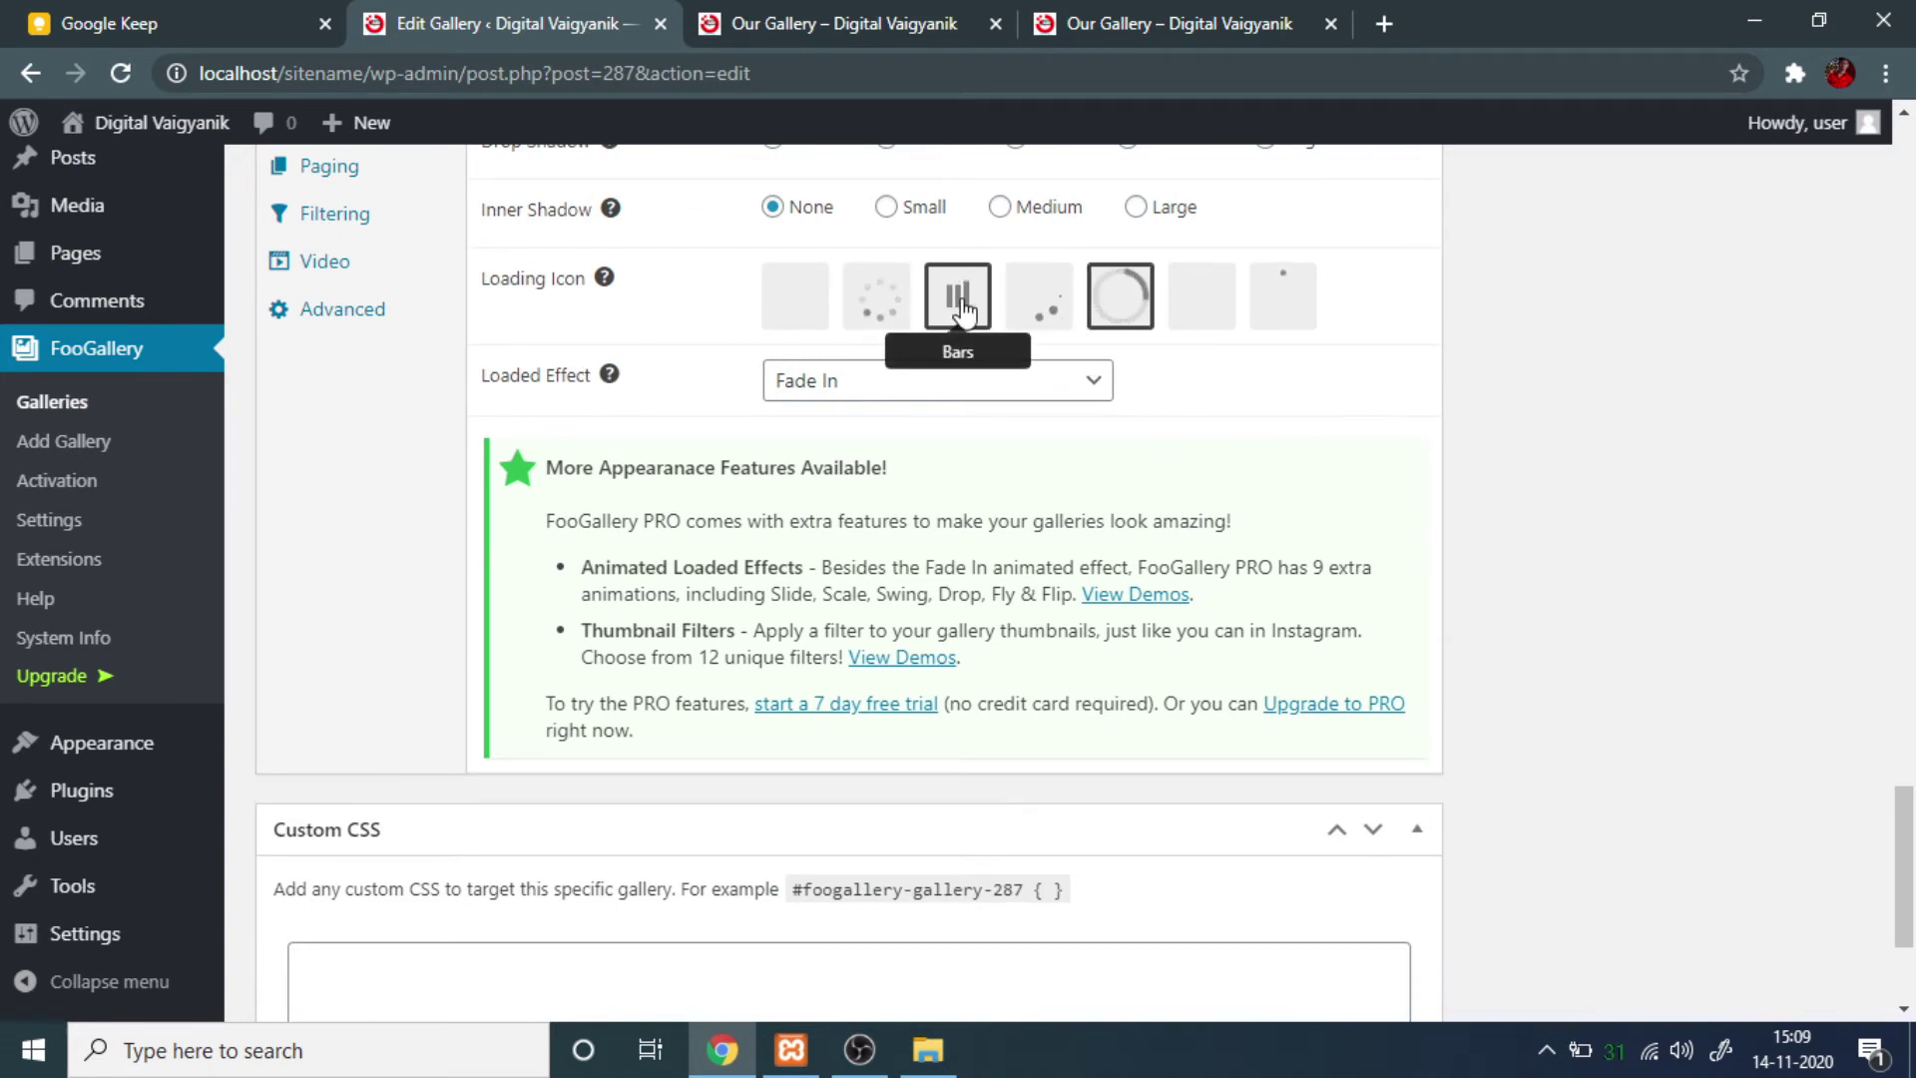
{"action": "left_click", "coordinate": [1121, 292]}
{"action": "left_click", "coordinate": [1038, 309]}
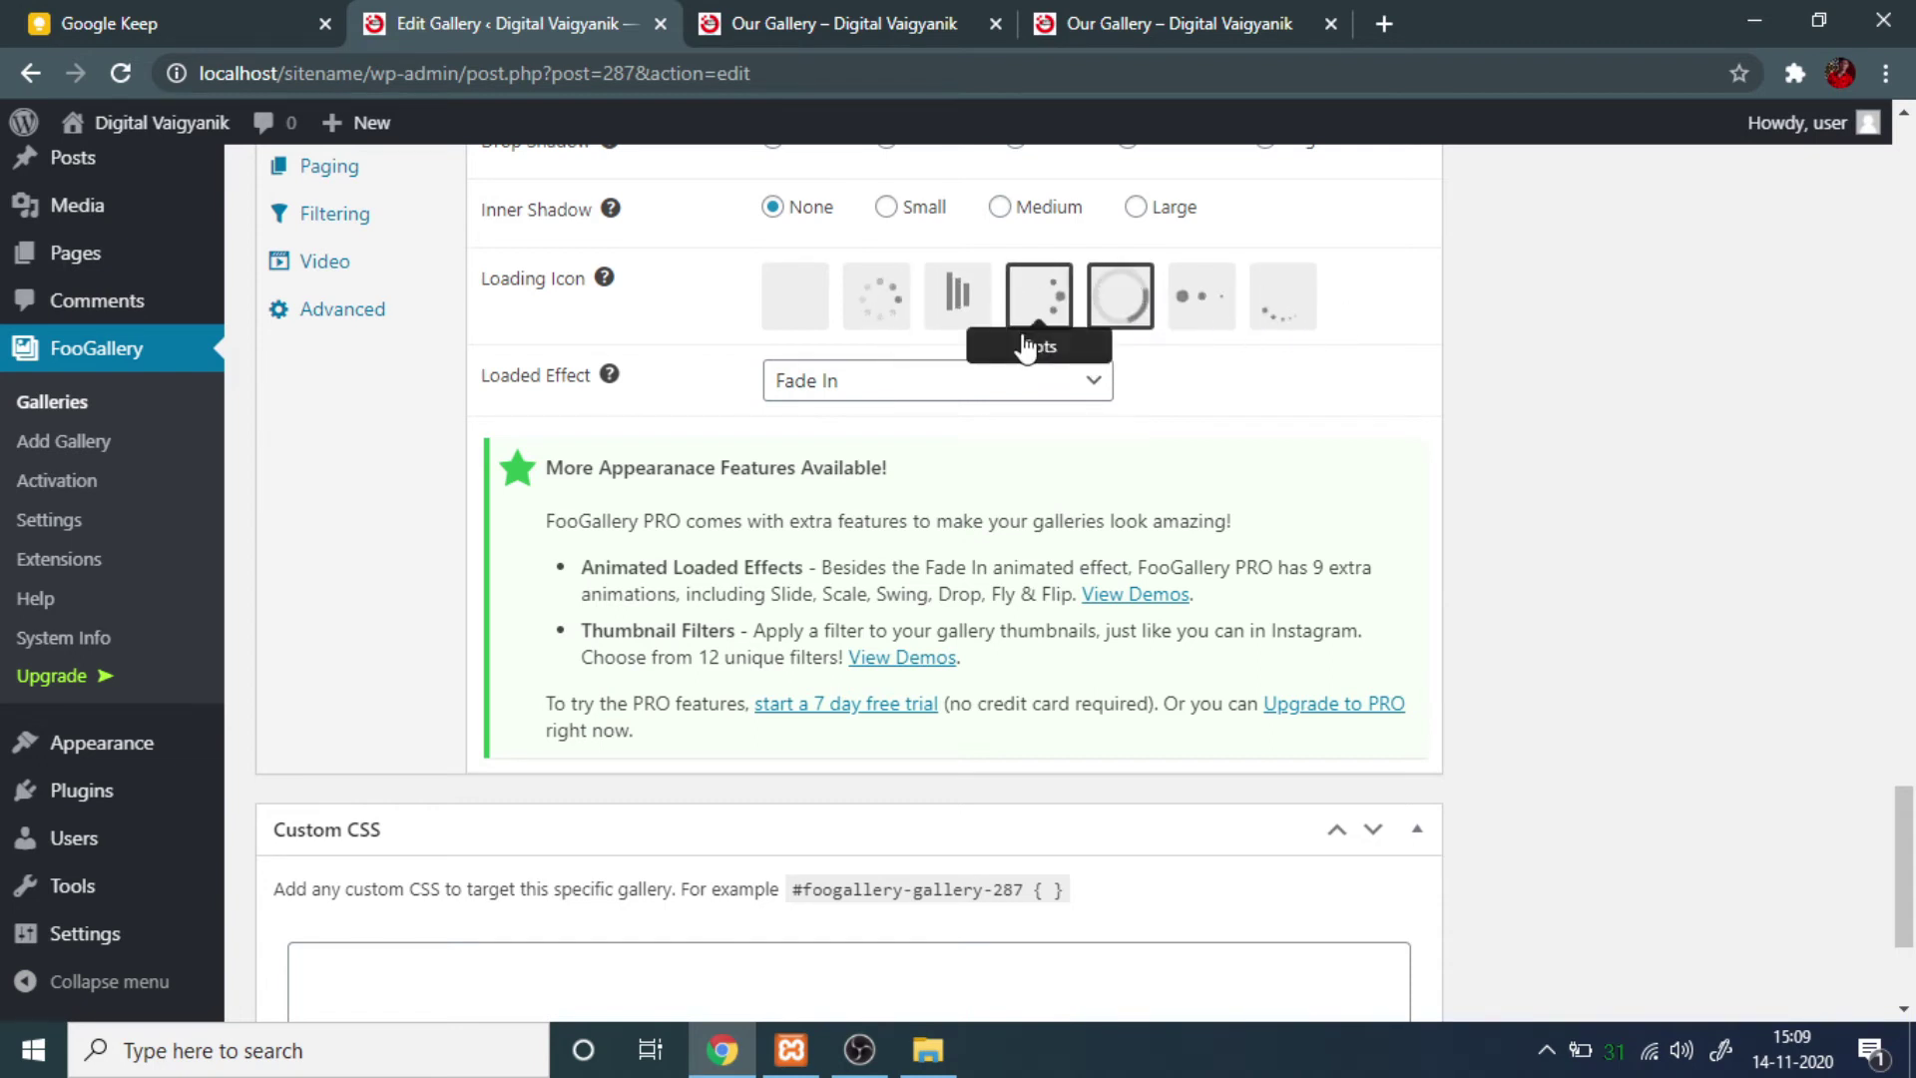
{"action": "left_click", "coordinate": [953, 396]}
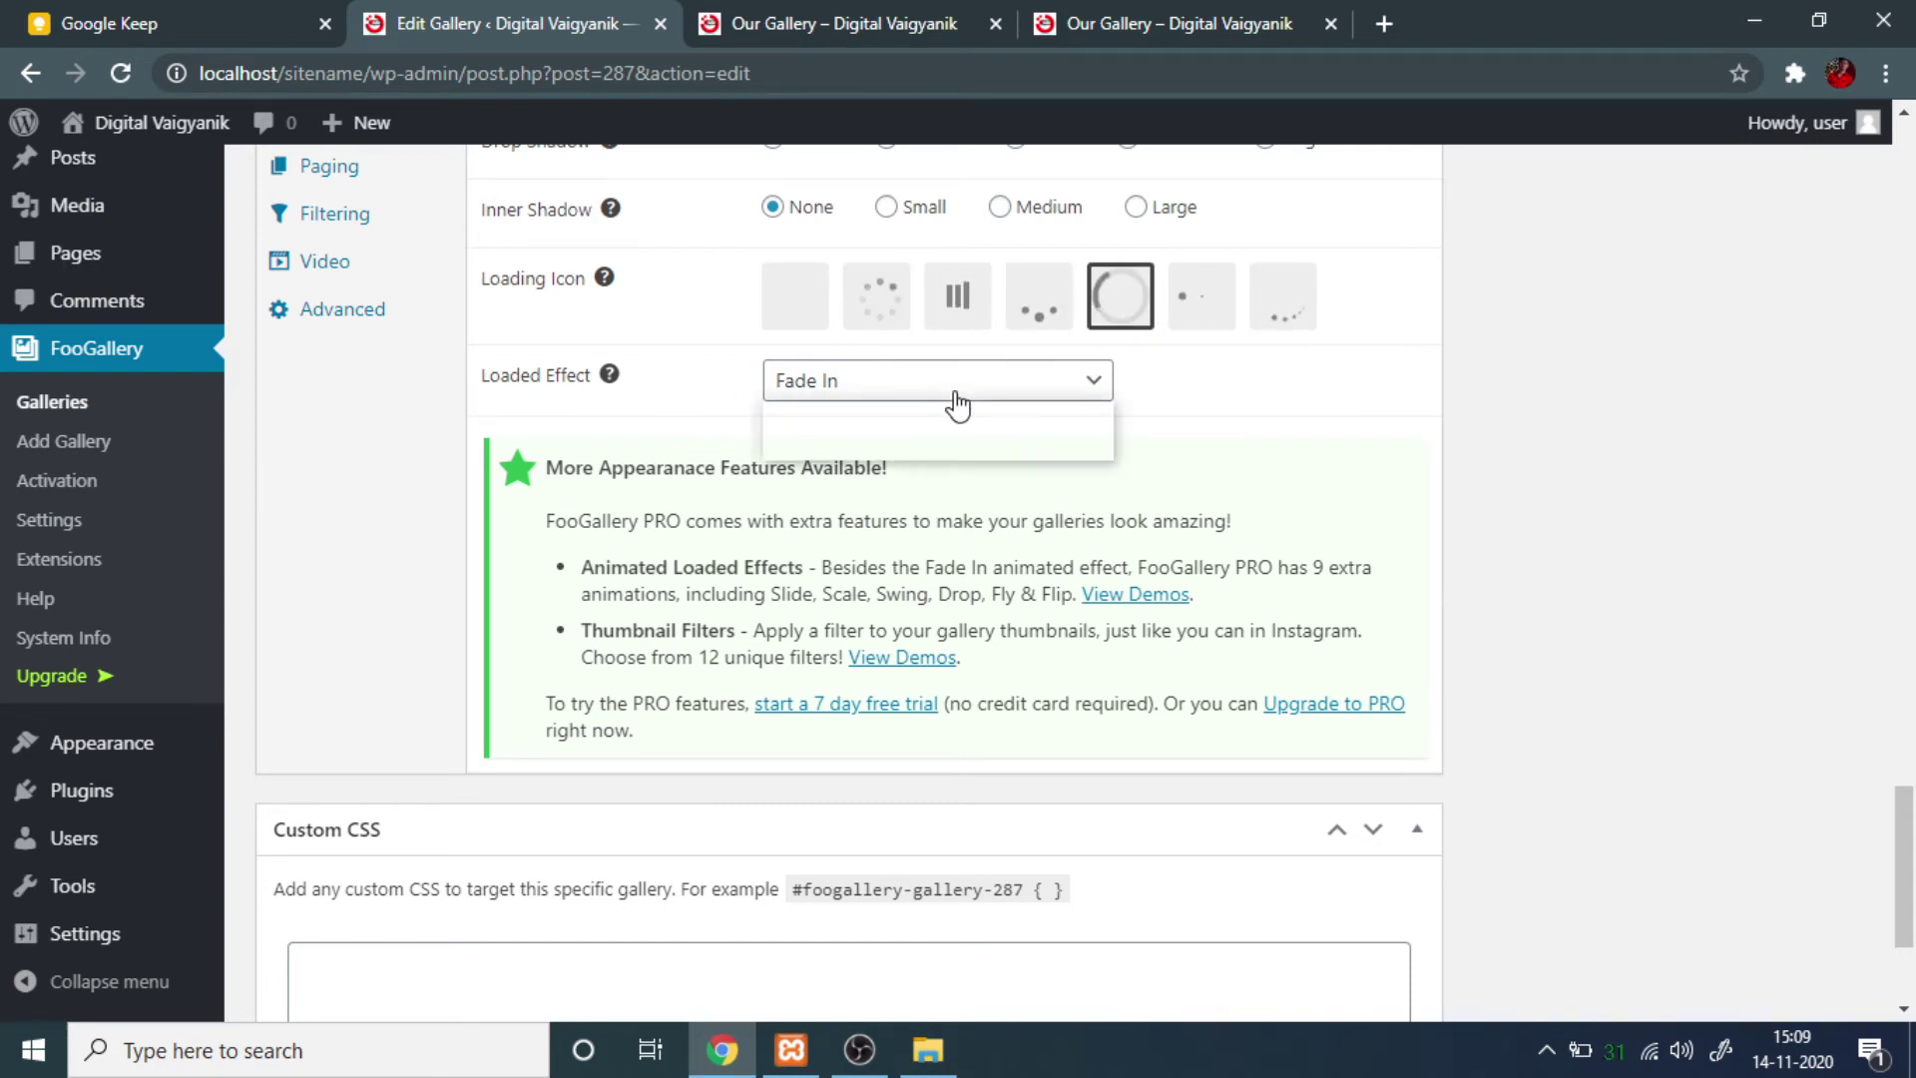
{"action": "left_click", "coordinate": [827, 443]}
{"action": "scroll", "coordinate": [1103, 449], "scroll_direction": "down", "scroll_amount": 3}
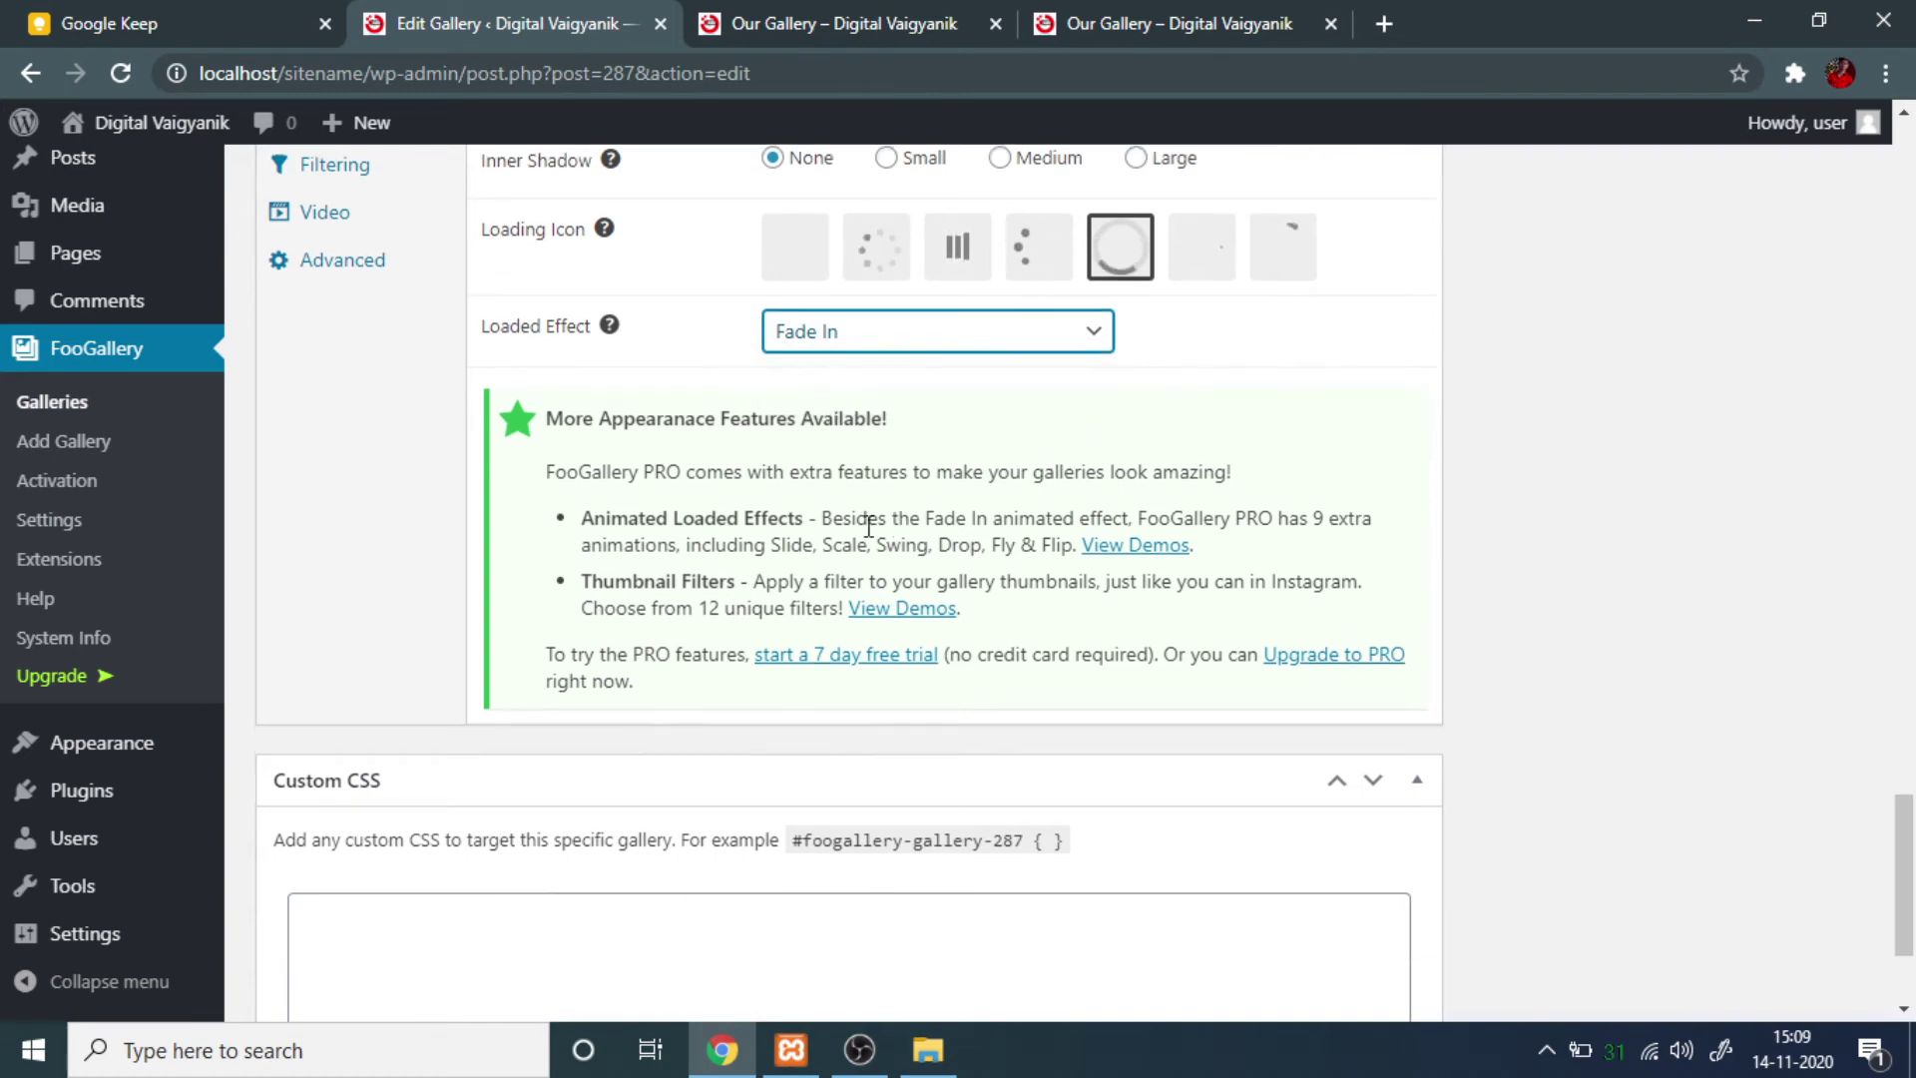
Open the gallery's lightbox settings and read through the PRO Lightbox feature description.
{"action": "scroll", "coordinate": [663, 584], "scroll_direction": "up", "scroll_amount": 7}
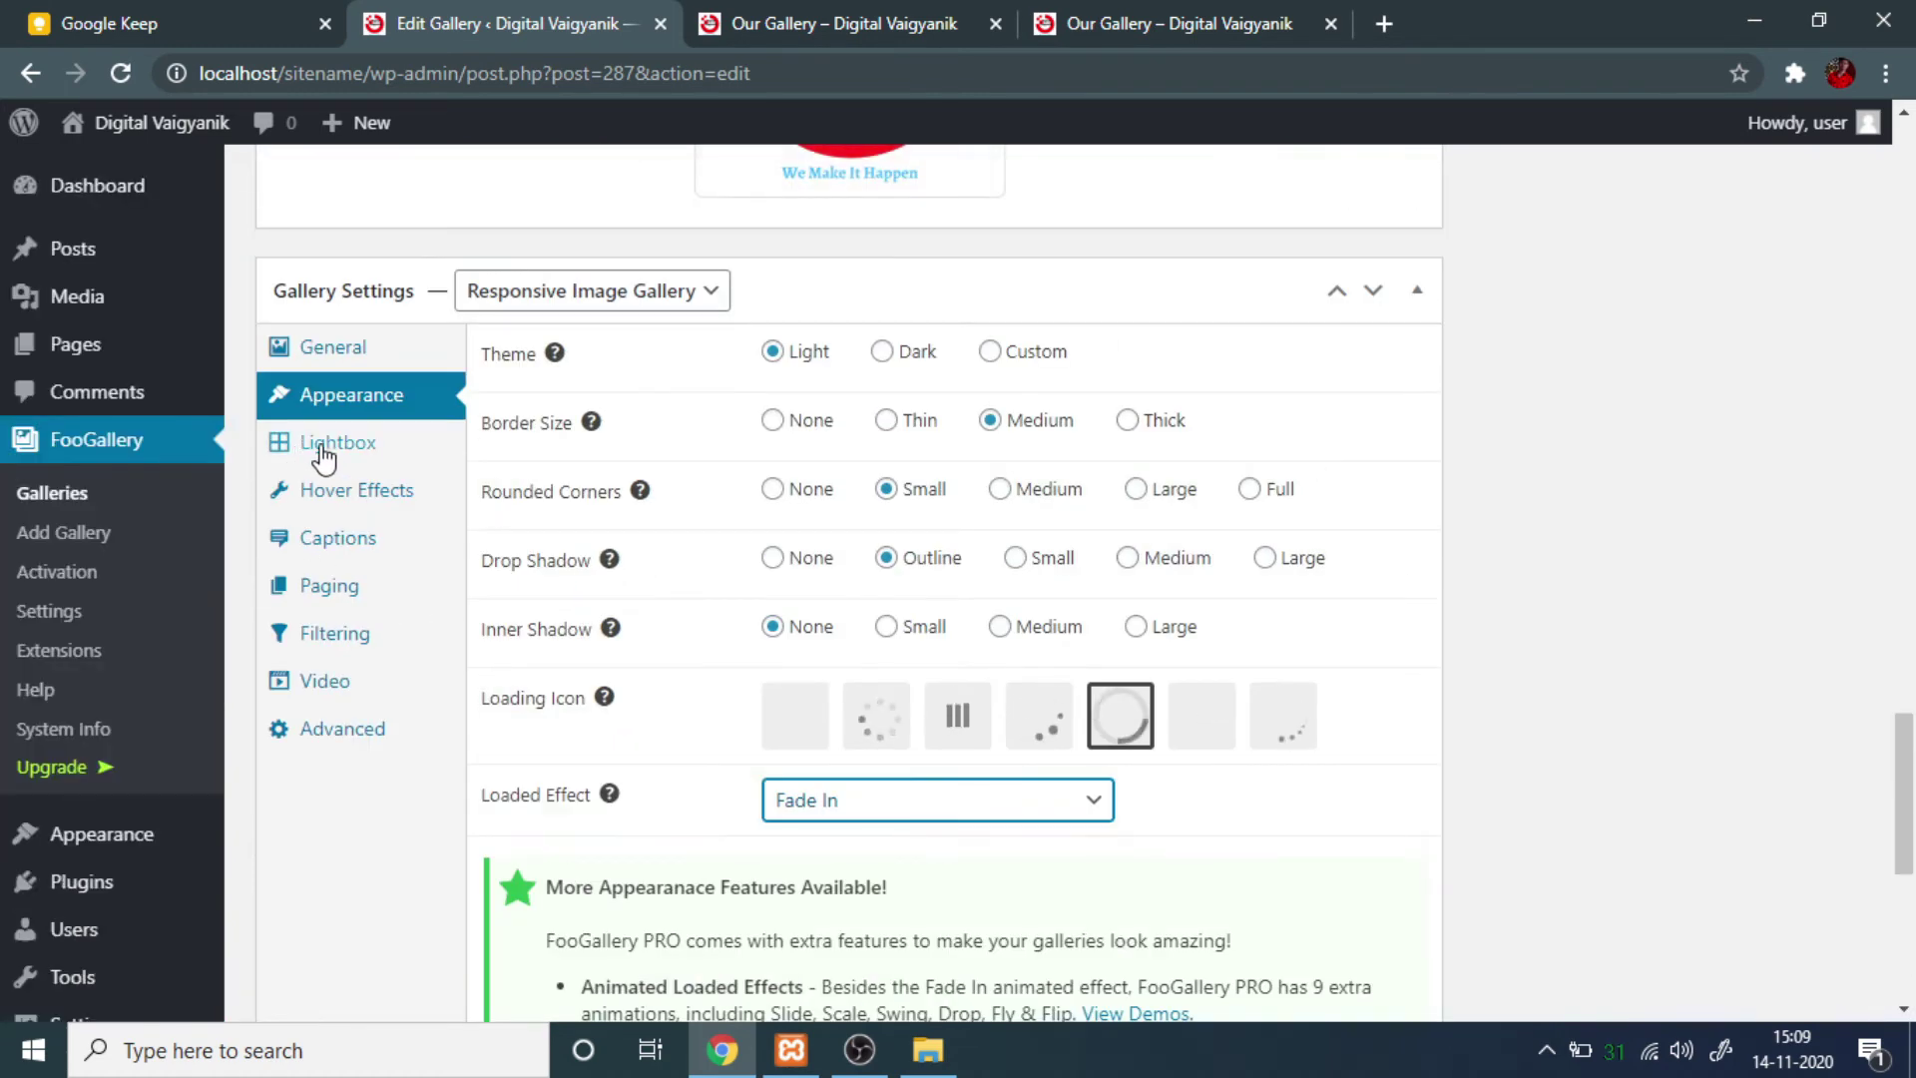
{"action": "left_click", "coordinate": [335, 442]}
{"action": "scroll", "coordinate": [806, 540], "scroll_direction": "down", "scroll_amount": 4}
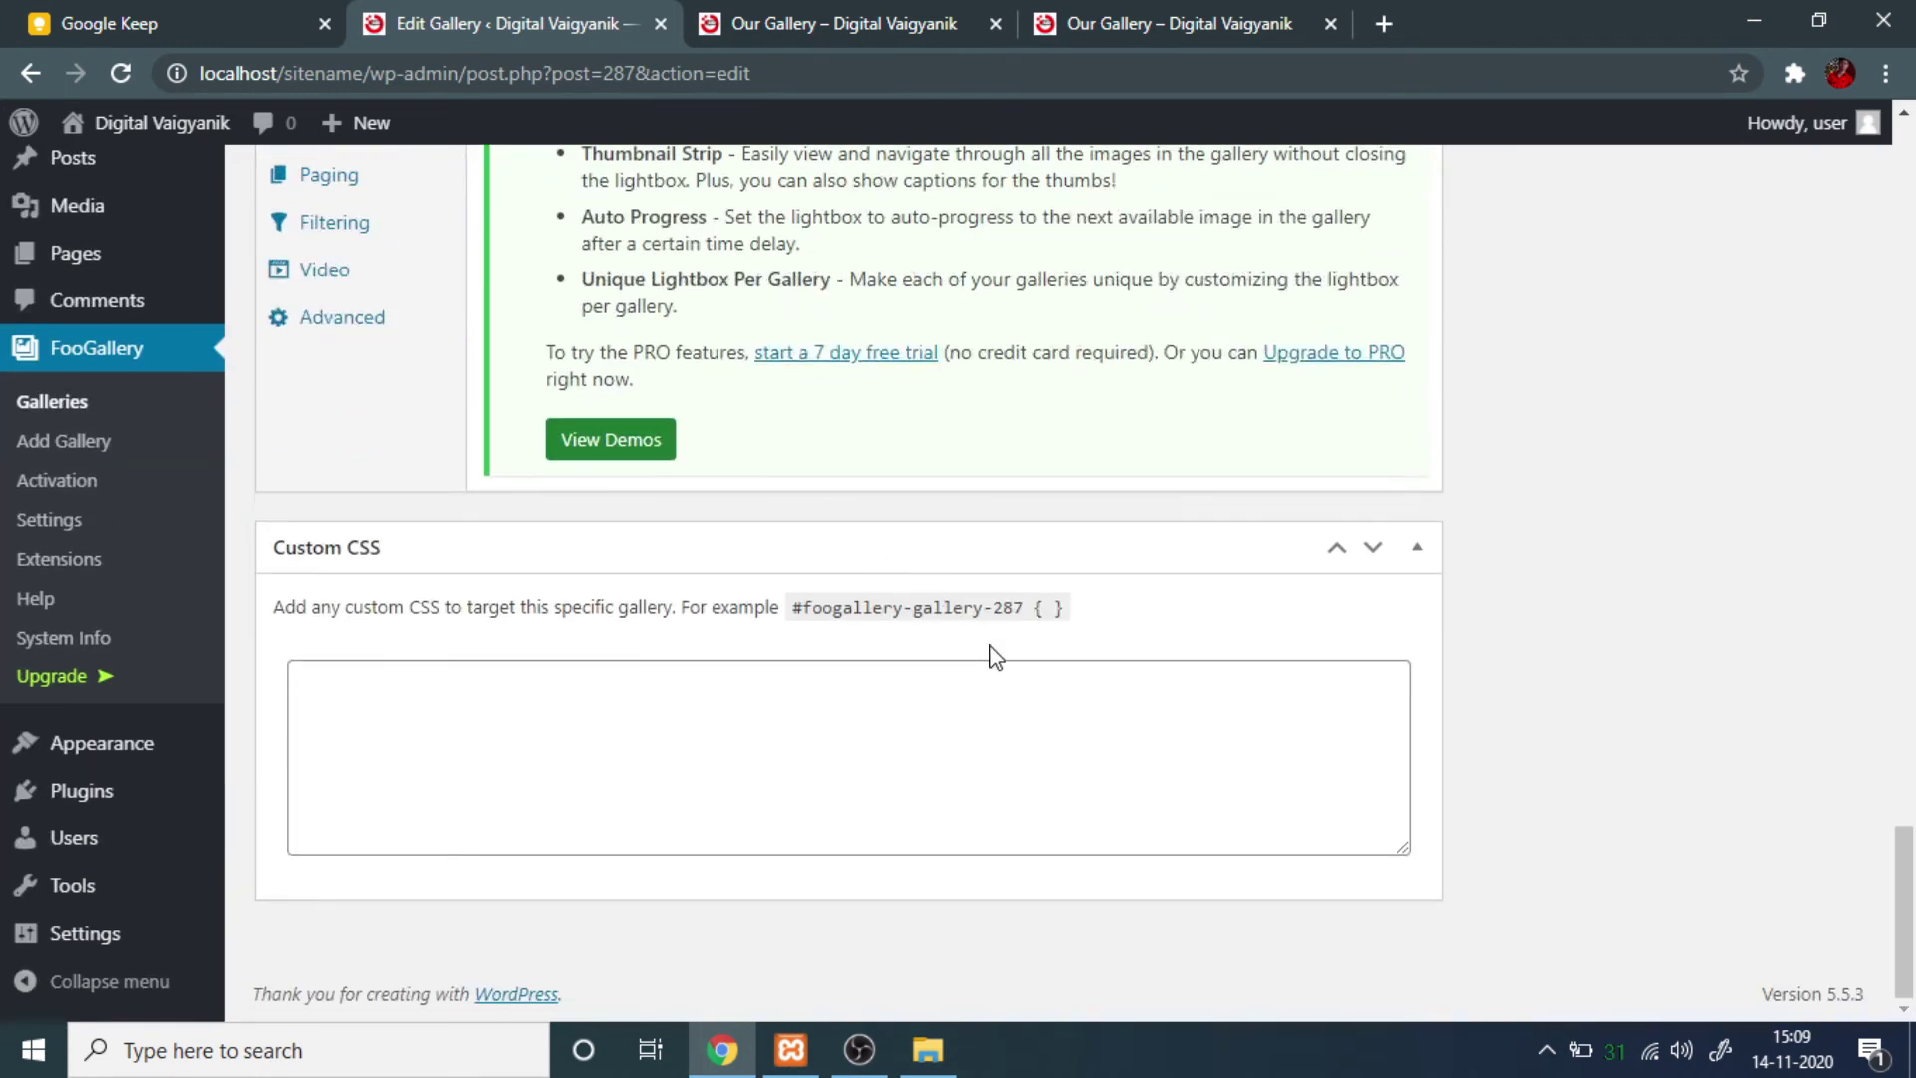
{"action": "scroll", "coordinate": [992, 649], "scroll_direction": "up", "scroll_amount": 7}
{"action": "scroll", "coordinate": [860, 661], "scroll_direction": "down", "scroll_amount": 4}
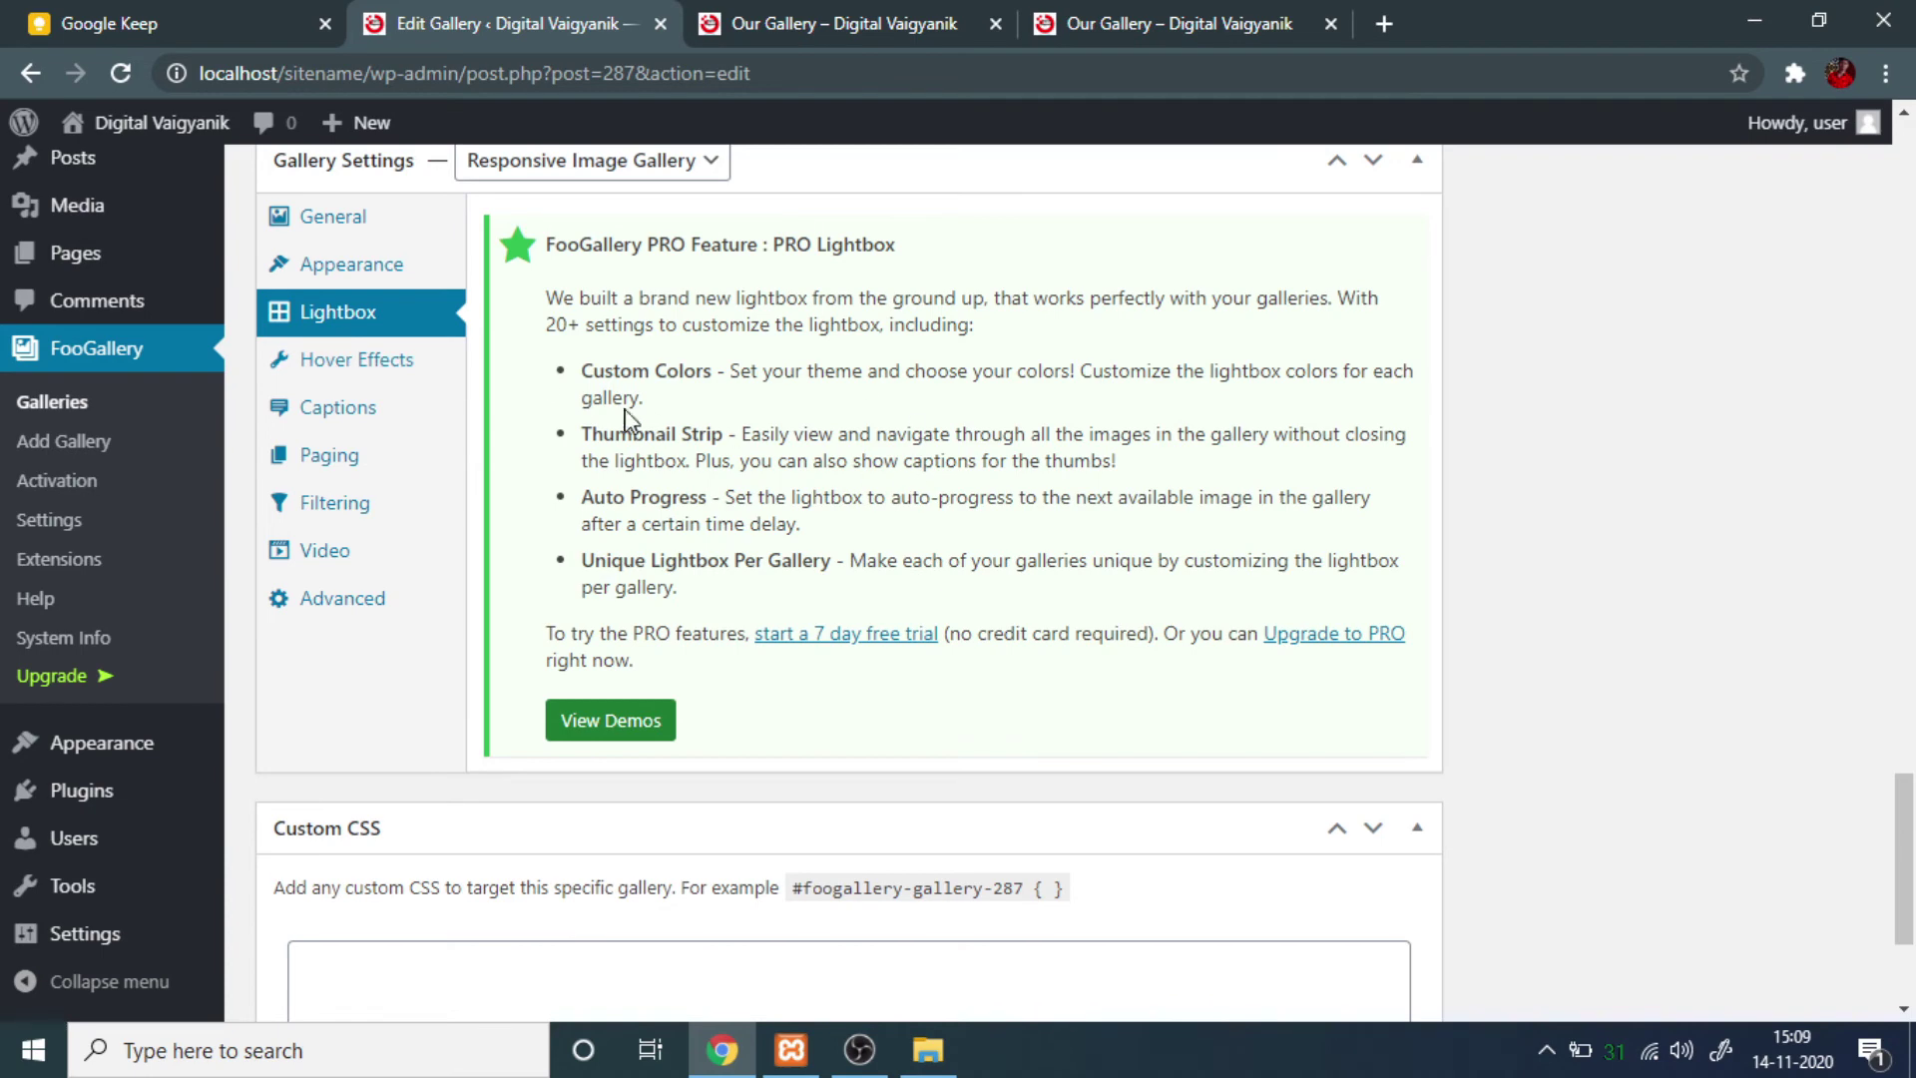
Set the gallery's hover effects to the Normal type with the Colorize color effect and the Eye icon, and compare with the published page.
{"action": "left_click", "coordinate": [352, 366]}
{"action": "scroll", "coordinate": [1069, 440], "scroll_direction": "up", "scroll_amount": 2}
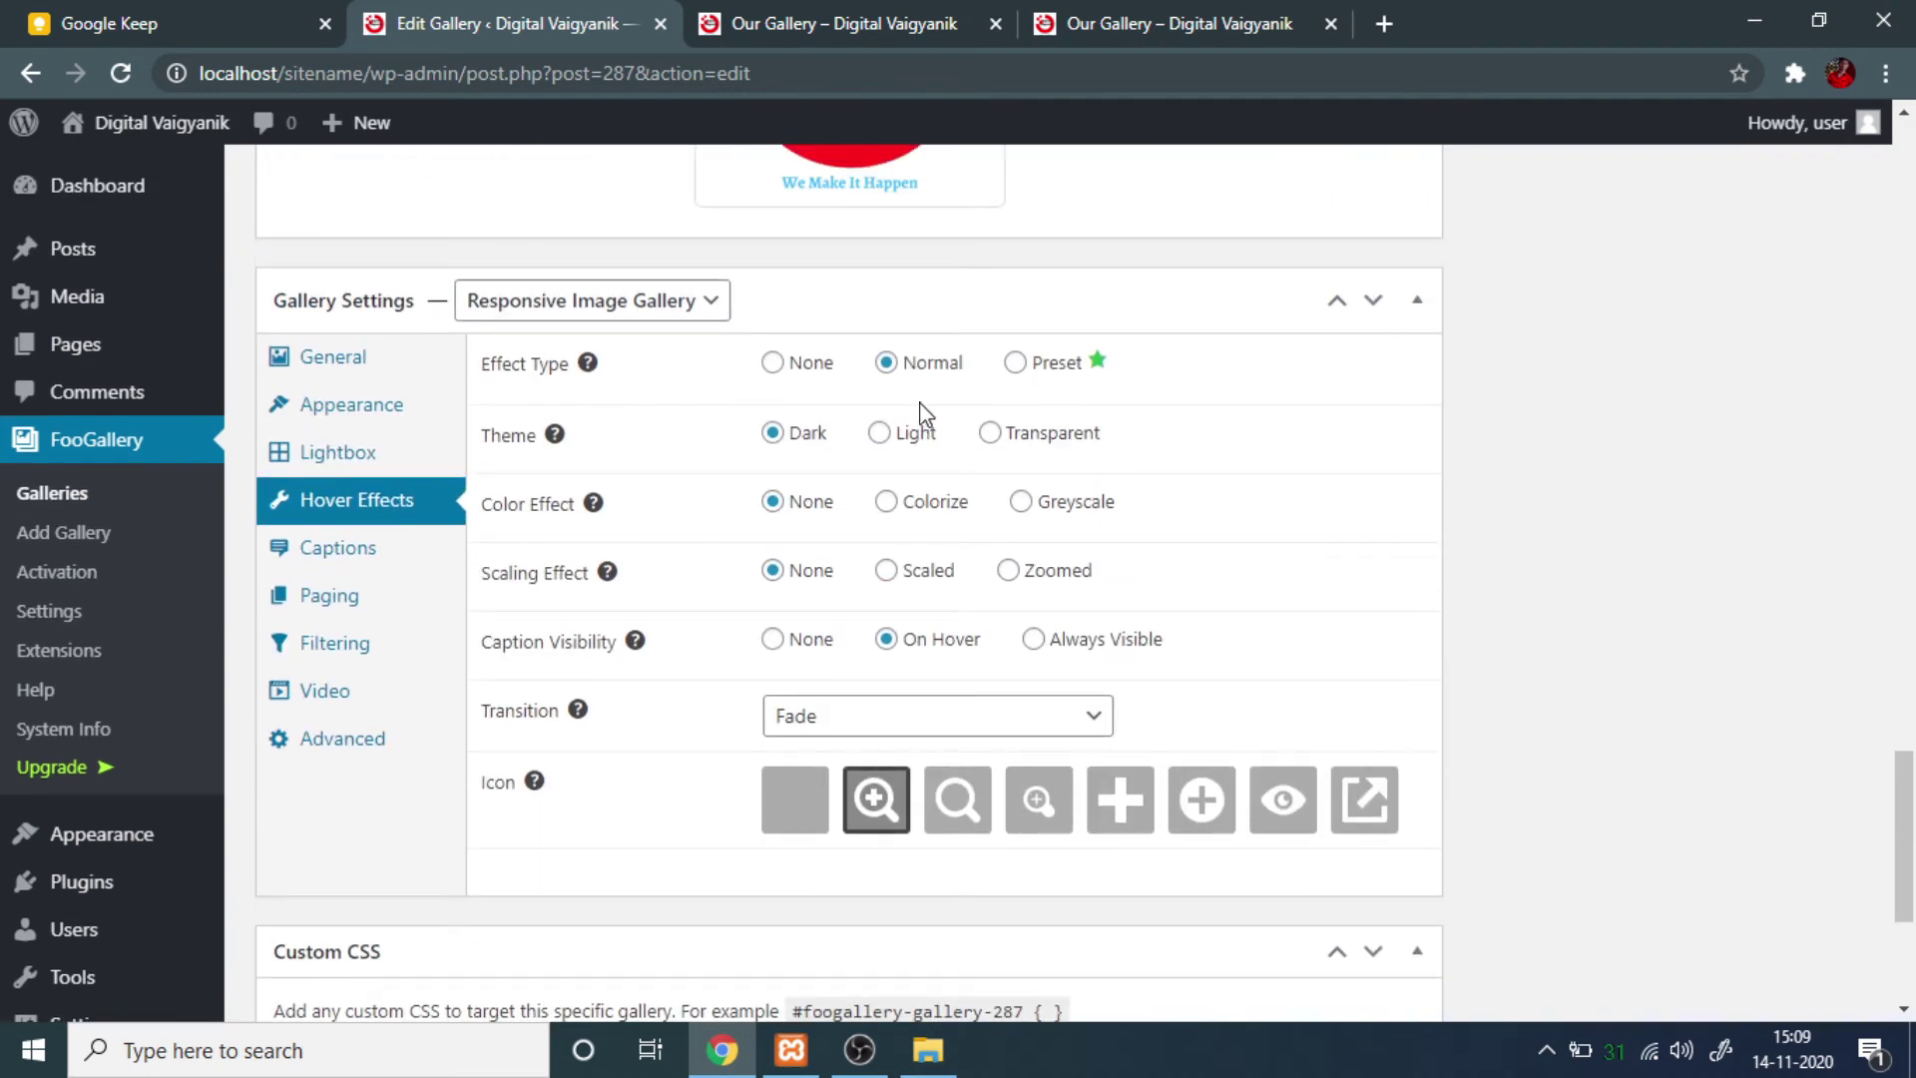
{"action": "left_click", "coordinate": [1015, 365]}
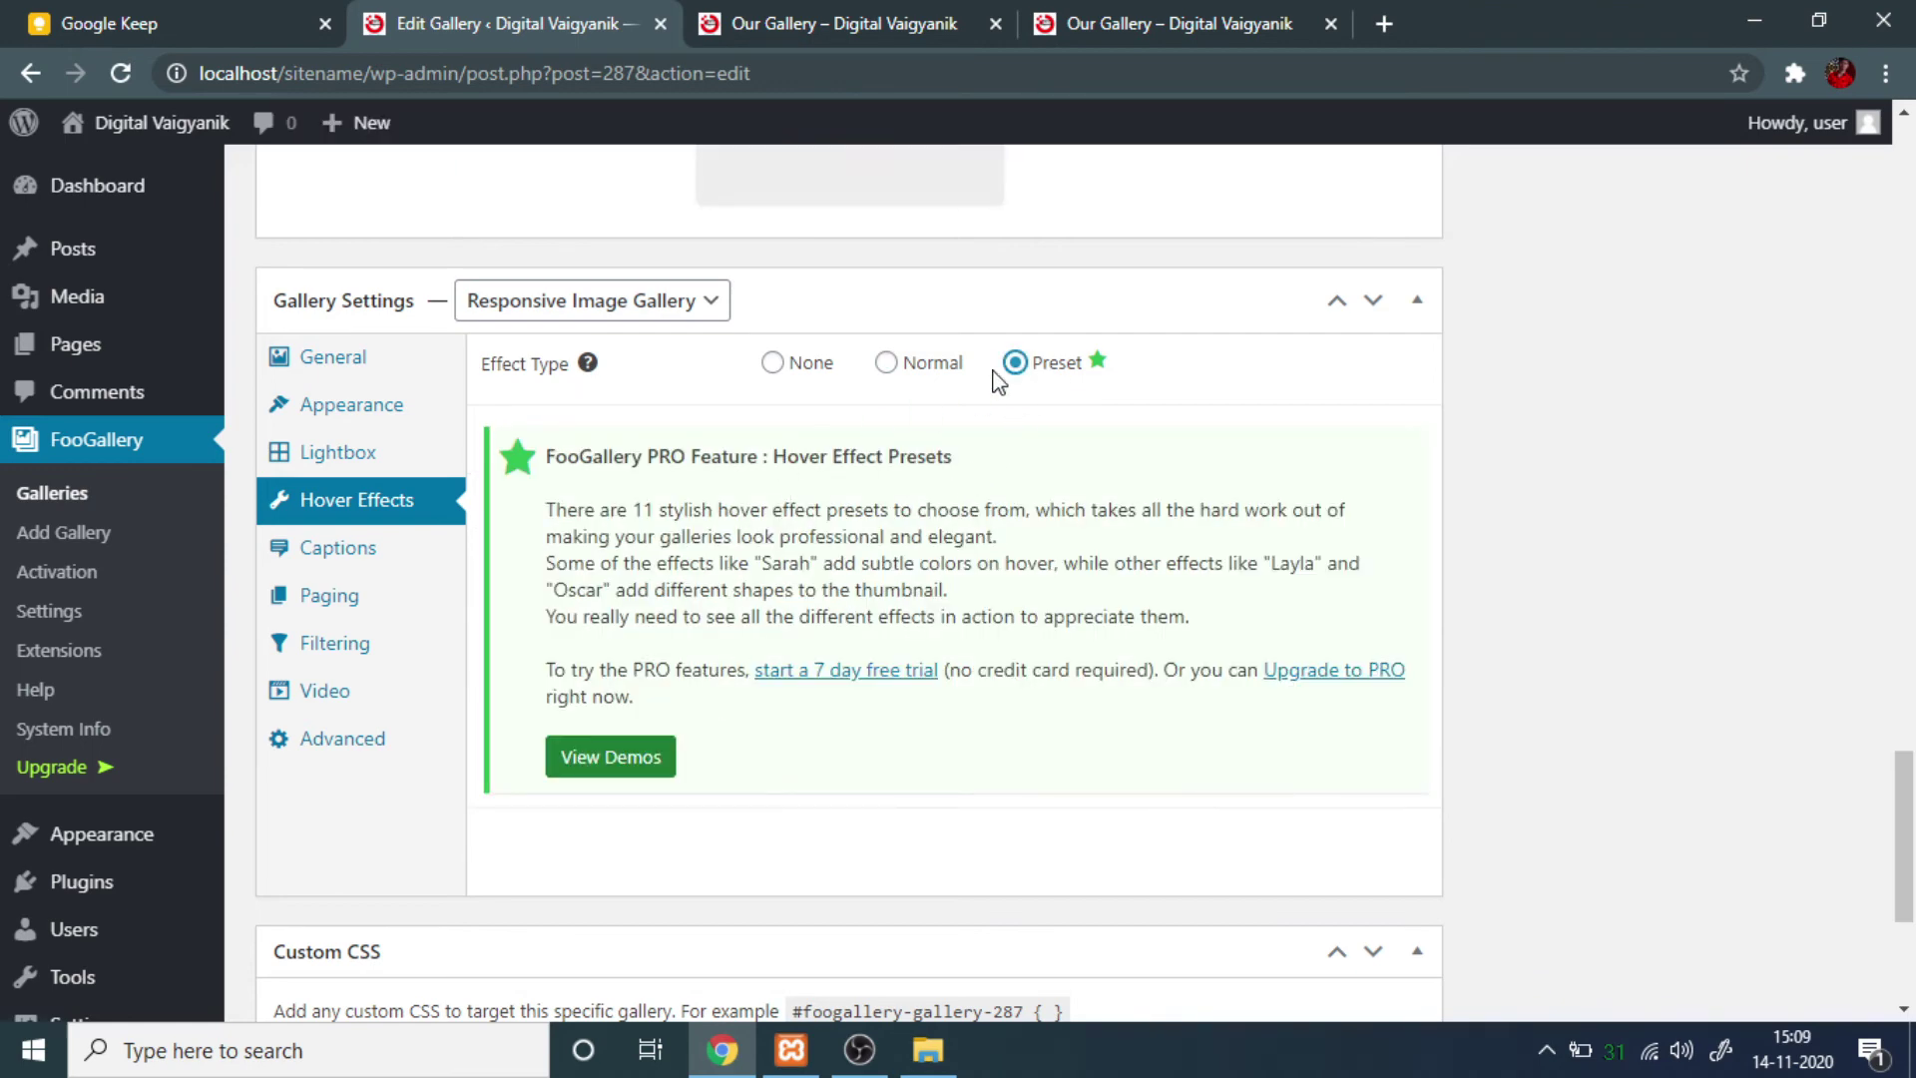
{"action": "left_click", "coordinate": [886, 363]}
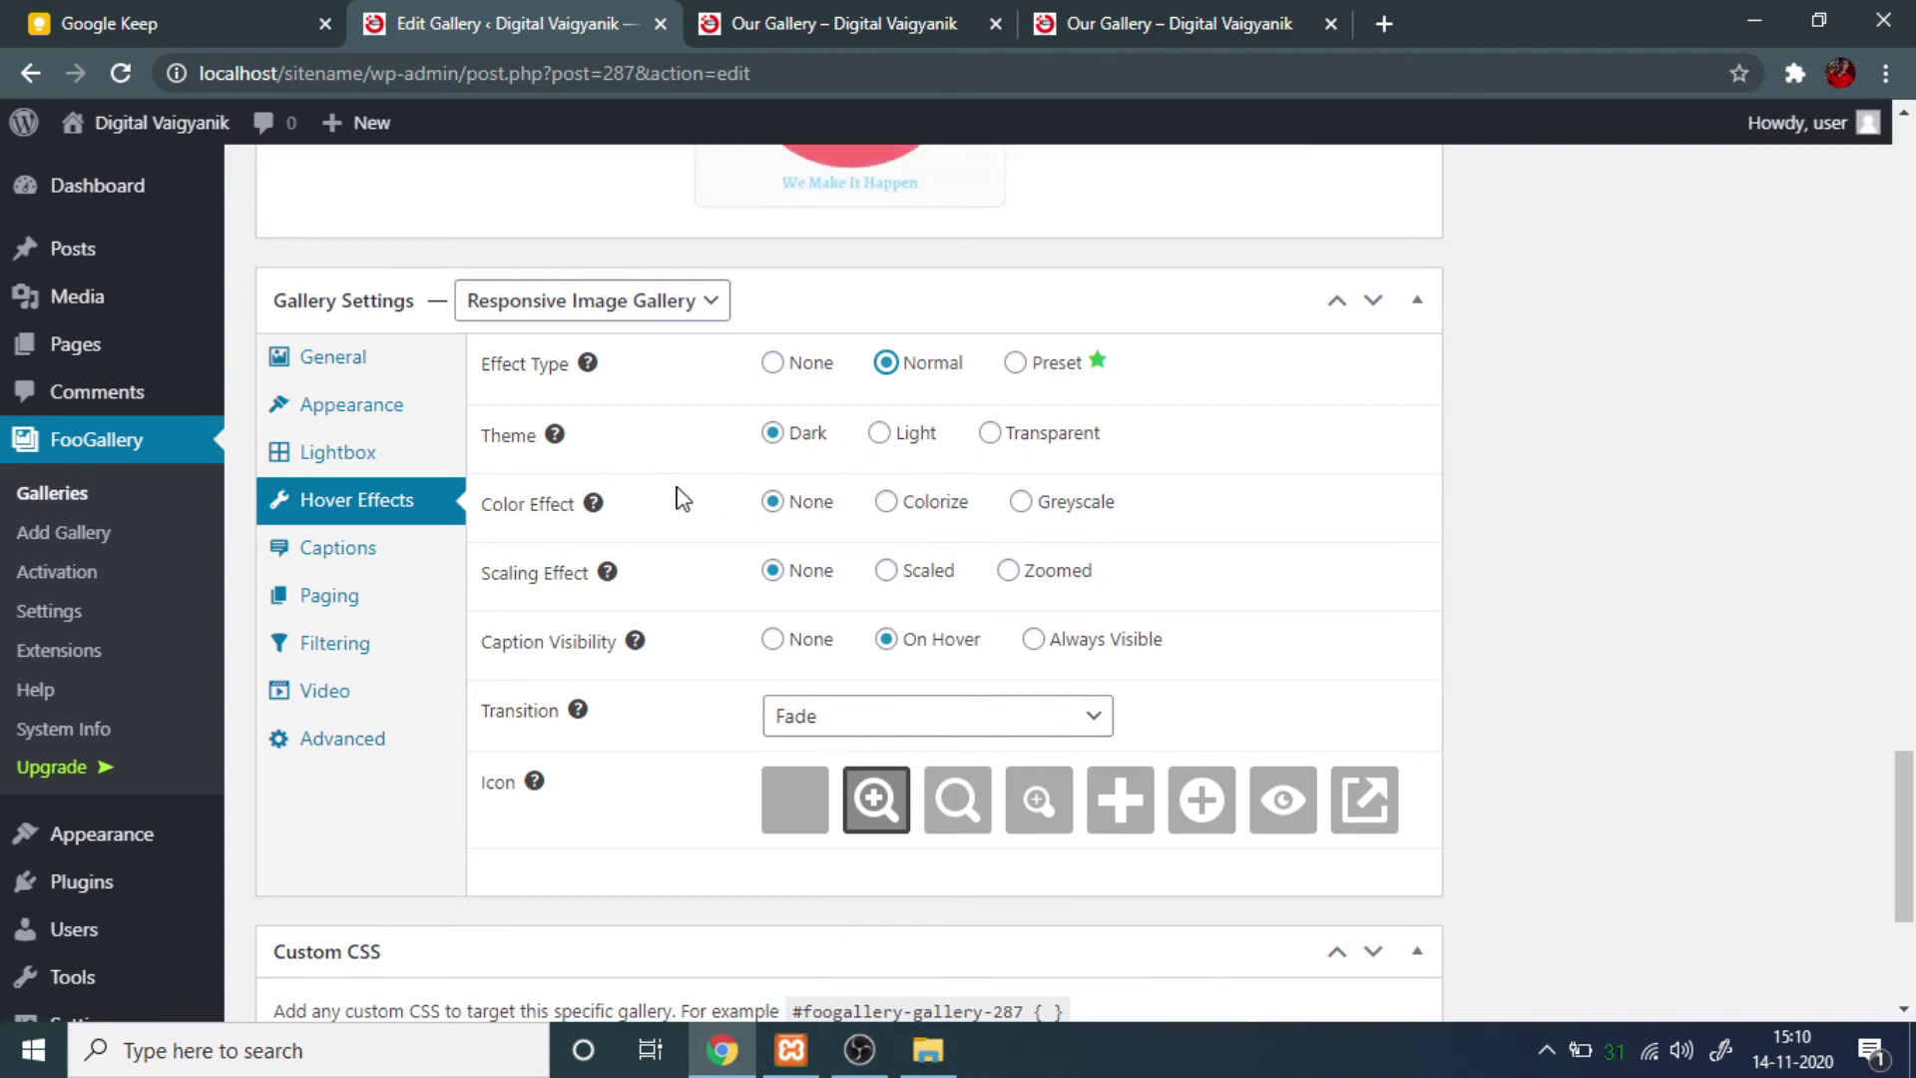
{"action": "left_click", "coordinate": [887, 502]}
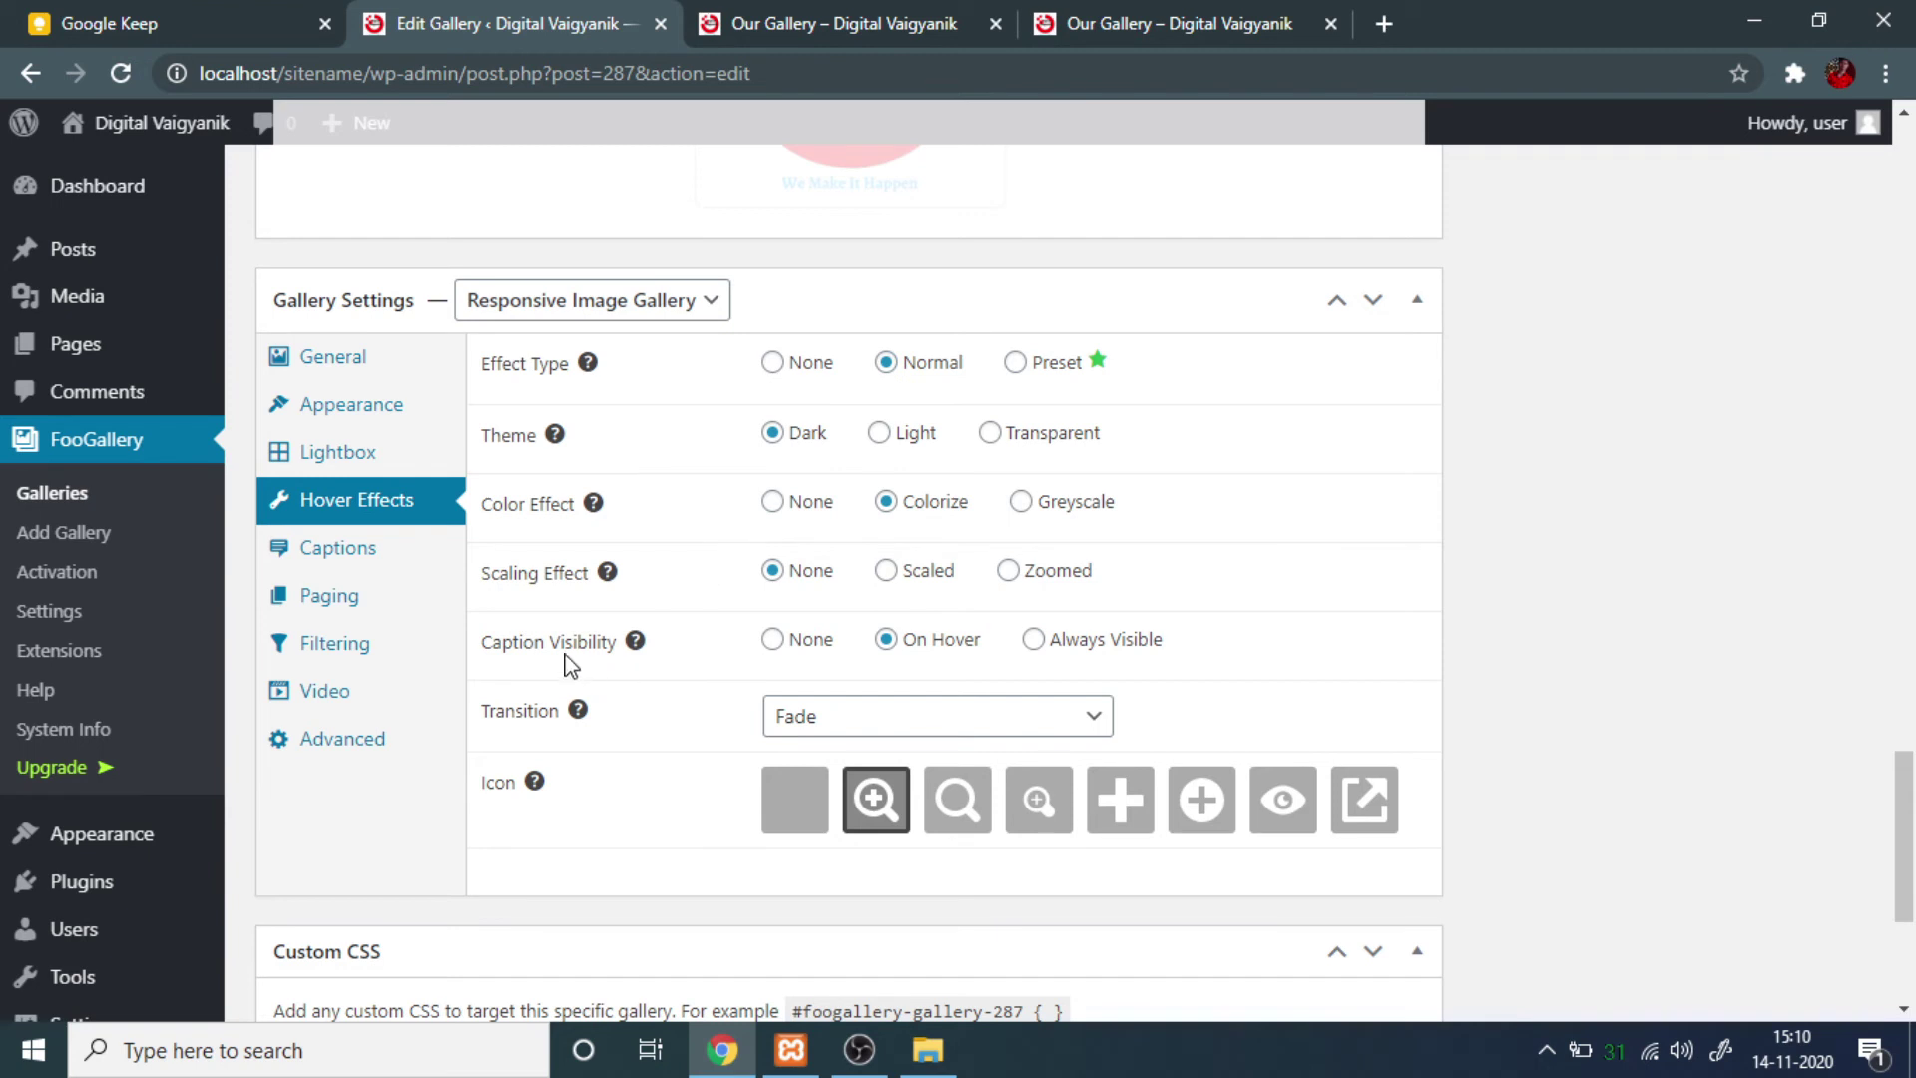
{"action": "scroll", "coordinate": [1014, 655], "scroll_direction": "down", "scroll_amount": 2}
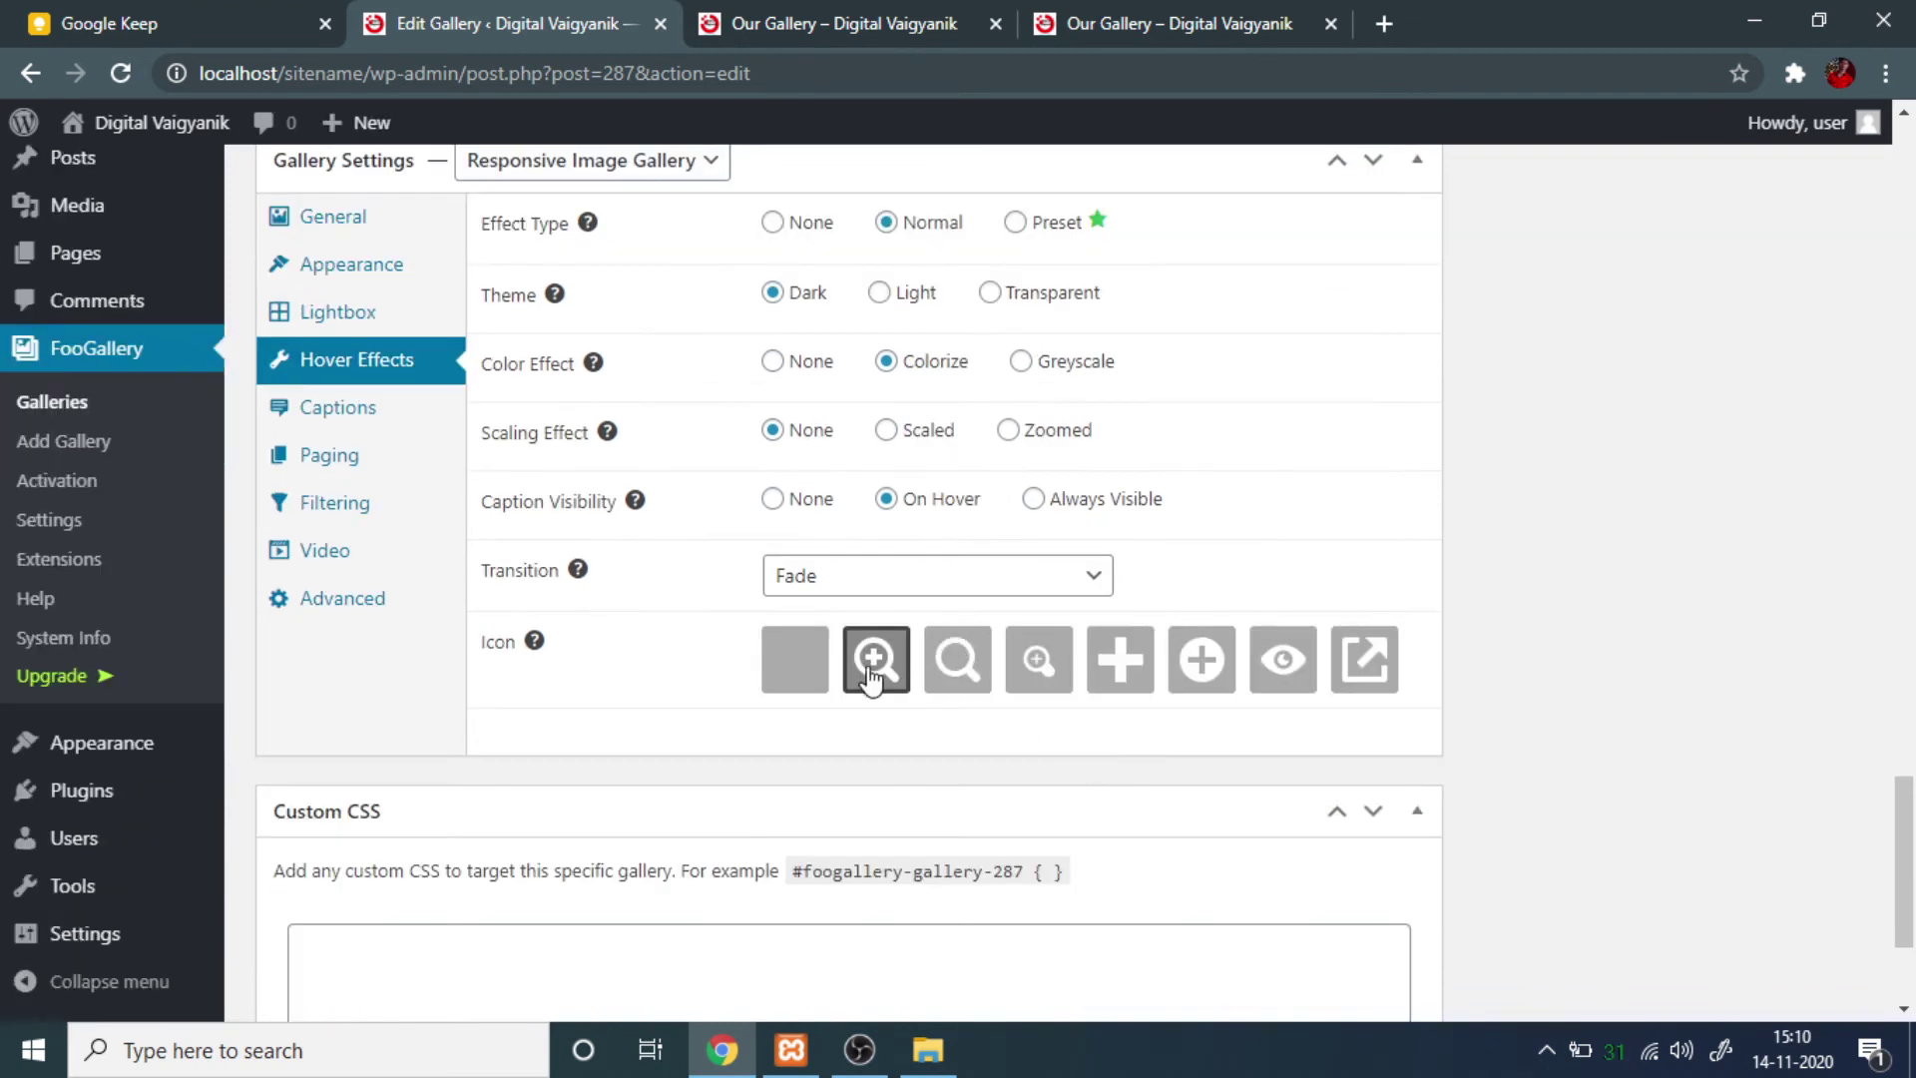
{"action": "left_click", "coordinate": [1284, 661]}
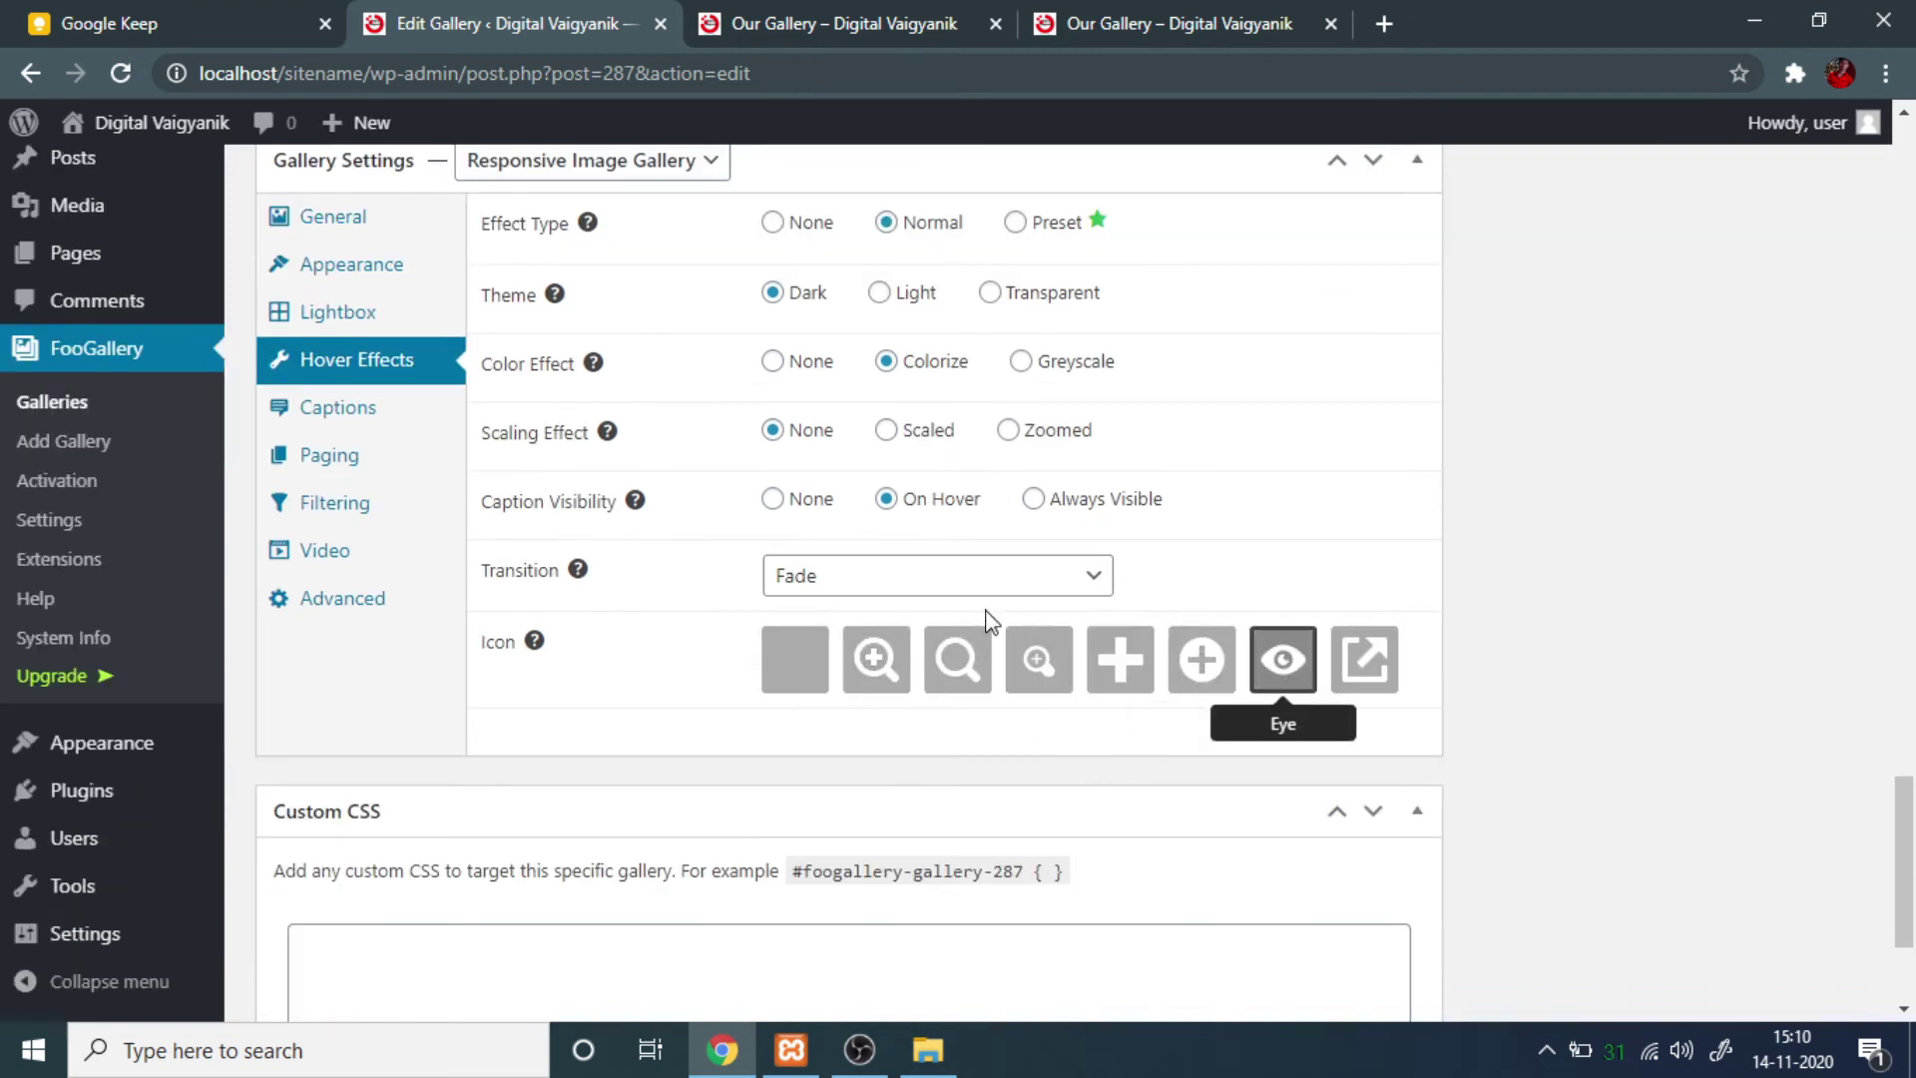
{"action": "left_click", "coordinate": [836, 20]}
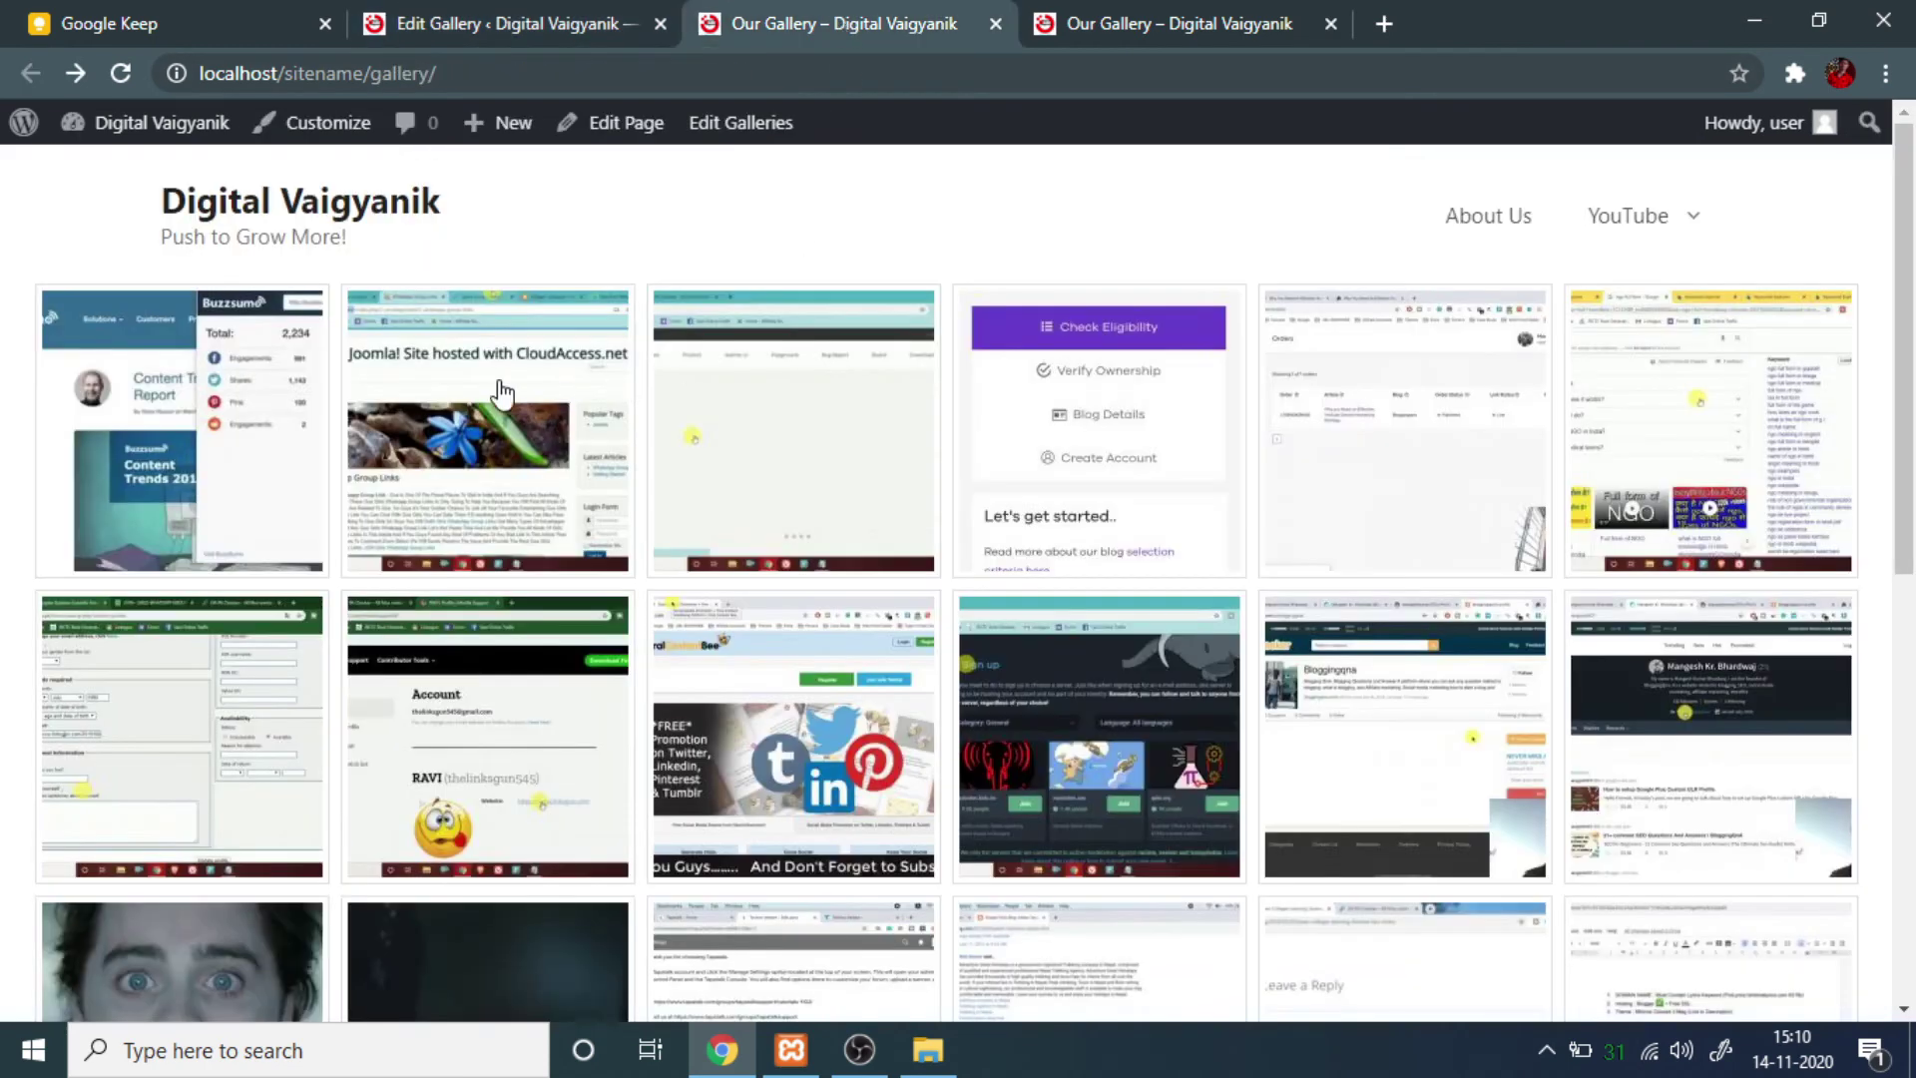
{"action": "key", "text": "ctrl+shift+Tab"}
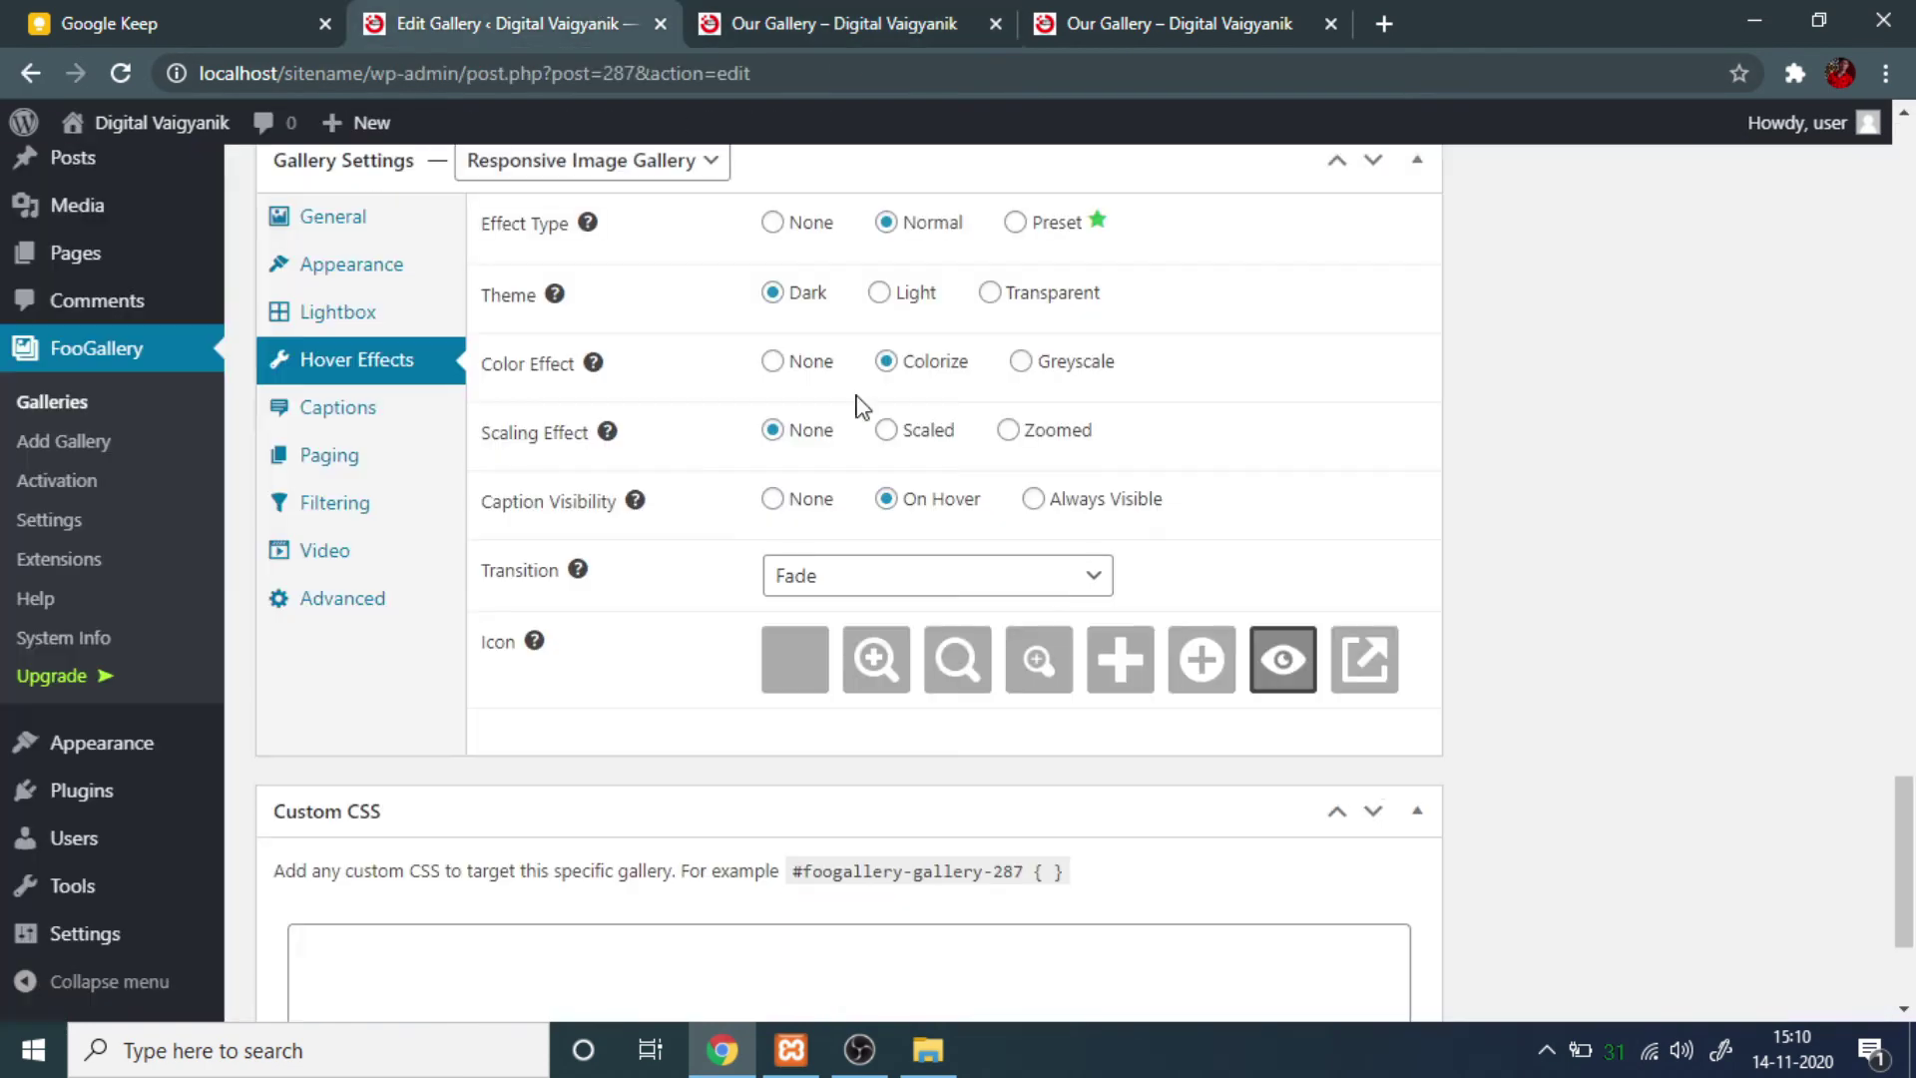
Compare the gallery's caption settings with the published gallery page and set the caption Title to None.
{"action": "left_click", "coordinate": [284, 409]}
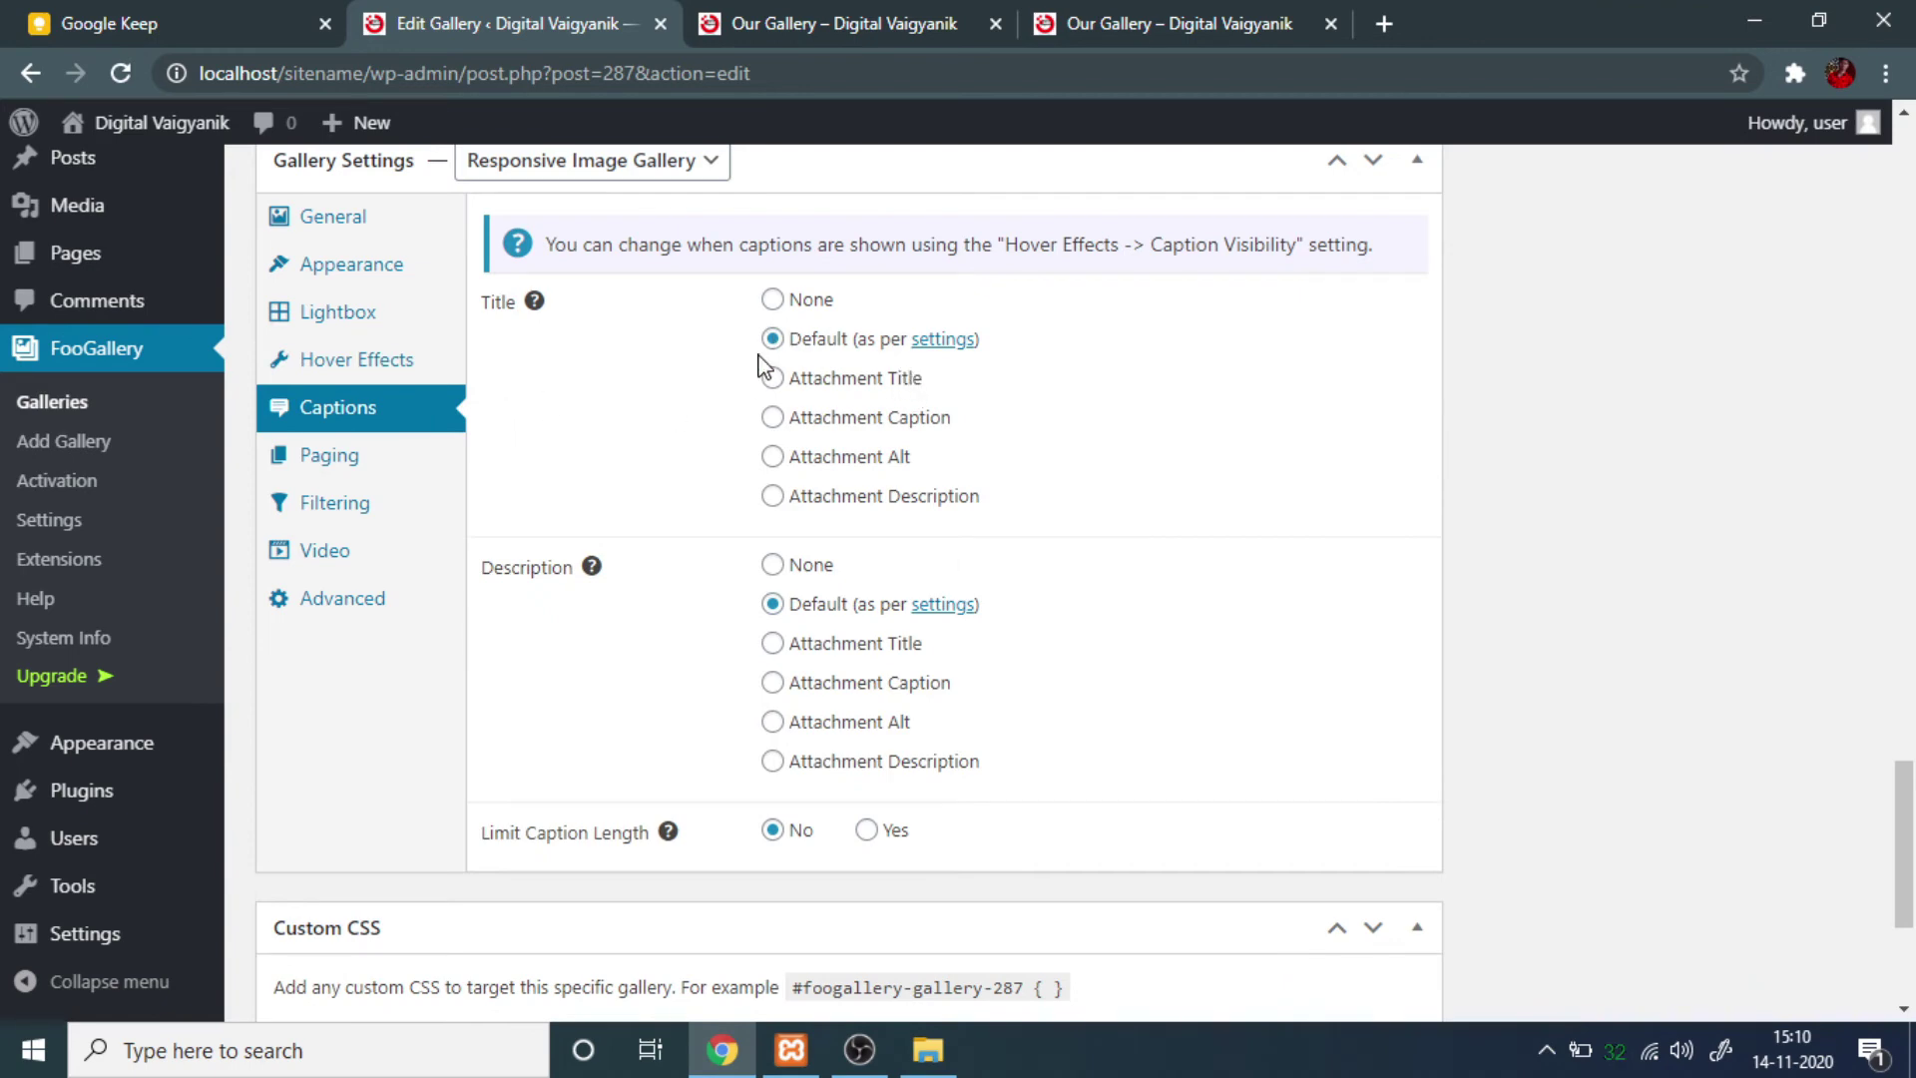
{"action": "left_click", "coordinate": [771, 29]}
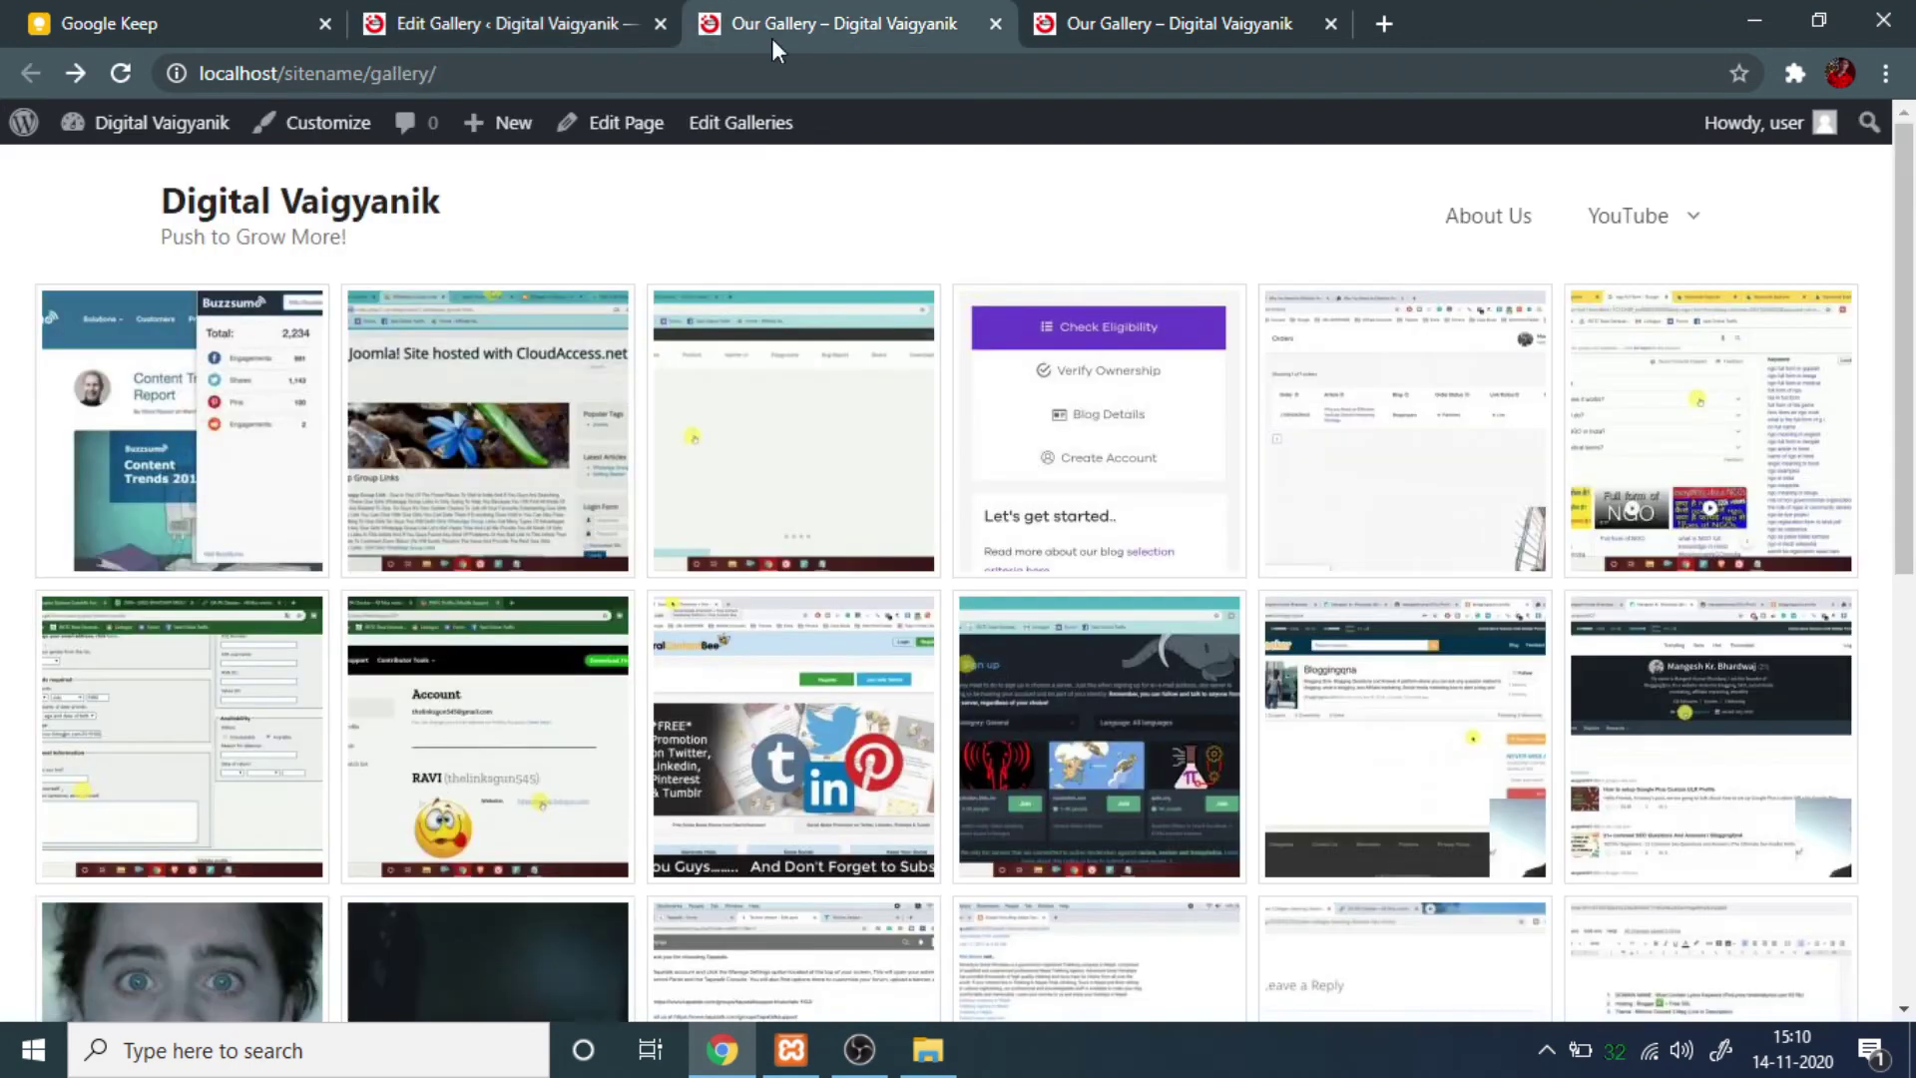
{"action": "left_click", "coordinate": [452, 16]}
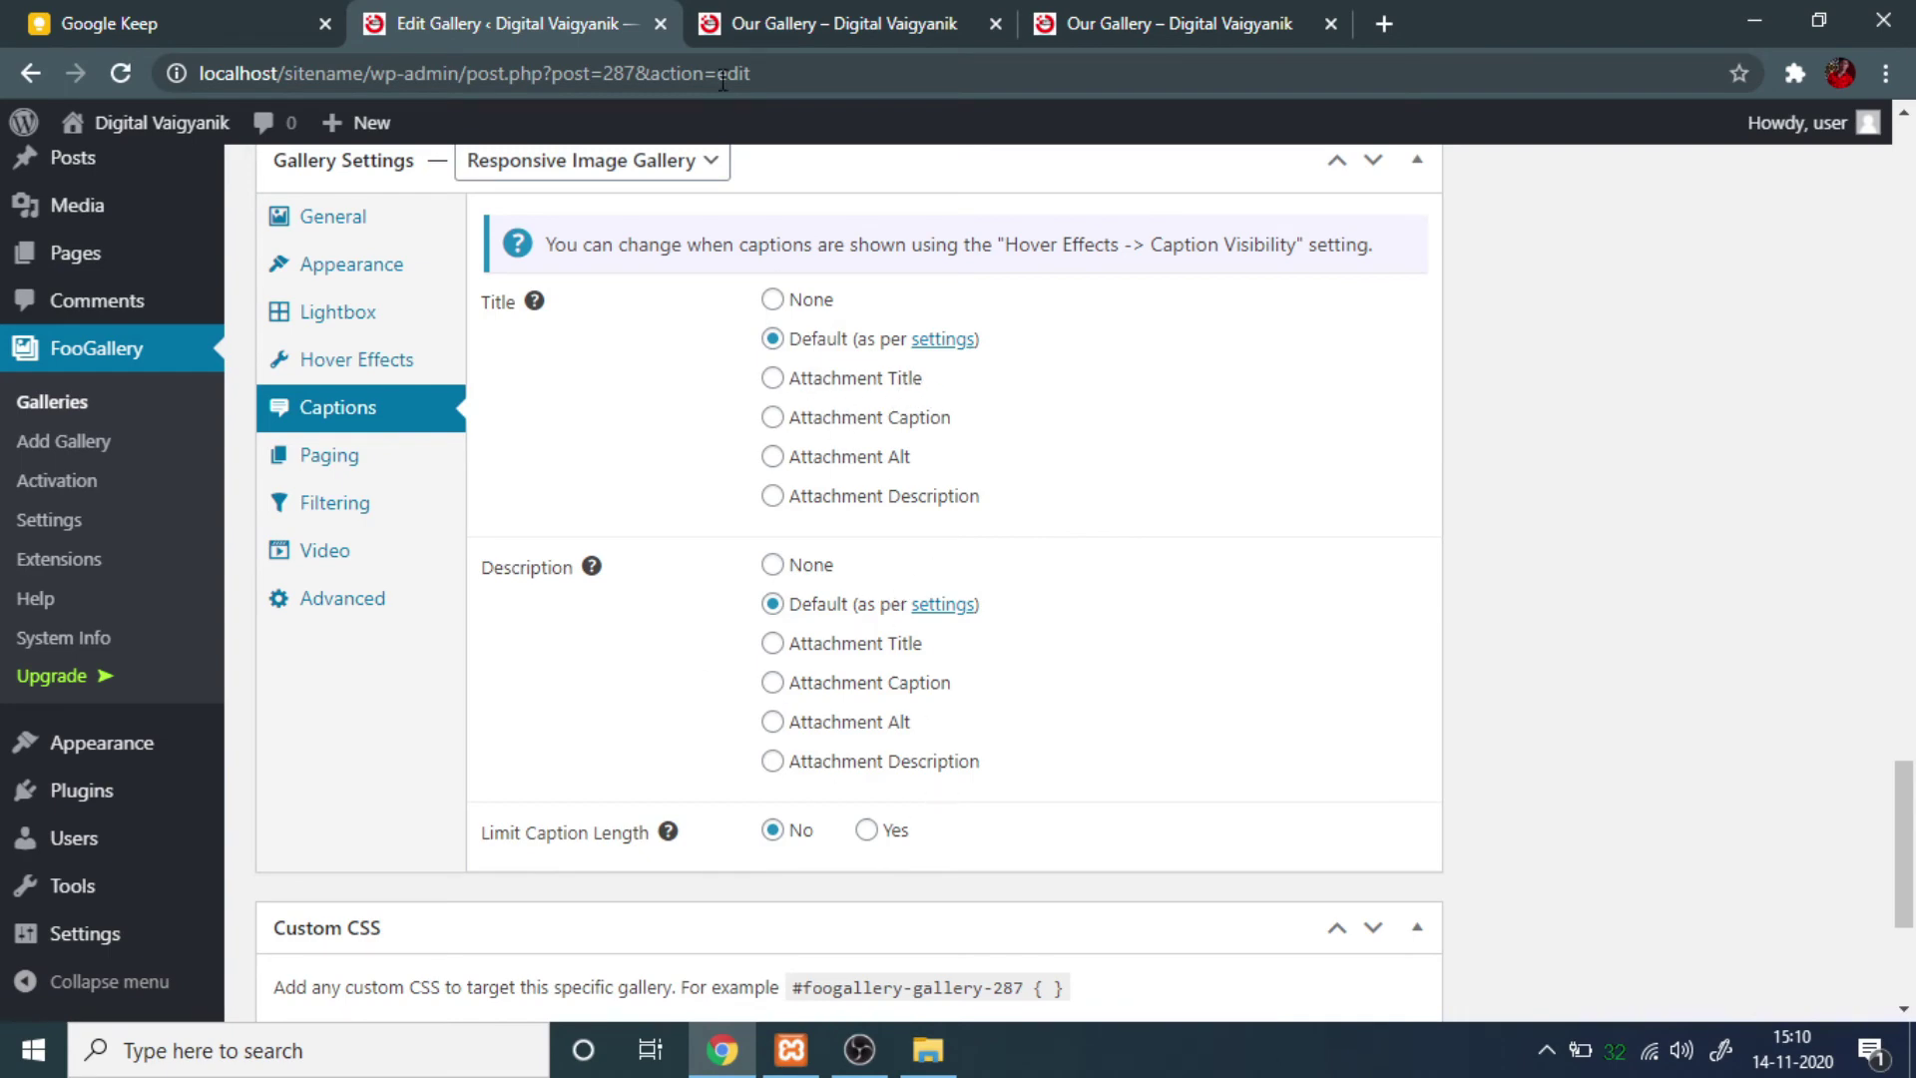
{"action": "left_click", "coordinate": [758, 23]}
{"action": "left_click", "coordinate": [522, 17]}
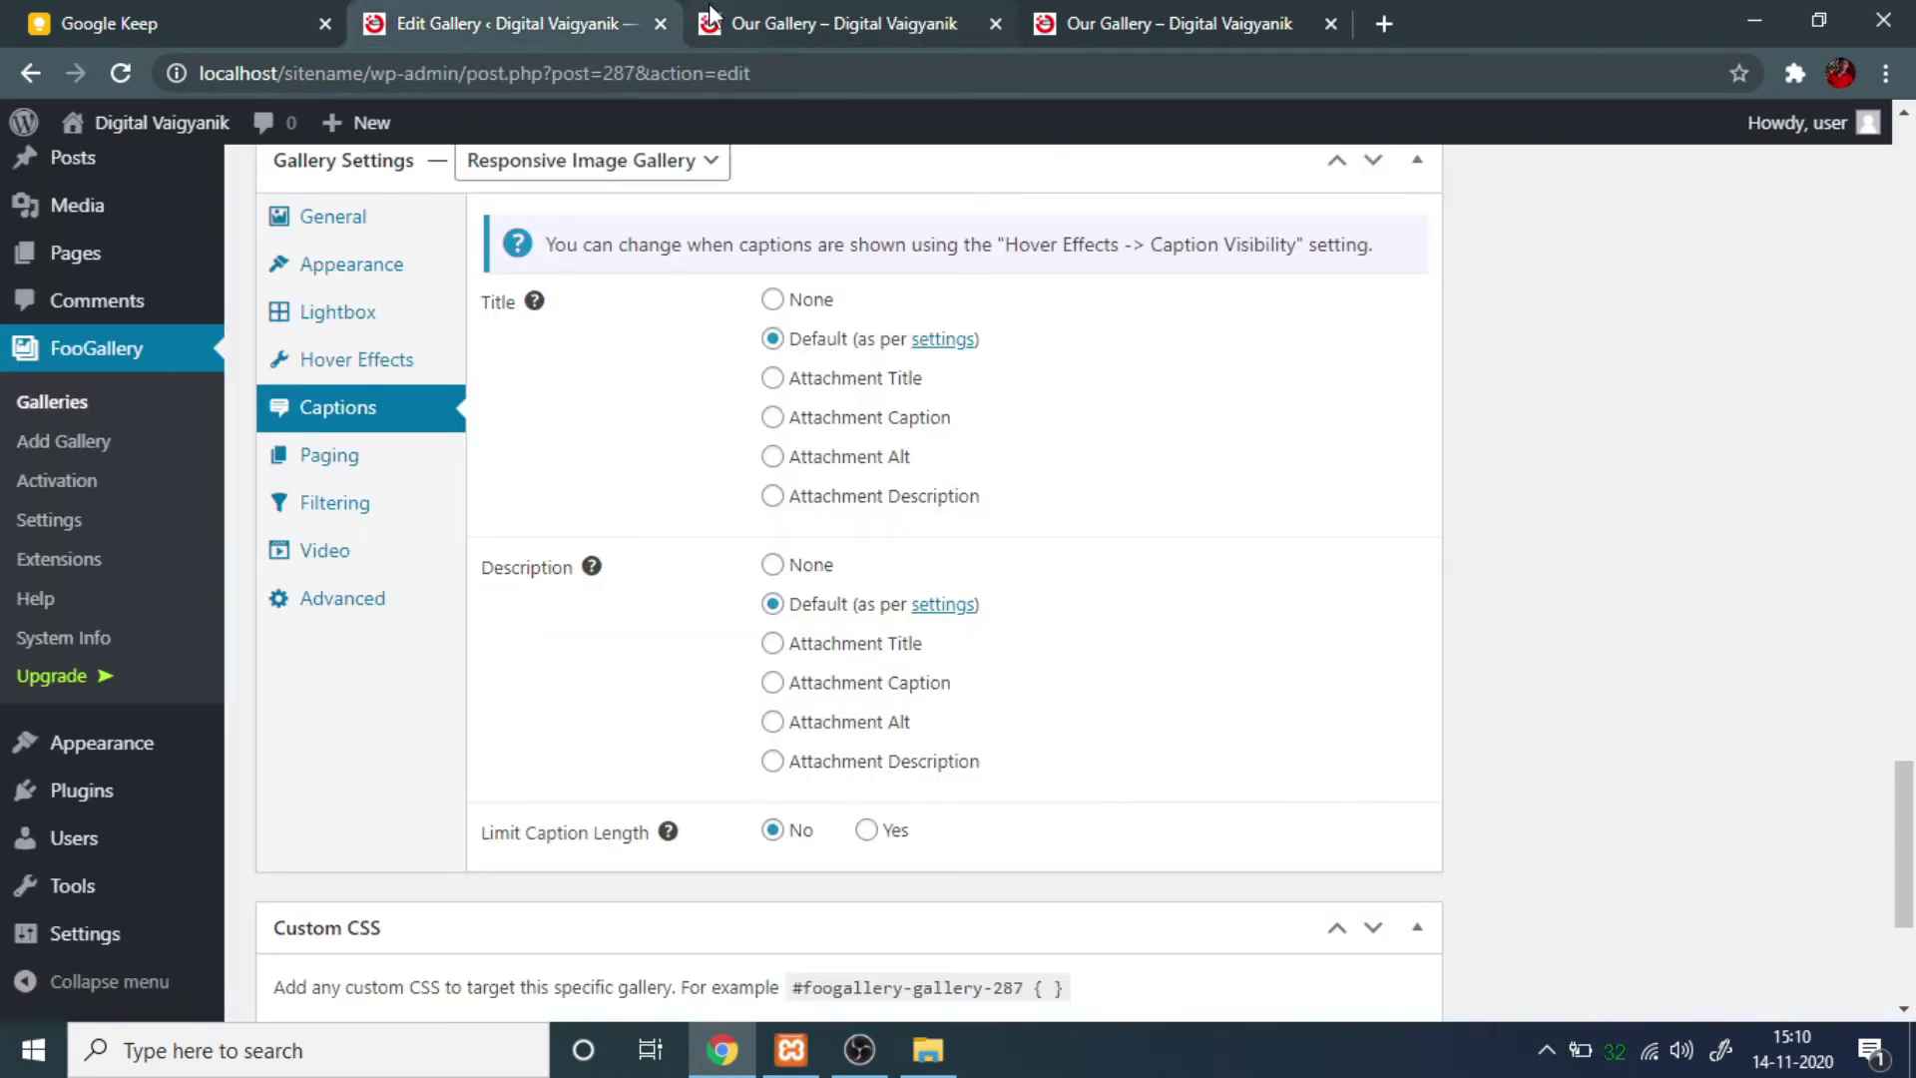
{"action": "left_click", "coordinate": [739, 22]}
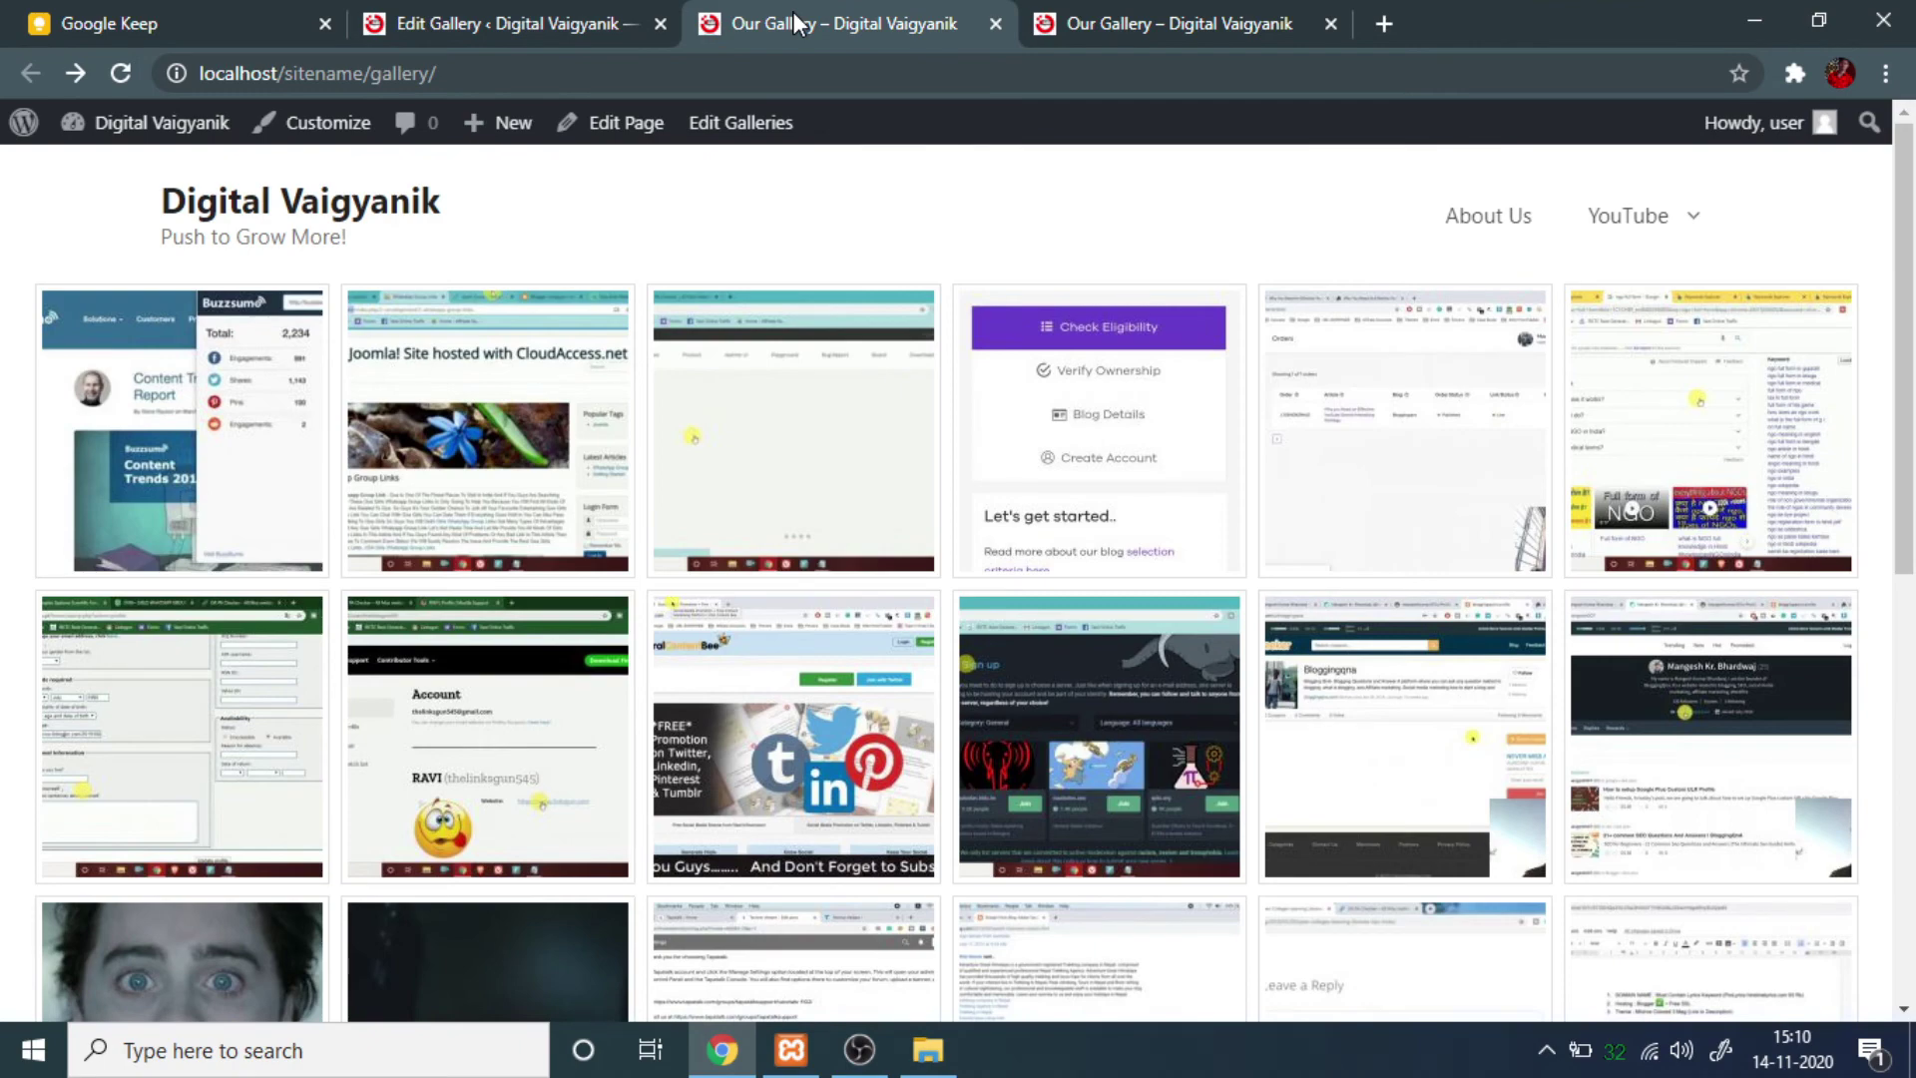
{"action": "left_click", "coordinate": [479, 20]}
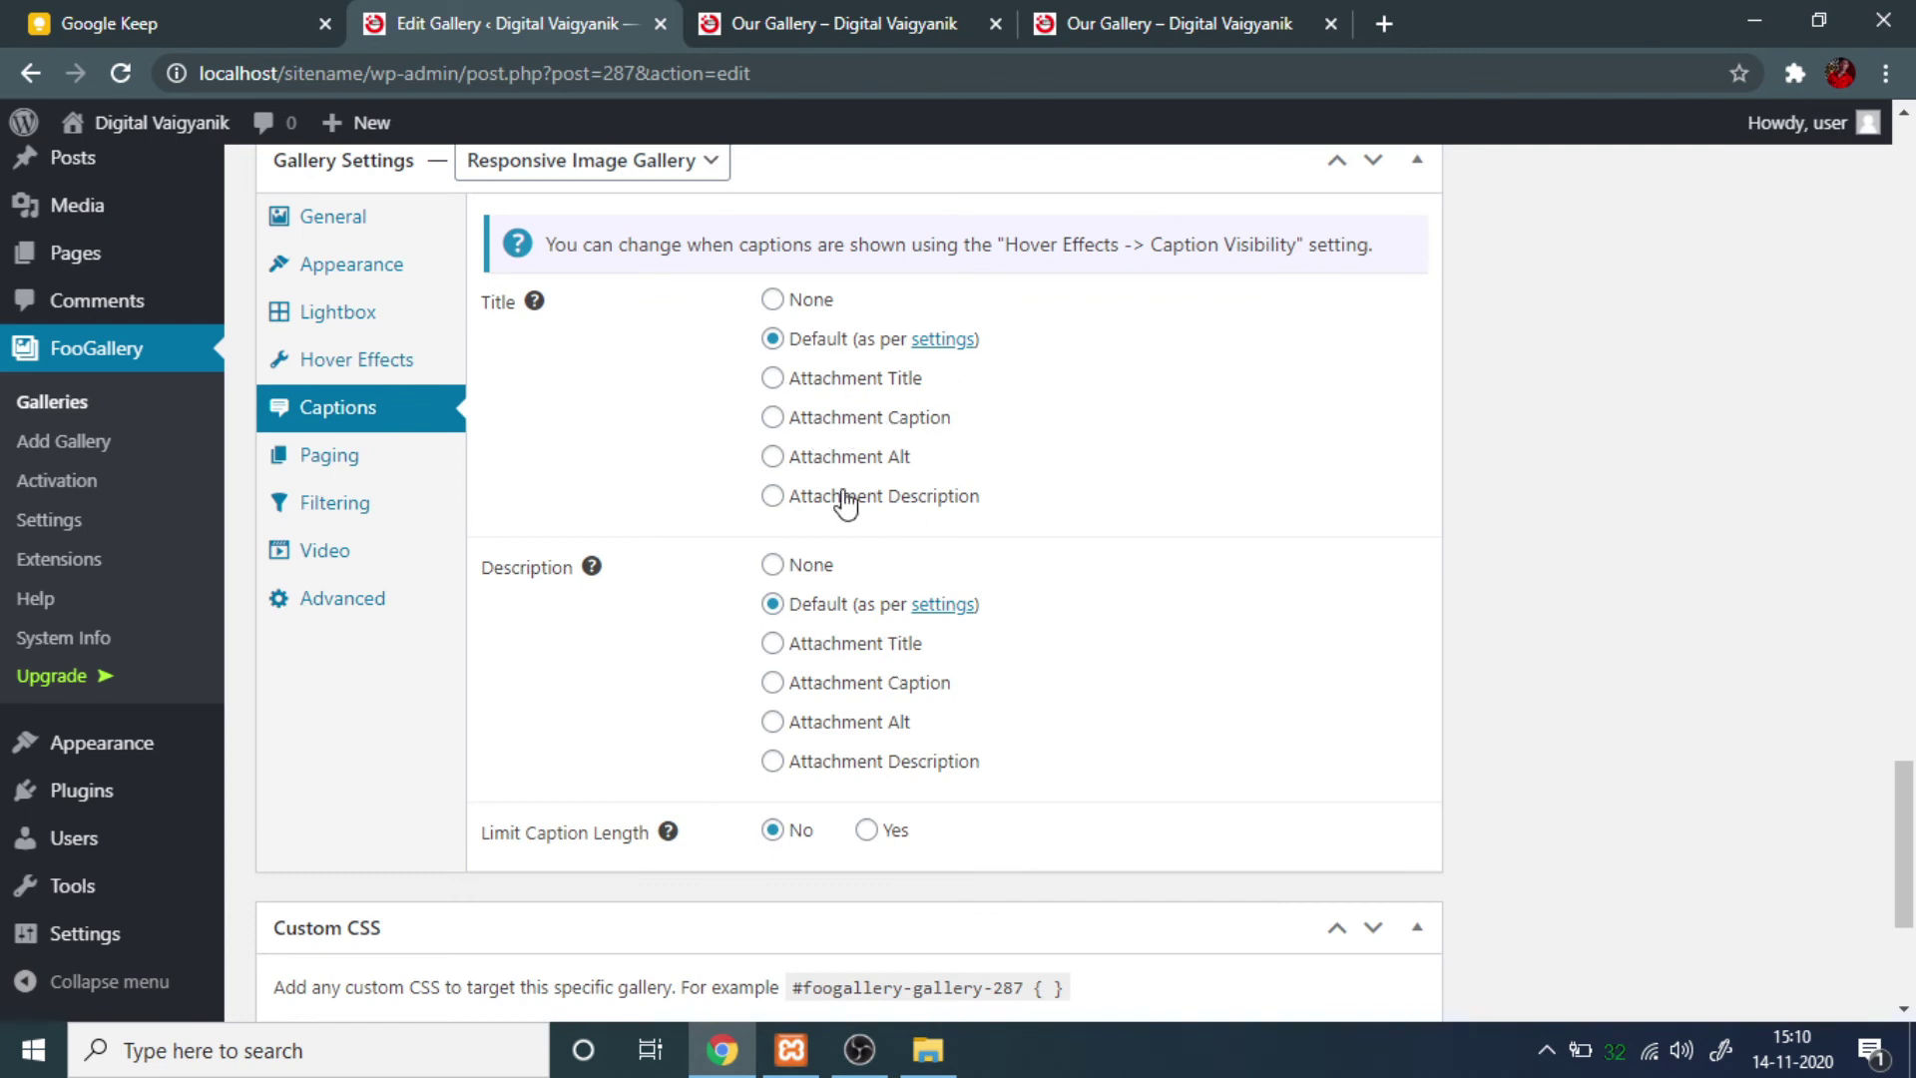
{"action": "left_click", "coordinate": [833, 419]}
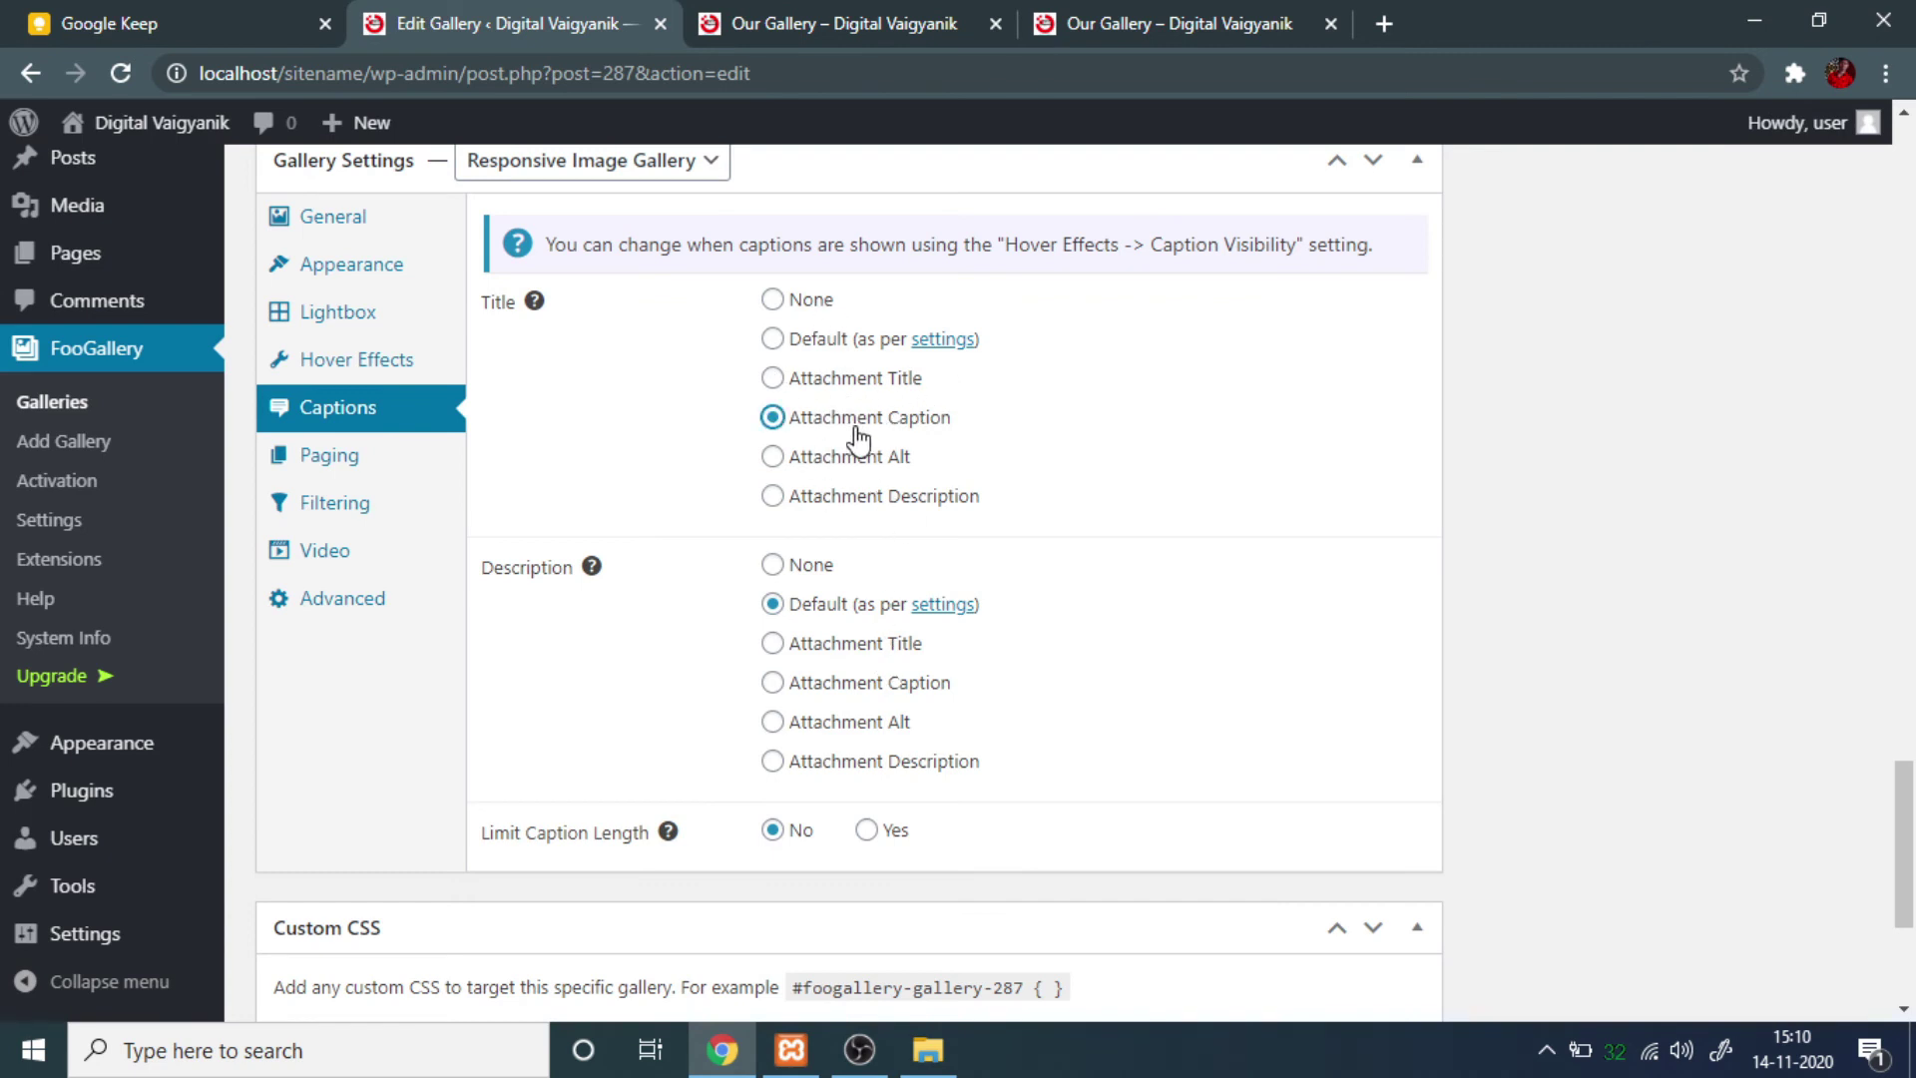
{"action": "left_click", "coordinate": [775, 299]}
Examine the thumbnails in the gallery preview to check the chosen hover effect and colors.
{"action": "scroll", "coordinate": [642, 535], "scroll_direction": "up", "scroll_amount": 15}
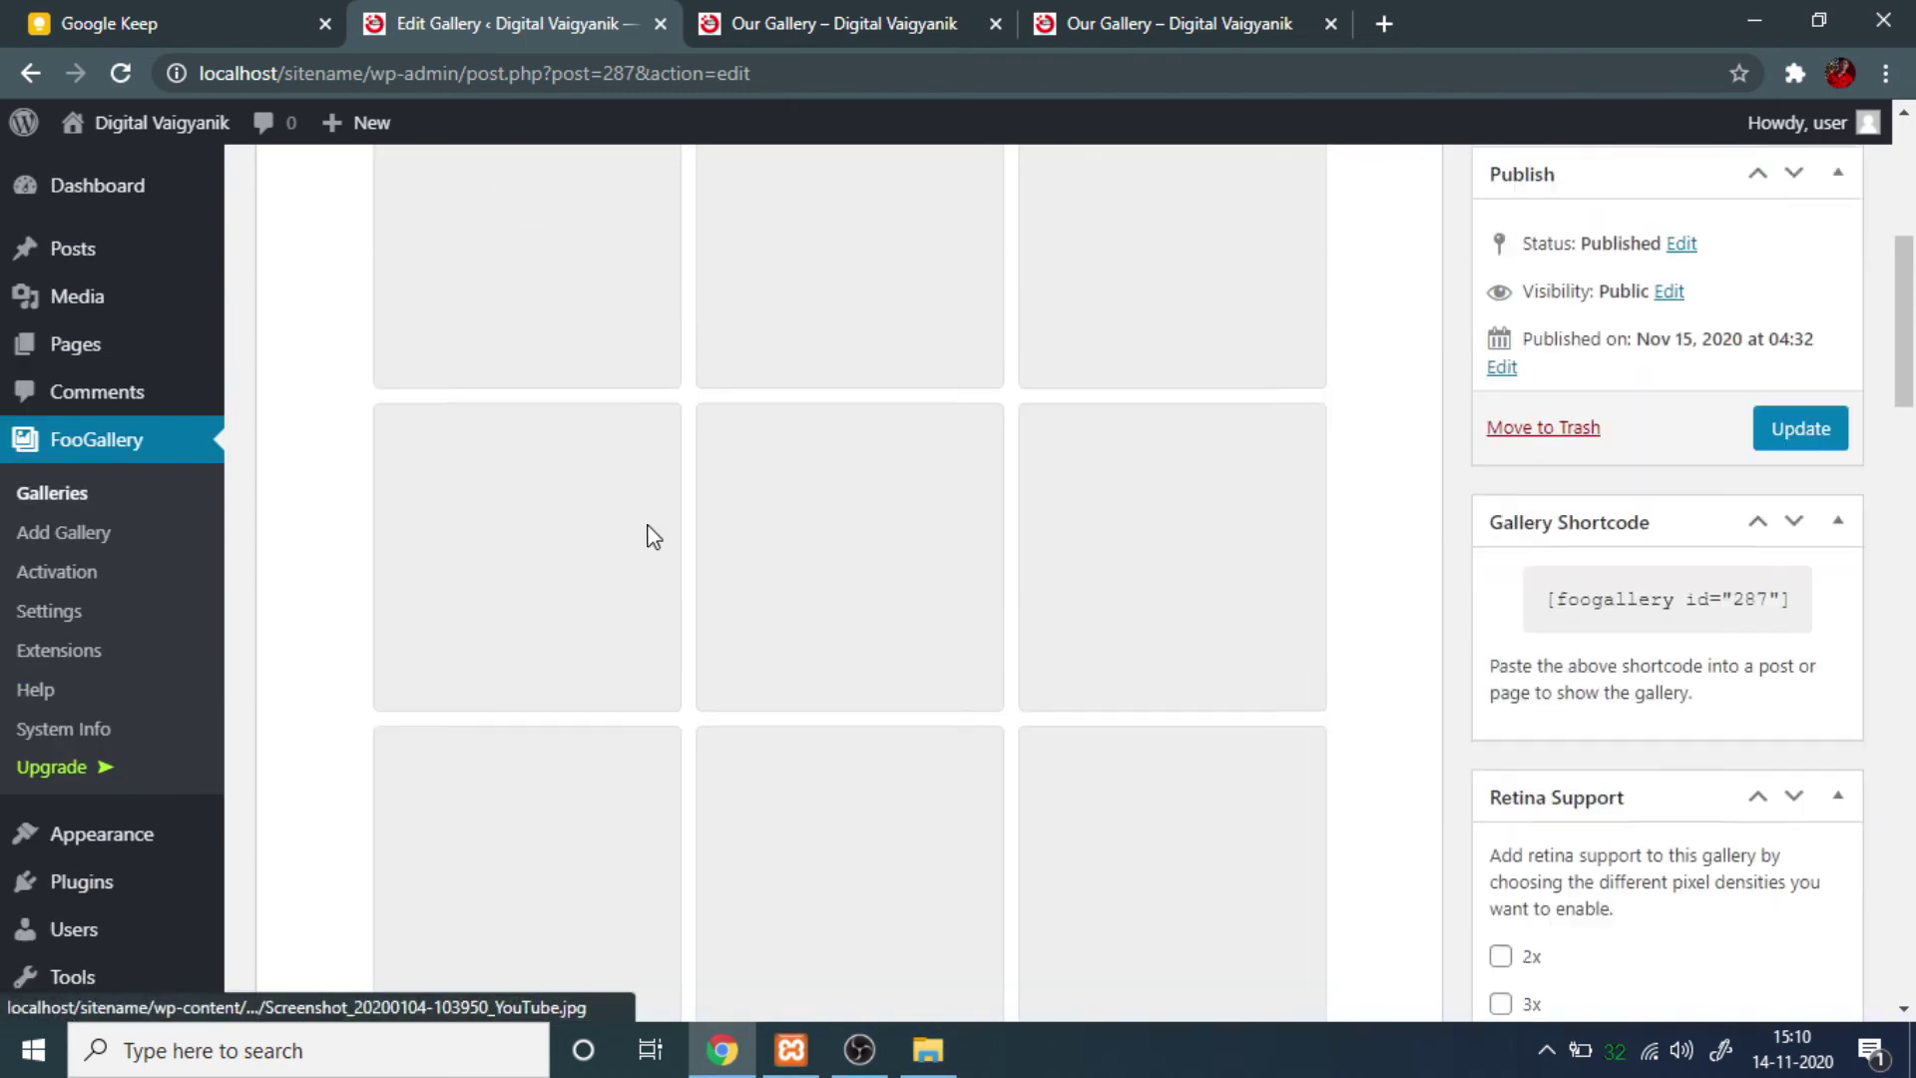
{"action": "scroll", "coordinate": [618, 598], "scroll_direction": "down", "scroll_amount": 15}
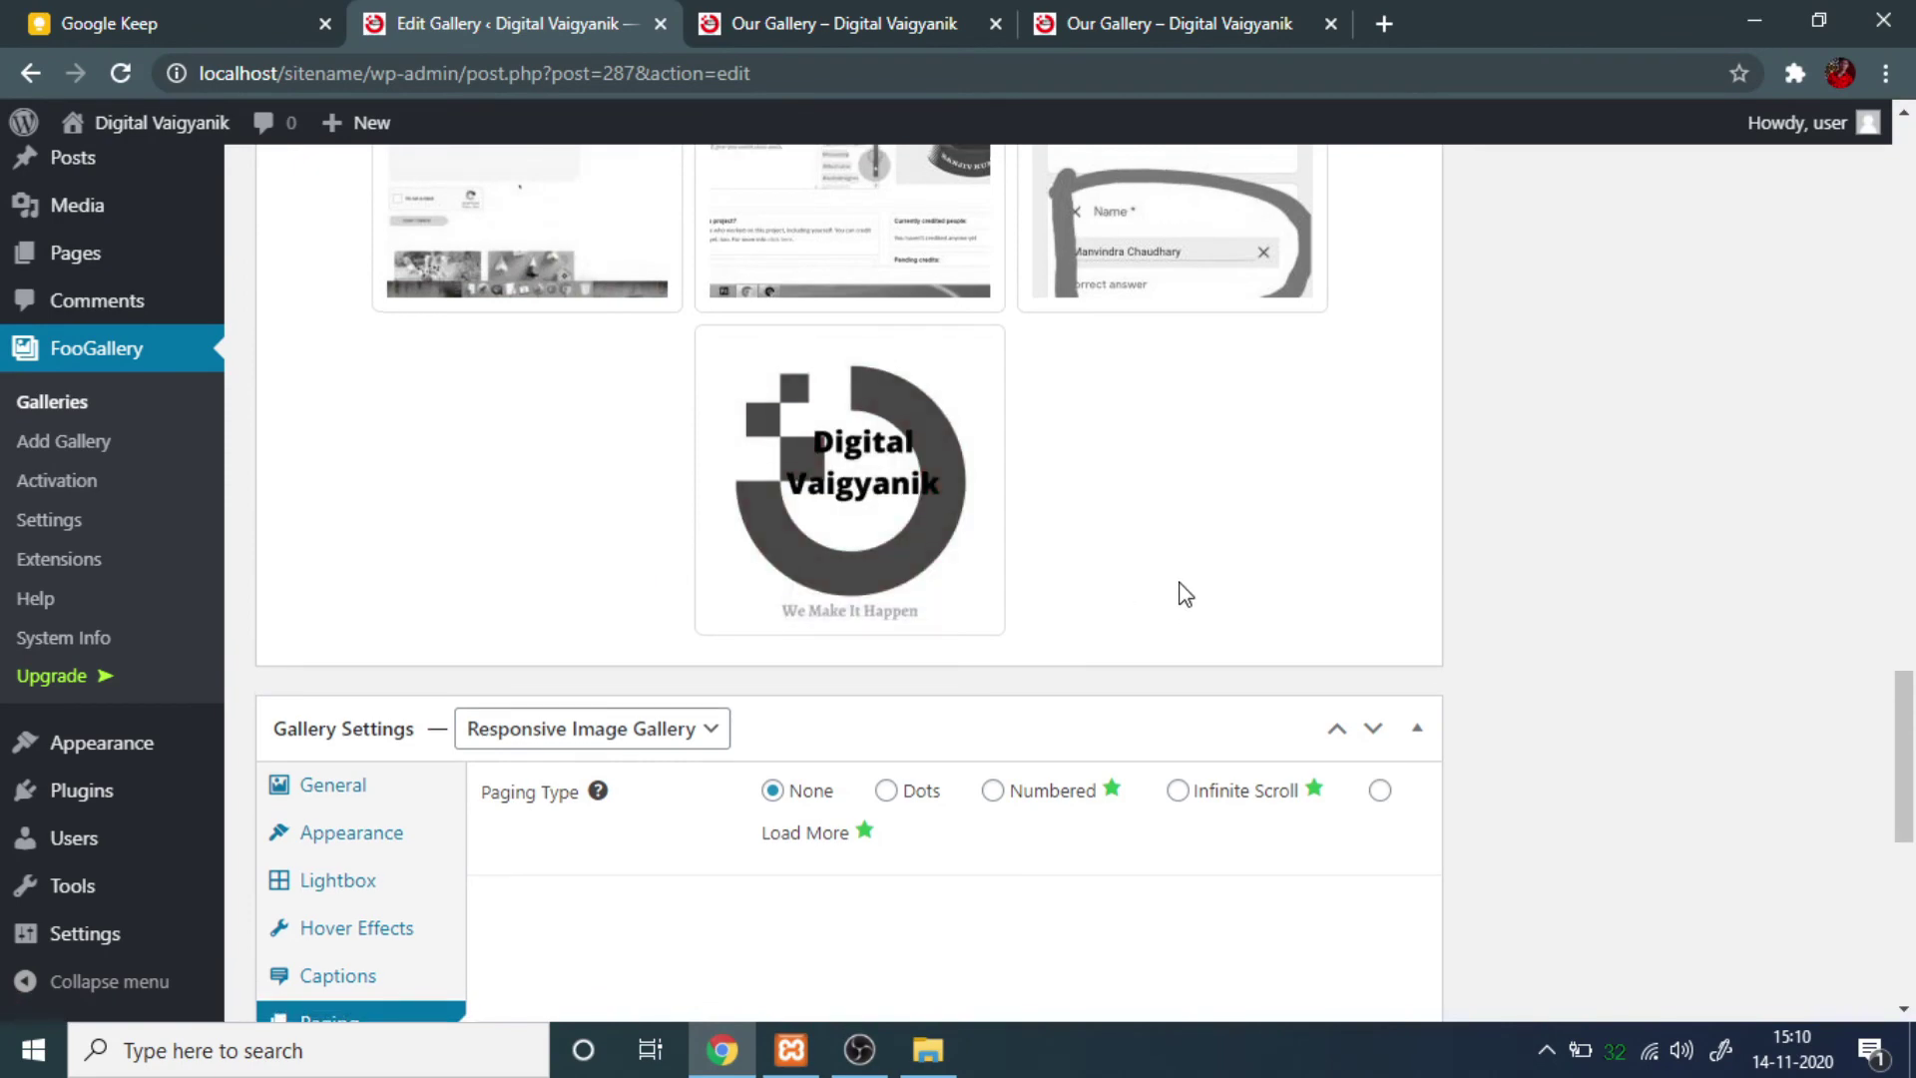
{"action": "scroll", "coordinate": [1181, 595], "scroll_direction": "up", "scroll_amount": 10}
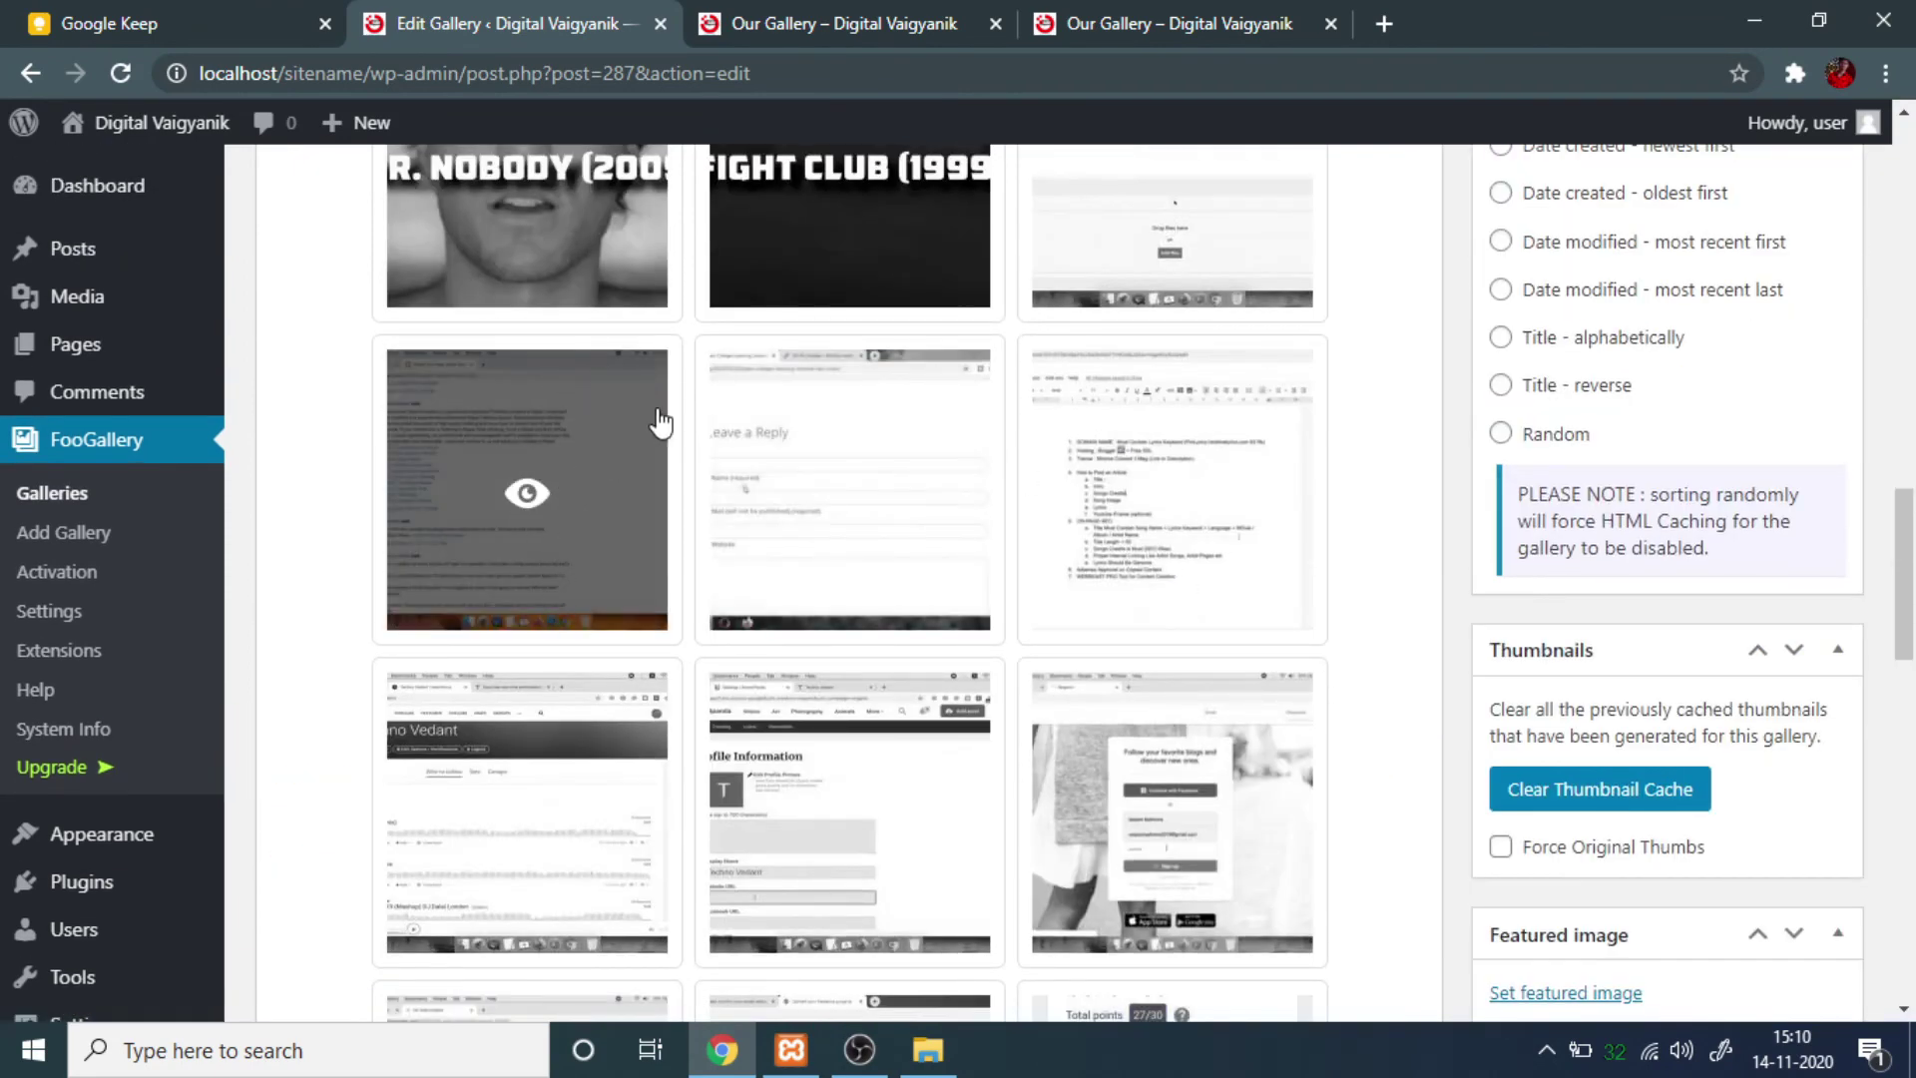
{"action": "scroll", "coordinate": [803, 409], "scroll_direction": "up", "scroll_amount": 15}
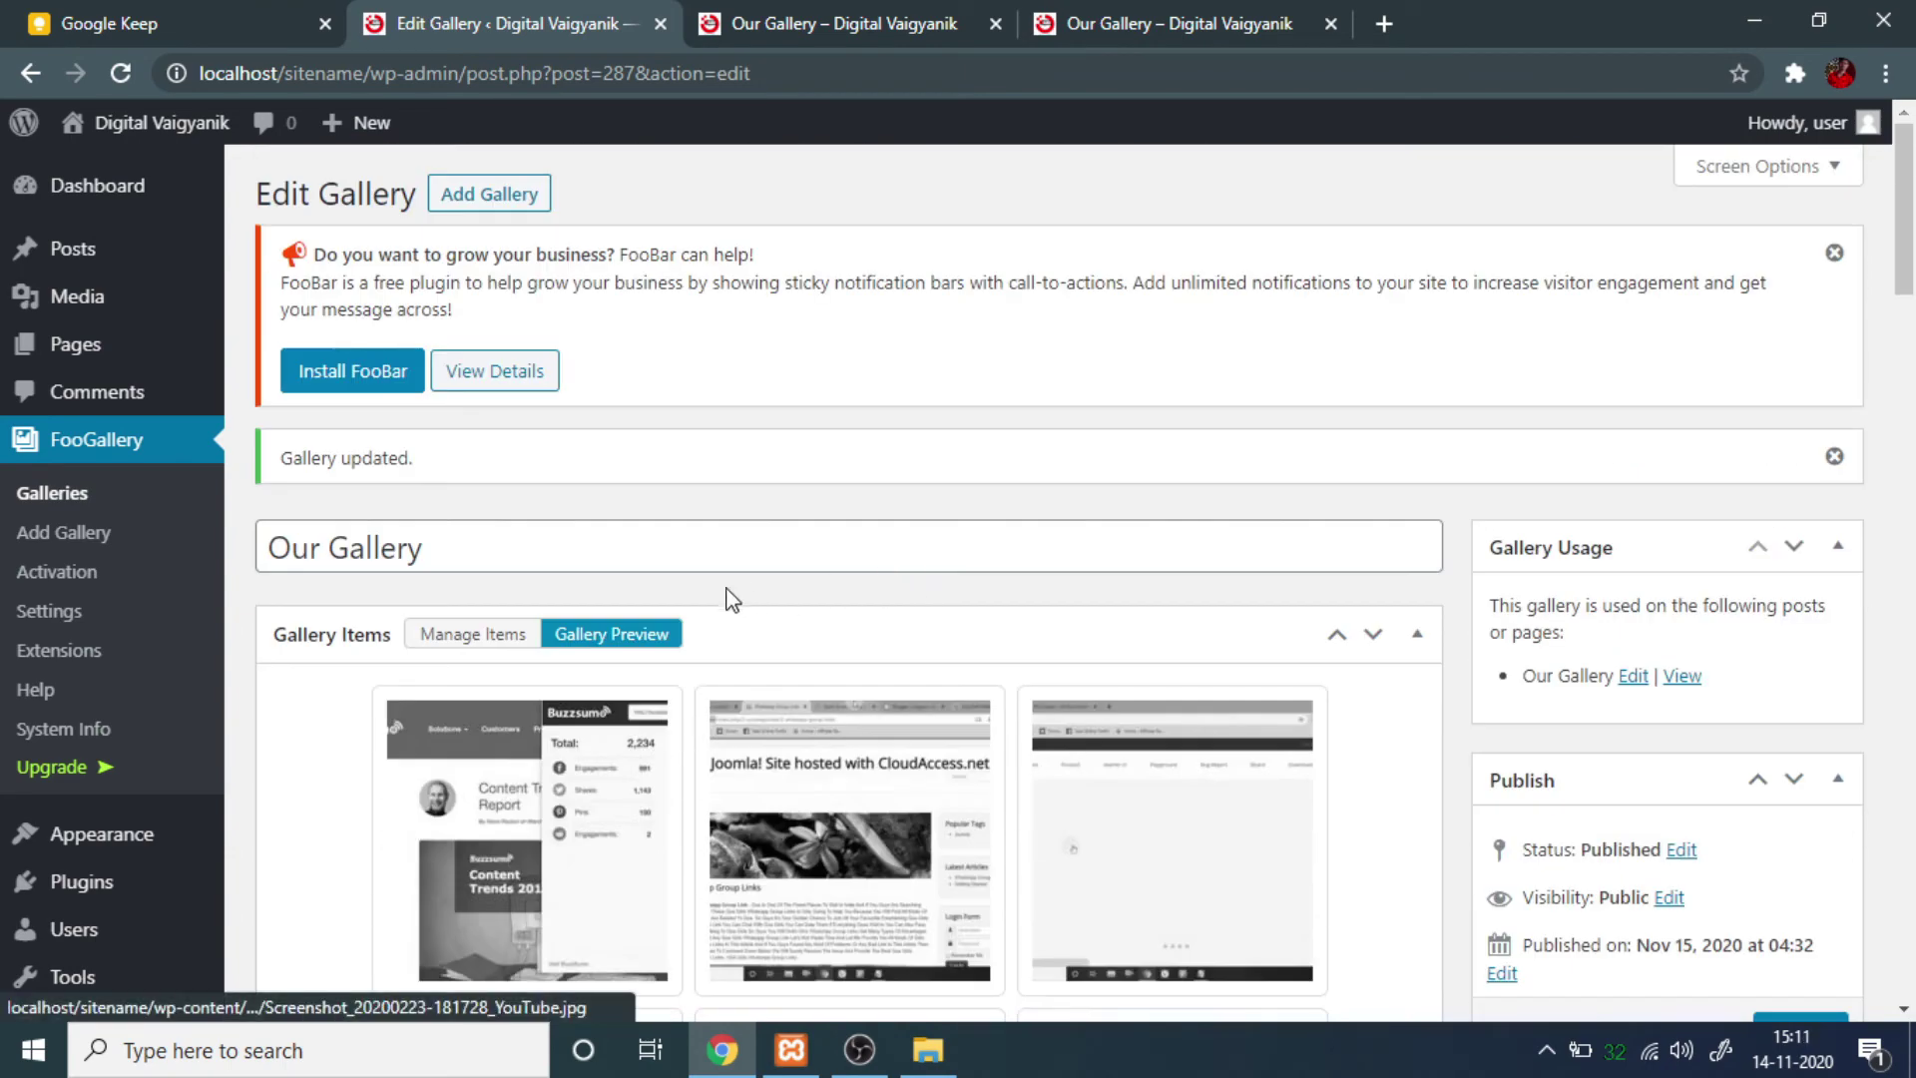
{"action": "scroll", "coordinate": [639, 609], "scroll_direction": "down", "scroll_amount": 6}
{"action": "scroll", "coordinate": [589, 614], "scroll_direction": "down", "scroll_amount": 10}
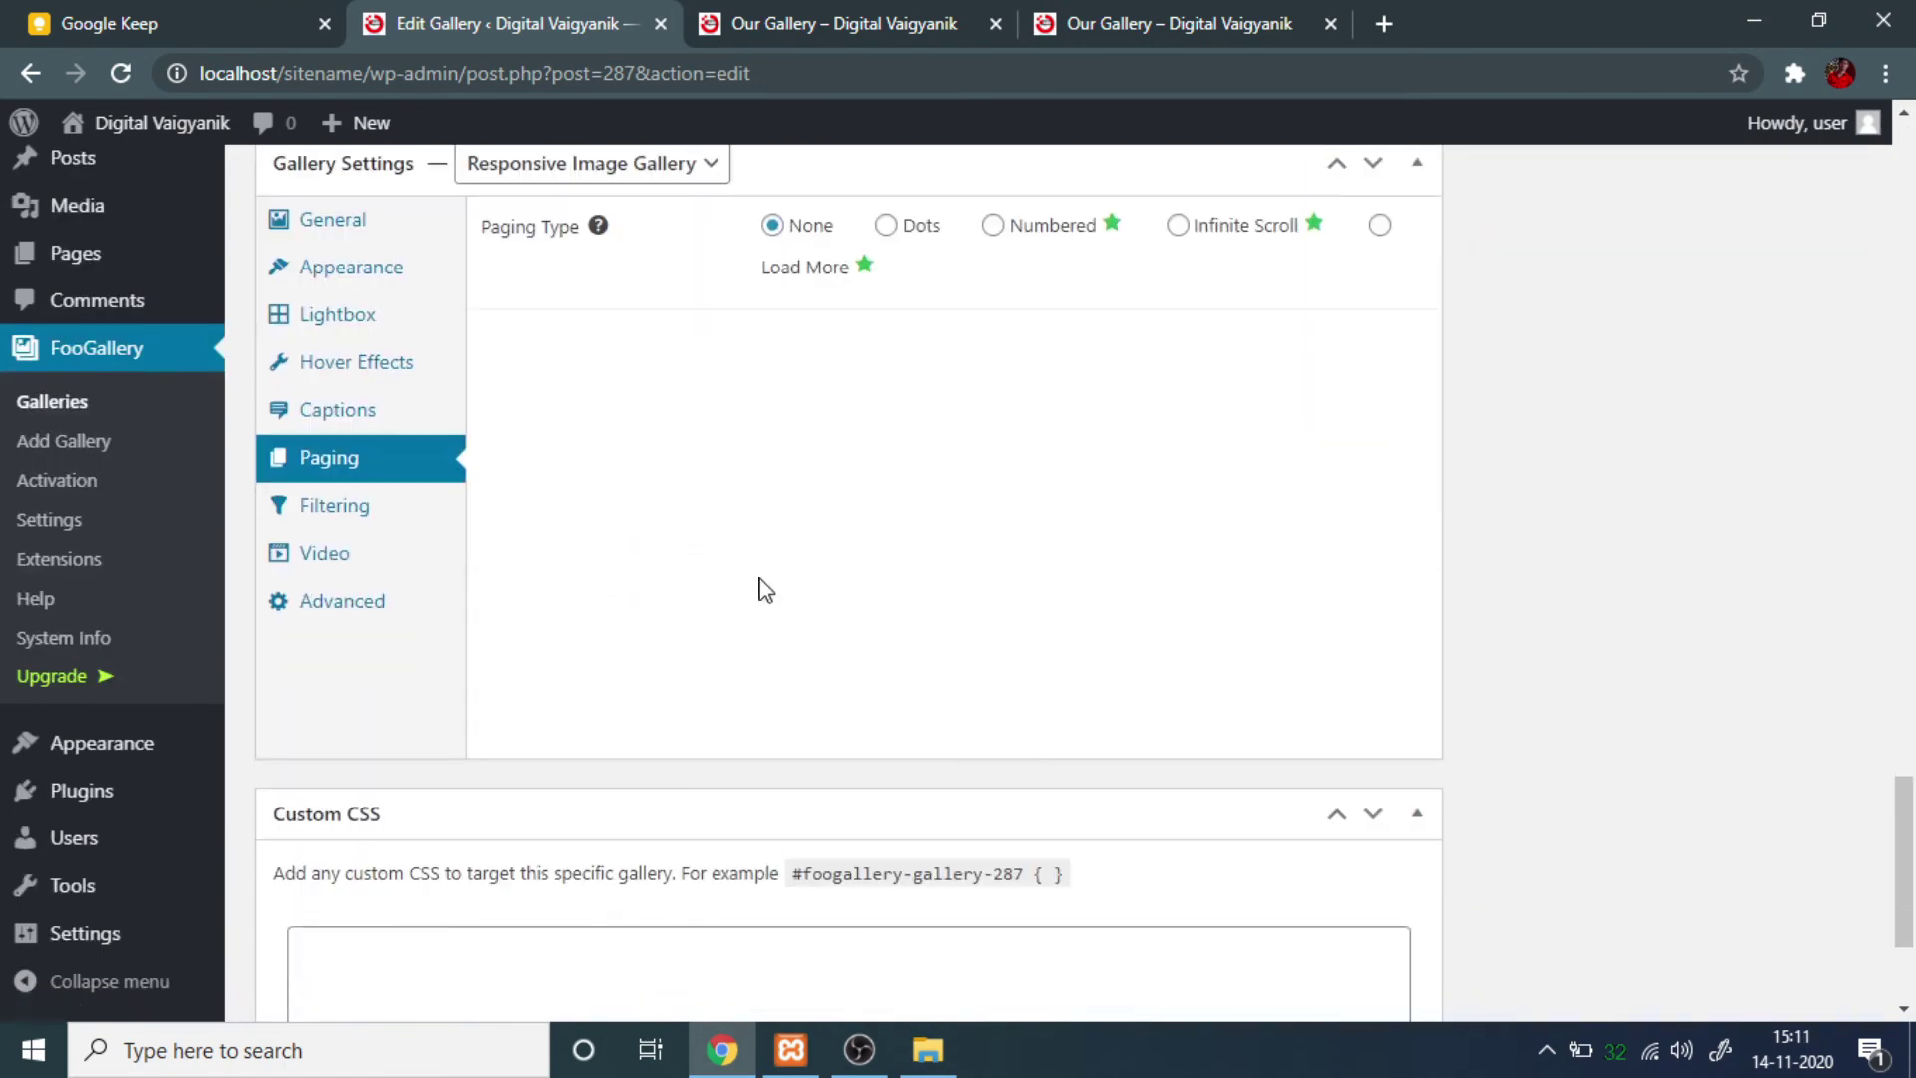
Try the Dots paging type in the gallery preview and set the hover Effect Type to None.
{"action": "left_click", "coordinate": [885, 367]}
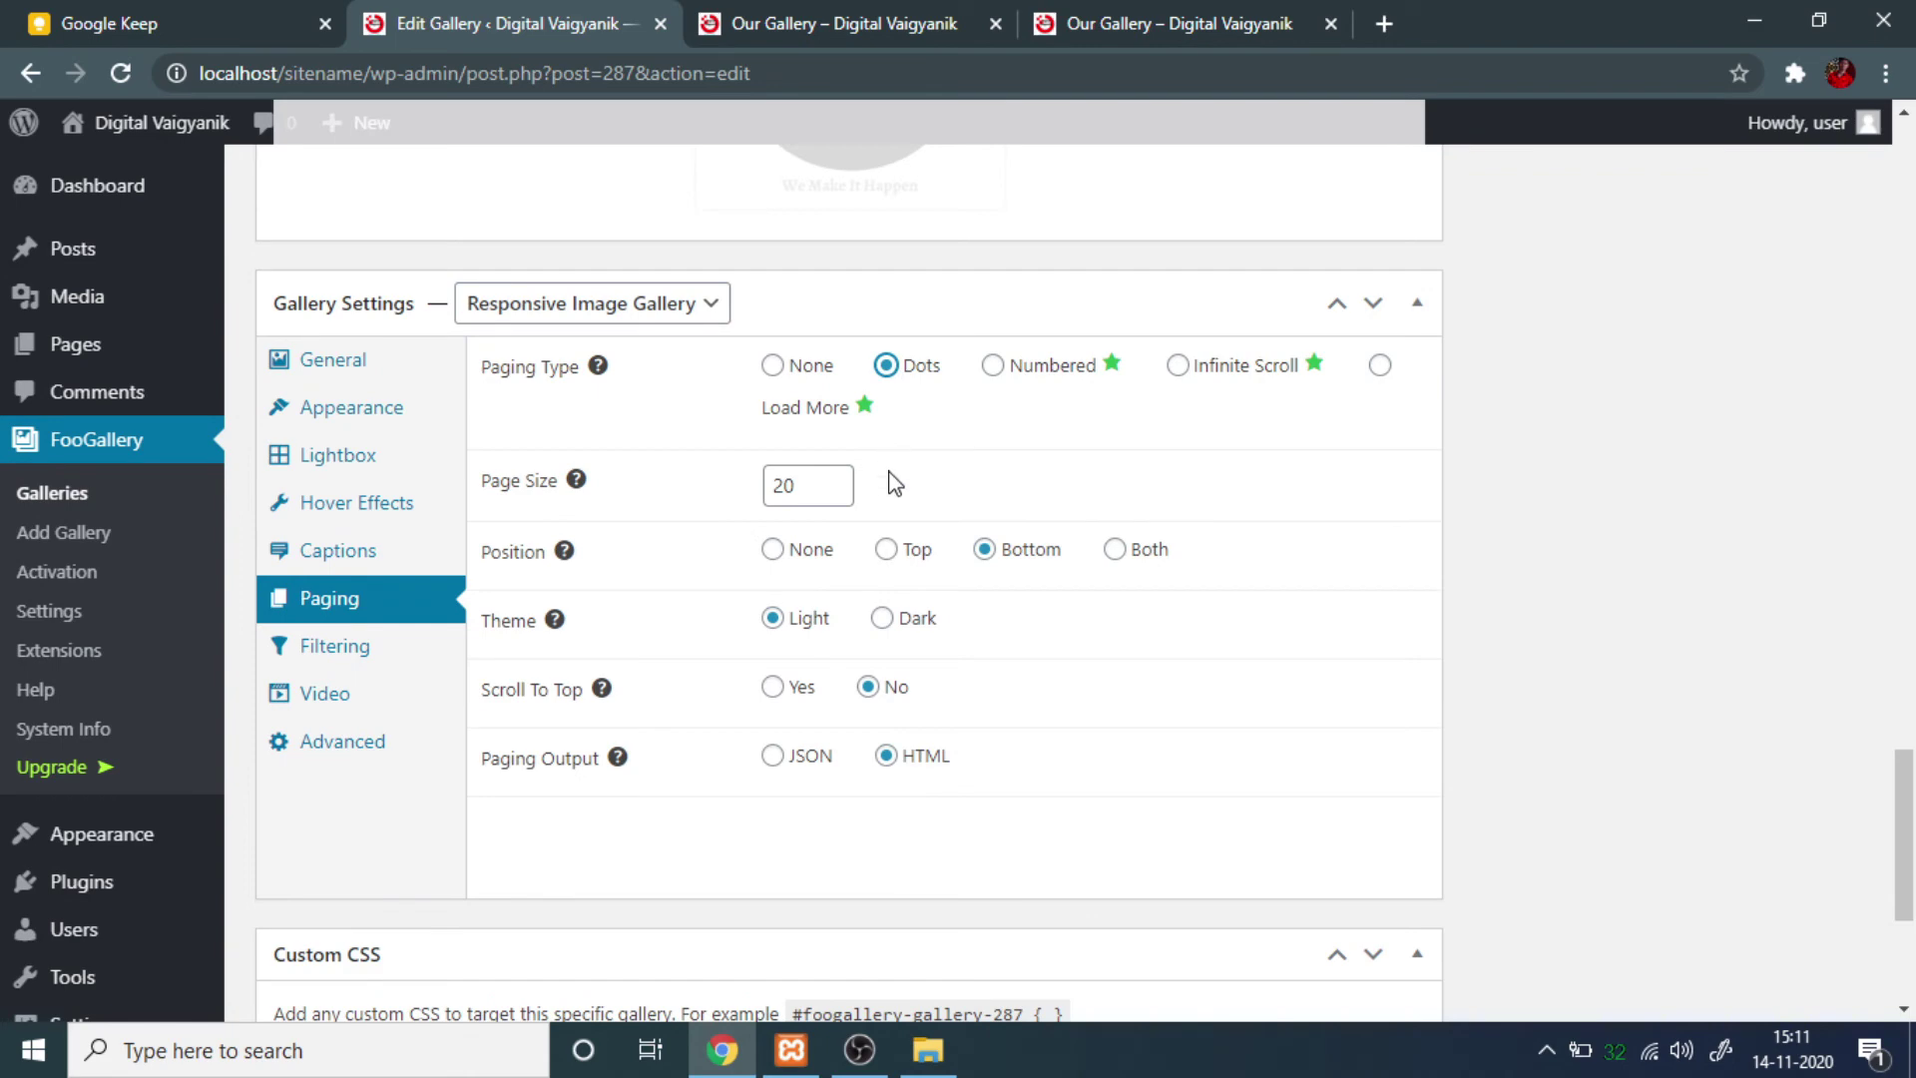
{"action": "scroll", "coordinate": [794, 479], "scroll_direction": "up", "scroll_amount": 4}
{"action": "scroll", "coordinate": [943, 537], "scroll_direction": "down", "scroll_amount": 4}
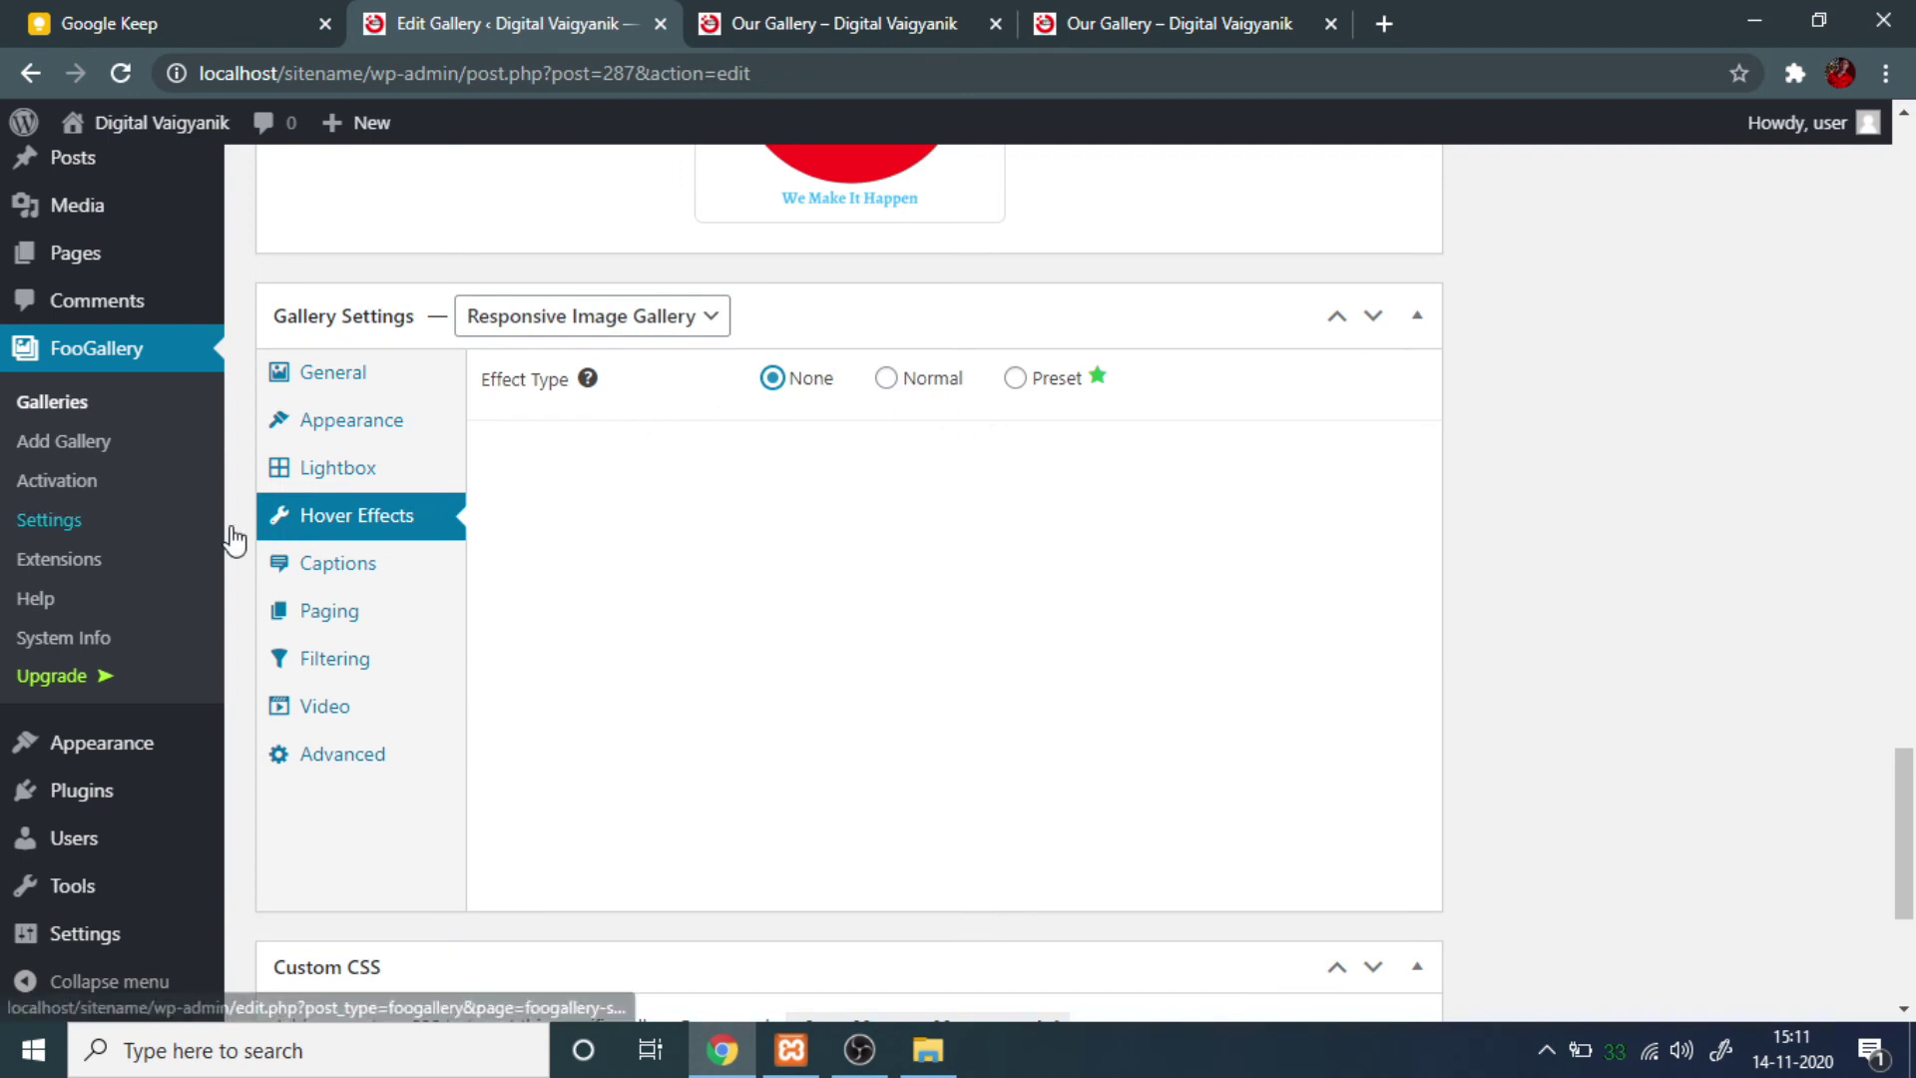
Set the gallery's Paging Type to Dots in the paging settings.
{"action": "scroll", "coordinate": [434, 519], "scroll_direction": "down", "scroll_amount": 2}
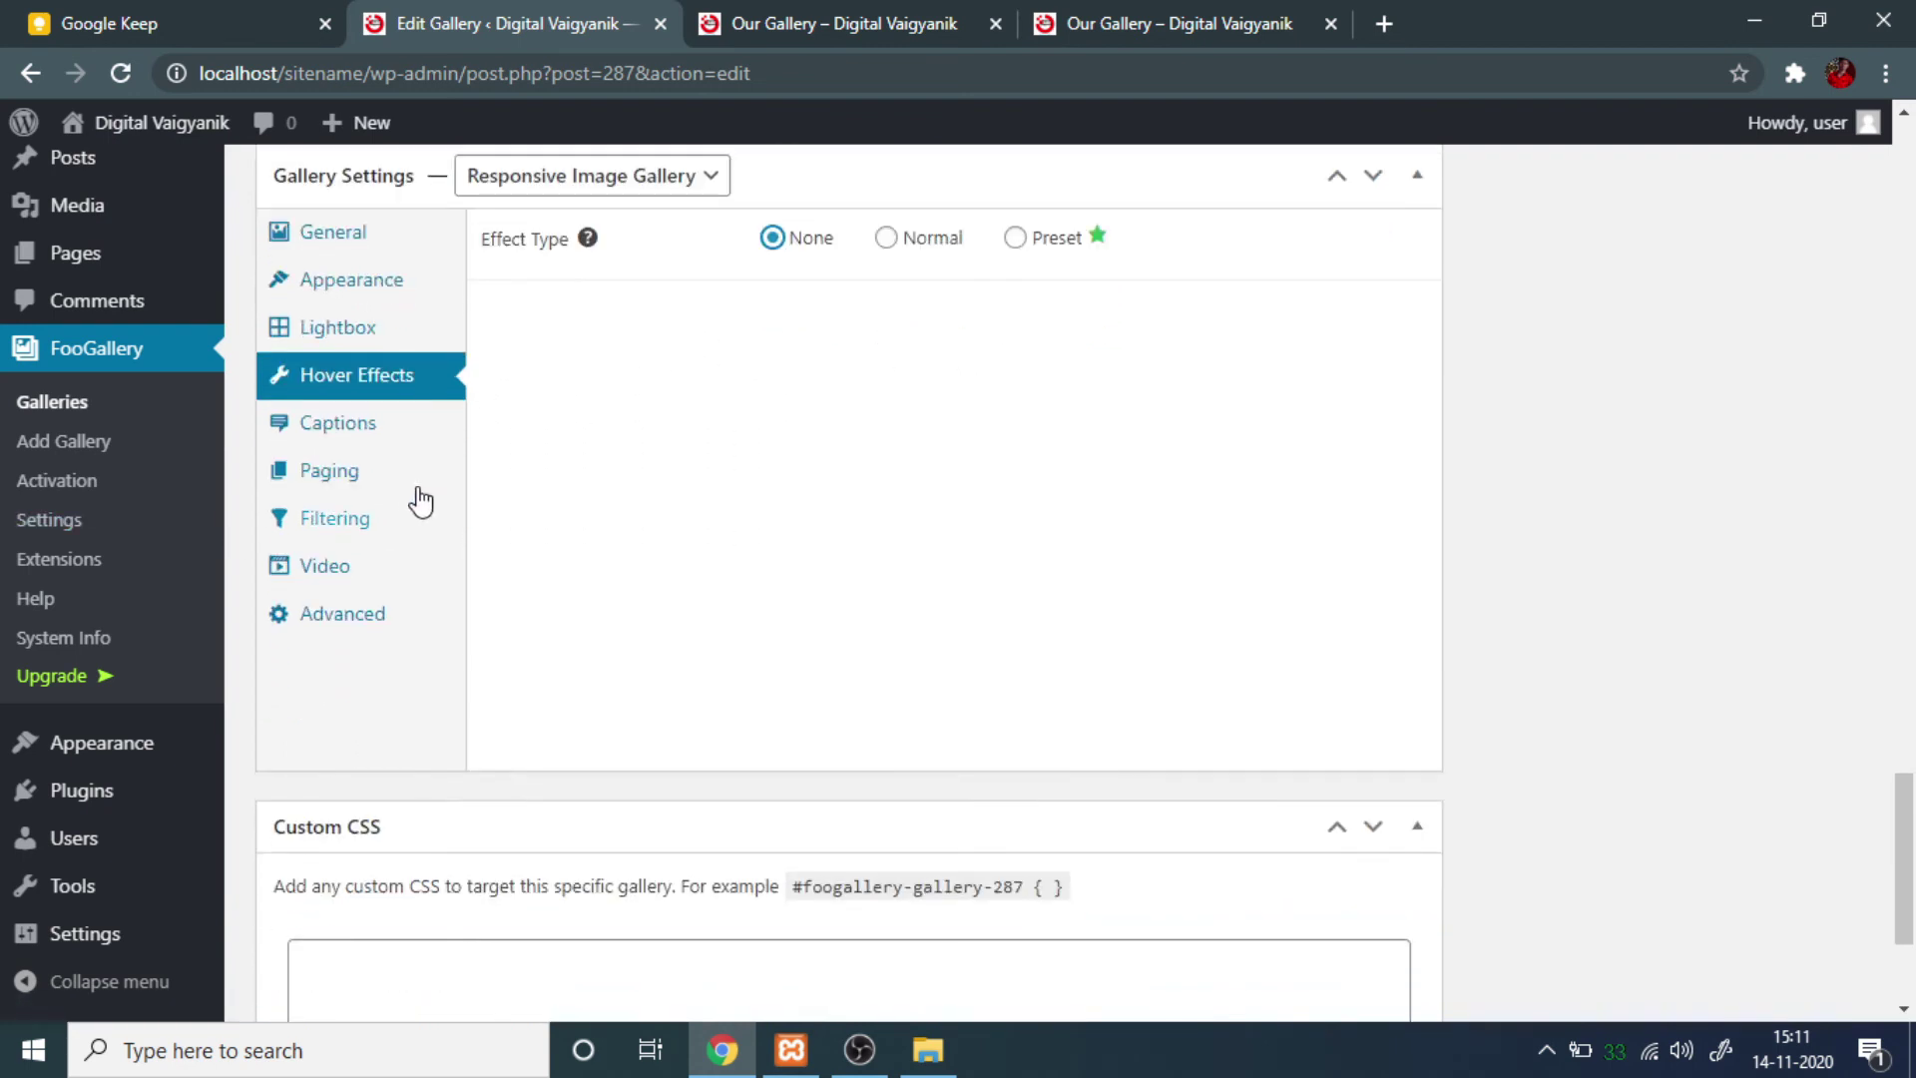
{"action": "left_click", "coordinate": [339, 473]}
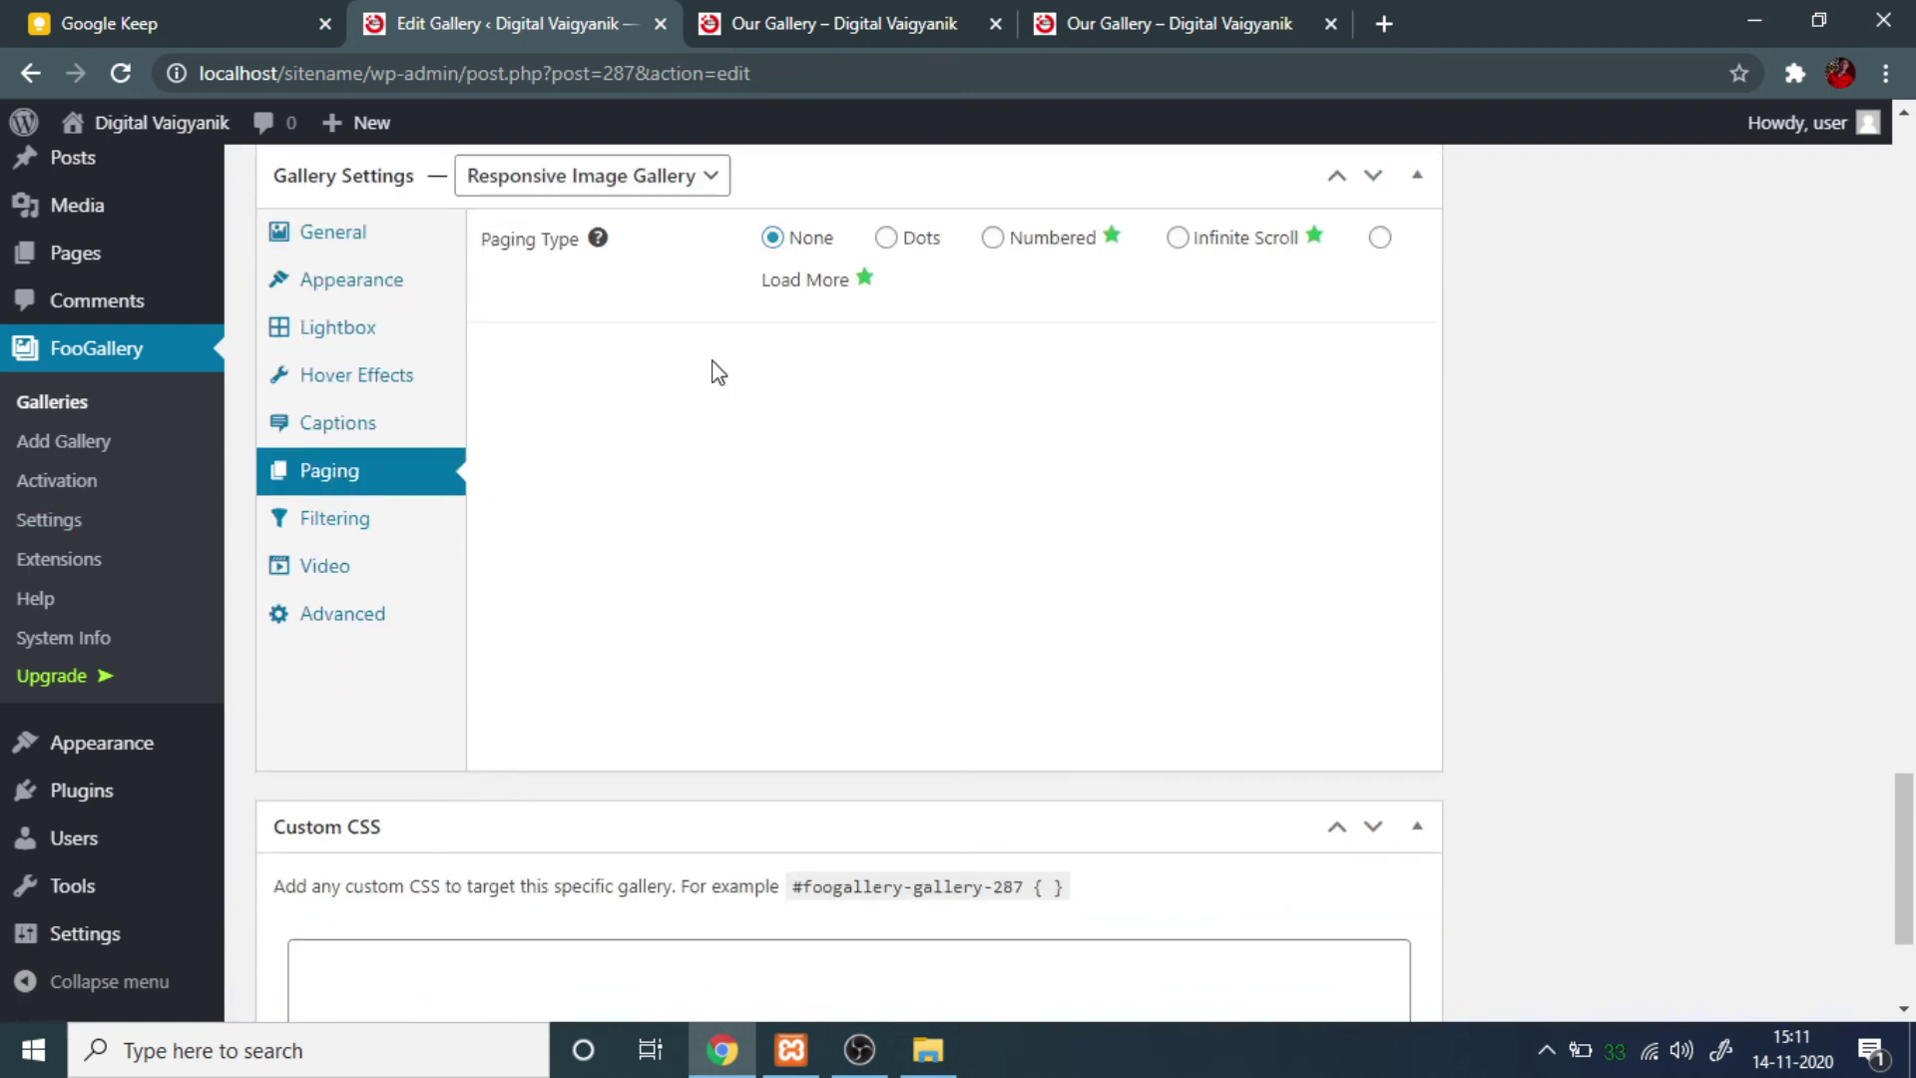
{"action": "left_click", "coordinate": [885, 240]}
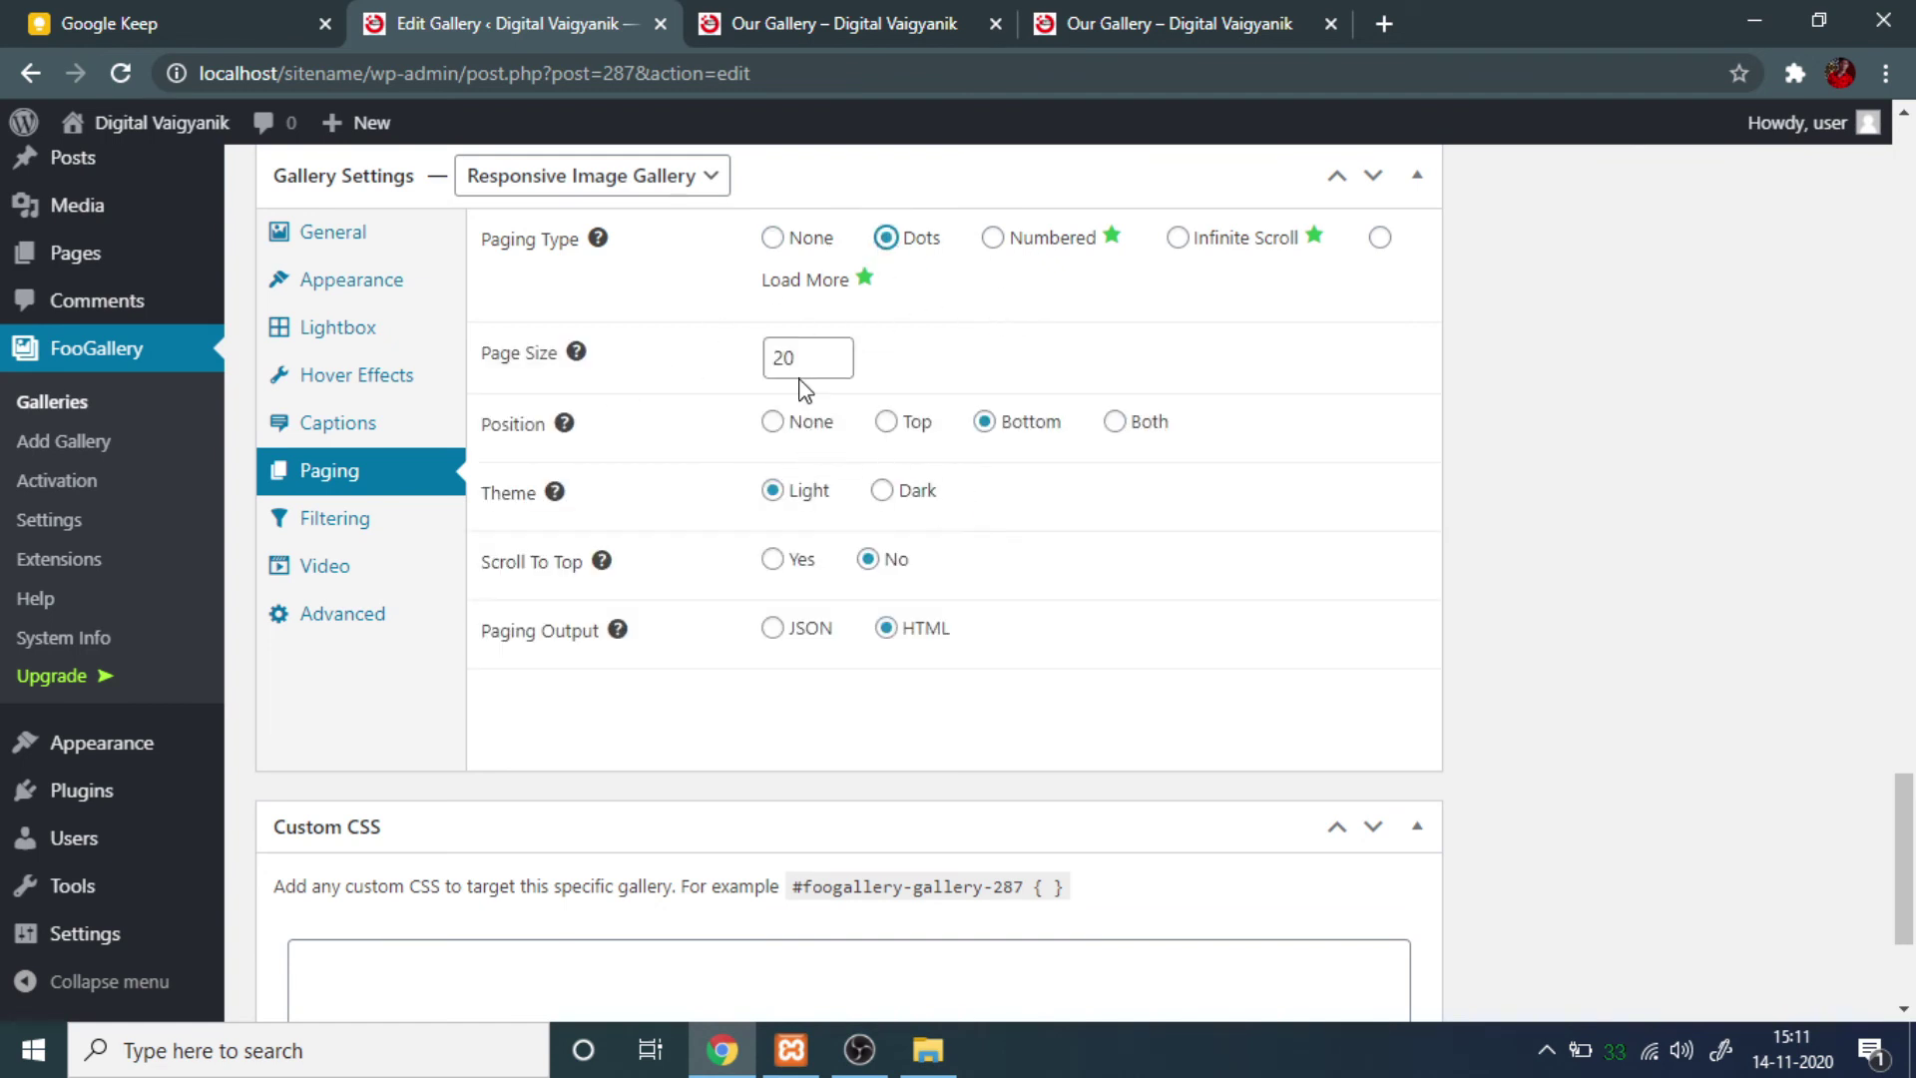
Look through the gallery's Filtering, Video and Advanced settings.
{"action": "left_click", "coordinate": [382, 517]}
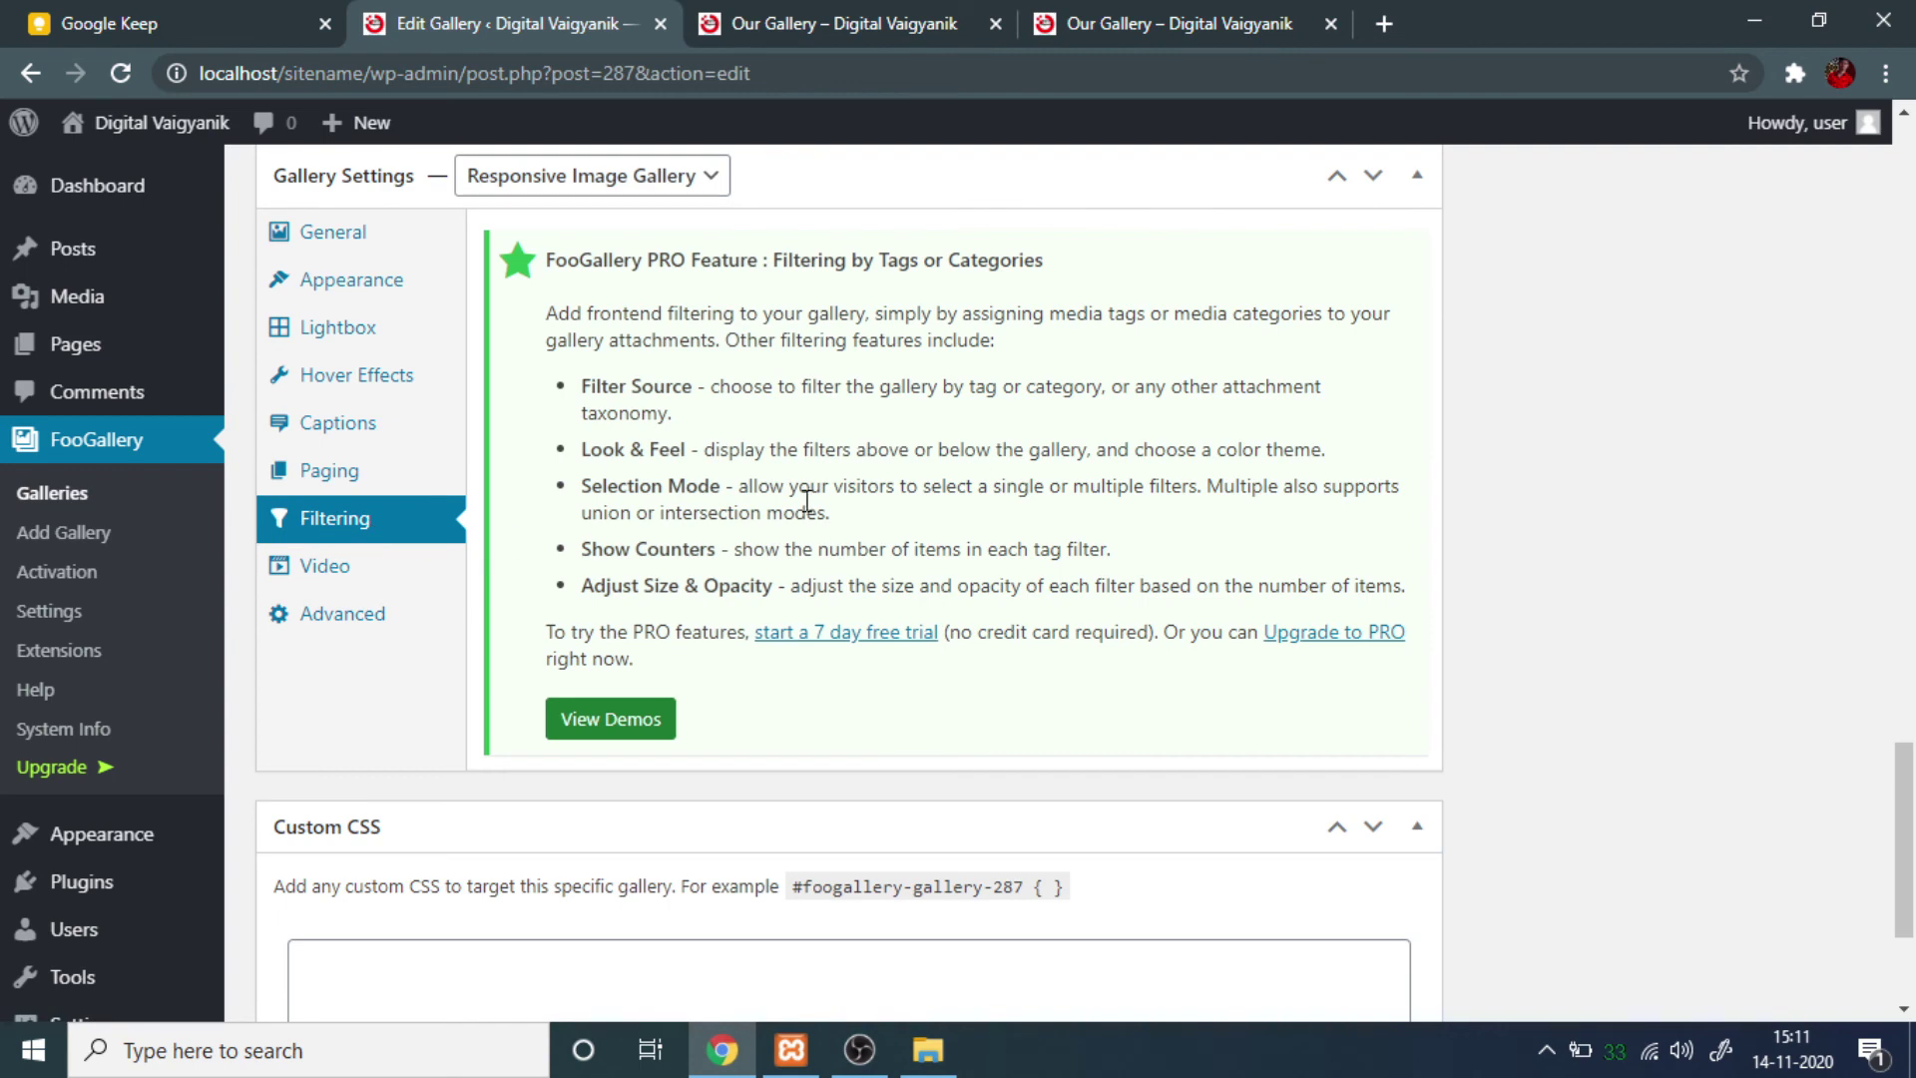
{"action": "left_click", "coordinate": [310, 577]}
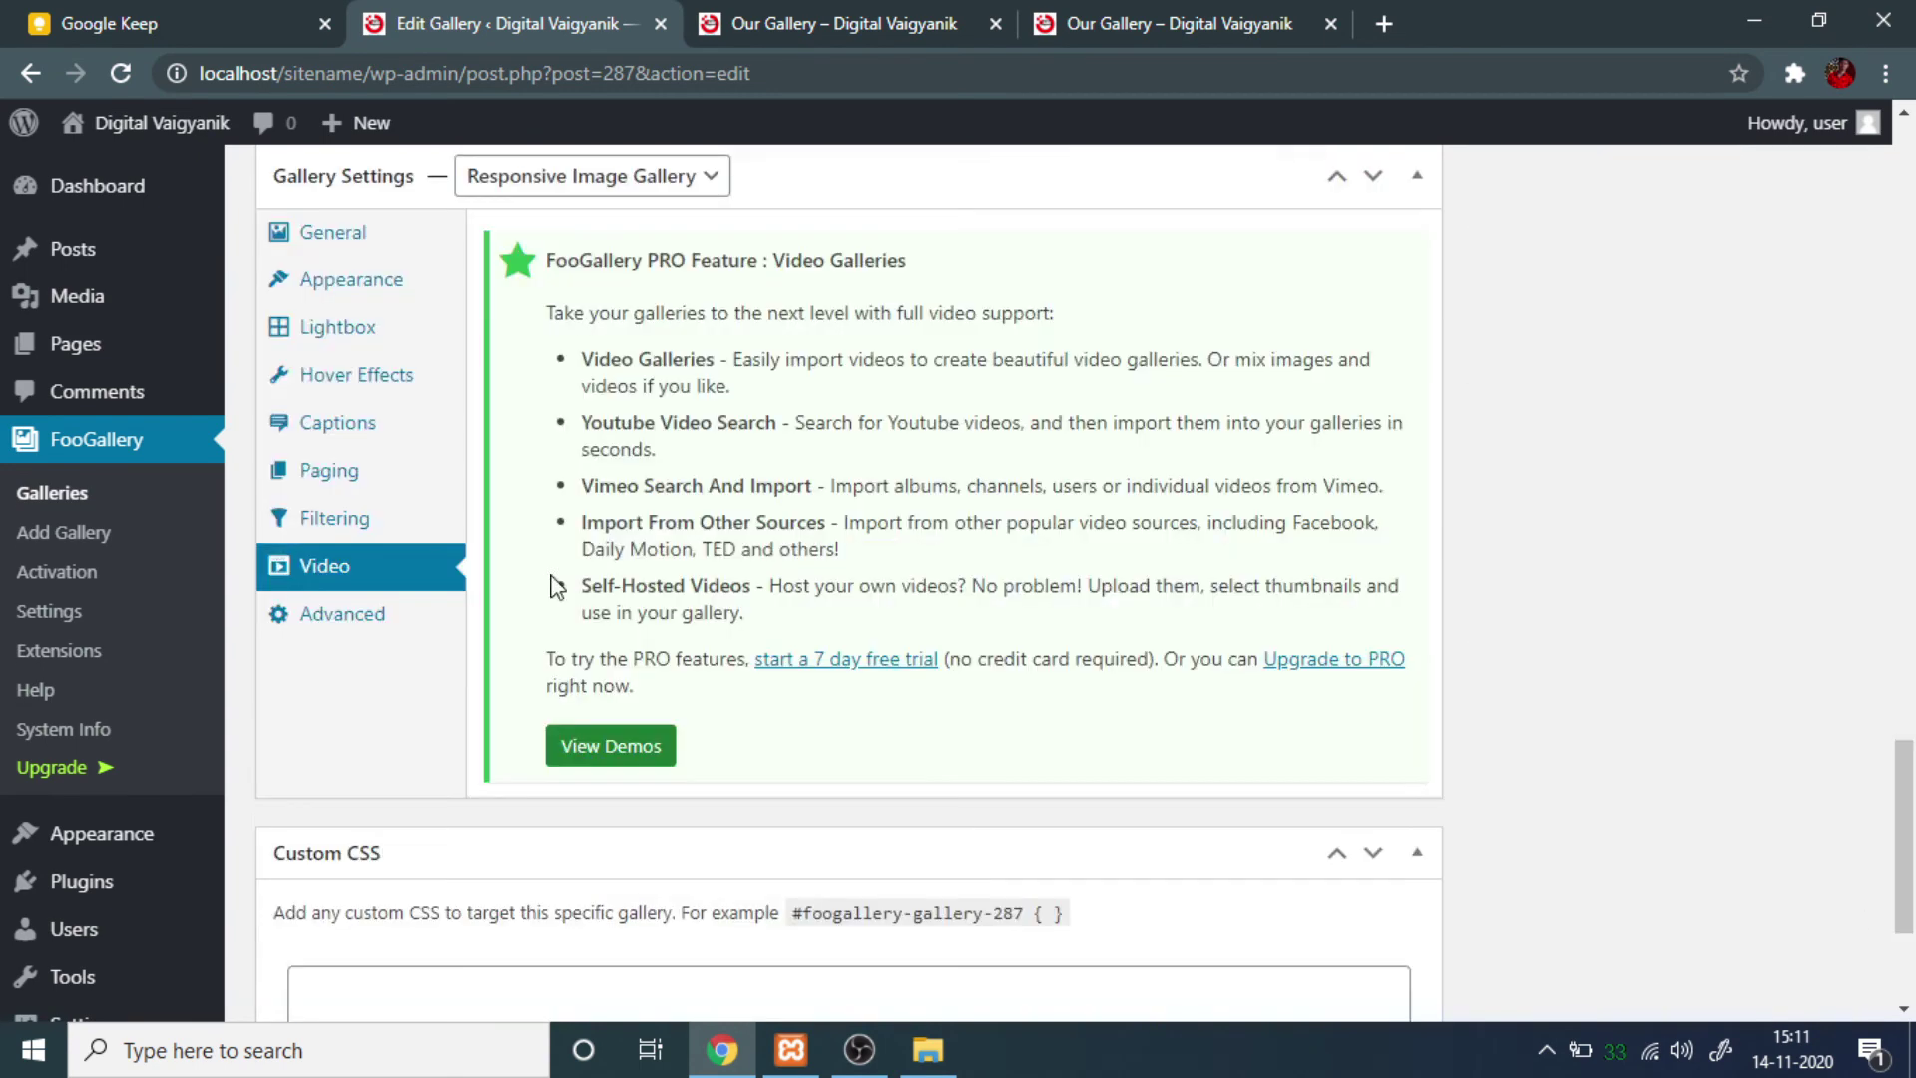
{"action": "left_click", "coordinate": [376, 617]}
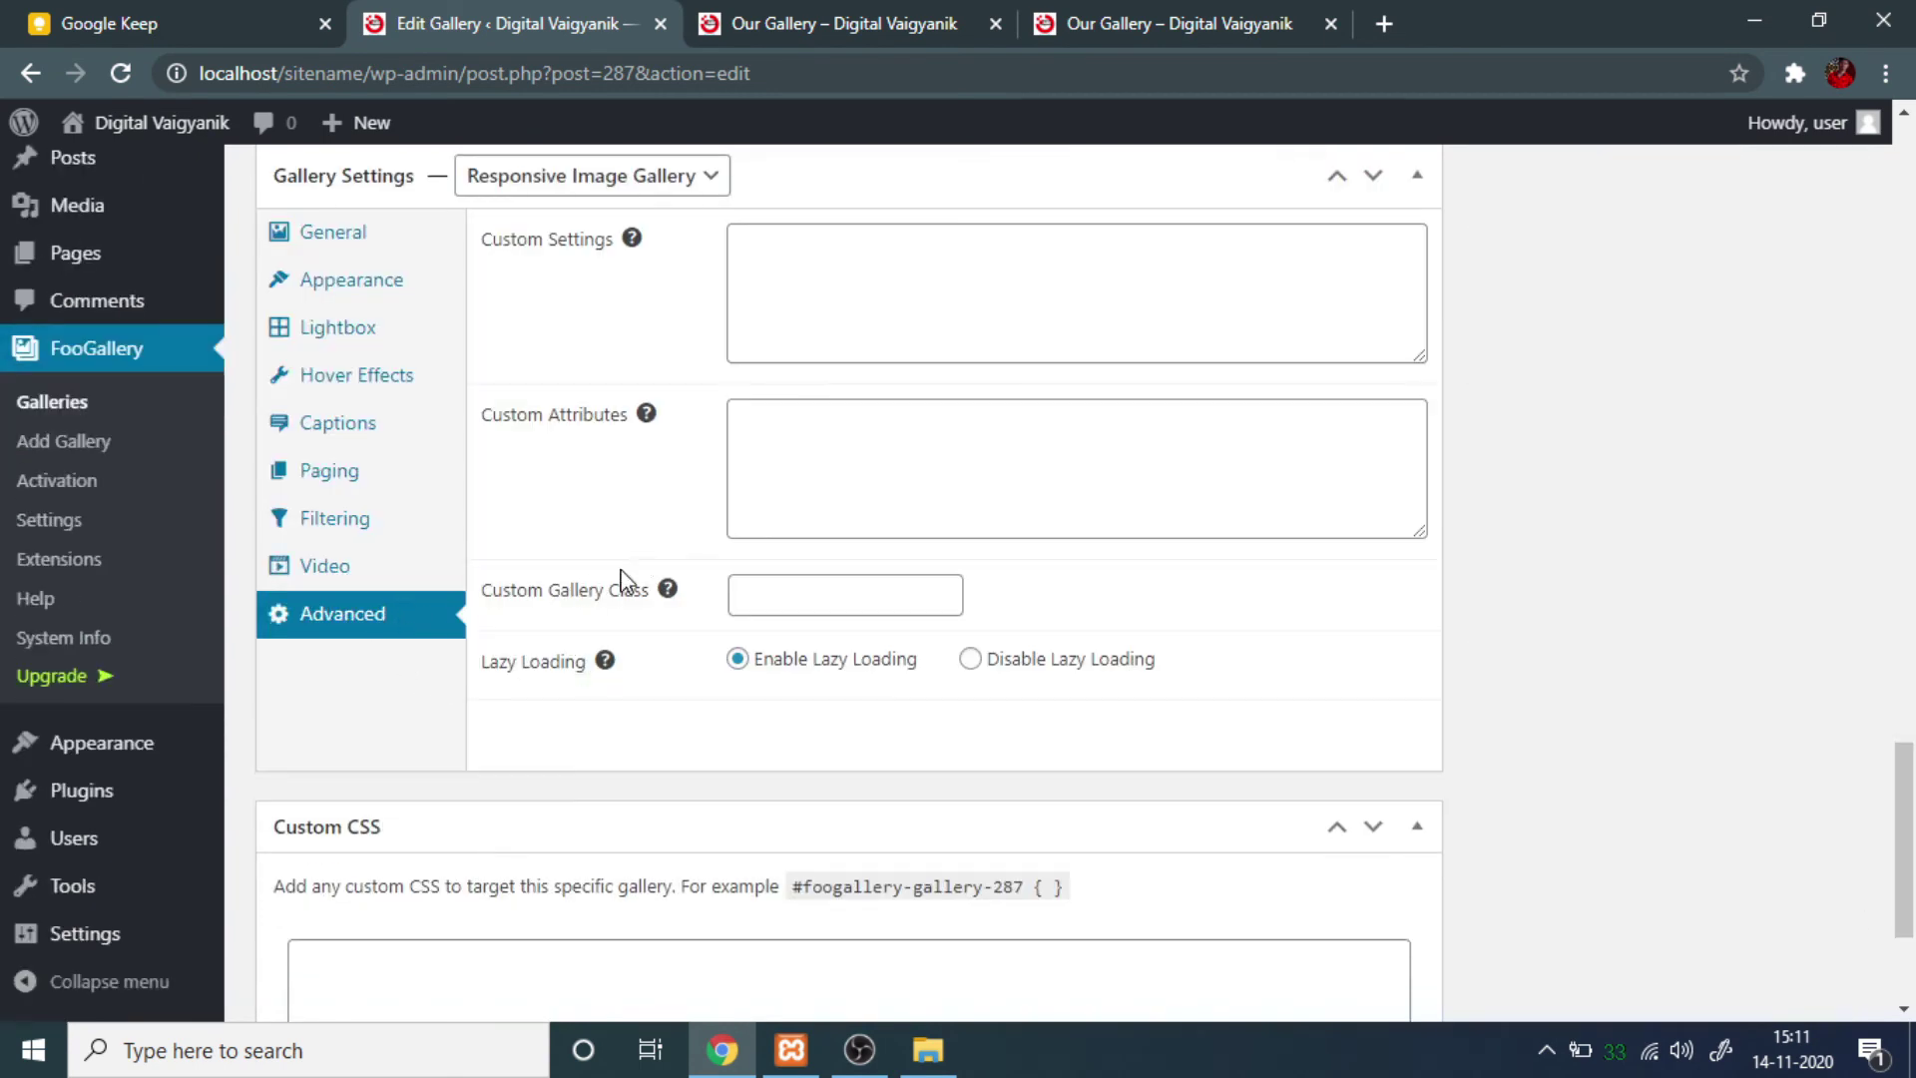
Save the changed gallery settings by updating the gallery.
{"action": "scroll", "coordinate": [843, 447], "scroll_direction": "up", "scroll_amount": 5}
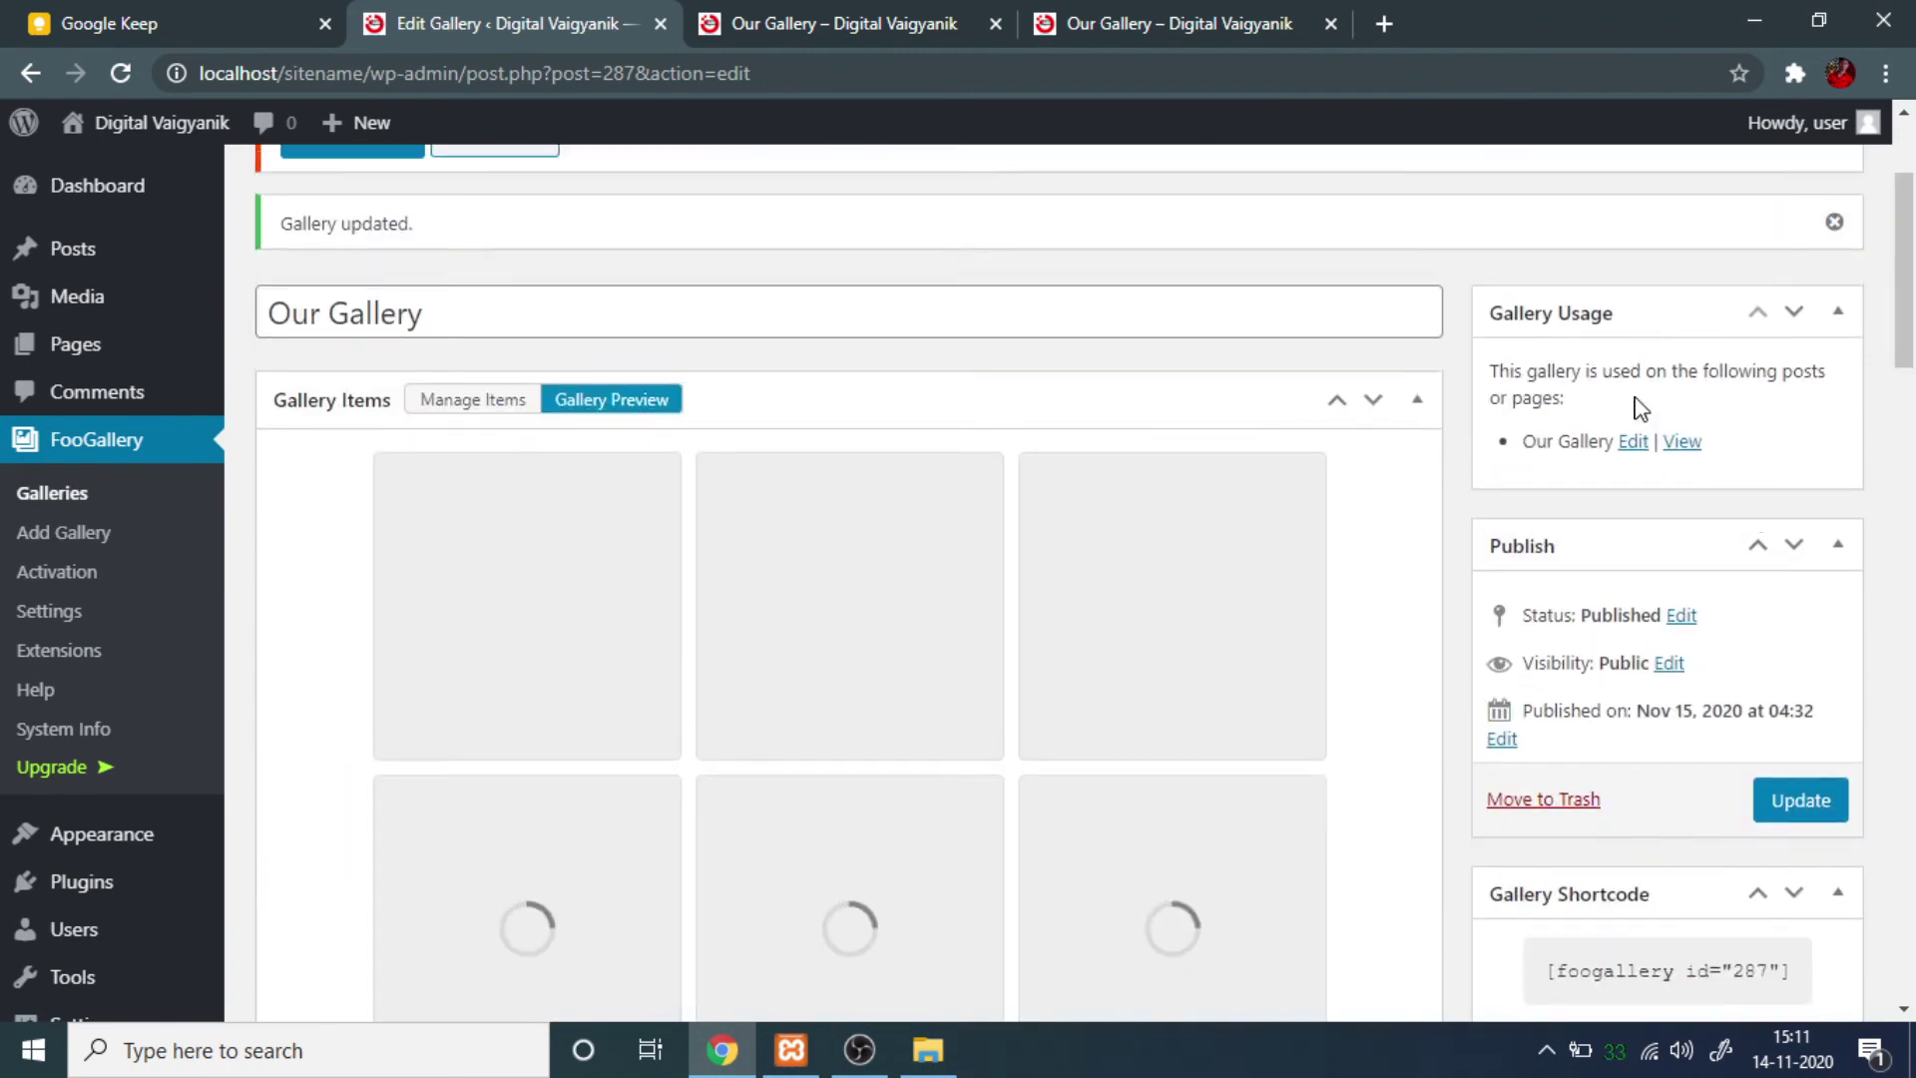
{"action": "scroll", "coordinate": [1642, 410], "scroll_direction": "up", "scroll_amount": 2}
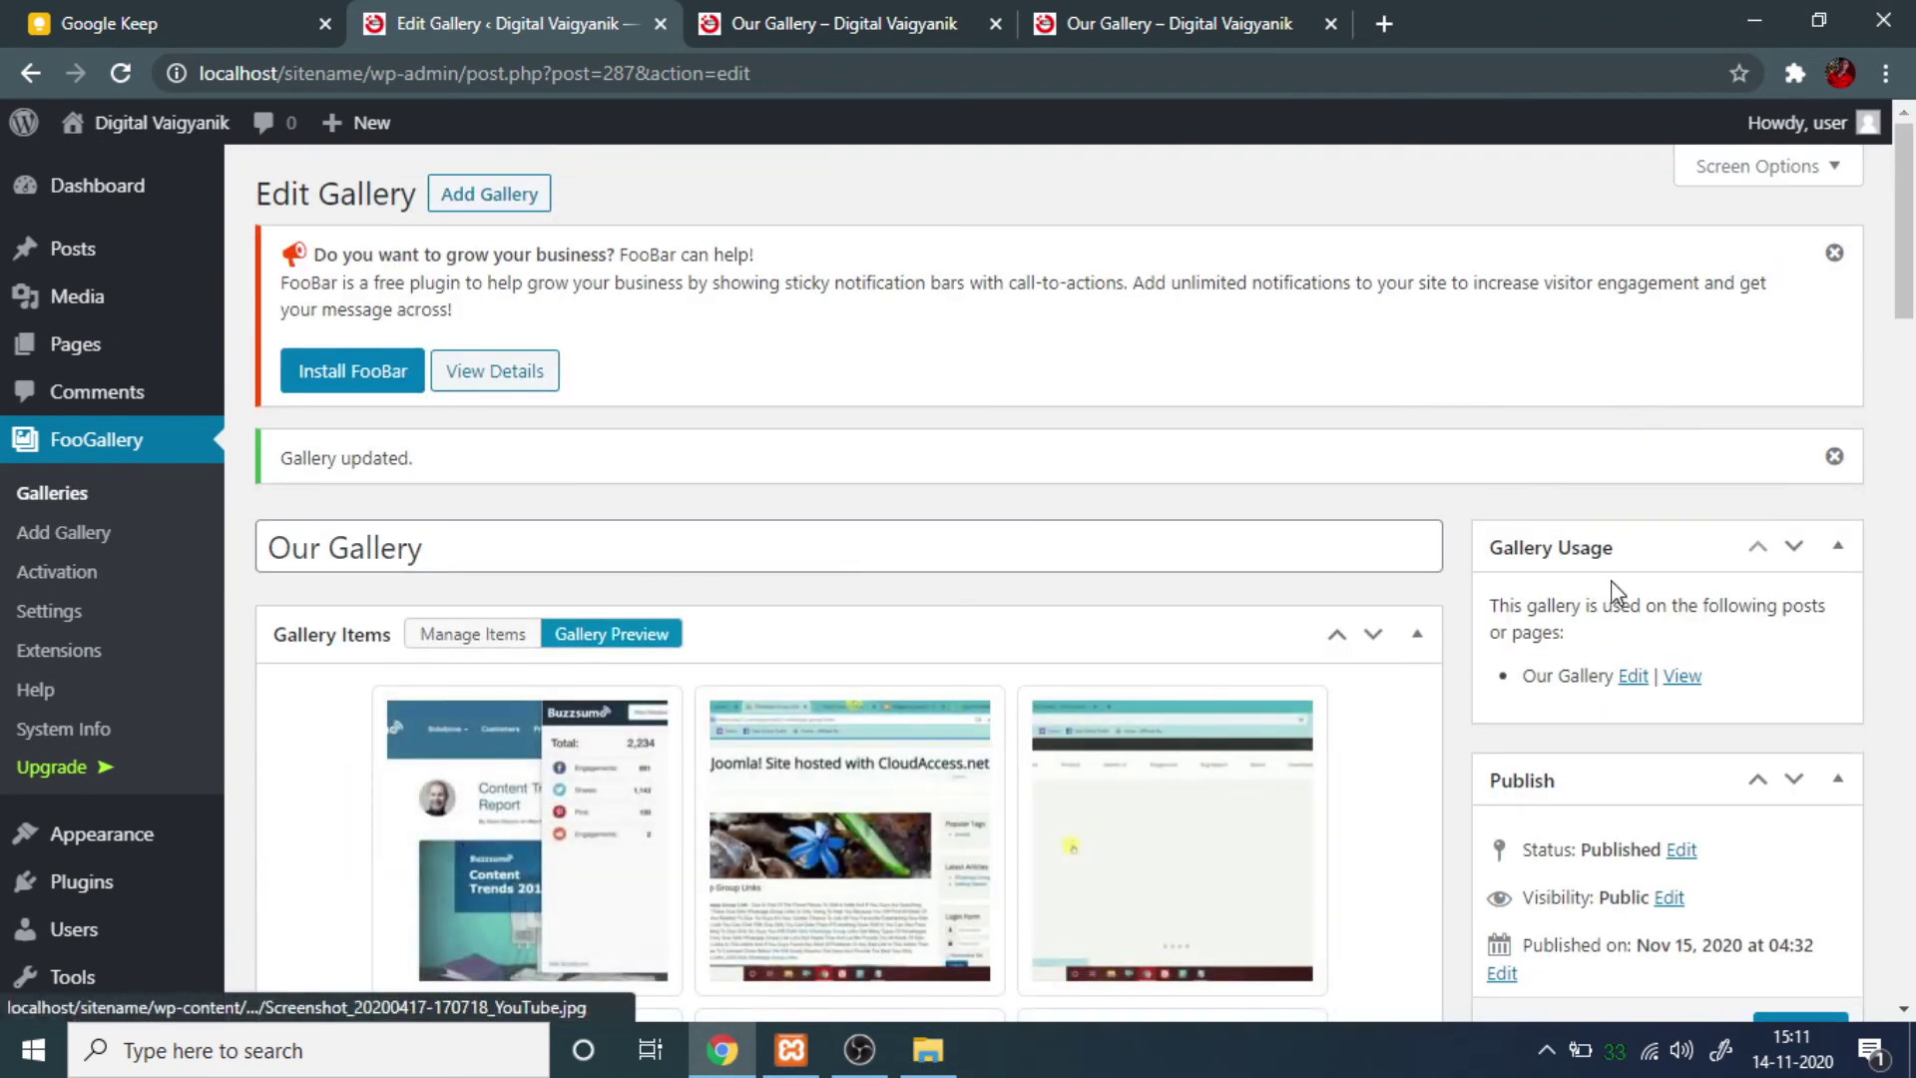
{"action": "scroll", "coordinate": [1612, 591], "scroll_direction": "down", "scroll_amount": 7}
{"action": "left_click", "coordinate": [1792, 340]}
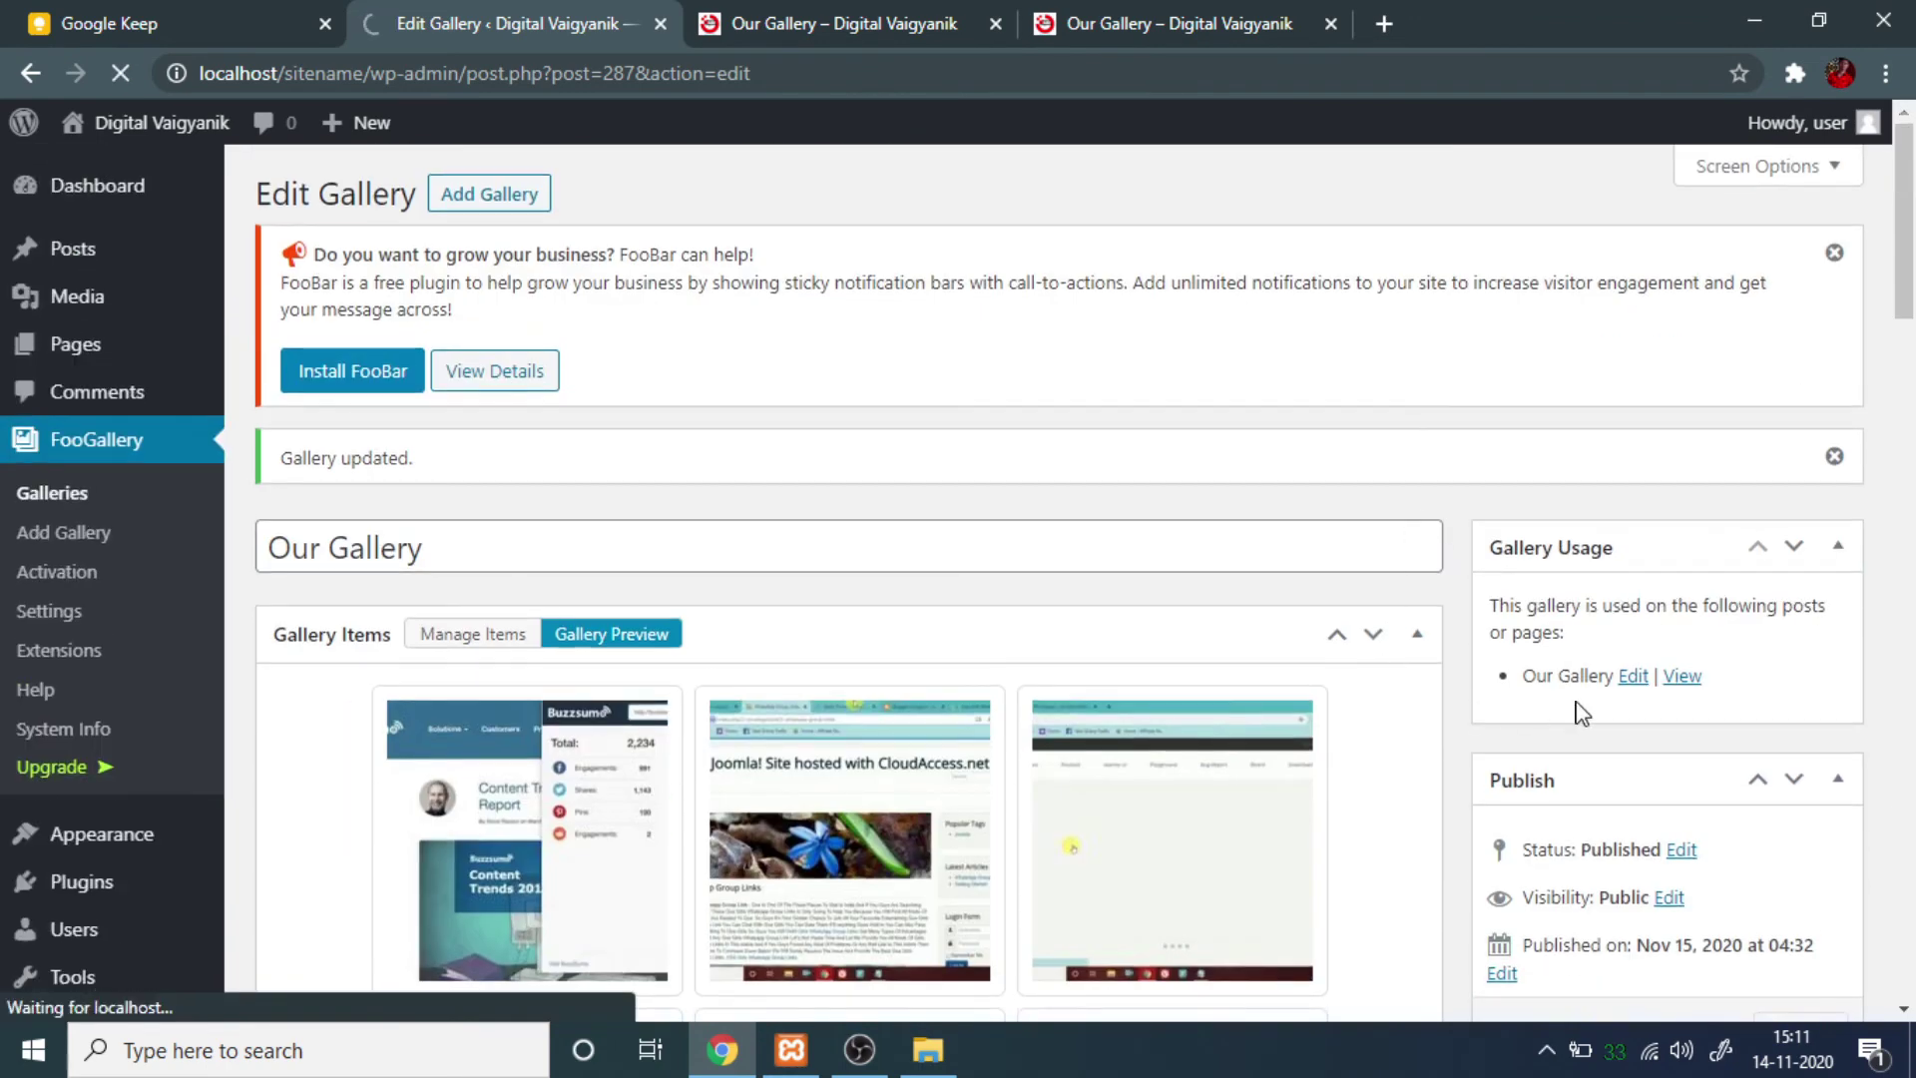
{"action": "scroll", "coordinate": [1387, 644], "scroll_direction": "down", "scroll_amount": 3}
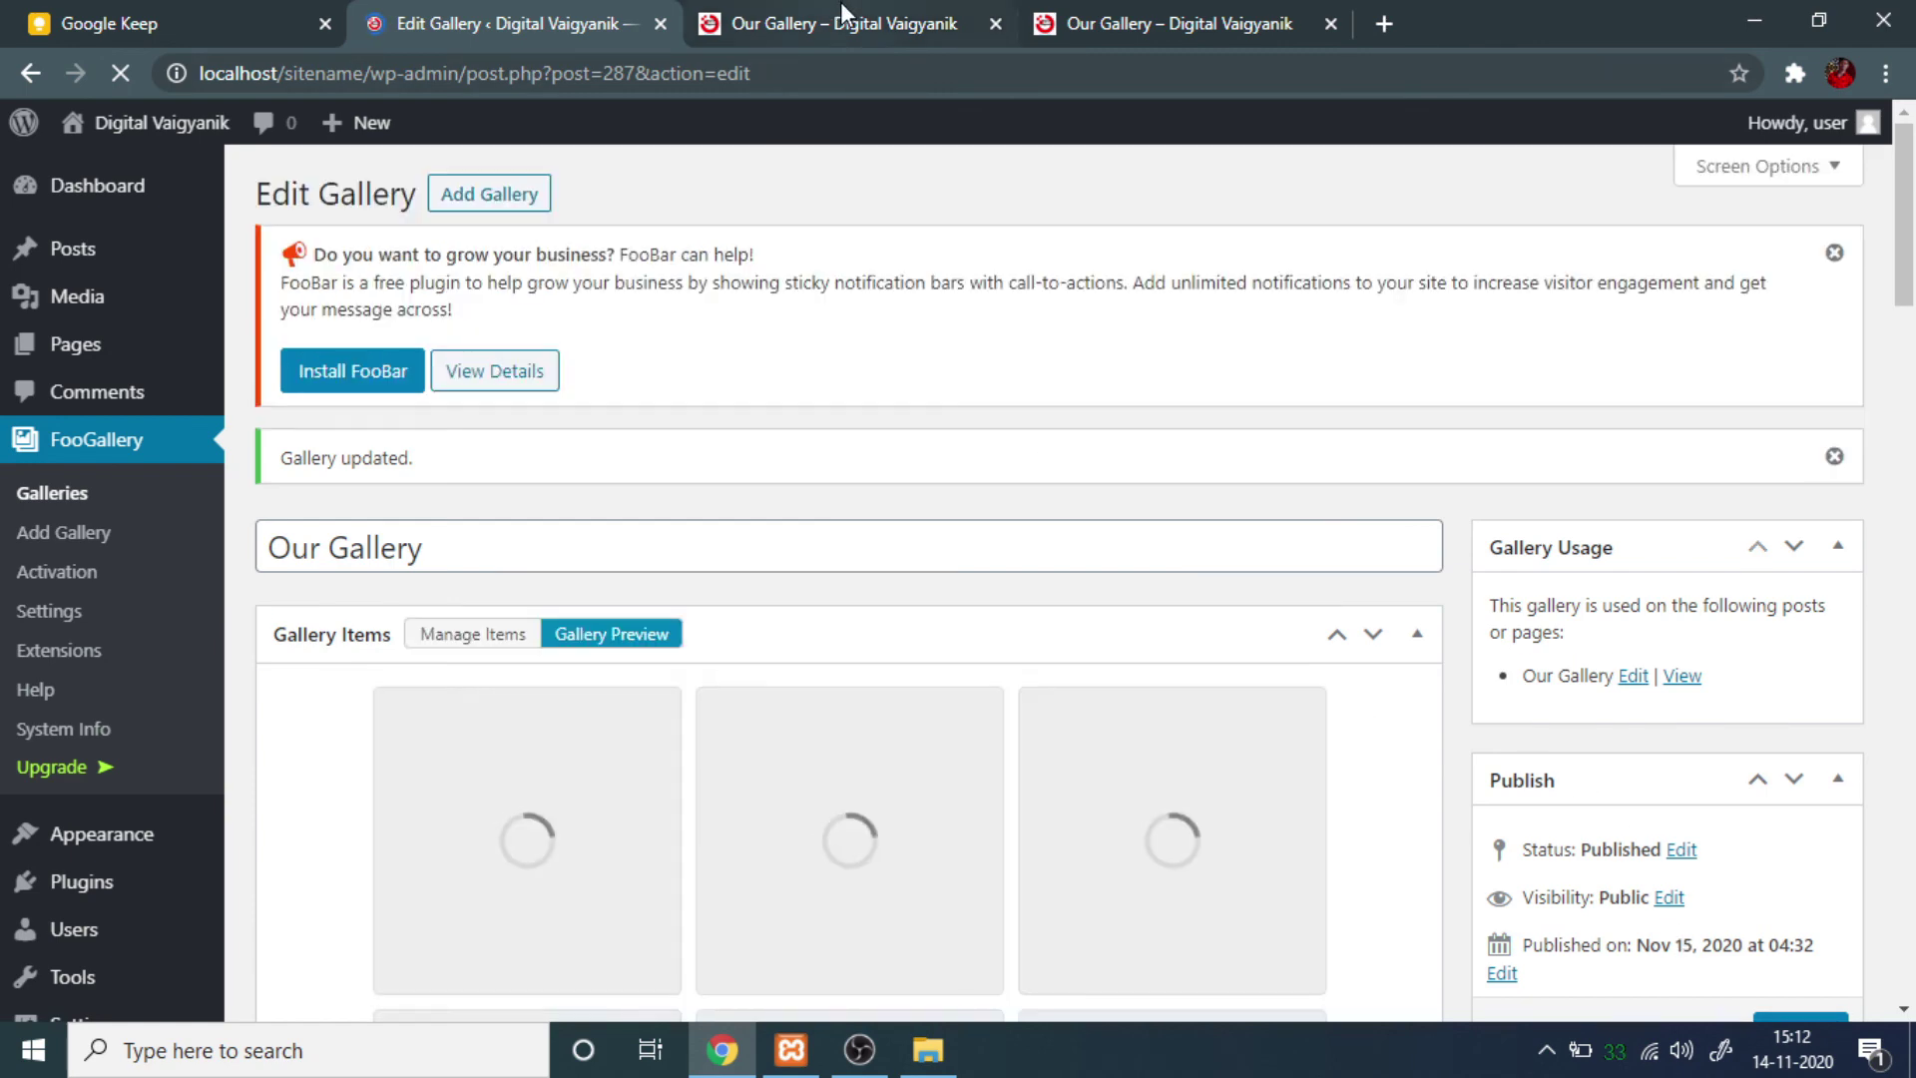
Review the updated gallery on the published page and go to its second page of images.
{"action": "left_click", "coordinate": [845, 14]}
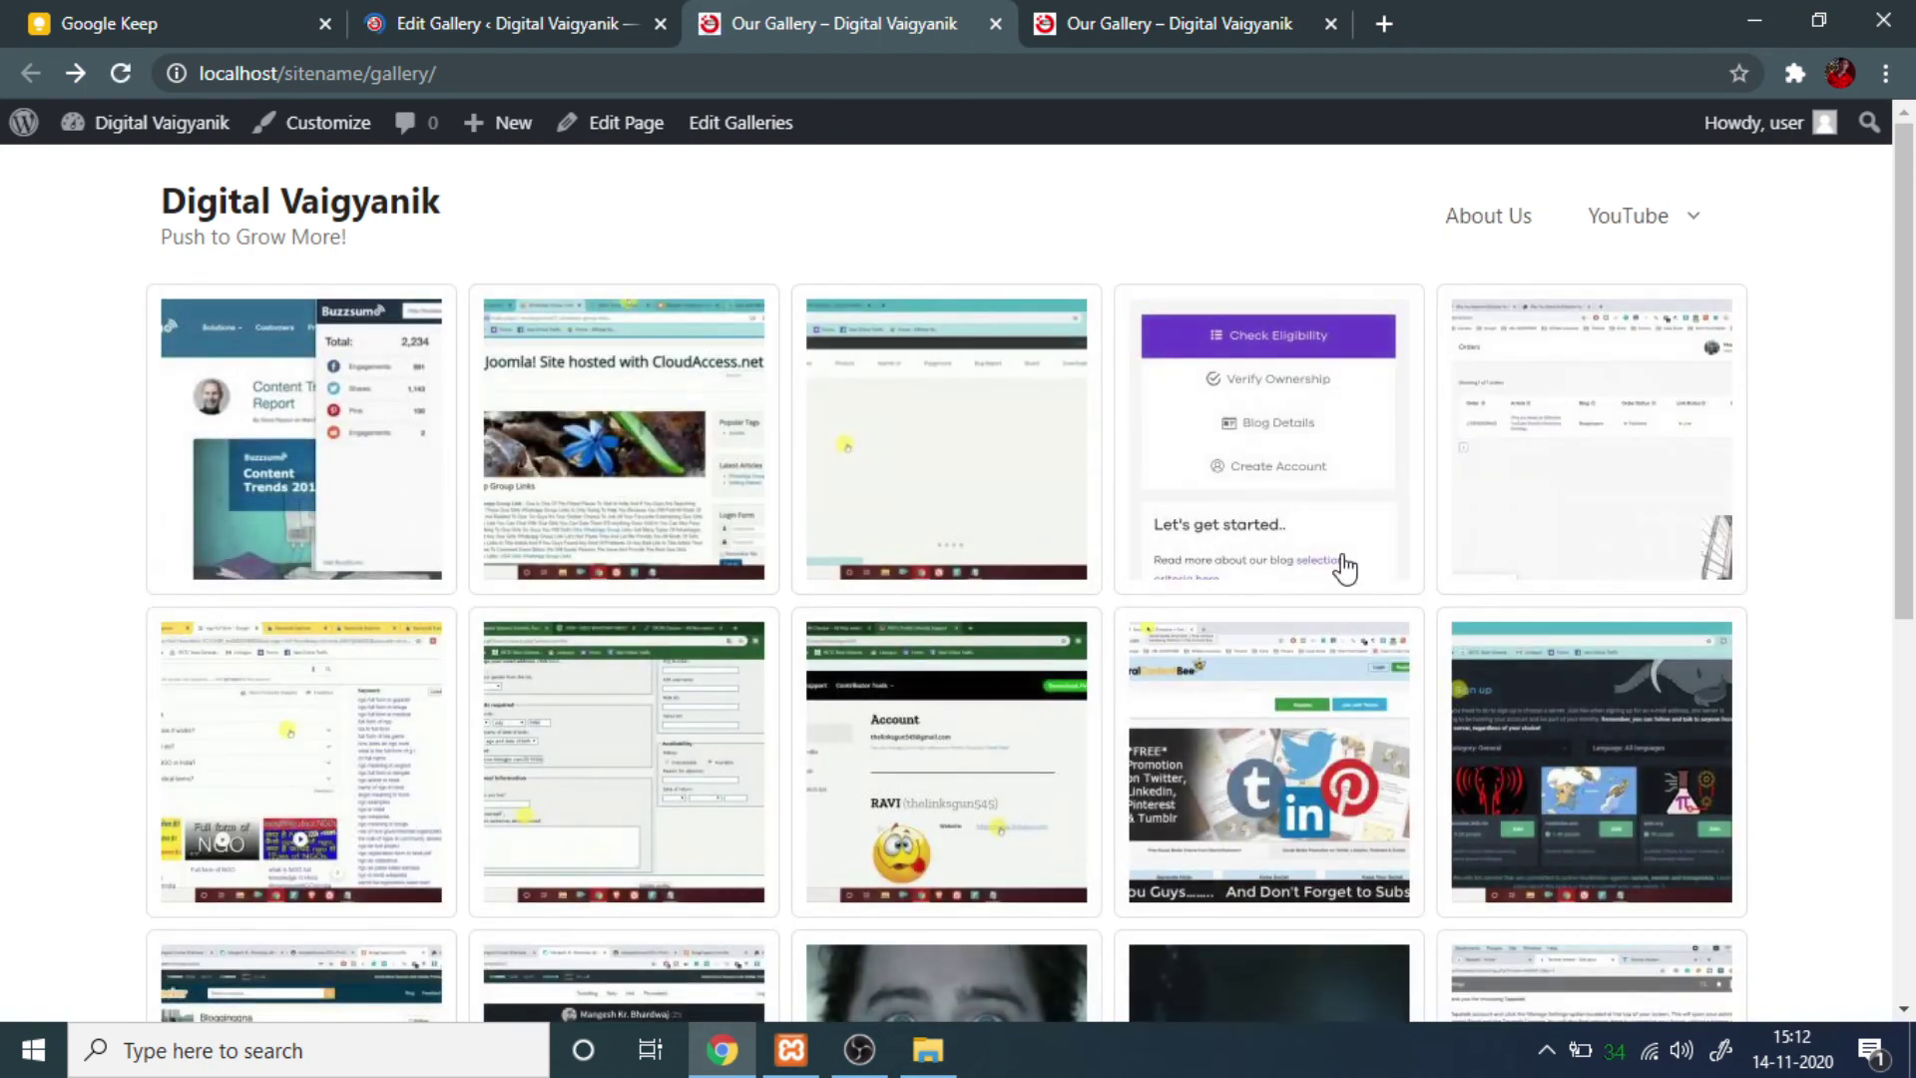
{"action": "scroll", "coordinate": [992, 633], "scroll_direction": "down", "scroll_amount": 7}
{"action": "scroll", "coordinate": [1098, 664], "scroll_direction": "up", "scroll_amount": 7}
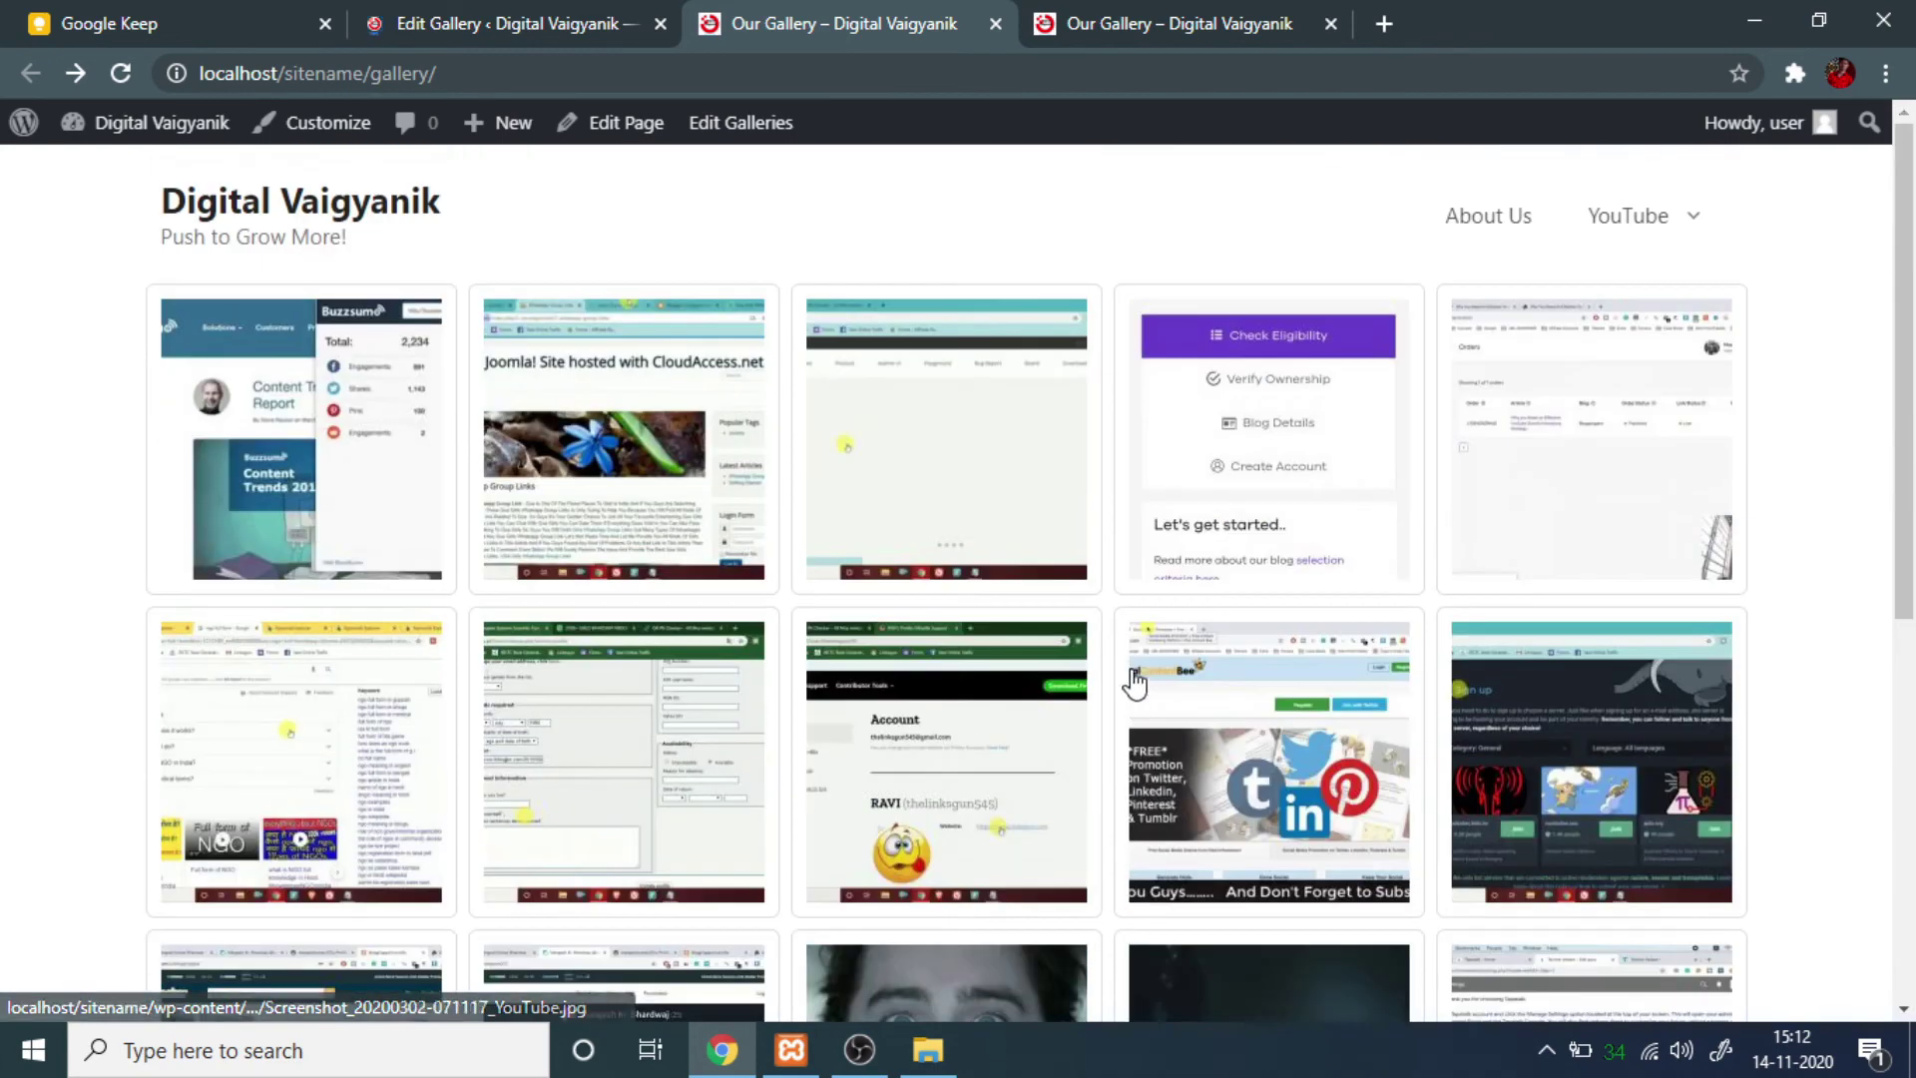
{"action": "scroll", "coordinate": [1127, 749], "scroll_direction": "down", "scroll_amount": 7}
{"action": "left_click", "coordinate": [938, 905]}
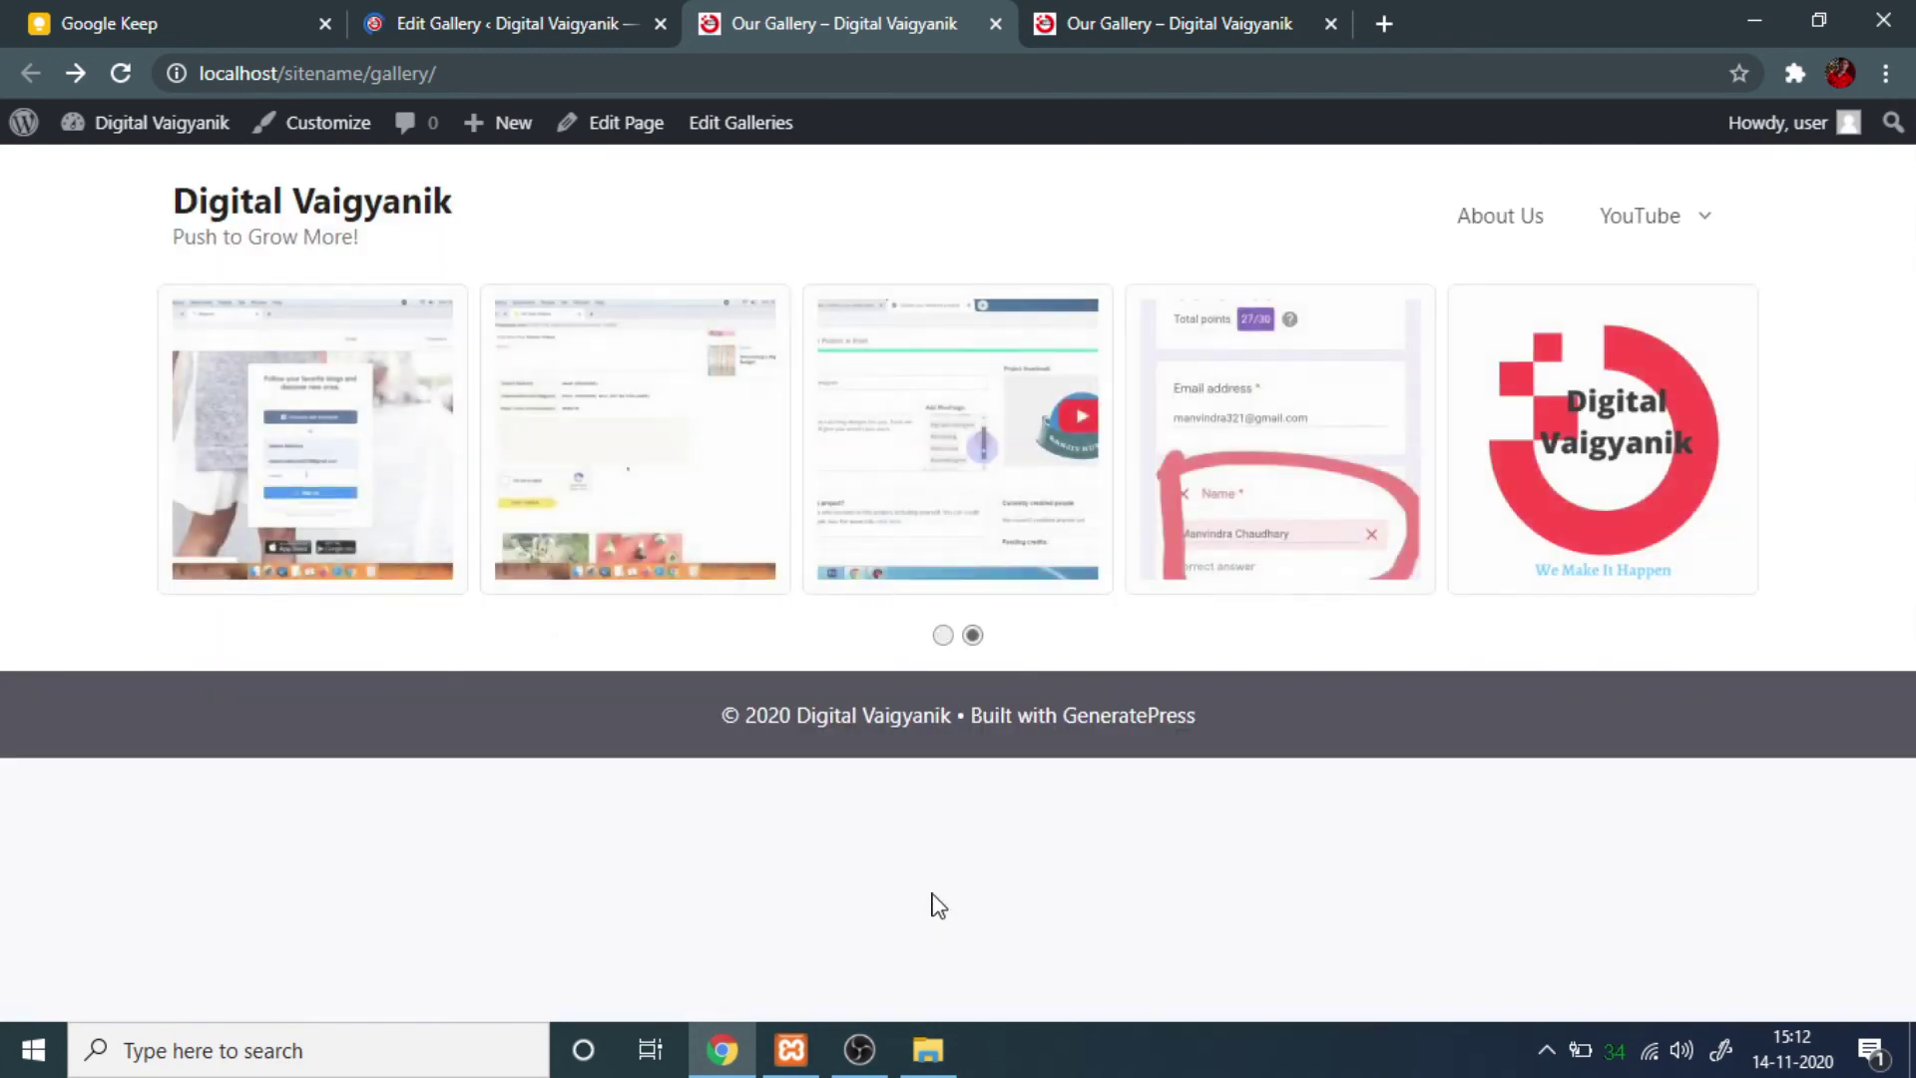
Return to the gallery's first page of images and look through its thumbnails.
{"action": "left_click", "coordinate": [942, 633]}
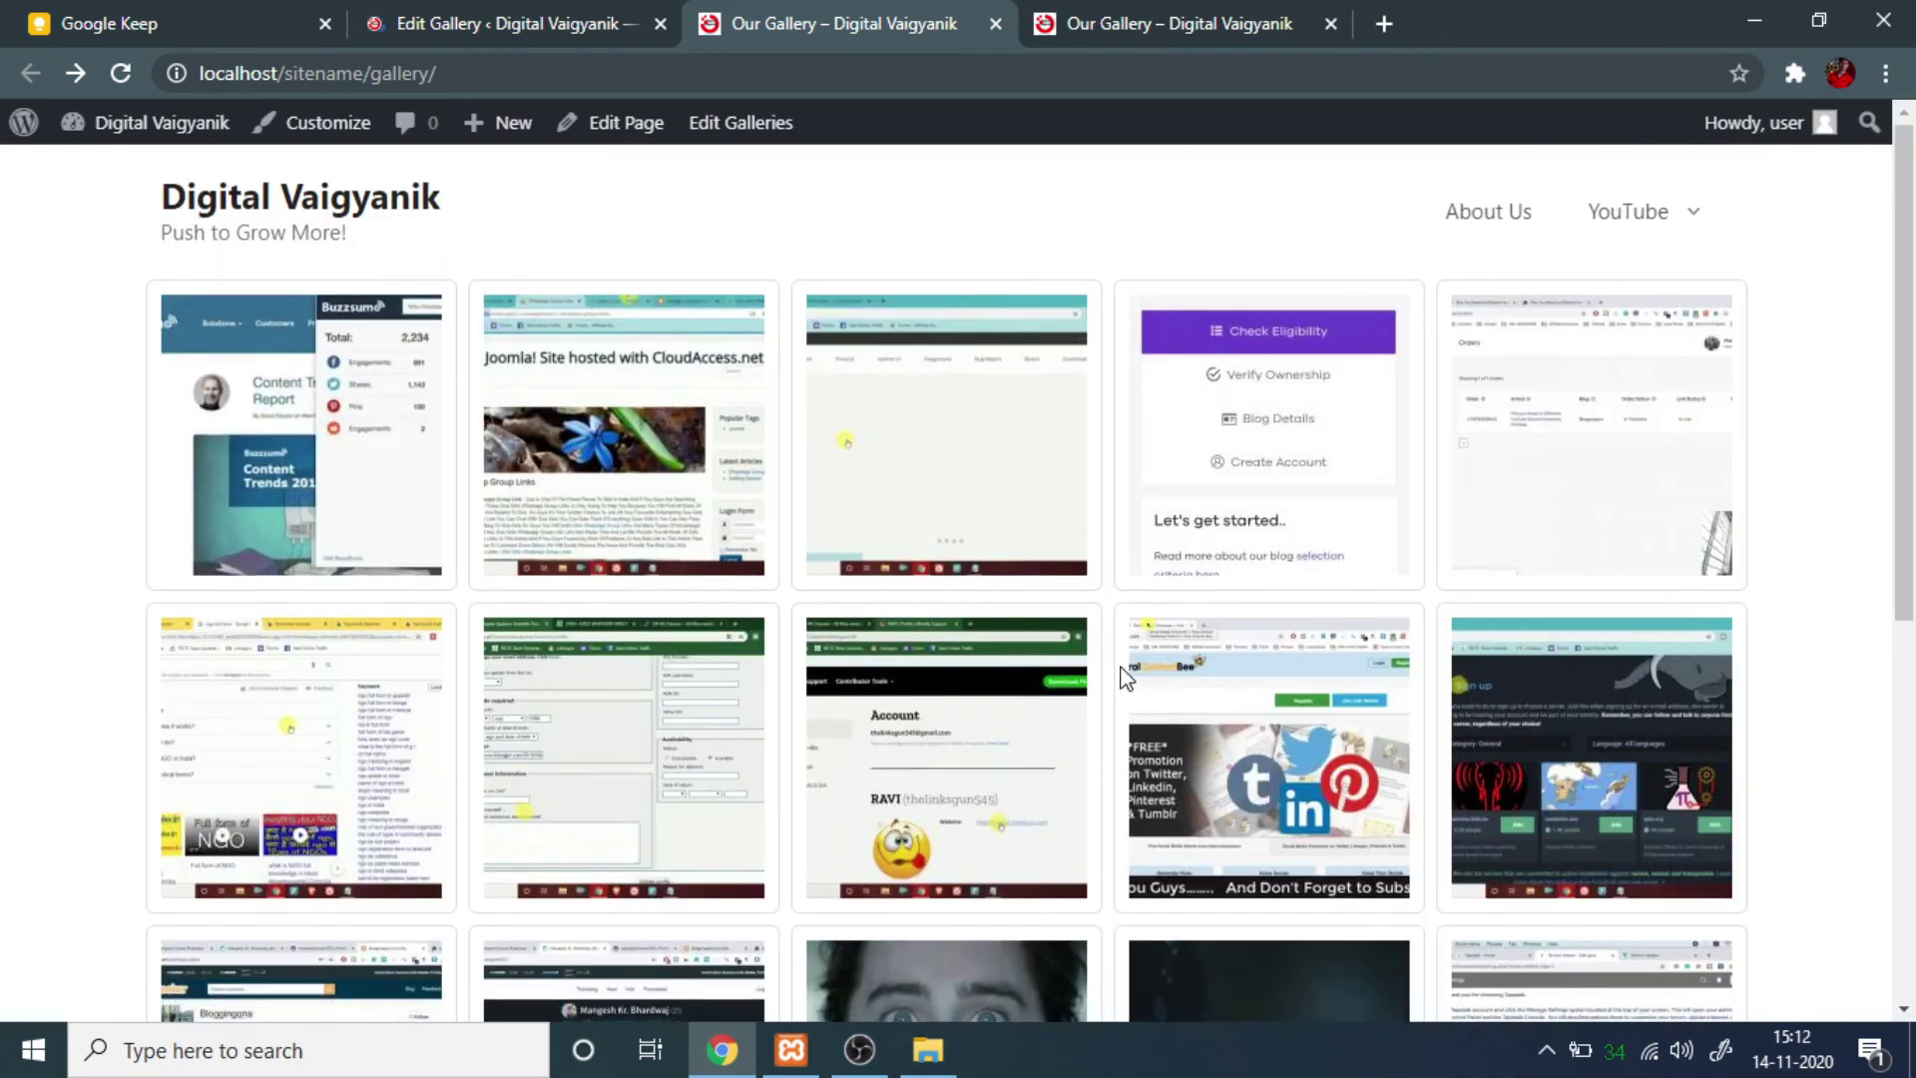
{"action": "scroll", "coordinate": [1134, 659], "scroll_direction": "down", "scroll_amount": 7}
{"action": "scroll", "coordinate": [1138, 650], "scroll_direction": "up", "scroll_amount": 7}
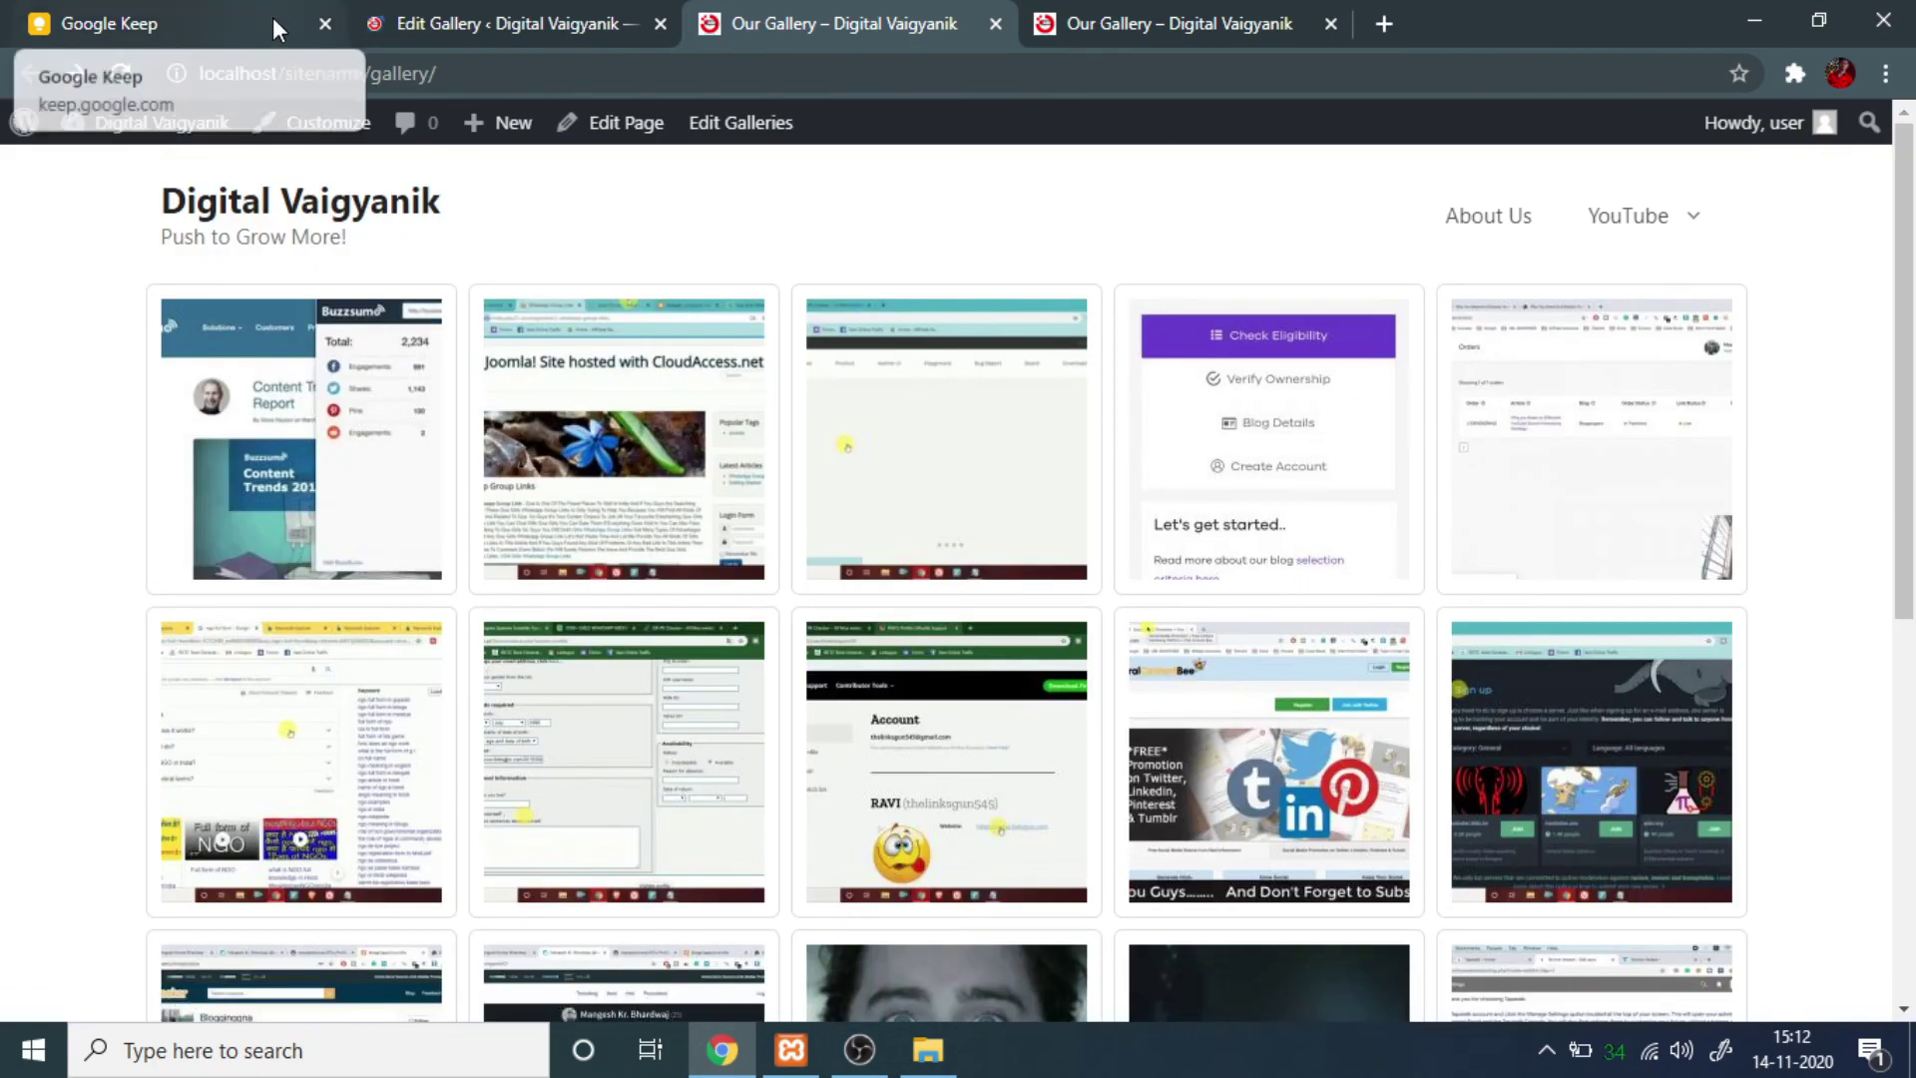
Compare the original basic gallery page with the new FooGallery page, ending on the new one.
{"action": "left_click", "coordinate": [509, 23]}
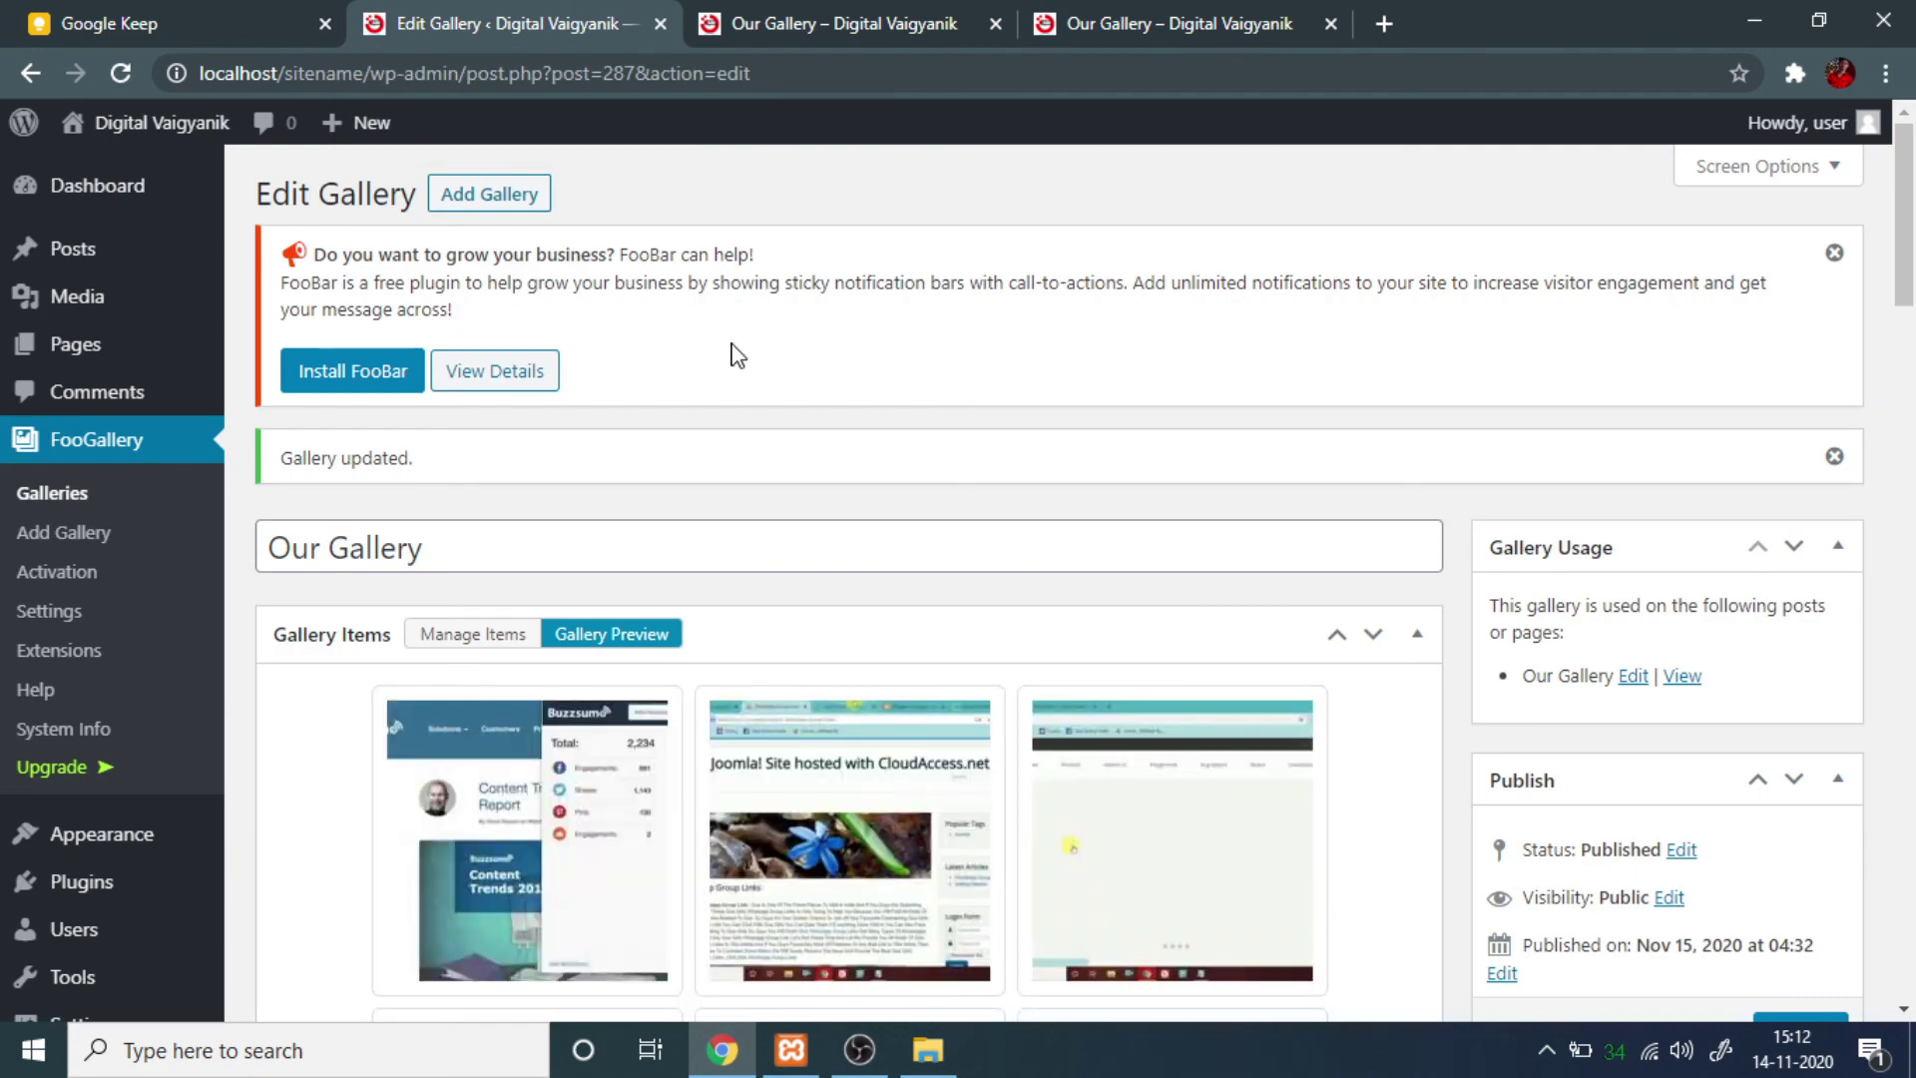
{"action": "left_click", "coordinate": [911, 21]}
{"action": "left_click", "coordinate": [1187, 20]}
{"action": "scroll", "coordinate": [1020, 407], "scroll_direction": "down", "scroll_amount": 3}
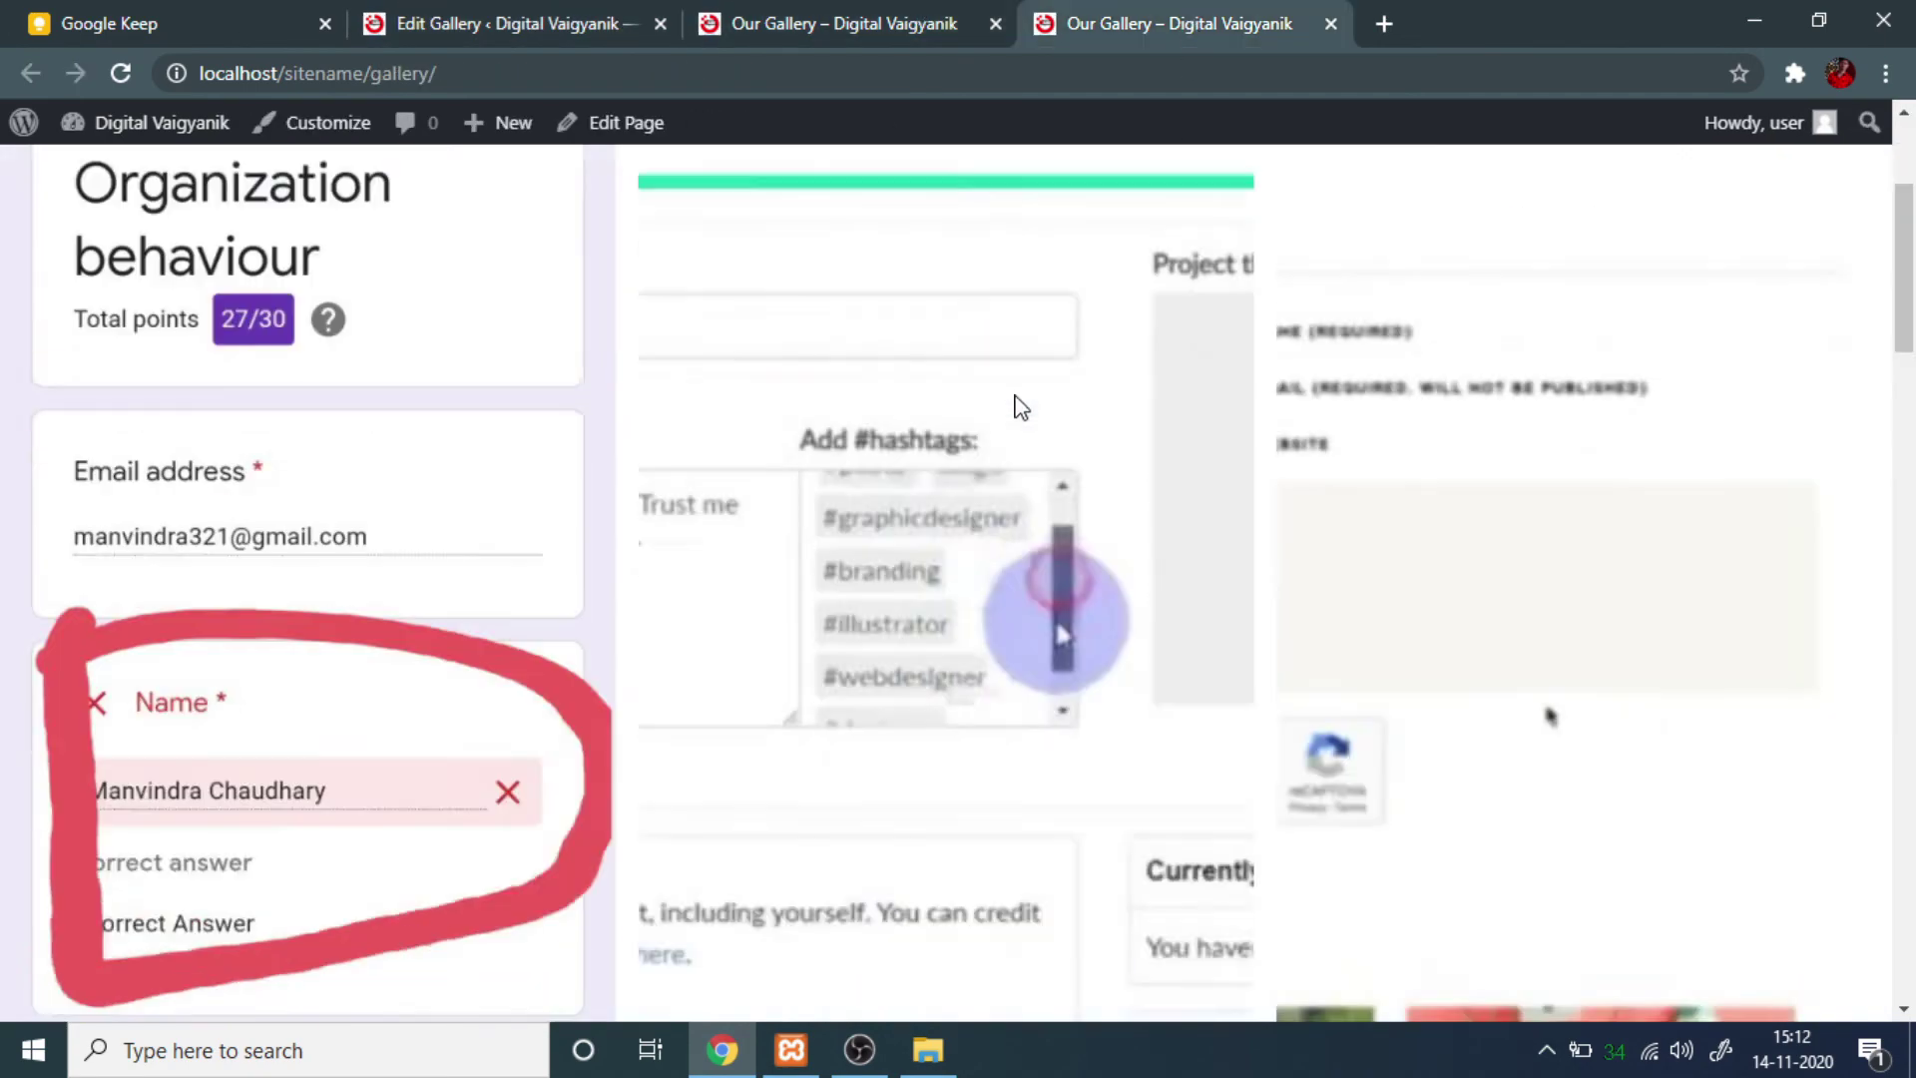
{"action": "scroll", "coordinate": [1020, 407], "scroll_direction": "up", "scroll_amount": 10}
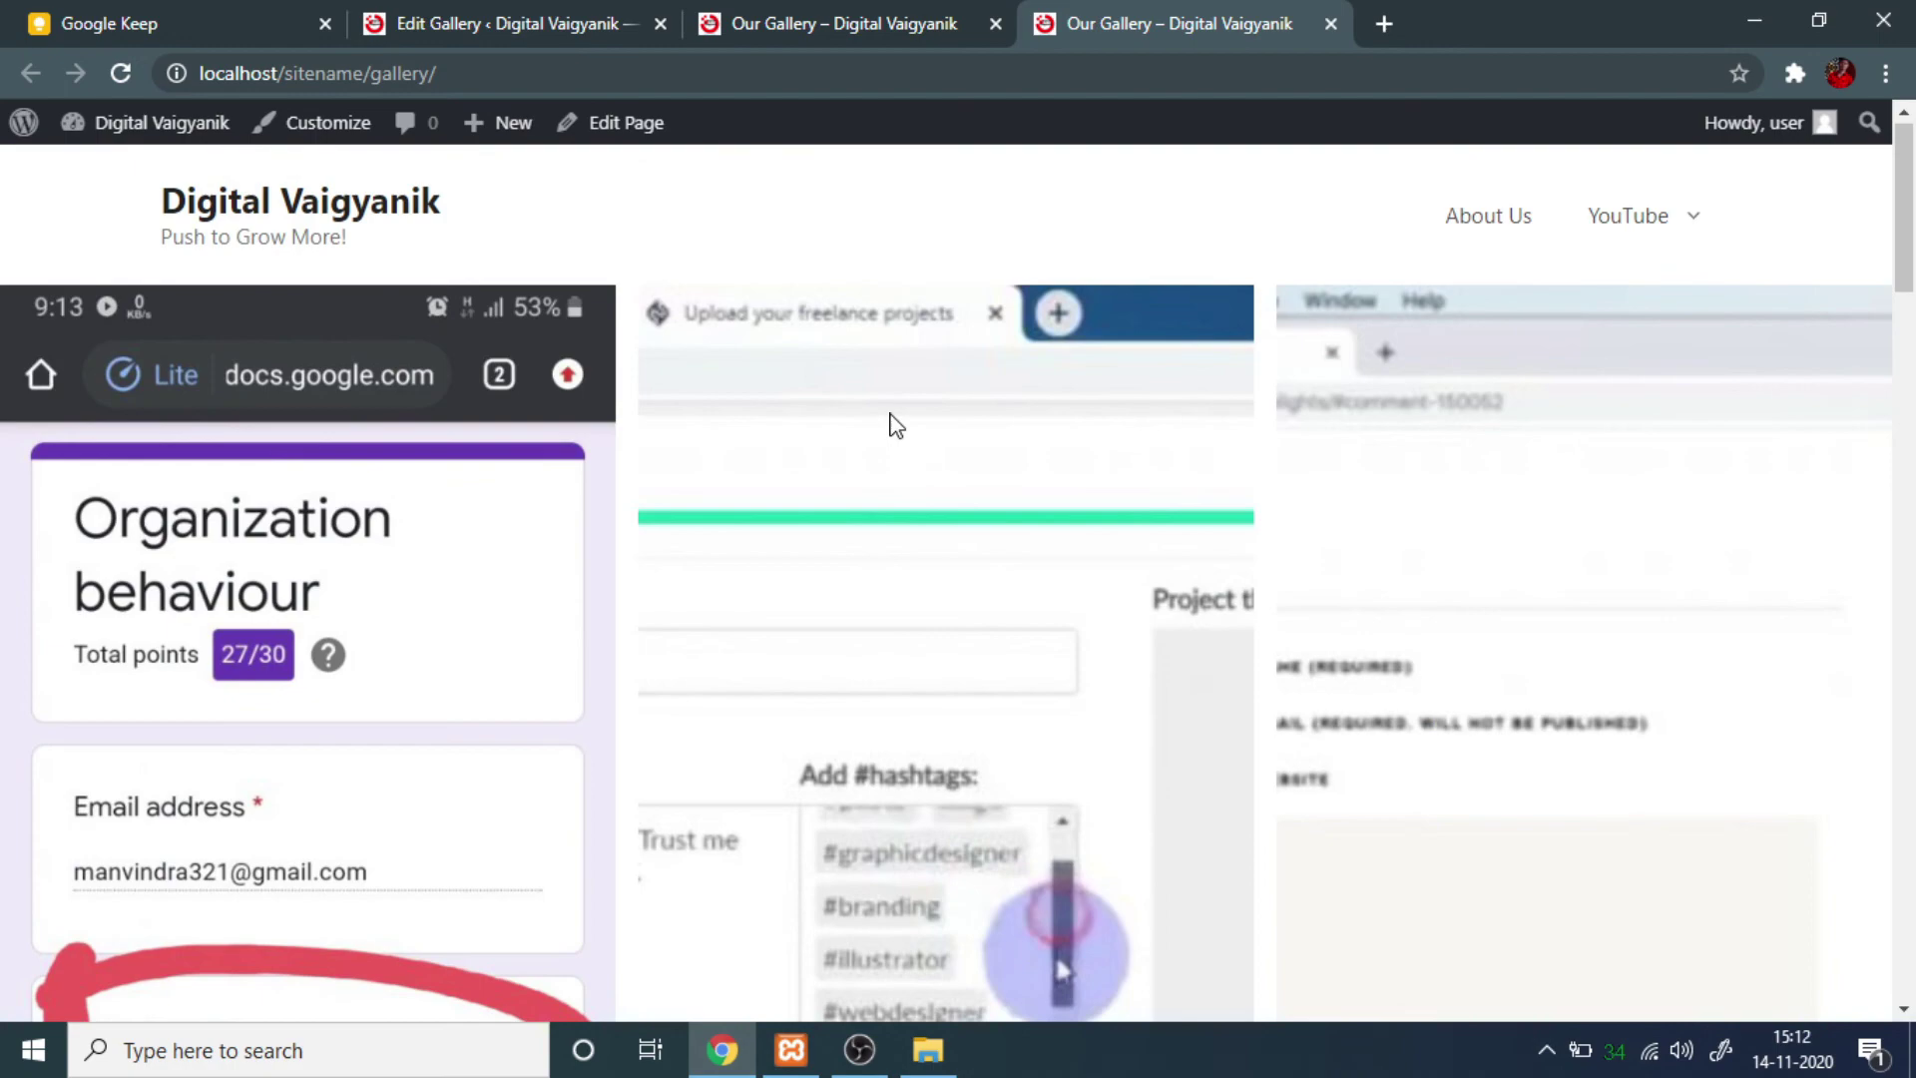
{"action": "left_click", "coordinate": [810, 24]}
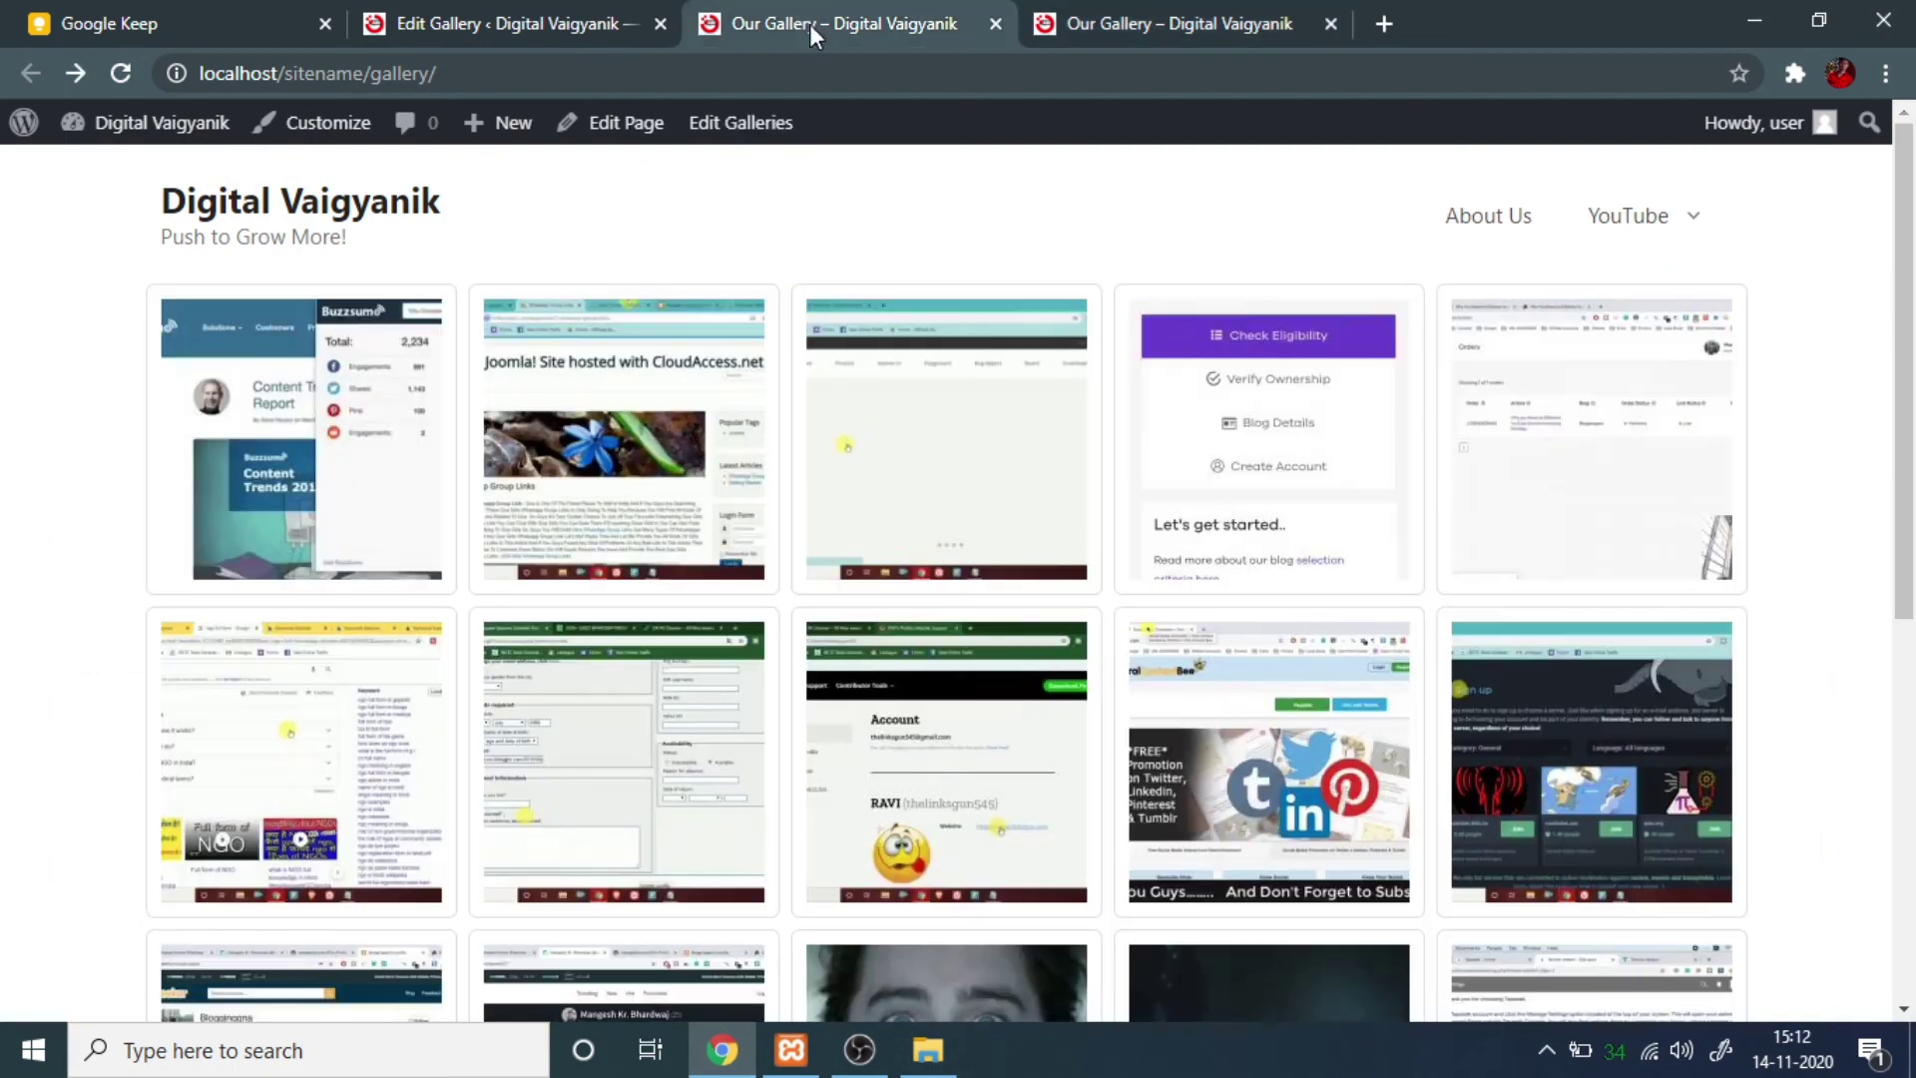